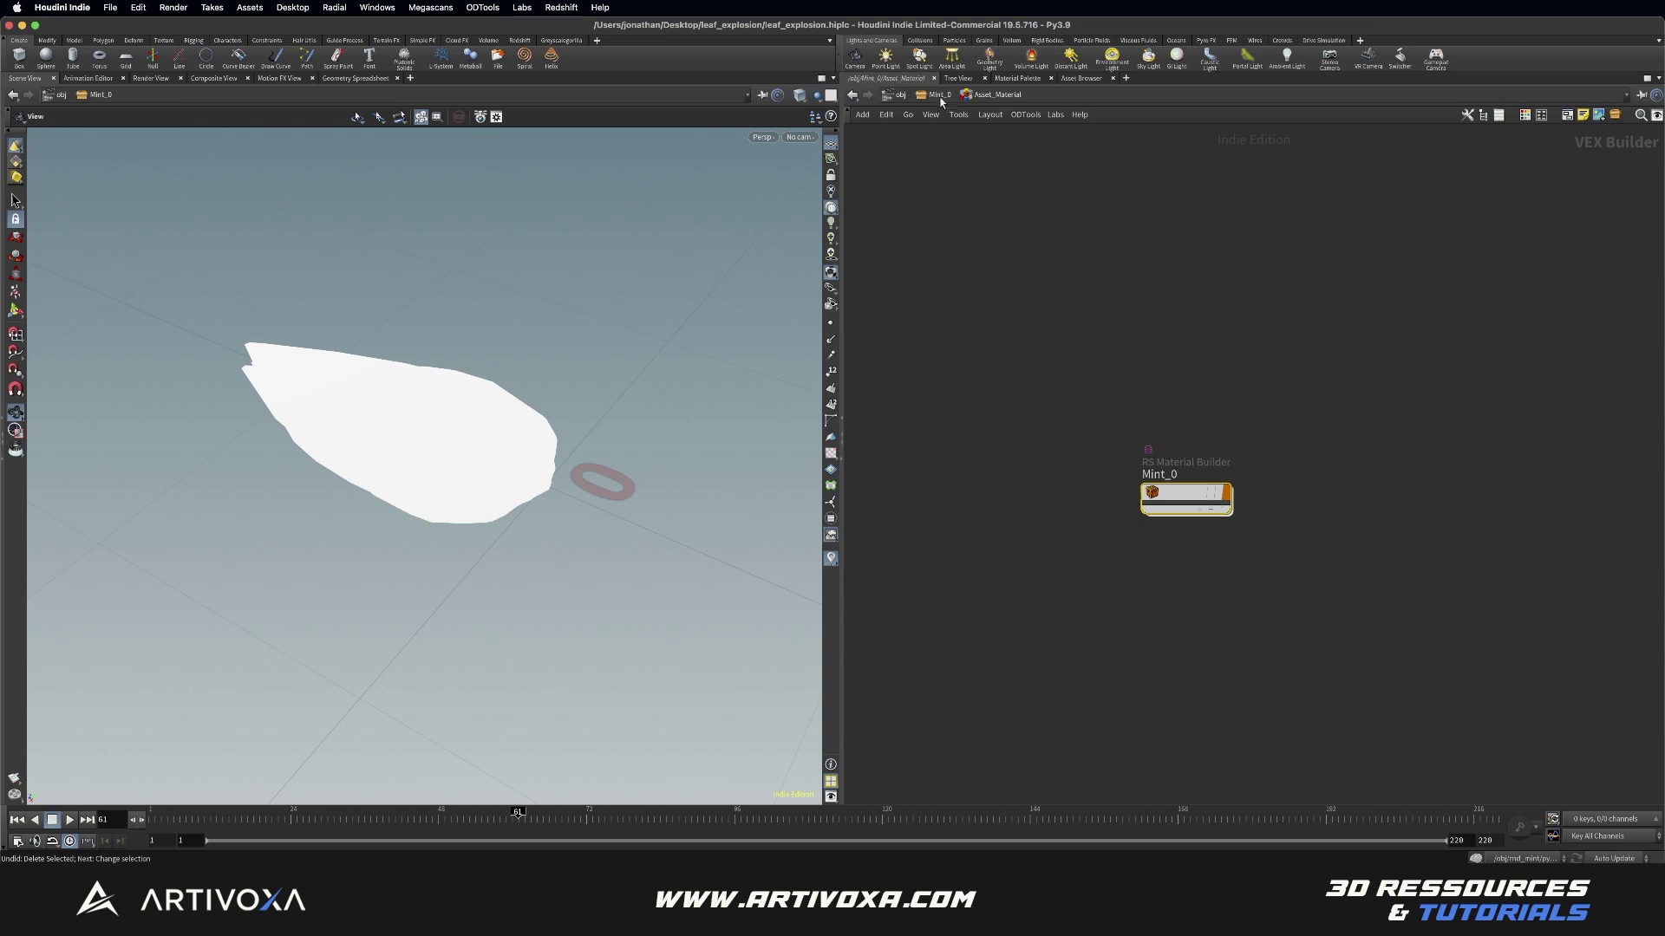
Step: Copy the Mint_0 null from inside Atlas_Splitter, then return to the /obj level
{"action": "left_click", "coordinate": [939, 95]}
{"action": "double_click", "coordinate": [1153, 607]}
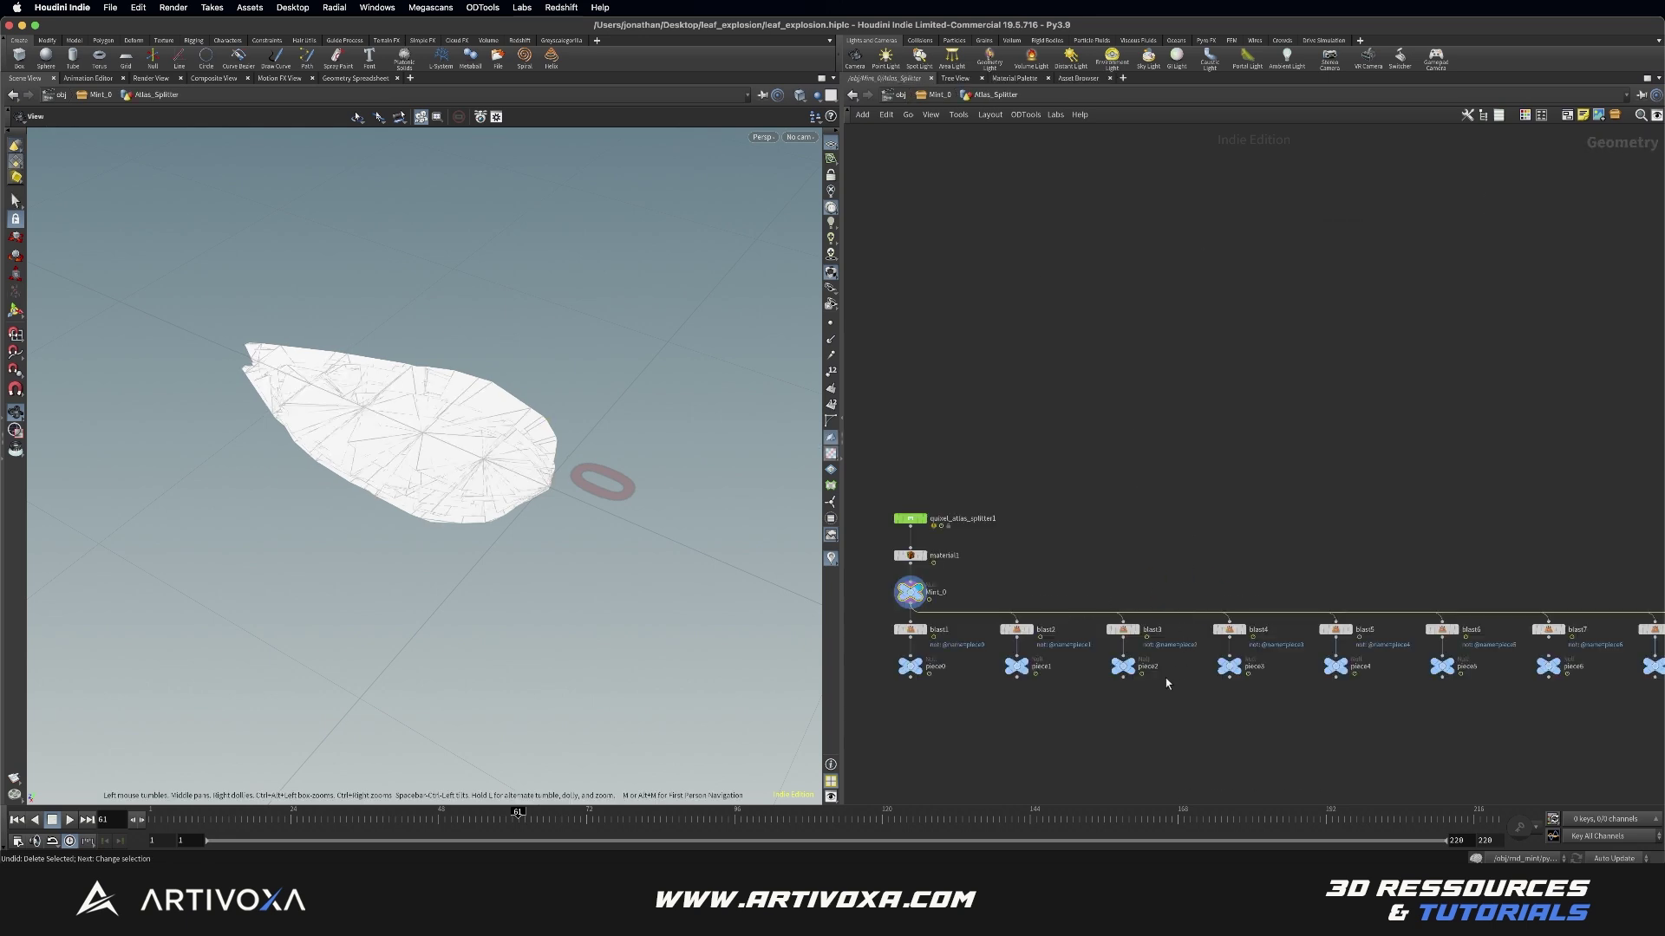
{"action": "scroll", "coordinate": [978, 646], "scroll_direction": "up", "scroll_amount": 3}
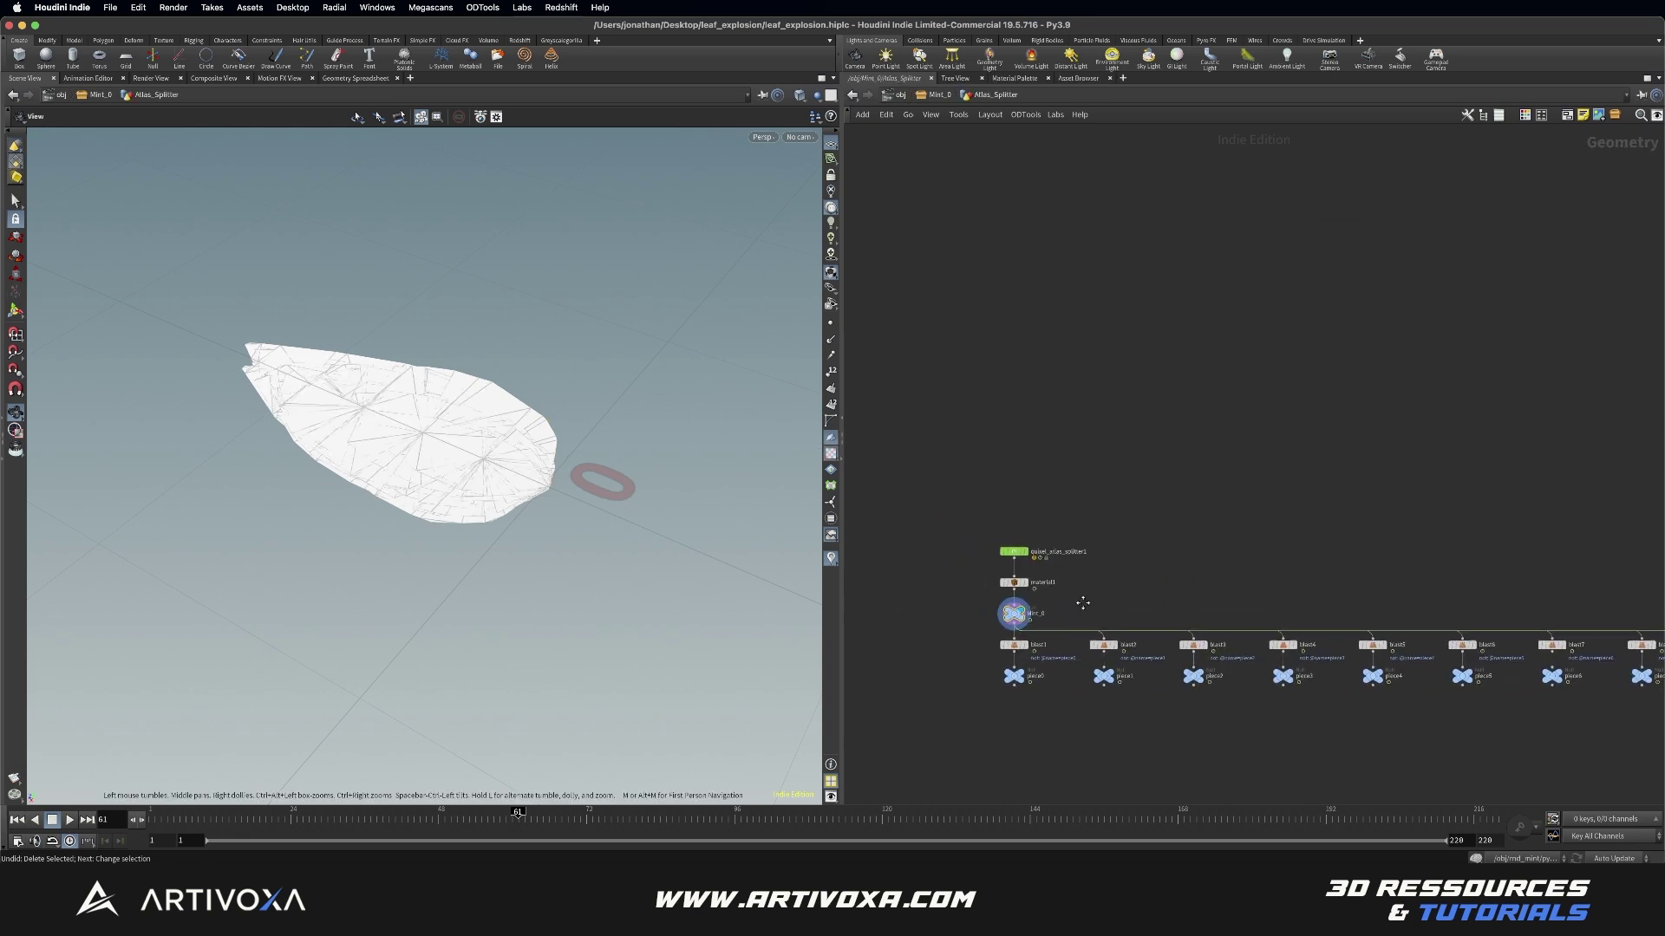
{"action": "key", "text": "super+c"}
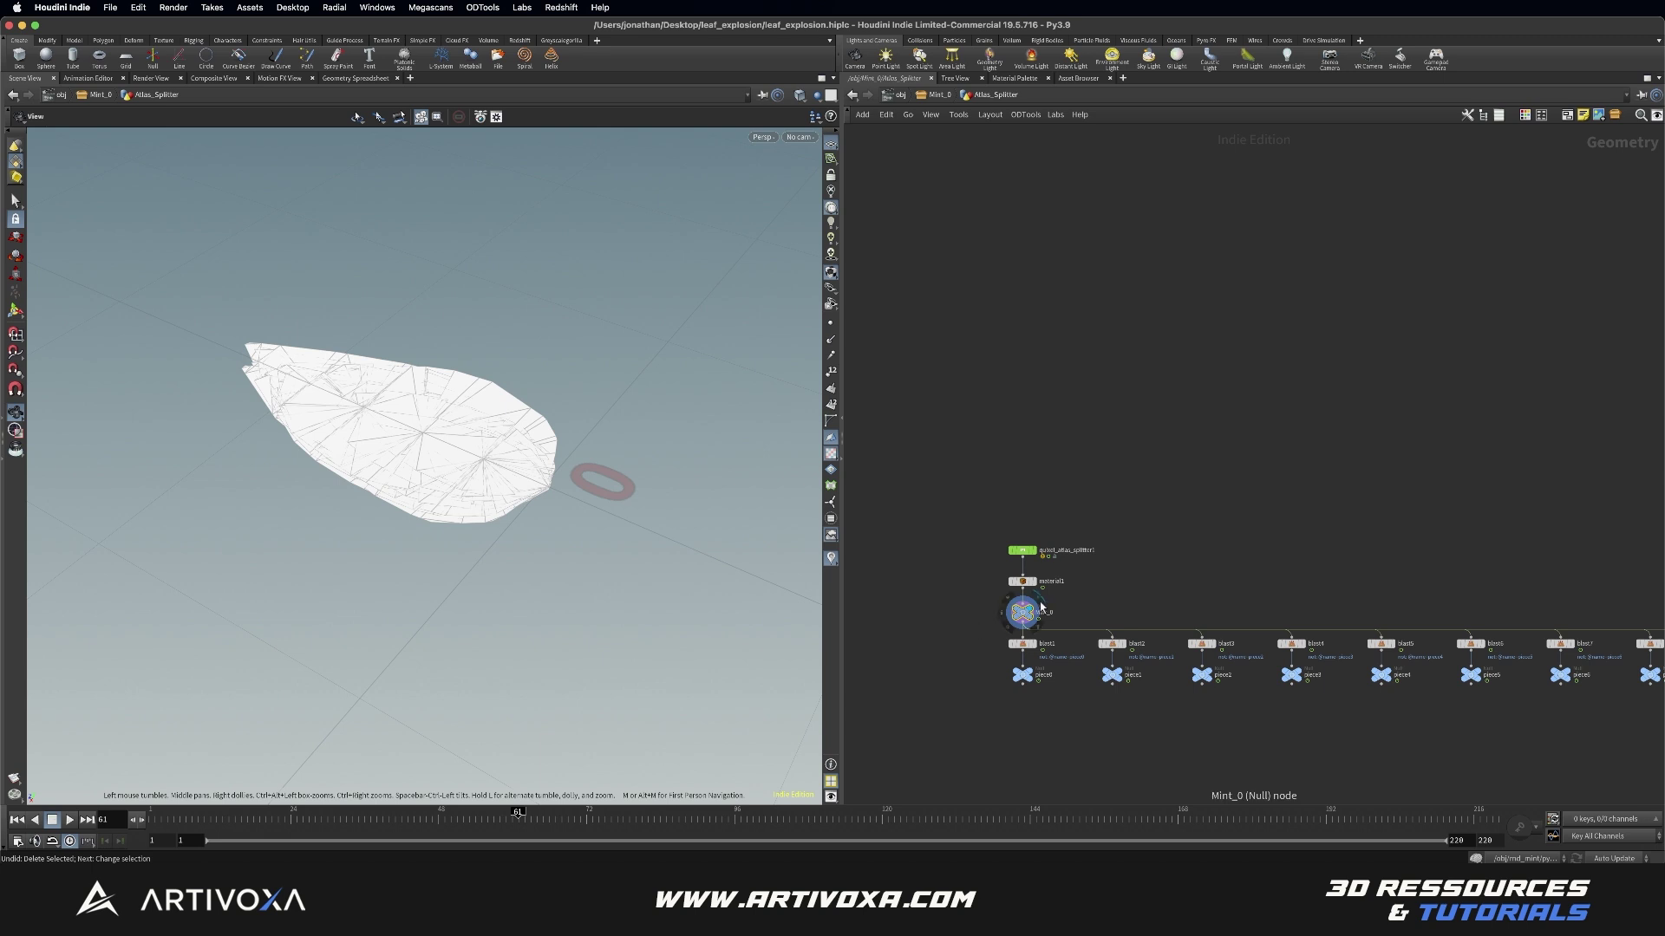
{"action": "left_click", "coordinate": [937, 95]}
{"action": "left_click", "coordinate": [899, 95]}
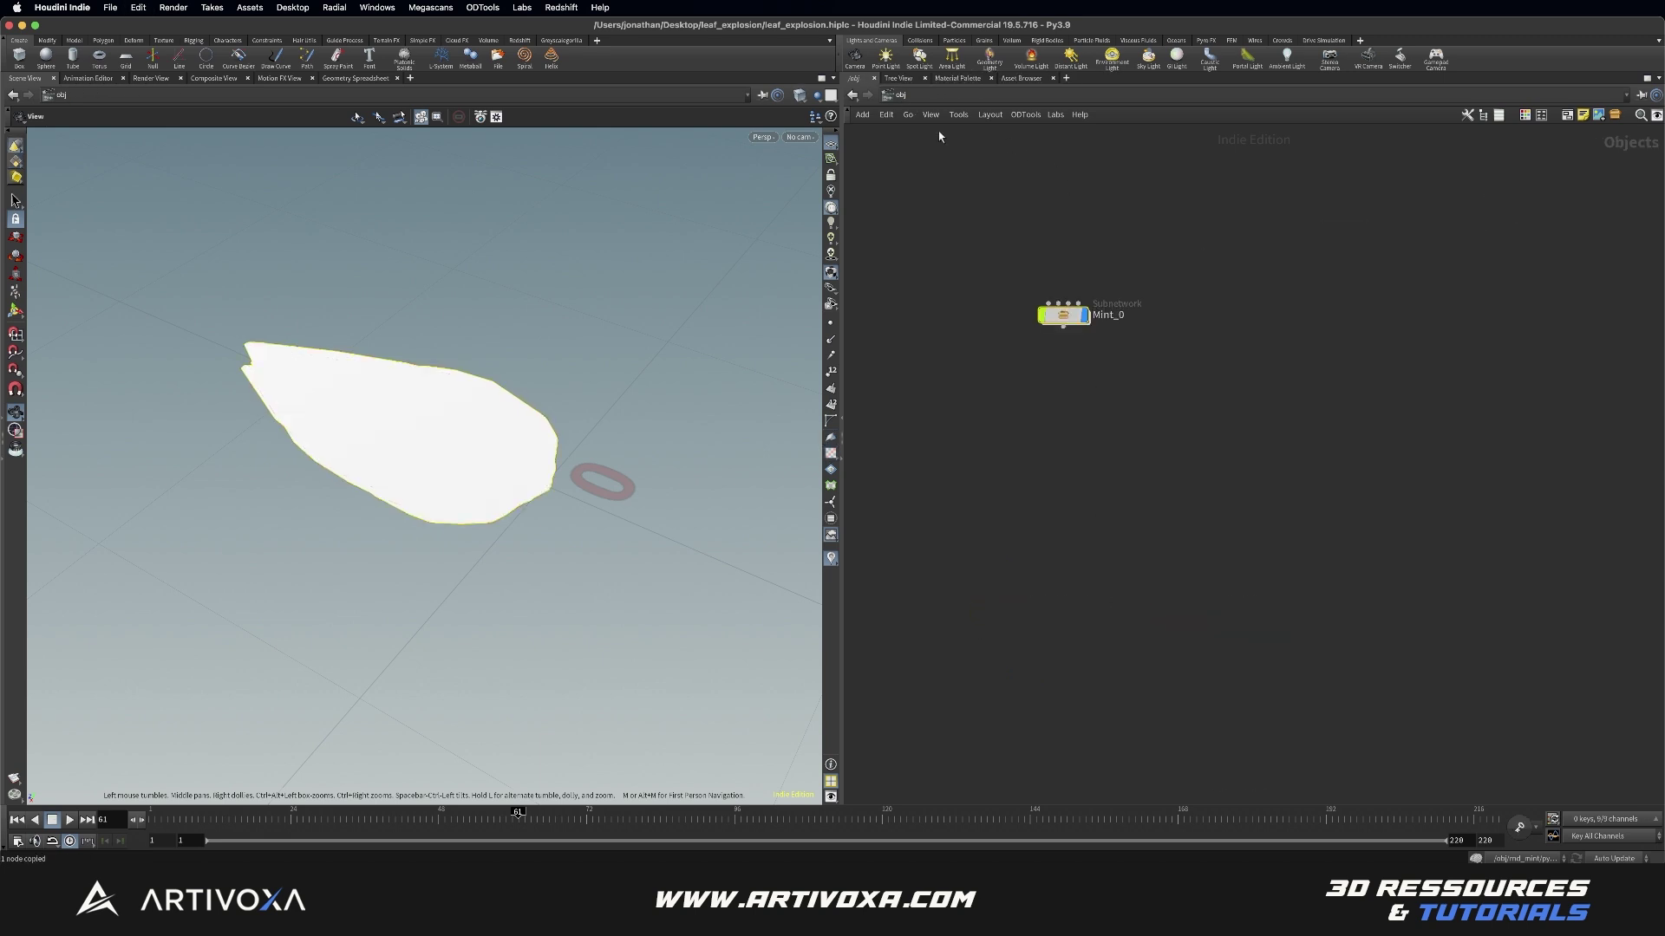
Step: Create a Geometry object beside Mint_0 and name it rnd
{"action": "key", "text": "Tab"}
{"action": "type", "text": "geo"}
{"action": "key", "text": "Return"}
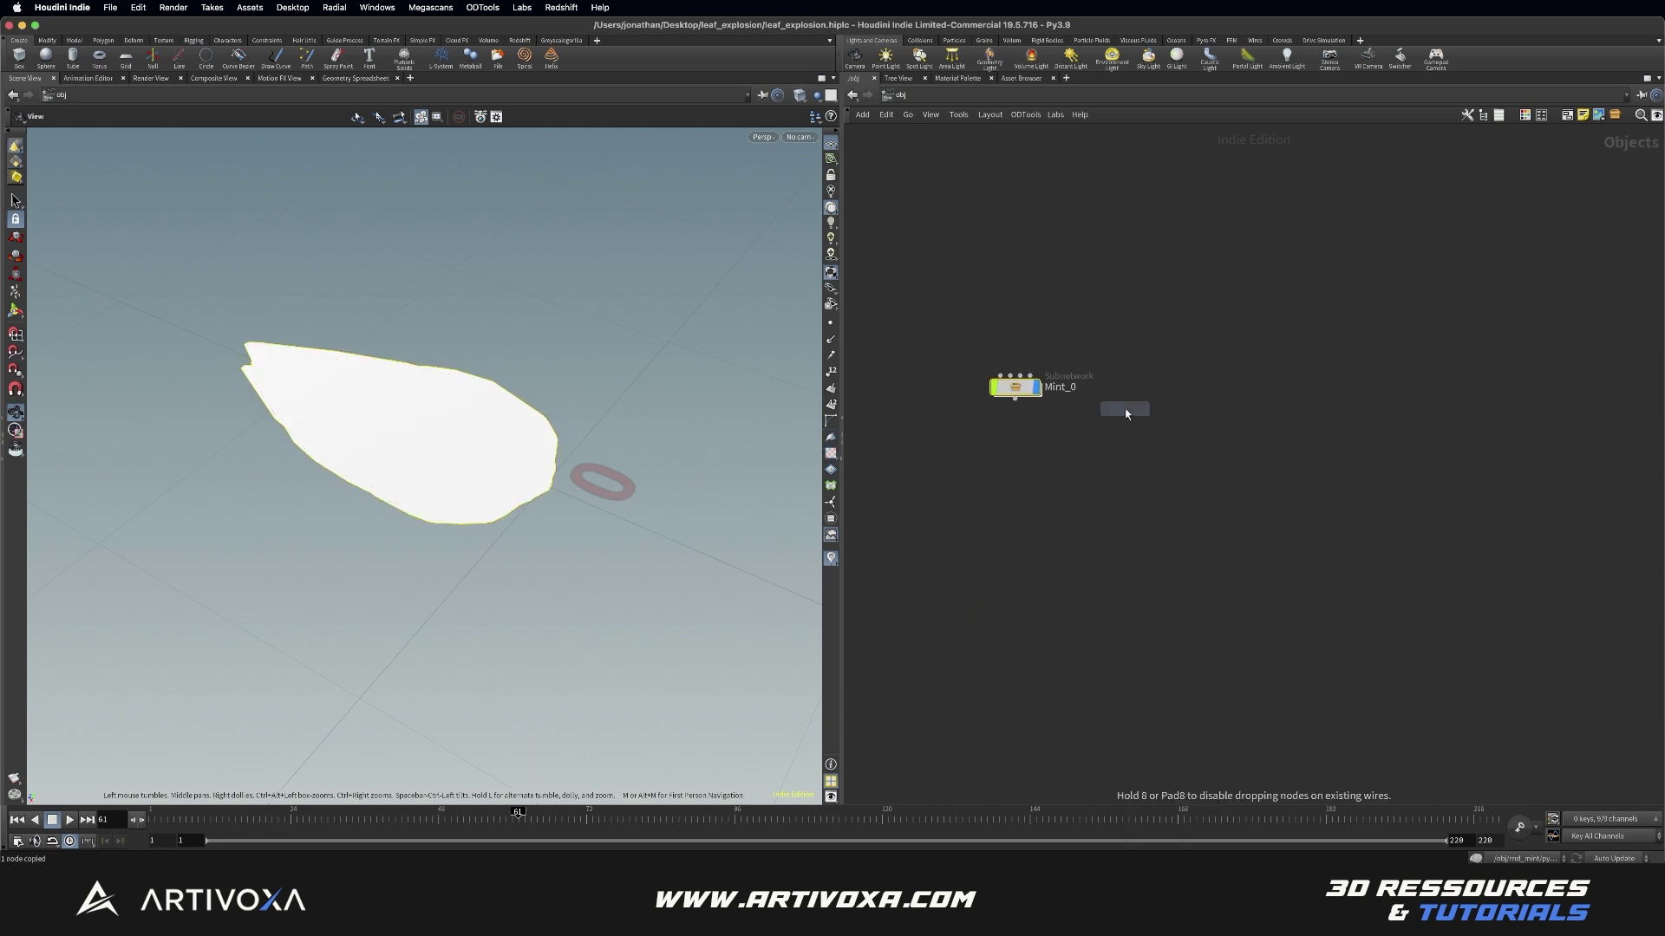
{"action": "left_click", "coordinate": [1167, 388]}
{"action": "double_click", "coordinate": [1208, 387]}
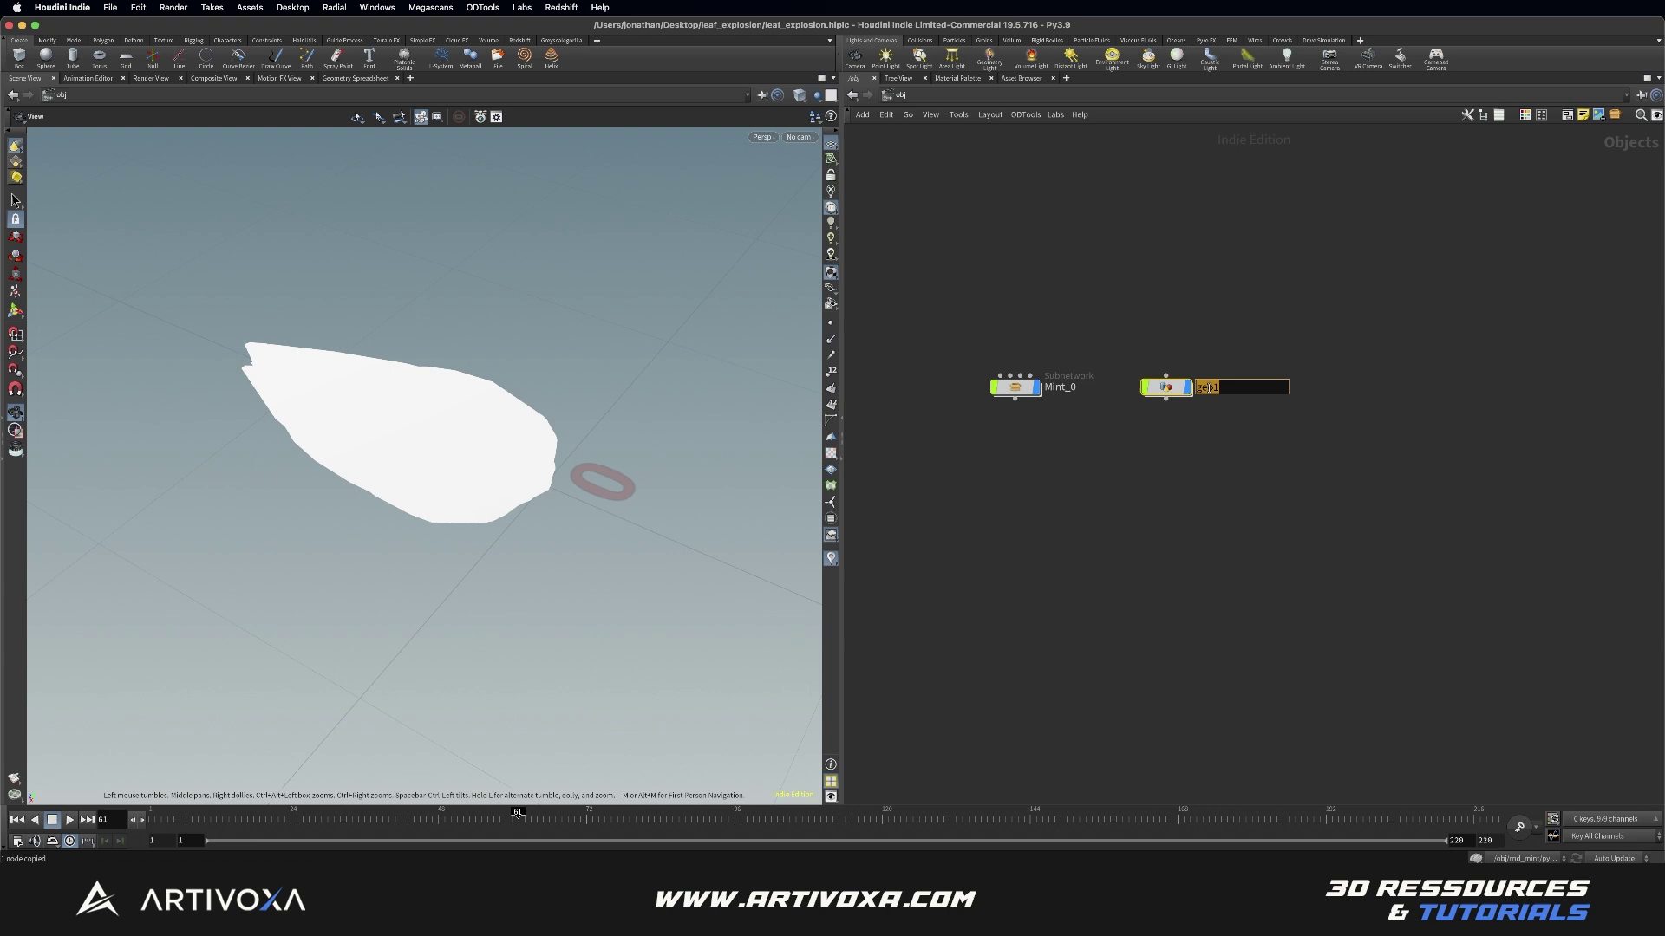
{"action": "type", "text": "rnd"}
{"action": "key", "text": "Return"}
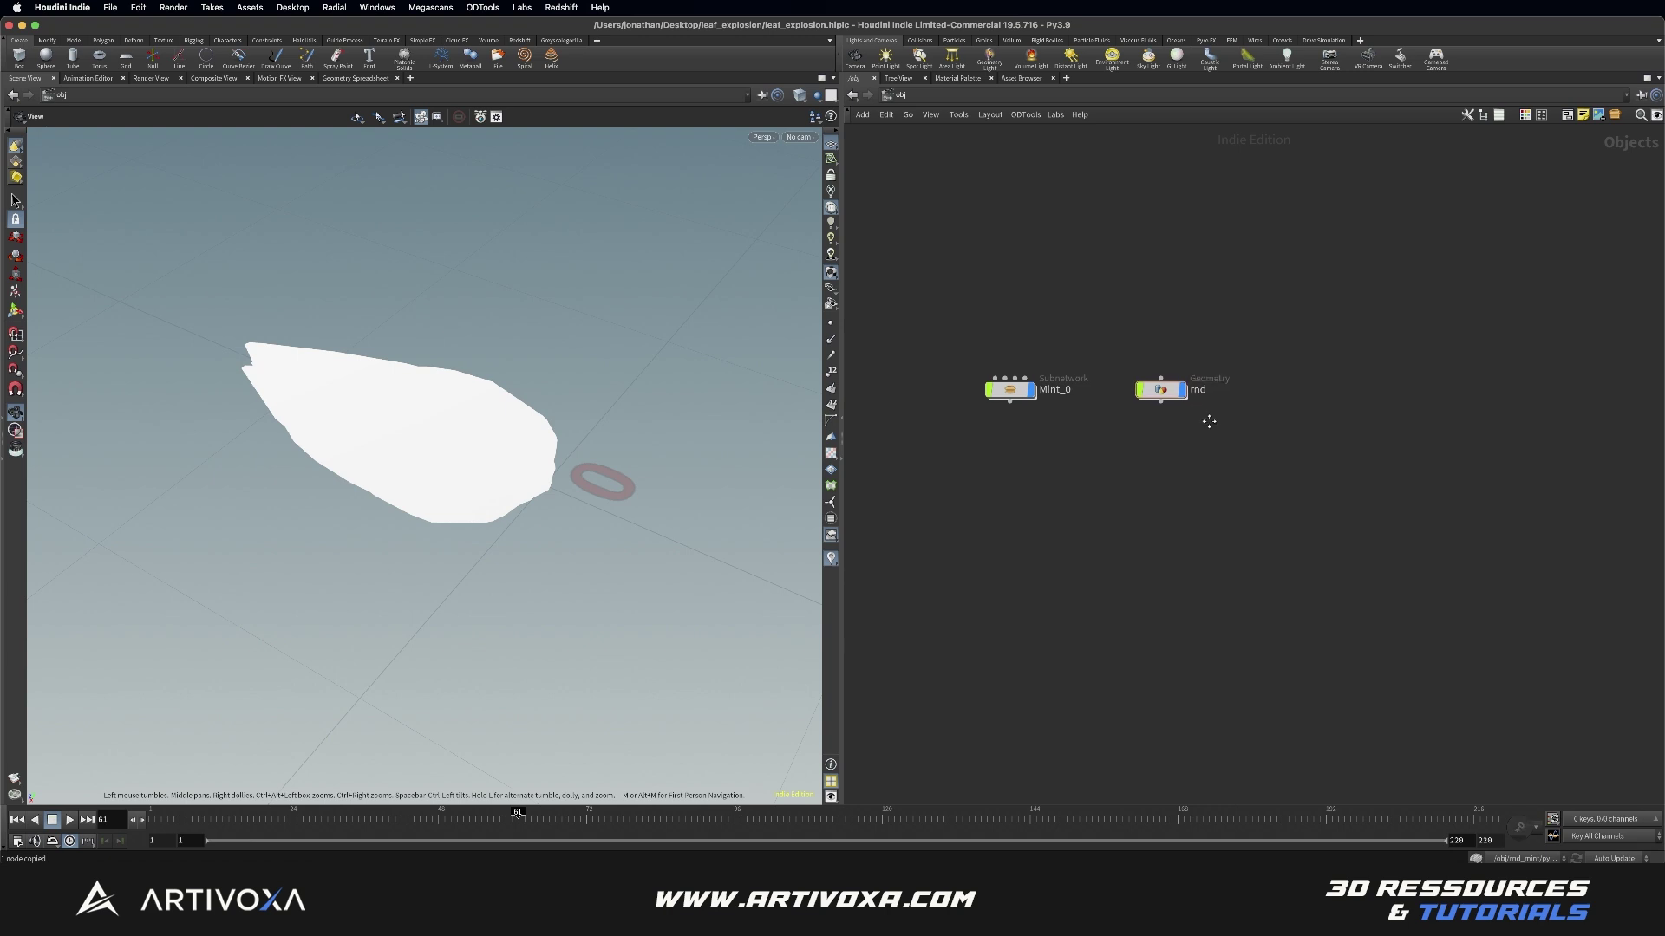
Step: Inside rnd, add an Object Merge node (object_merge1)
{"action": "double_click", "coordinate": [1134, 405]}
{"action": "key", "text": "Tab"}
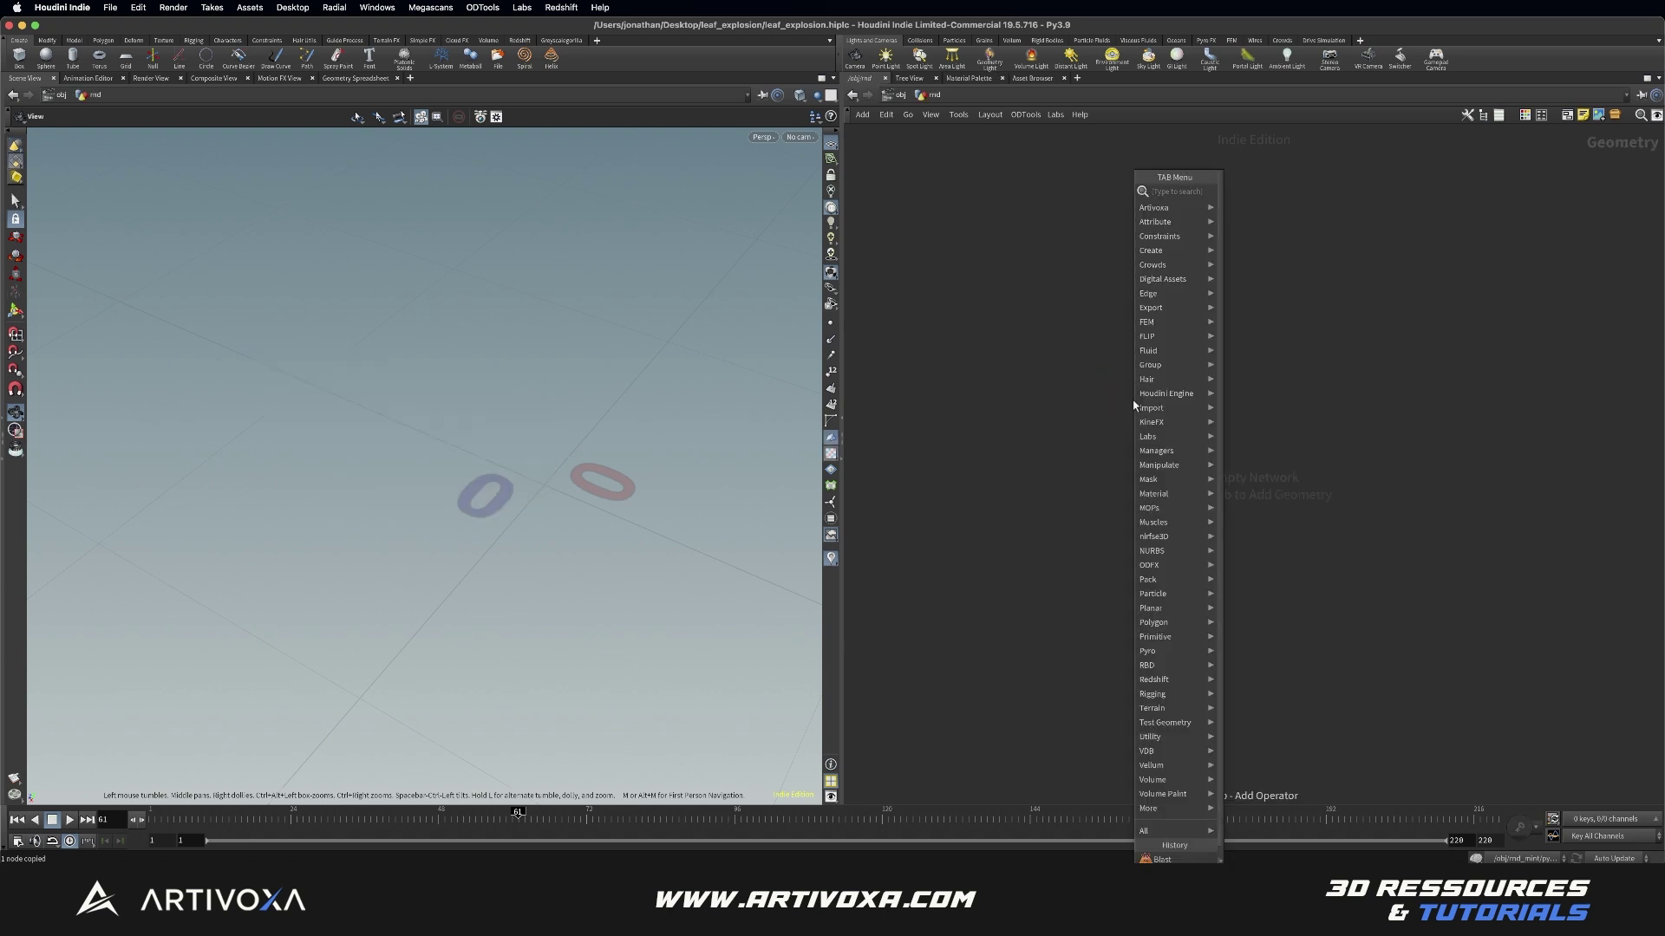
{"action": "type", "text": "obj"}
{"action": "key", "text": "Return"}
{"action": "left_click", "coordinate": [1133, 399]}
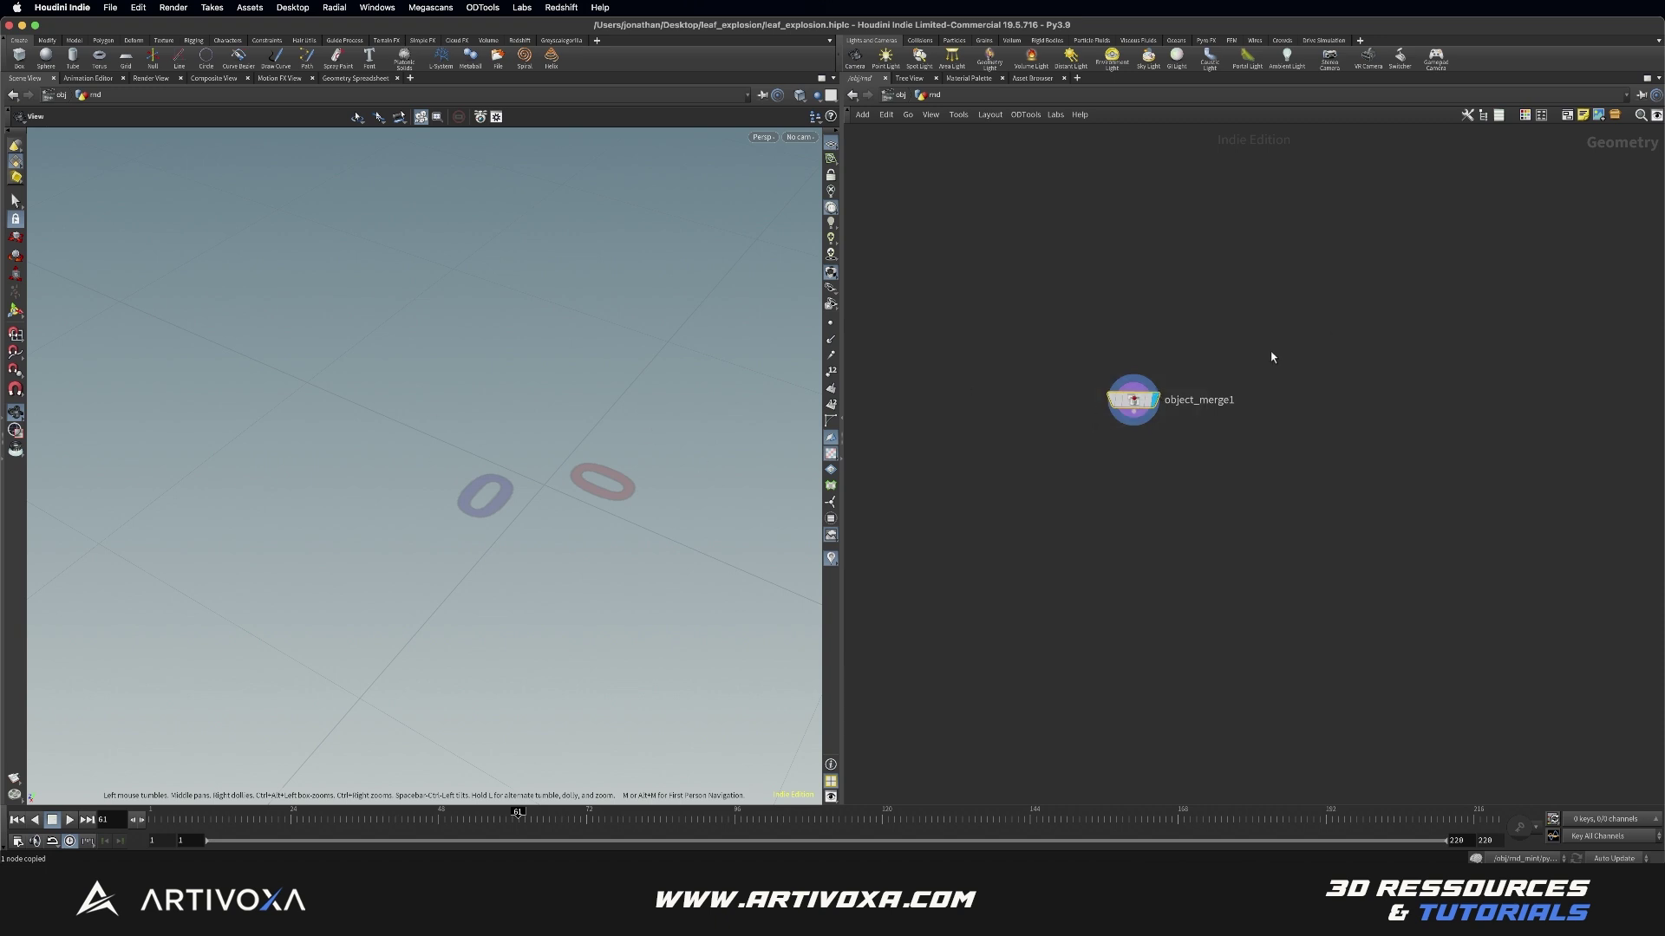
Step: Paste /obj/Mint_0/Atlas_Splitter/Mint_0 into object_merge1's Object 1 field to bring in the leaf
{"action": "key", "text": "p"}
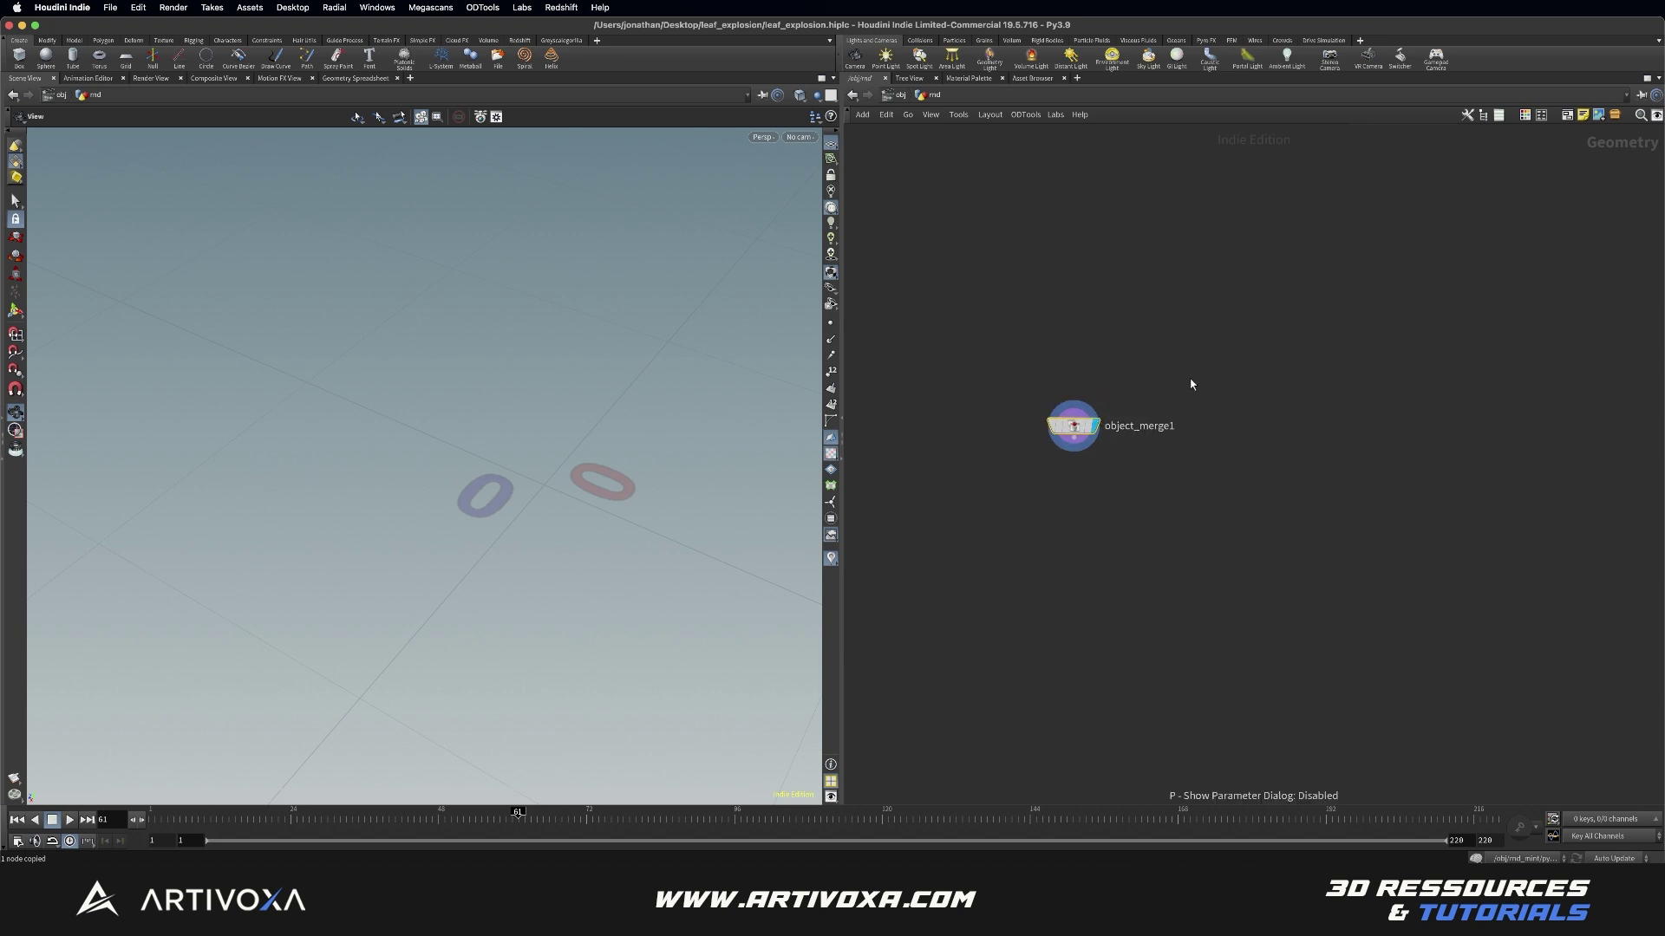
{"action": "key", "text": "p"}
{"action": "key", "text": "p"}
{"action": "key", "text": "p"}
{"action": "key", "text": "p"}
{"action": "key", "text": "p"}
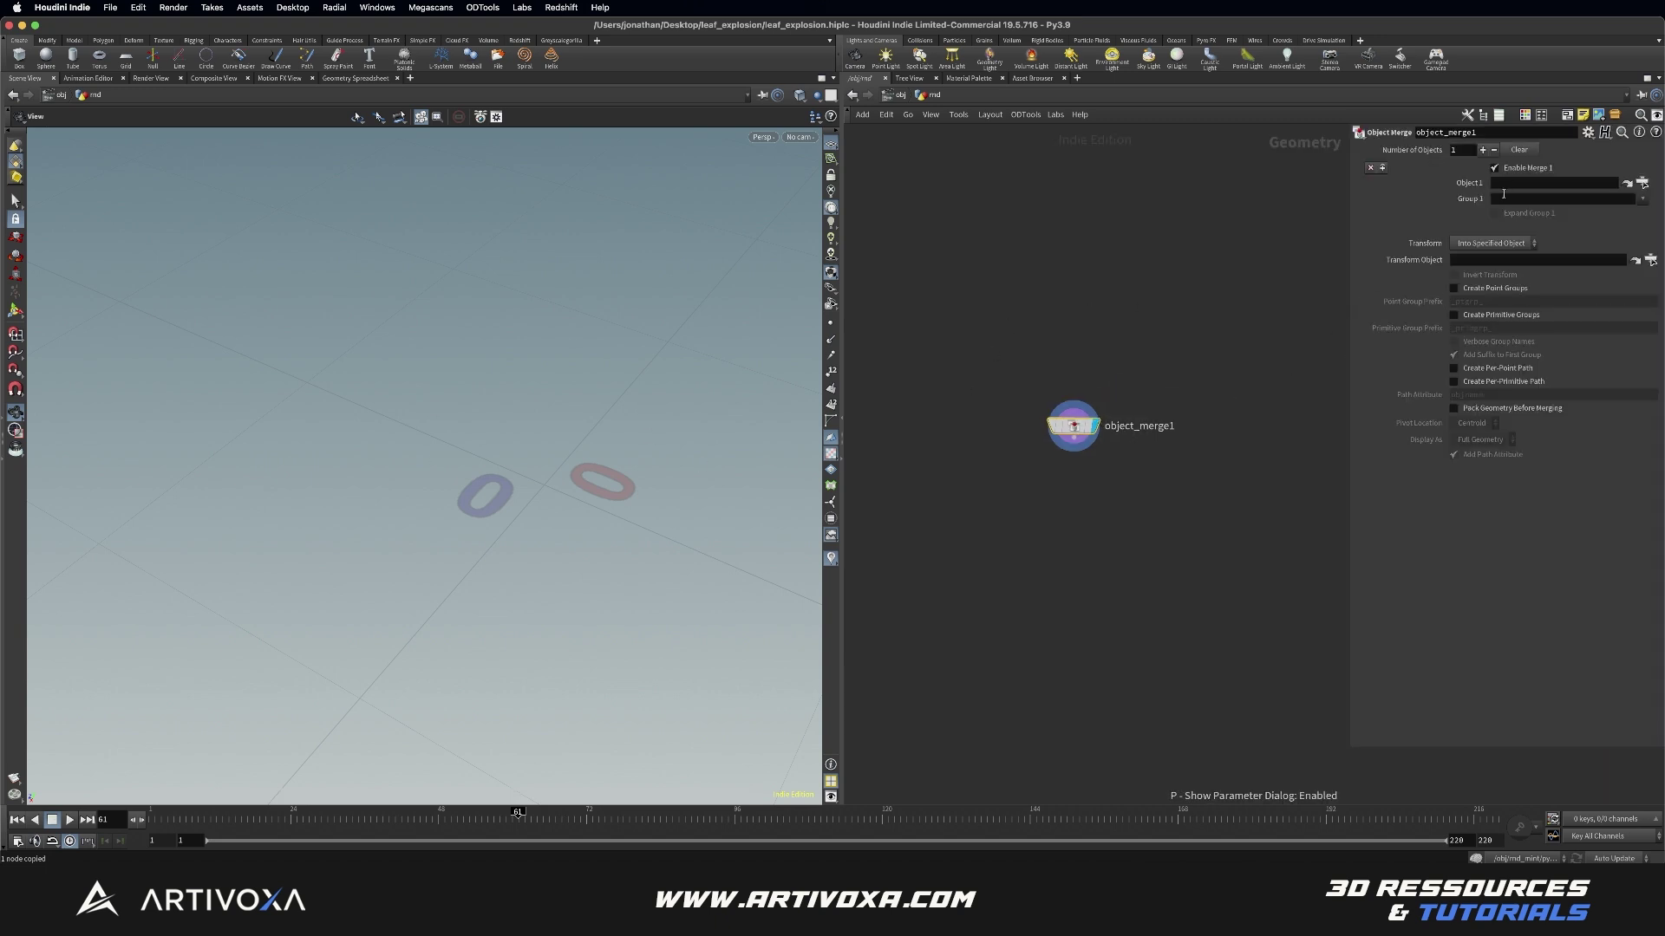
{"action": "left_click", "coordinate": [1511, 183]}
{"action": "key", "text": "super+v"}
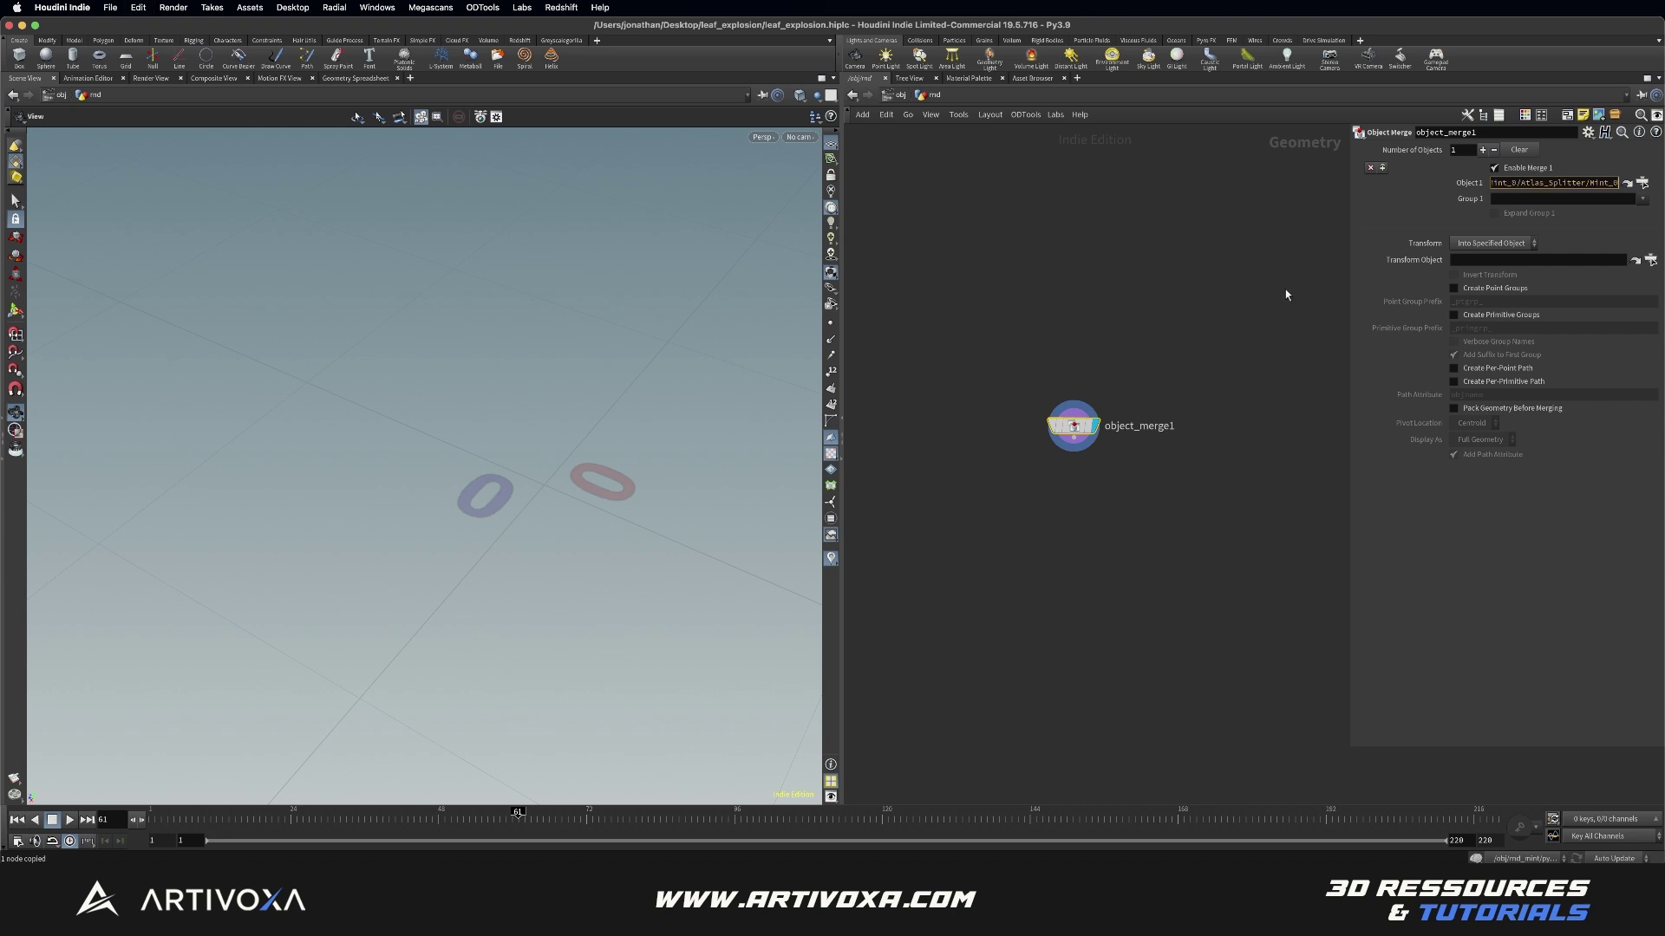
{"action": "key", "text": "Return"}
{"action": "mouse_move", "coordinate": [521, 468]}
{"action": "left_mouse_down"}
{"action": "mouse_move", "coordinate": [436, 526]}
{"action": "mouse_move", "coordinate": [538, 465]}
{"action": "mouse_move", "coordinate": [529, 494]}
{"action": "left_mouse_up"}
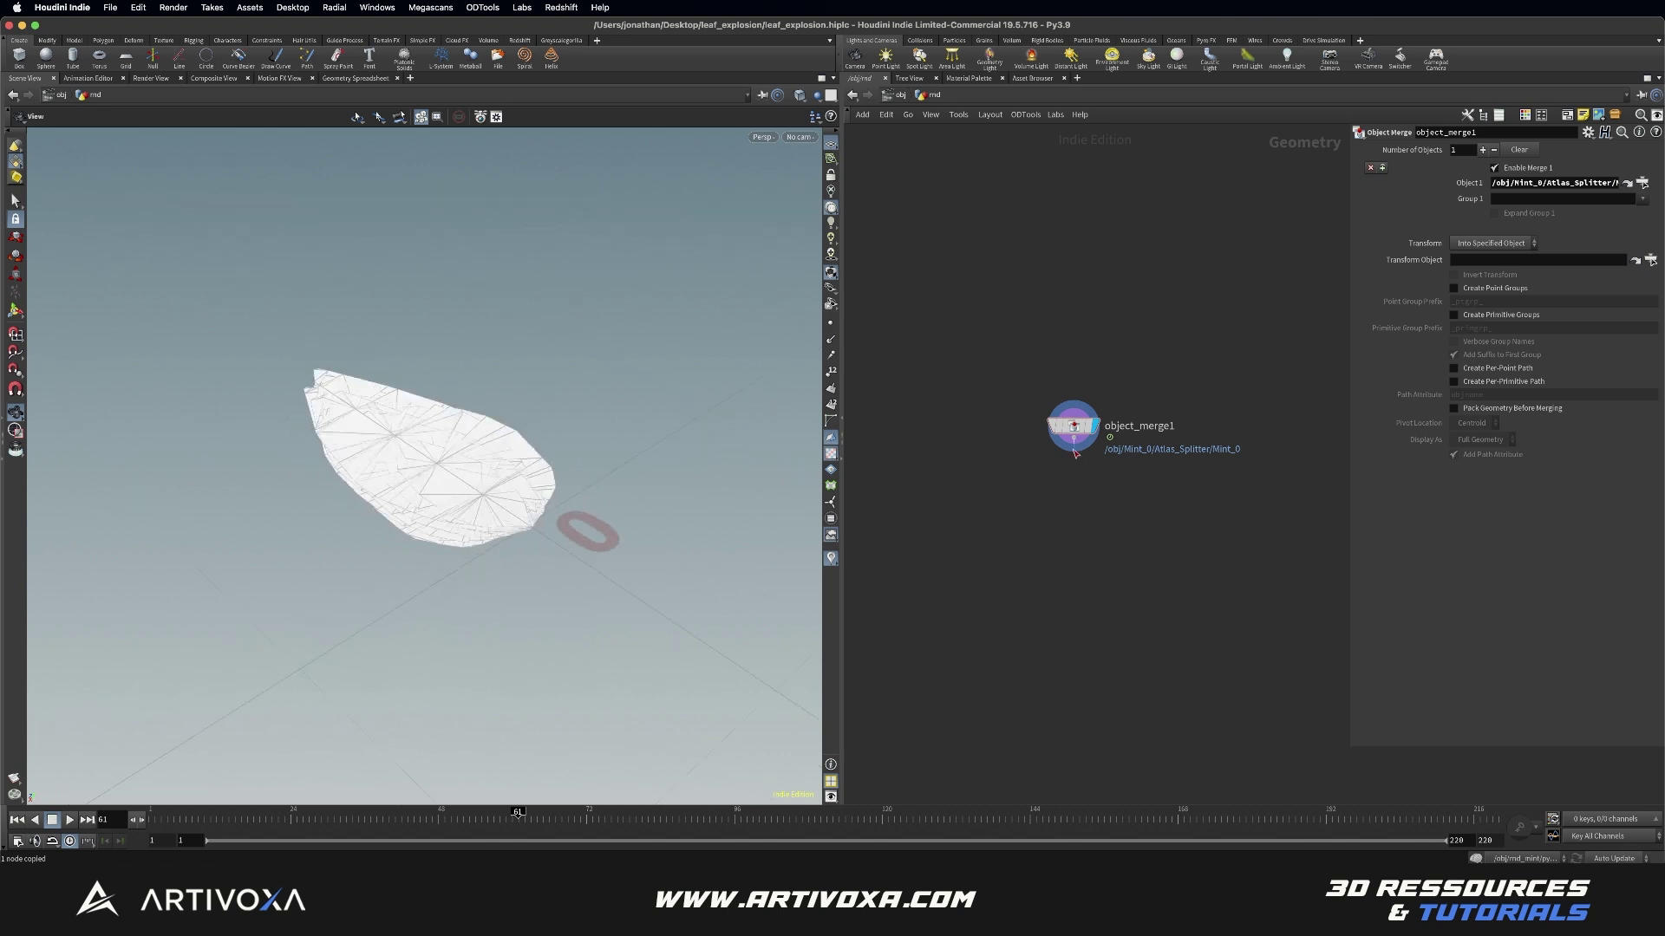
{"action": "key", "text": "Tab"}
{"action": "type", "text": "for e"}
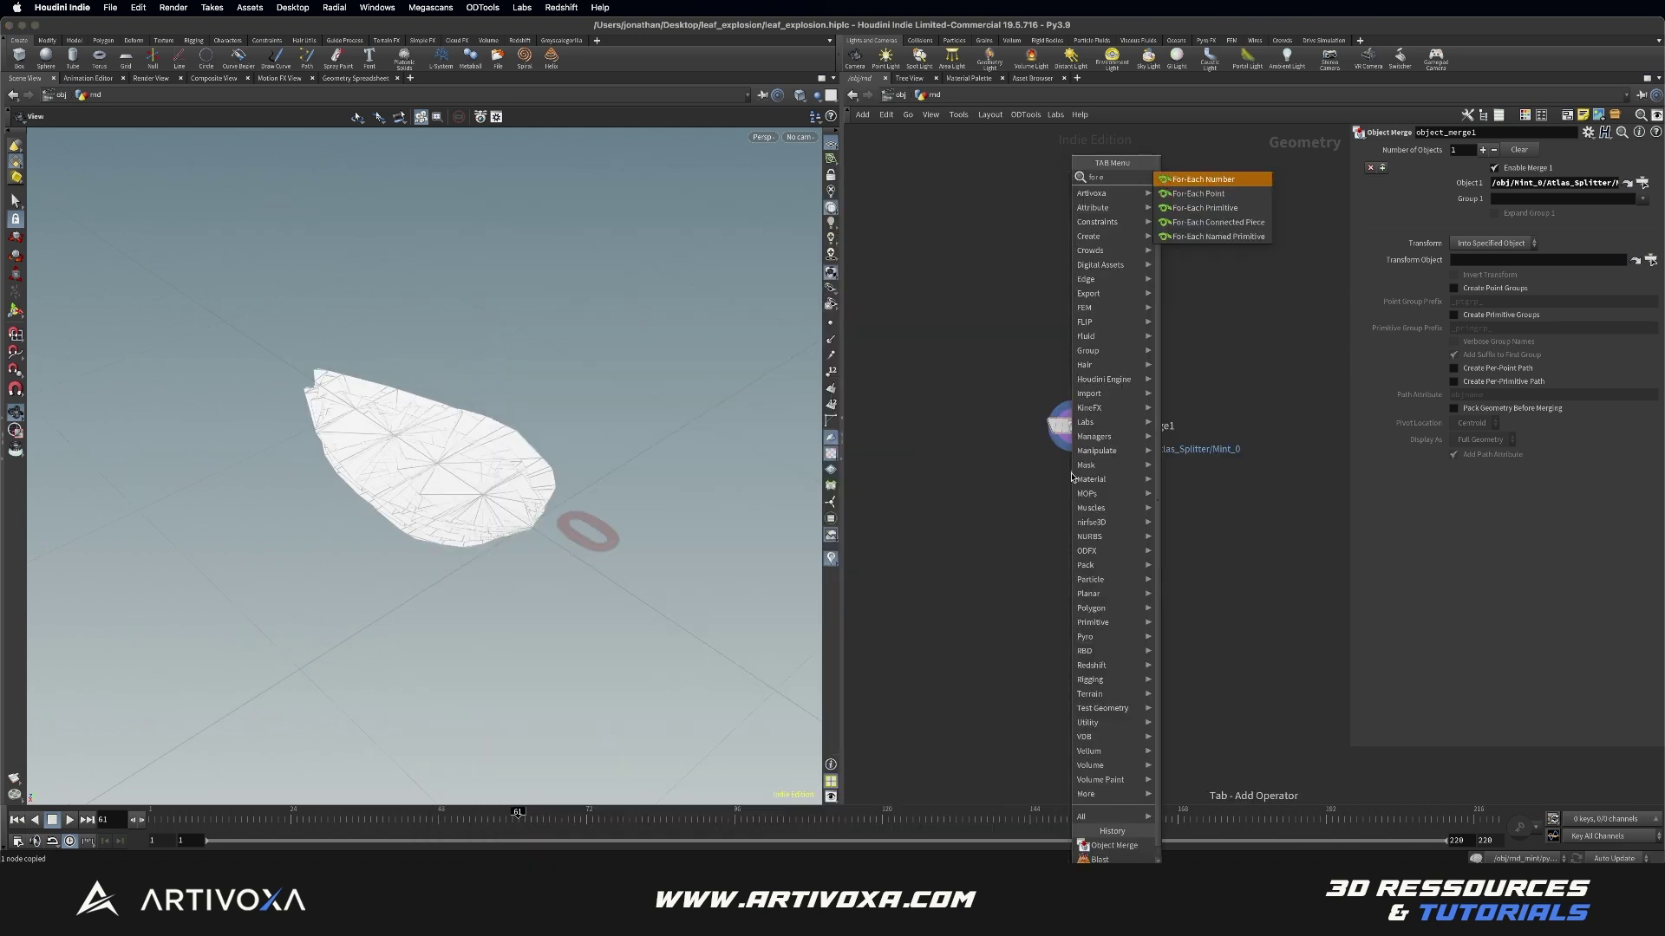
{"action": "type", "text": "ach con"}
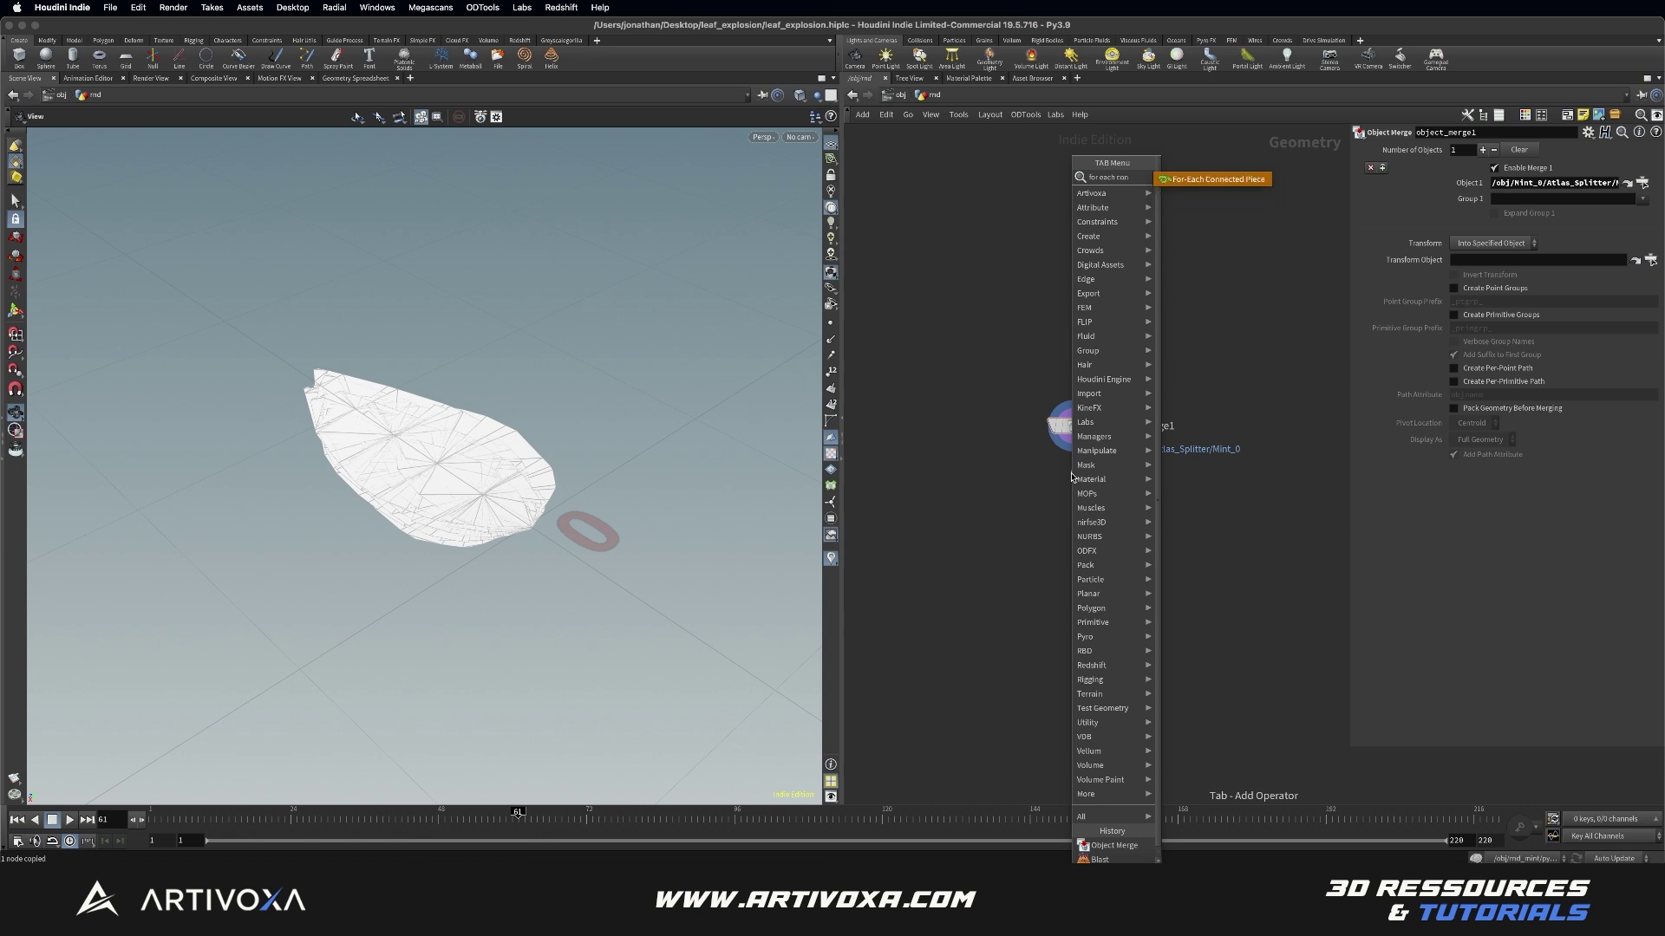
Step: Place a For-Each Connected Piece loop, with connectivity1, below object_merge1
{"action": "key", "text": "Return"}
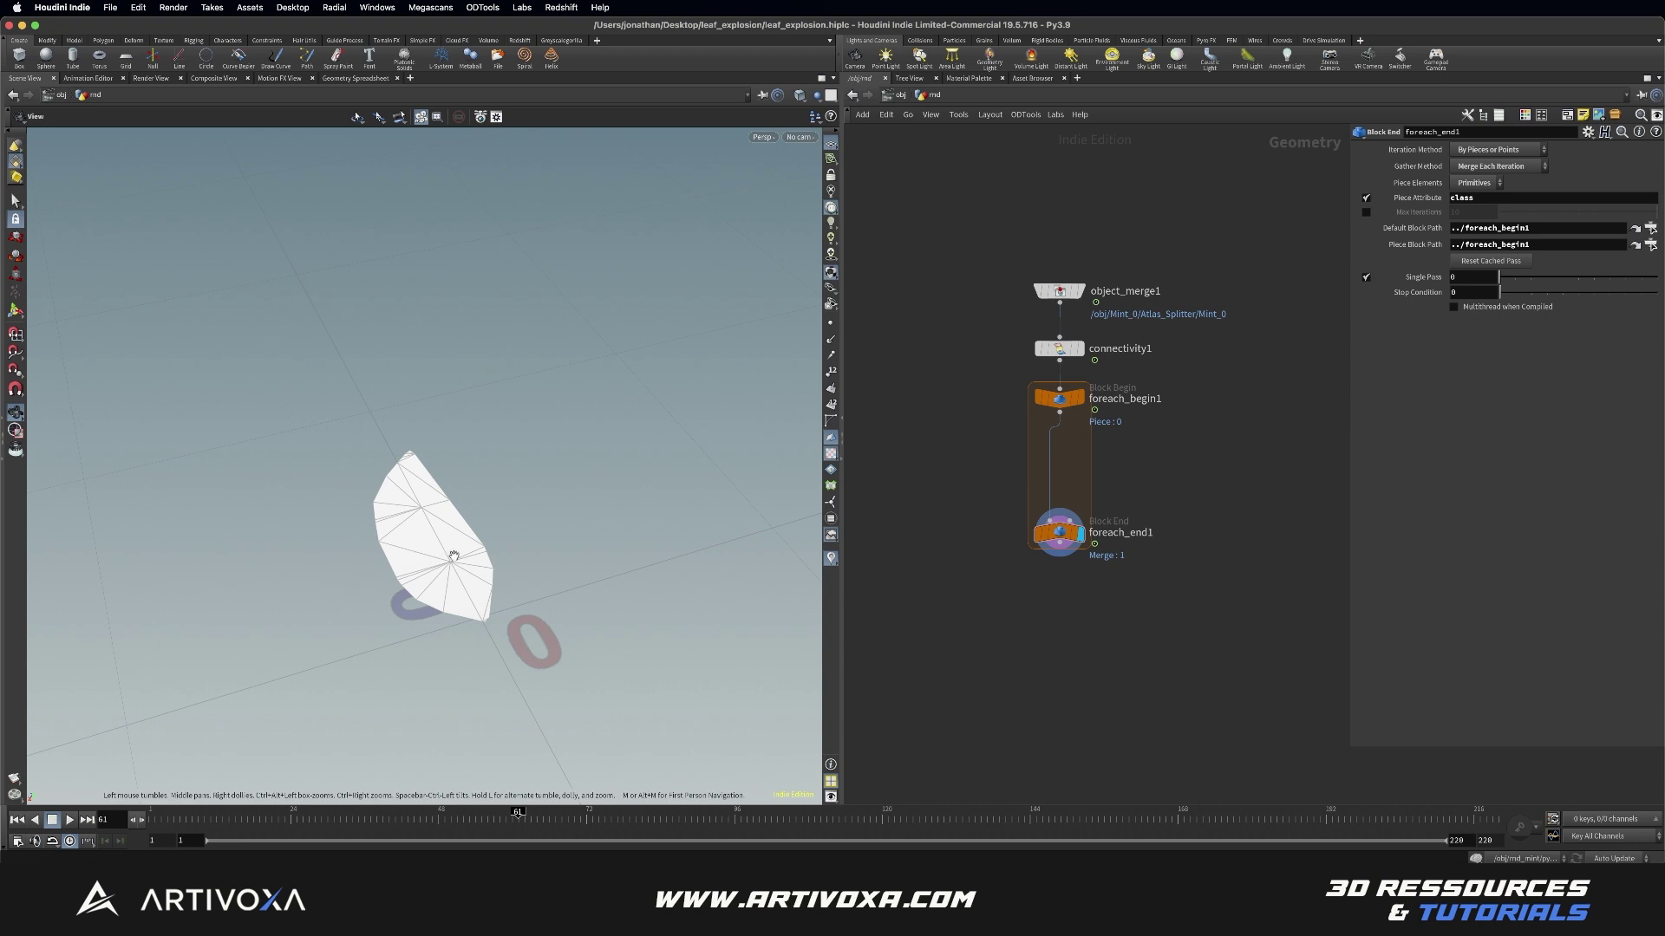
{"action": "left_click_drag", "start_coordinate": [454, 555], "coordinate": [486, 486]}
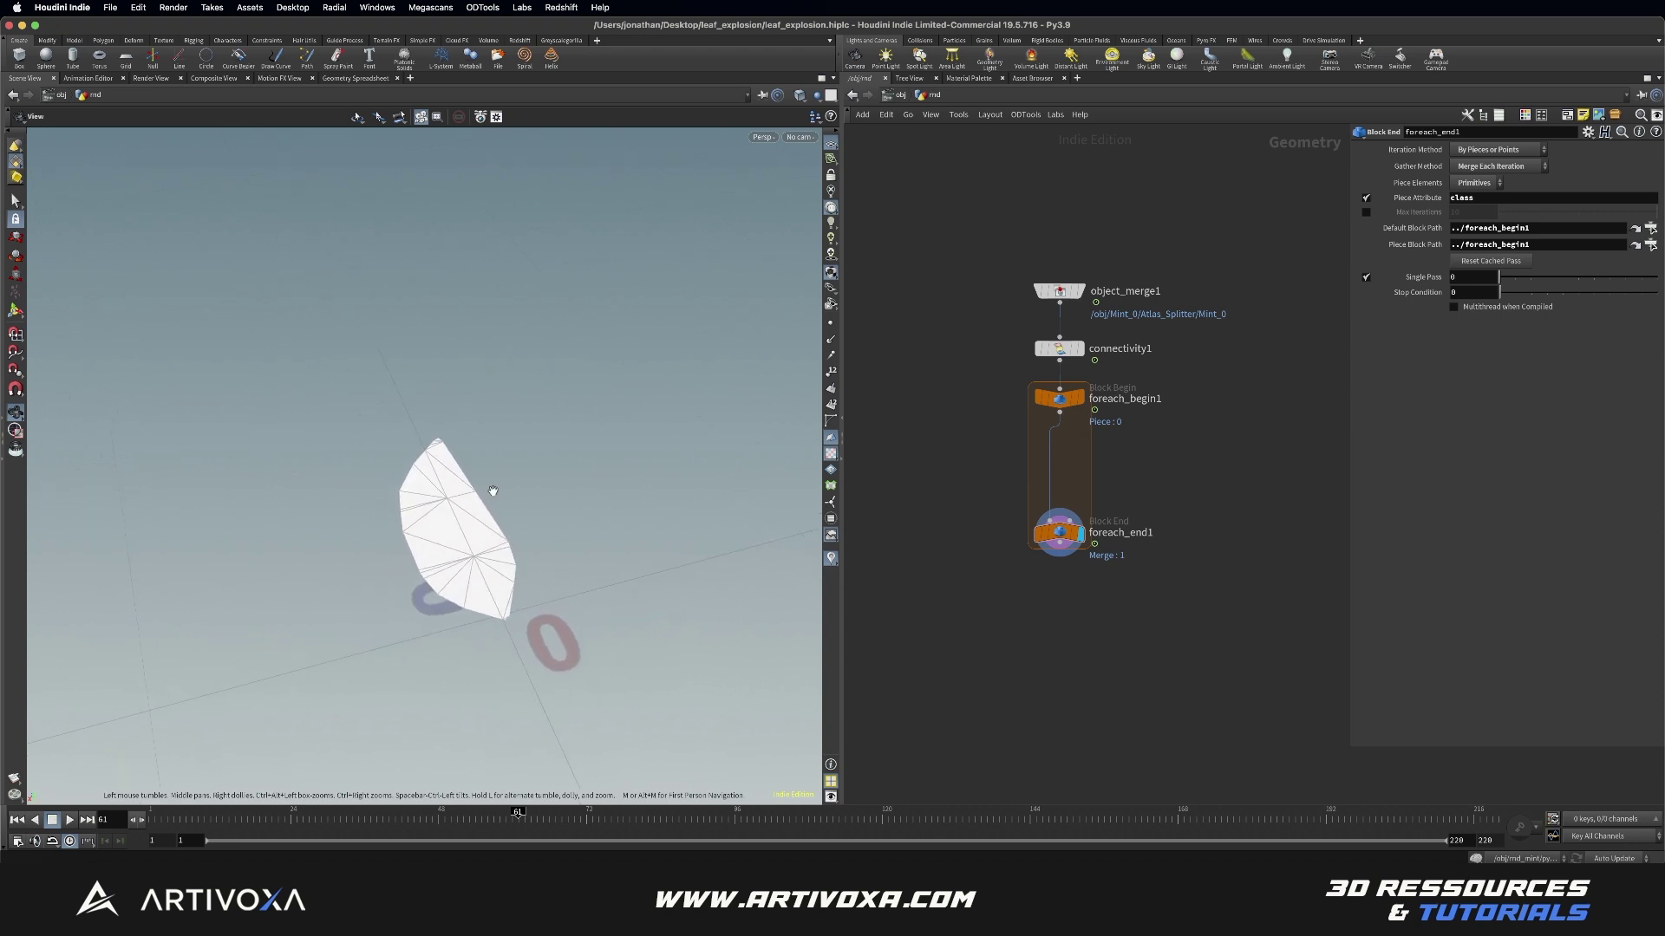
{"action": "key", "text": "Tab"}
Step: Drop remesh1 inside the loop and set foreach_end1 to preview a single leaf piece
{"action": "type", "text": "transform"}
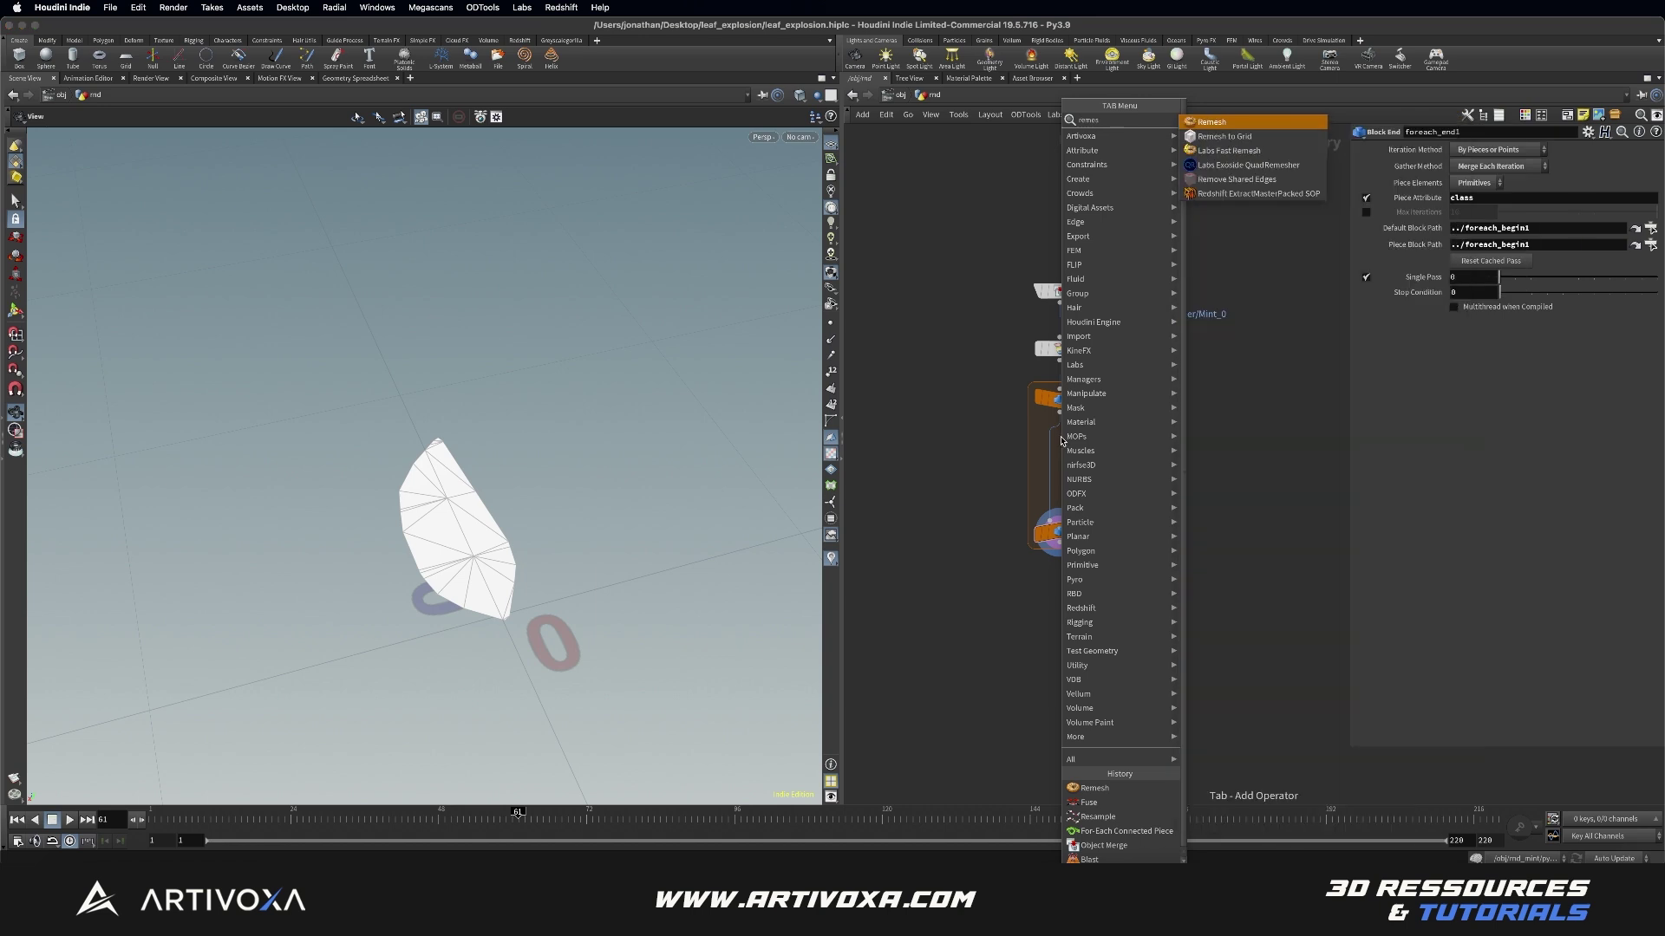
{"action": "key", "text": "Return"}
{"action": "left_click", "coordinate": [1062, 453]}
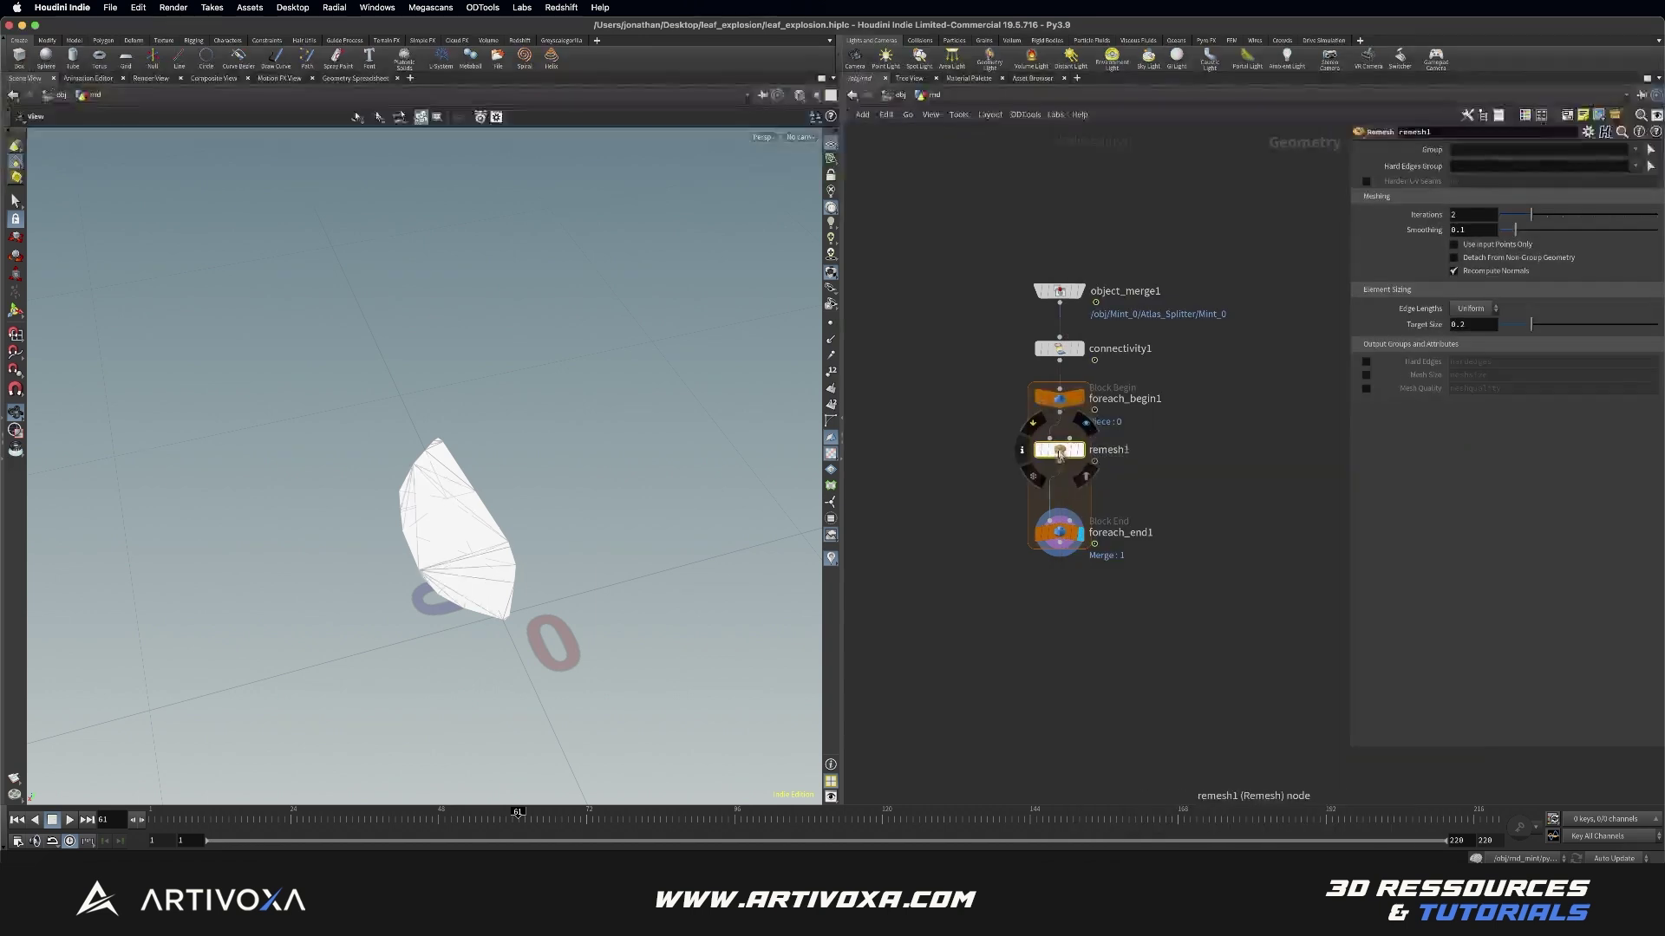
{"action": "left_click", "coordinate": [1060, 532]}
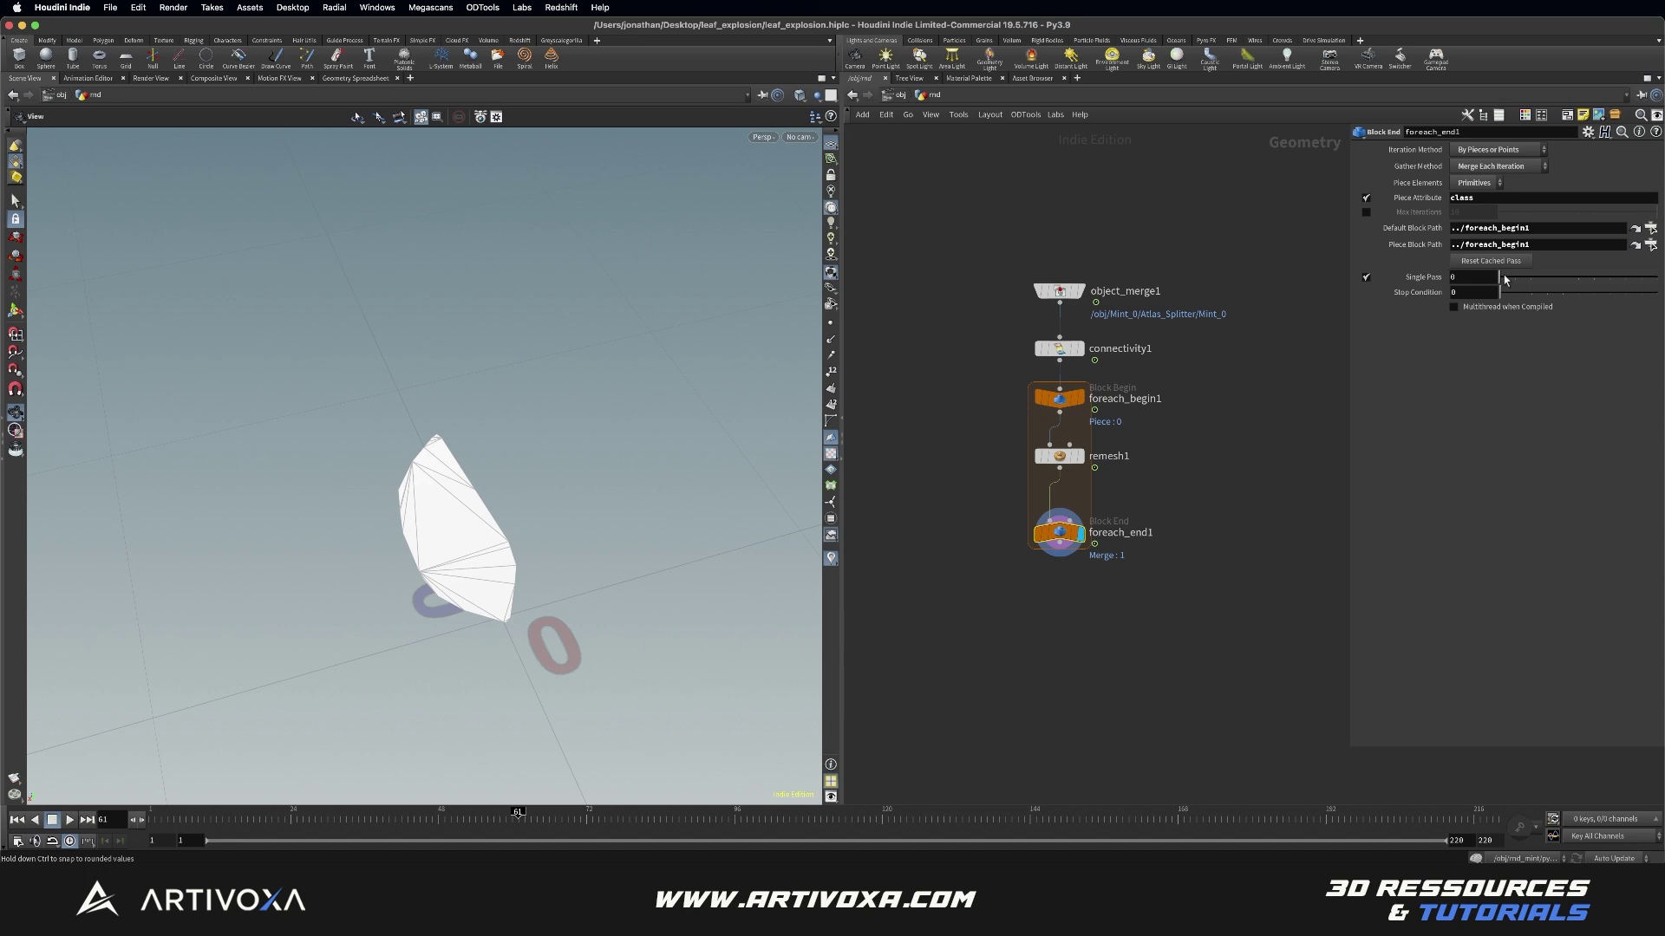
{"action": "left_click_drag", "start_coordinate": [1499, 278], "coordinate": [1627, 278]}
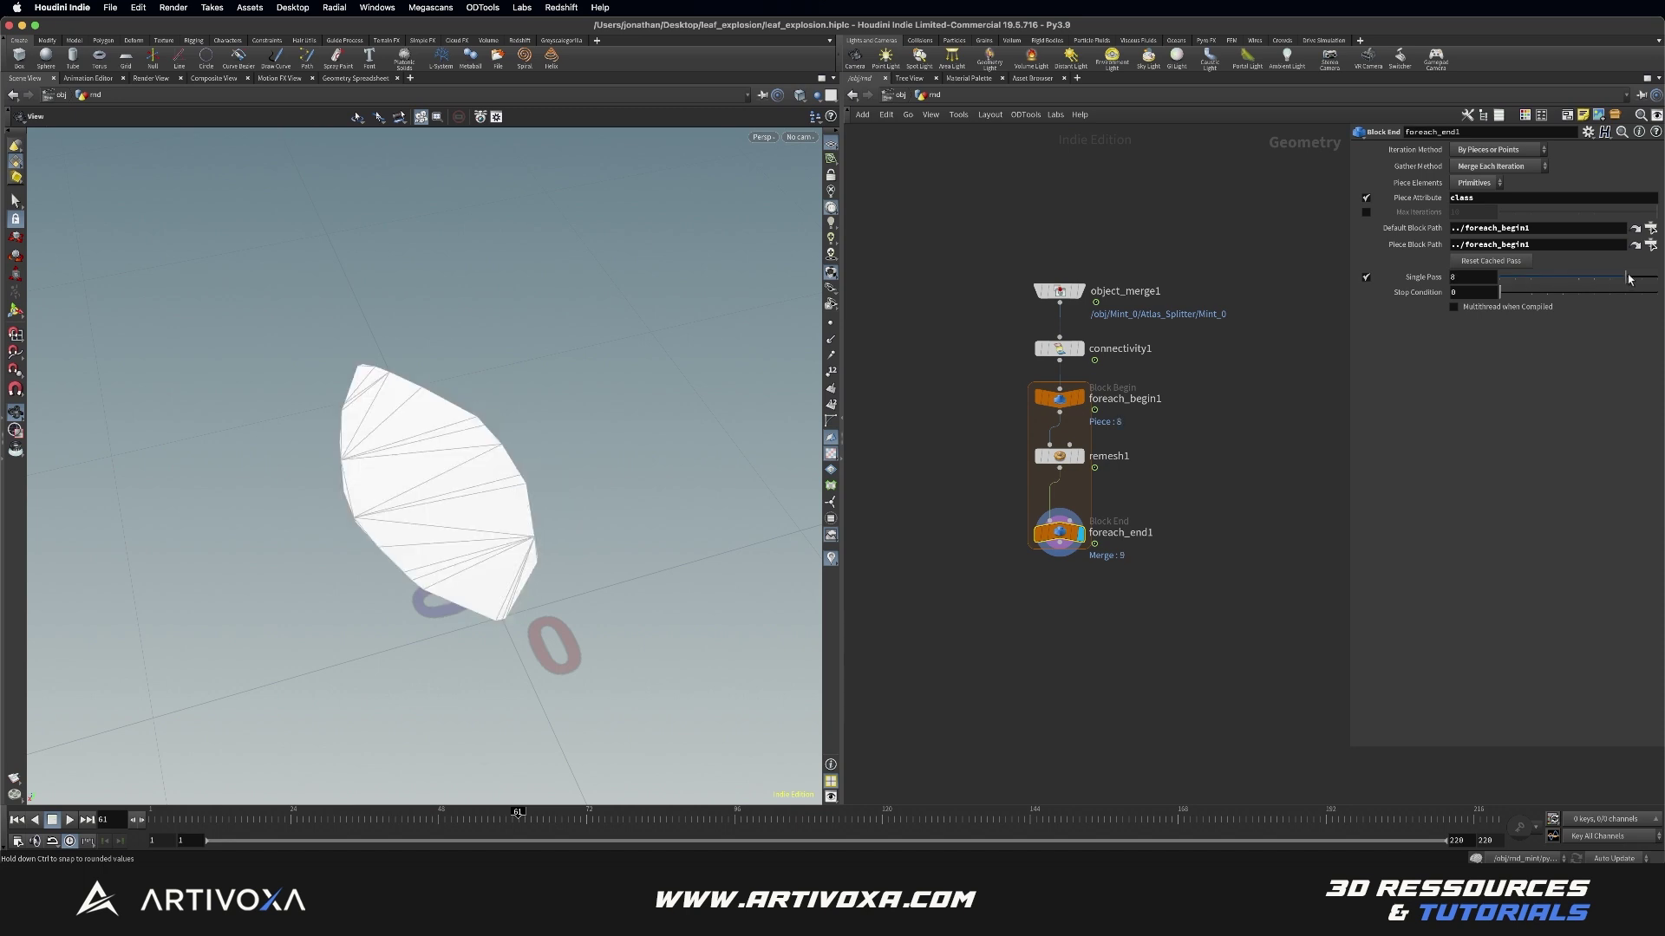
Step: Lower remesh1's Target Size to 0.03 for an even triangle mesh
{"action": "left_click", "coordinate": [1060, 456]}
{"action": "left_click_drag", "start_coordinate": [1060, 532], "coordinate": [1060, 576]}
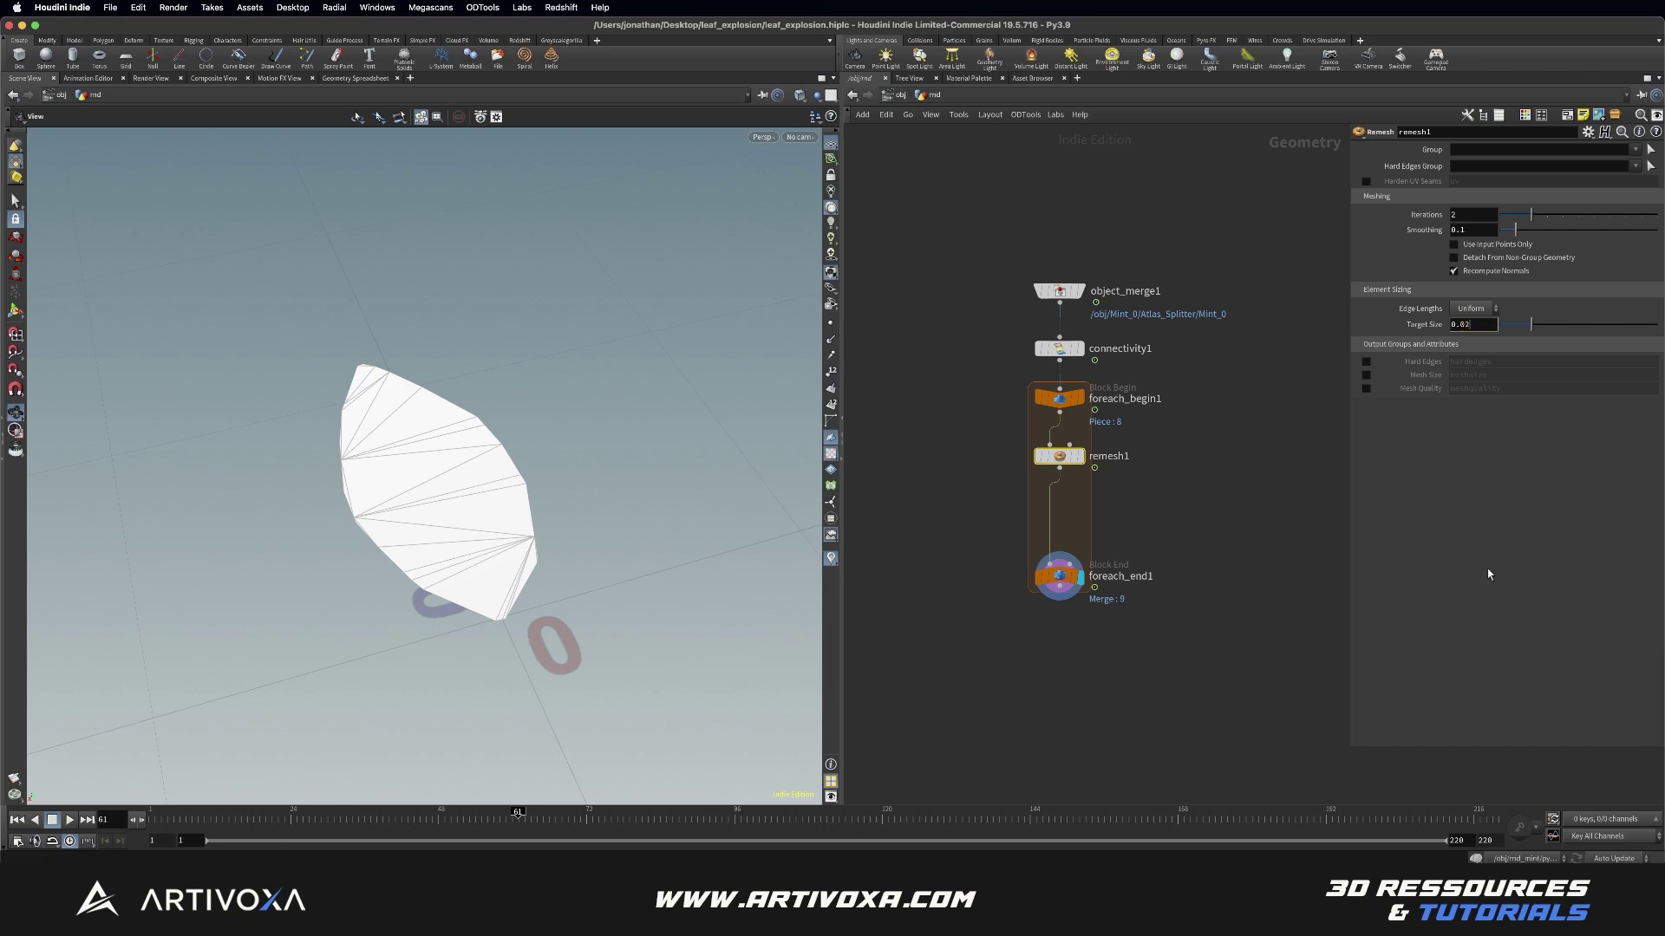
{"action": "key", "text": "Return"}
{"action": "left_click_drag", "start_coordinate": [461, 548], "coordinate": [459, 528]}
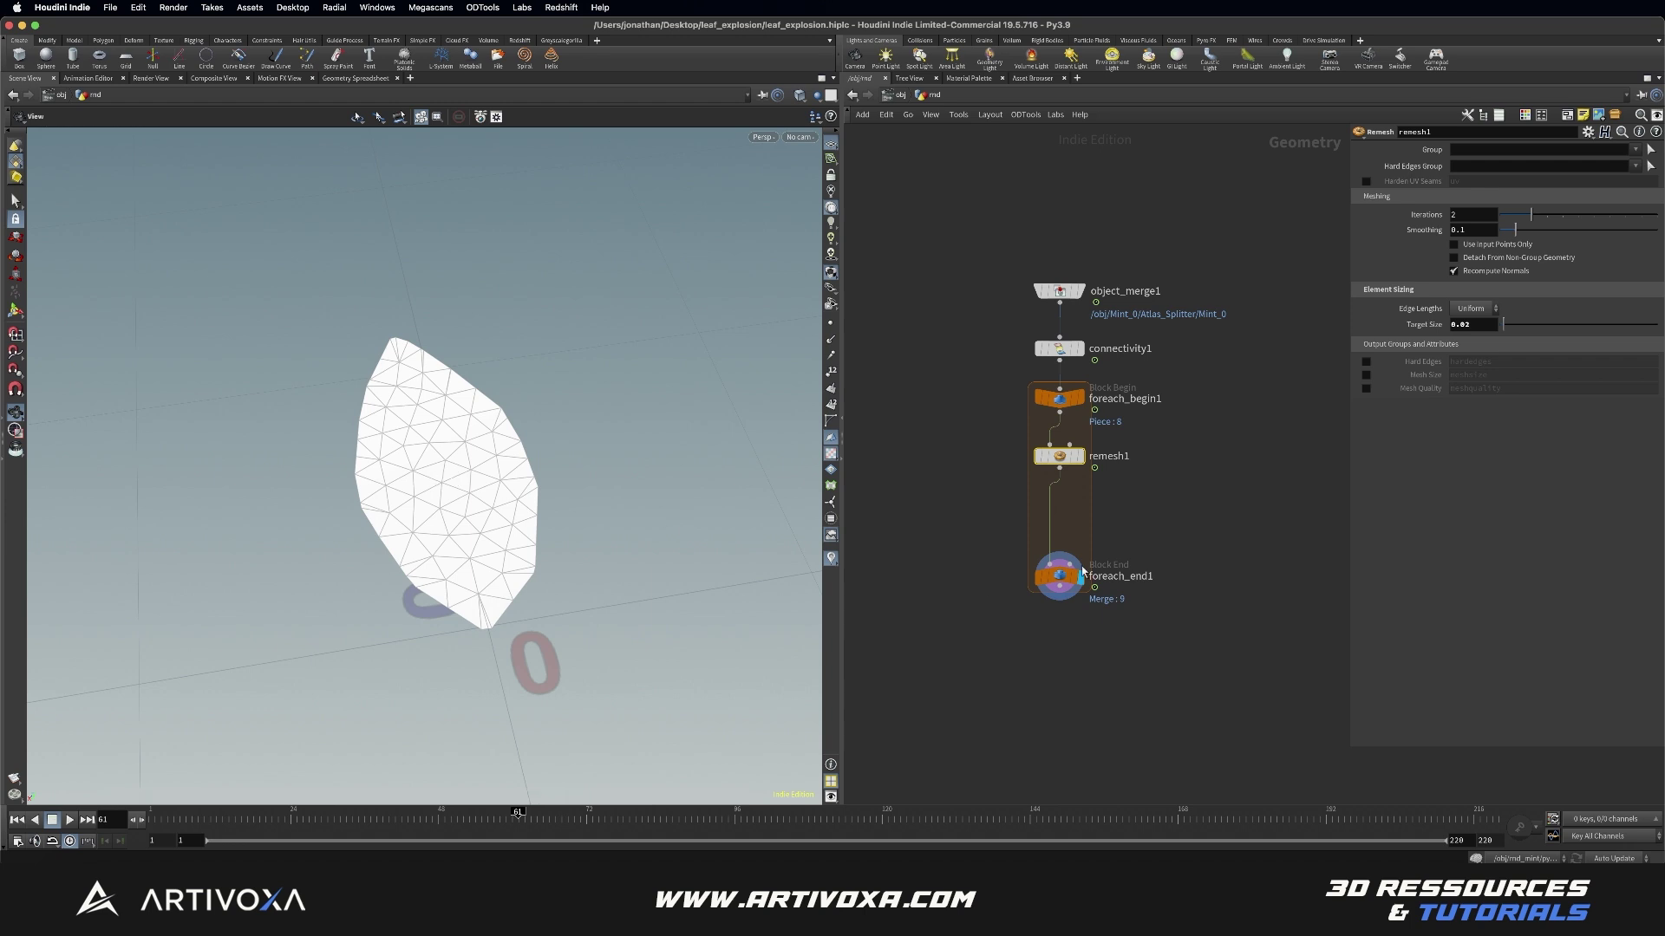
{"action": "left_click_drag", "start_coordinate": [1060, 576], "coordinate": [1060, 613]}
{"action": "key", "text": "Tab"}
Step: Insert transform1 before remesh1 rotating each piece a quarter turn about X, displaying remesh1
{"action": "mouse_move", "coordinate": [1079, 550]}
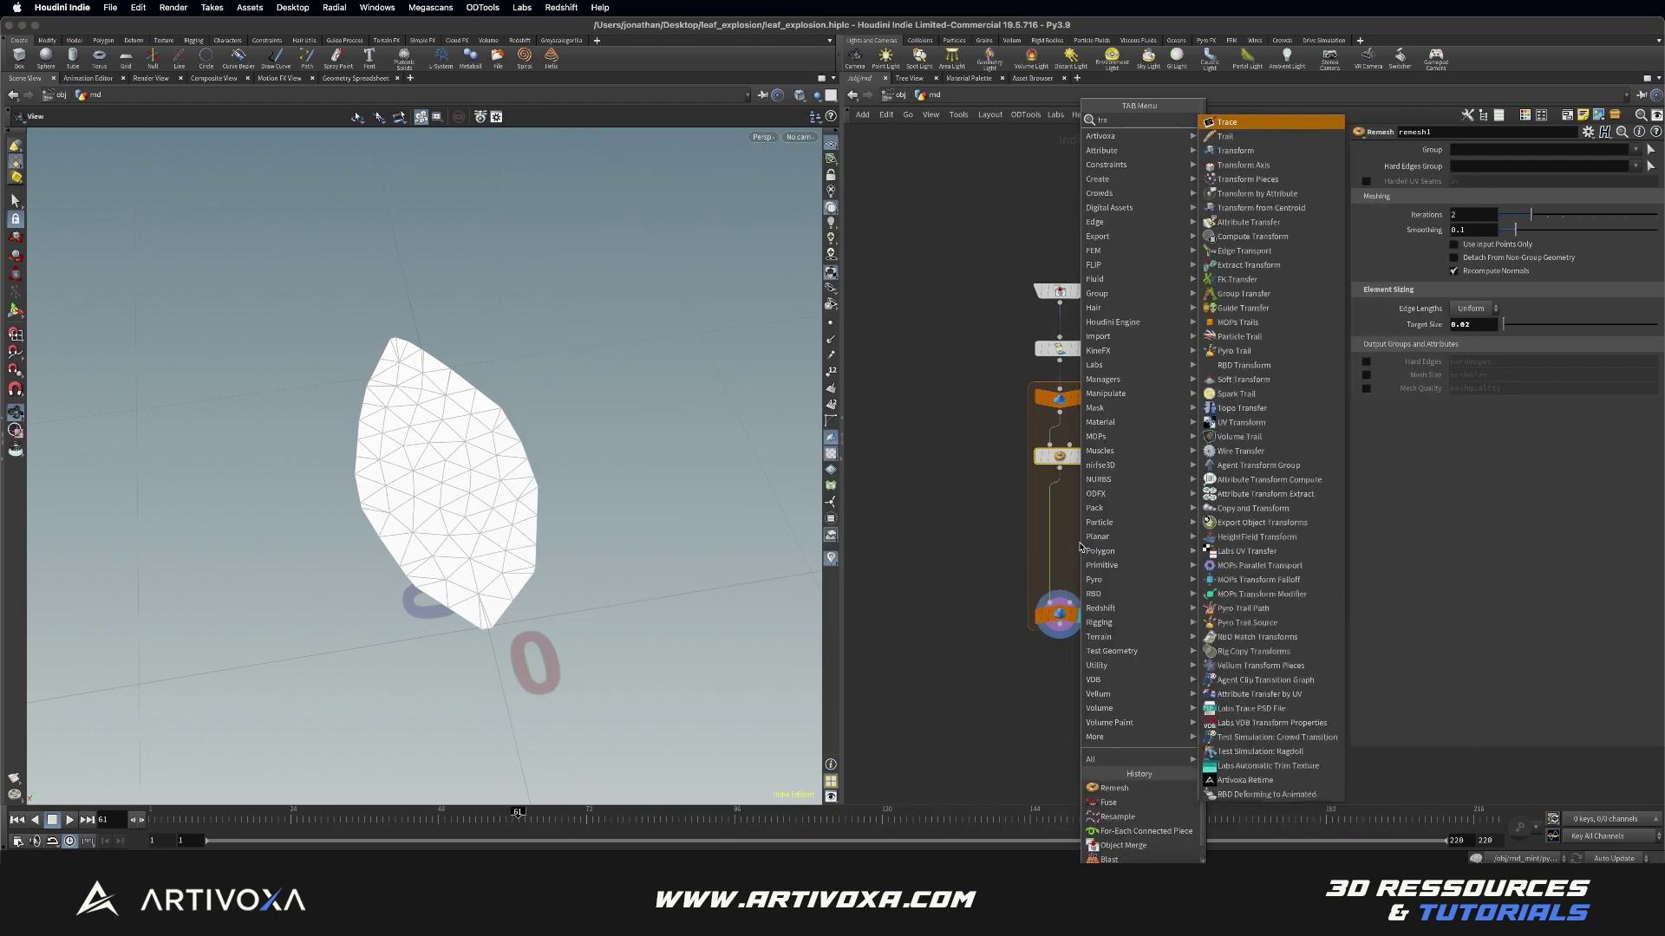
{"action": "left_click", "coordinate": [1249, 372]}
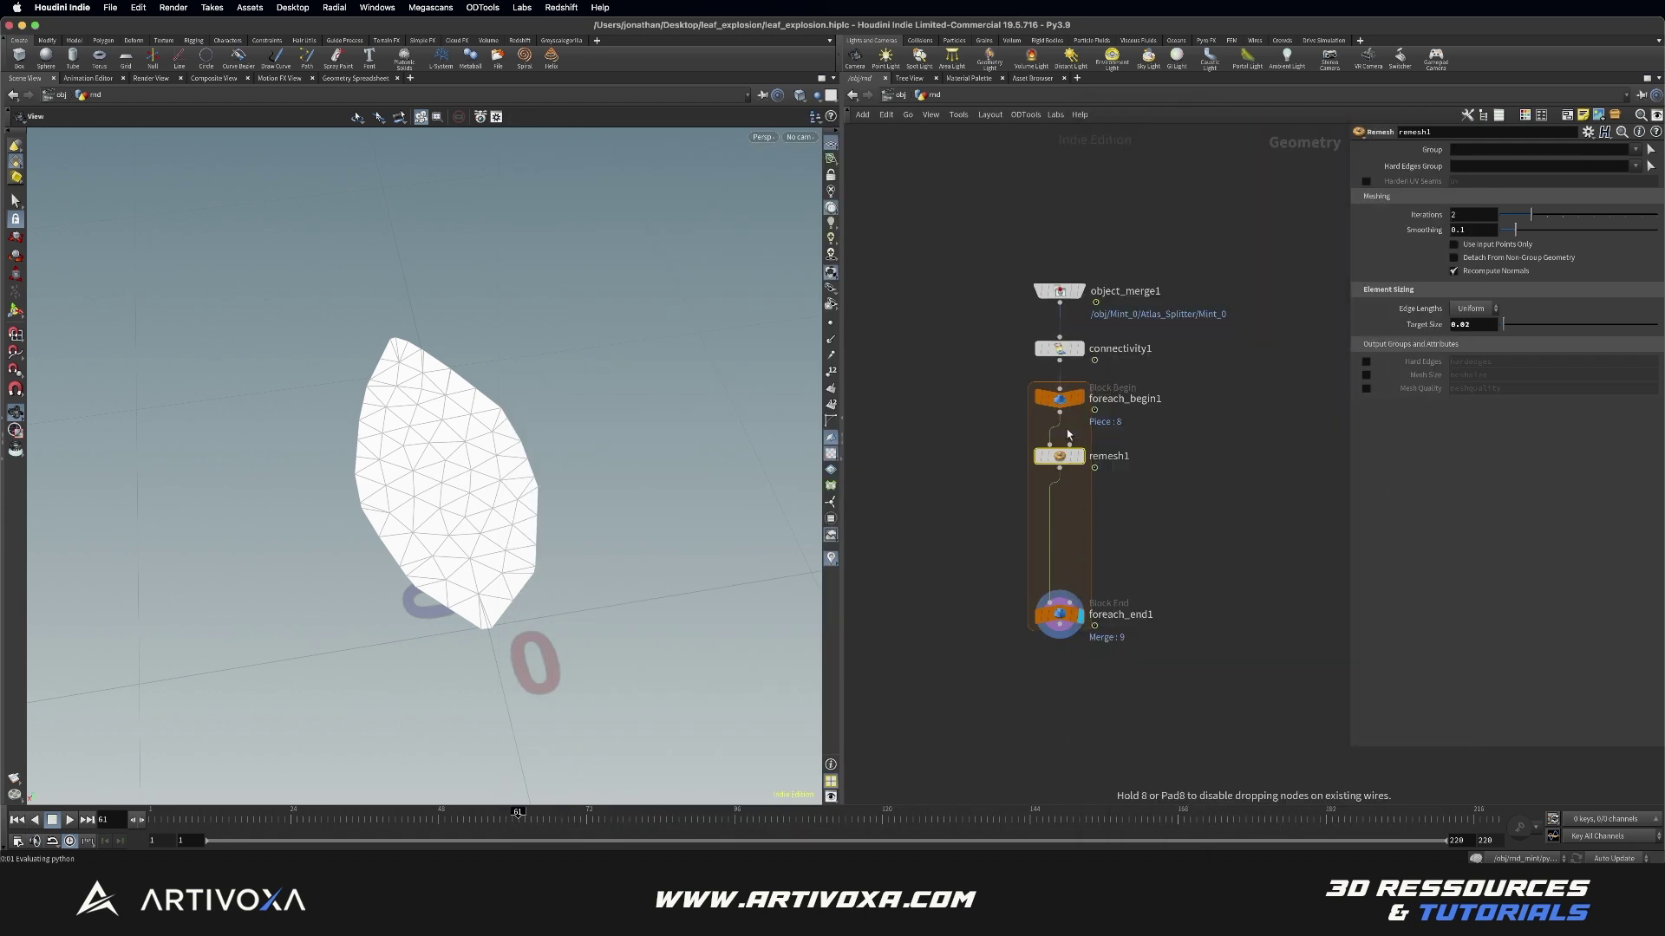
{"action": "left_click", "coordinate": [1067, 428]}
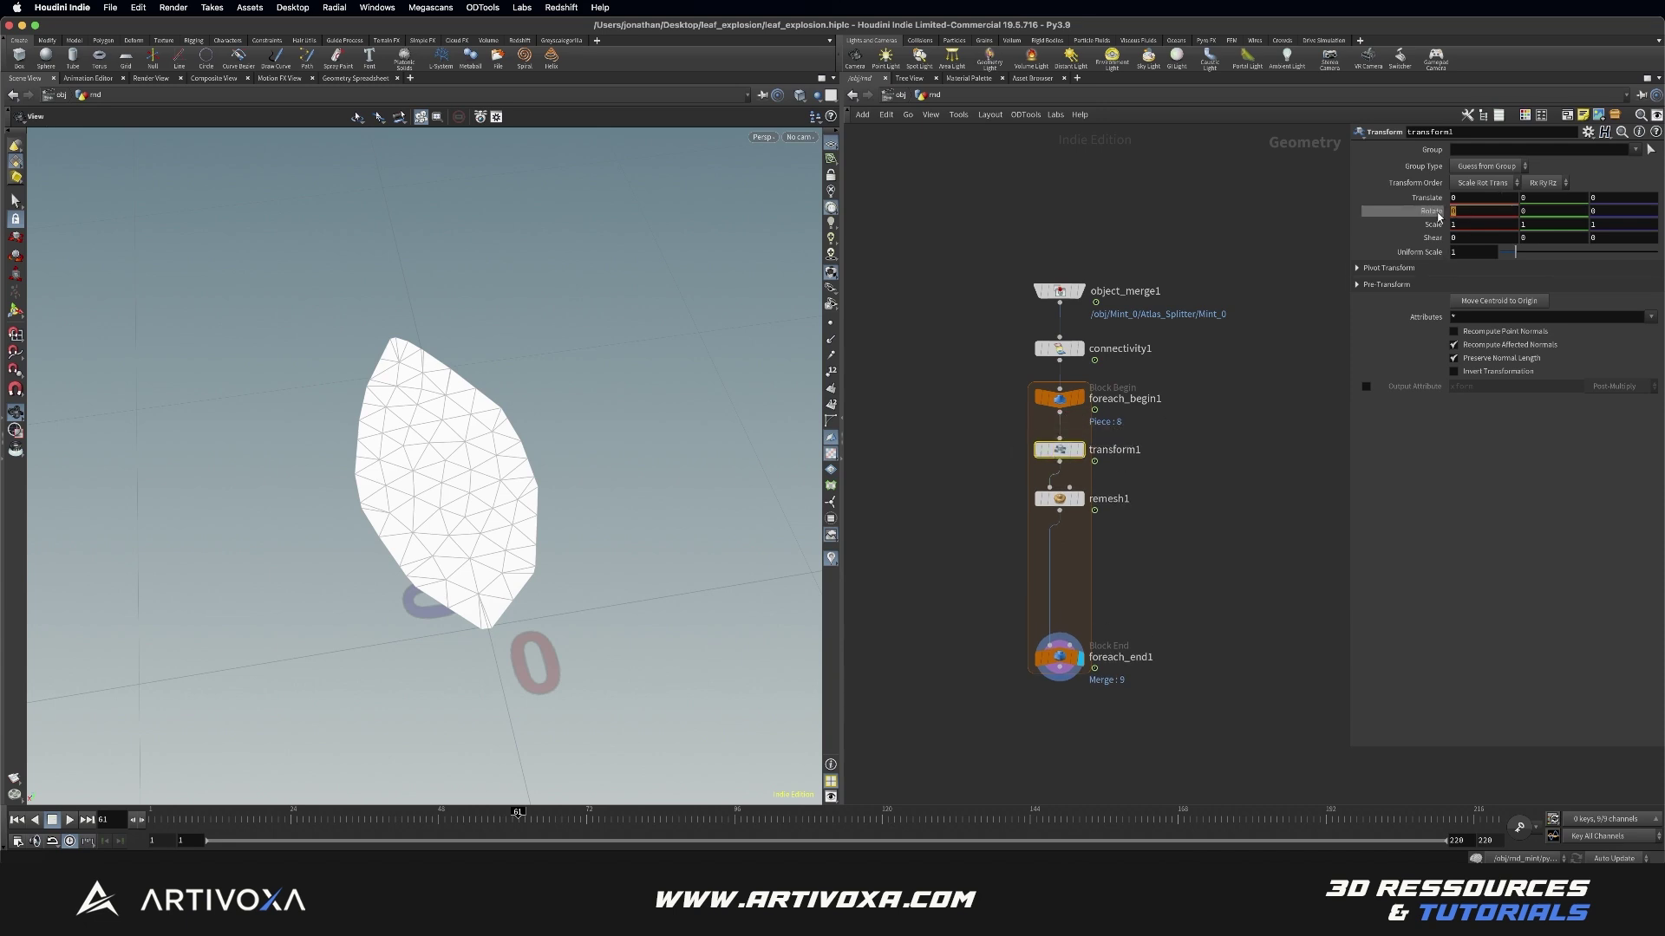
{"action": "key", "text": "Return"}
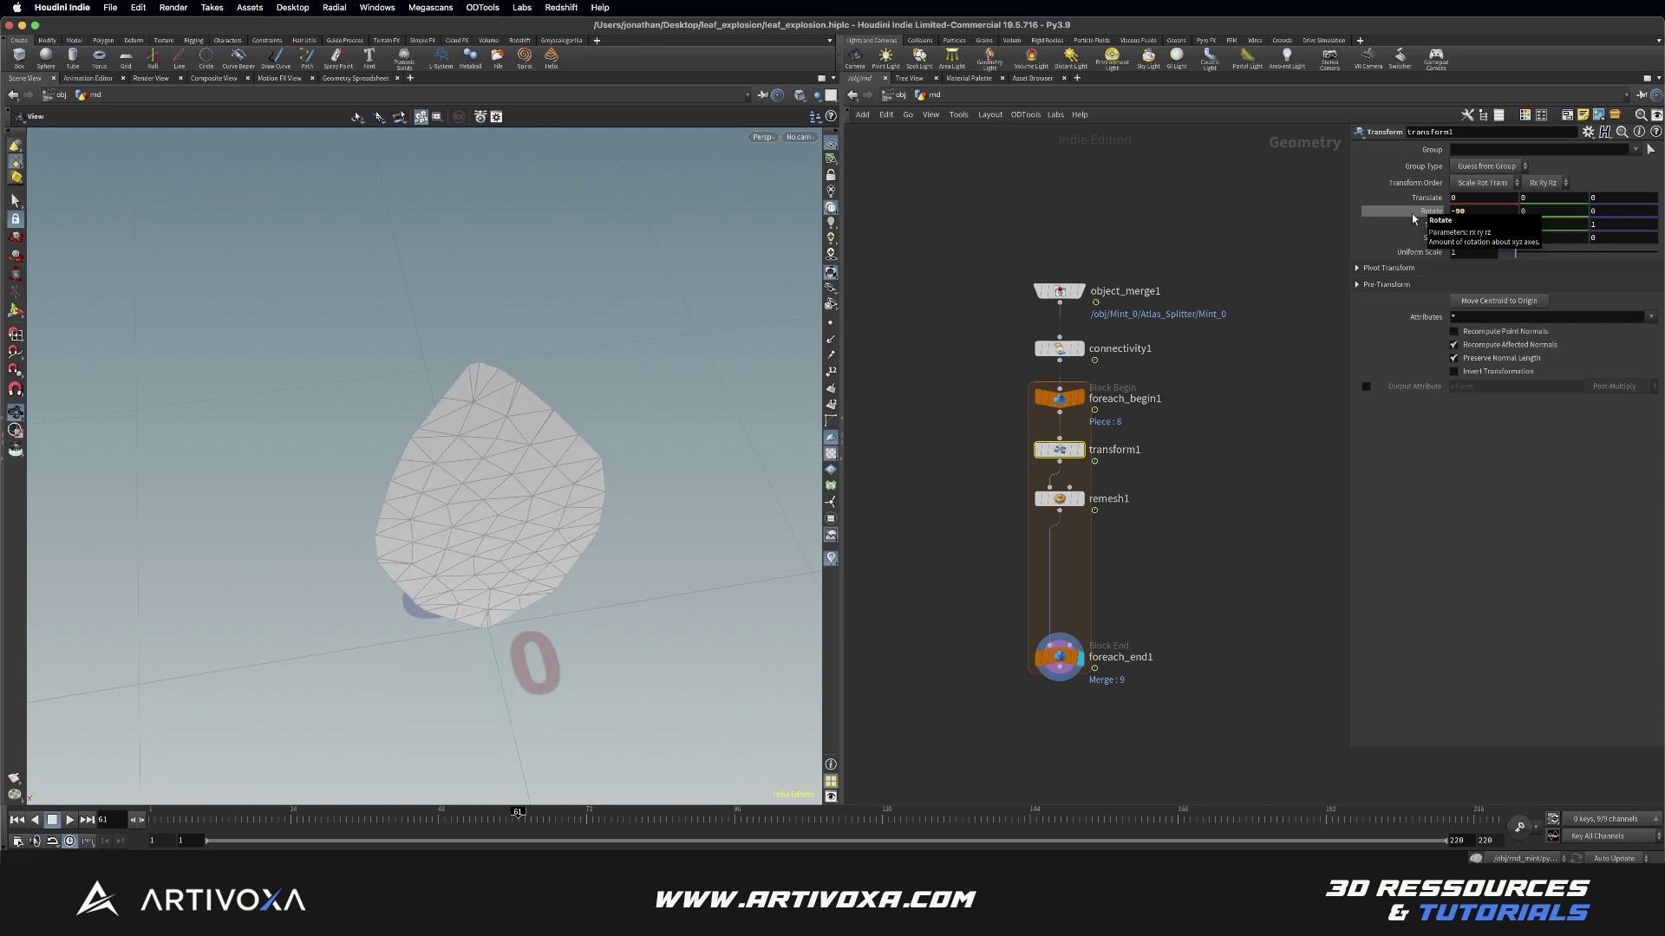
{"action": "left_click", "coordinate": [1079, 499]}
{"action": "key", "text": "Tab"}
Step: Add a Match Size node (matchsize1) wired below remesh1
{"action": "type", "text": "matchs"}
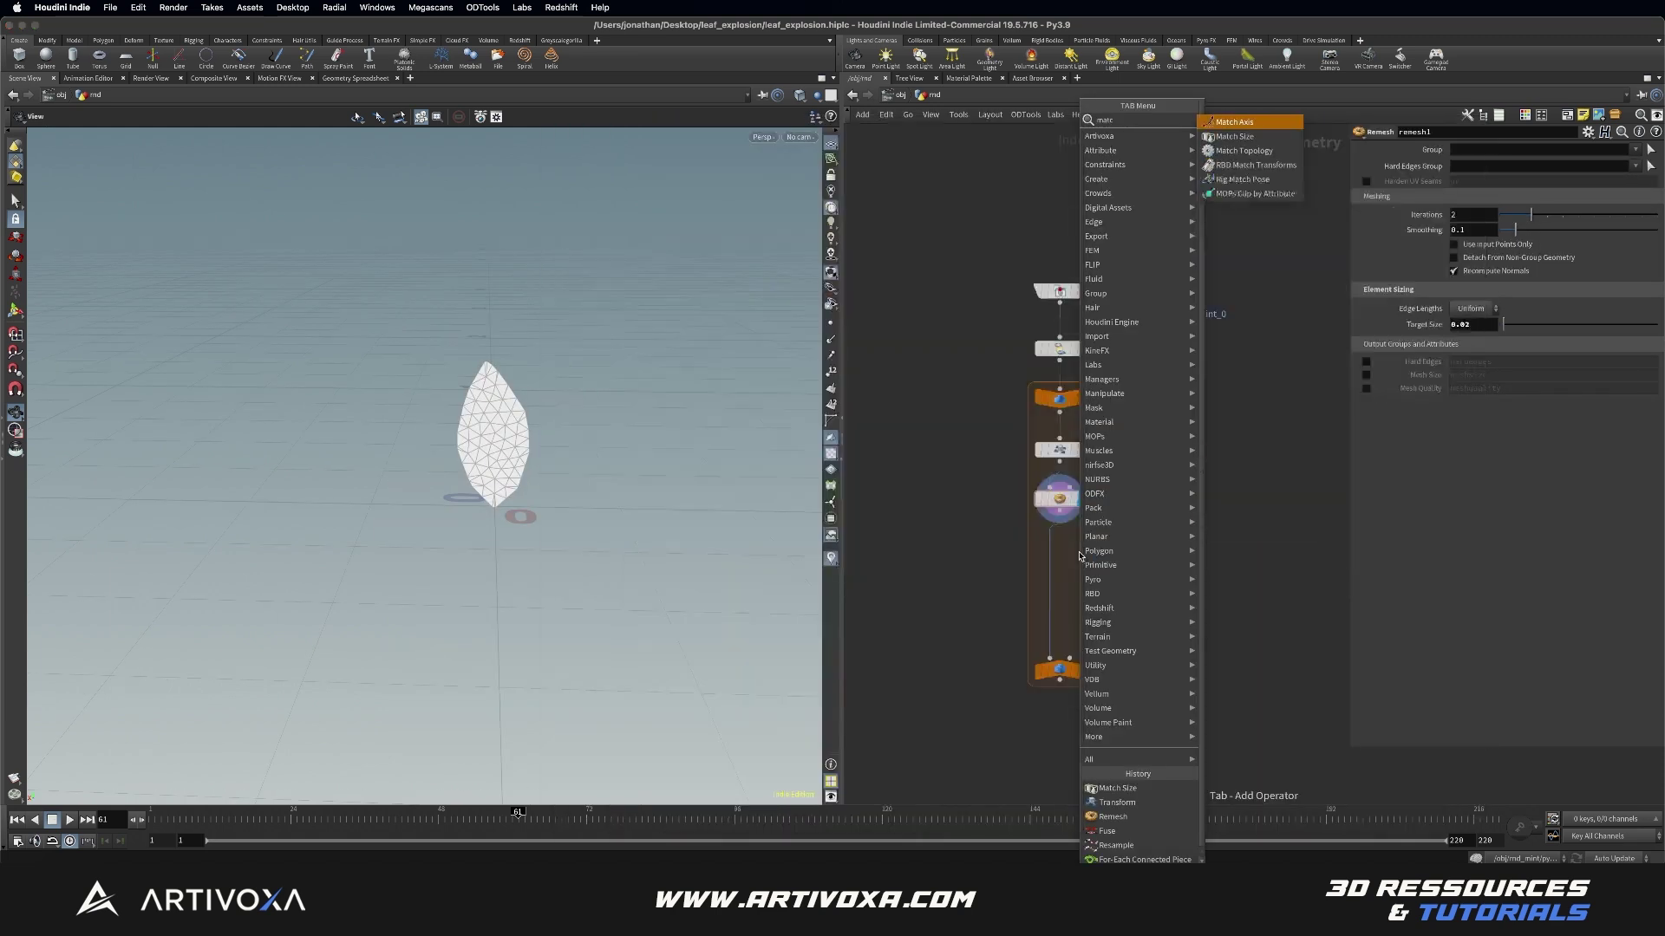
{"action": "key", "text": "Return"}
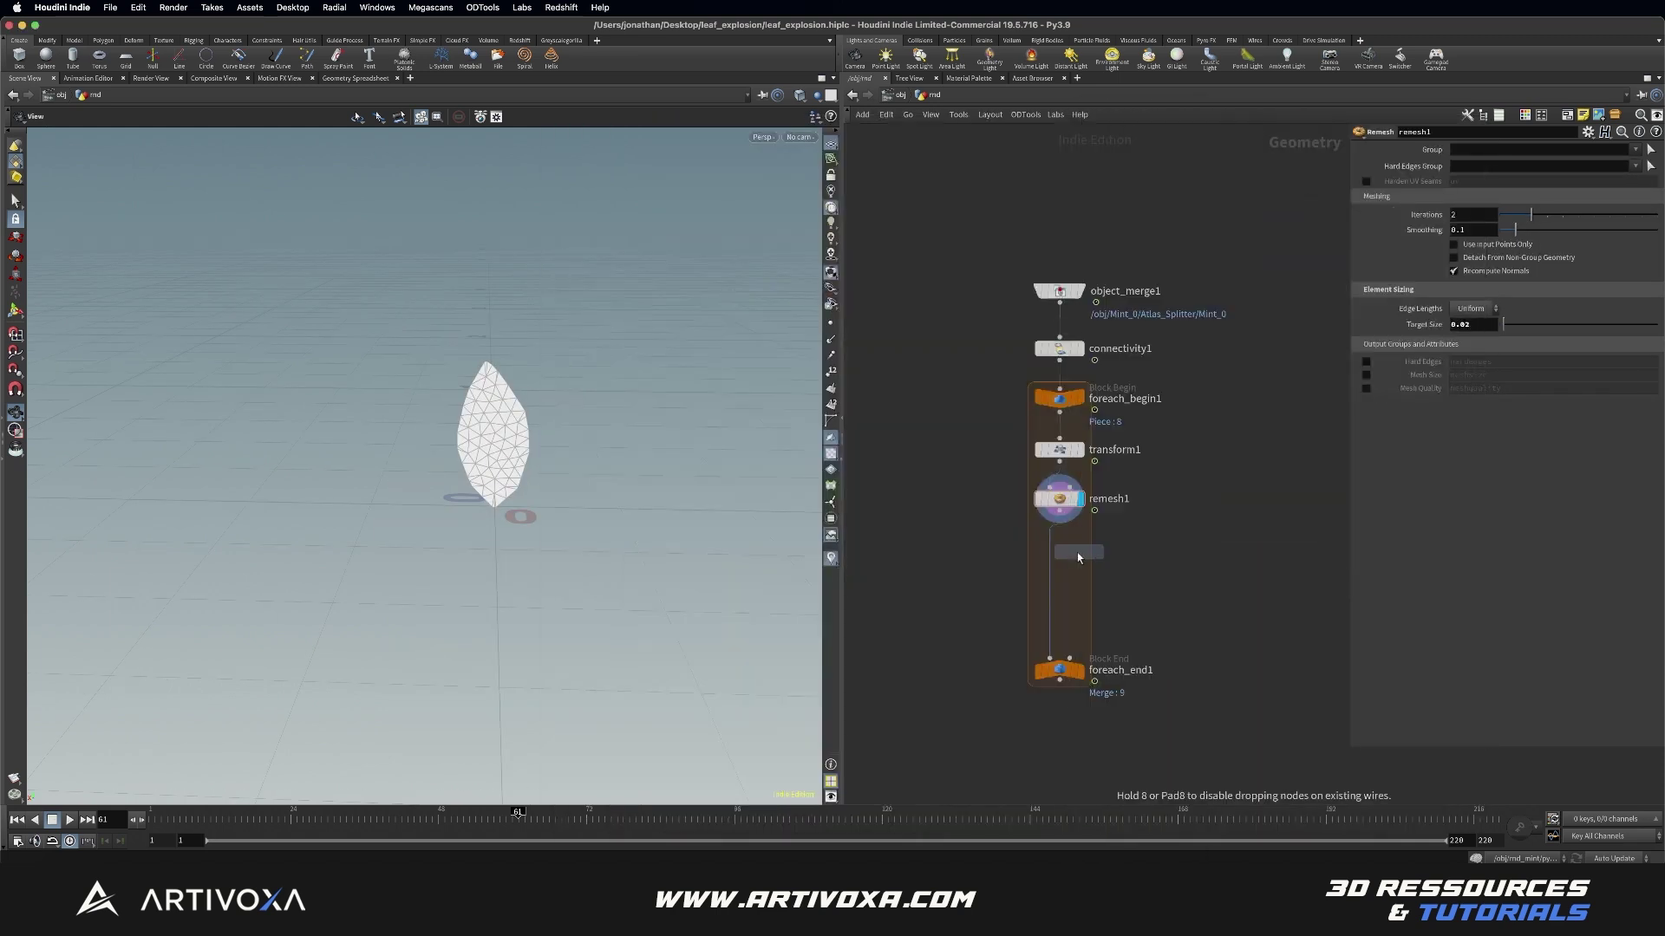
{"action": "left_click", "coordinate": [1079, 556]}
{"action": "left_click_drag", "start_coordinate": [1079, 556], "coordinate": [1067, 572]}
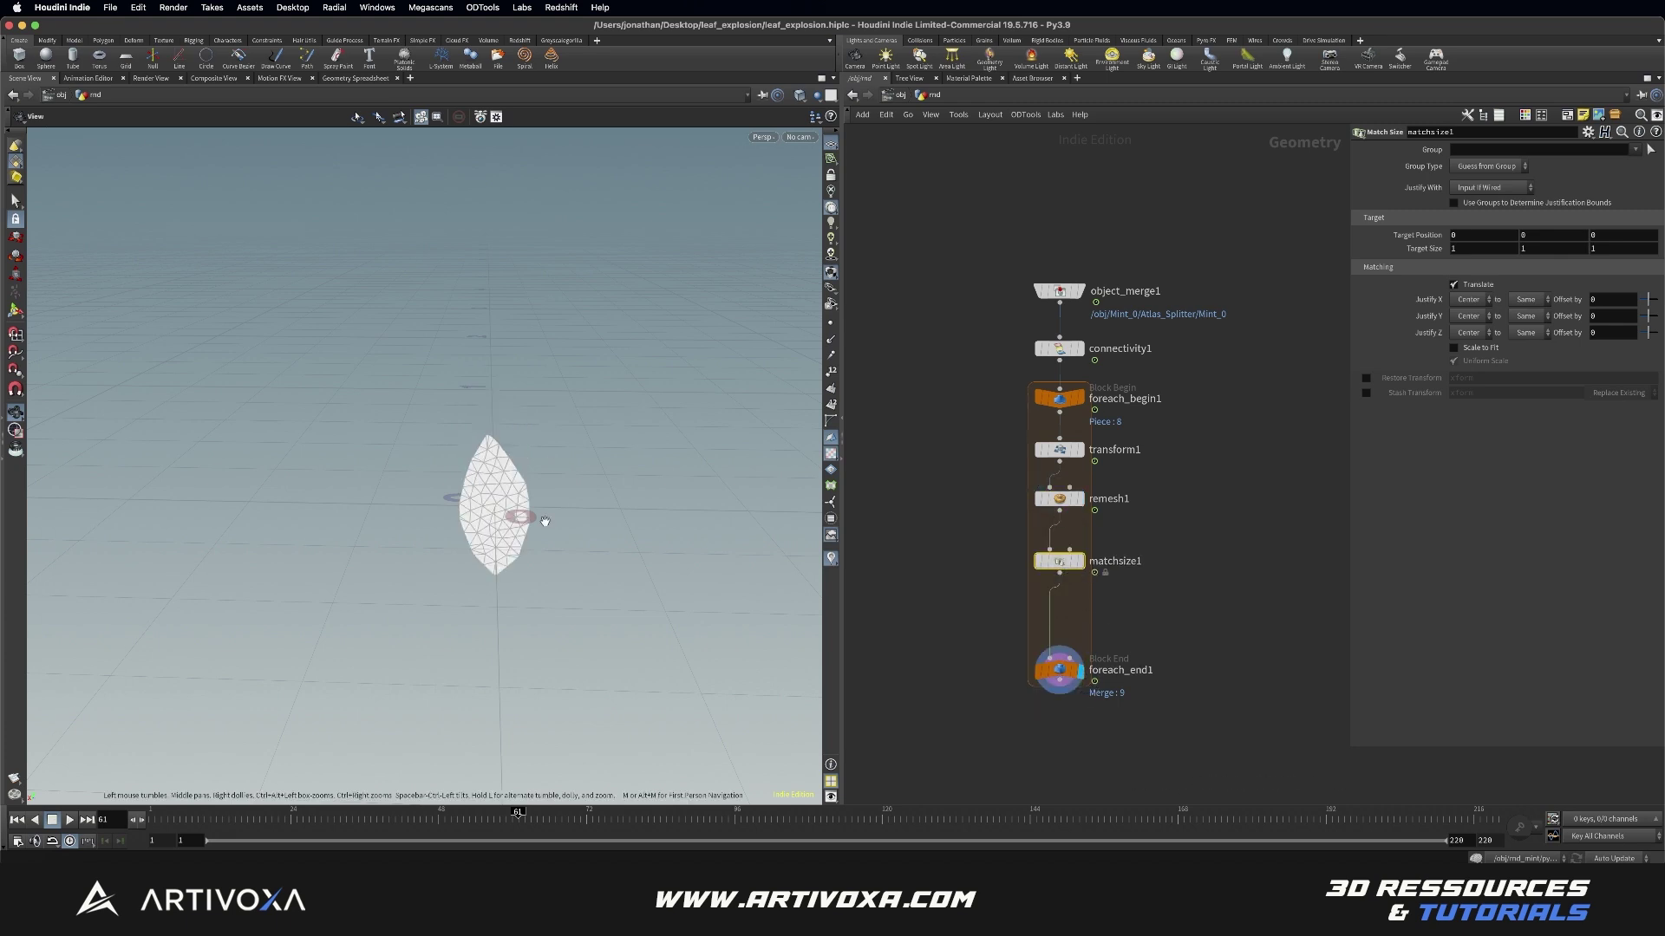
{"action": "left_click_drag", "start_coordinate": [545, 521], "coordinate": [513, 517]}
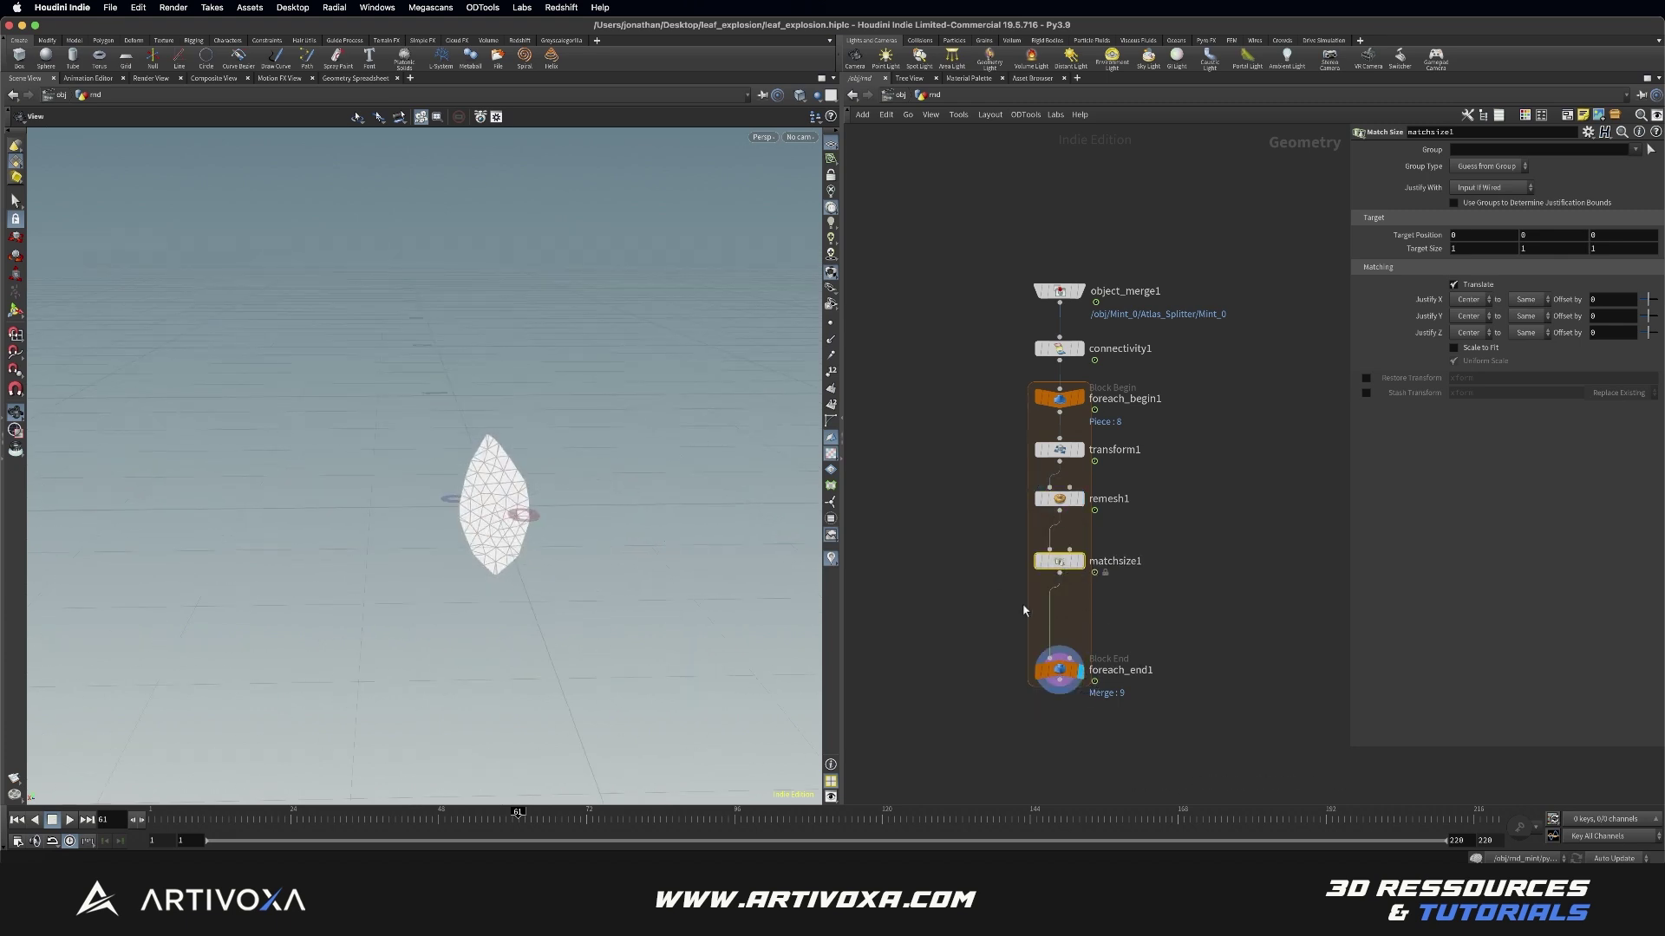
Step: Add transform2 below matchsize1 with Uniform Scale 2, then select foreach_end1
{"action": "key", "text": "Tab"}
{"action": "mouse_move", "coordinate": [1085, 597]}
{"action": "left_click", "coordinate": [1258, 521]}
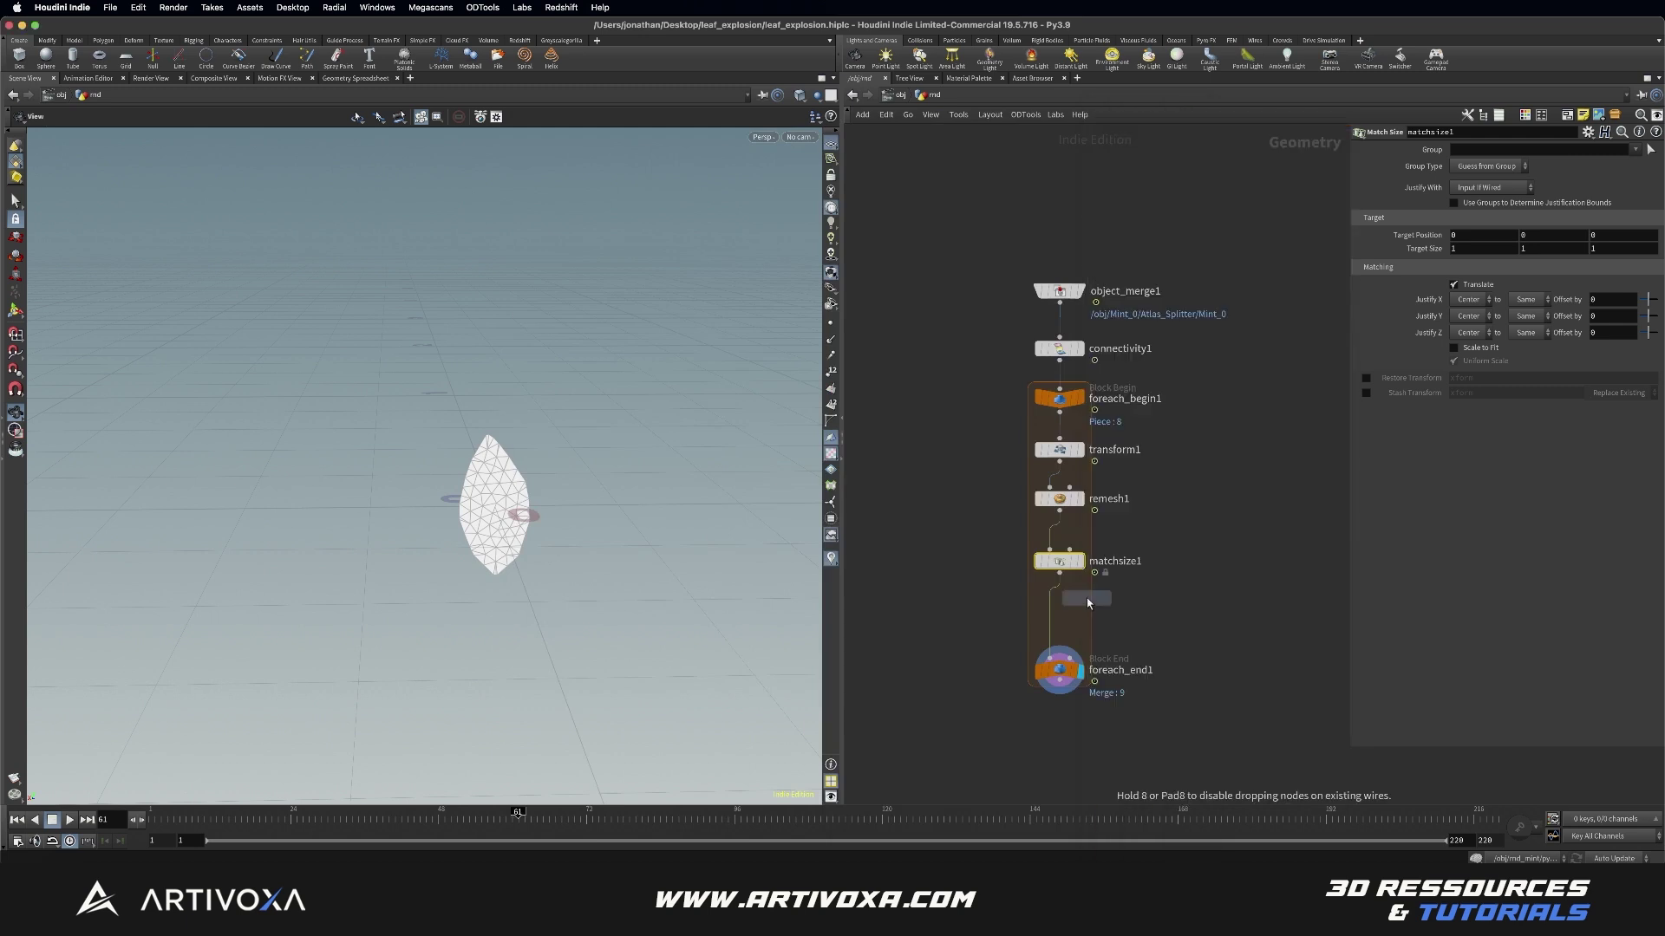
{"action": "left_click", "coordinate": [1078, 606]}
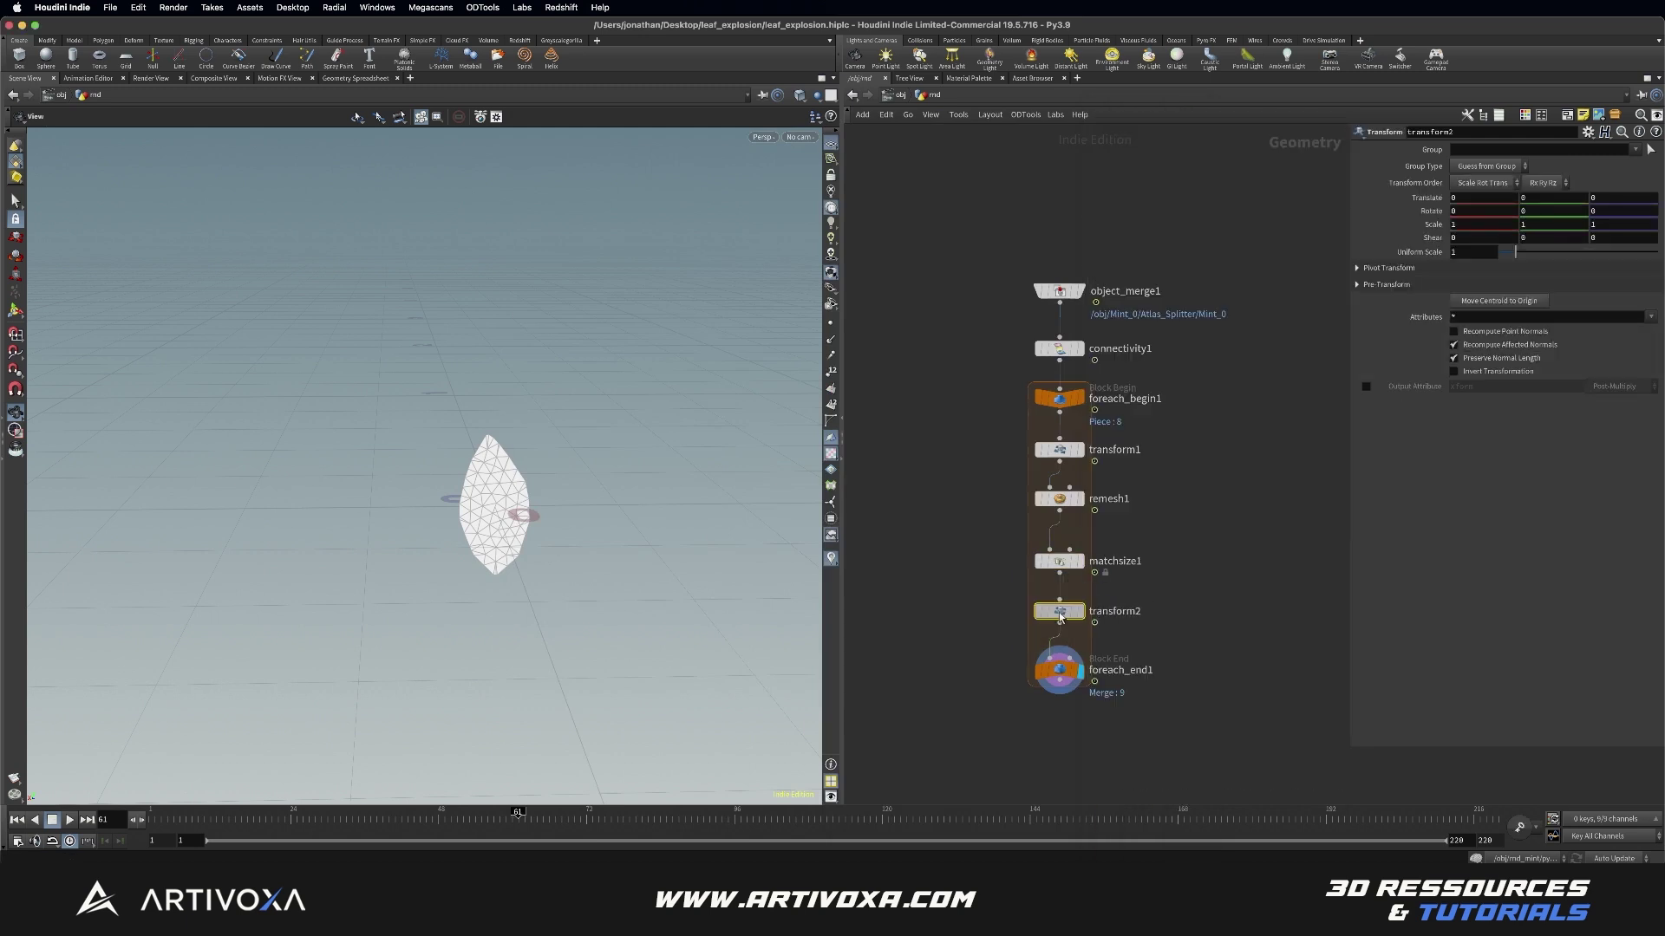
{"action": "left_click", "coordinate": [1461, 252]}
{"action": "type", "text": "2"}
{"action": "key", "text": "Return"}
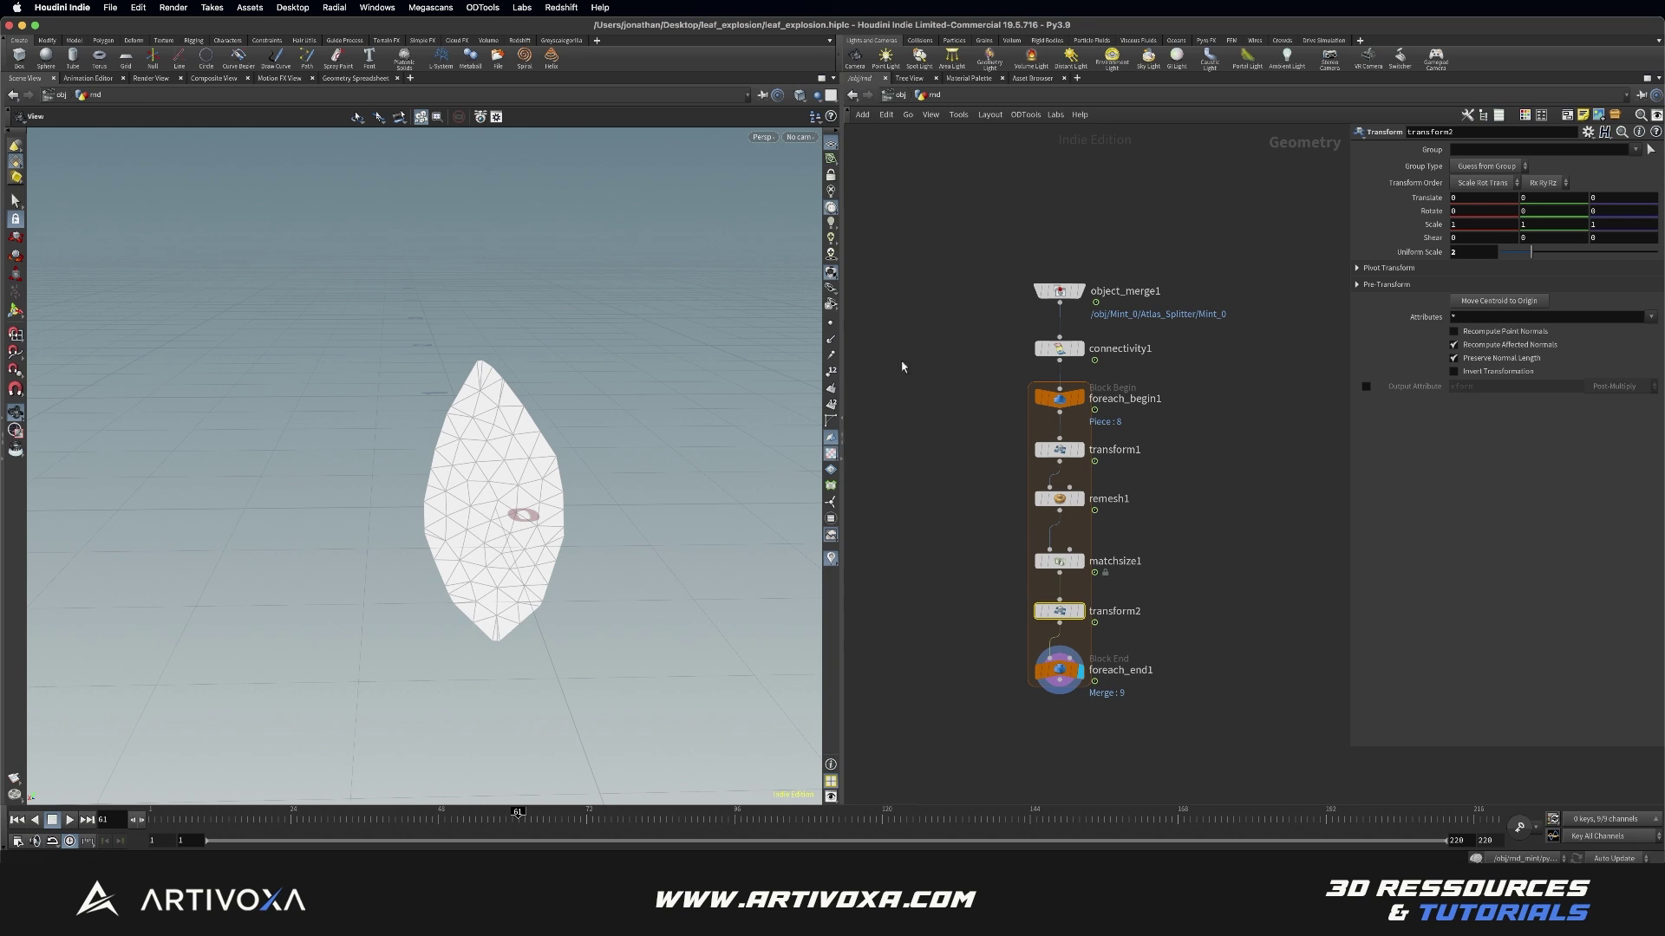
{"action": "left_click", "coordinate": [1175, 678]}
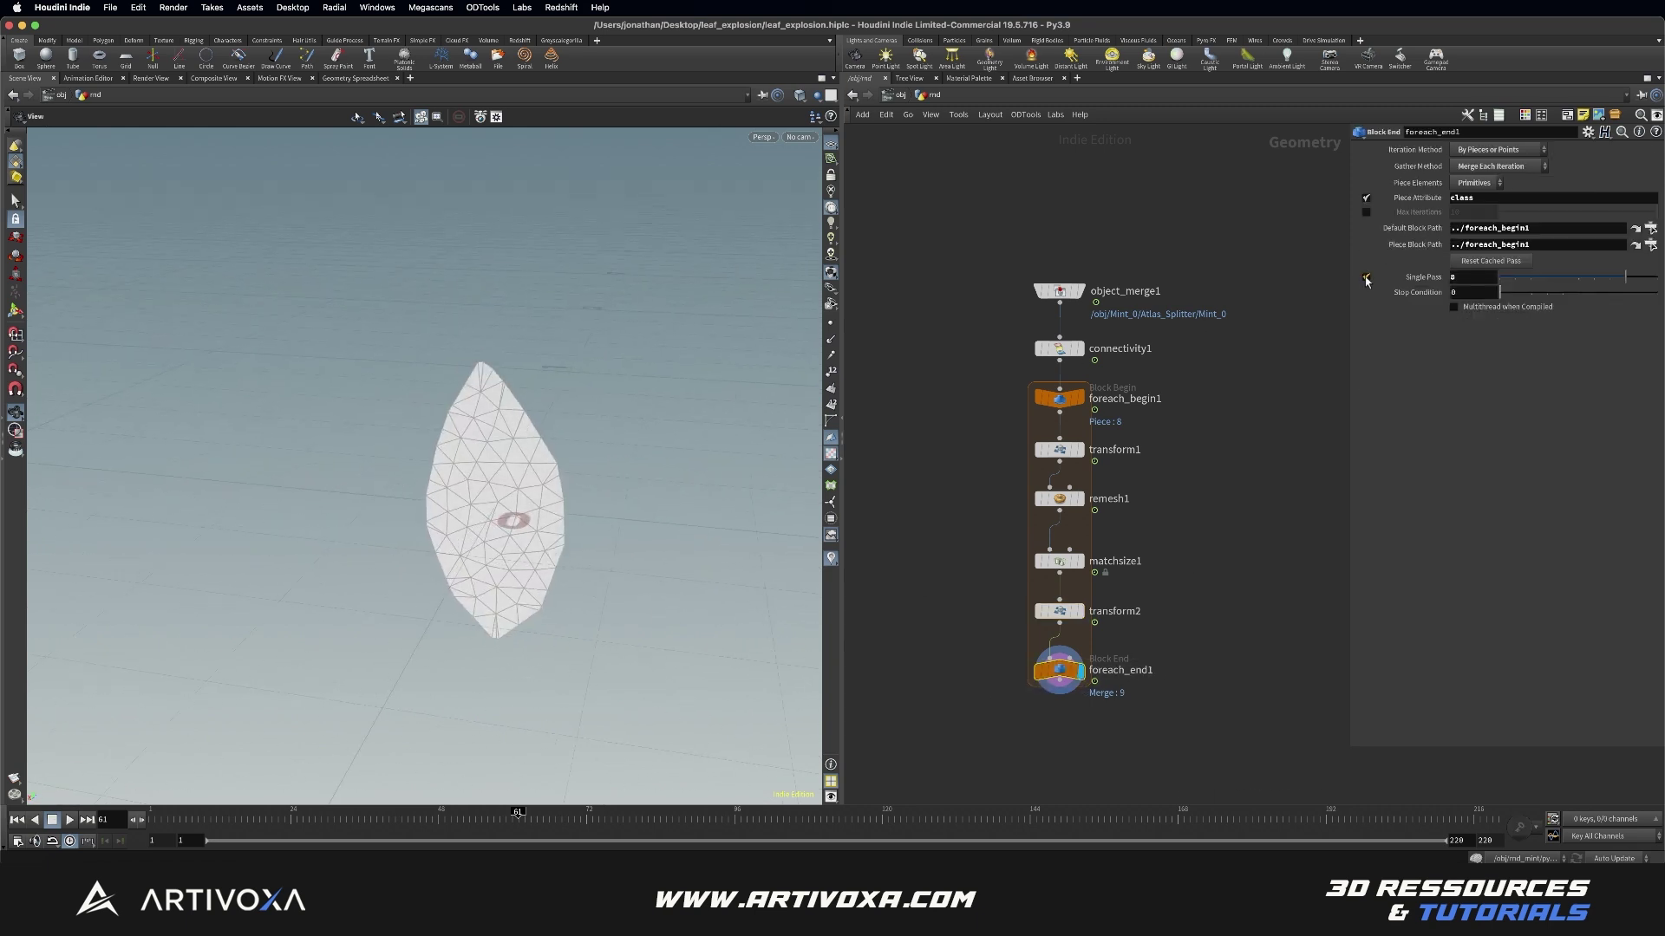
Step: Turn off Single Pass on foreach_end1 and add attribwrangle1 after the loop
{"action": "left_click", "coordinate": [1366, 277]}
{"action": "middle_click_drag", "start_coordinate": [1204, 639], "coordinate": [1162, 498]}
{"action": "left_click", "coordinate": [1018, 559]}
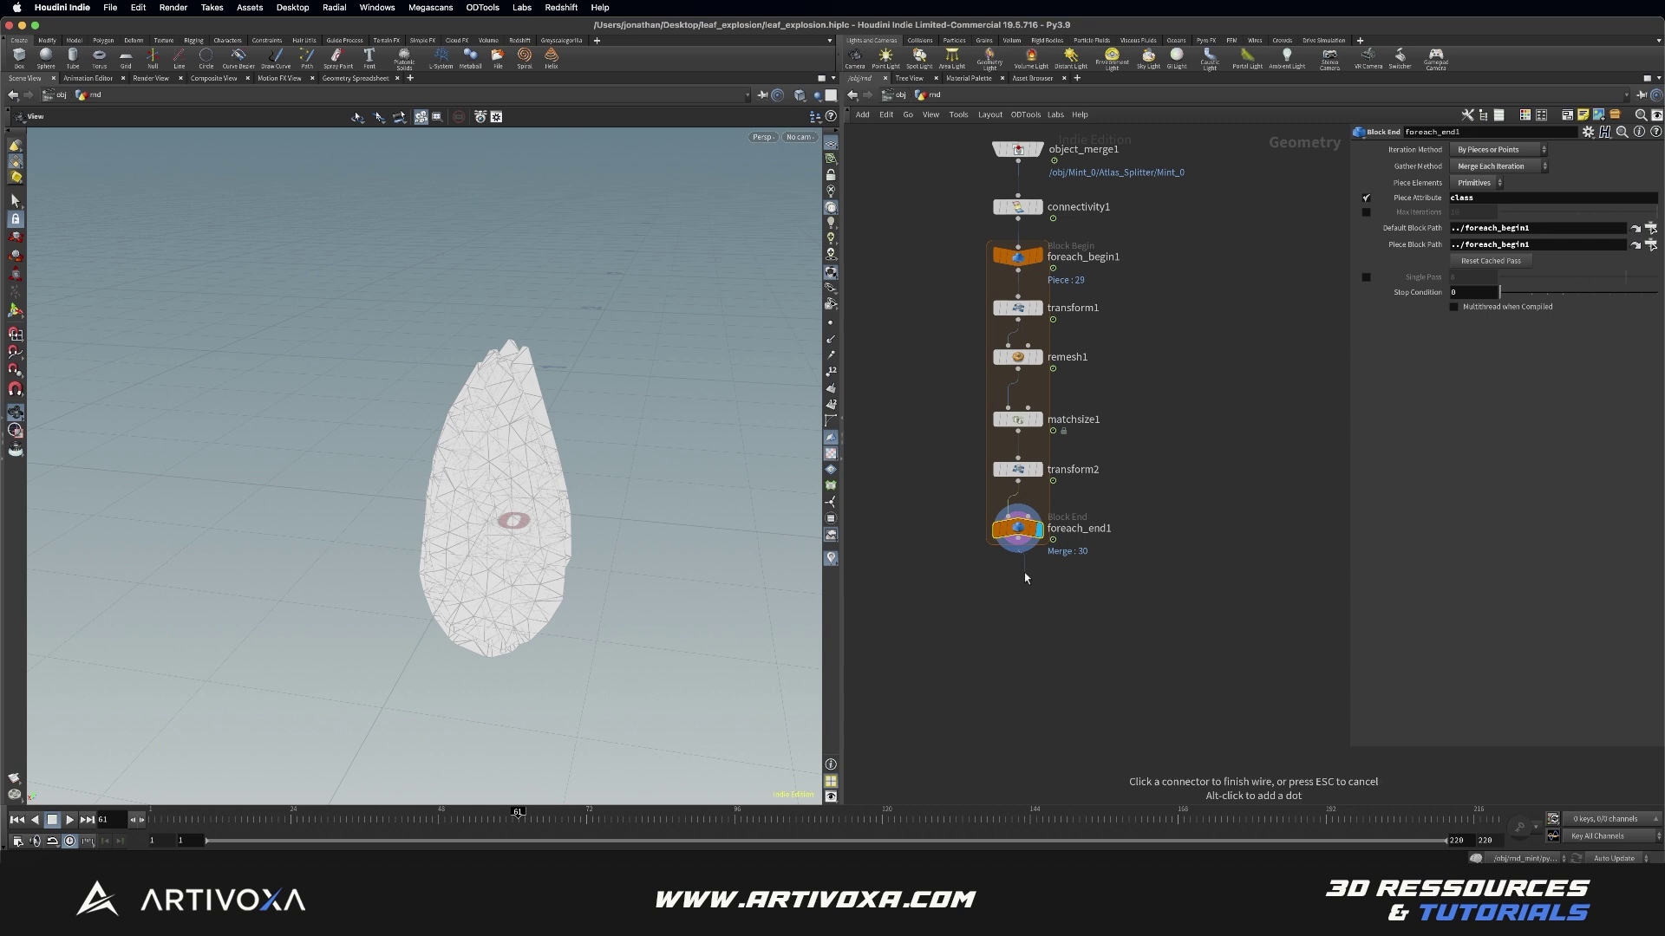
{"action": "left_click", "coordinate": [1025, 577]}
{"action": "key", "text": "Escape"}
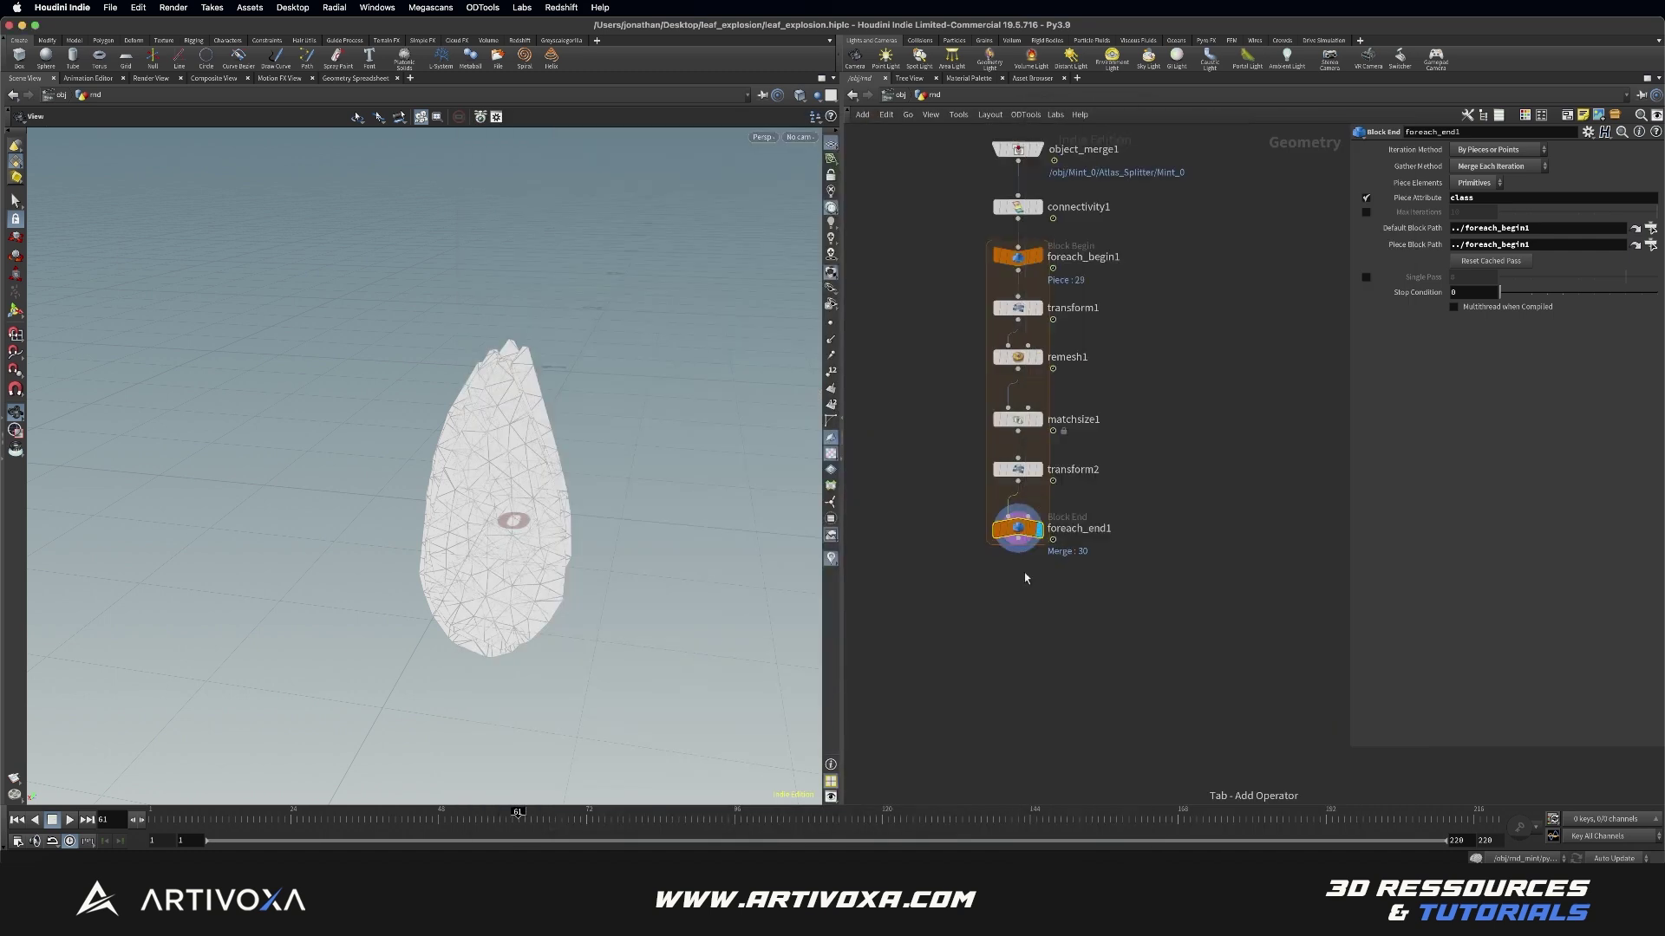
{"action": "left_click", "coordinate": [1025, 577]}
{"action": "left_click_drag", "start_coordinate": [1025, 577], "coordinate": [1045, 622]}
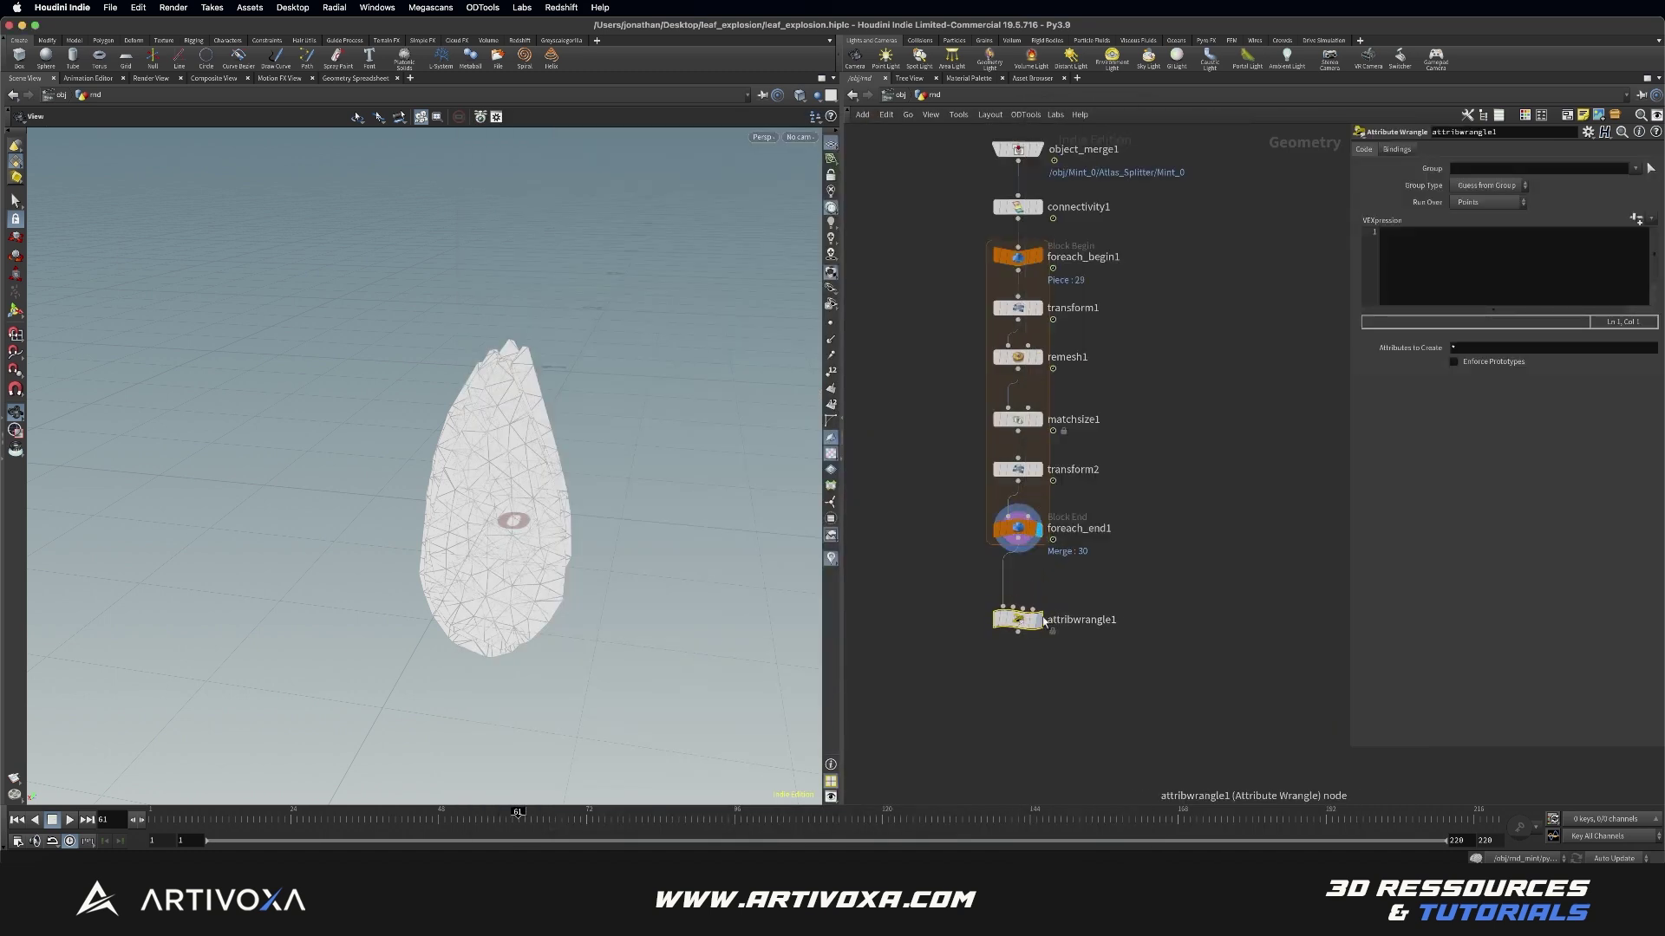
{"action": "left_click", "coordinate": [1045, 622]}
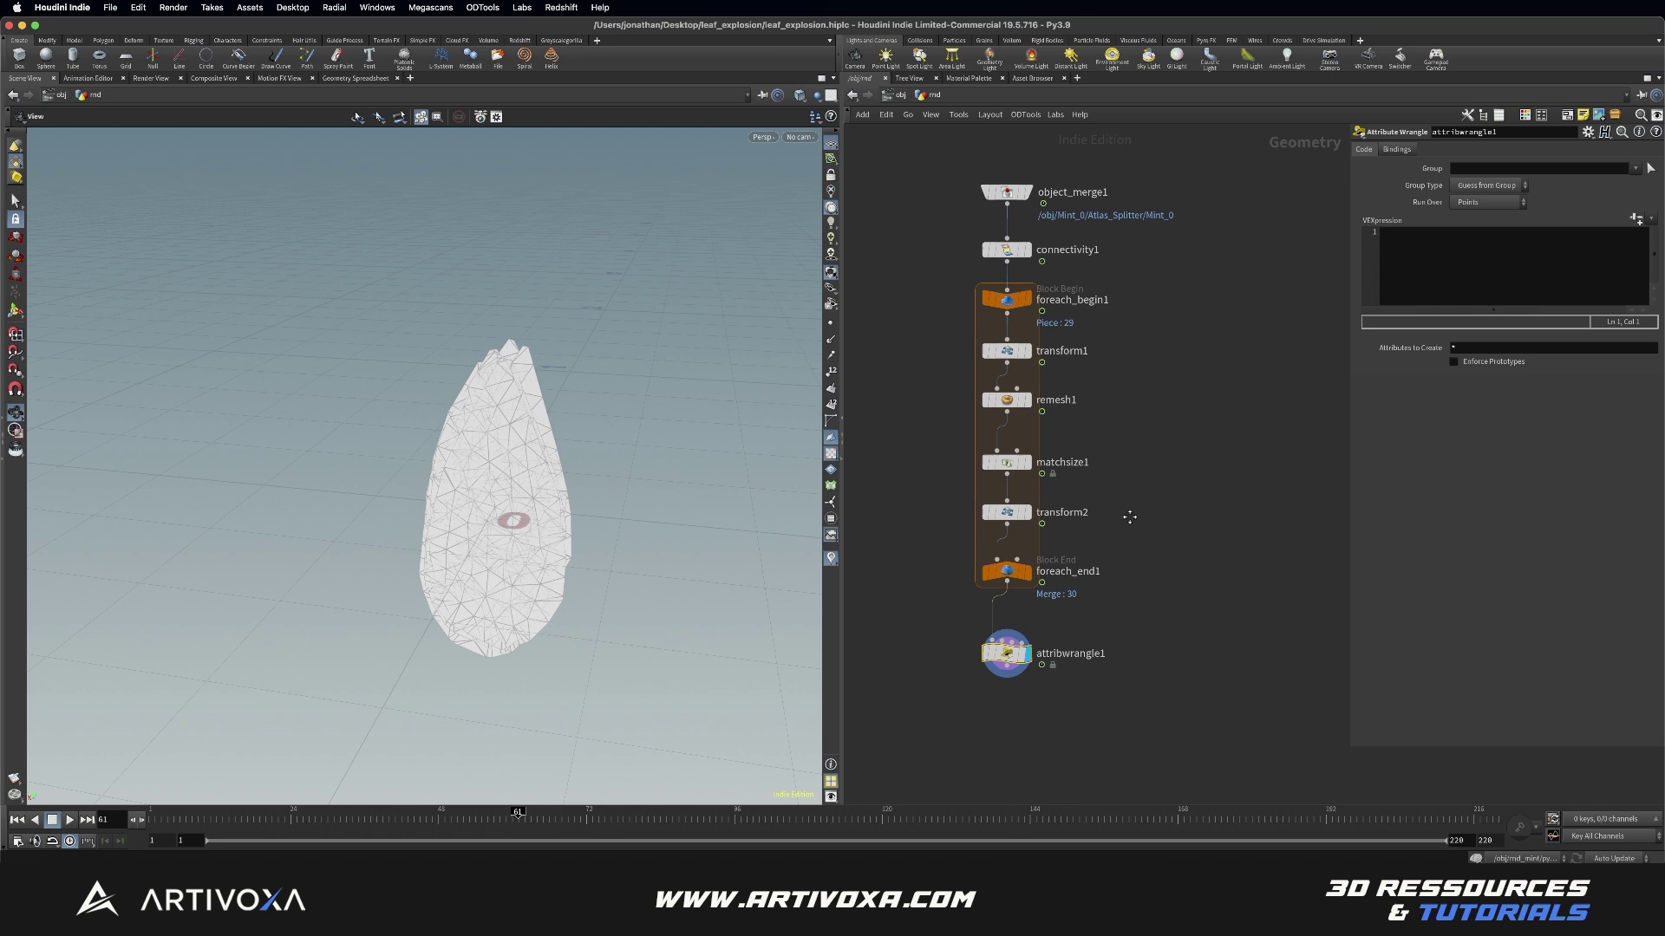
{"action": "left_click_drag", "start_coordinate": [1125, 242], "coordinate": [953, 271]}
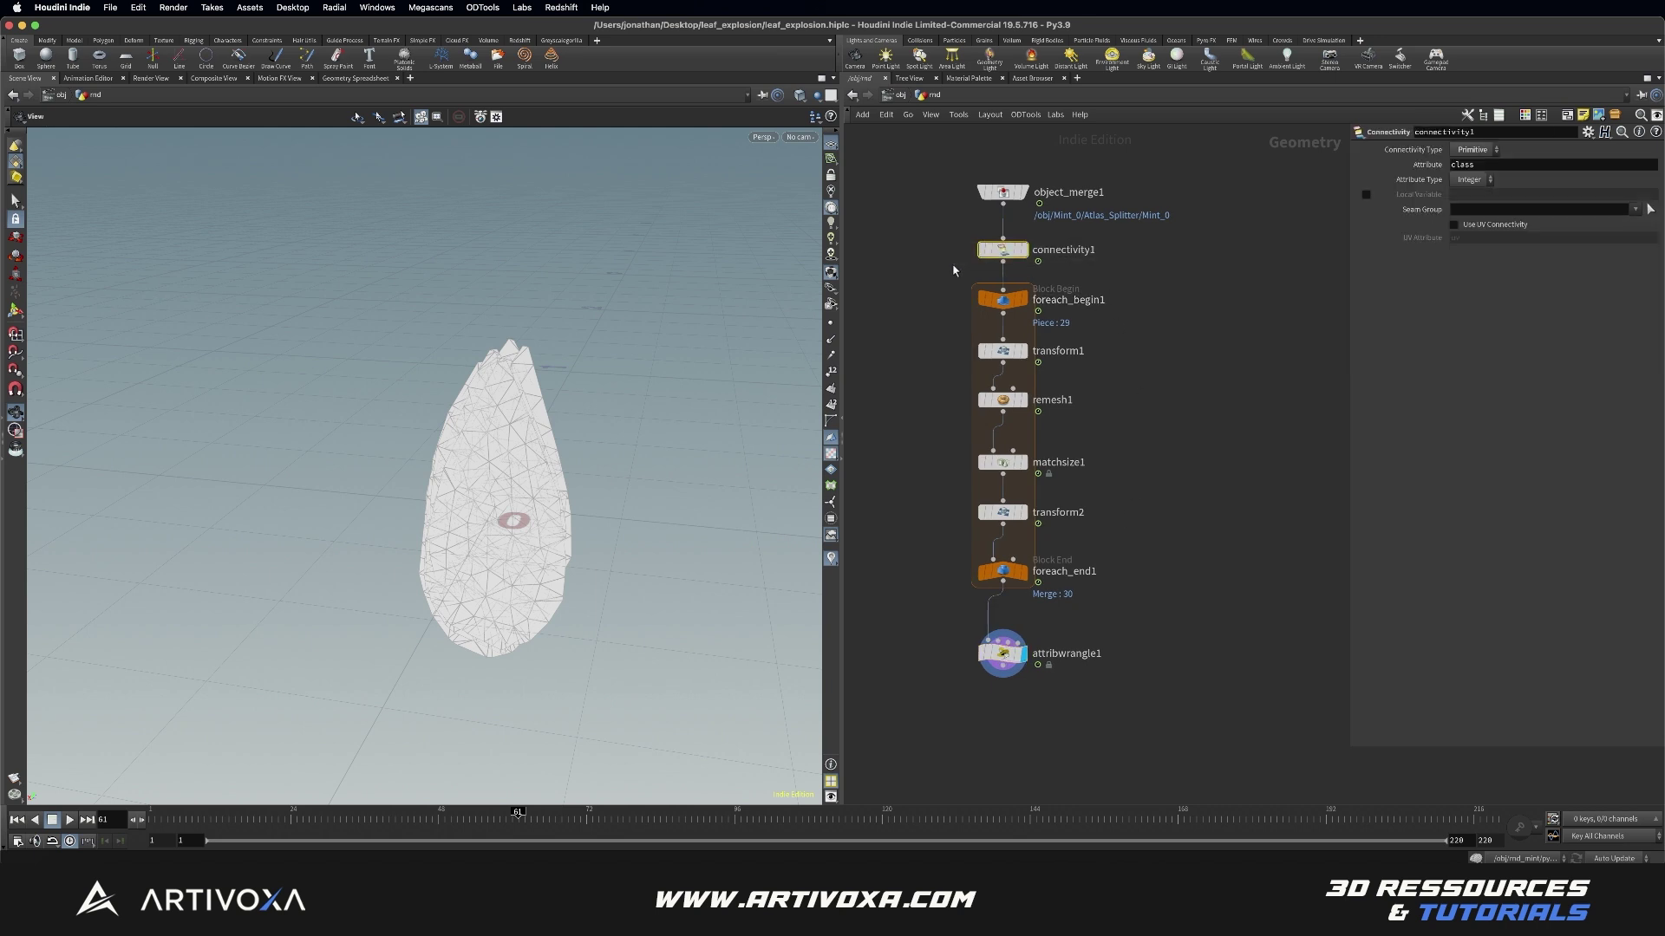
{"action": "scroll", "coordinate": [1145, 509], "scroll_direction": "down", "scroll_amount": 5}
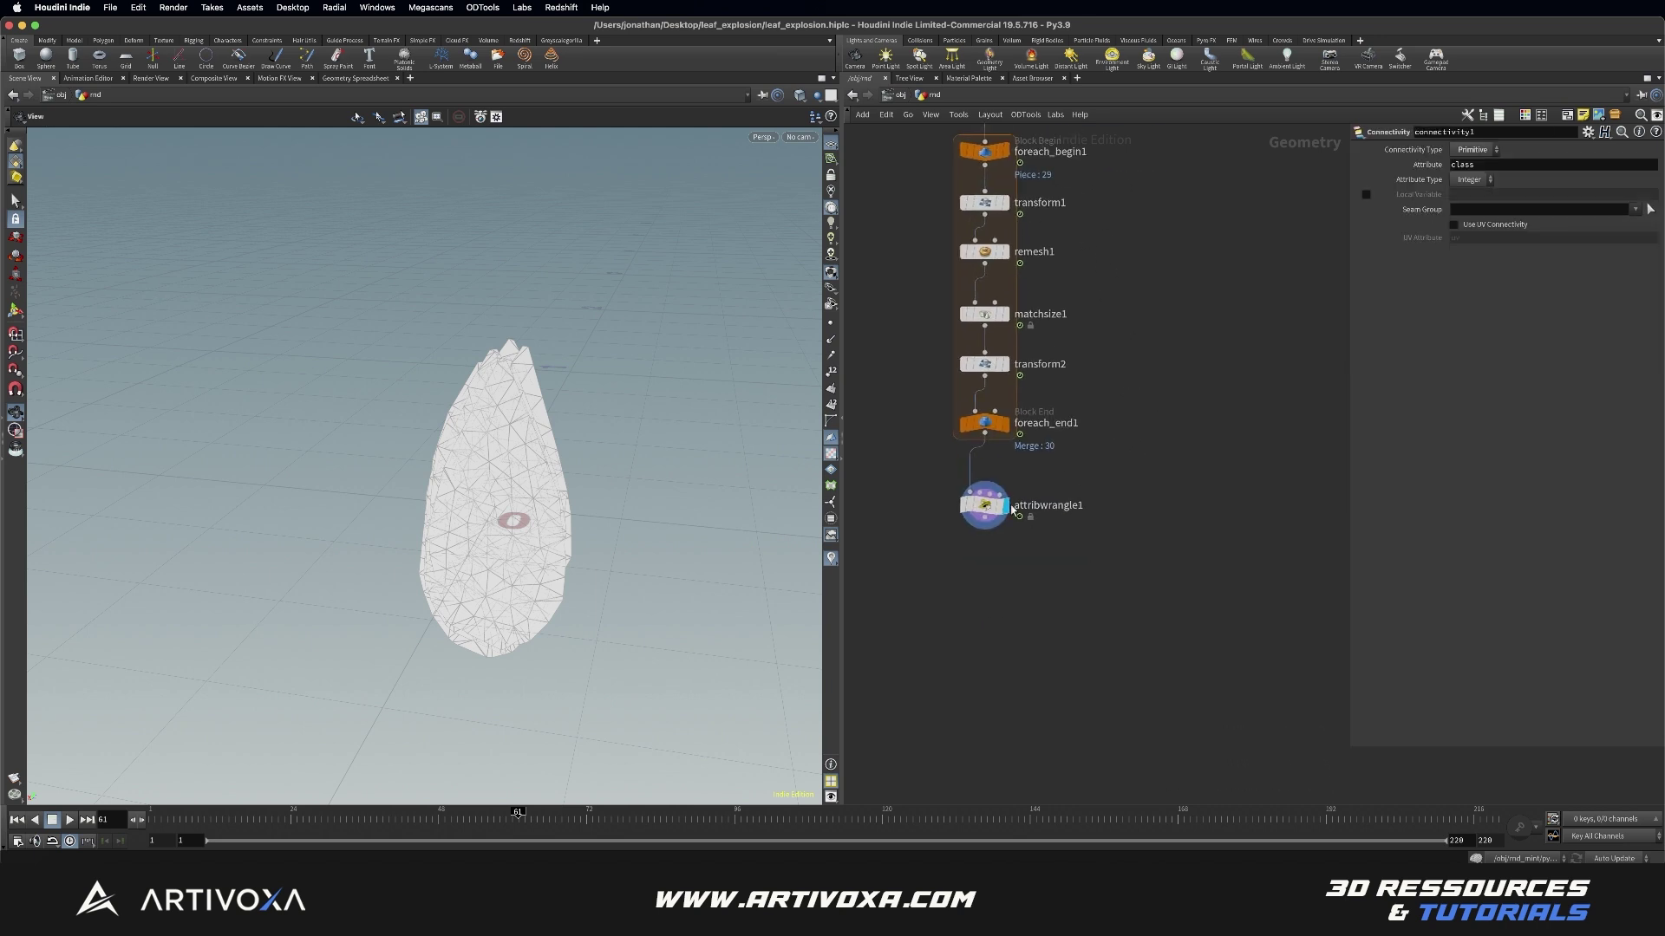
{"action": "left_click_drag", "start_coordinate": [988, 515], "coordinate": [990, 544]}
Step: Insert attribpromote1 before the wrangle, promoting the class attribute from Primitive
{"action": "key", "text": "Tab"}
{"action": "type", "text": "att pro"}
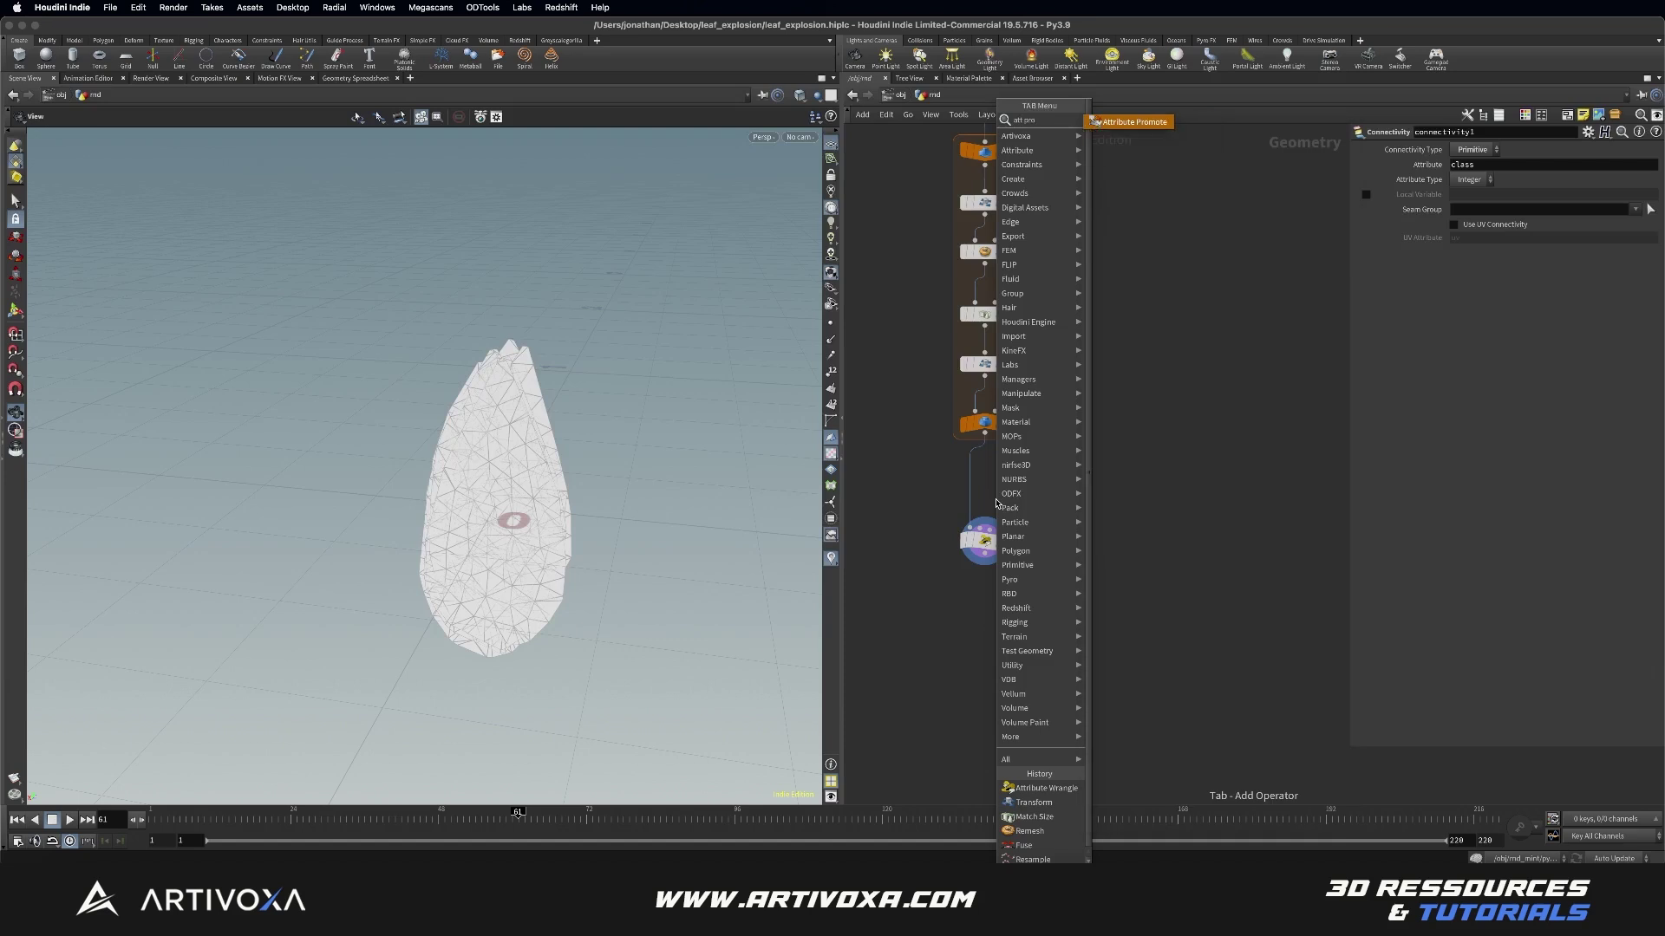
{"action": "key", "text": "Return"}
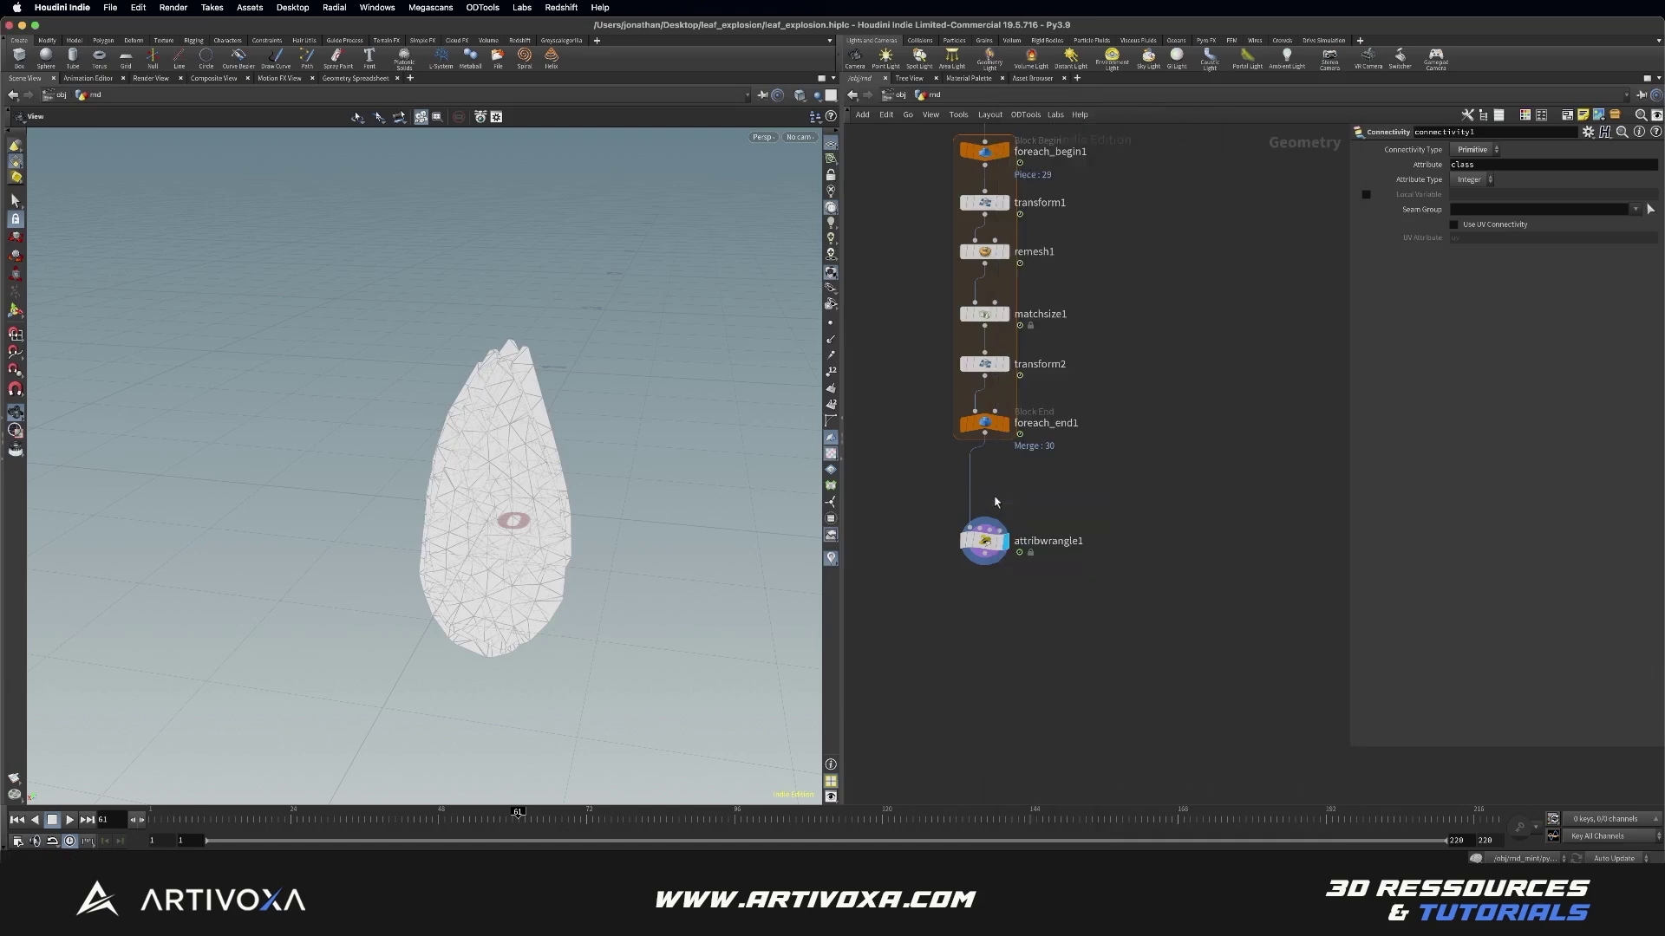
{"action": "left_click", "coordinate": [977, 493]}
{"action": "left_click_drag", "start_coordinate": [977, 492], "coordinate": [984, 491]}
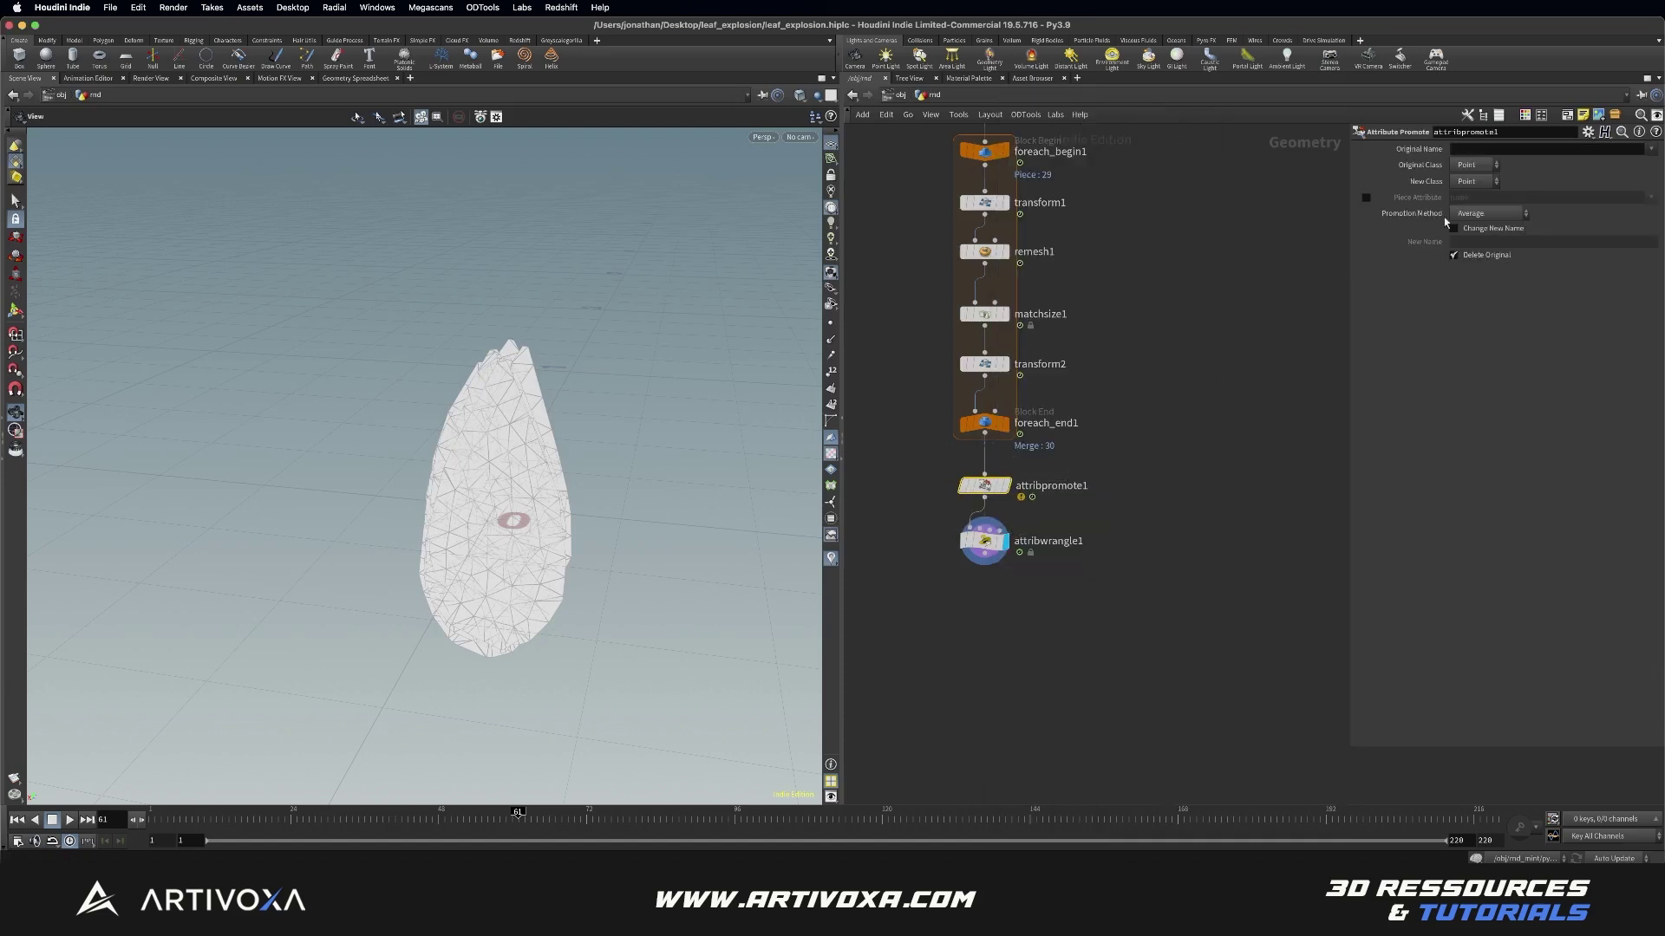
{"action": "left_click", "coordinate": [1471, 165]}
{"action": "left_click", "coordinate": [1474, 184]}
{"action": "left_click", "coordinate": [1649, 149]}
{"action": "left_click", "coordinate": [1634, 186]}
Step: Write i@variant = i@class; in attribwrangle1's VEX code
{"action": "left_click", "coordinate": [984, 541]}
{"action": "left_click", "coordinate": [1412, 270]}
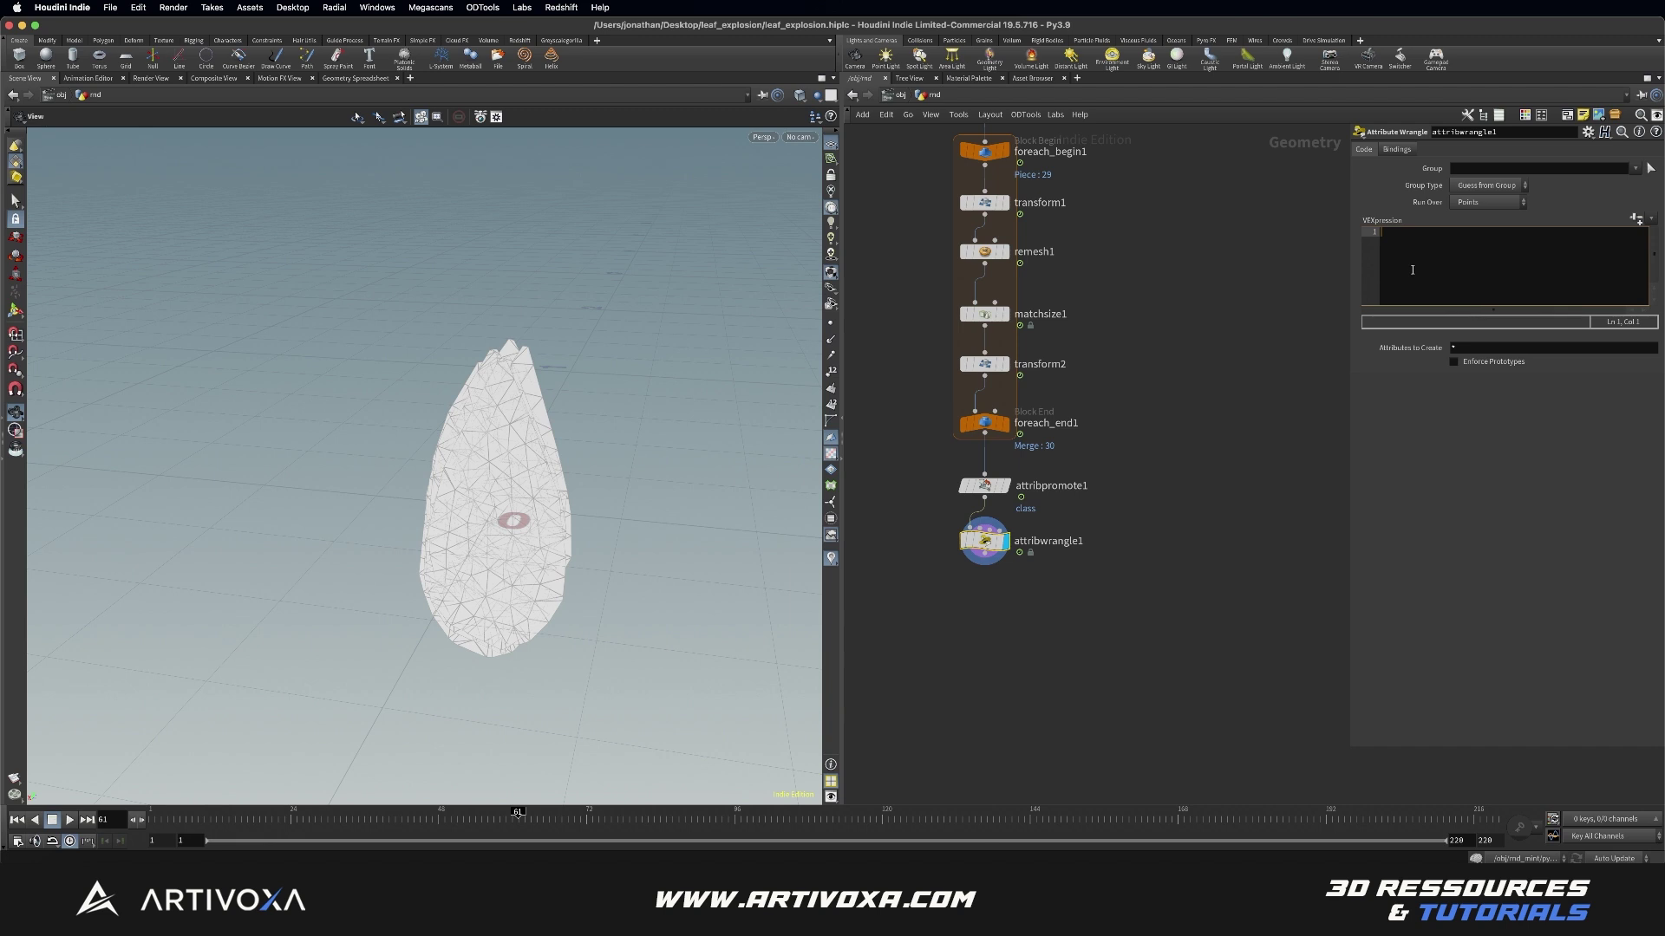
{"action": "type", "text": "i@variant = i@class;"}
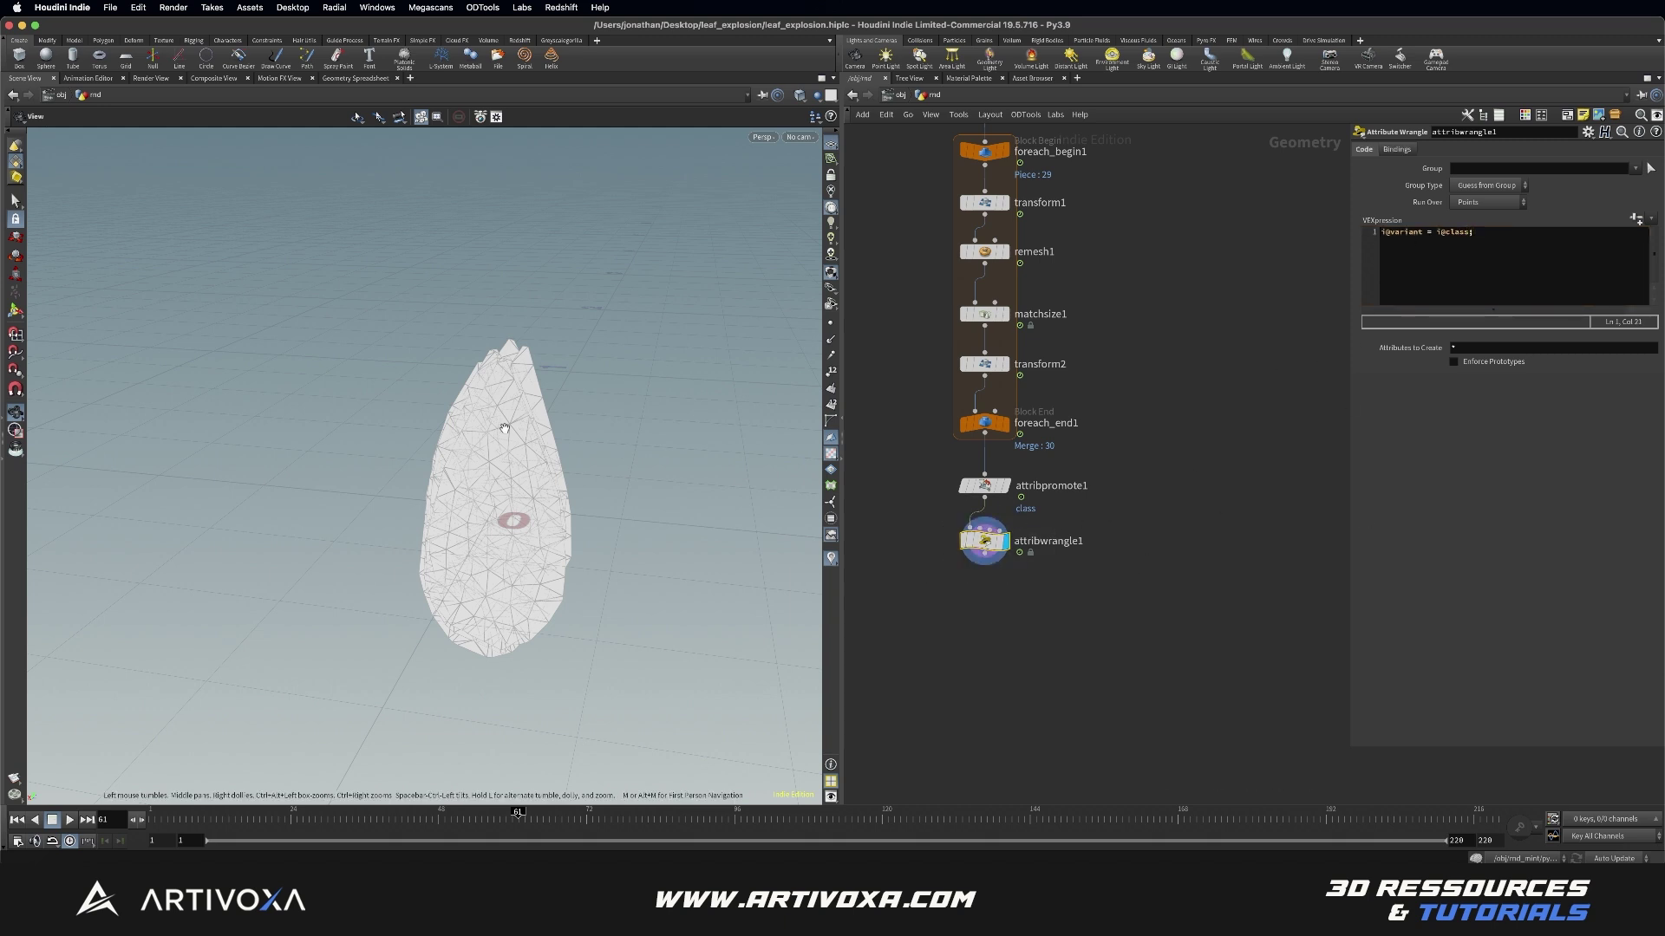
{"action": "left_click_drag", "start_coordinate": [505, 428], "coordinate": [394, 468]}
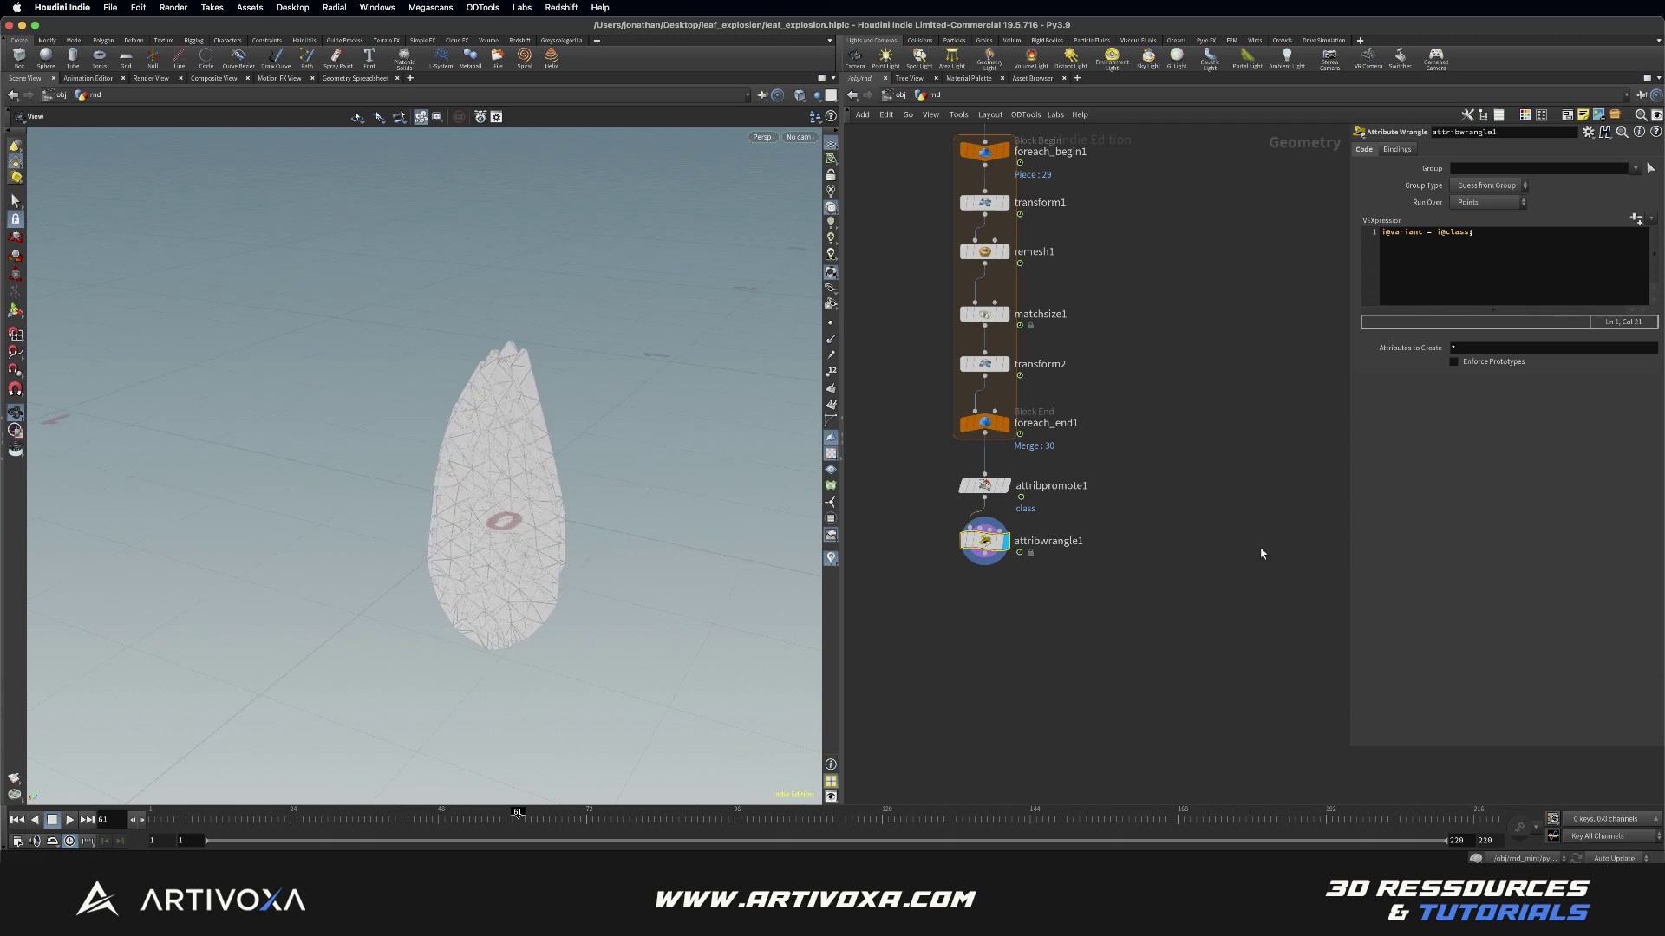
{"action": "middle_click_drag", "start_coordinate": [1260, 550], "coordinate": [1044, 546]}
{"action": "scroll", "coordinate": [1056, 535], "scroll_direction": "down", "scroll_amount": 3}
{"action": "key", "text": "Tab"}
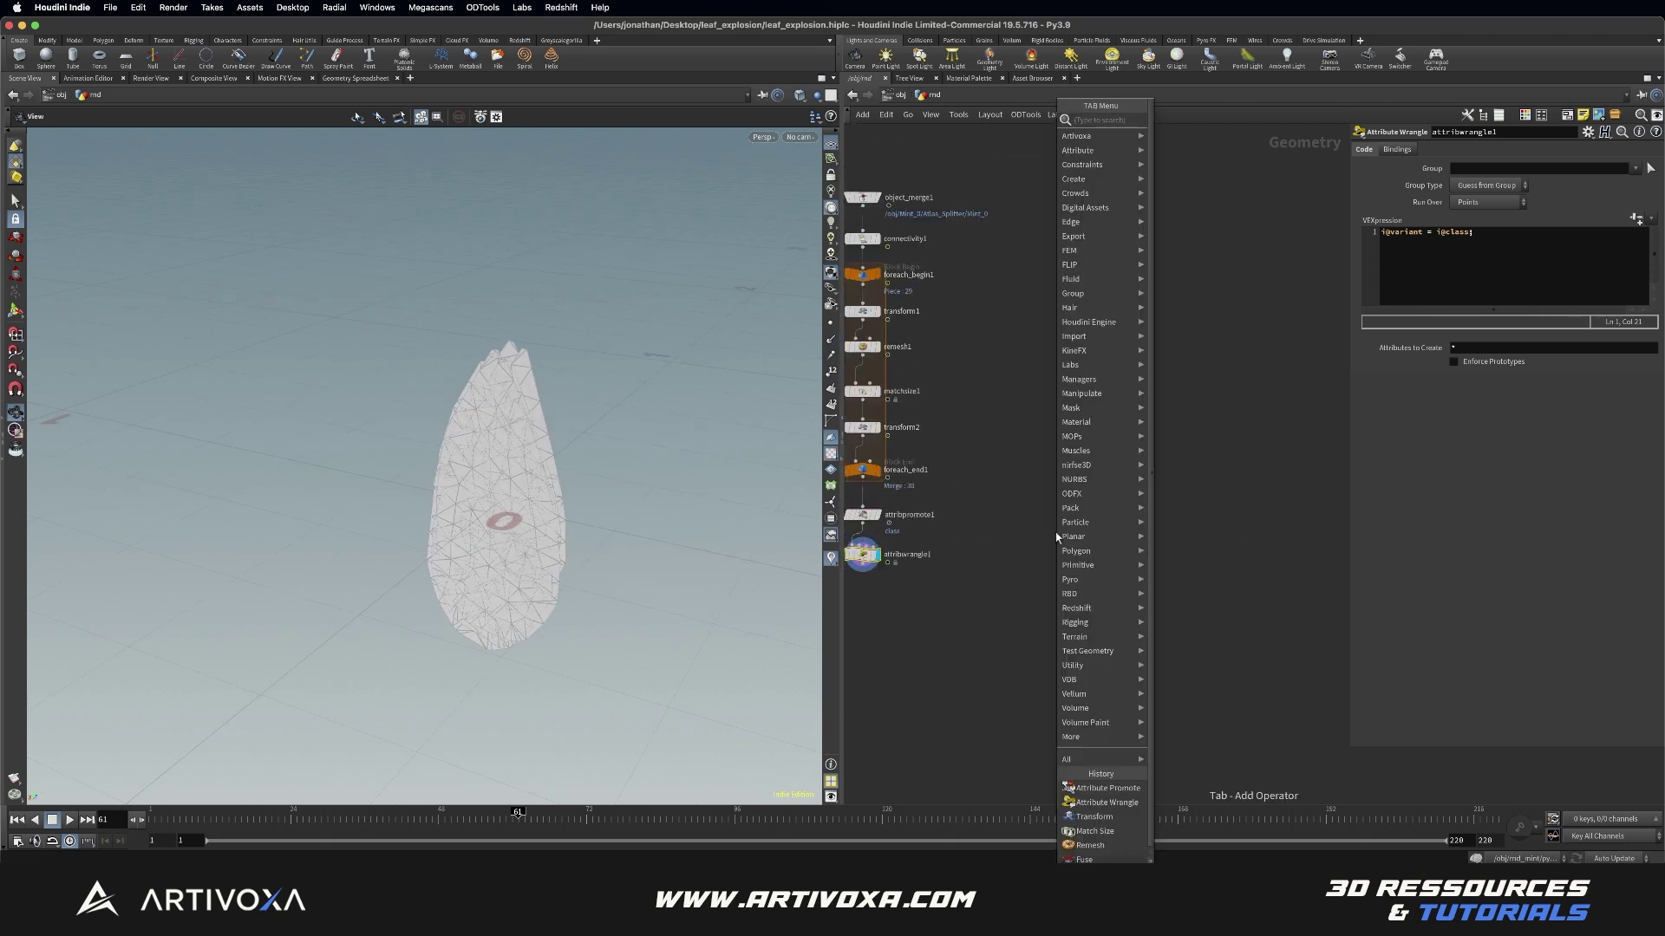
Step: Add a displayed grid1 node with Size 2 by 2
{"action": "key", "text": "Return"}
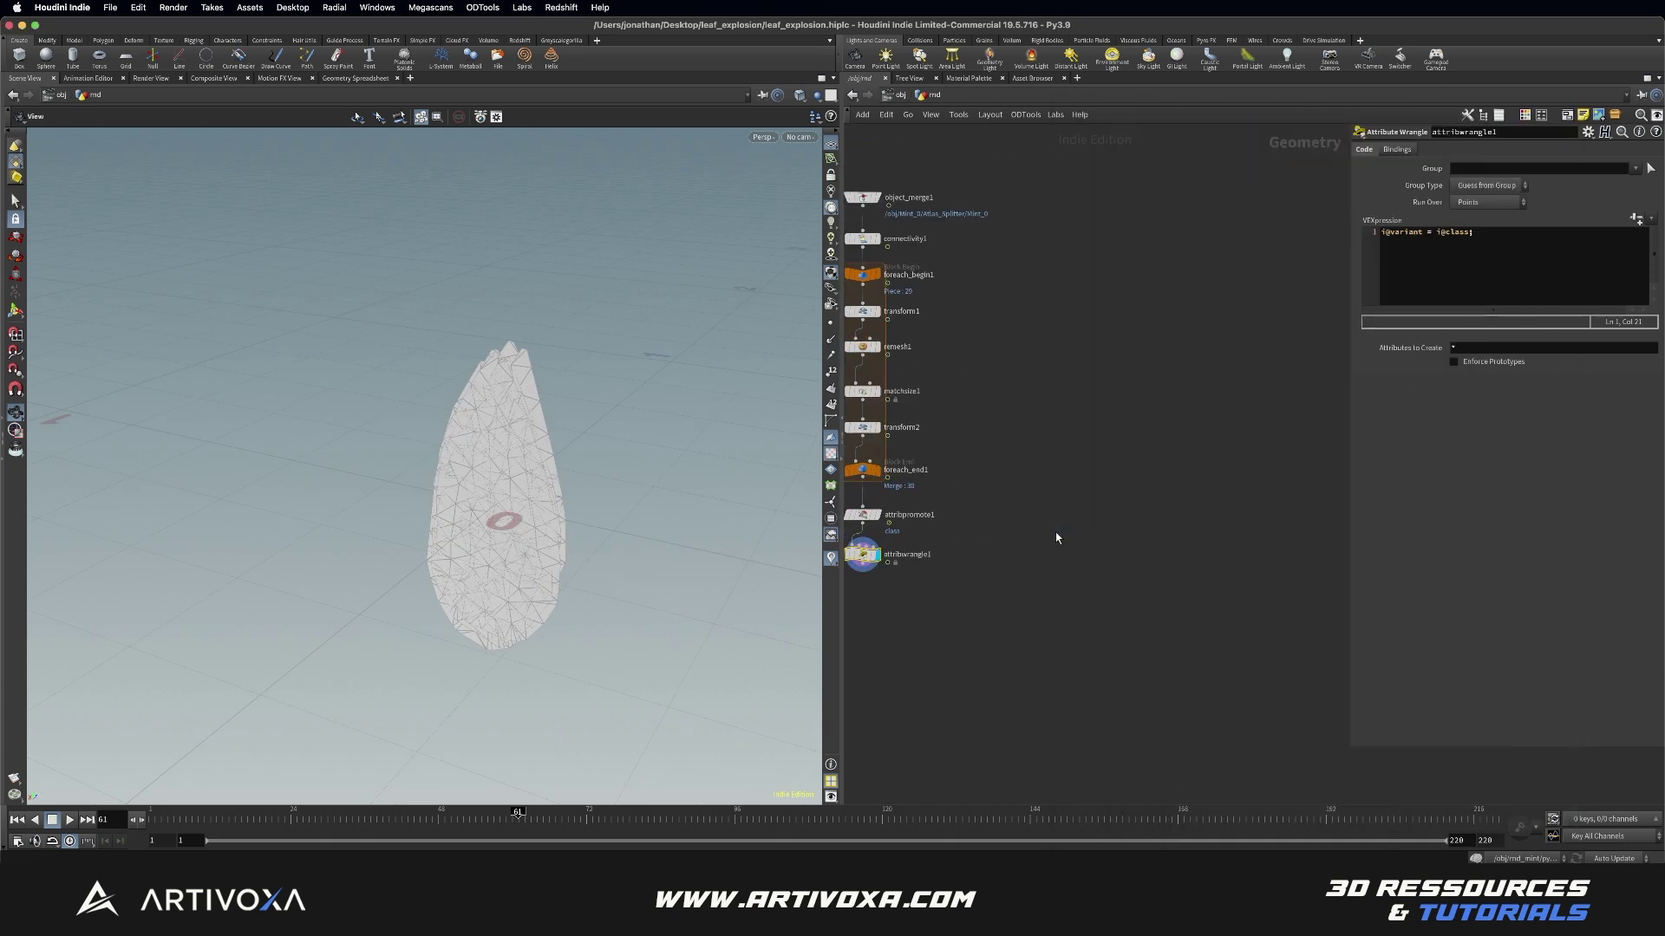
{"action": "left_click", "coordinate": [1072, 474]}
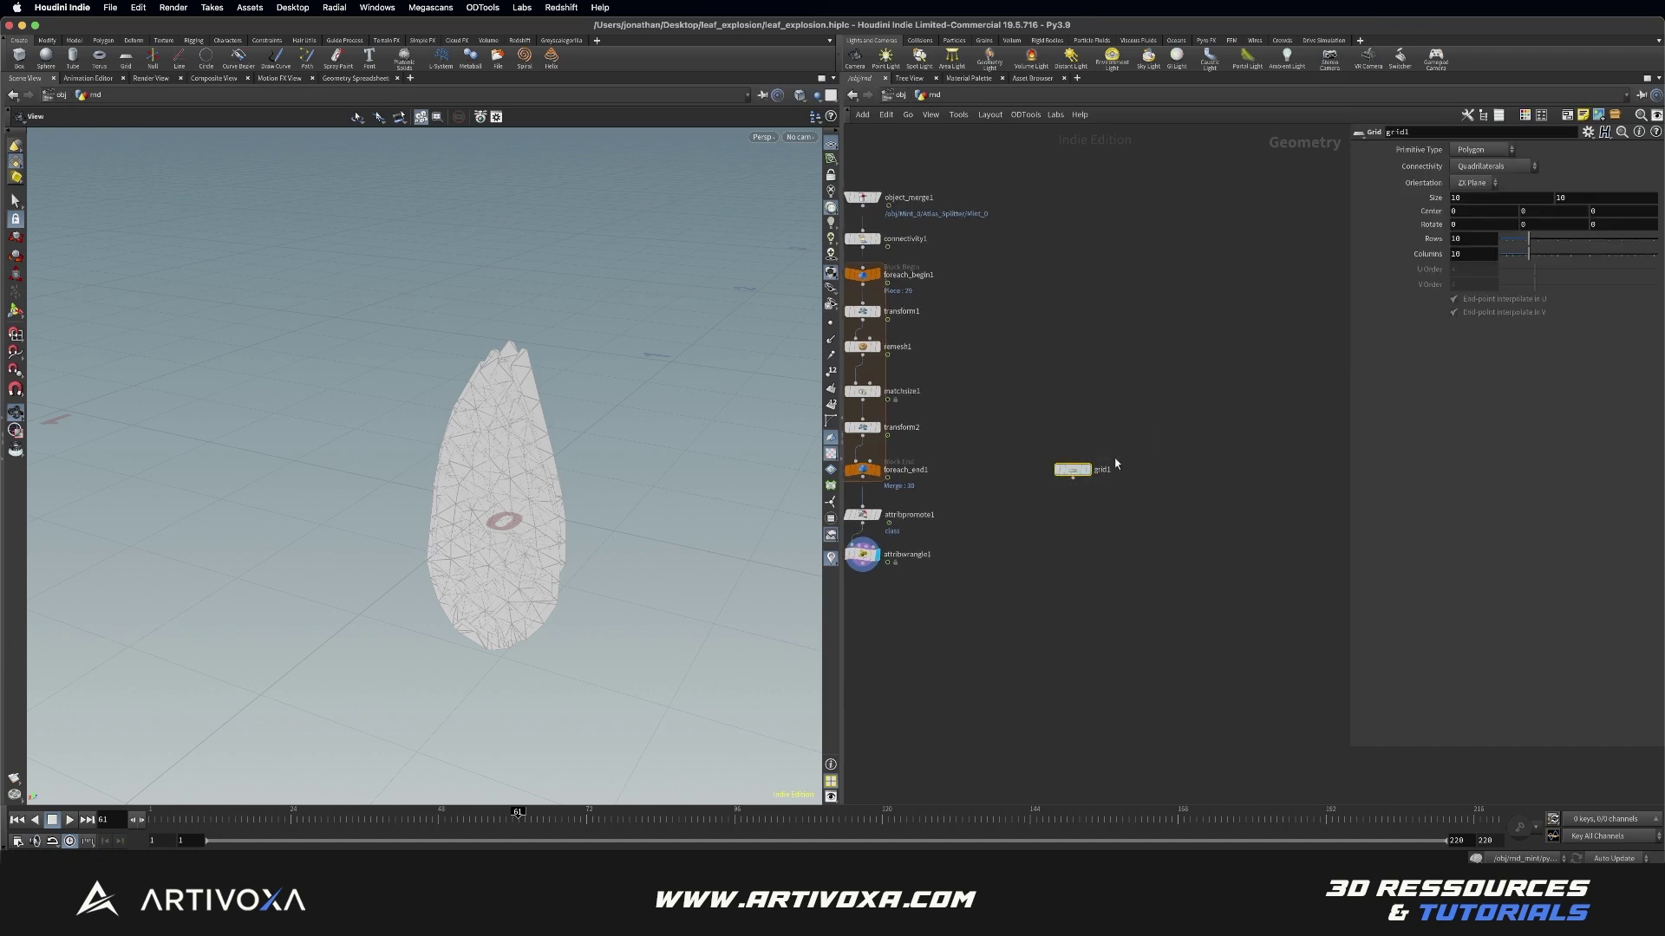
{"action": "left_click", "coordinate": [1085, 469]}
{"action": "scroll", "coordinate": [512, 439], "scroll_direction": "down", "scroll_amount": 5}
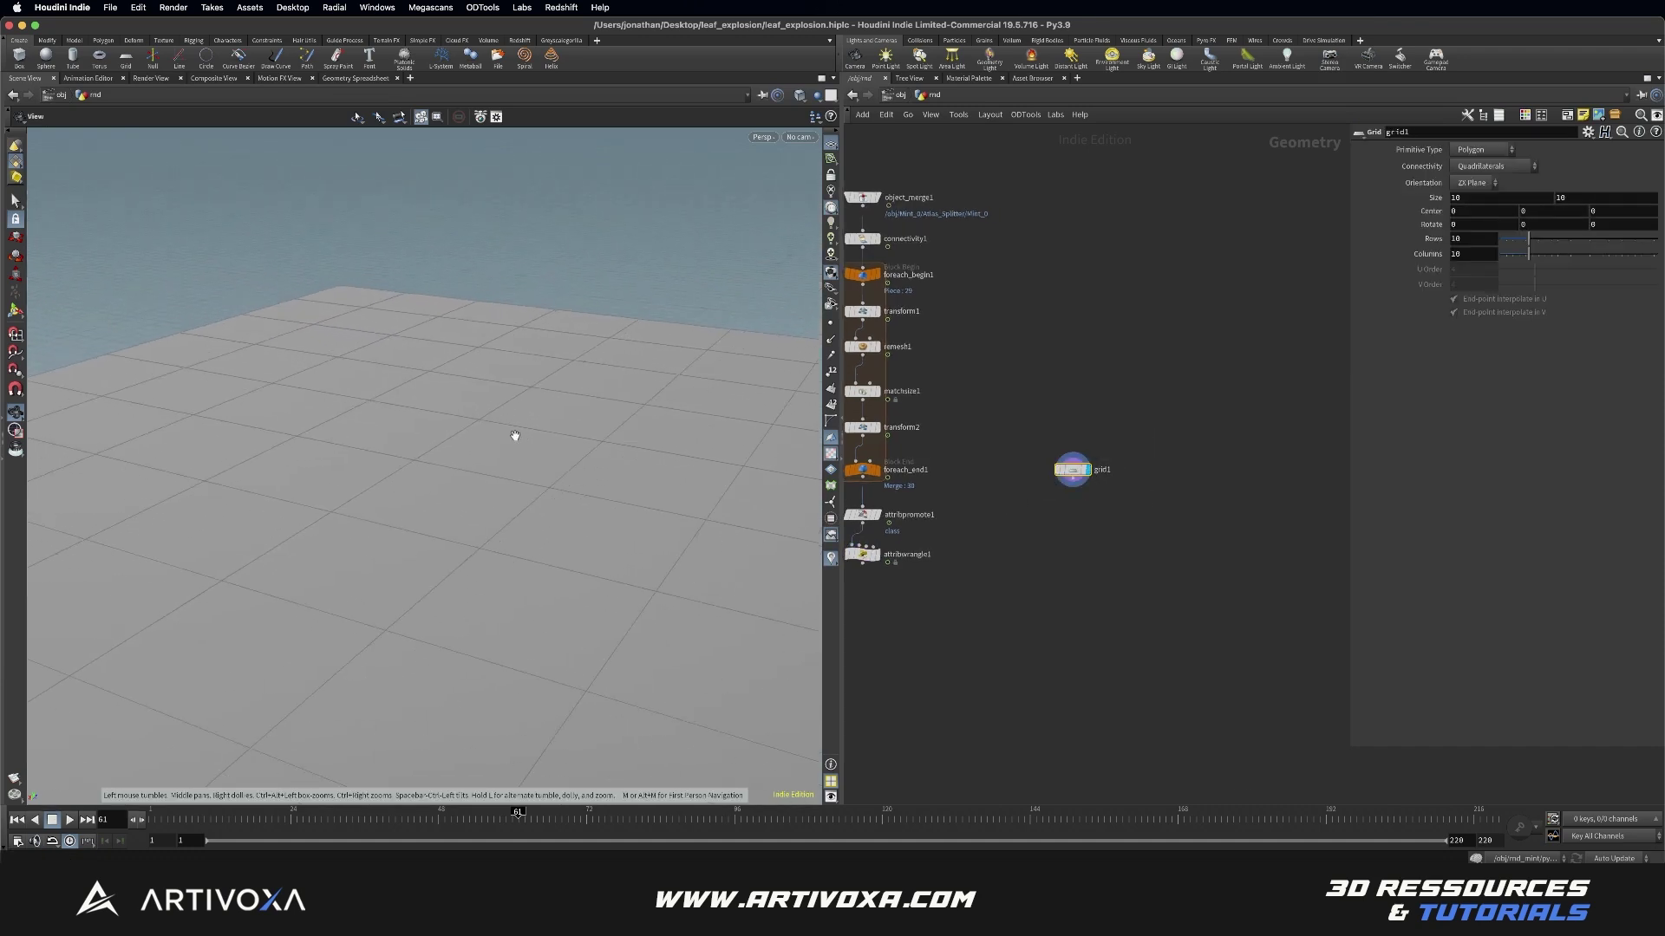
{"action": "scroll", "coordinate": [515, 436], "scroll_direction": "down", "scroll_amount": 3}
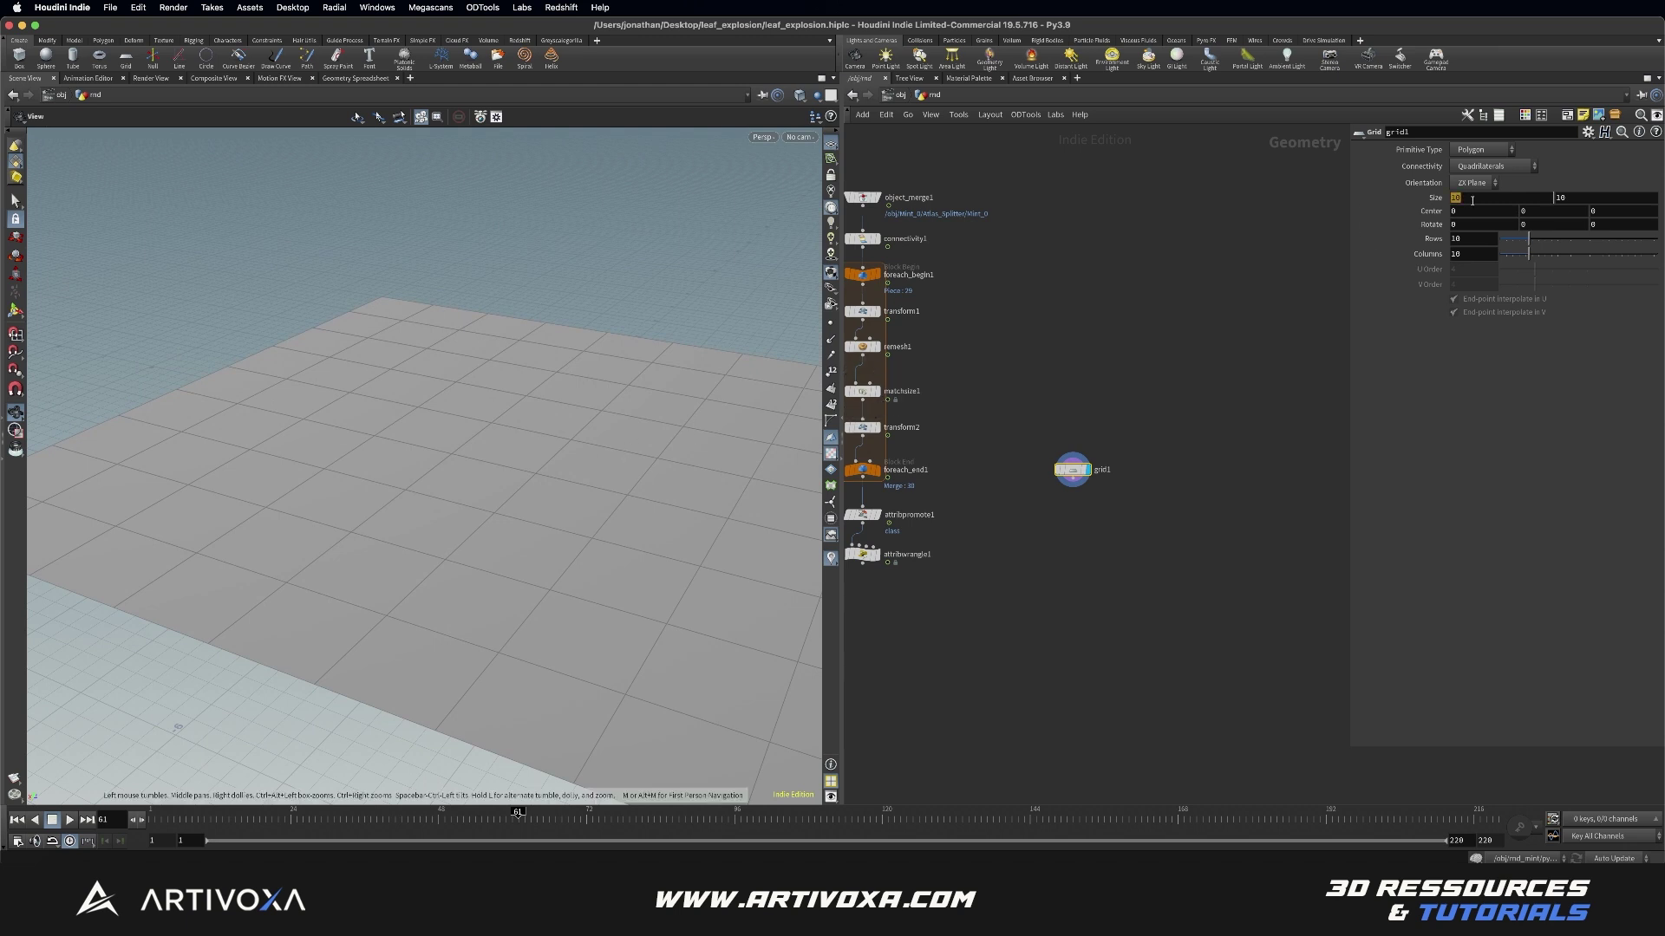
{"action": "type", "text": "2"}
{"action": "key", "text": "Return"}
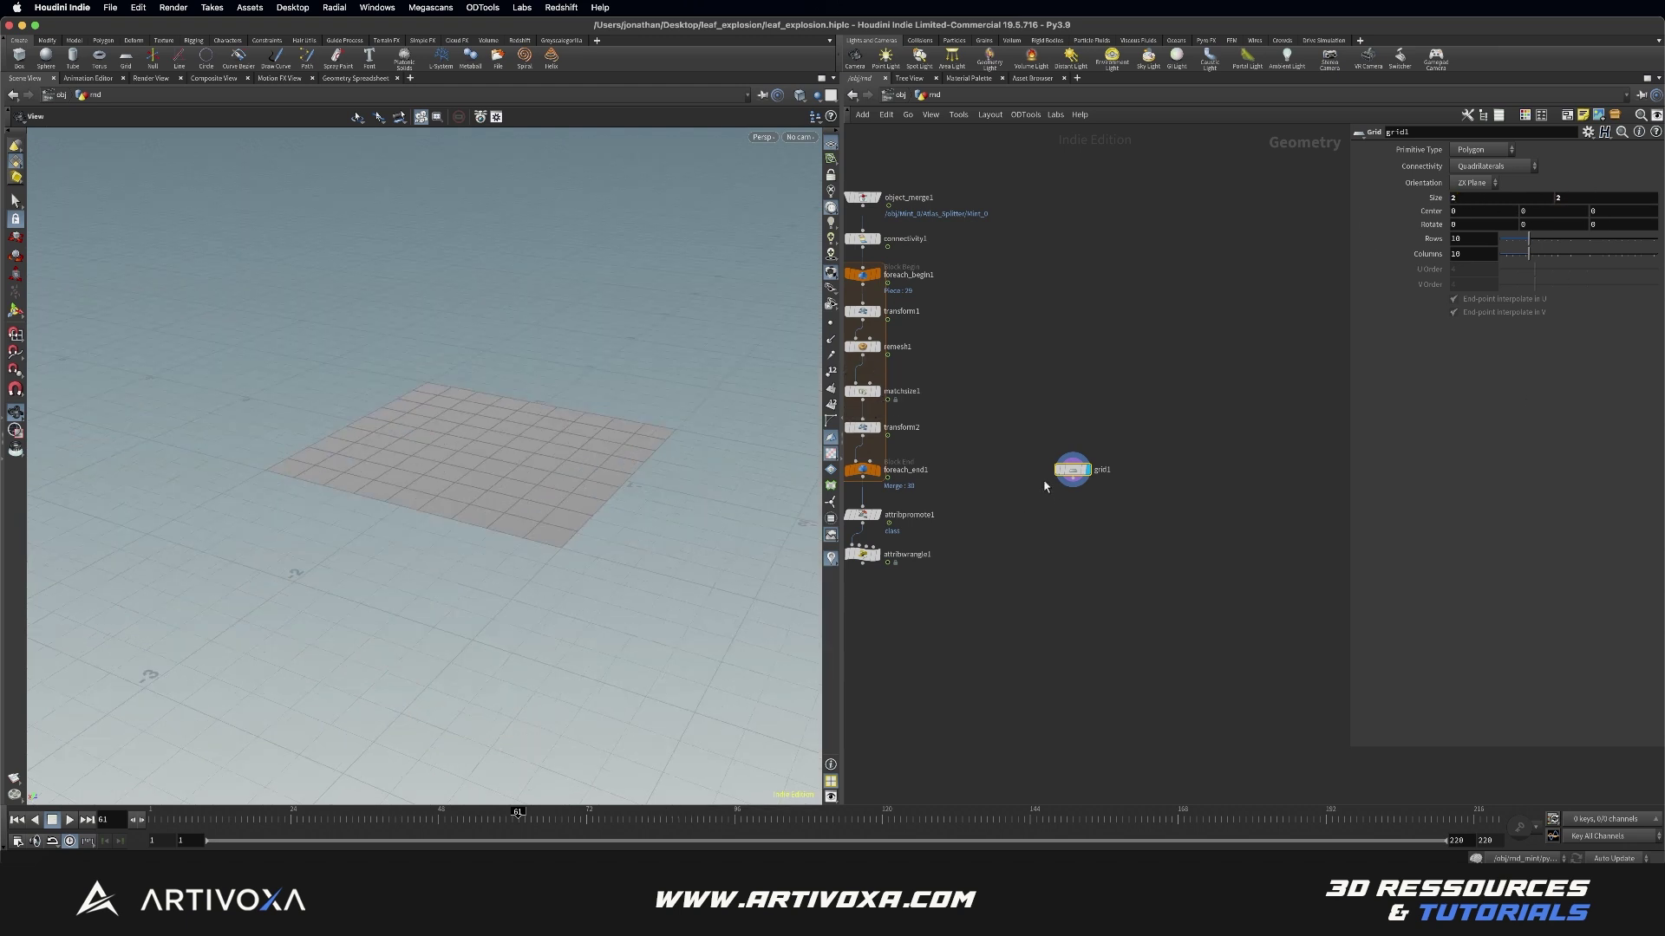
{"action": "scroll", "coordinate": [492, 460], "scroll_direction": "down", "scroll_amount": 1}
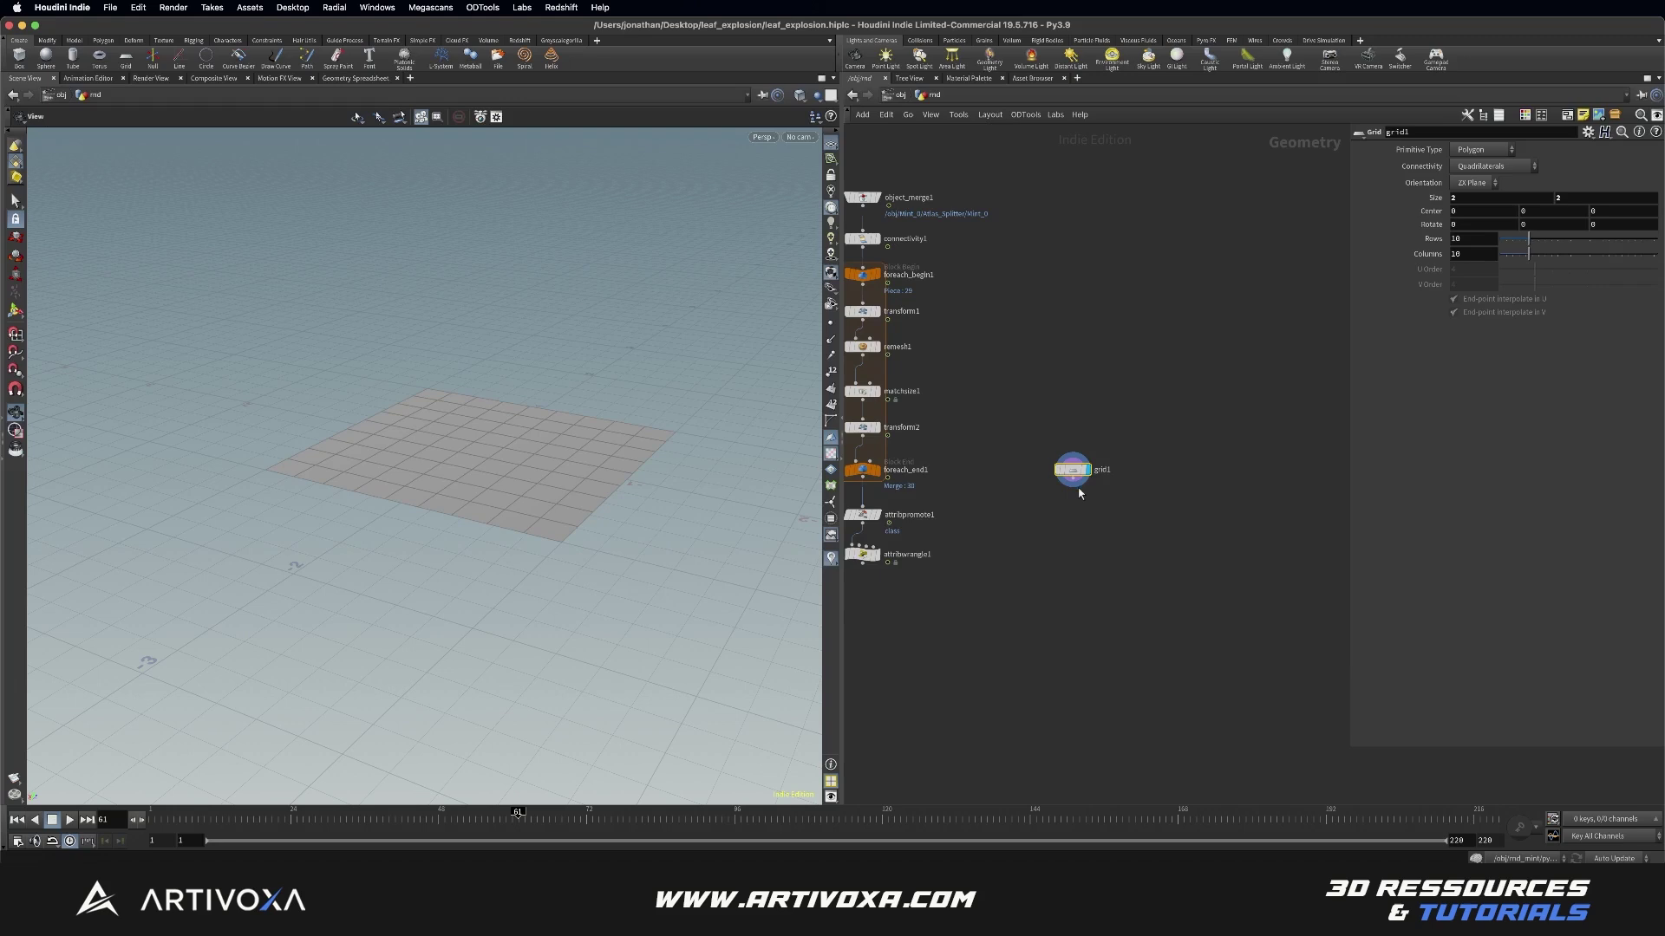
Step: Add transform3 under grid1 with Translate Y of 2.5
{"action": "key", "text": "Tab"}
{"action": "type", "text": "tran"}
{"action": "key", "text": "Return"}
{"action": "left_click", "coordinate": [1074, 501]}
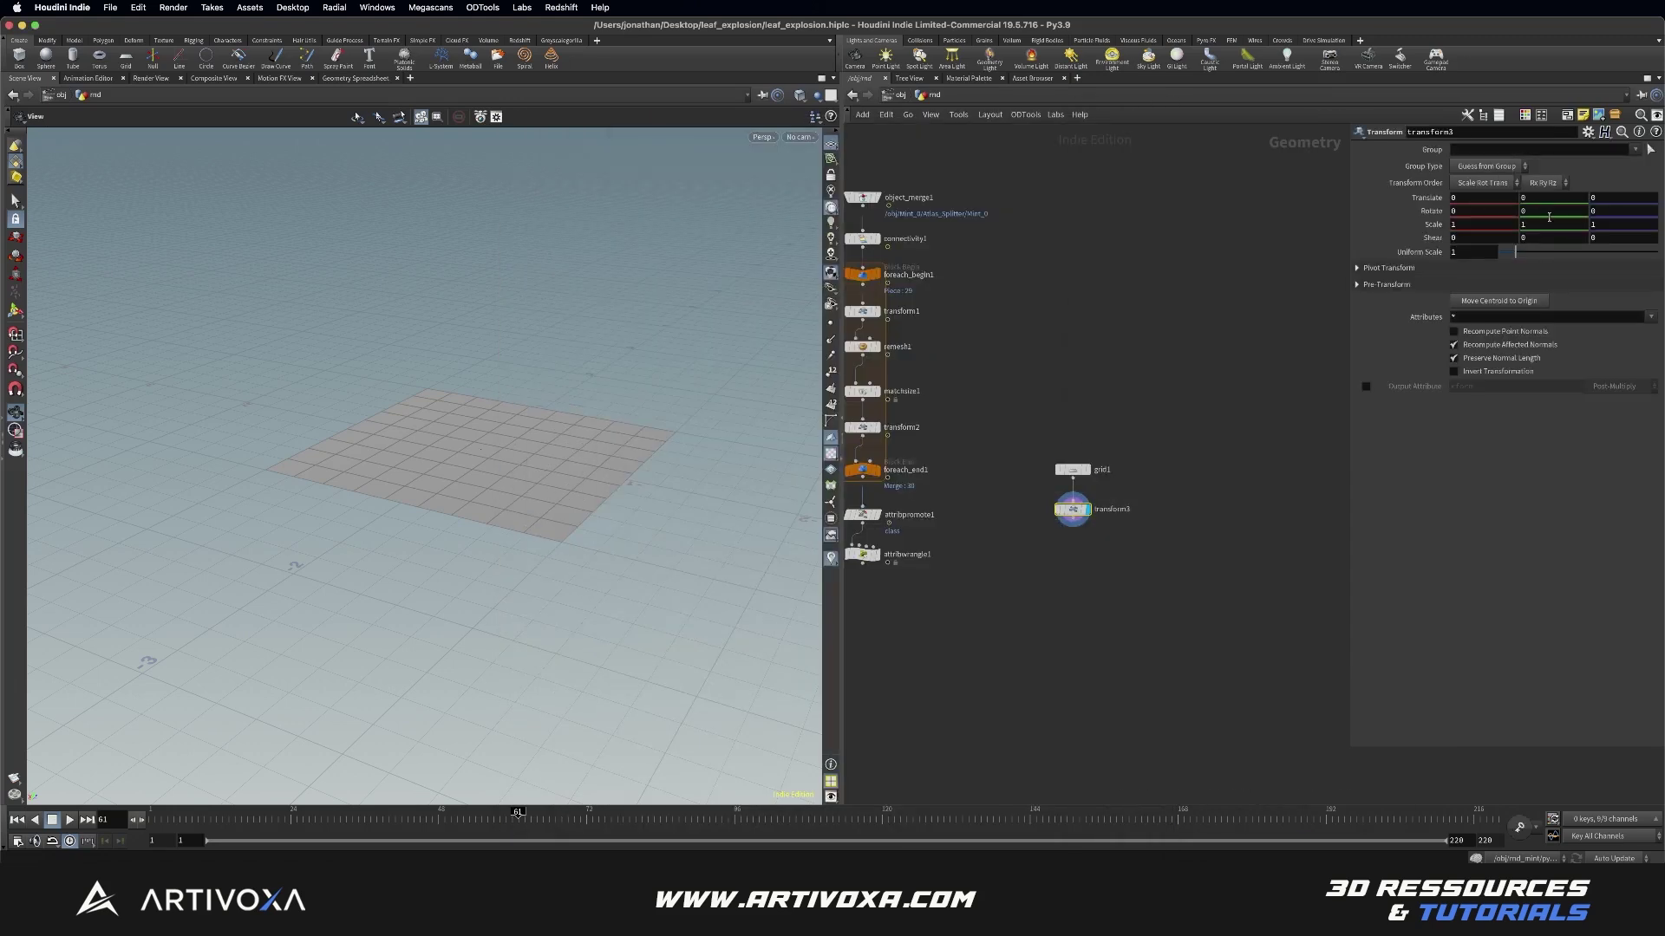
{"action": "type", "text": "2.5"}
{"action": "key", "text": "Return"}
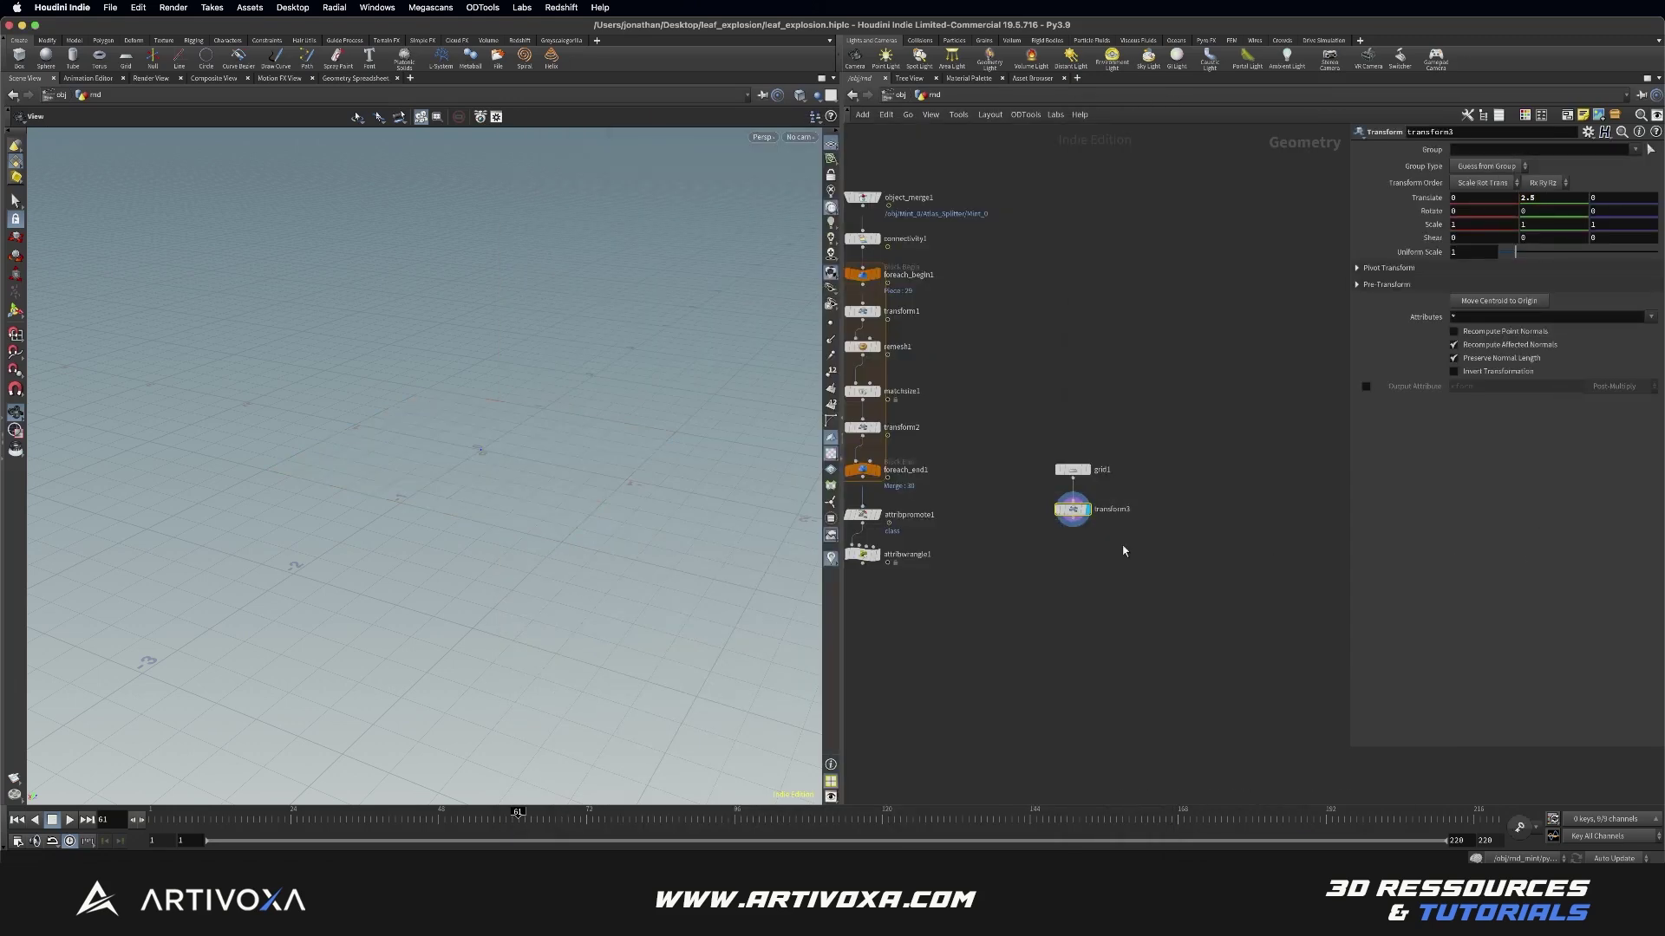
{"action": "left_click_drag", "start_coordinate": [460, 330], "coordinate": [460, 416]}
{"action": "key", "text": "Tab"}
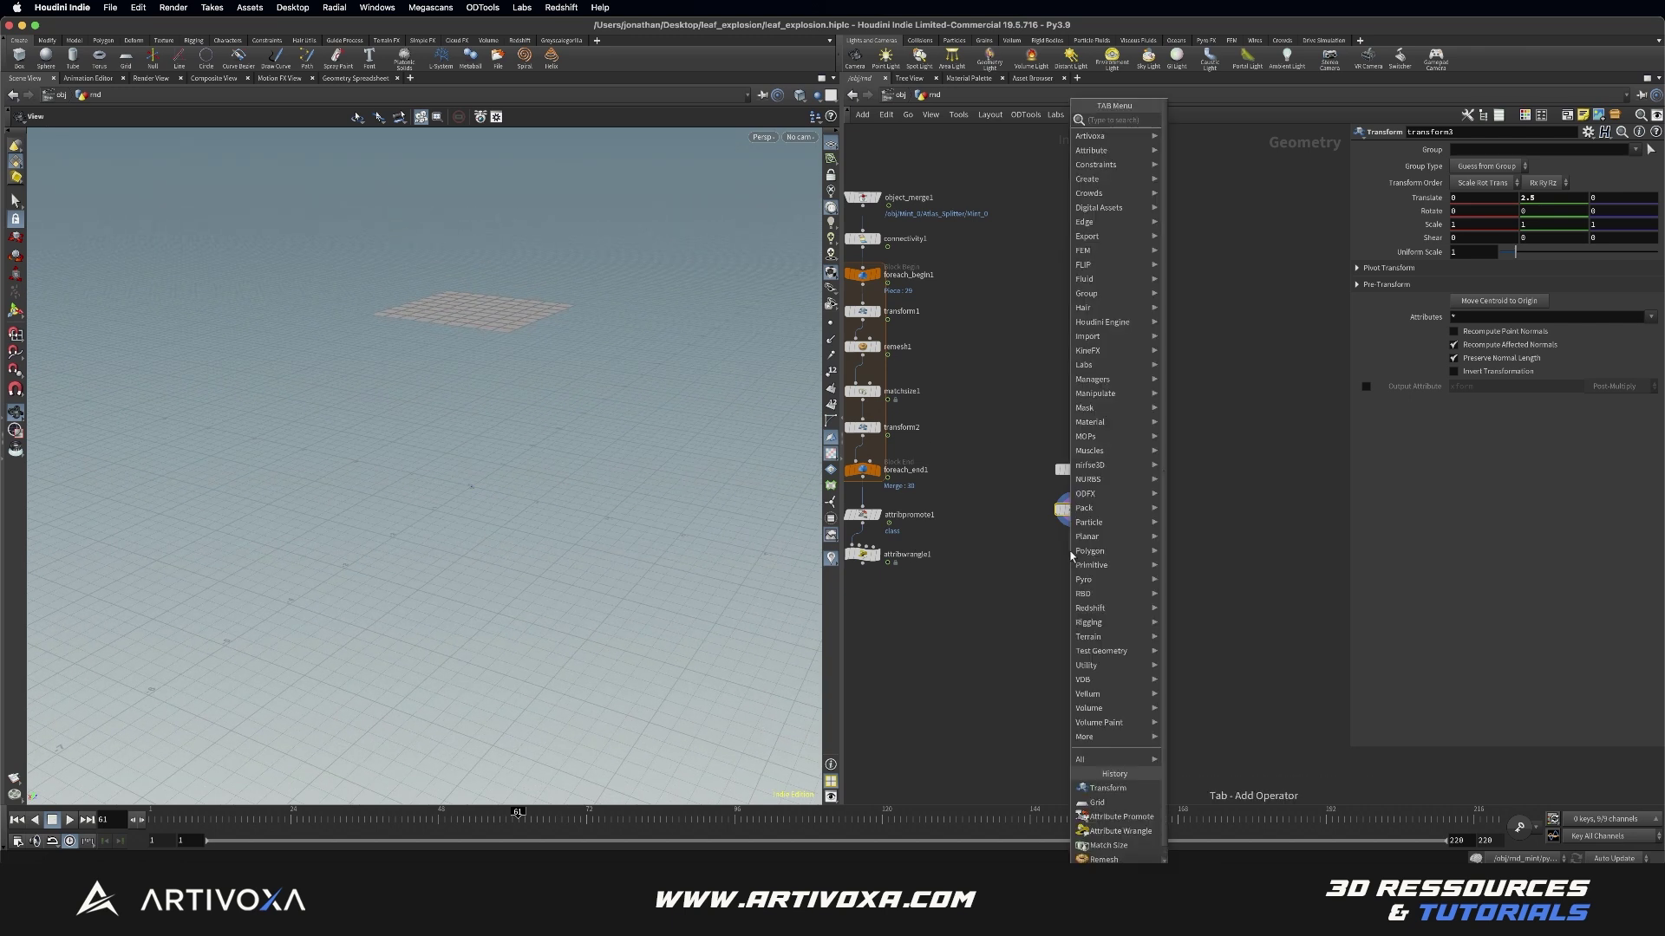
Step: Add scatter1 under transform3 with a total point count of 350, displayed
{"action": "type", "text": "scatter"}
{"action": "key", "text": "Return"}
{"action": "left_click", "coordinate": [1070, 555]}
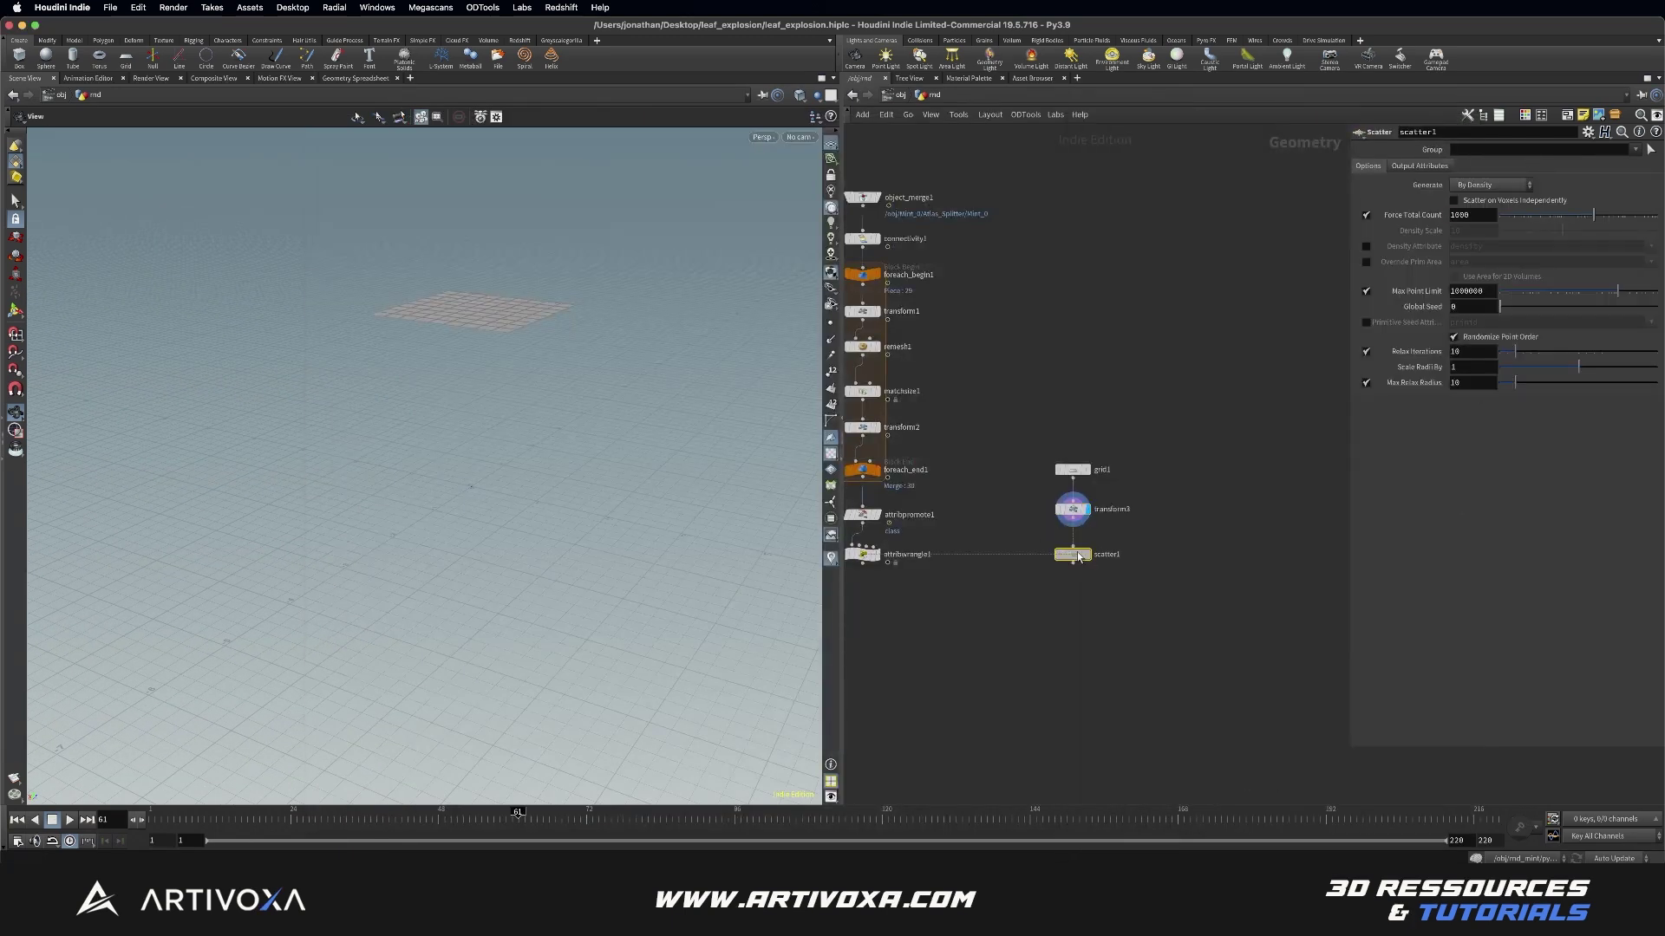
{"action": "left_click", "coordinate": [1085, 554]}
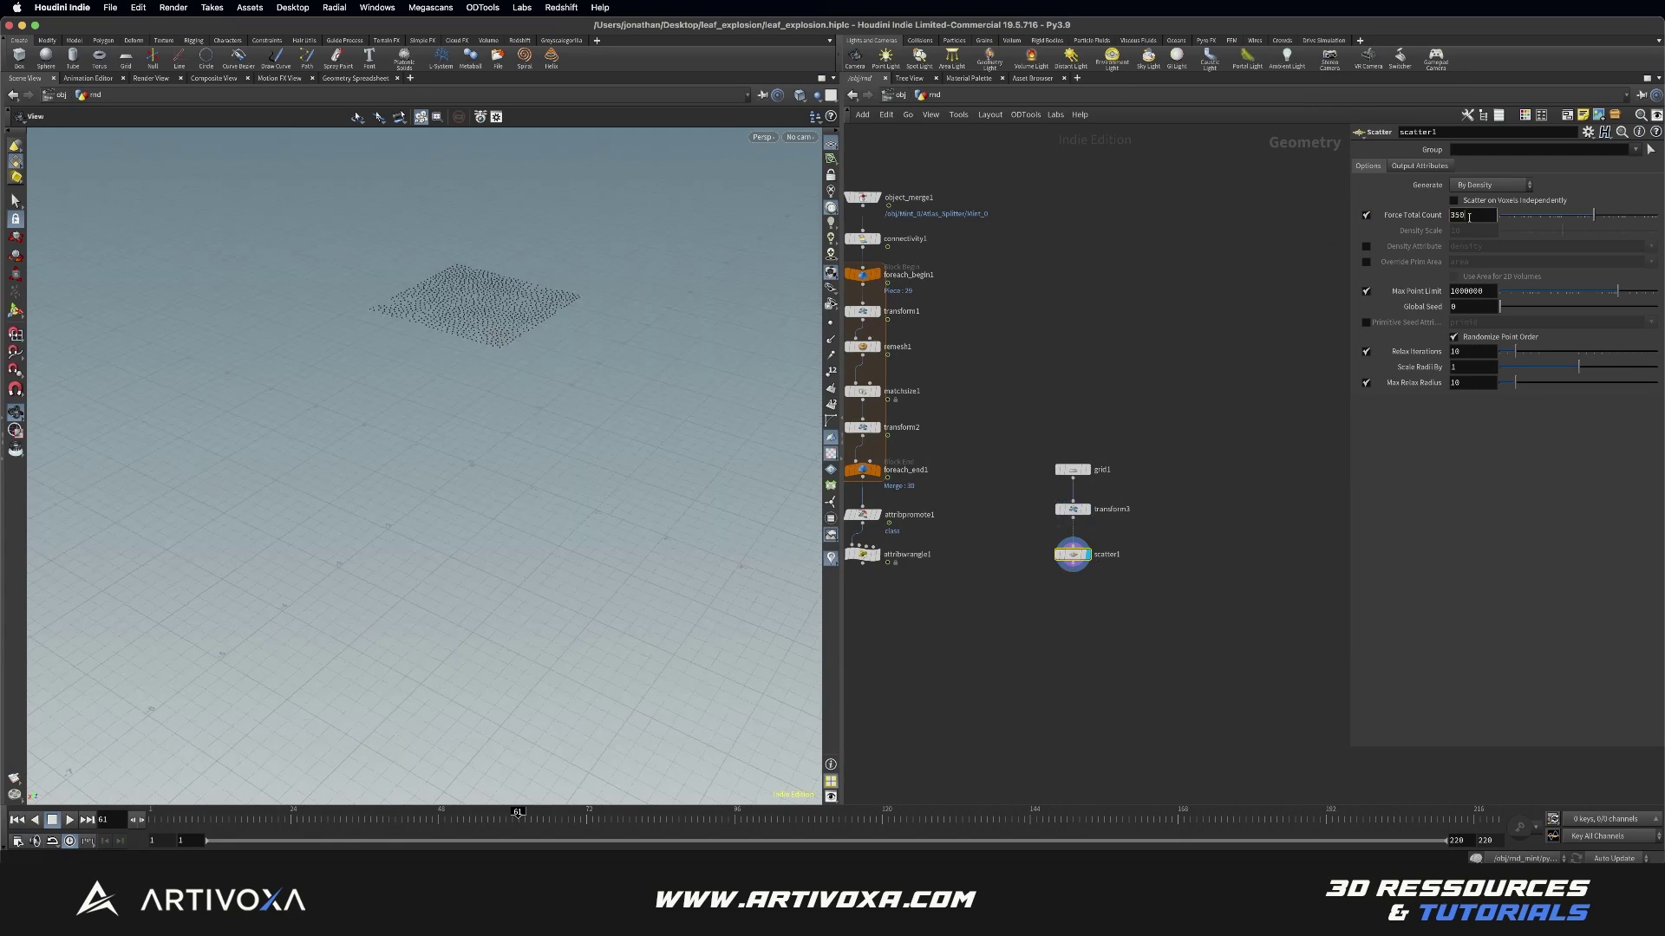
{"action": "key", "text": "Return"}
{"action": "scroll", "coordinate": [460, 347], "scroll_direction": "up", "scroll_amount": 5}
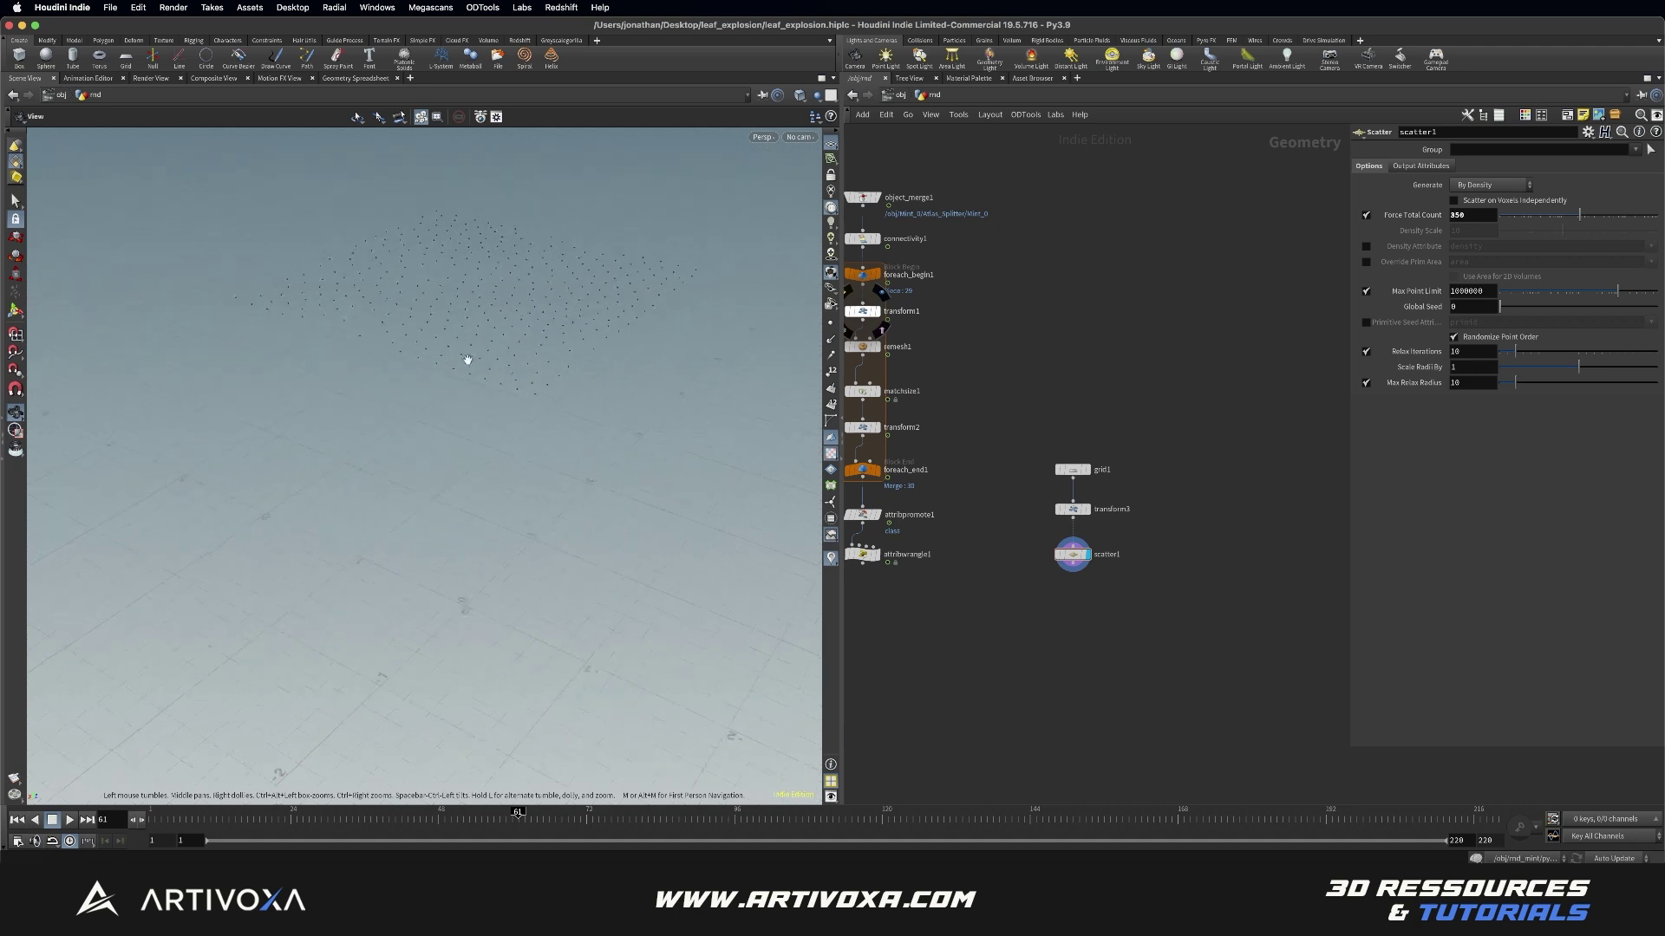
{"action": "scroll", "coordinate": [467, 360], "scroll_direction": "down", "scroll_amount": 3}
{"action": "left_click_drag", "start_coordinate": [591, 371], "coordinate": [524, 345]}
Step: Add attribrandomize1 under scatter1 setting pscale, 1 dimension, between 0.75 and 1
{"action": "left_click_drag", "start_coordinate": [1070, 571], "coordinate": [1072, 588]}
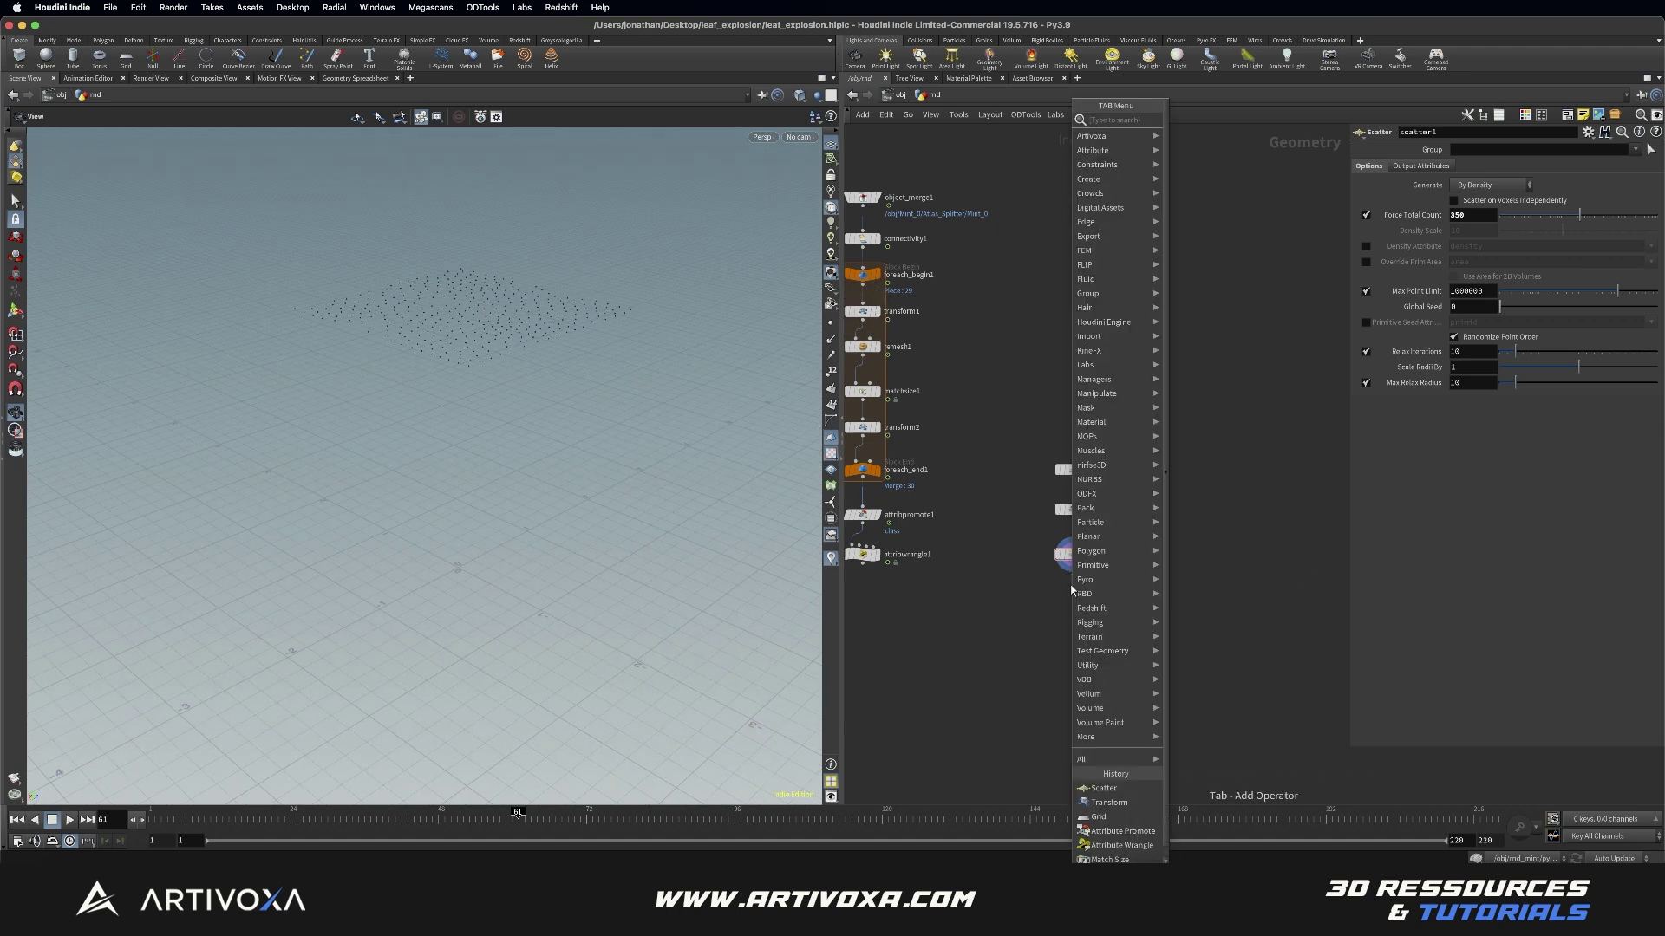
{"action": "type", "text": "att rand"}
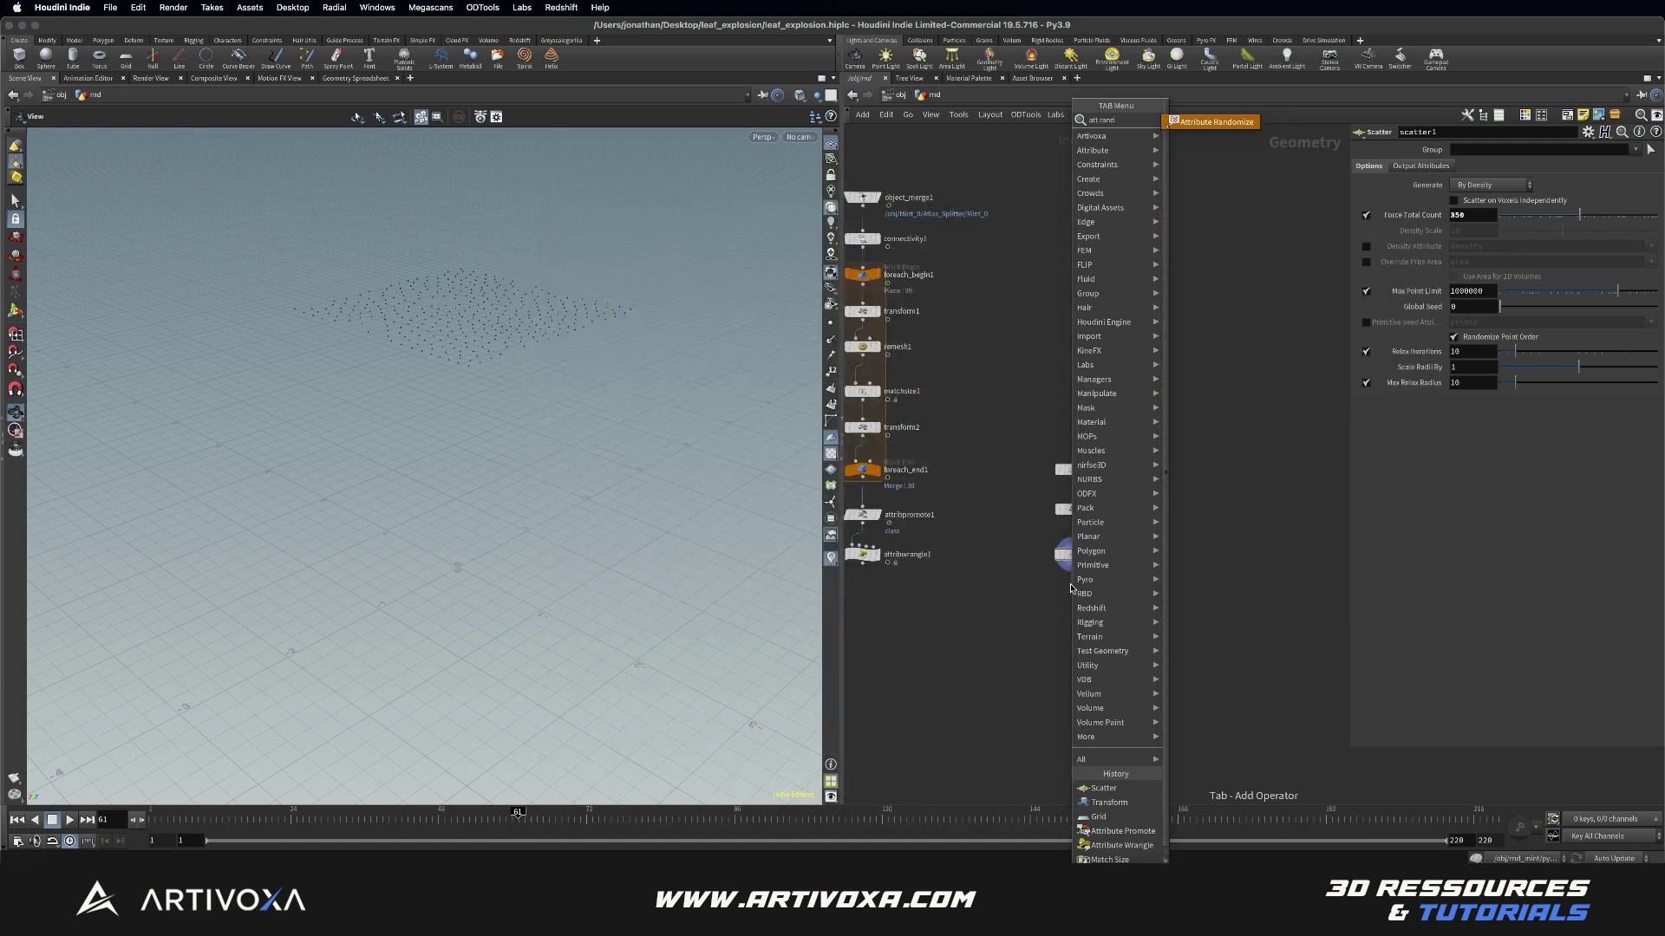
{"action": "key", "text": "Return"}
{"action": "left_click", "coordinate": [1095, 604]}
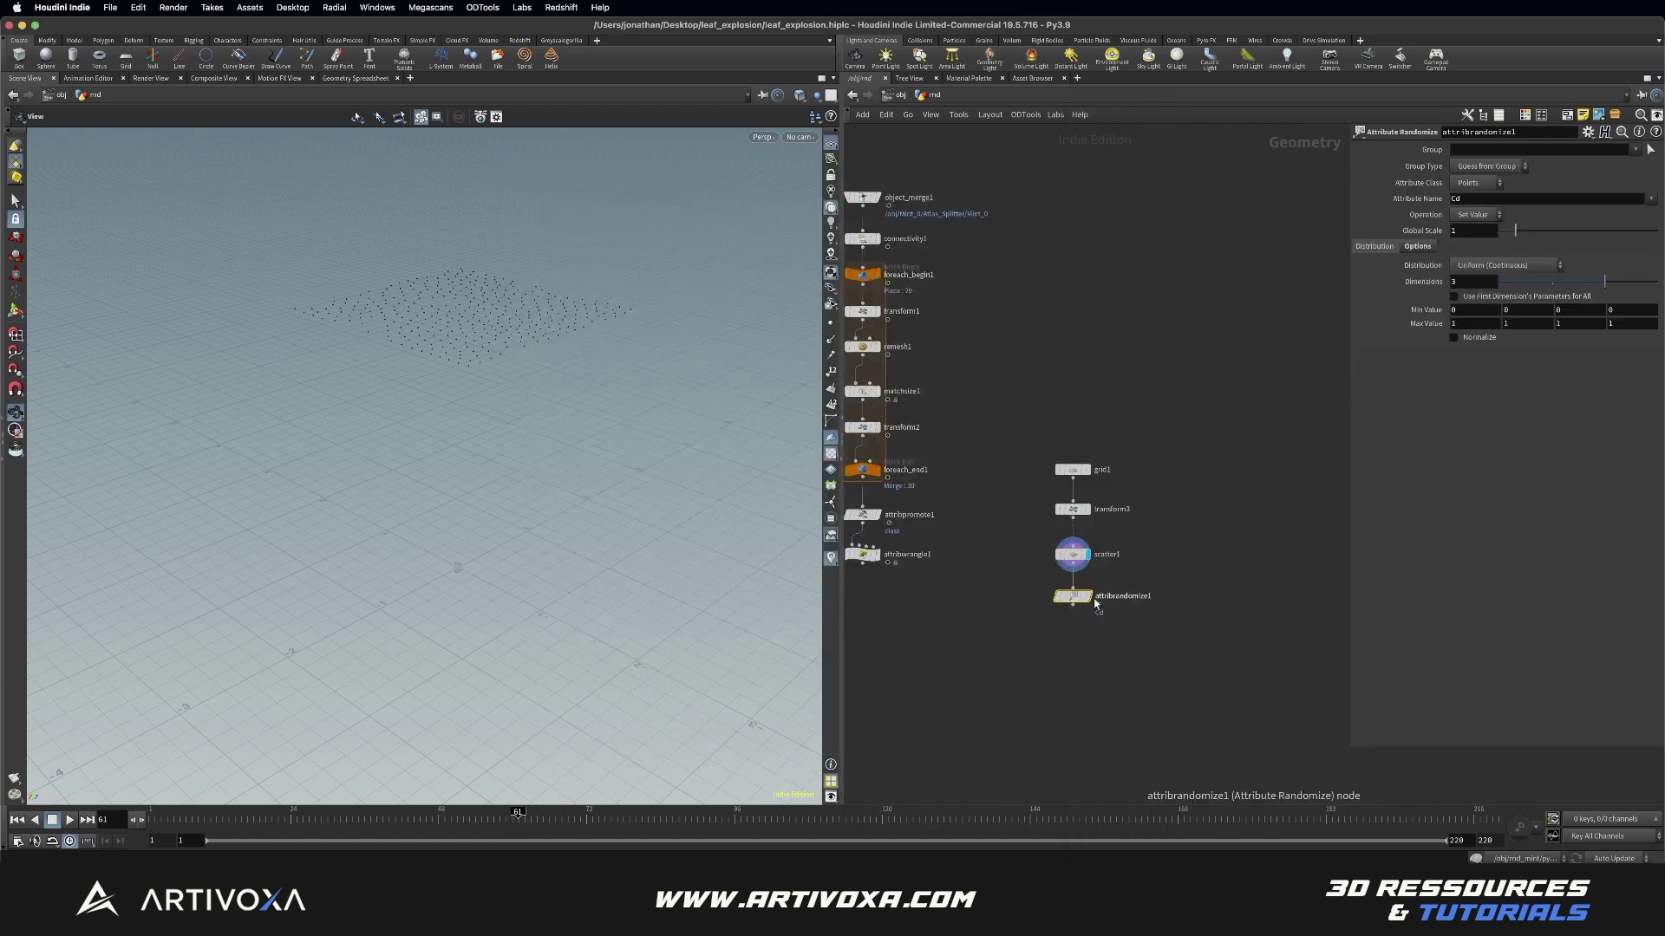
{"action": "left_click", "coordinate": [1086, 597]}
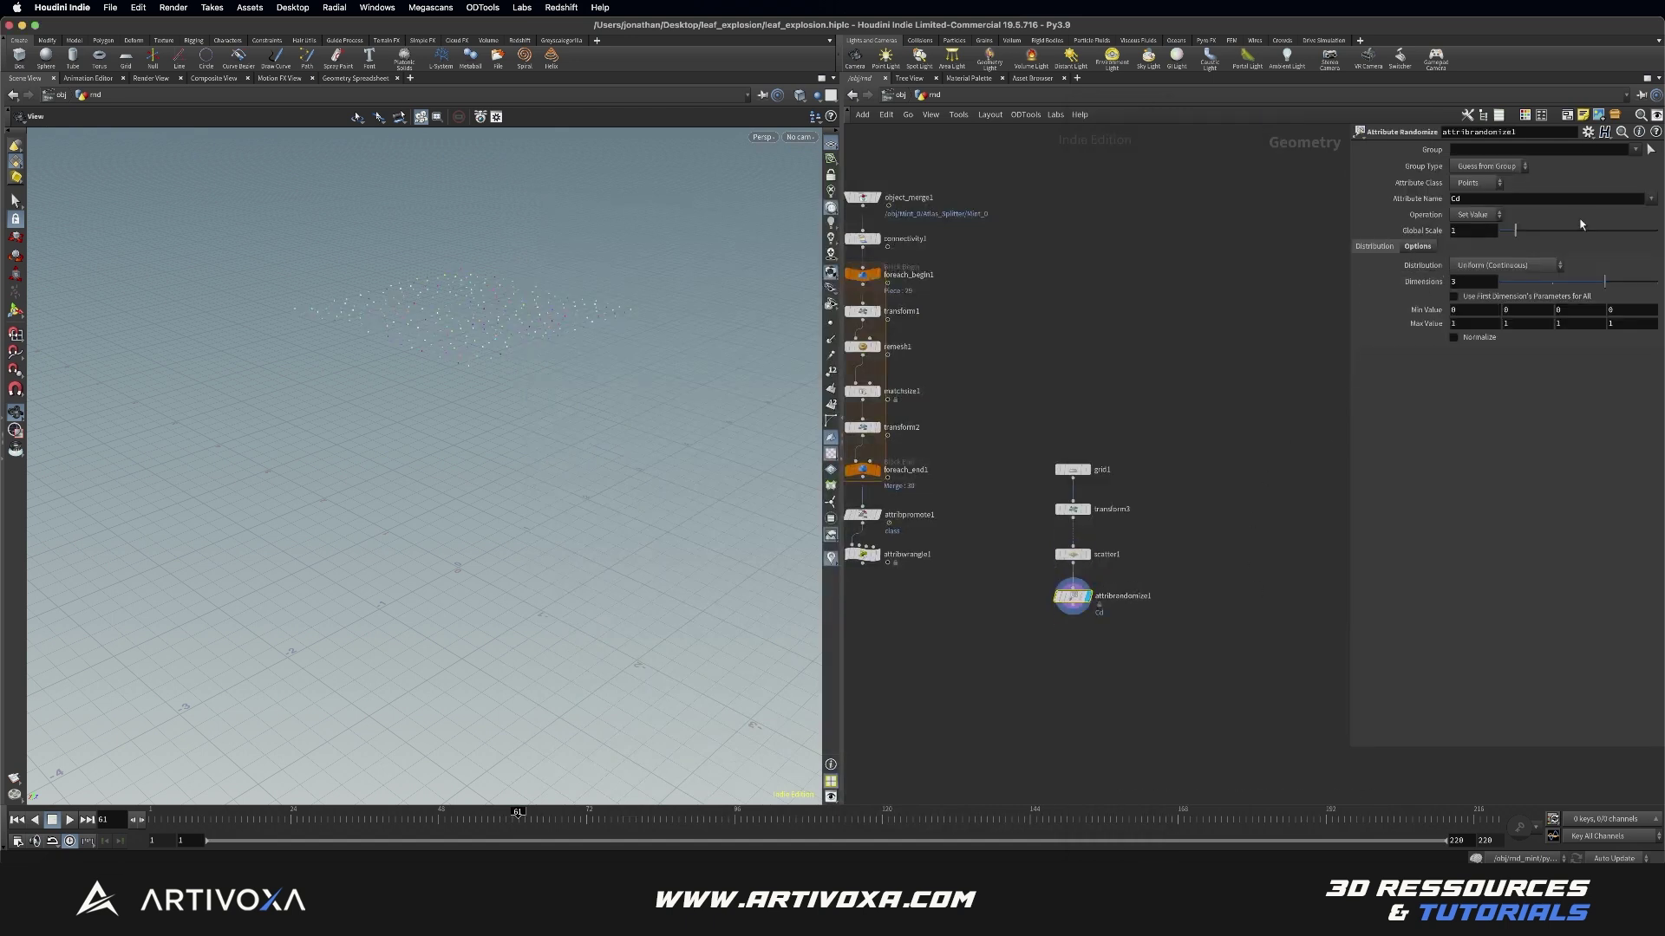
{"action": "left_click", "coordinate": [1491, 200]}
{"action": "key", "text": "Return"}
{"action": "left_click", "coordinate": [1513, 282]}
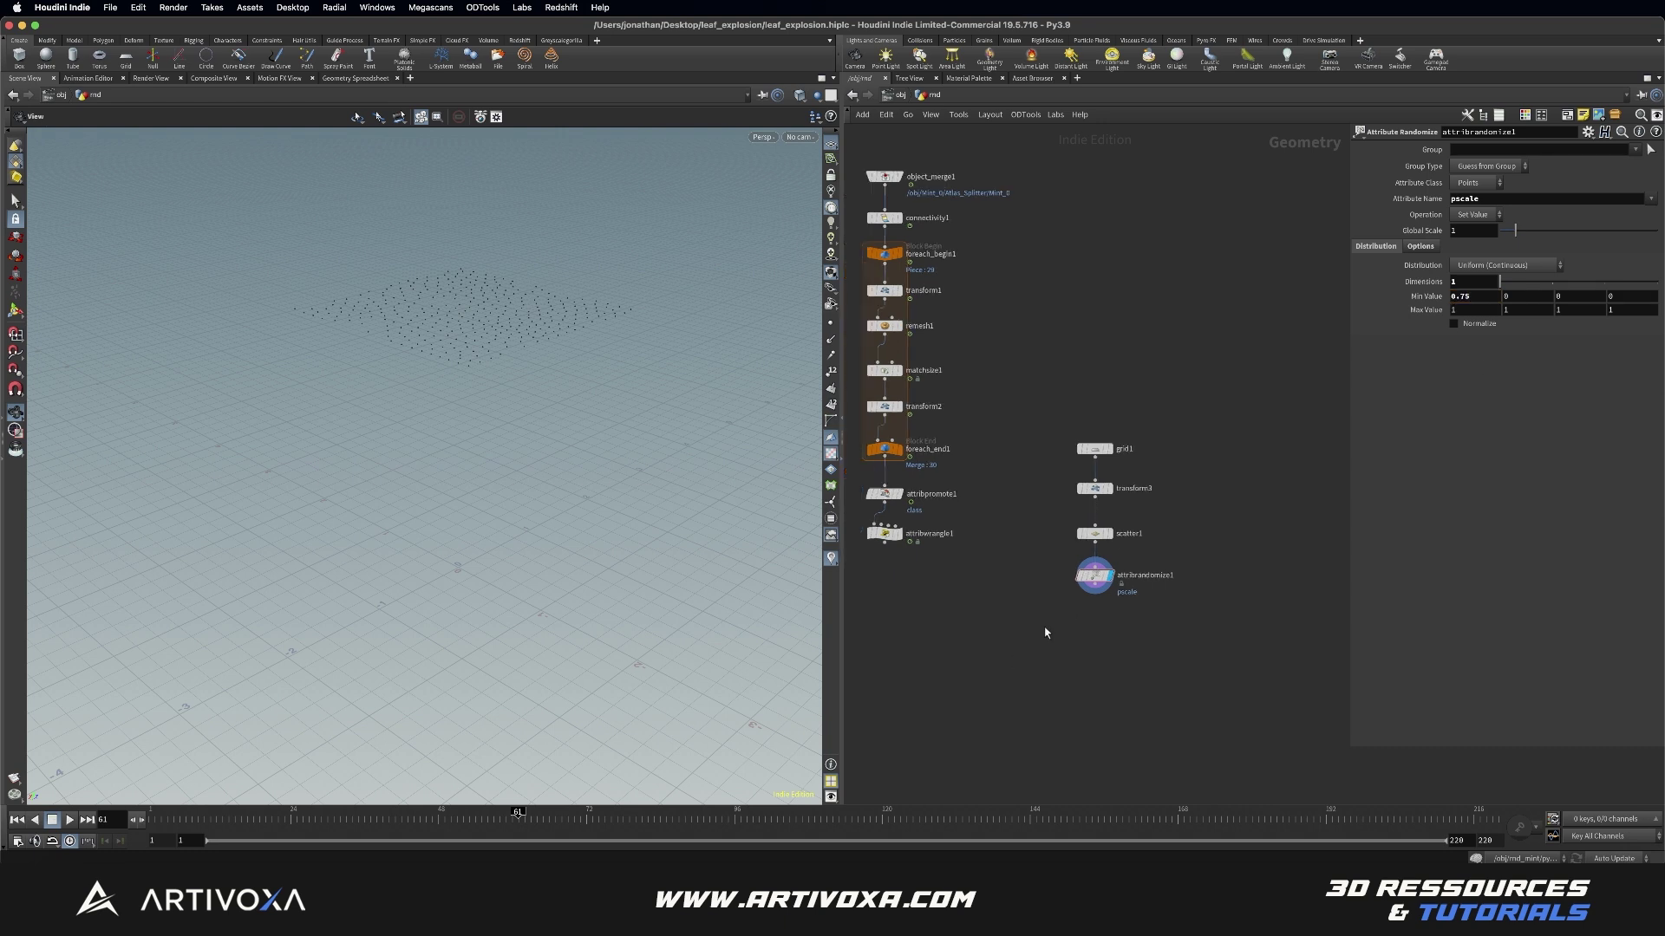
{"action": "key", "text": "Tab"}
{"action": "key", "text": "Return"}
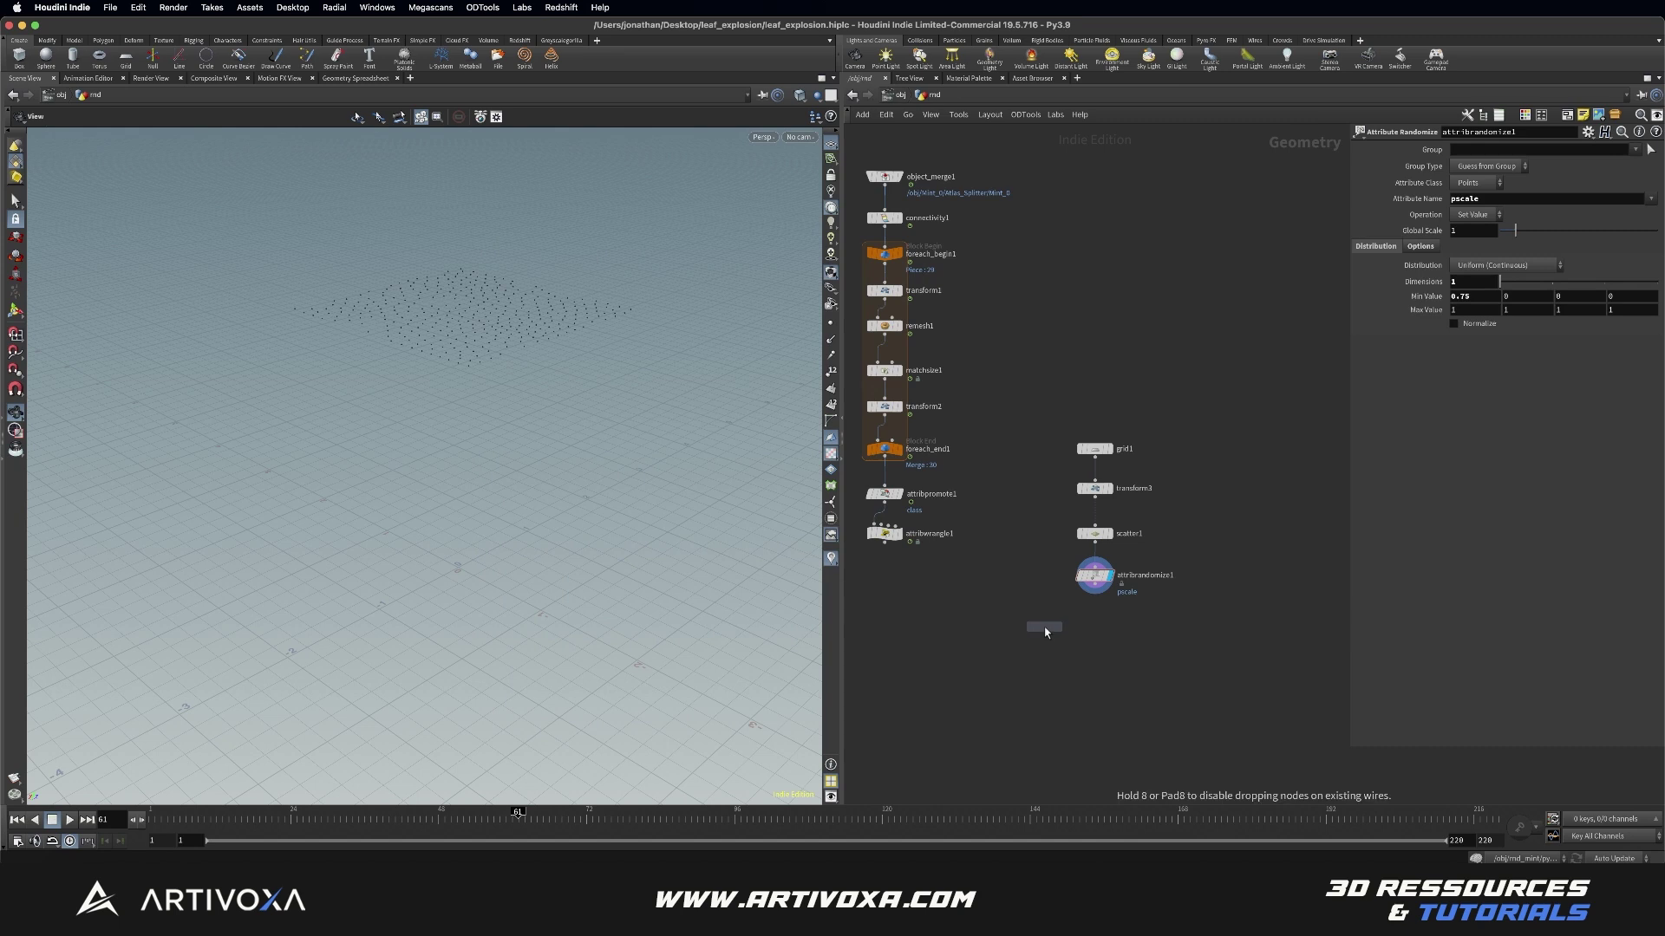
Step: Place attribfrompieces1, wire attribwrangle1's leaves and attribrandomize1's points into it, and display it
{"action": "left_click", "coordinate": [1090, 624]}
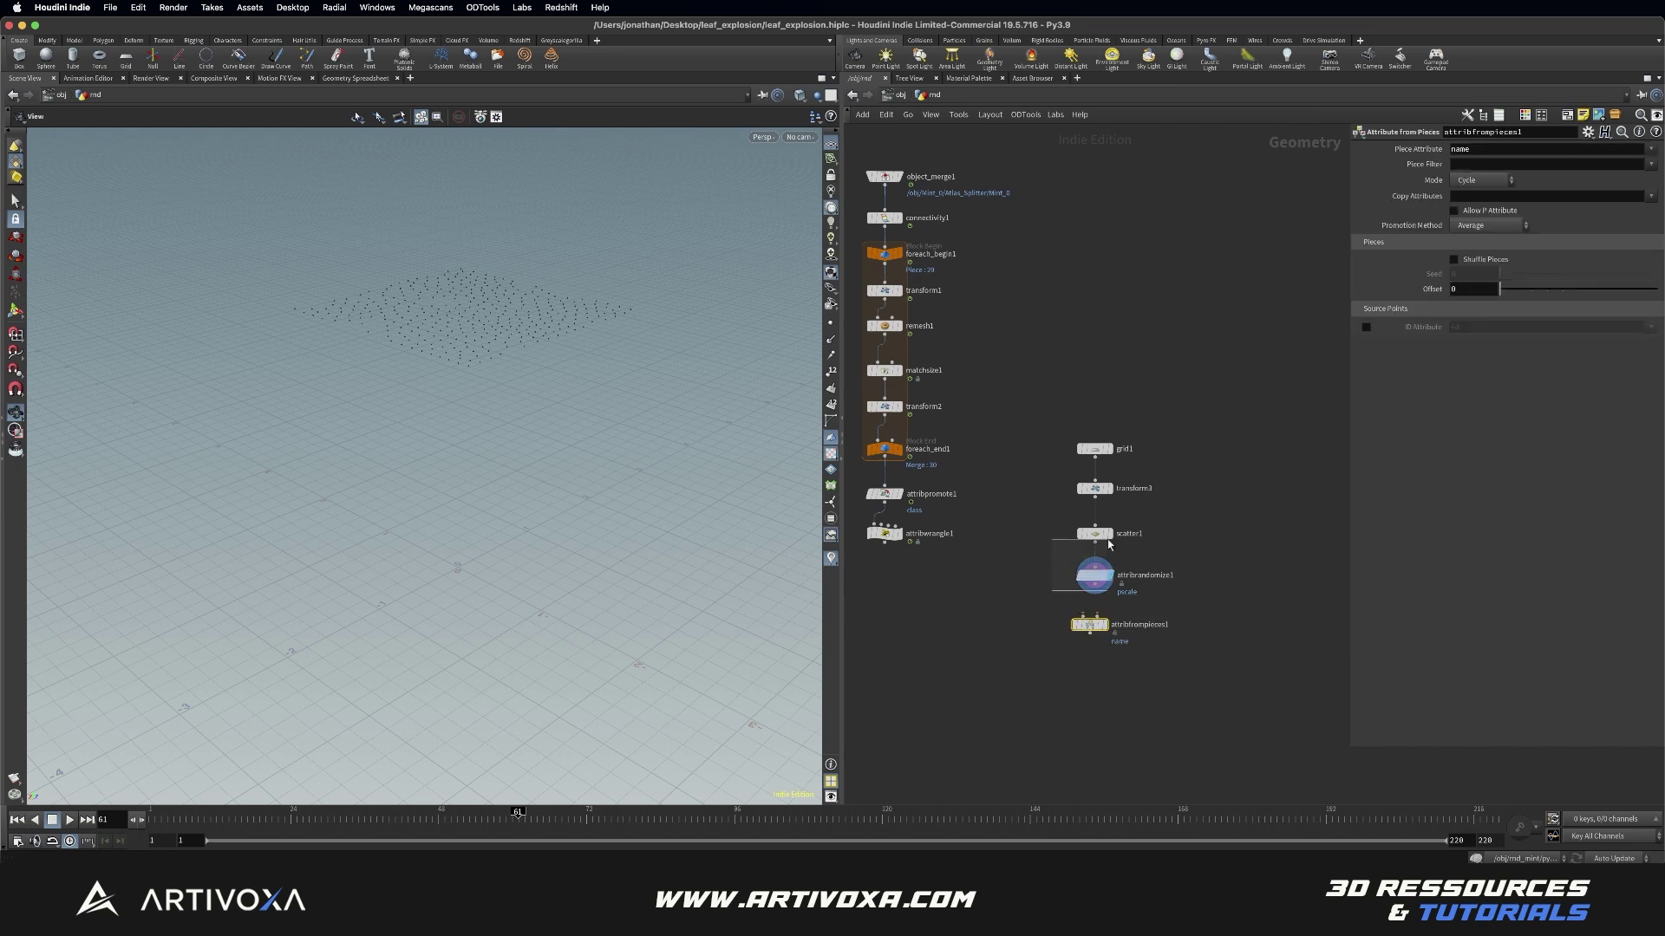
{"action": "left_click_drag", "start_coordinate": [1110, 544], "coordinate": [1089, 423]}
{"action": "left_click_drag", "start_coordinate": [1090, 570], "coordinate": [1084, 619]}
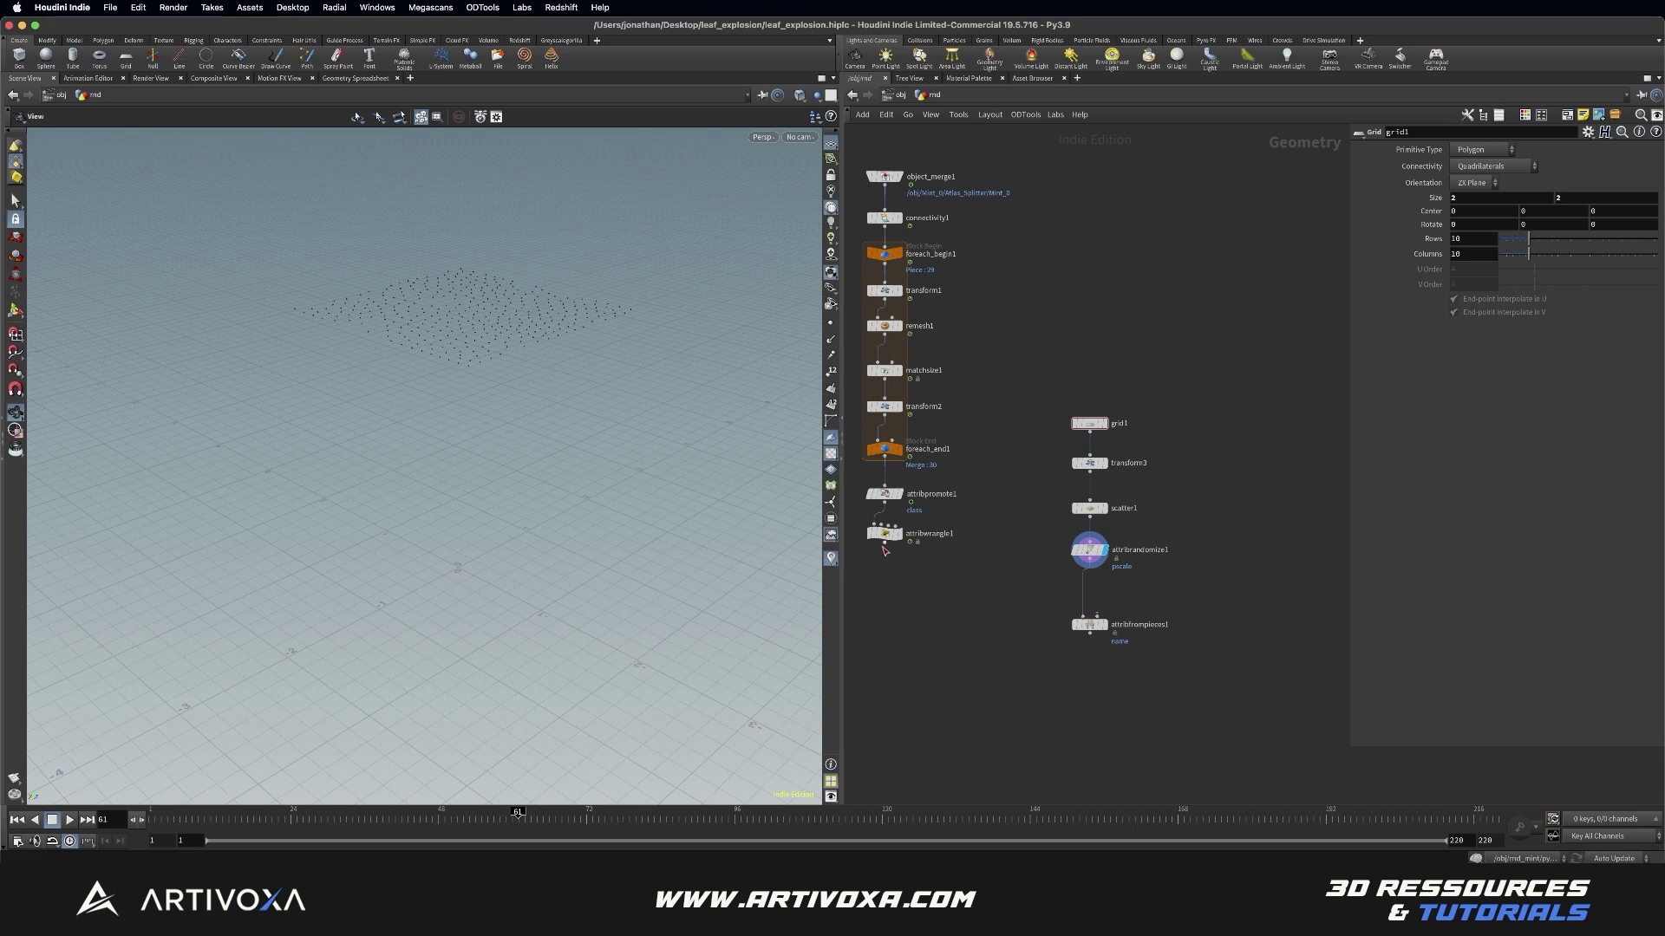
{"action": "left_click_drag", "start_coordinate": [884, 549], "coordinate": [927, 575]}
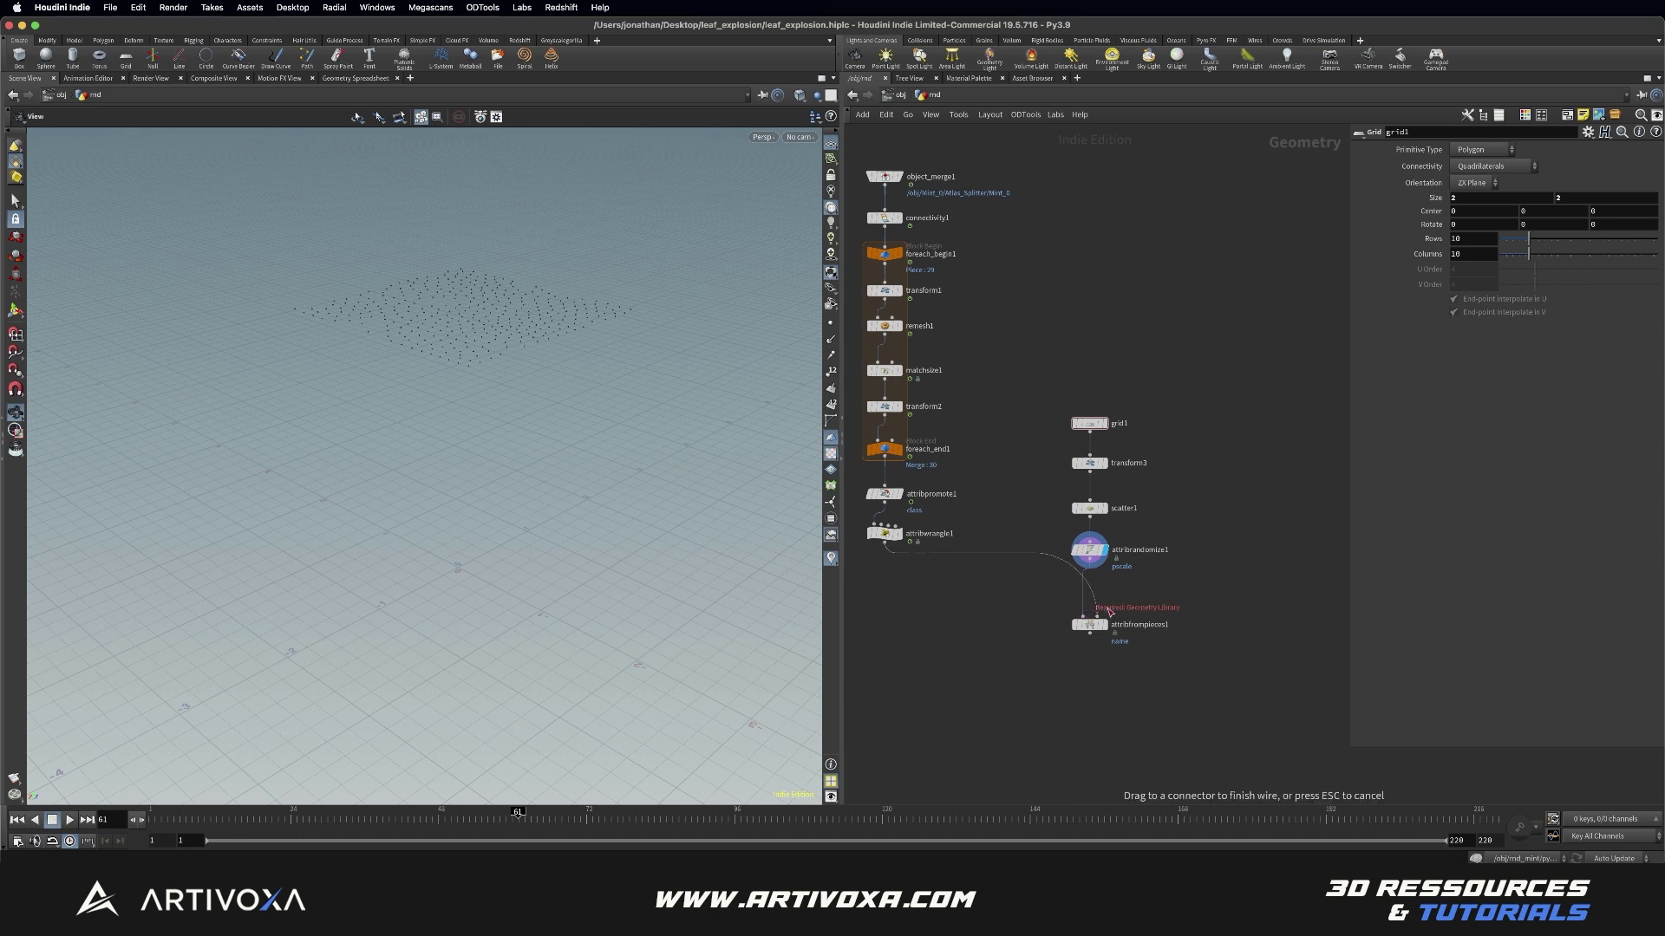
{"action": "left_click_drag", "start_coordinate": [1110, 612], "coordinate": [1103, 603]}
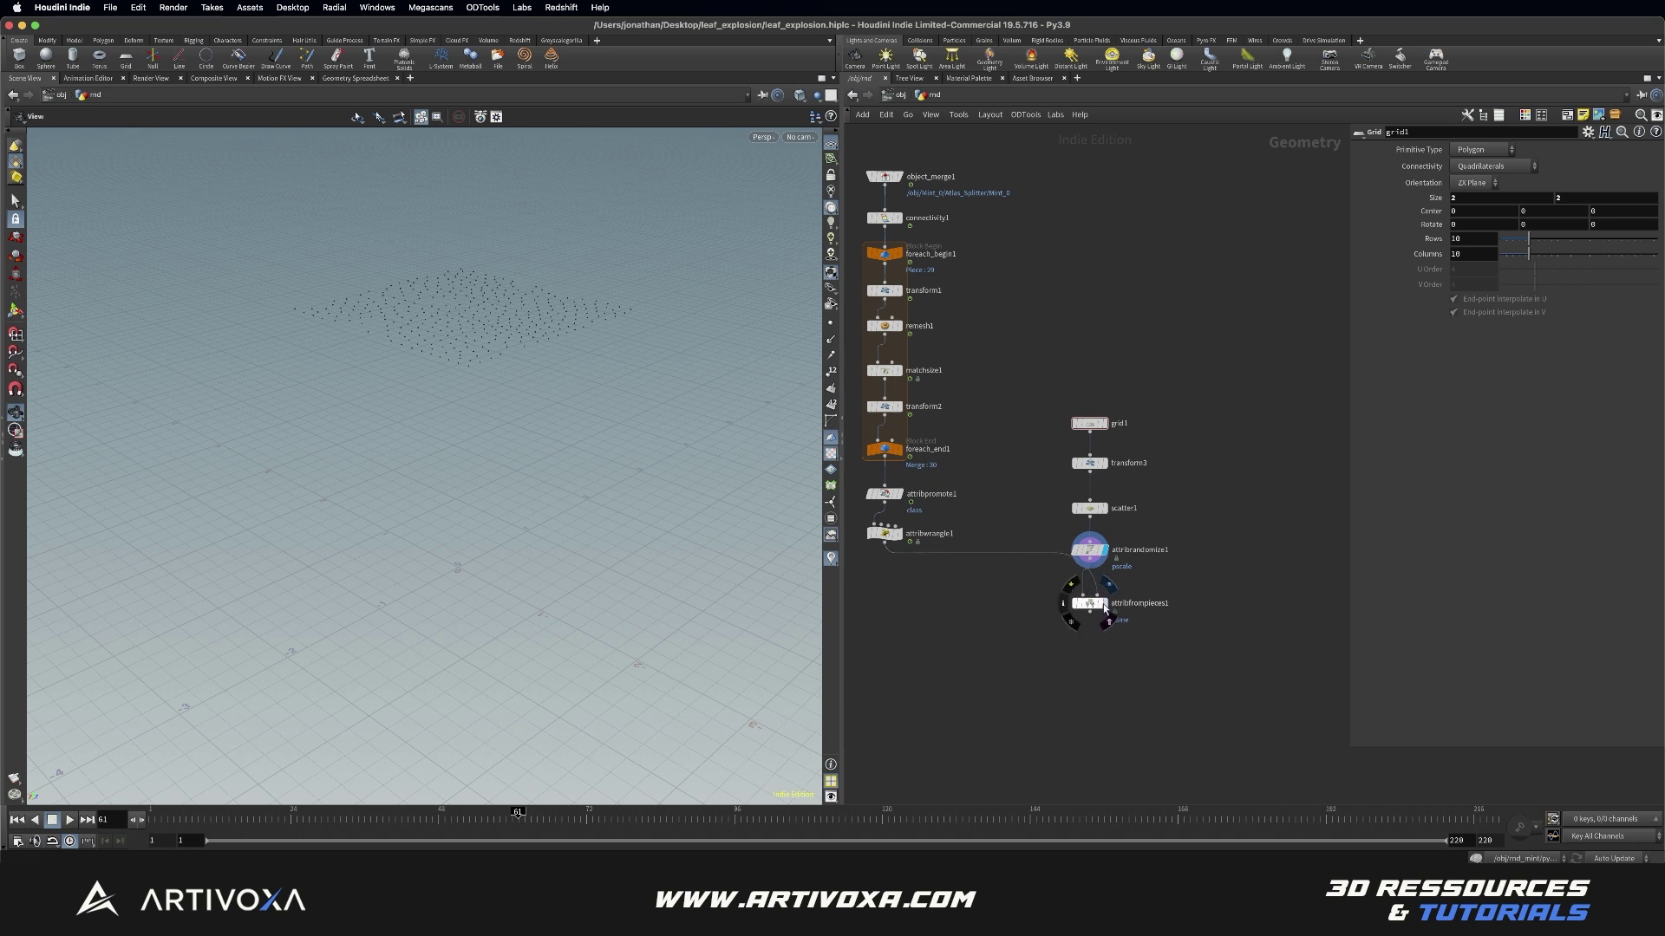
{"action": "left_click", "coordinate": [1103, 604]}
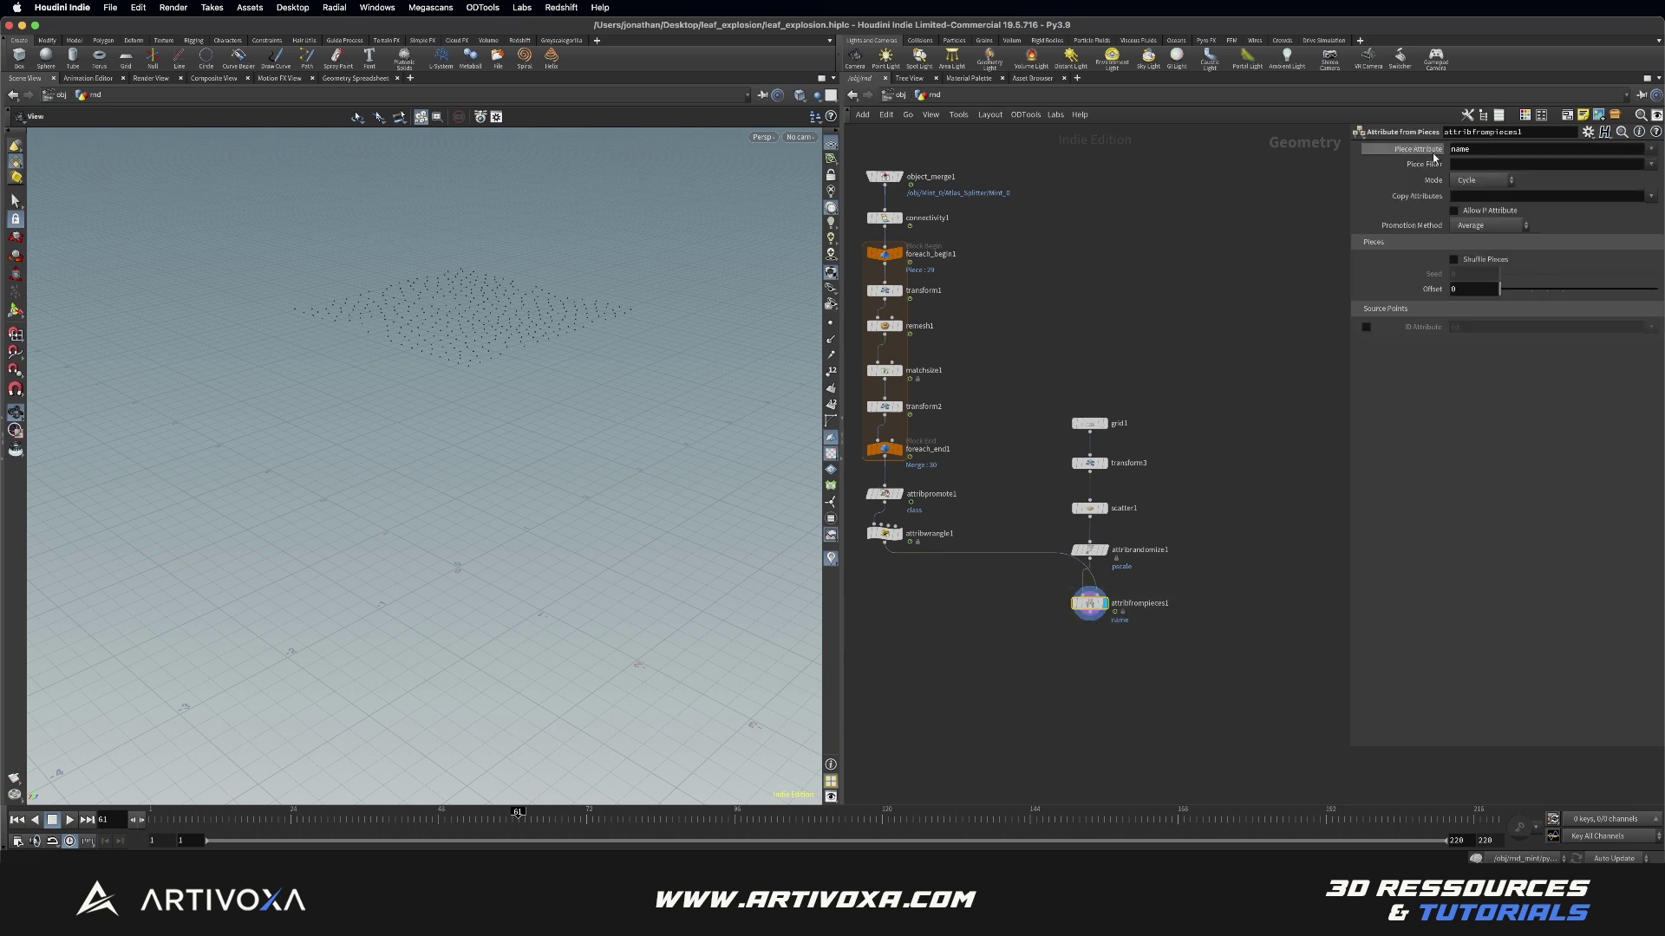
Step: Set attribfrompieces1's Piece Attribute to variant
{"action": "left_click", "coordinate": [1650, 148]}
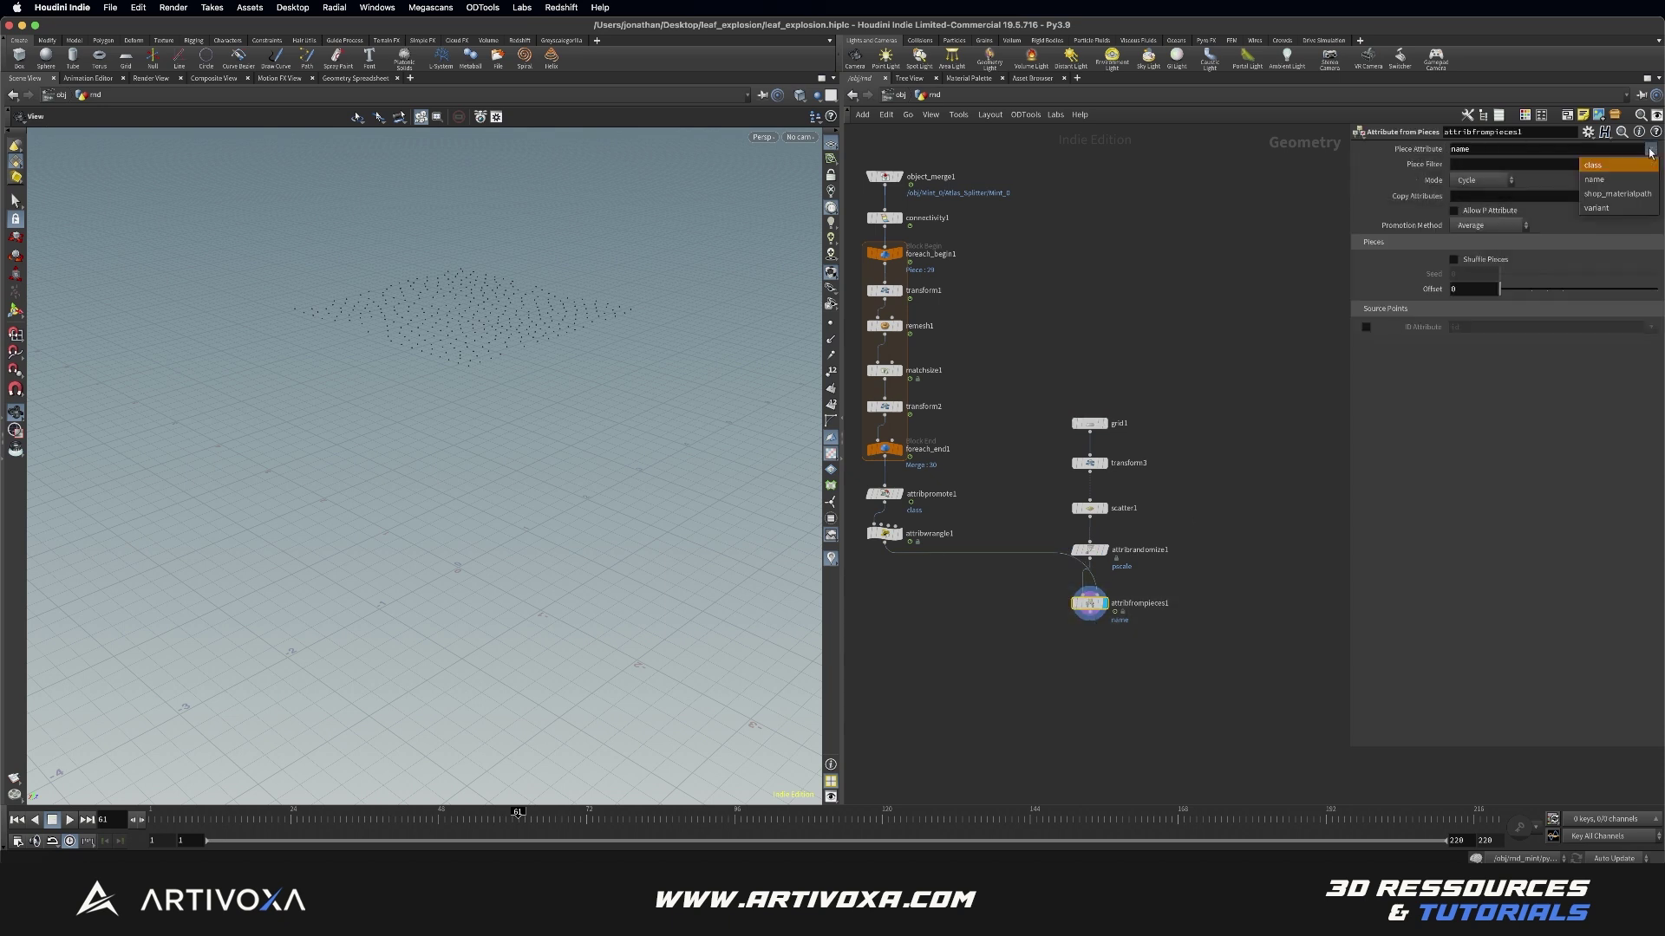
{"action": "left_click", "coordinate": [1615, 193]}
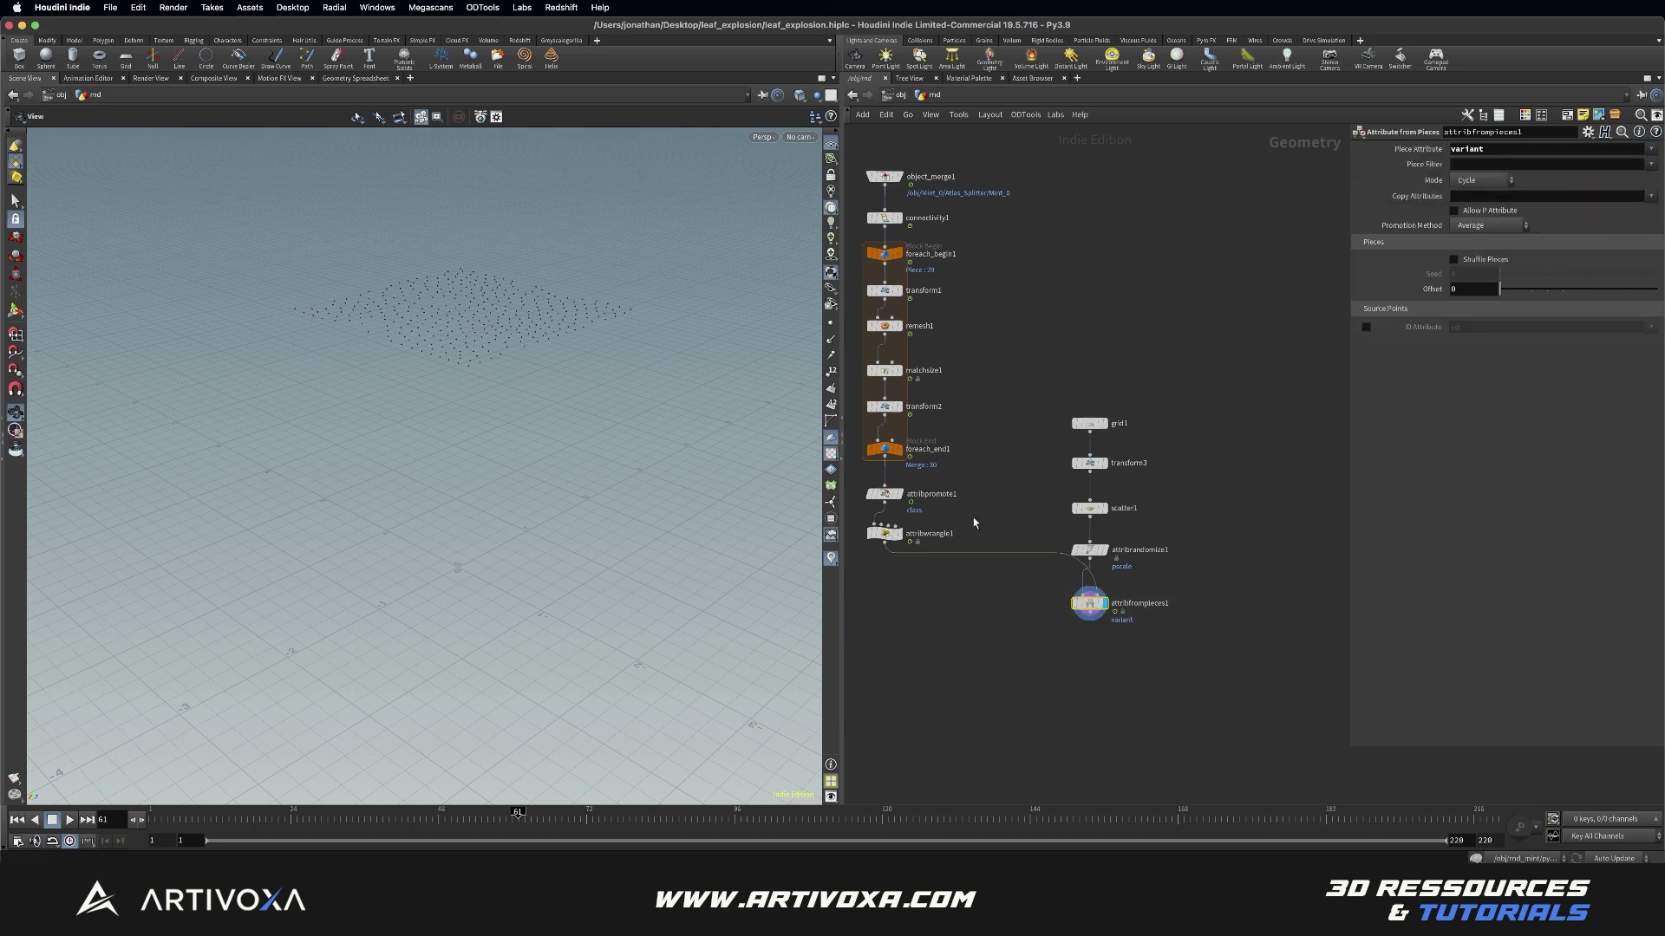
{"action": "left_click_drag", "start_coordinate": [855, 552], "coordinate": [857, 574]}
{"action": "scroll", "coordinate": [1007, 613], "scroll_direction": "down", "scroll_amount": 2}
{"action": "scroll", "coordinate": [1007, 613], "scroll_direction": "left", "scroll_amount": 1}
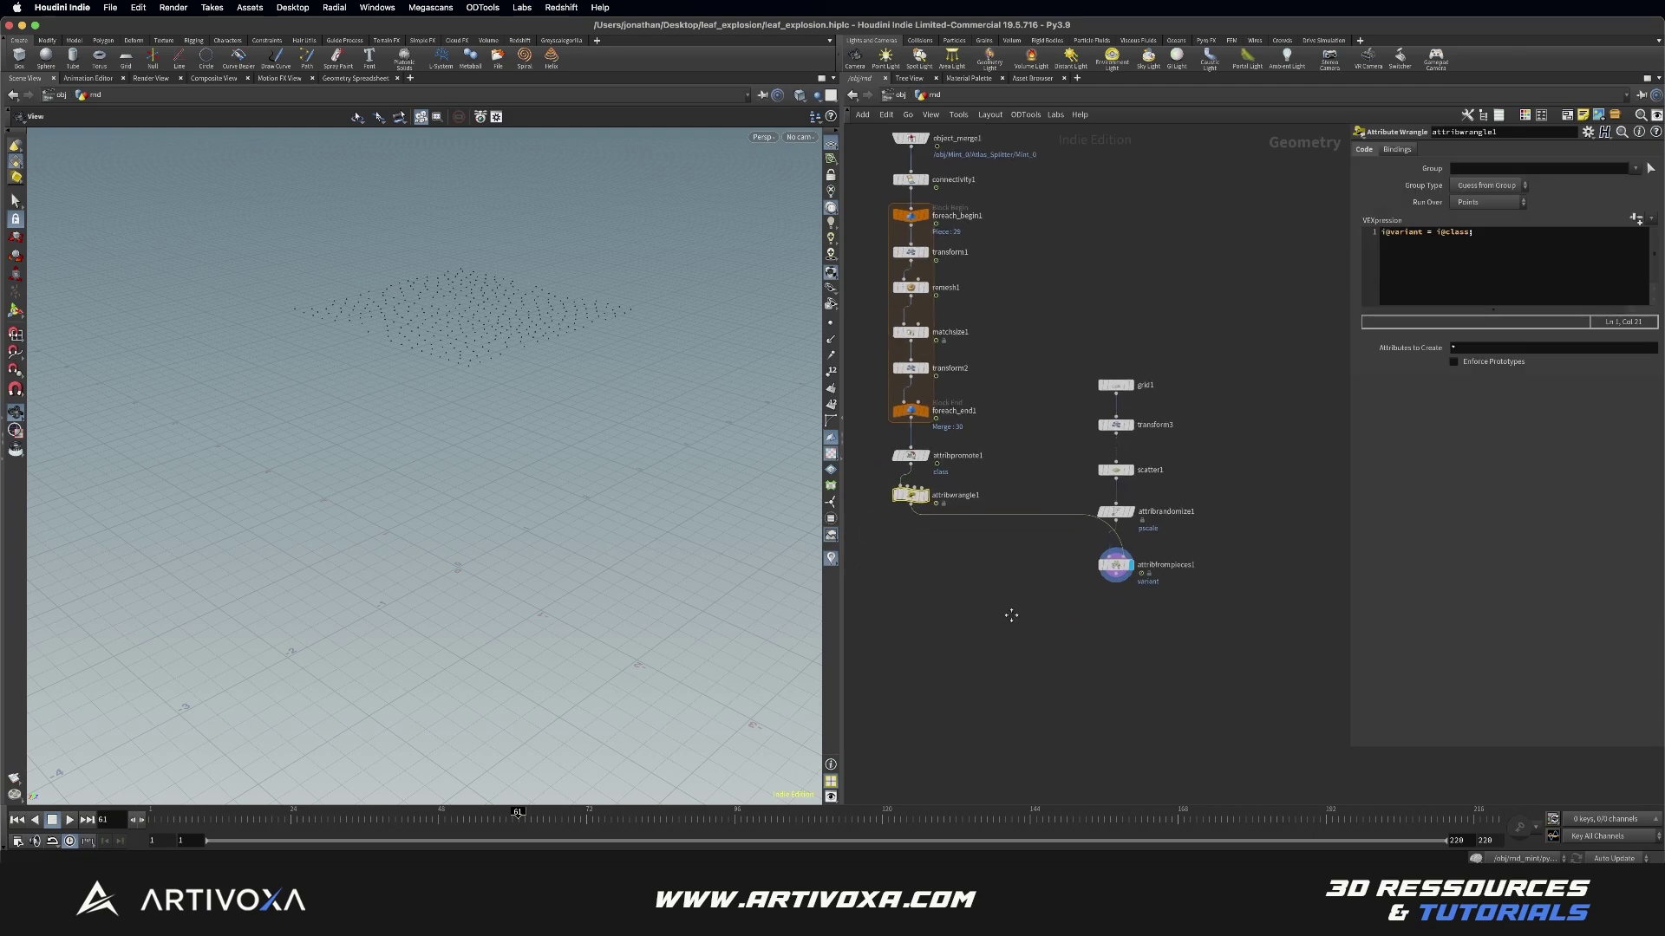
Step: Add copytopoints1 with the leaves as geometry and attribfrompieces1's points as targets
{"action": "key", "text": "Tab"}
{"action": "type", "text": "copy to points"}
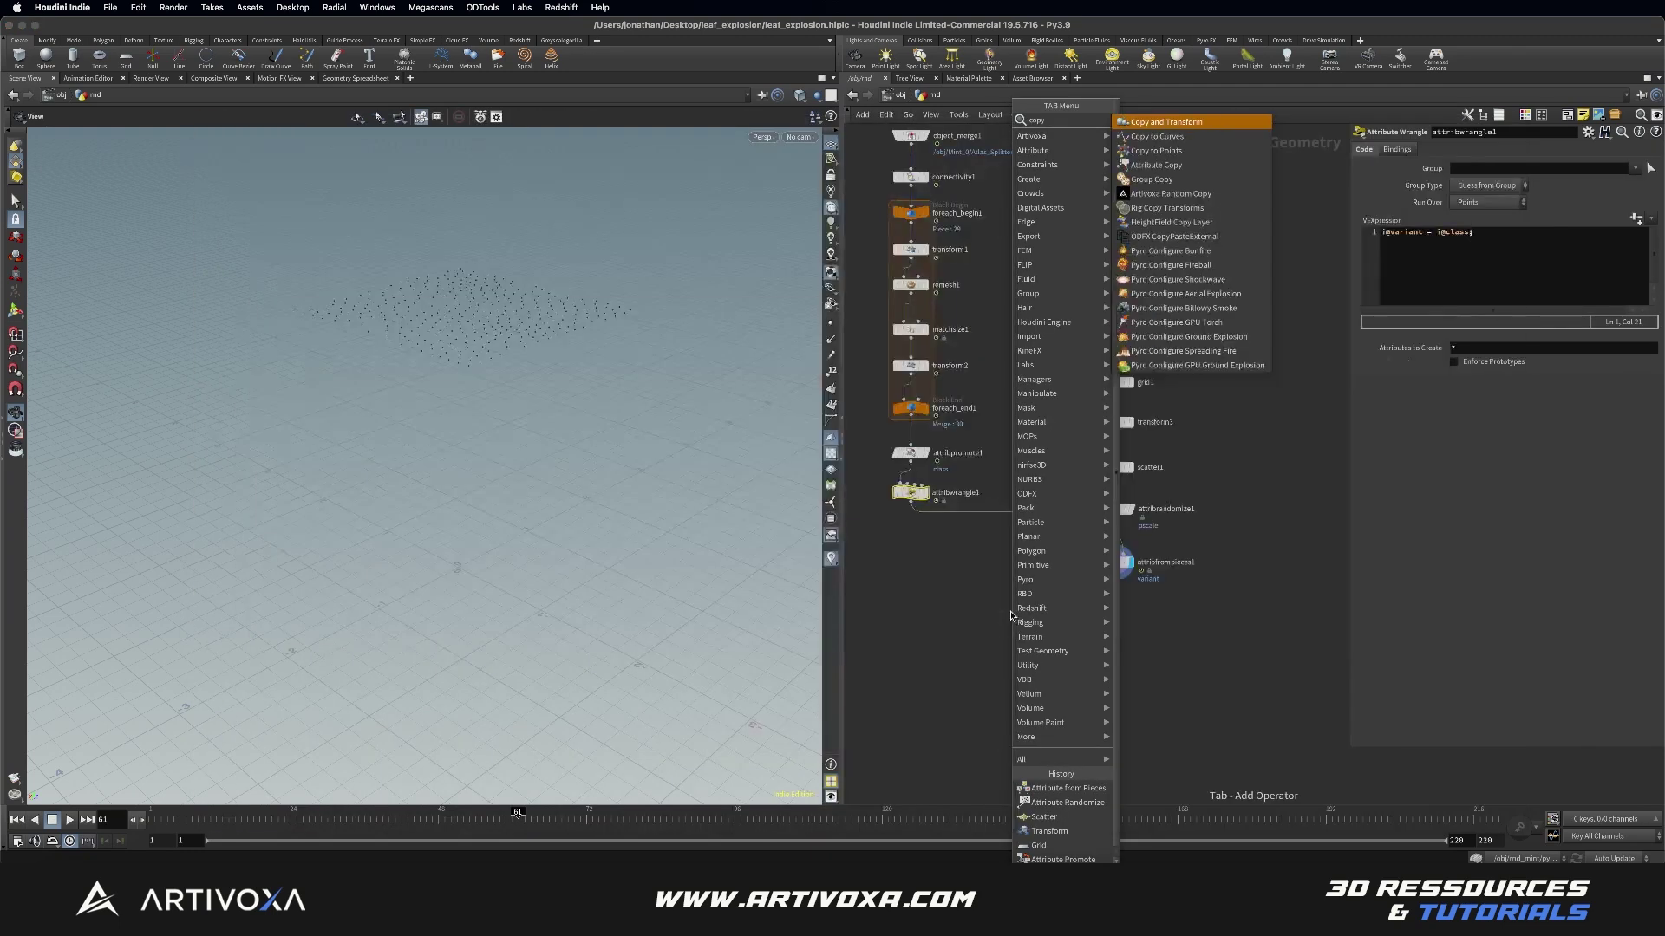
{"action": "key", "text": "Return"}
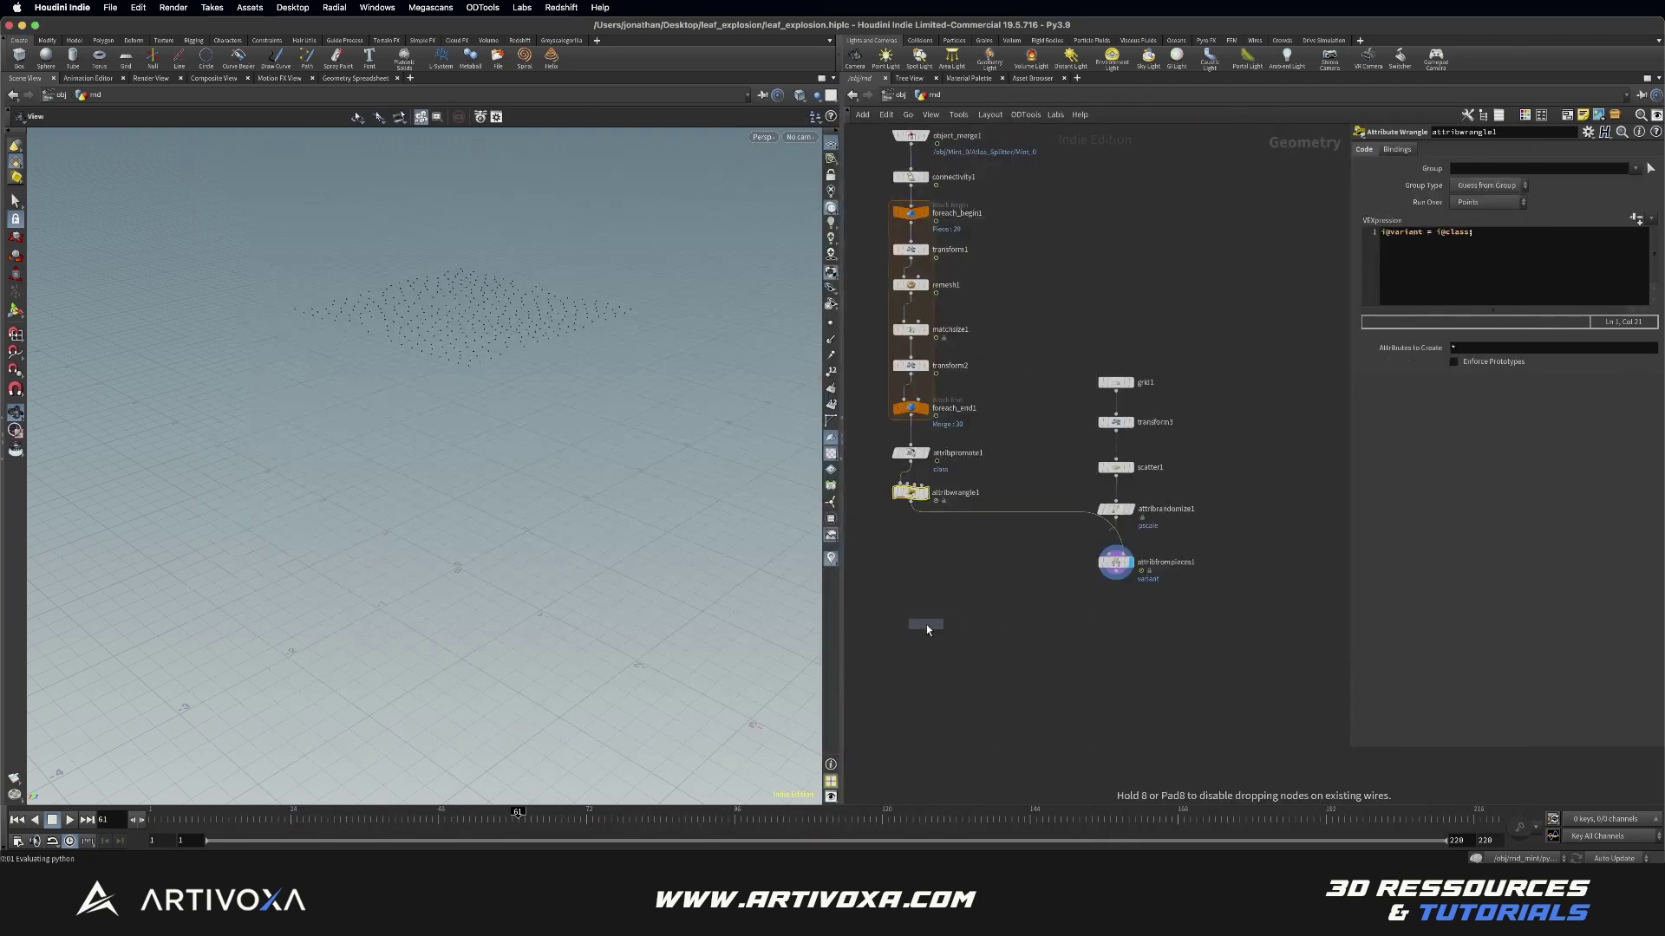
{"action": "left_click", "coordinate": [911, 631]}
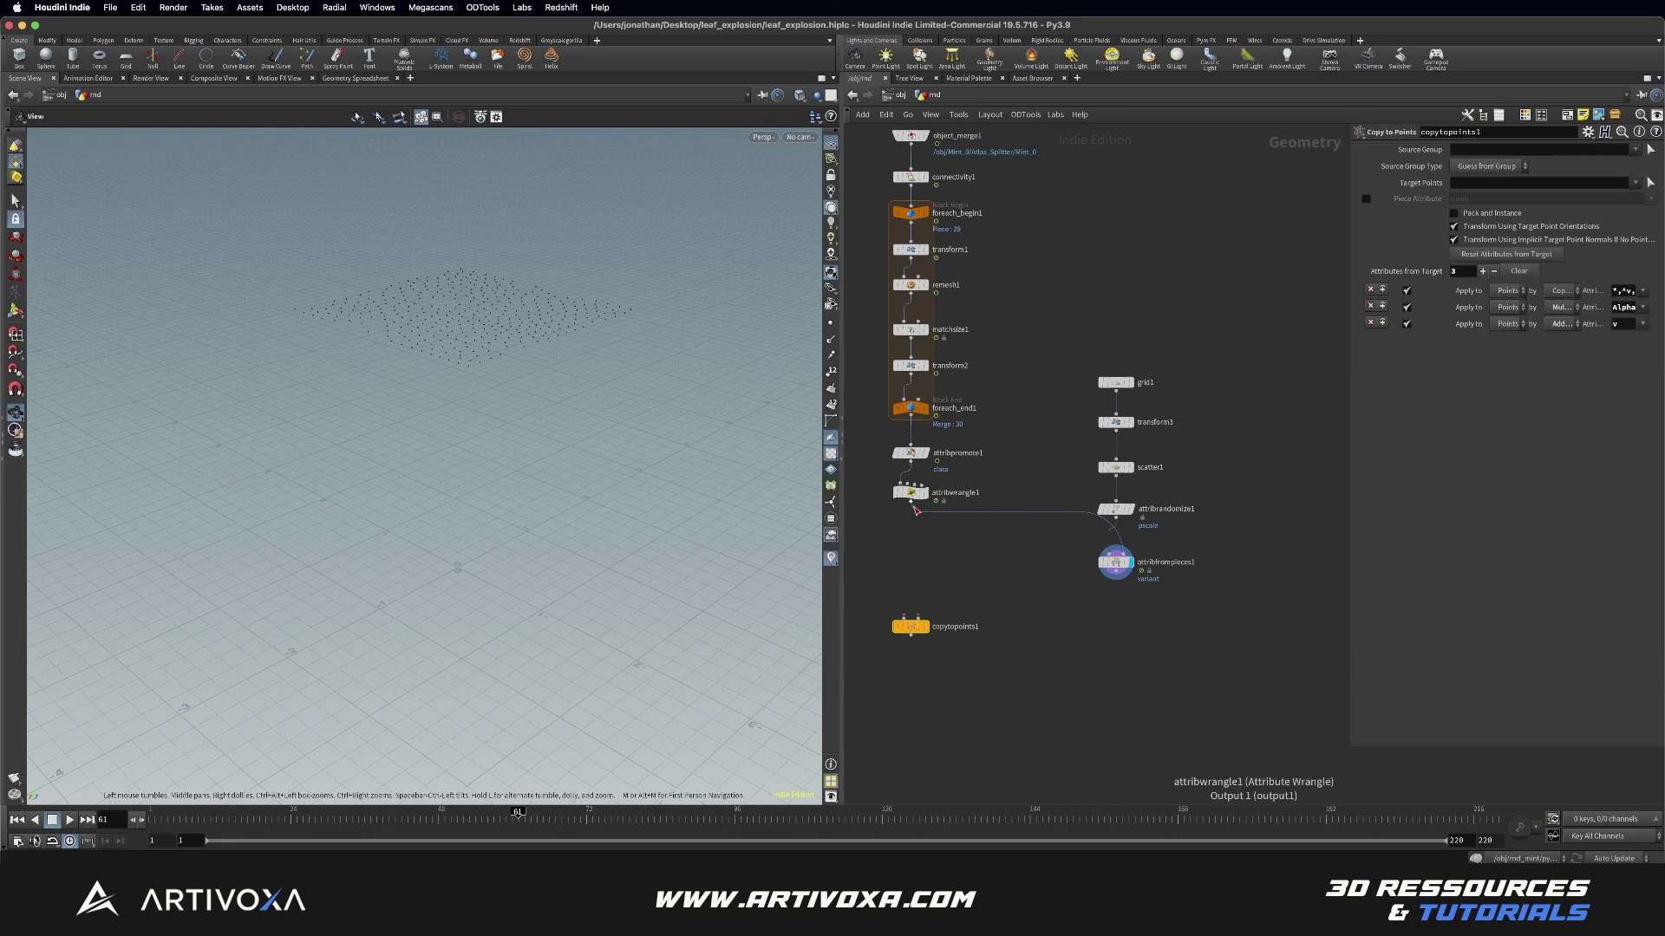
{"action": "left_click_drag", "start_coordinate": [912, 507], "coordinate": [906, 532]}
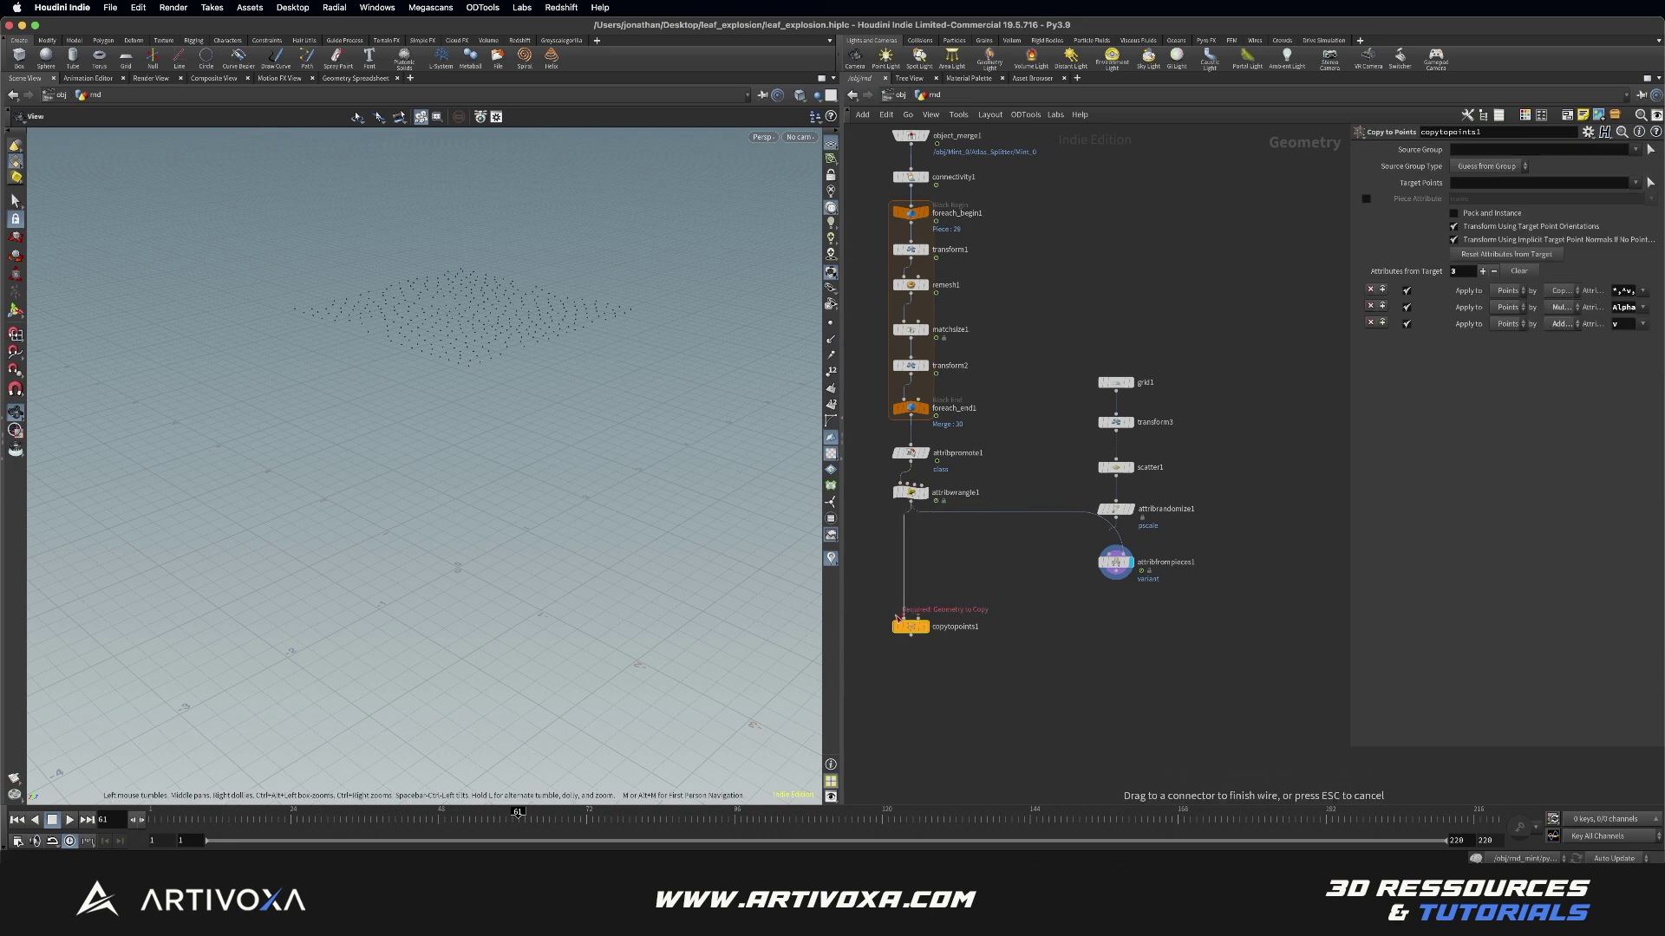
{"action": "left_click_drag", "start_coordinate": [898, 618], "coordinate": [898, 620]}
{"action": "left_click_drag", "start_coordinate": [1116, 579], "coordinate": [942, 609]}
Step: Insert a color1 node between attribwrangle1 and copytopoints1
{"action": "left_click_drag", "start_coordinate": [911, 464], "coordinate": [912, 531]}
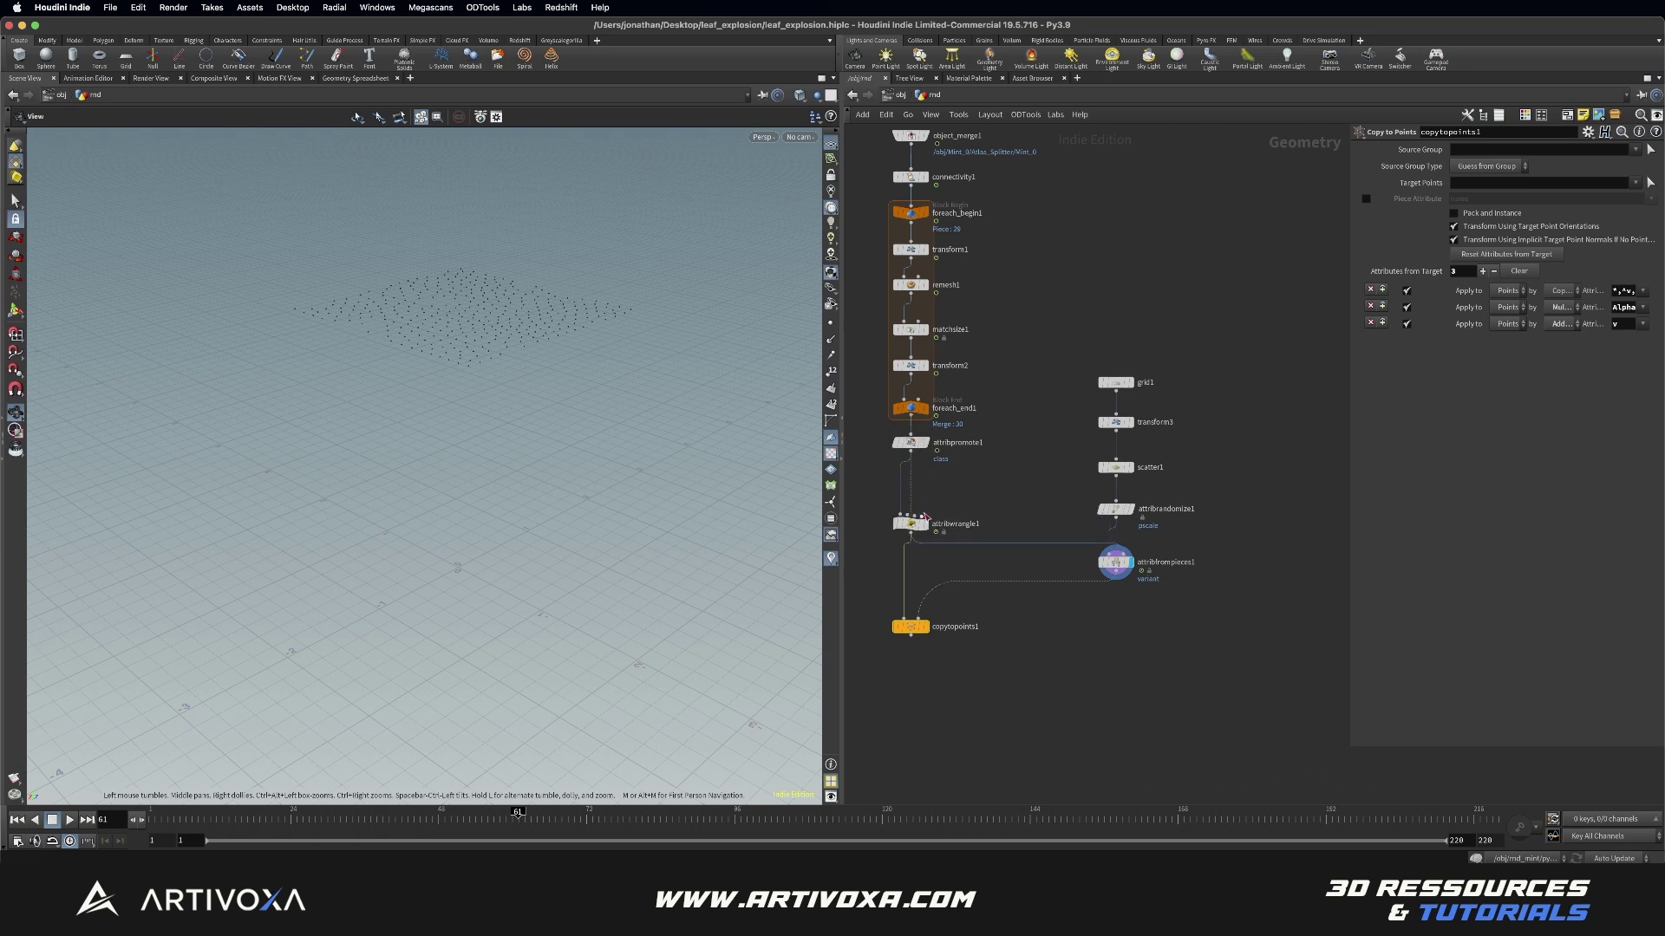
{"action": "key", "text": "Tab"}
{"action": "key", "text": "Escape"}
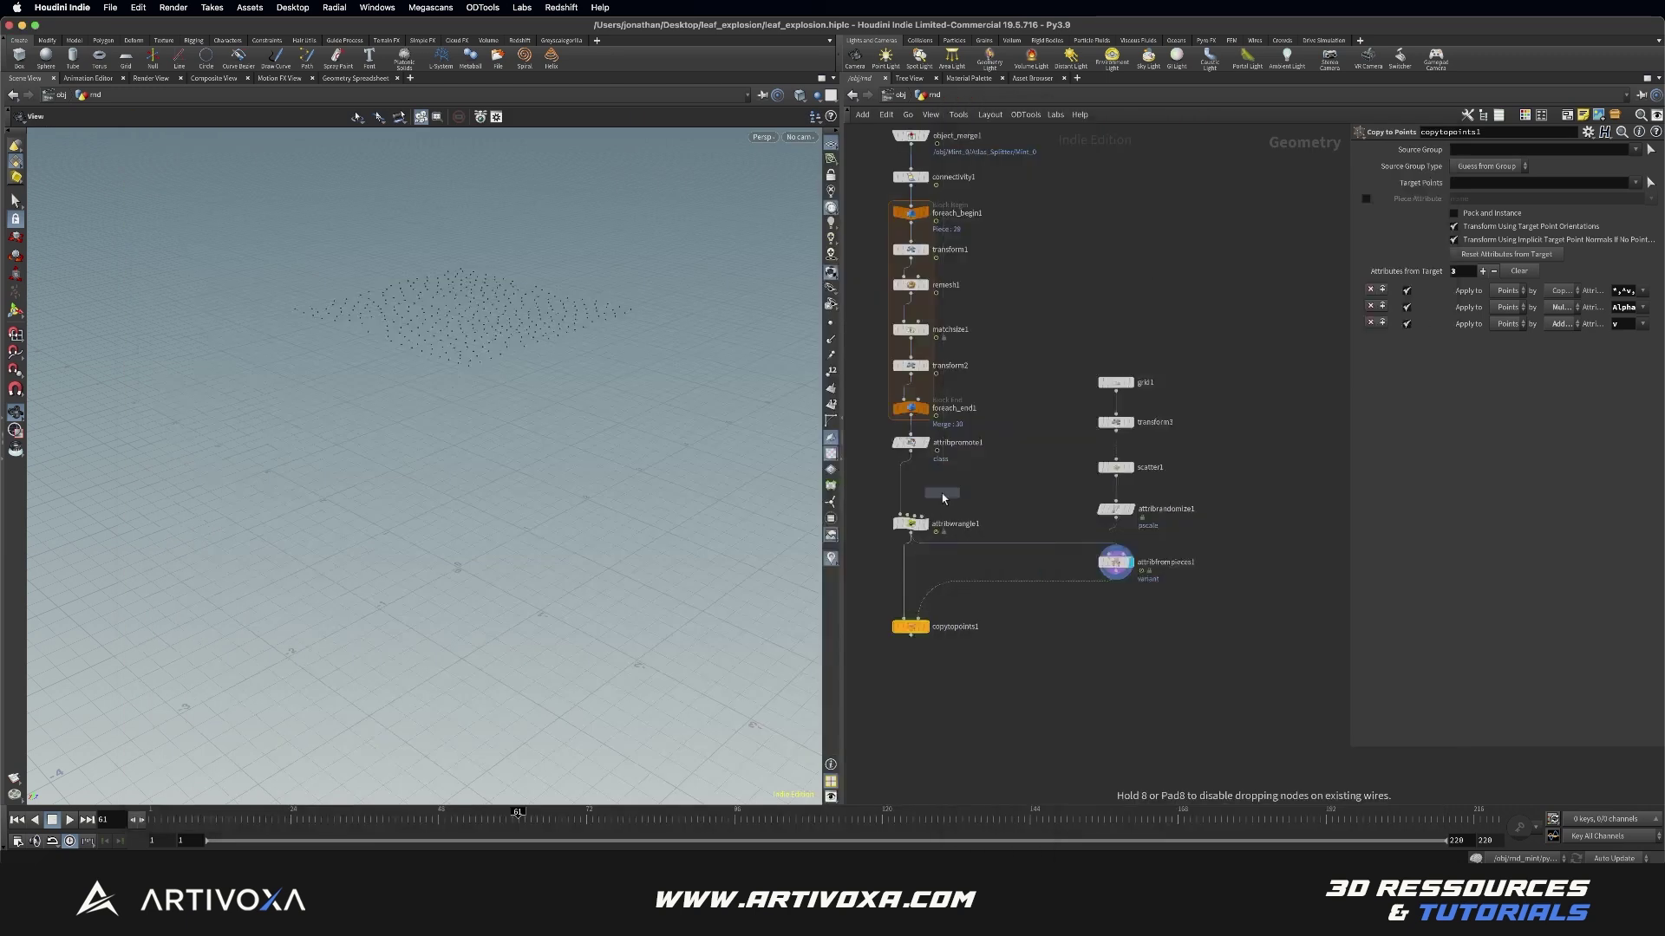
{"action": "left_click", "coordinate": [941, 493]}
{"action": "left_click_drag", "start_coordinate": [941, 492], "coordinate": [1005, 489]}
{"action": "left_click_drag", "start_coordinate": [911, 524], "coordinate": [1121, 552]}
{"action": "left_click_drag", "start_coordinate": [929, 532], "coordinate": [915, 520]}
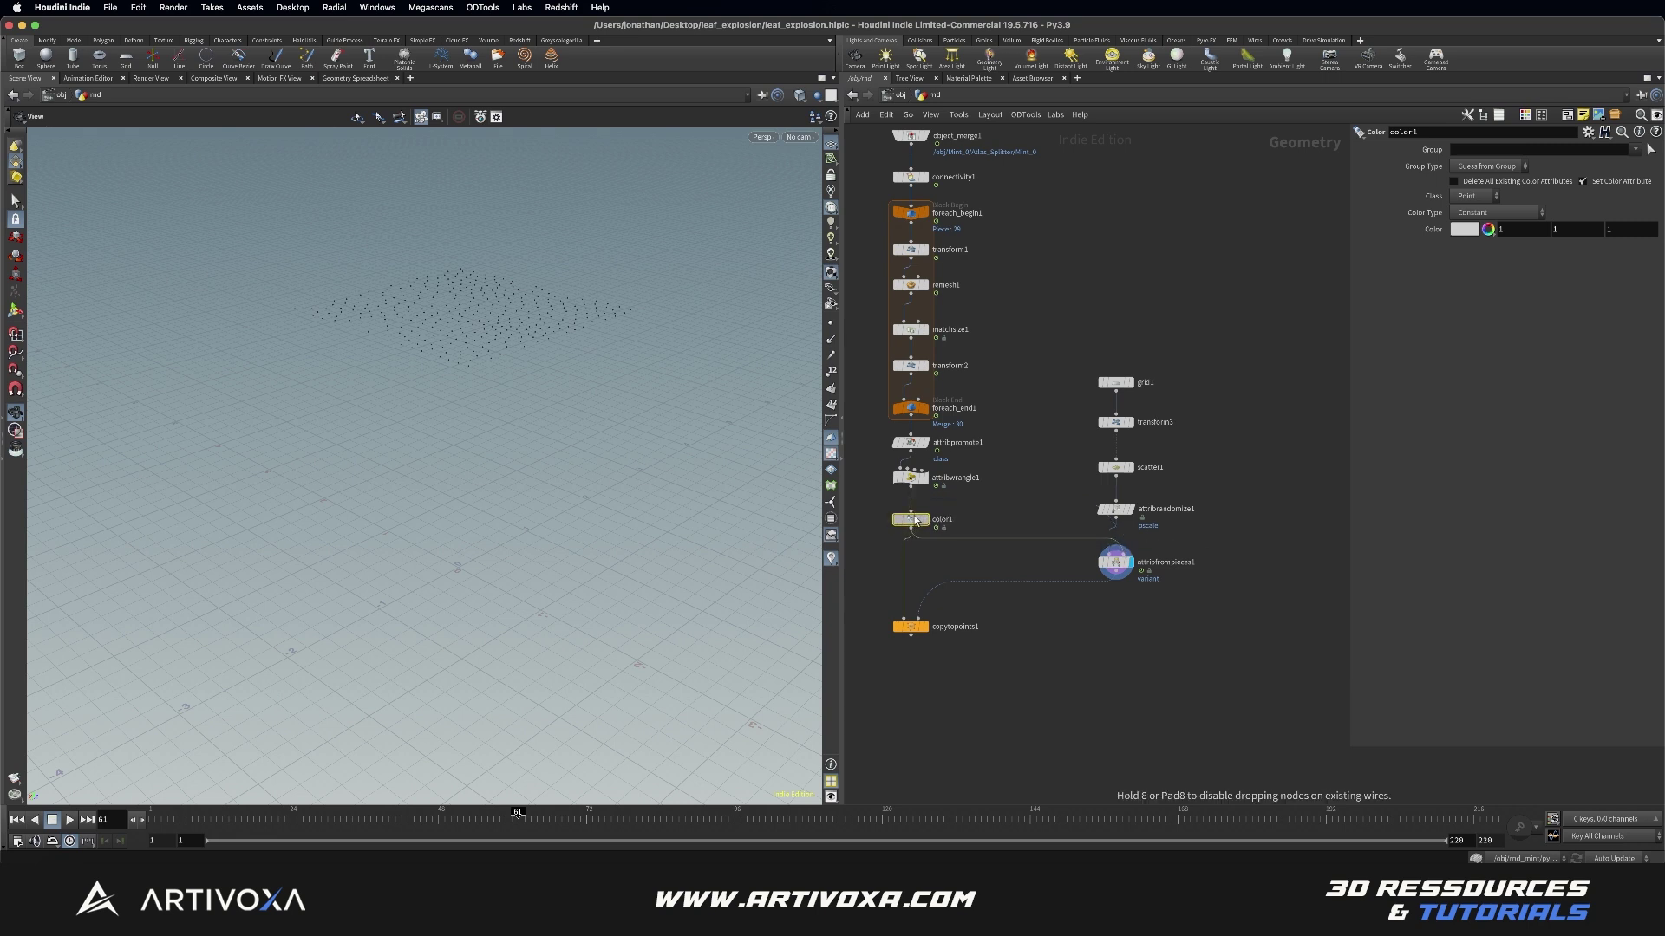
Step: Colour leaves Random from Attribute by variant, display copytopoints1 at frame 1, and enable Piece Attribute
{"action": "left_click", "coordinate": [1478, 212]}
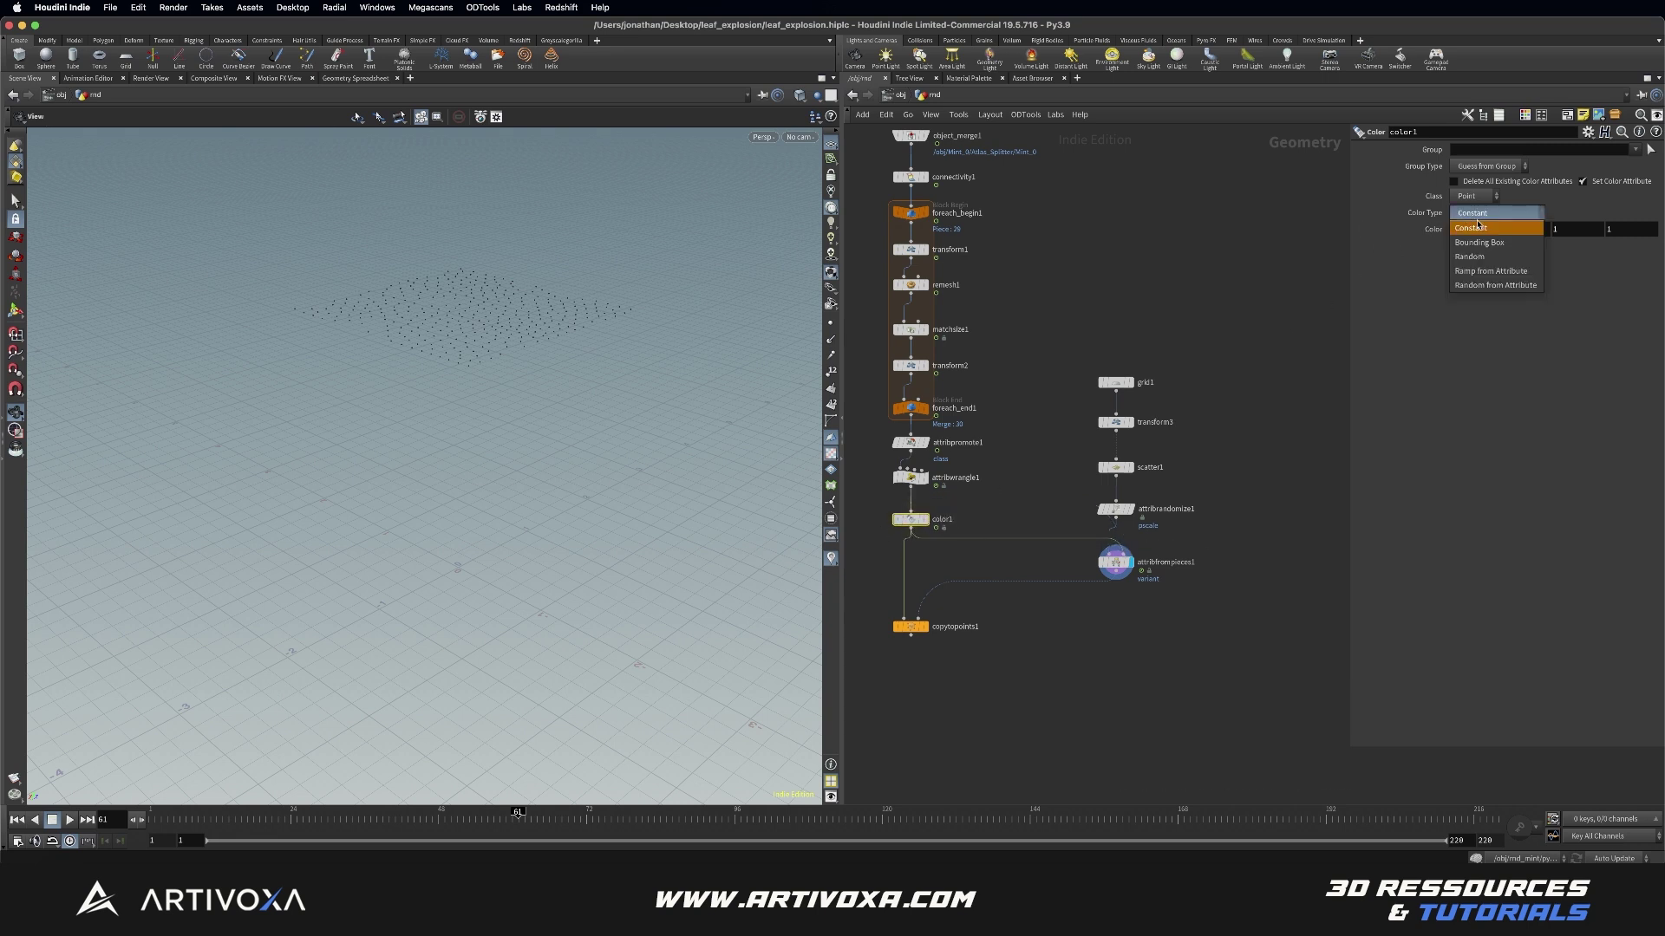
{"action": "left_click", "coordinate": [1486, 286]}
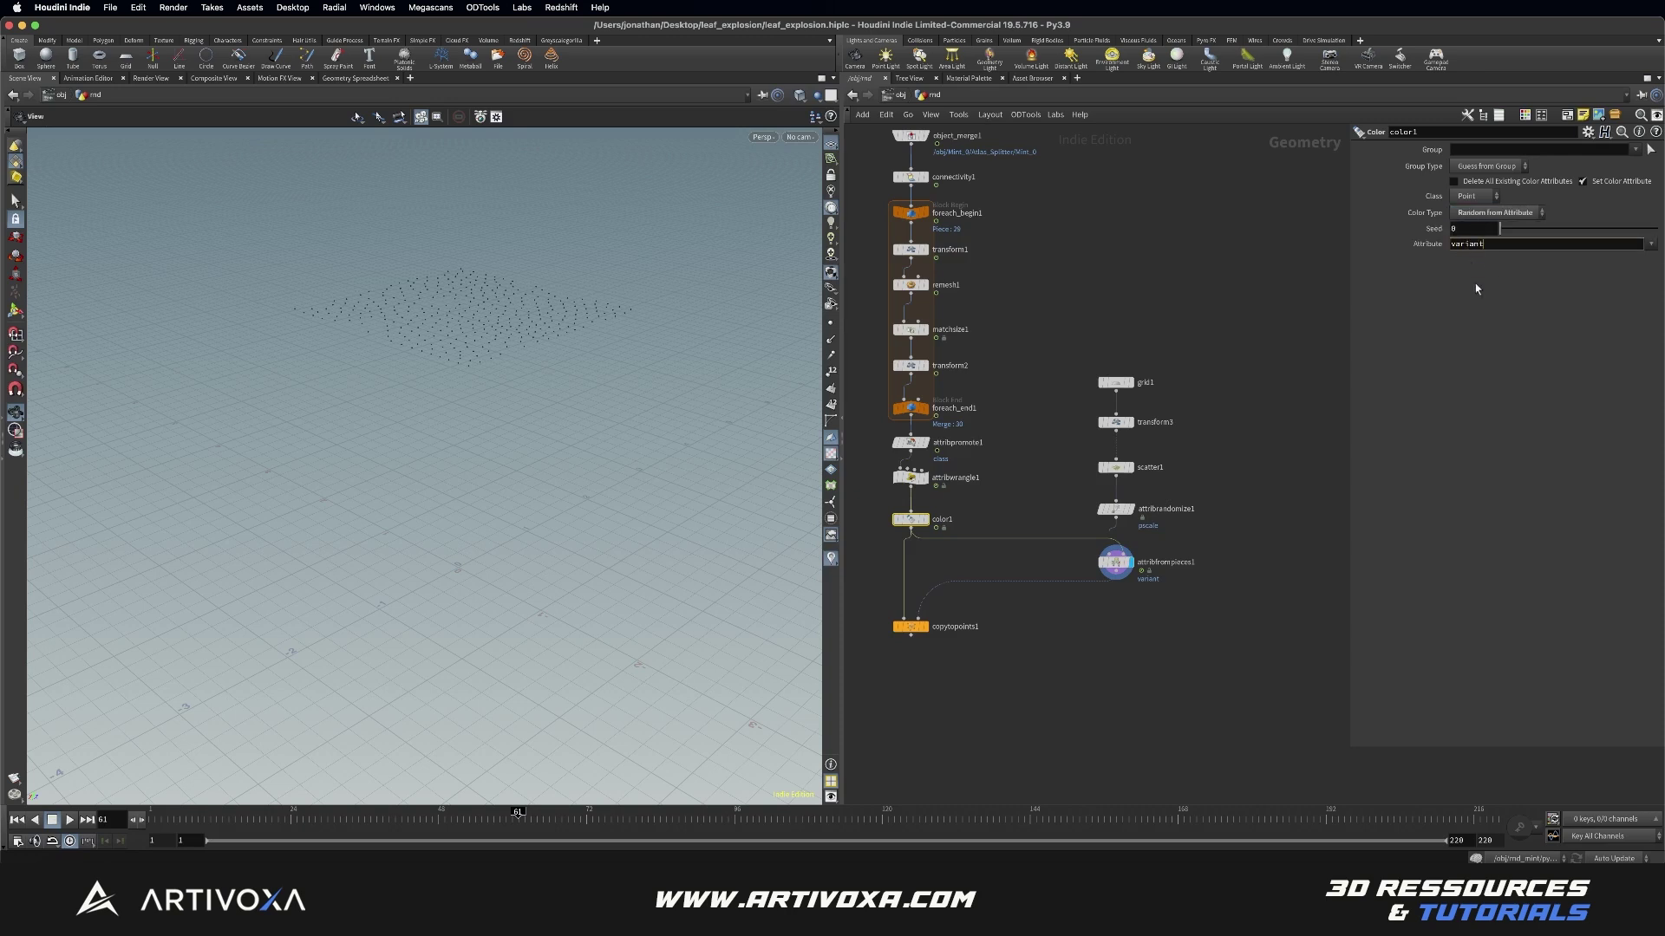
{"action": "left_click", "coordinate": [907, 652]}
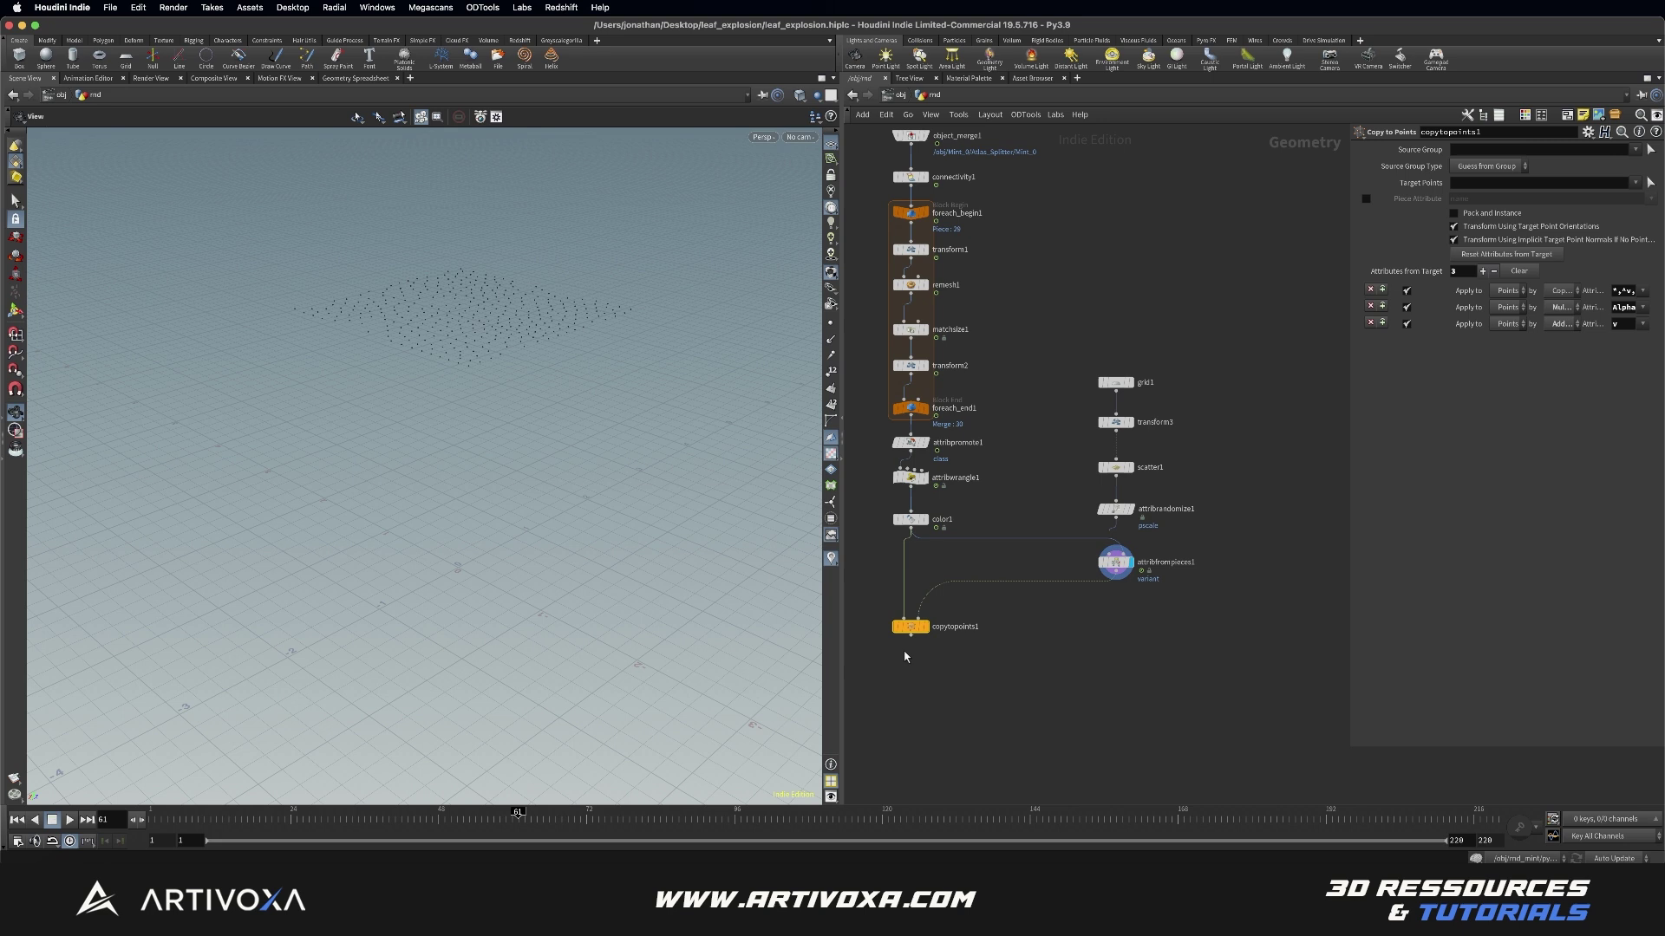
{"action": "left_click", "coordinate": [152, 815]}
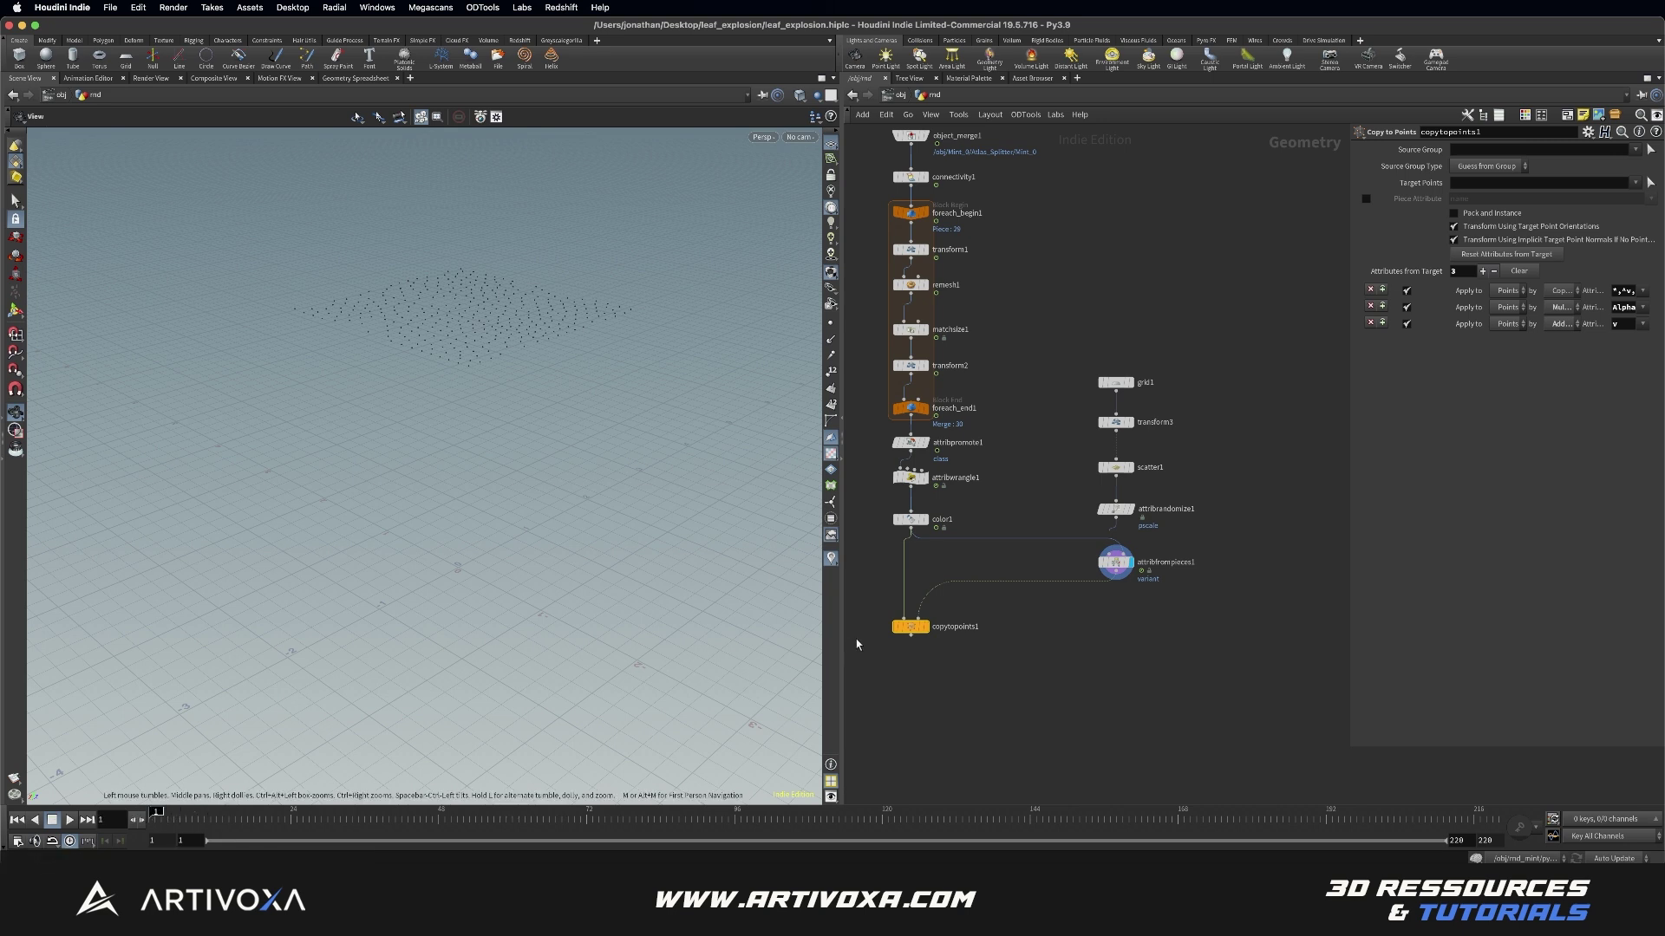
{"action": "left_click", "coordinate": [924, 626]}
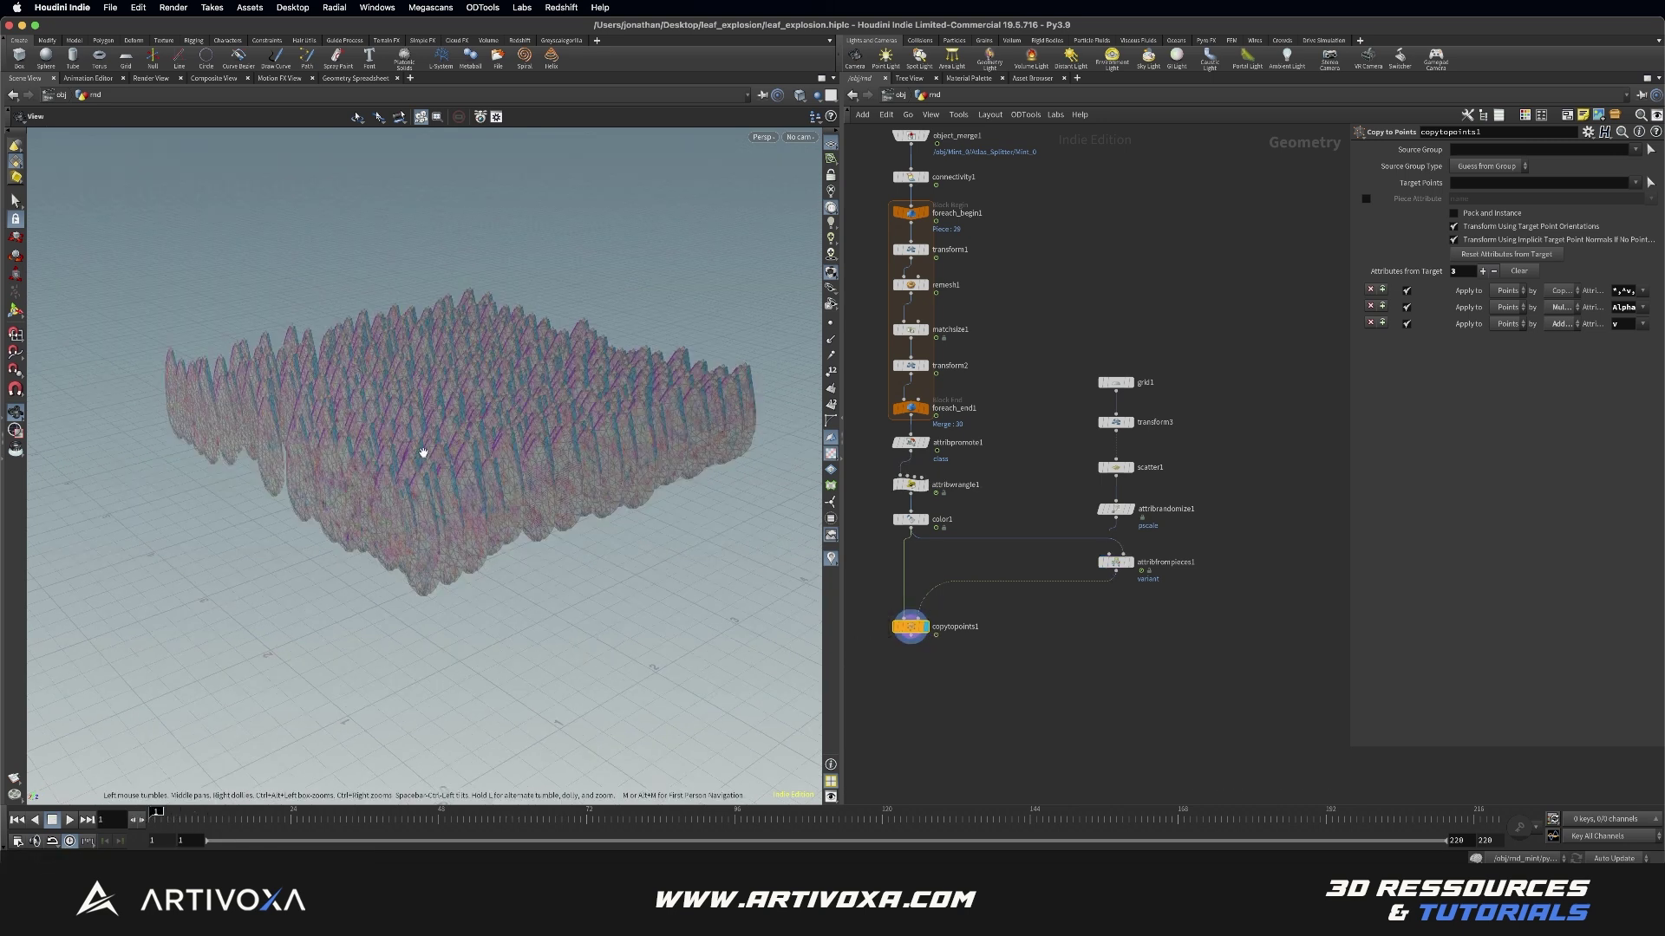
{"action": "mouse_move", "coordinate": [456, 474]}
{"action": "left_mouse_down"}
{"action": "mouse_move", "coordinate": [419, 465]}
{"action": "mouse_move", "coordinate": [449, 474]}
{"action": "left_mouse_up"}
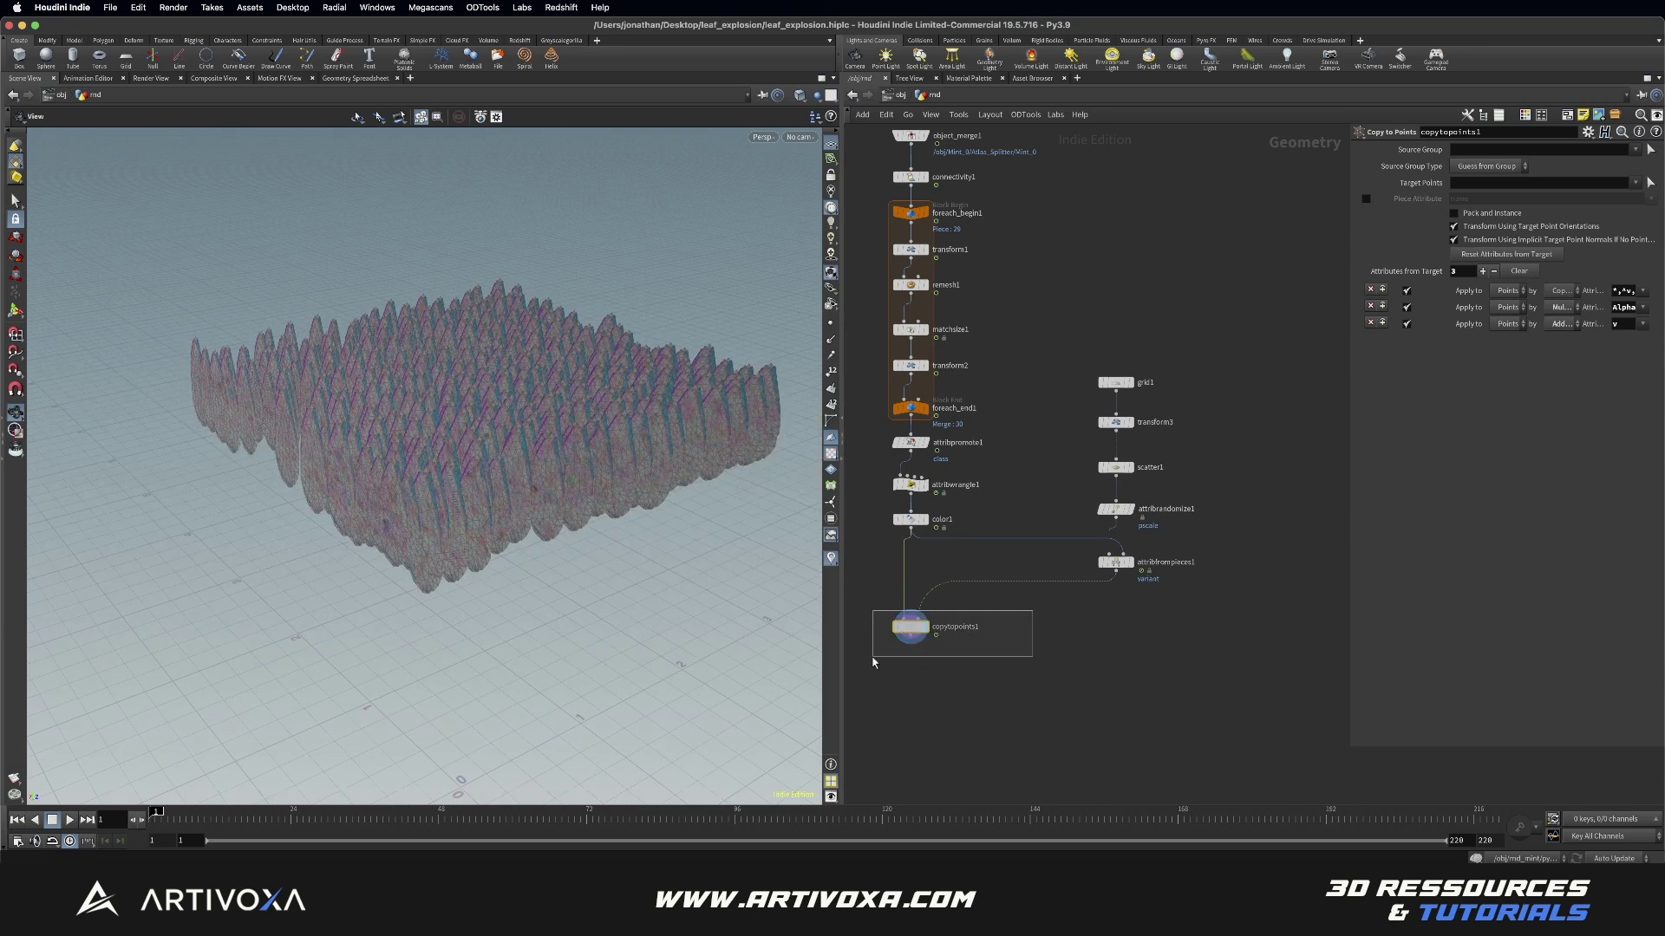
{"action": "left_click", "coordinate": [1367, 199]}
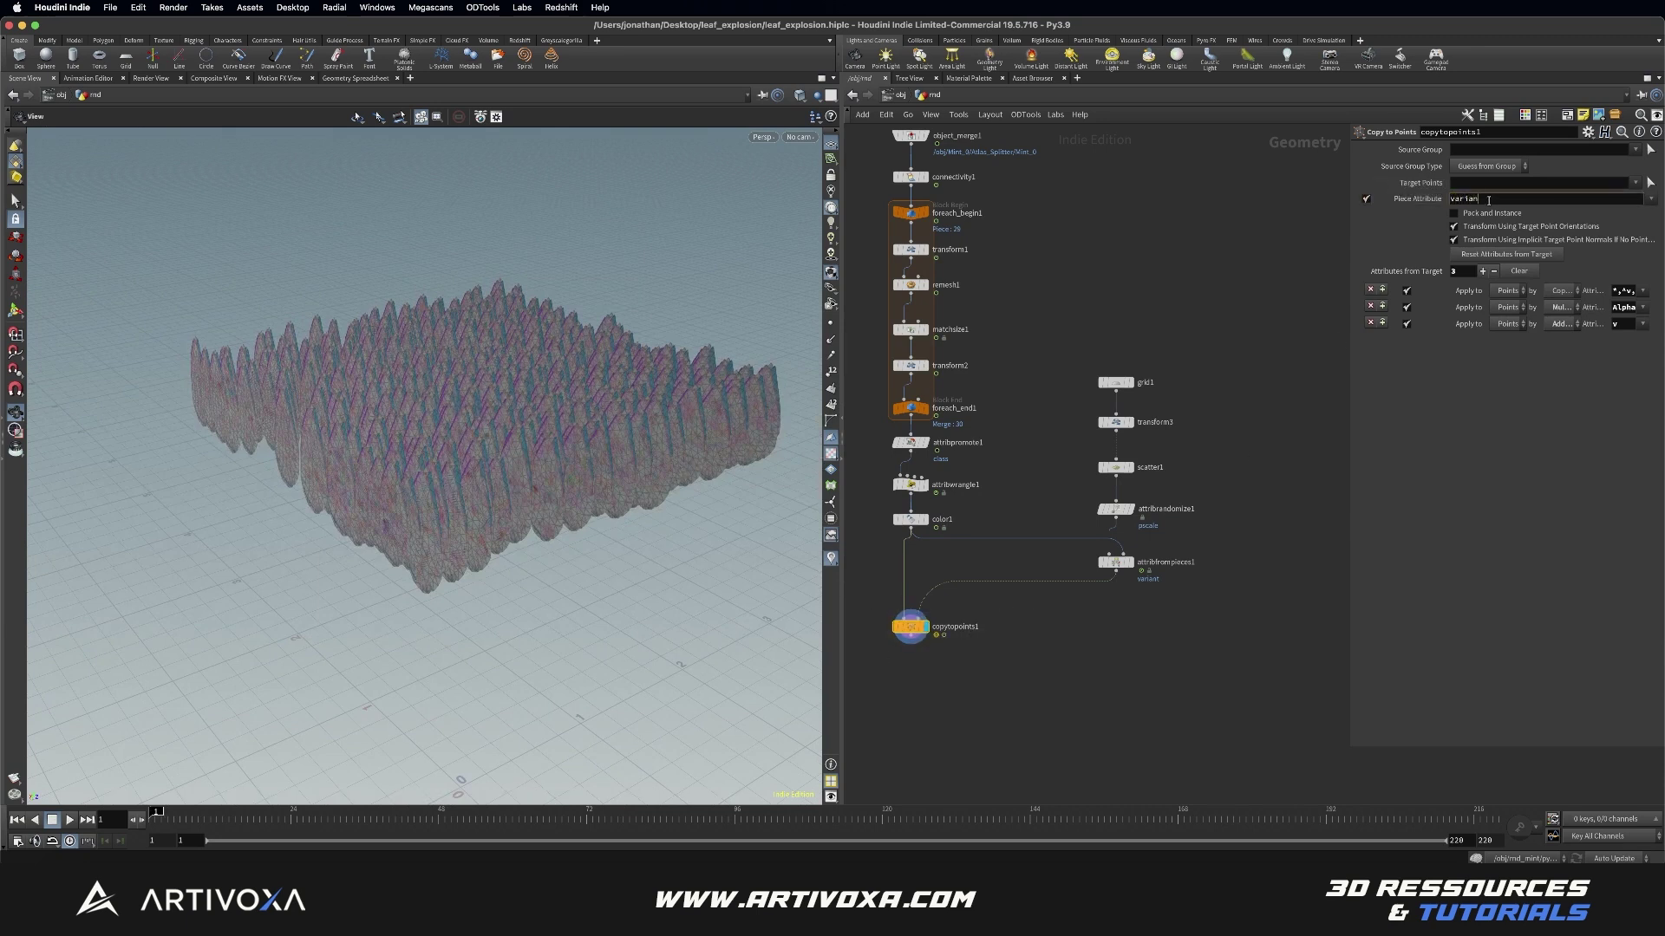
Step: Commit variant as copytopoints1's Piece Attribute so each point gets one leaf variant
{"action": "key", "text": "Return"}
{"action": "left_click_drag", "start_coordinate": [521, 416], "coordinate": [546, 459]}
{"action": "left_click", "coordinate": [1118, 467]}
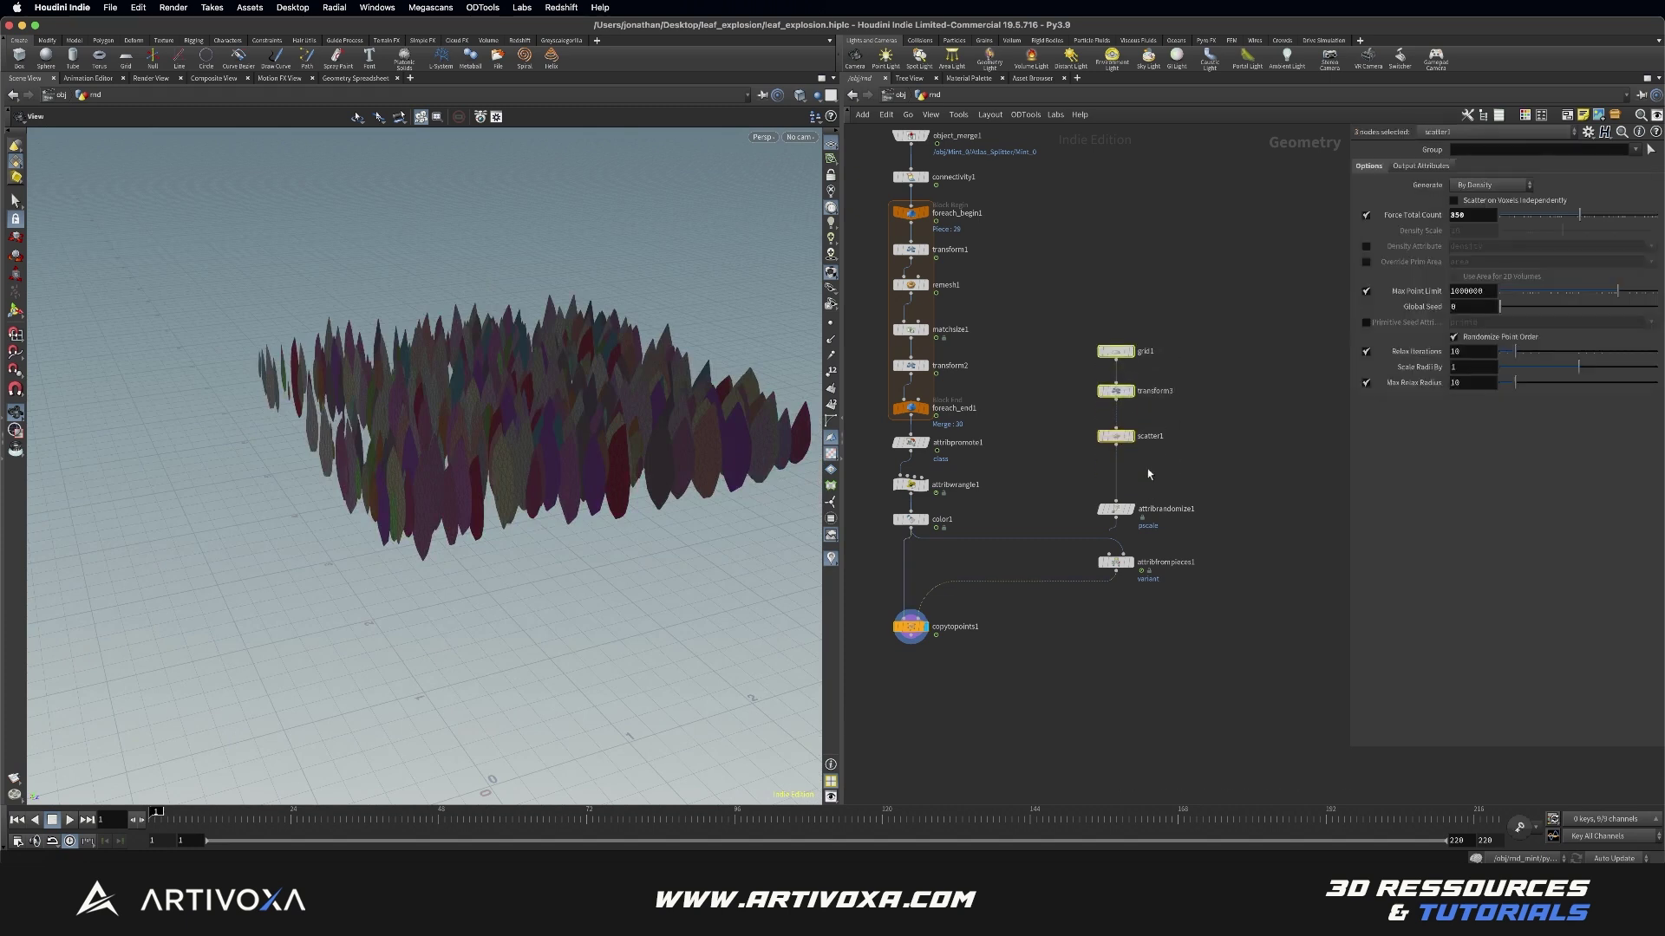
{"action": "key", "text": "Tab"}
Step: Insert a Point Jitter after scatter1 with zero third-axis jitter and scale 0.39
{"action": "type", "text": "point"}
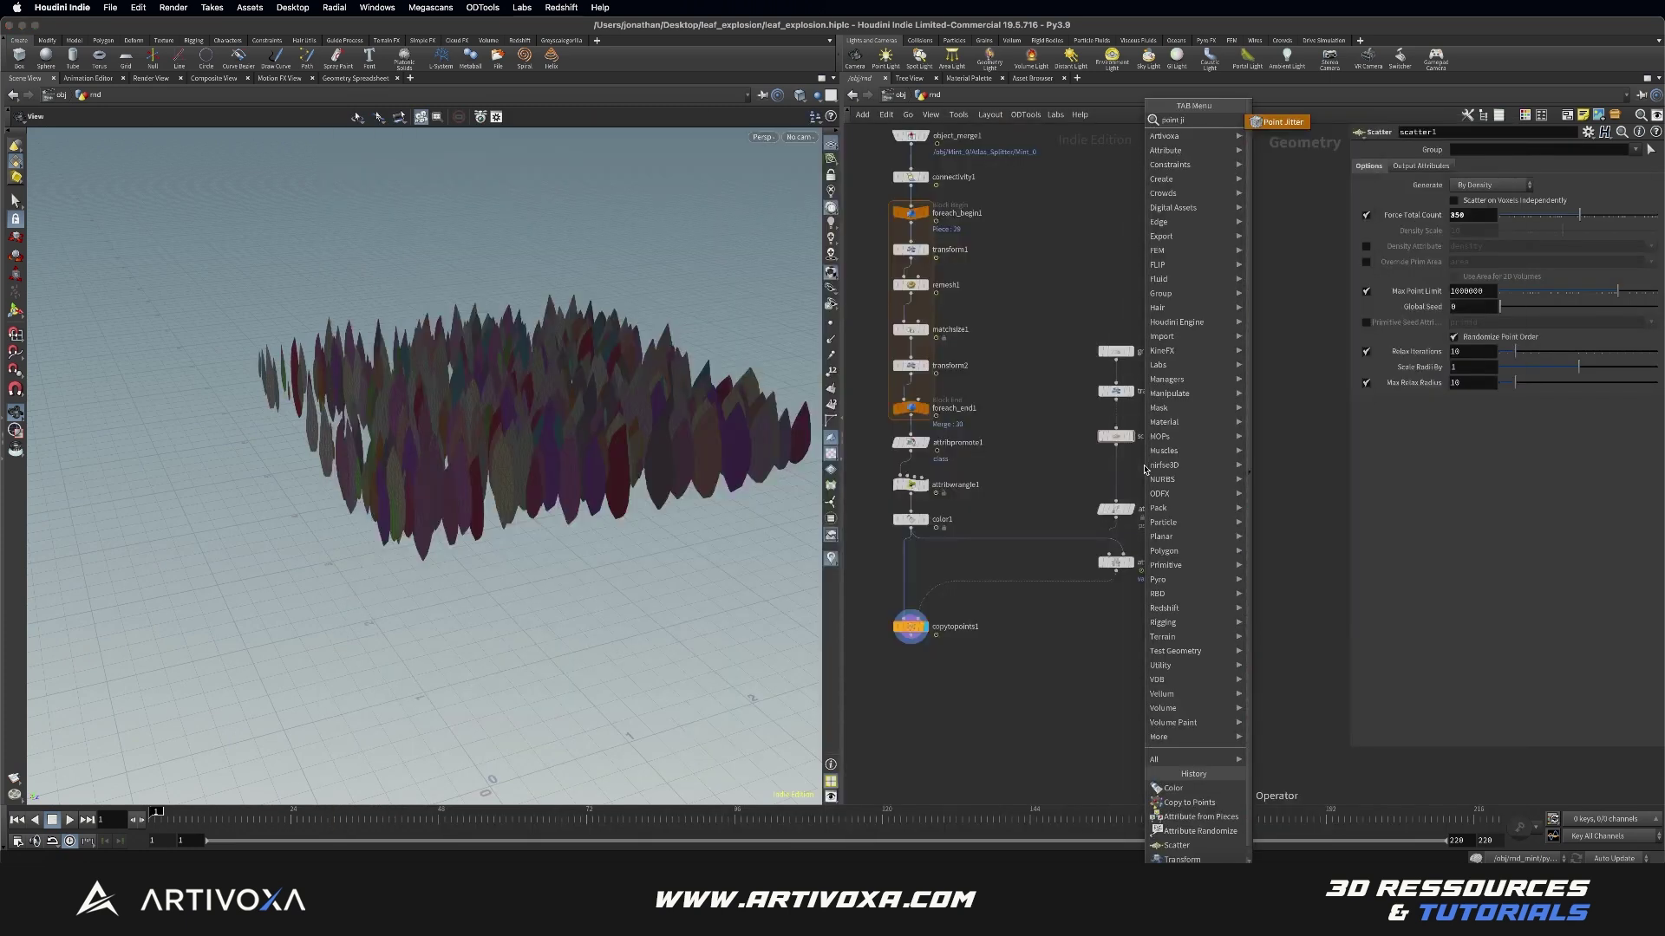
{"action": "key", "text": "Return"}
{"action": "left_click", "coordinate": [1117, 473]}
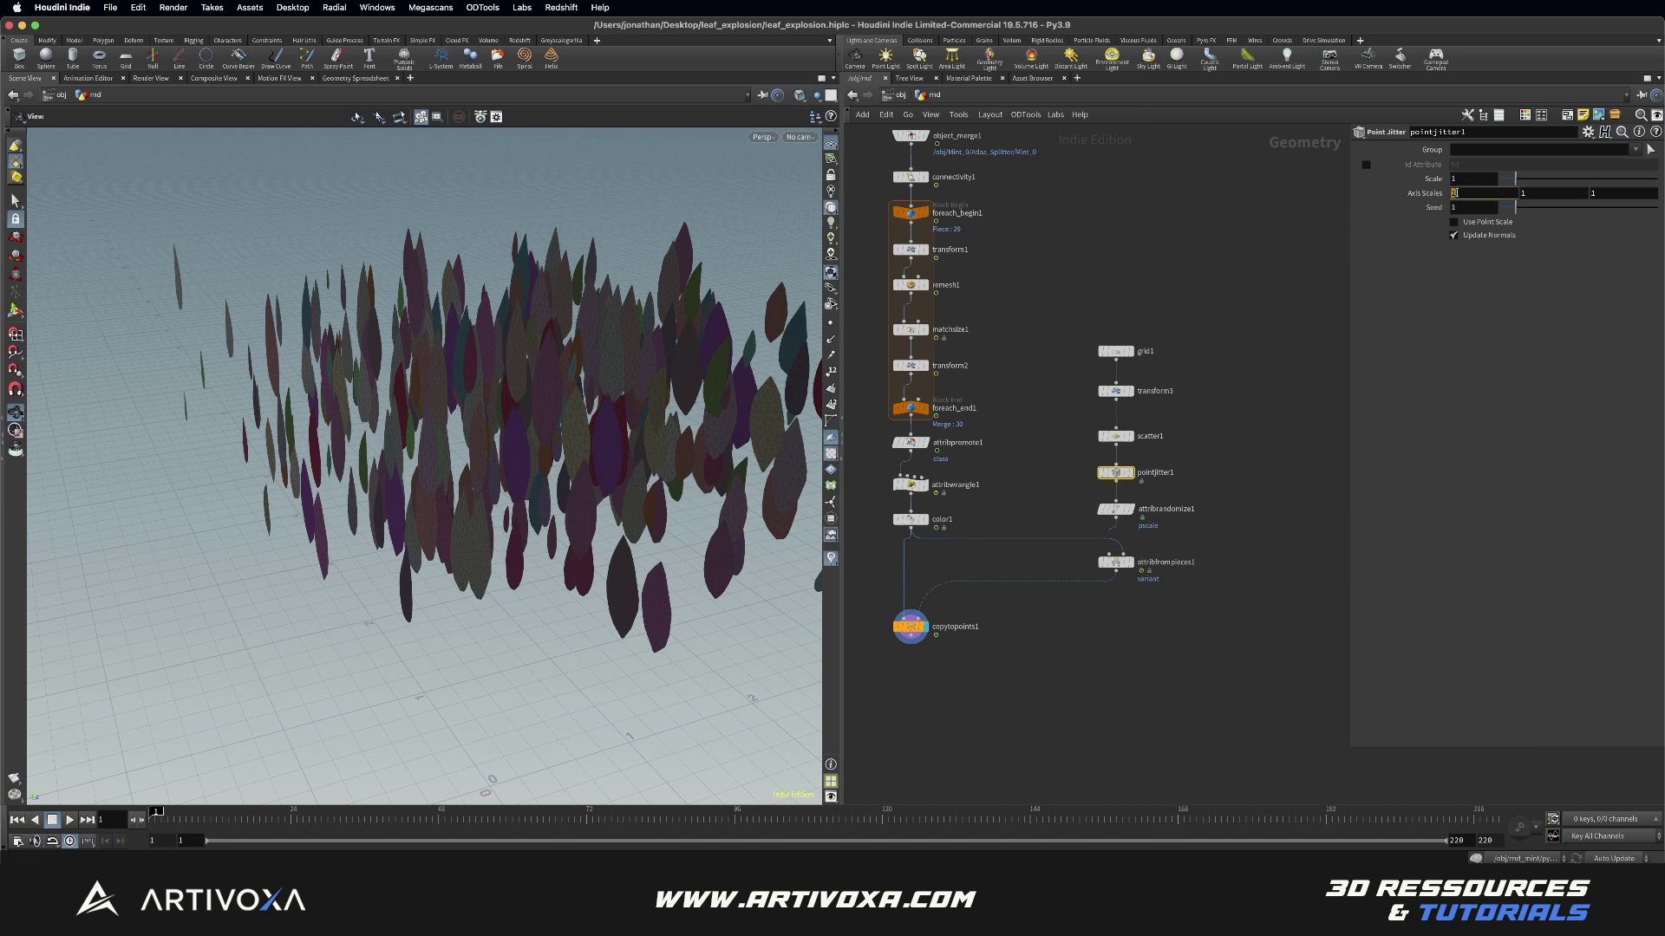
{"action": "double_click", "coordinate": [1611, 192]}
{"action": "type", "text": "0"}
{"action": "key", "text": "Return"}
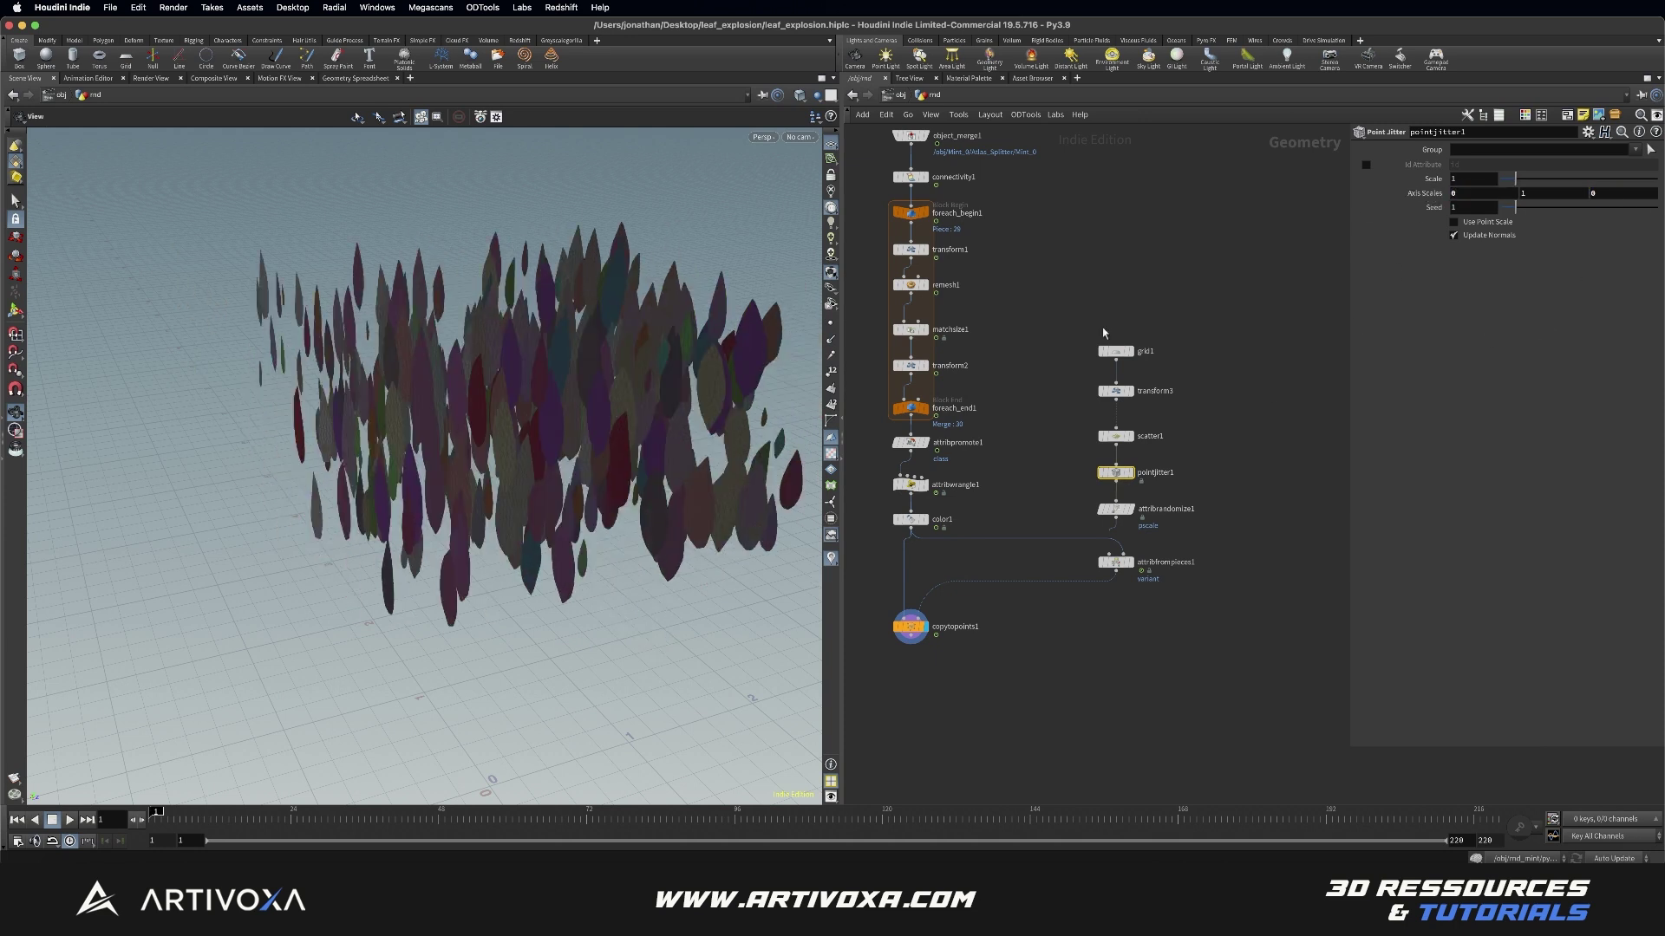
{"action": "left_click_drag", "start_coordinate": [537, 382], "coordinate": [583, 373]}
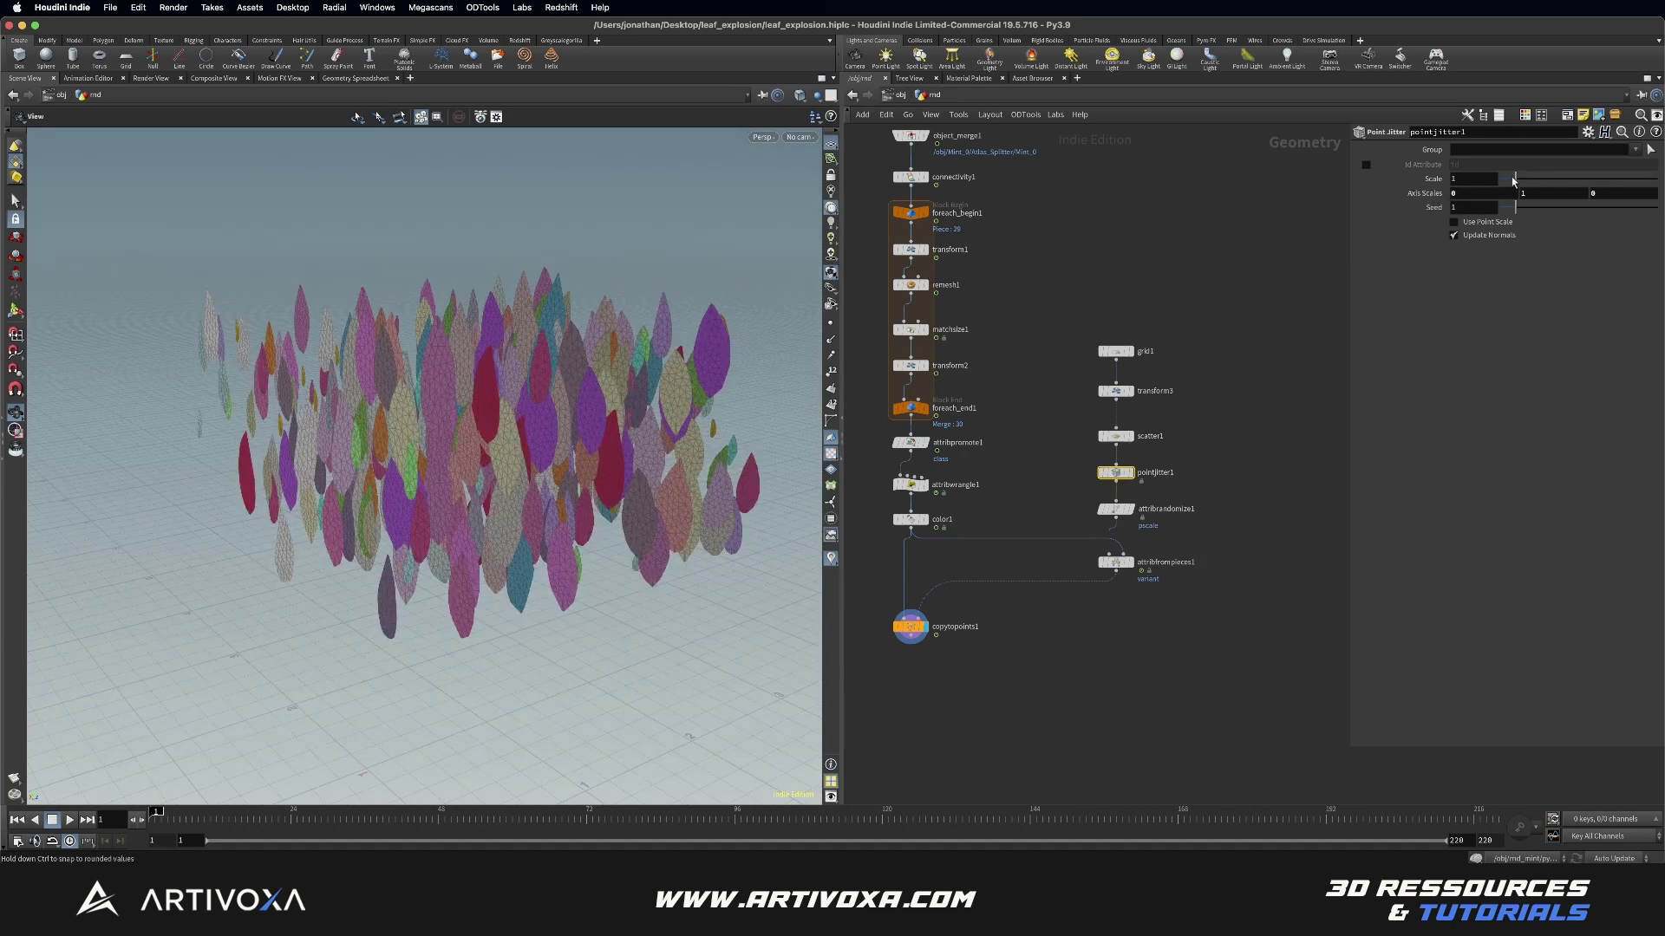
{"action": "left_click_drag", "start_coordinate": [1513, 180], "coordinate": [1510, 181]}
{"action": "left_click_drag", "start_coordinate": [607, 408], "coordinate": [530, 483]}
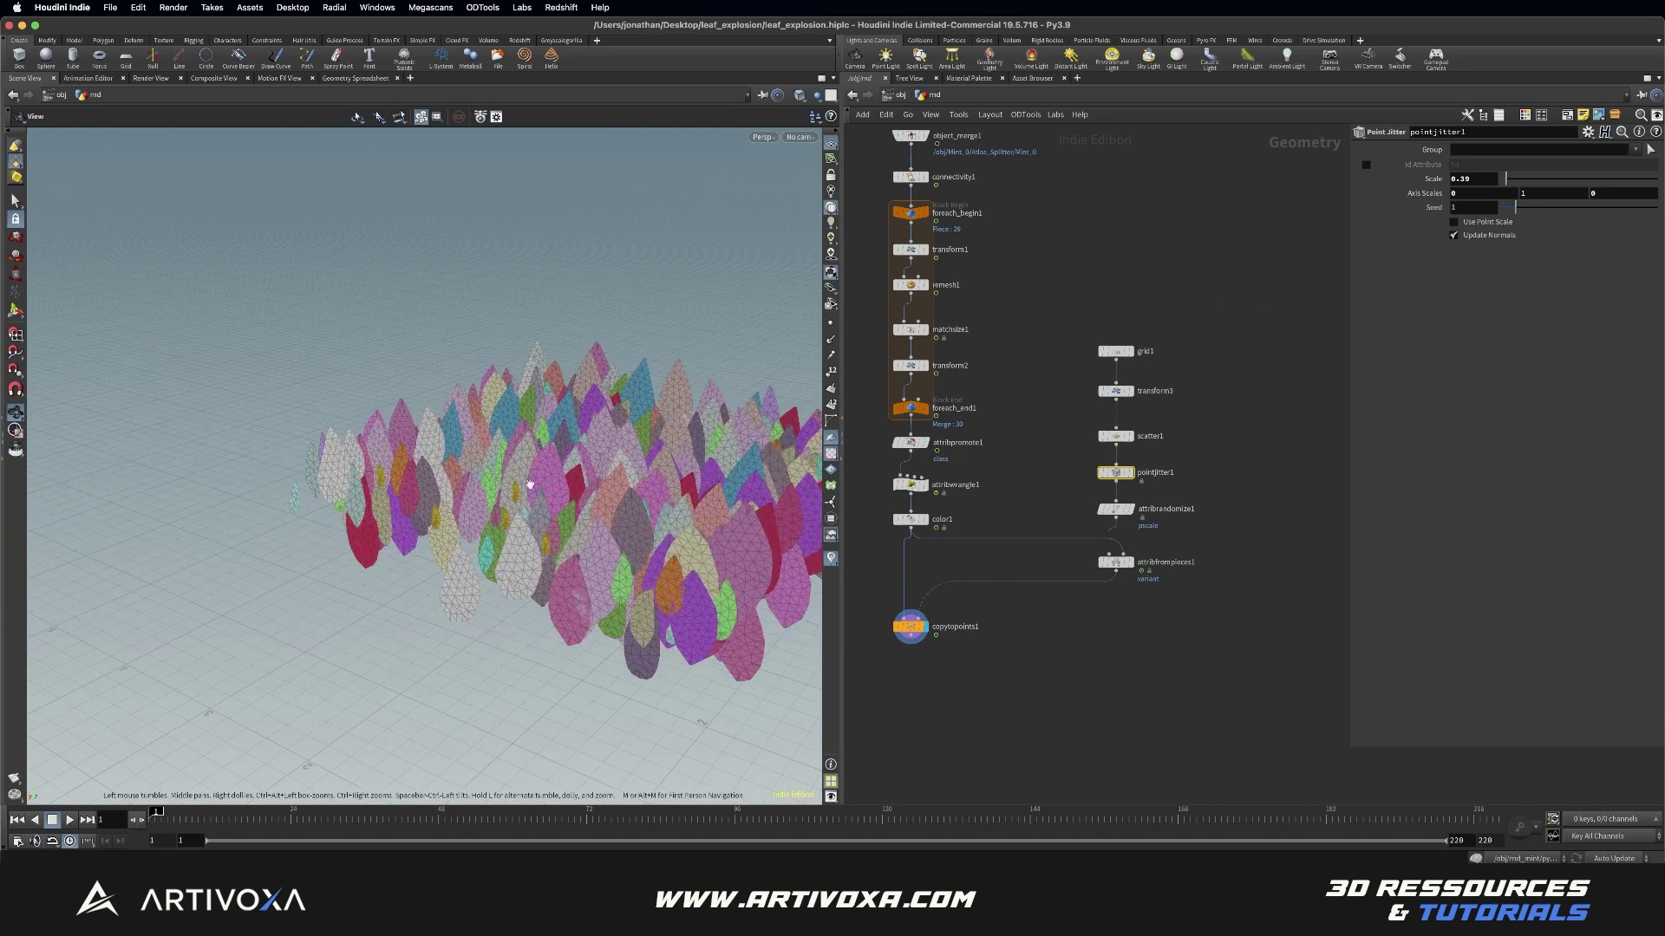
Step: Change scatter1's Global Seed to 2.22 to reshuffle the leaf layer
{"action": "left_click", "coordinate": [1115, 436]}
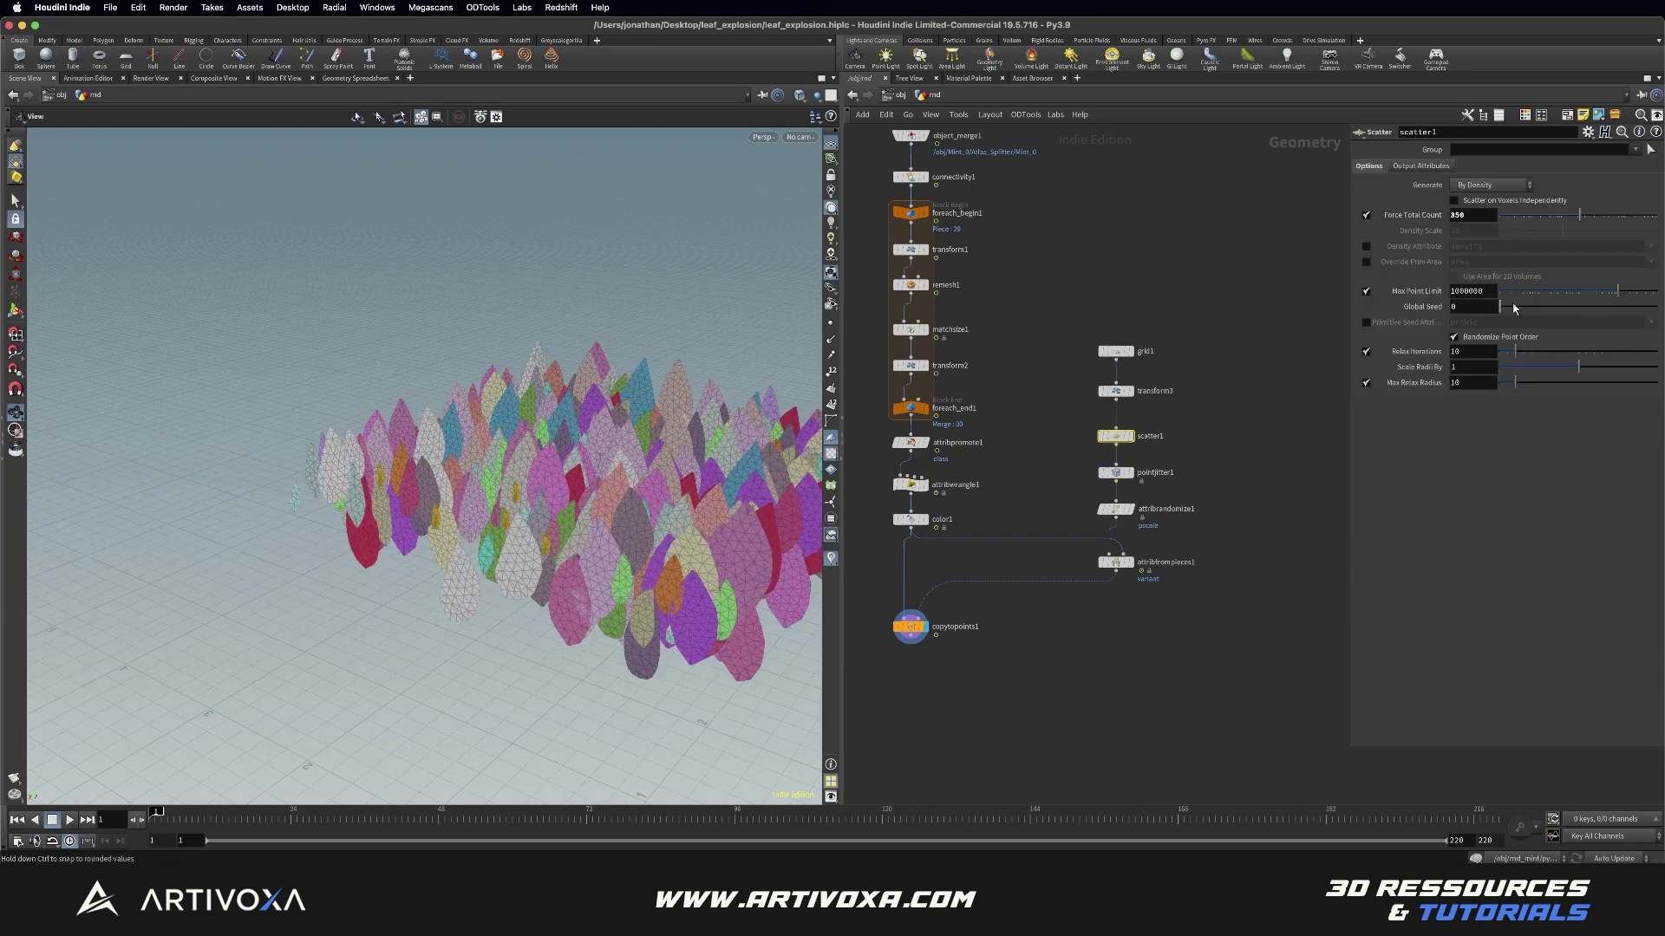
{"action": "left_click_drag", "start_coordinate": [1514, 309], "coordinate": [1536, 309]}
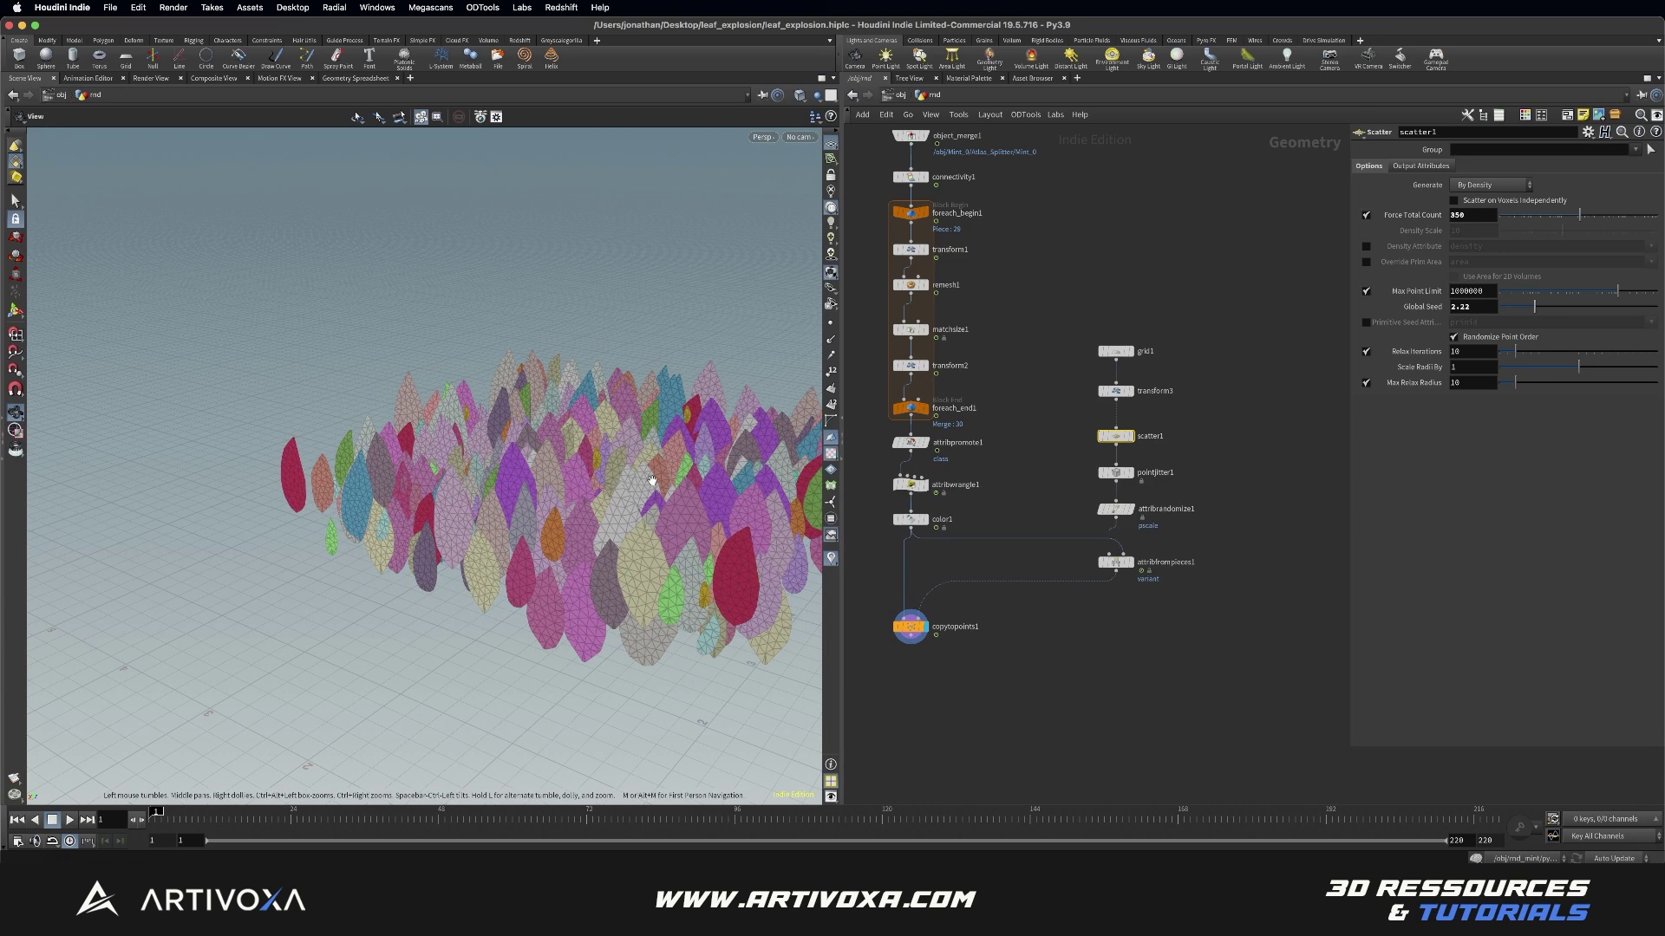
{"action": "left_click_drag", "start_coordinate": [607, 463], "coordinate": [554, 464]}
{"action": "left_click_drag", "start_coordinate": [443, 479], "coordinate": [478, 498]}
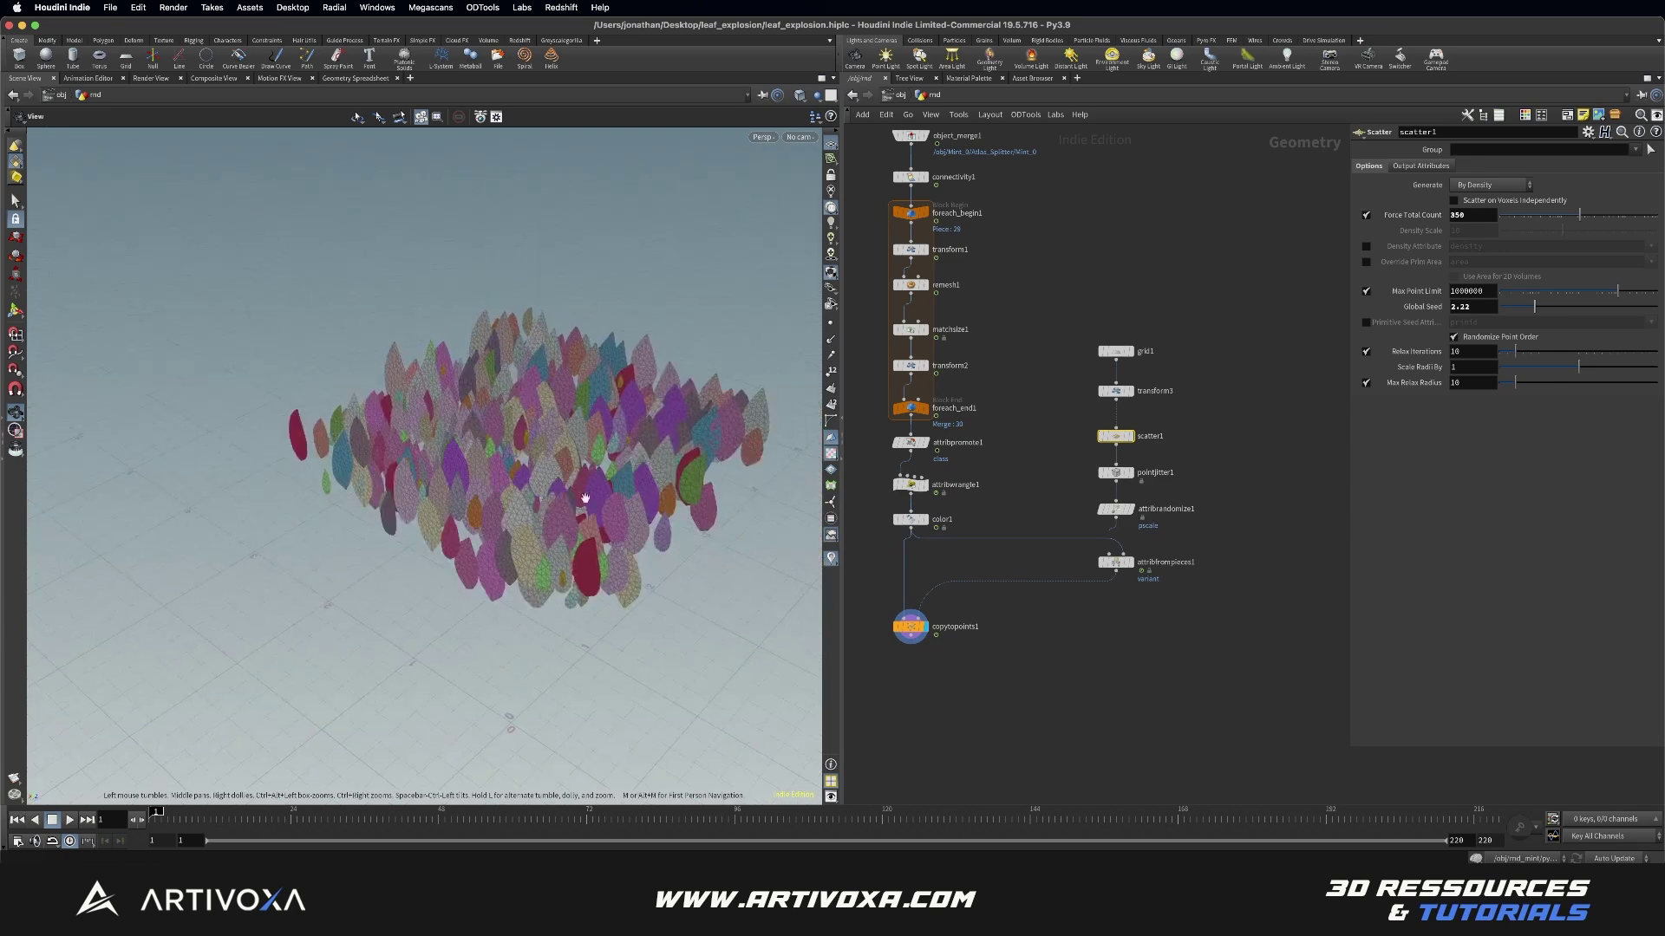
{"action": "middle_click_drag", "start_coordinate": [1030, 654], "coordinate": [1025, 625]}
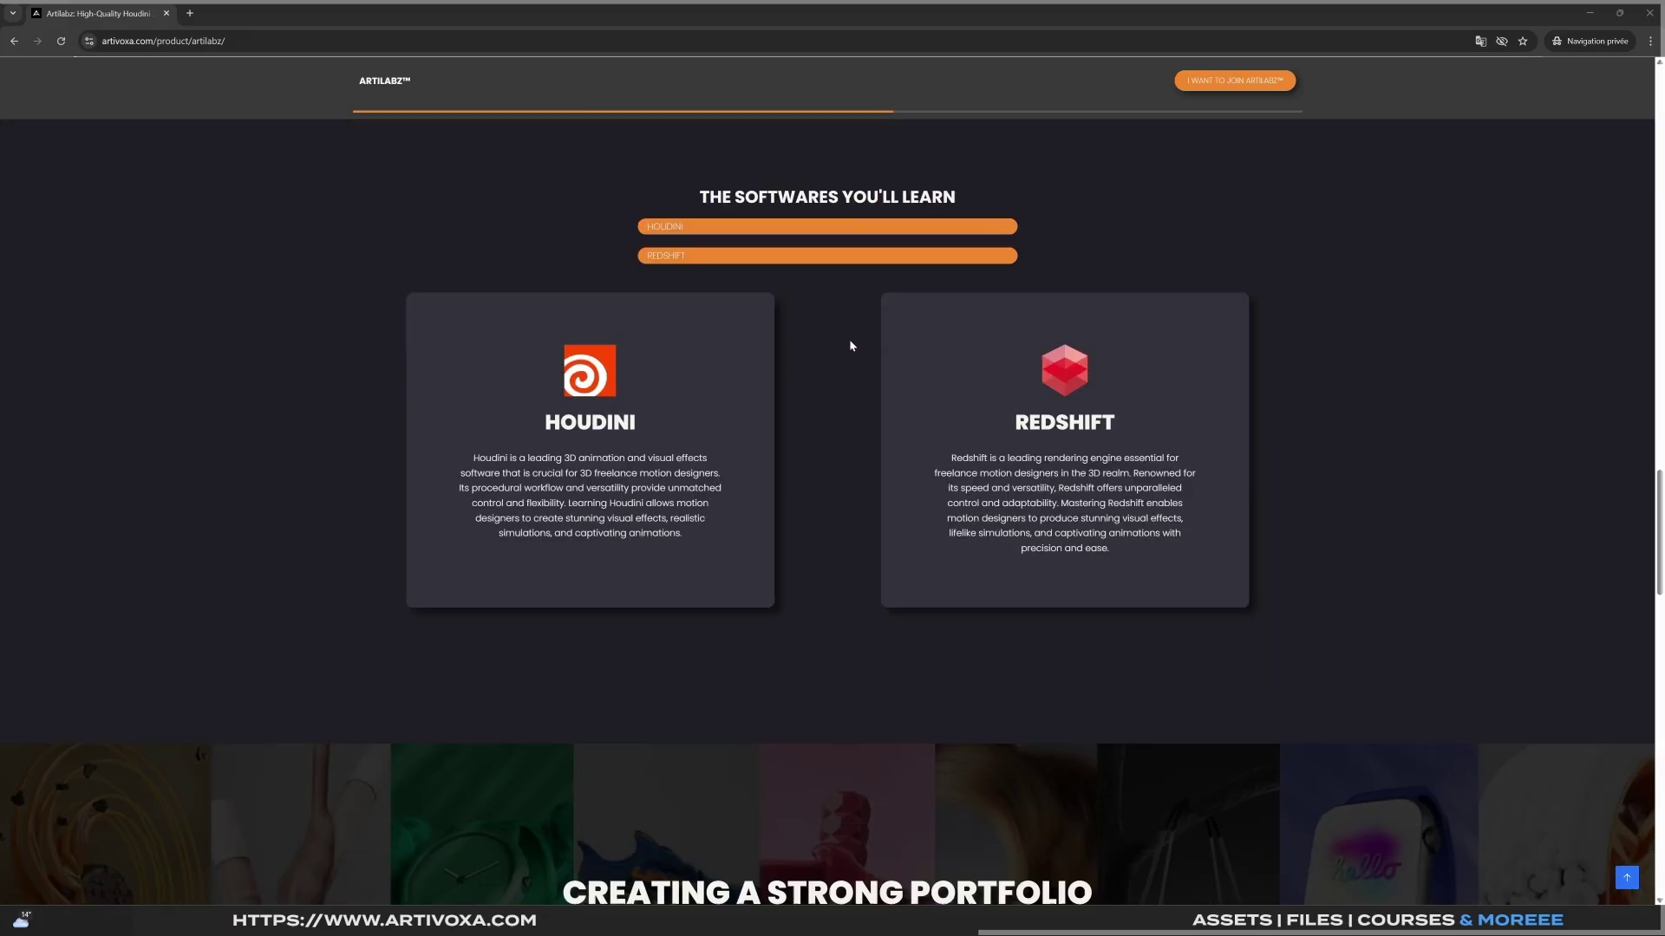
Step: Choose Yearly billing above Add to Cart on the Artilabz product page
{"action": "scroll", "coordinate": [850, 340], "scroll_direction": "down", "scroll_amount": 10}
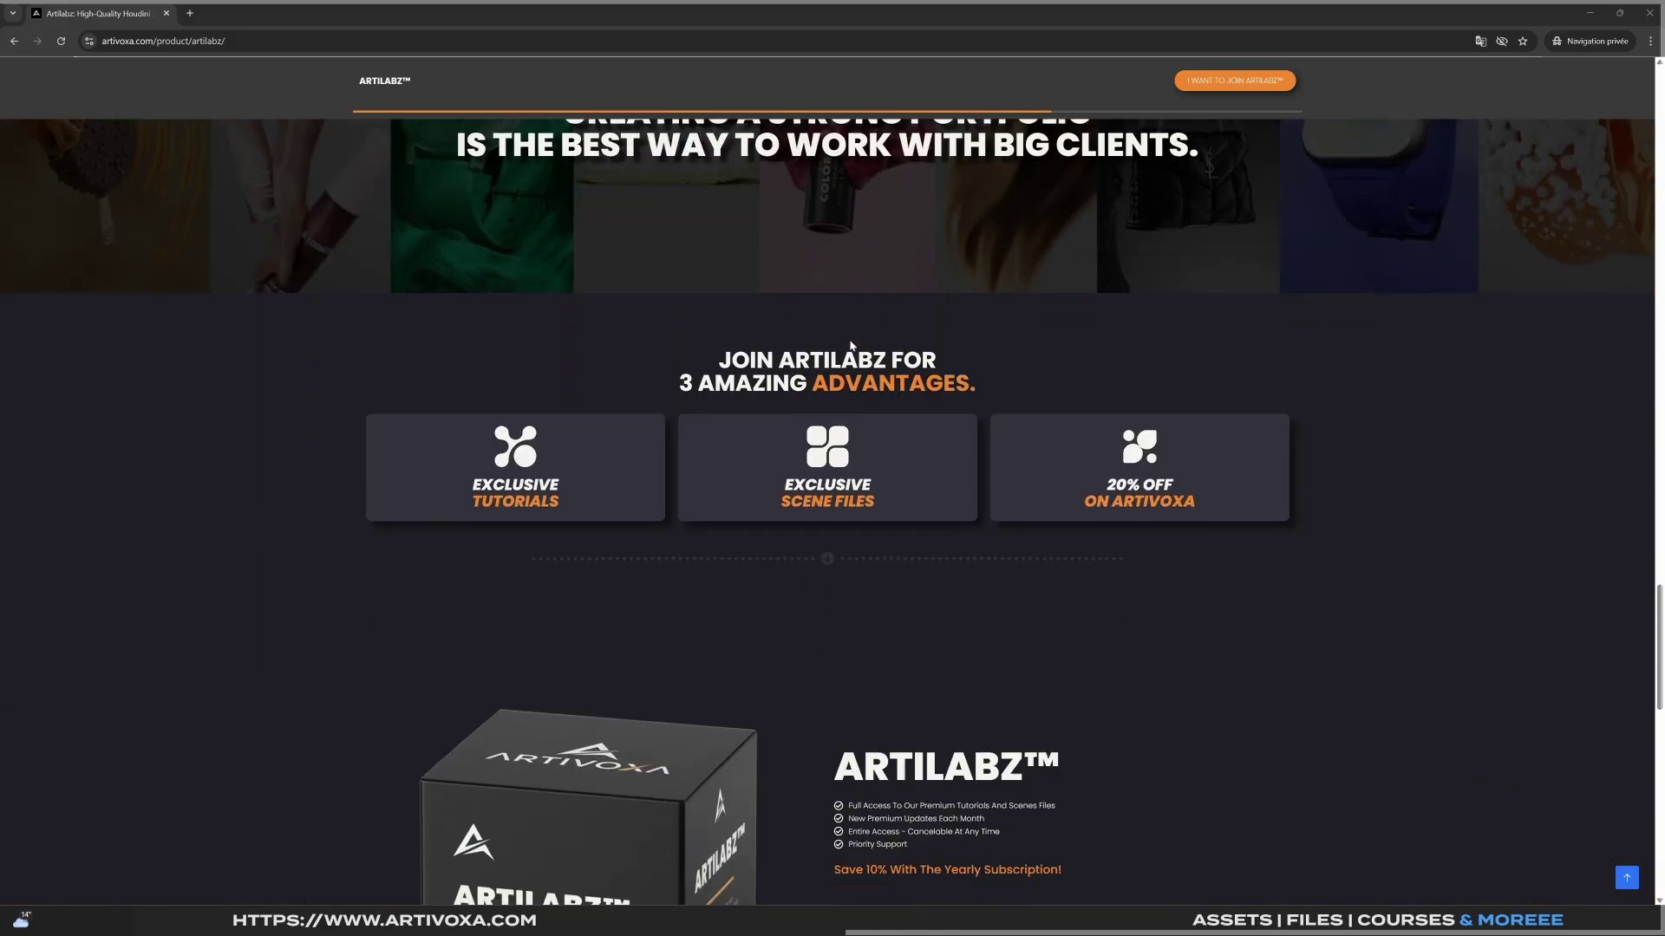
{"action": "scroll", "coordinate": [851, 345], "scroll_direction": "down", "scroll_amount": 4}
{"action": "left_click", "coordinate": [1010, 471]}
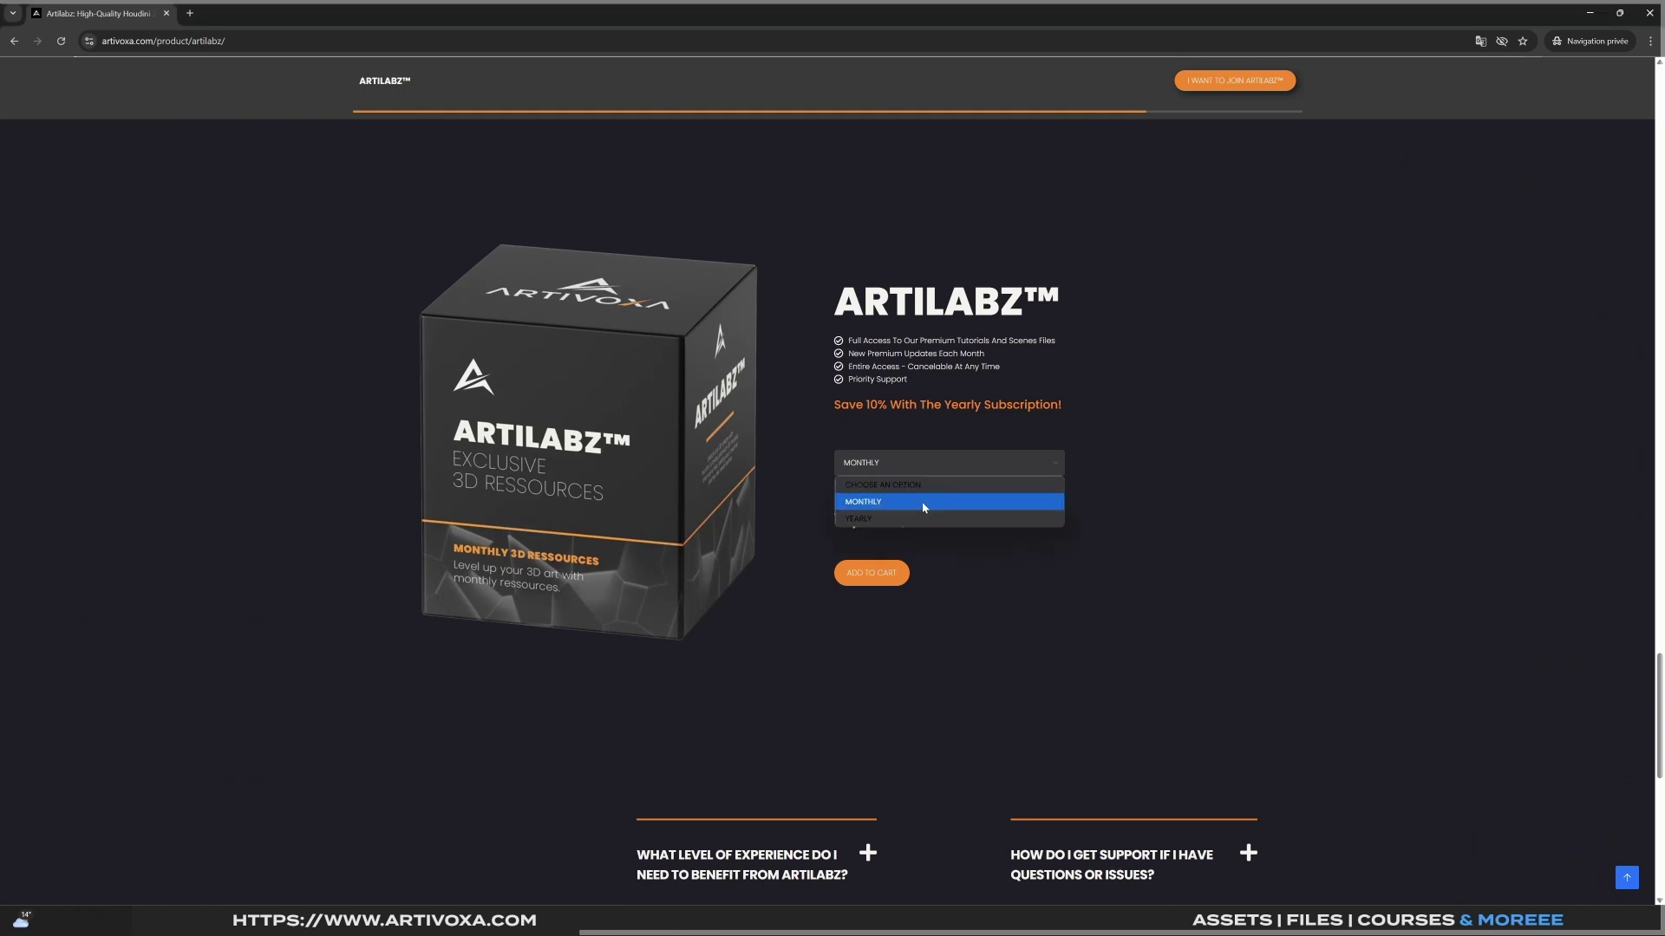
{"action": "left_click", "coordinate": [921, 509]}
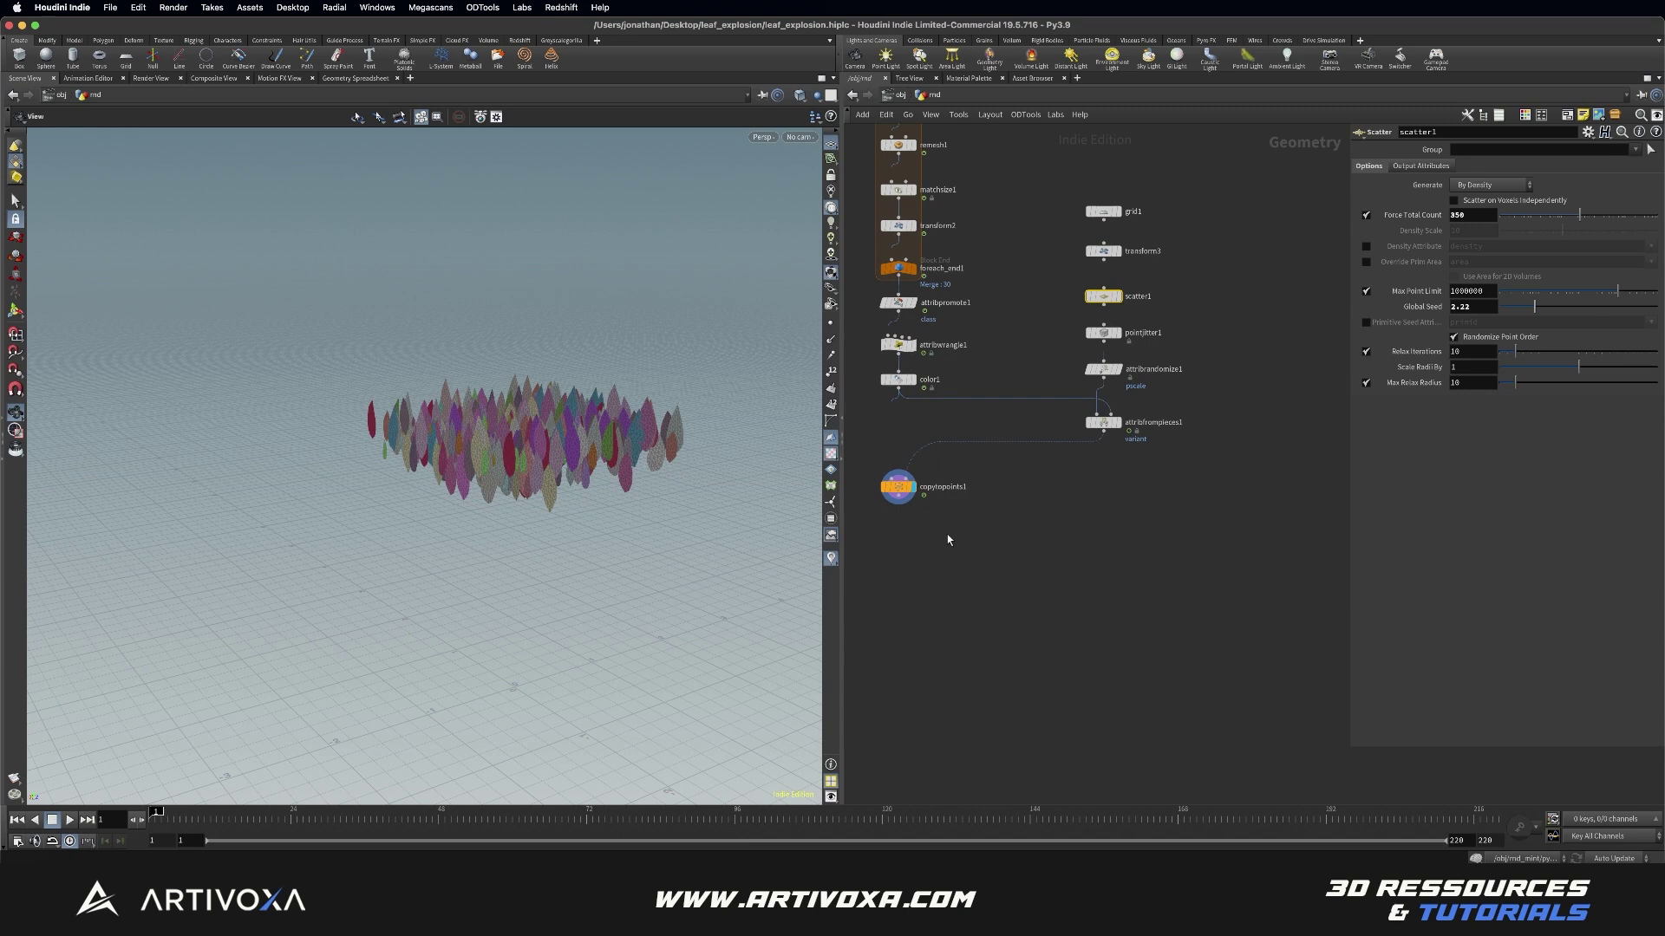
Step: Add a Vellum Constraints cloth node, vellumcloth1, below copytopoints1 and widen the parameter pane
{"action": "key", "text": "Tab"}
{"action": "type", "text": "v"}
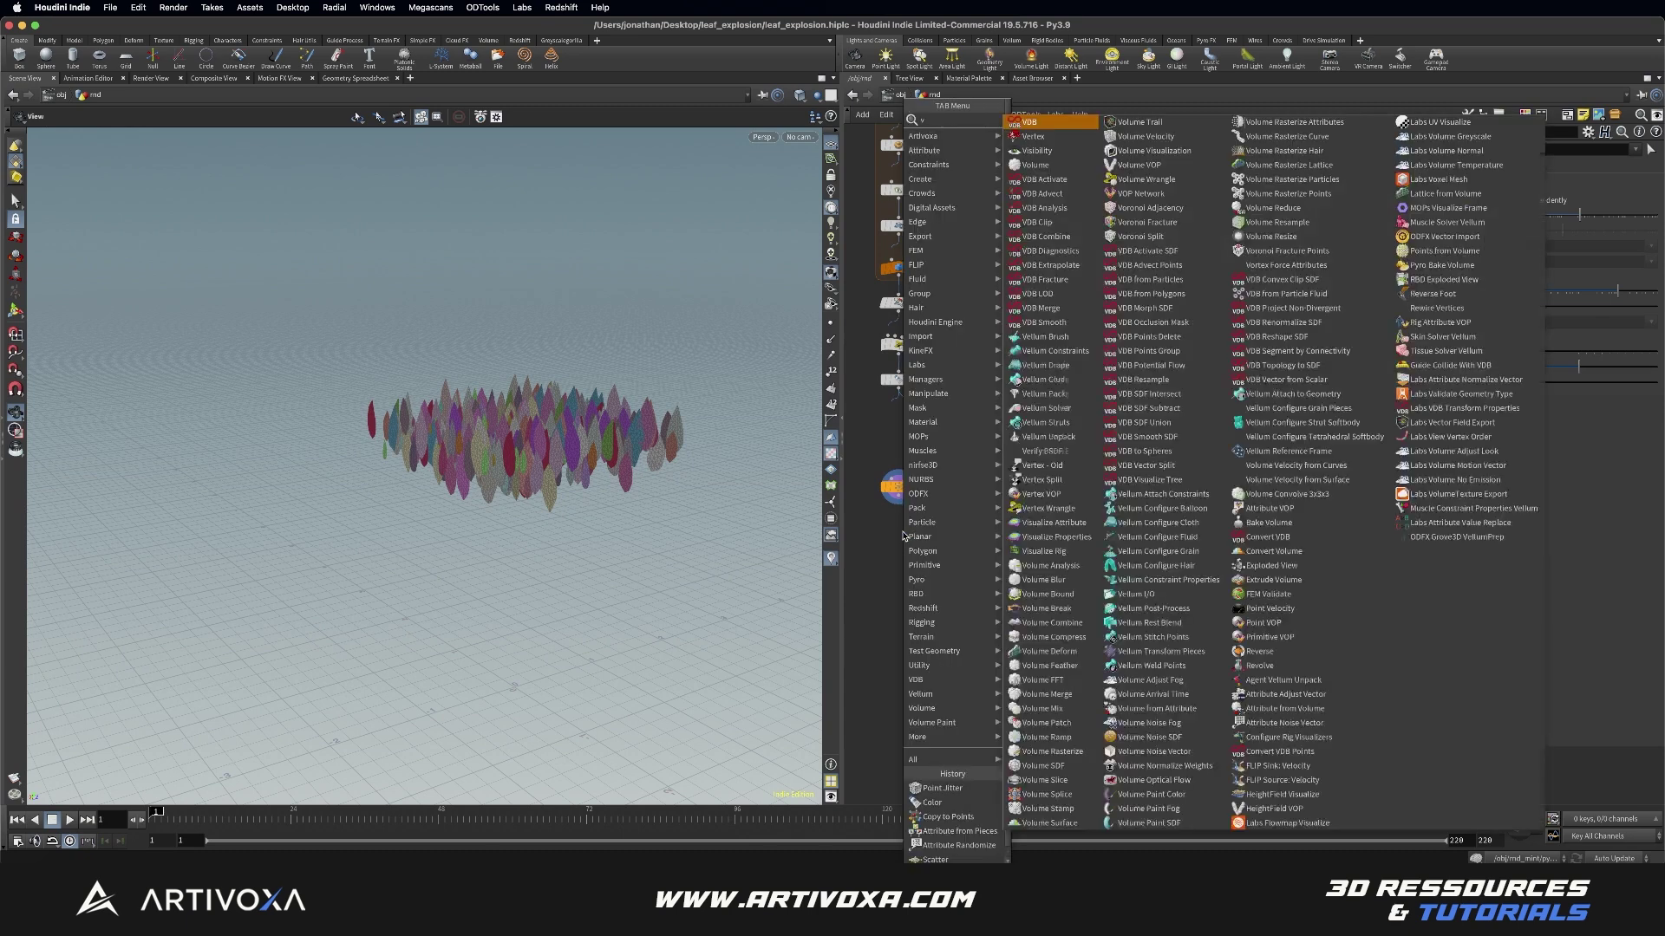
{"action": "type", "text": "ell cloth"}
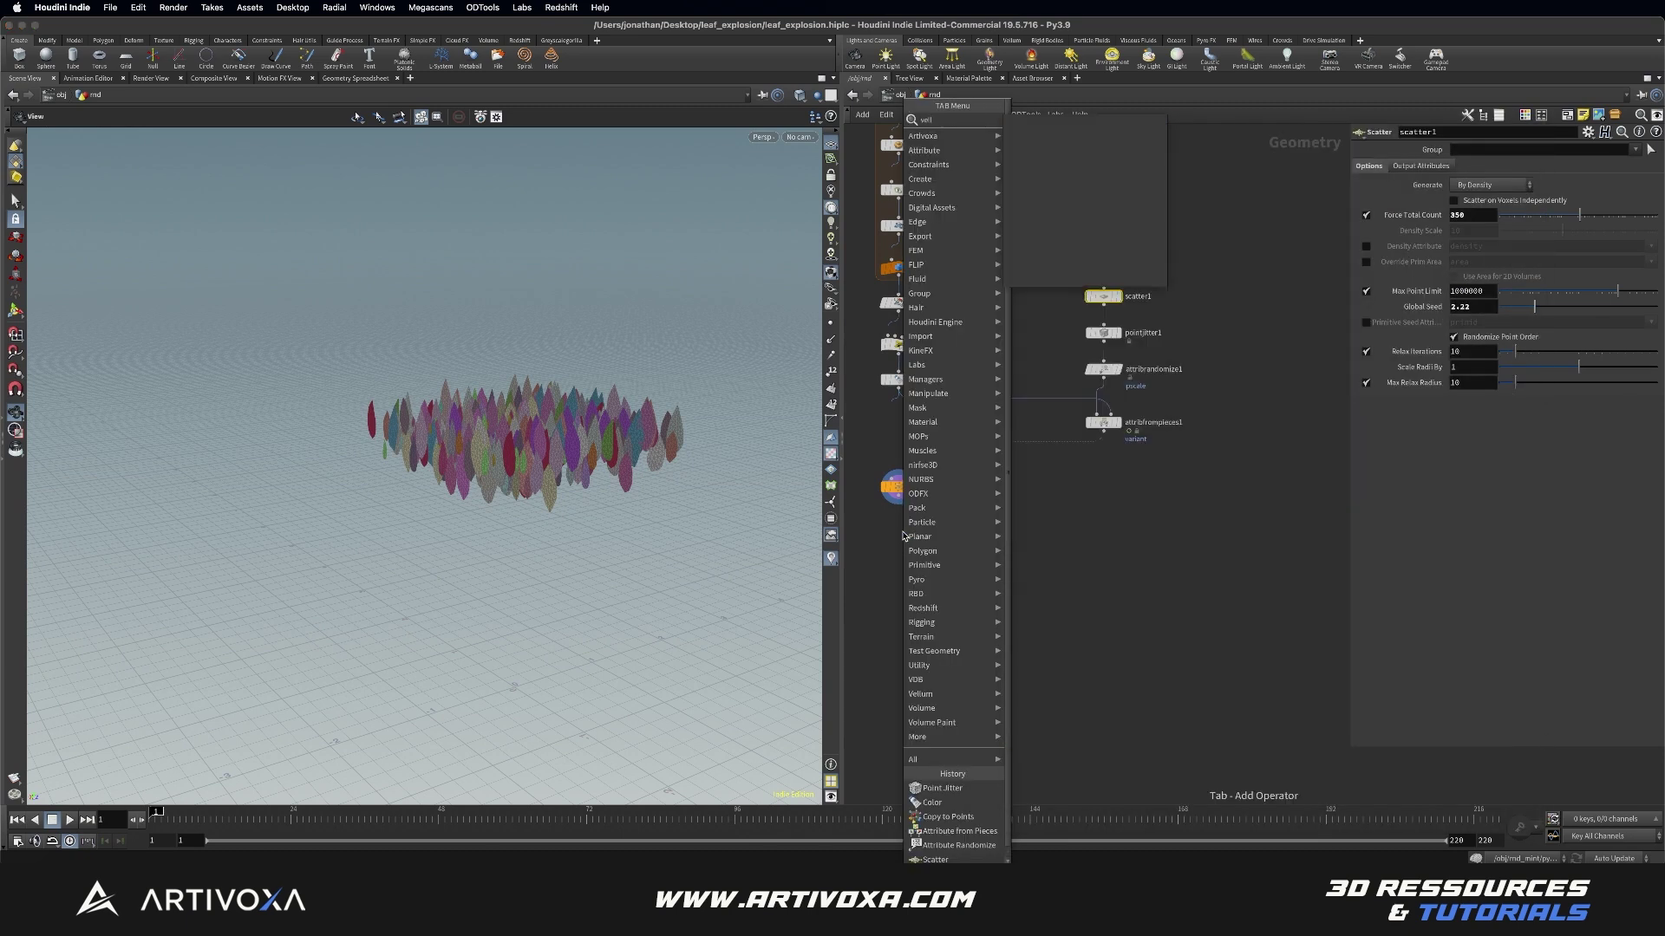
{"action": "key", "text": "Return"}
{"action": "left_click", "coordinate": [902, 542]}
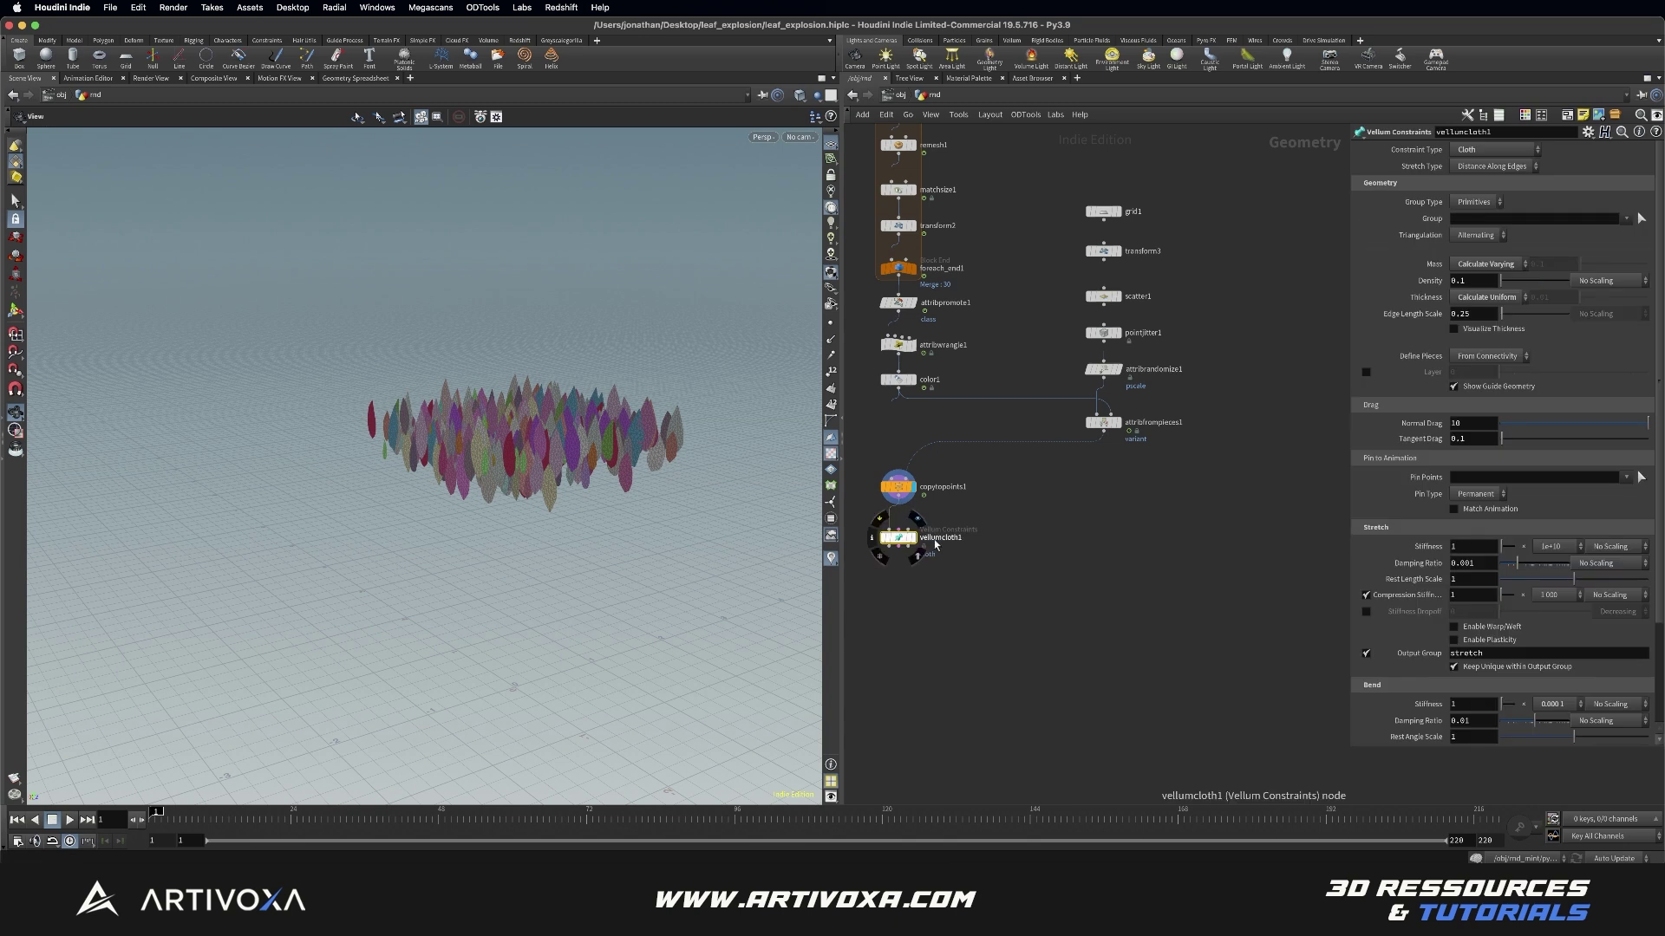
{"action": "left_click_drag", "start_coordinate": [1658, 425], "coordinate": [1659, 547]}
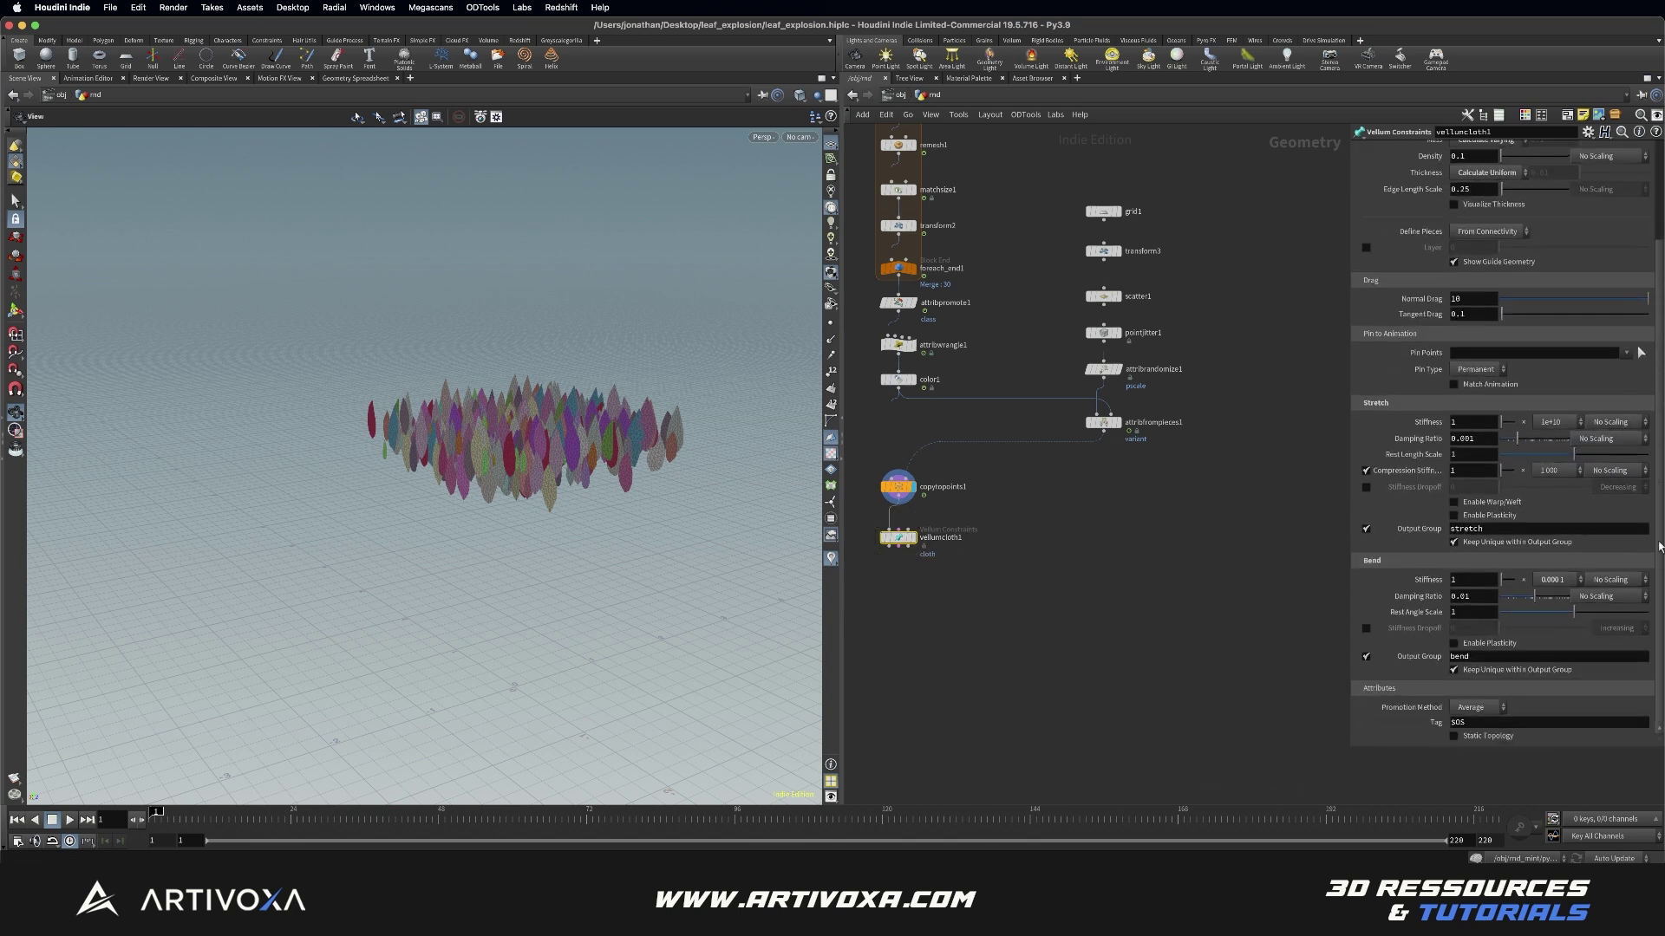
{"action": "left_click_drag", "start_coordinate": [1346, 520], "coordinate": [1327, 546]}
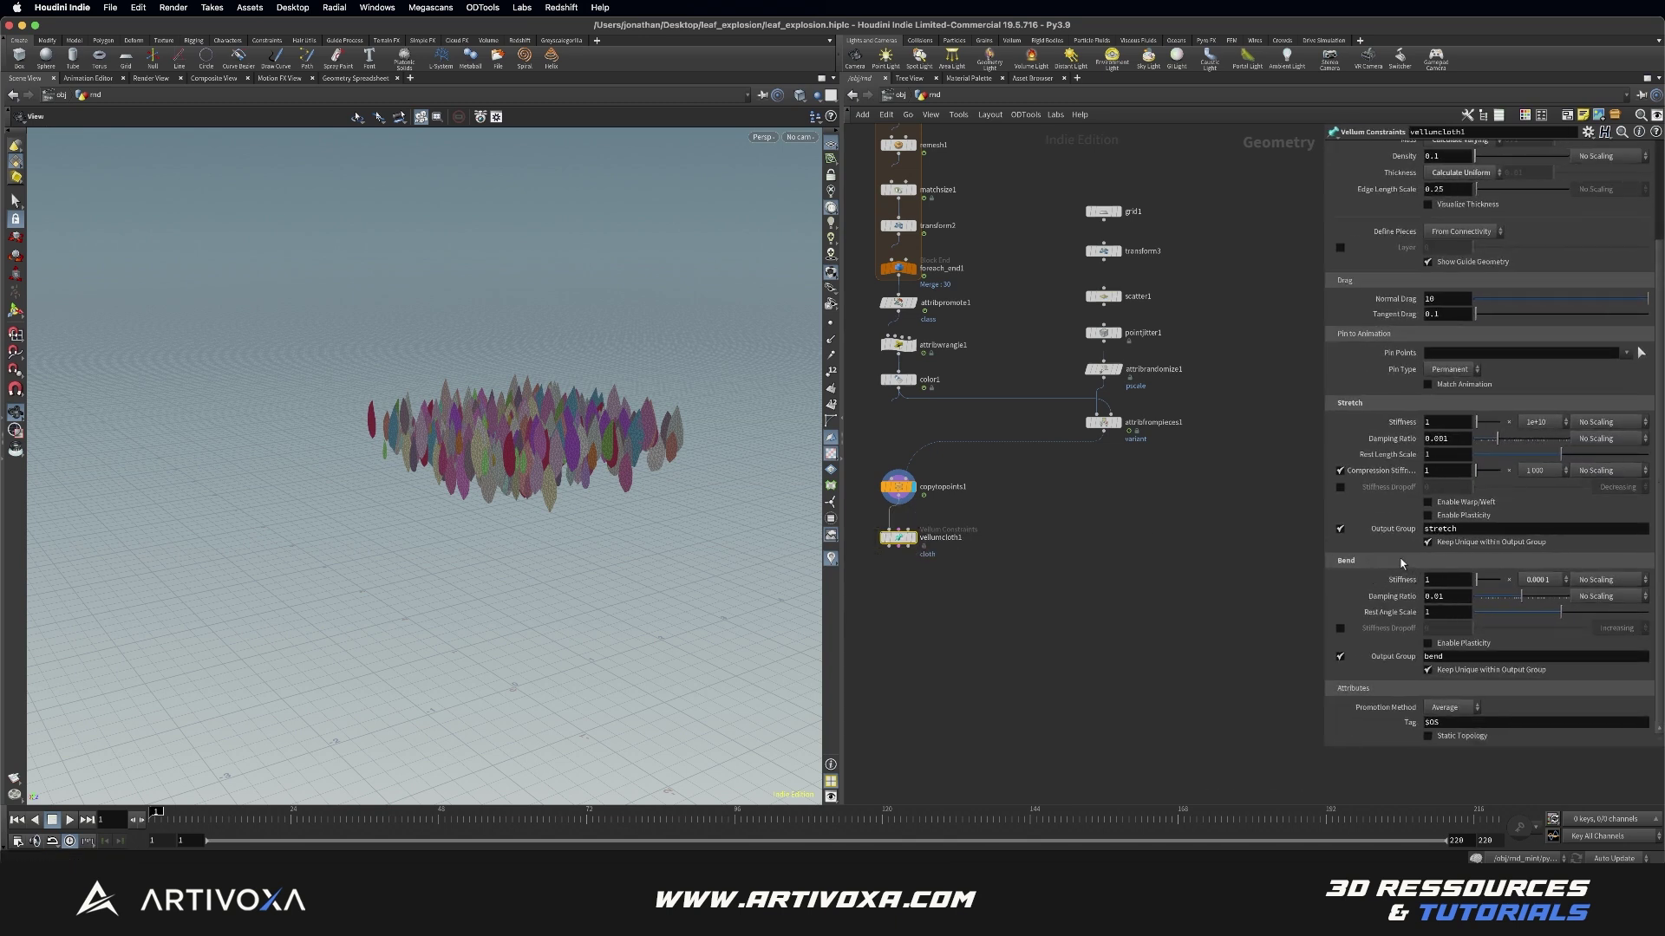
{"action": "left_click_drag", "start_coordinate": [532, 434], "coordinate": [527, 476]}
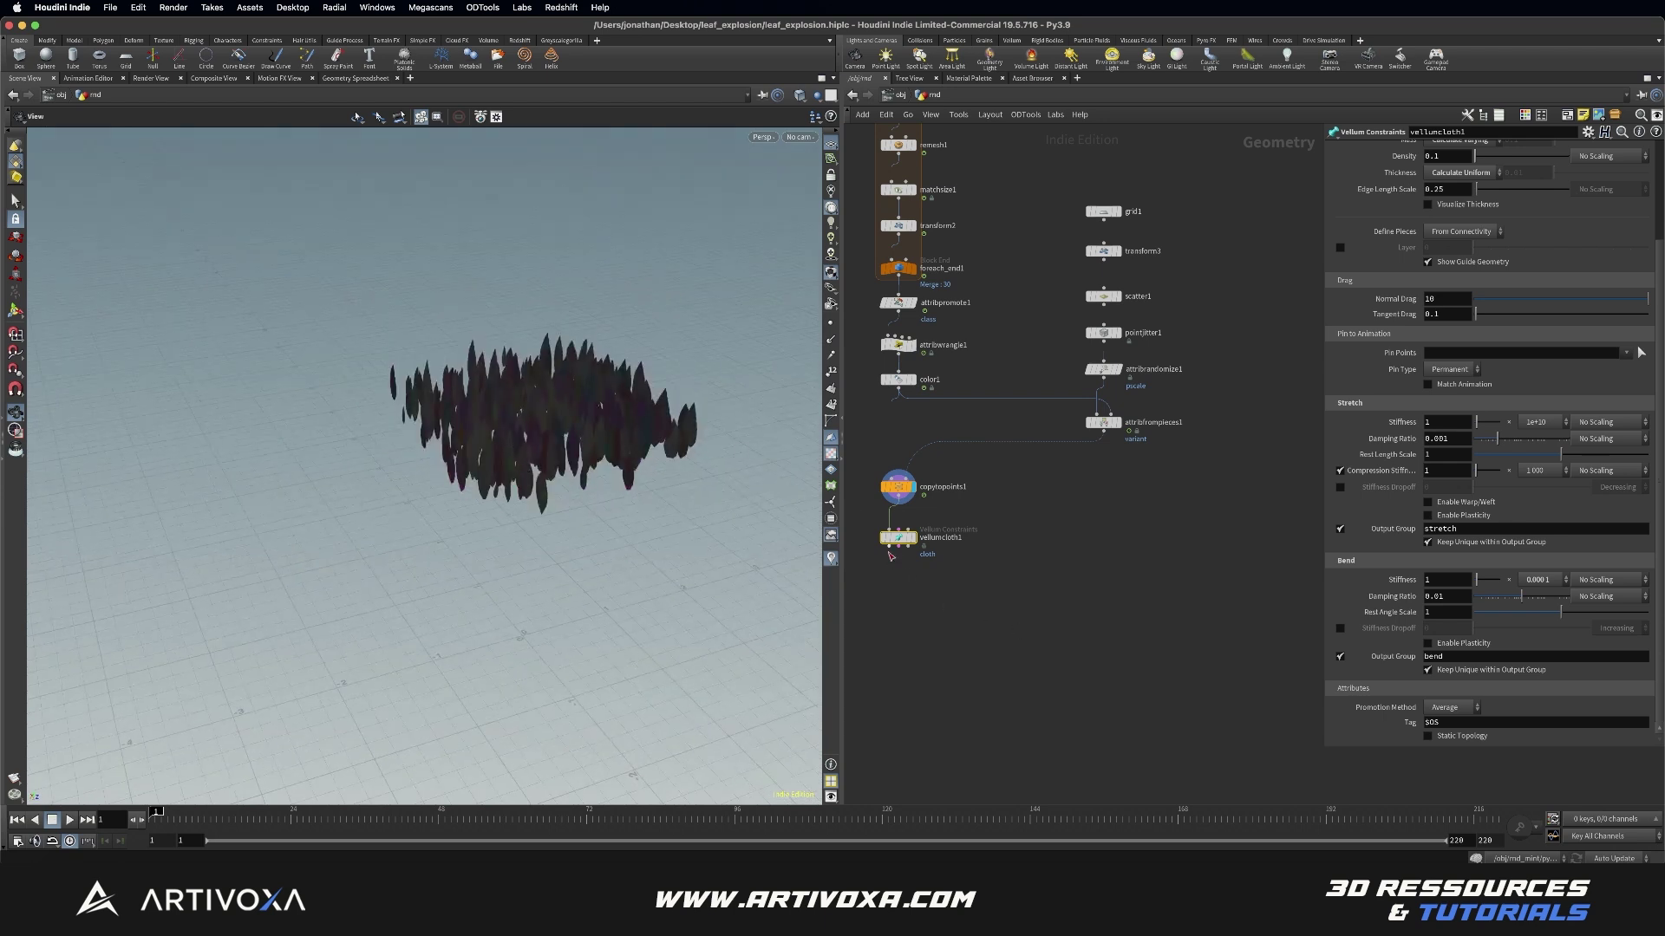
Step: Add vellumsolver1 below vellumcloth1 and wire it in
{"action": "left_click", "coordinate": [898, 486]}
{"action": "key", "text": "Tab"}
{"action": "type", "text": "vellum"}
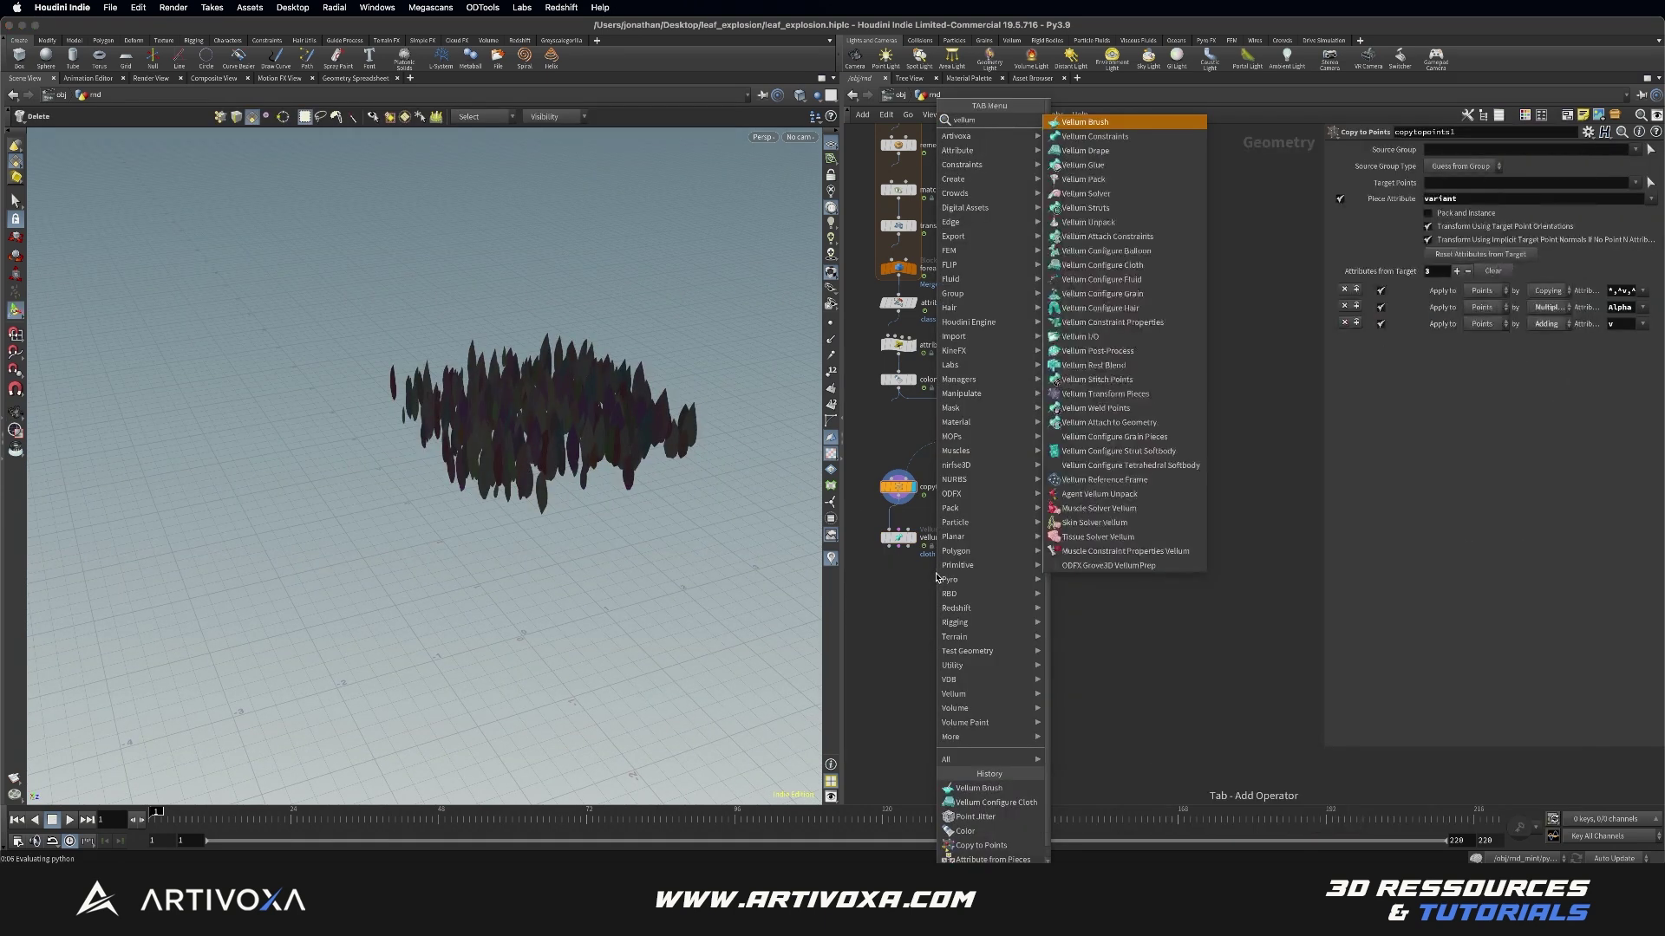
{"action": "key", "text": "Return"}
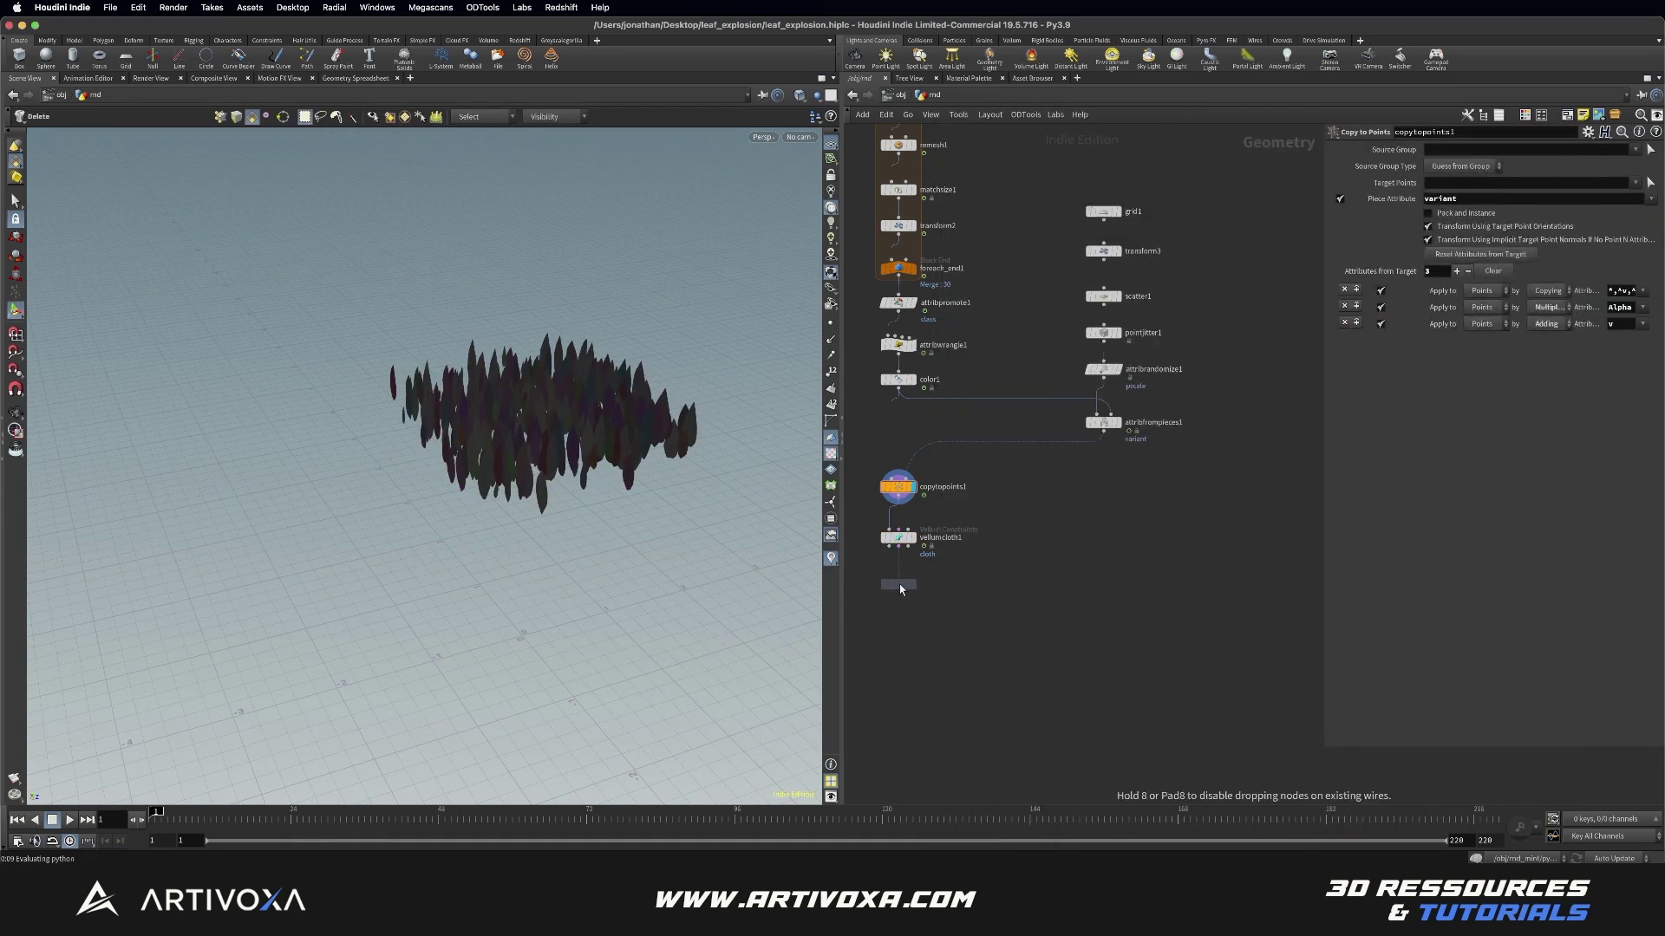
{"action": "left_click", "coordinate": [899, 589]}
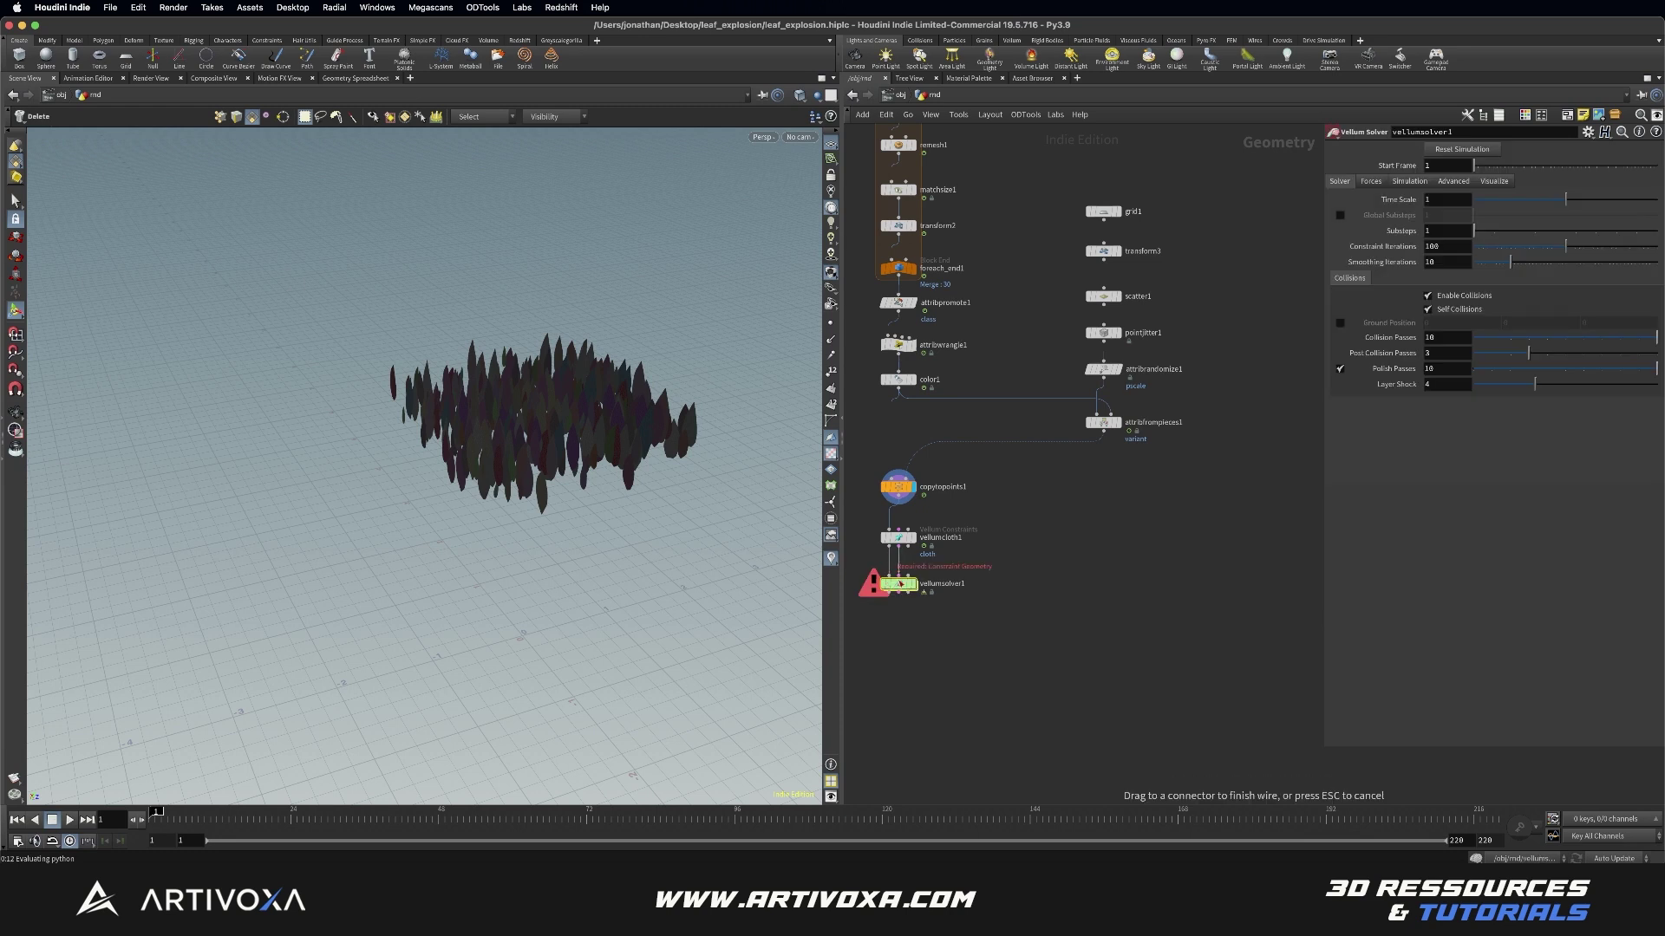
{"action": "left_click", "coordinate": [909, 579]}
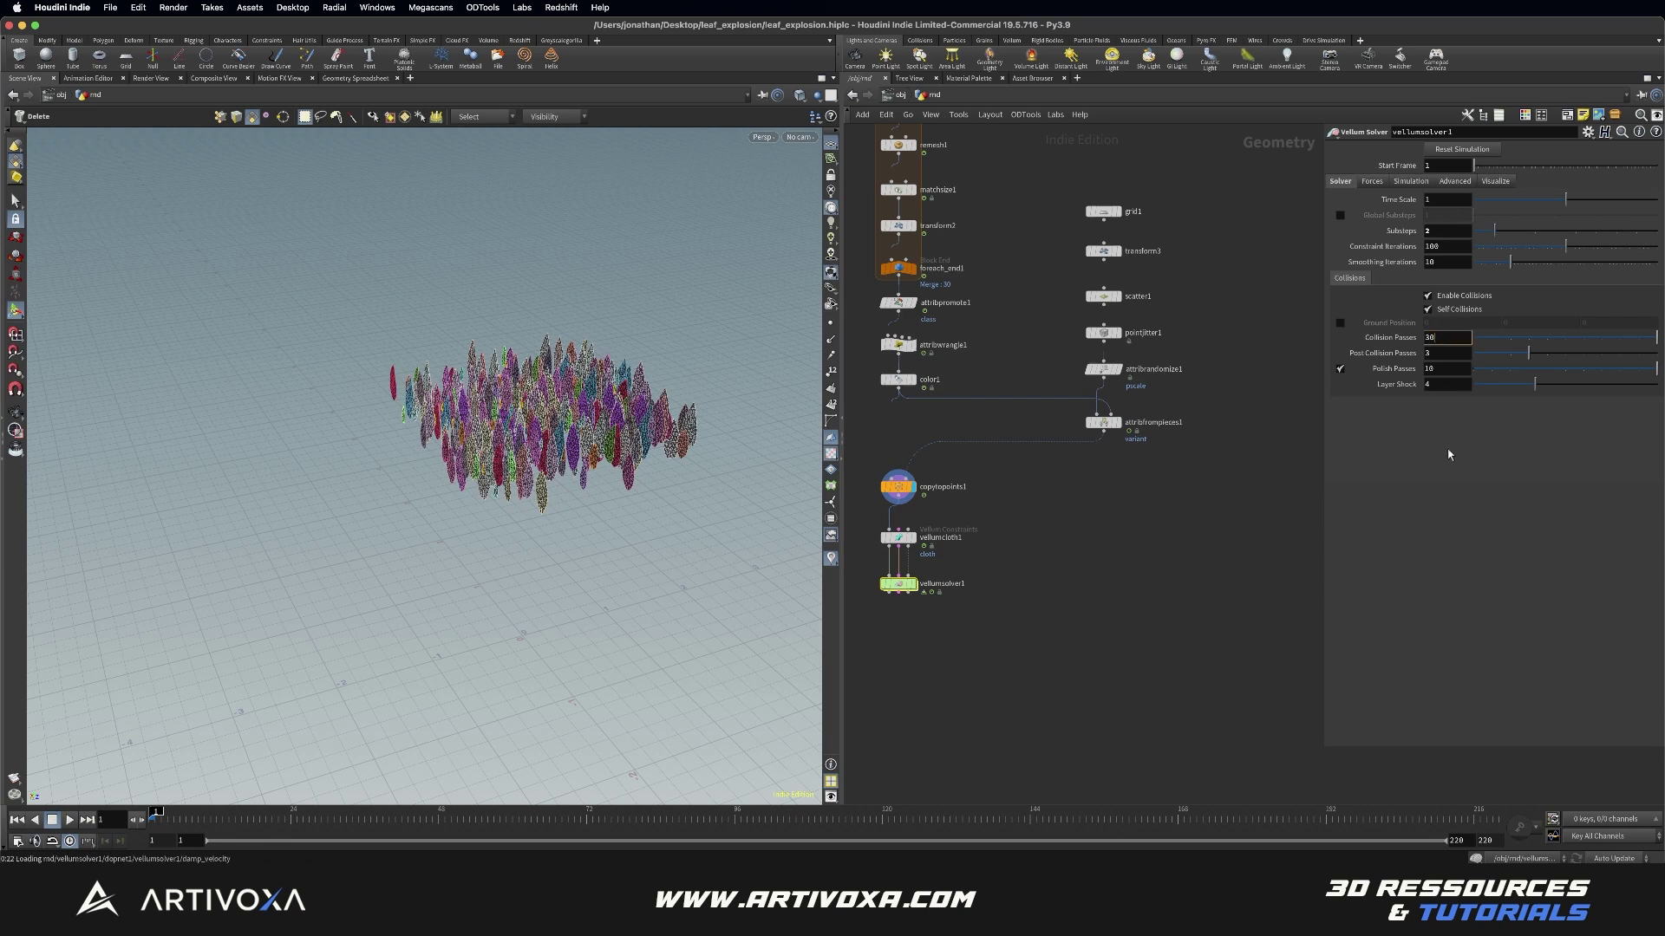
Step: Check the solver's gravity and wind settings, then move both Vellum nodes further down
{"action": "left_click", "coordinate": [1375, 183]}
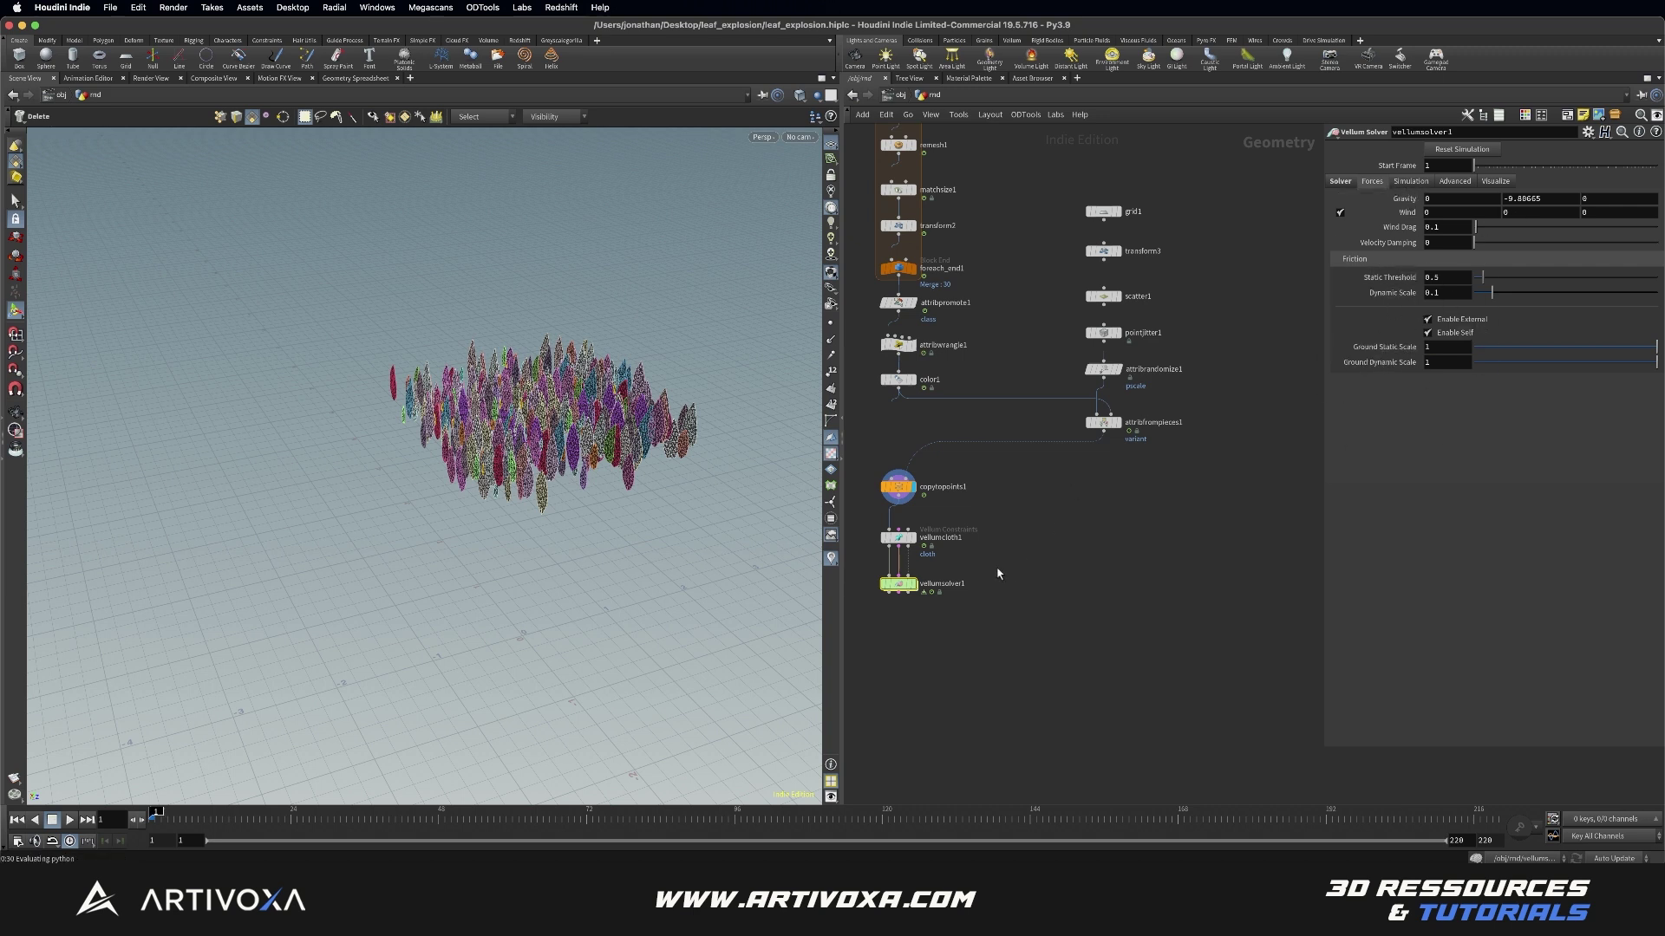
{"action": "left_click", "coordinate": [899, 526]}
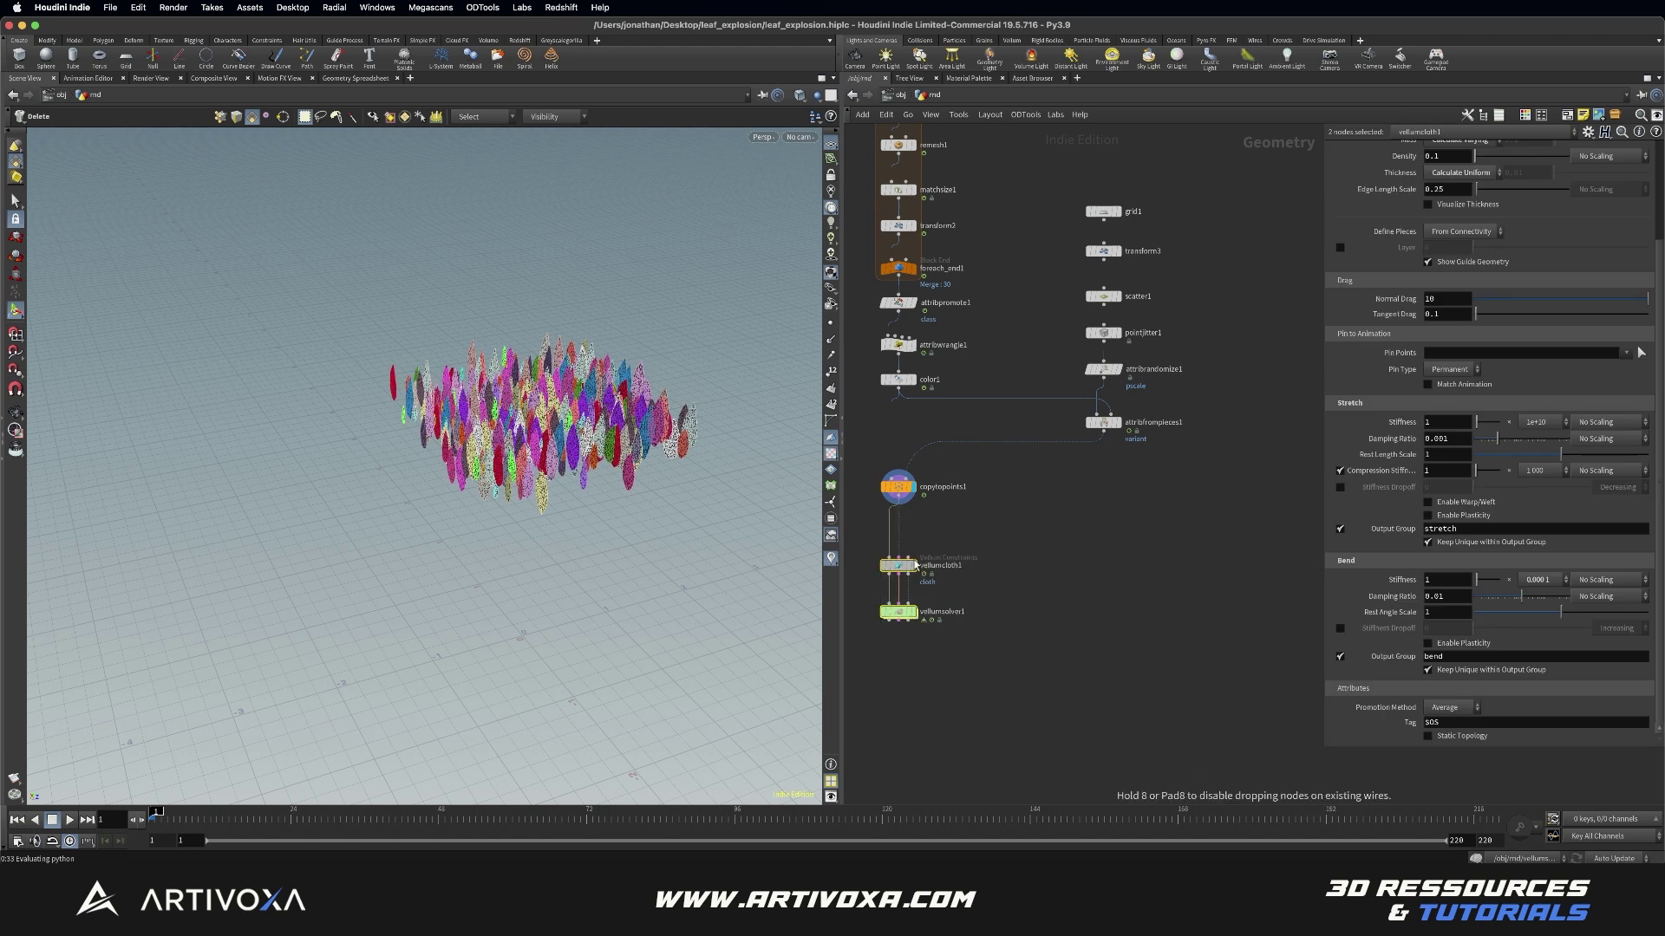
{"action": "middle_click_drag", "start_coordinate": [1064, 535], "coordinate": [1034, 536]}
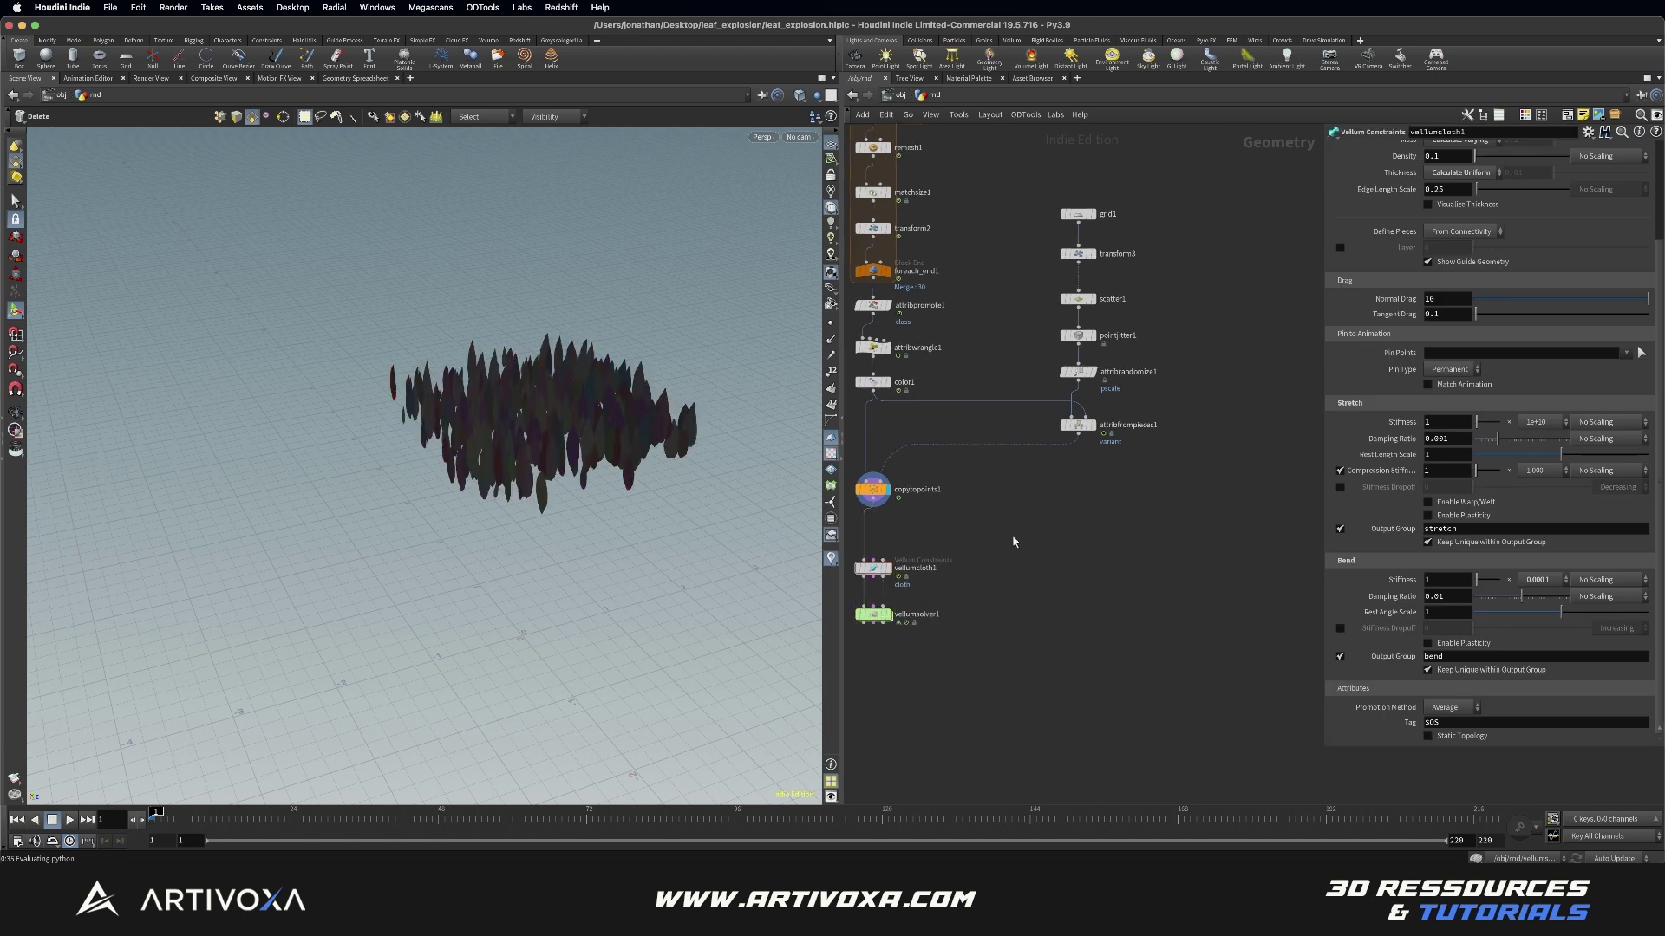
Step: Add box1 sized 5 × 2.5 × 5 beside the network and display it
{"action": "key", "text": "Tab"}
{"action": "key", "text": "Return"}
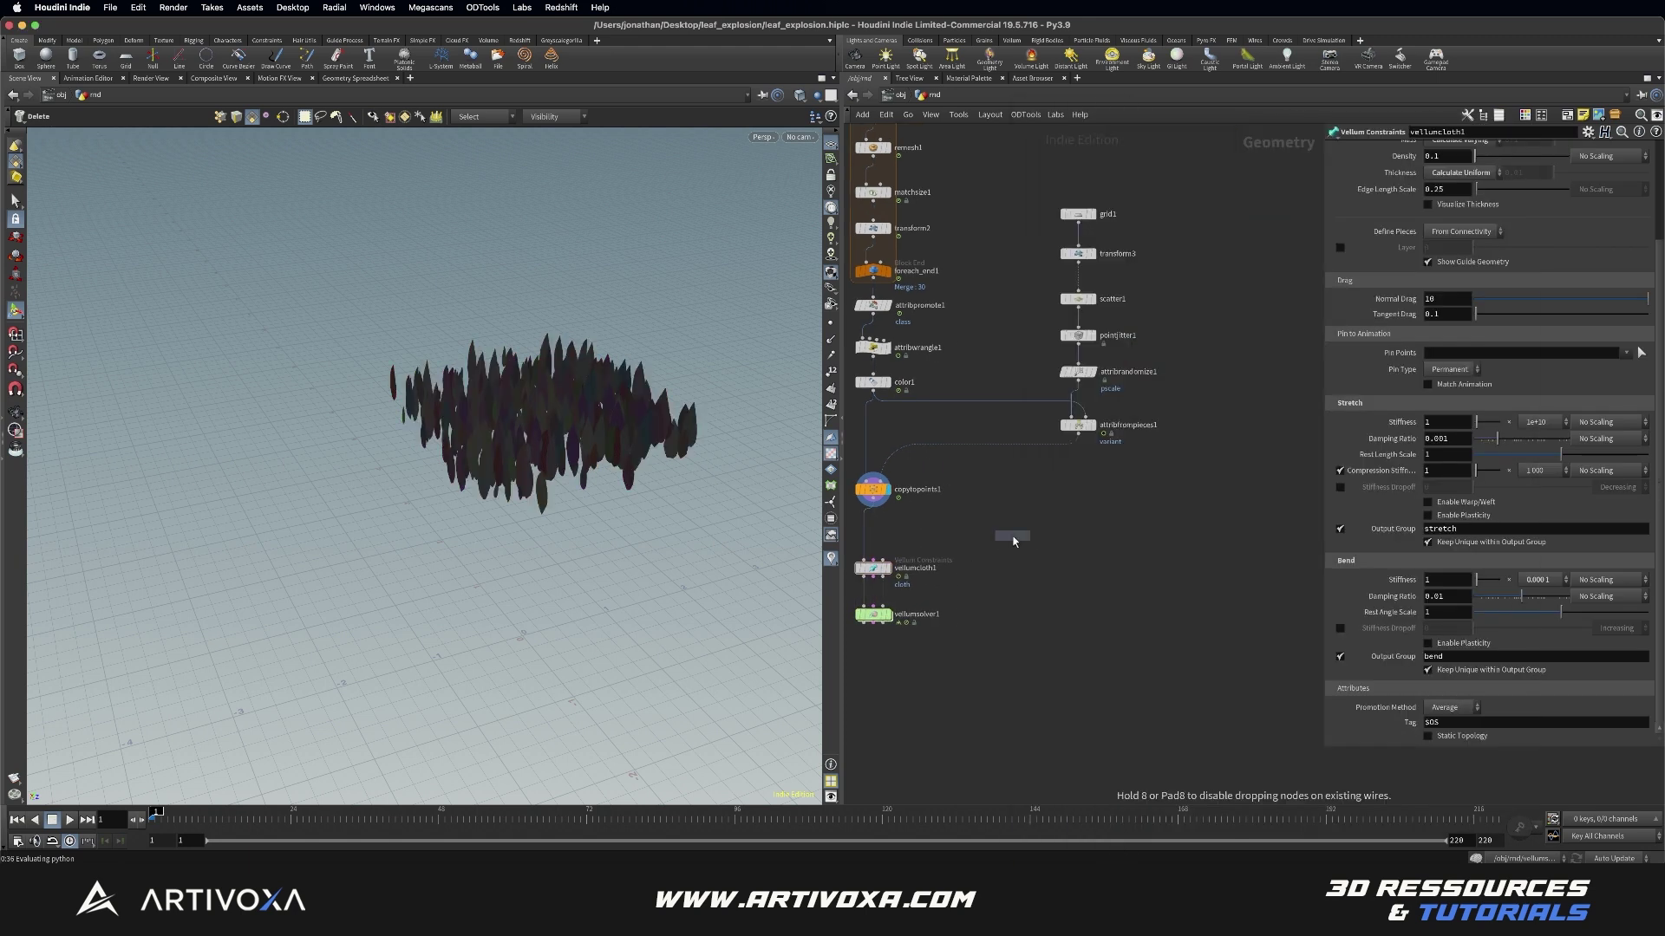
{"action": "left_click", "coordinate": [1042, 492]}
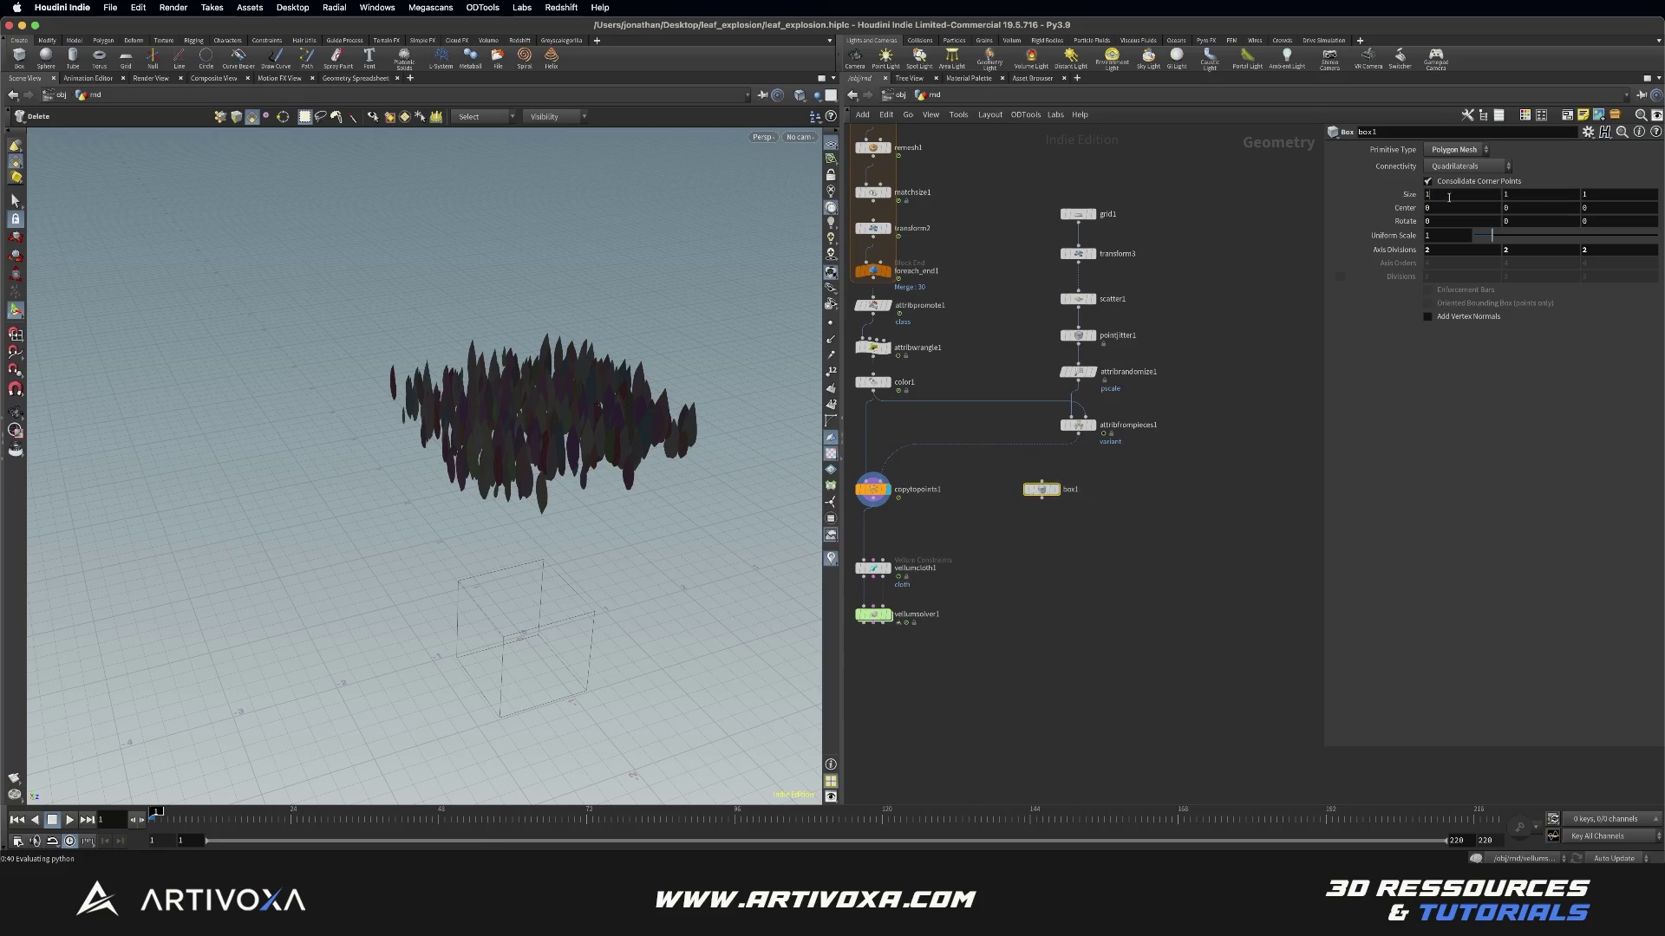
{"action": "key", "text": "Tab"}
{"action": "type", "text": "2"}
{"action": "key", "text": "Return"}
{"action": "left_click", "coordinate": [1057, 493]}
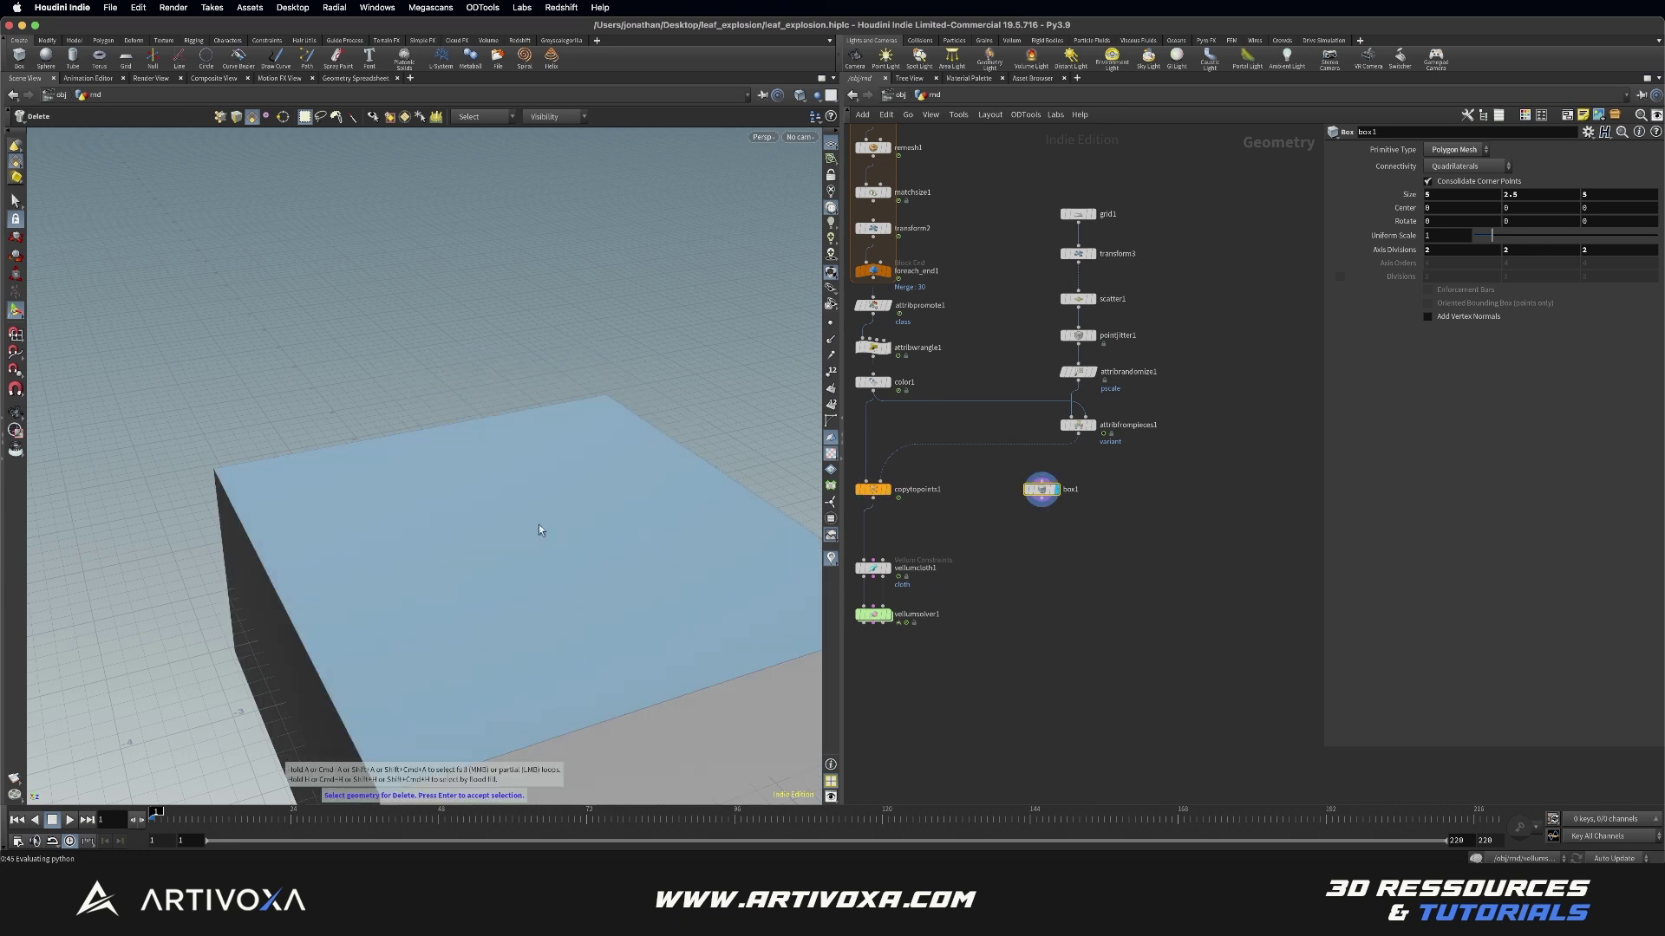
Step: With the Scale tool, select the box's bottom face to start edit1
{"action": "key", "text": "Escape"}
{"action": "scroll", "coordinate": [564, 590], "scroll_direction": "down", "scroll_amount": 2}
{"action": "left_click_drag", "start_coordinate": [570, 614], "coordinate": [416, 346]}
{"action": "key", "text": "s"}
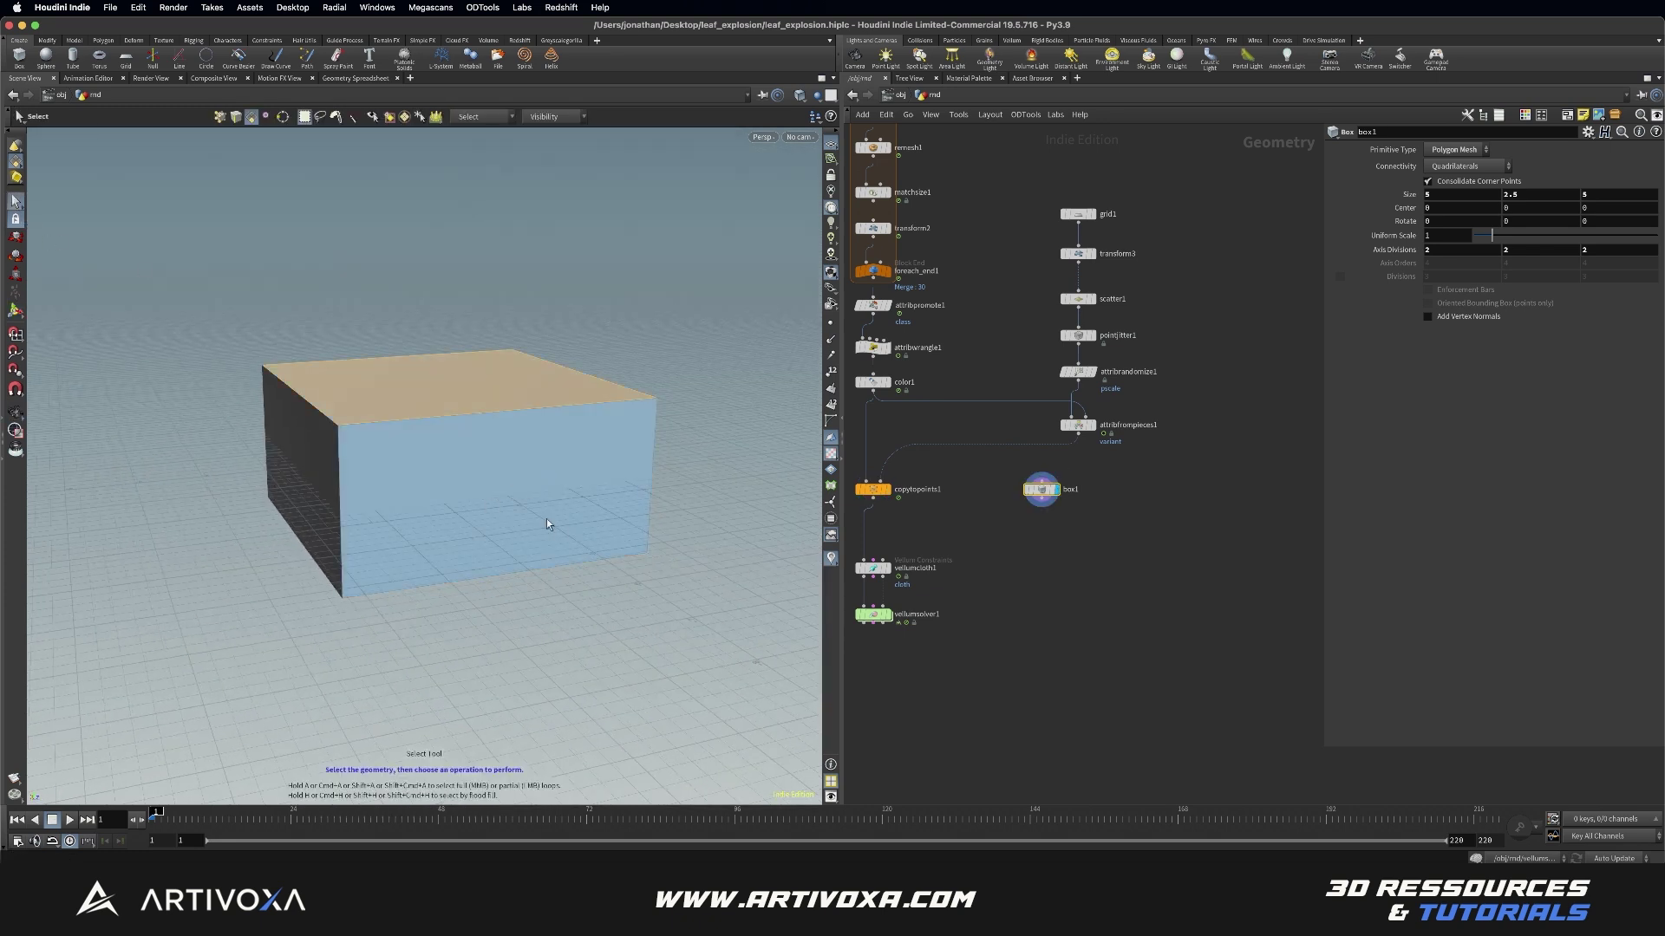
{"action": "left_click_drag", "start_coordinate": [550, 517], "coordinate": [579, 429]}
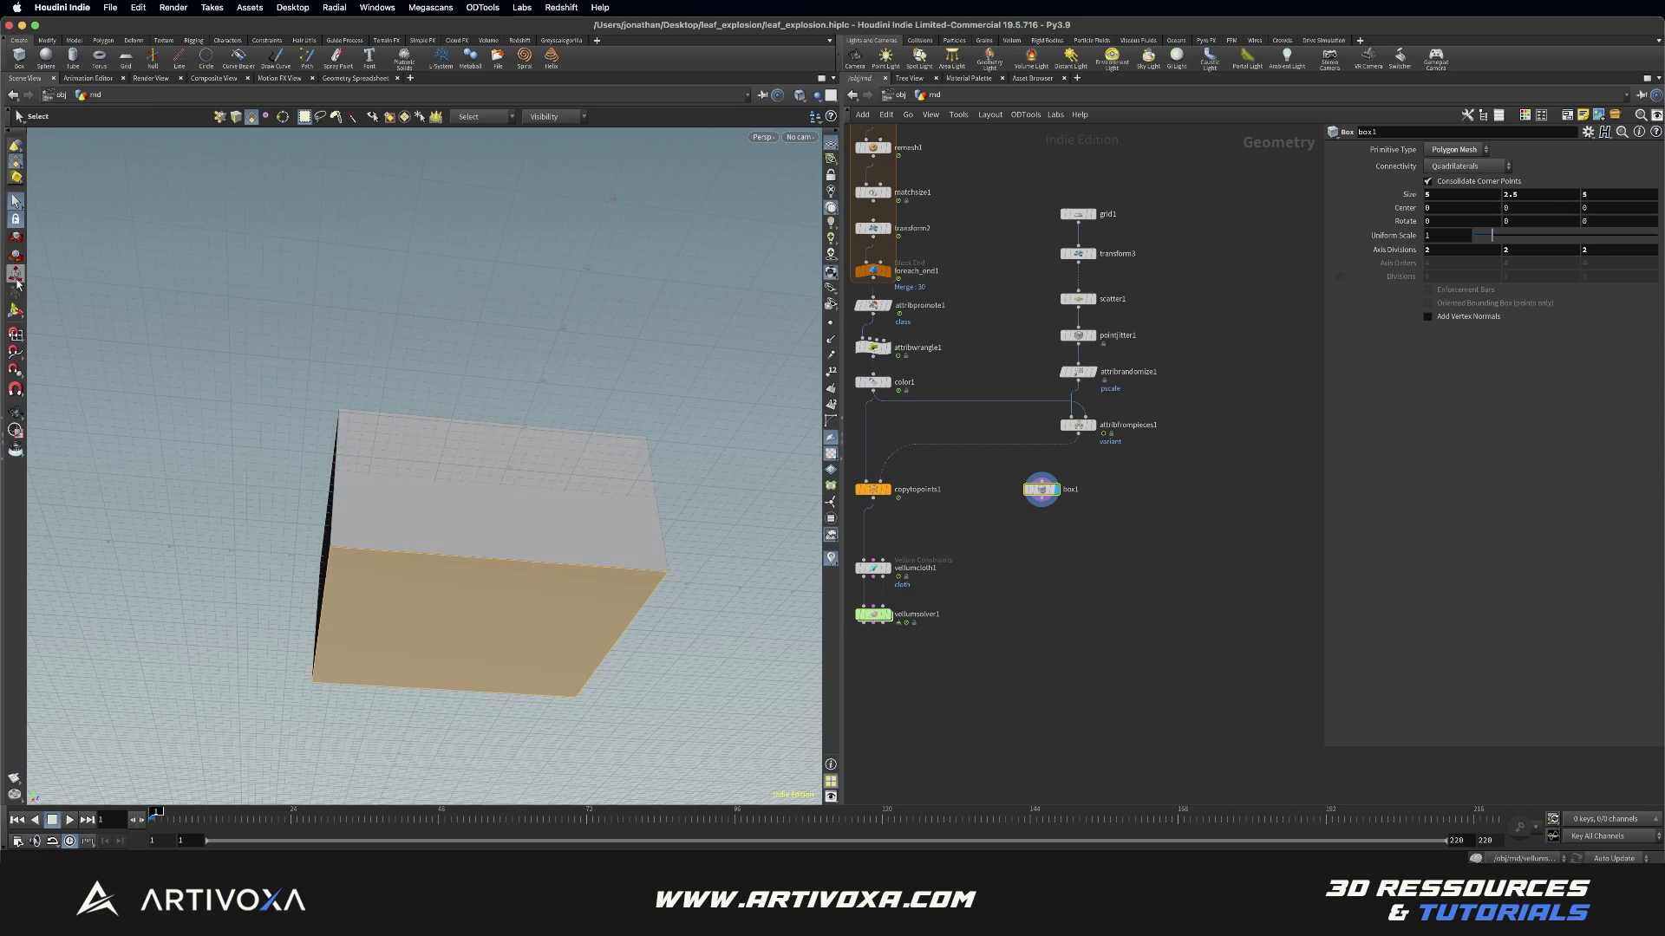
{"action": "key", "text": "e"}
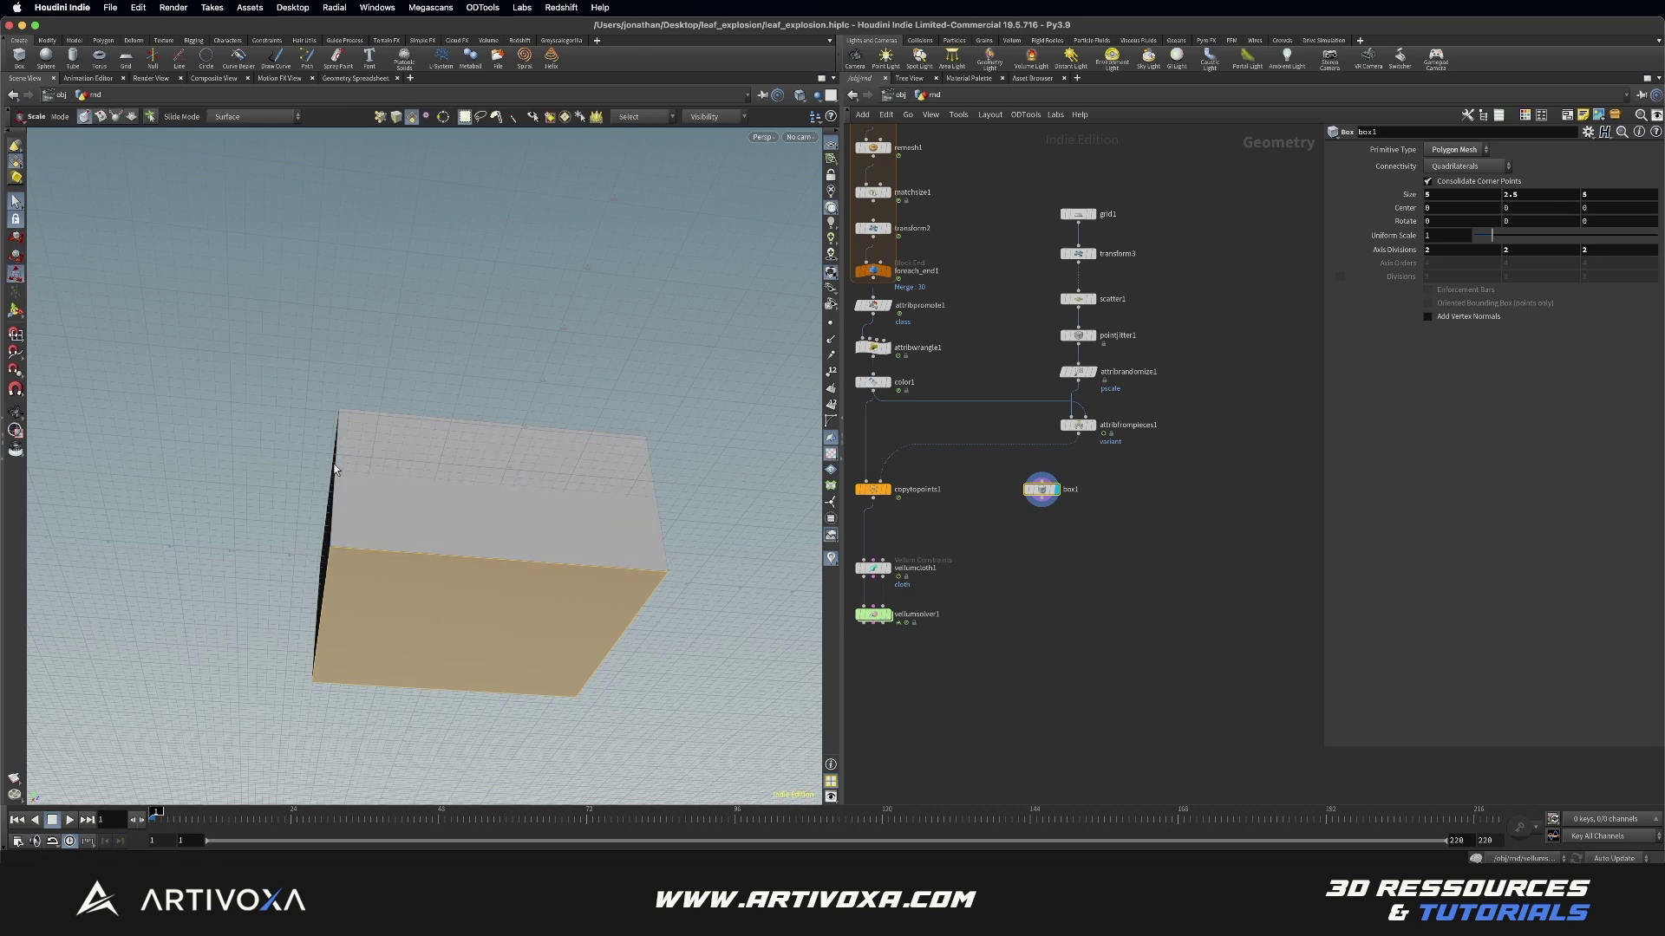
{"action": "left_click", "coordinate": [436, 563]}
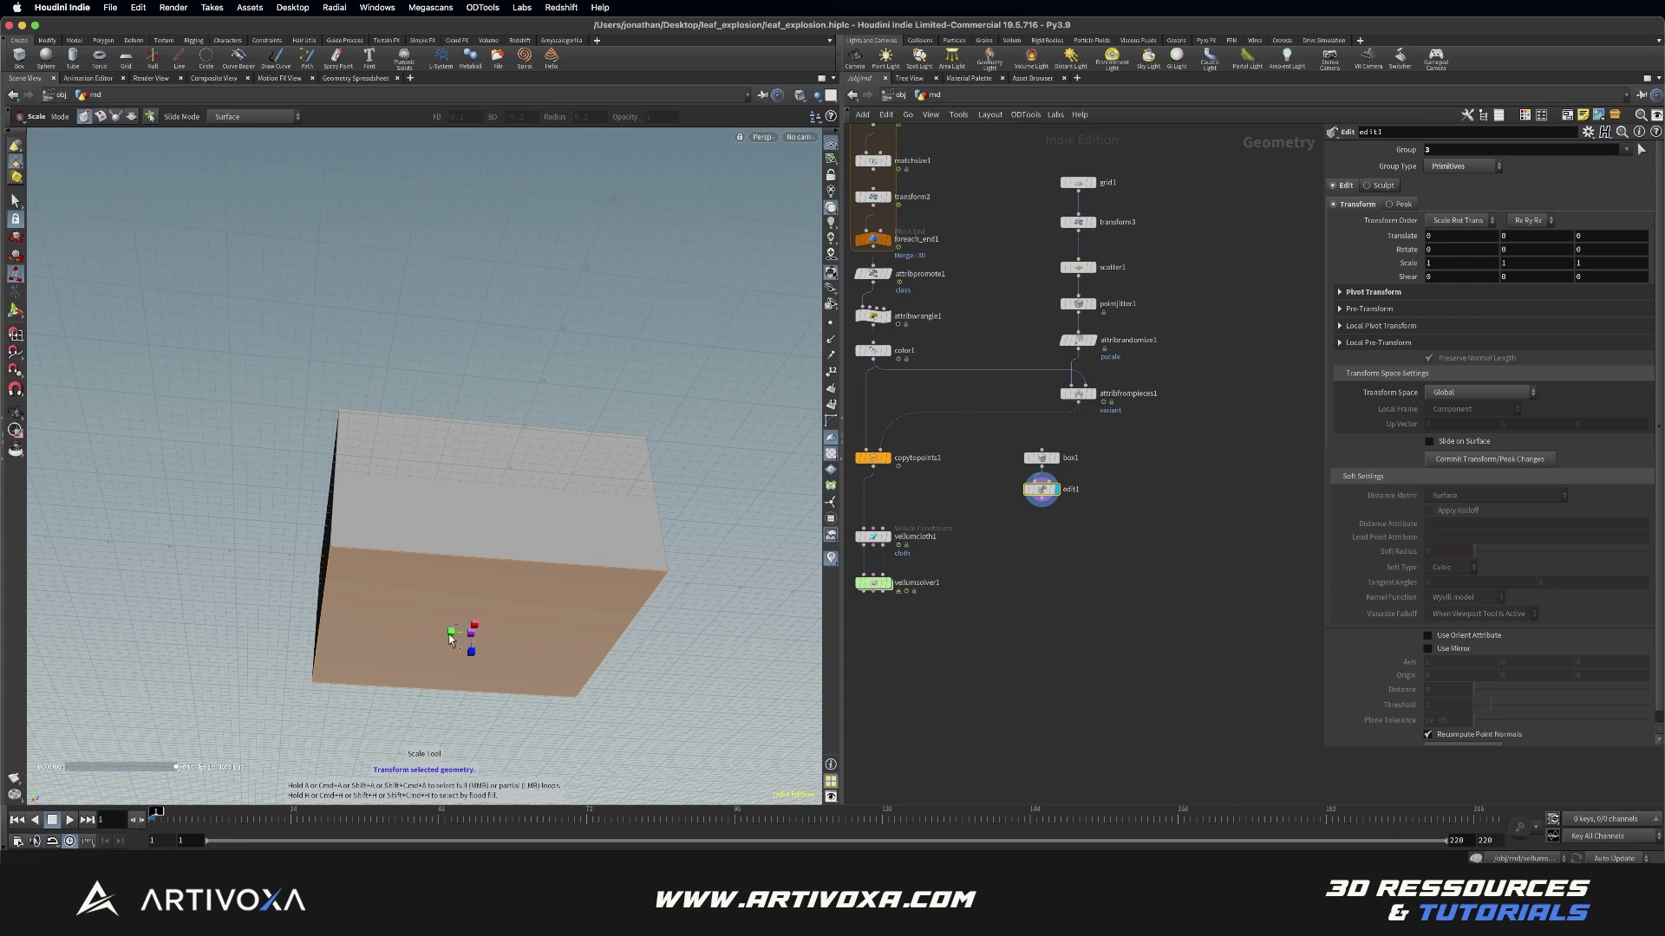
Step: Scale the box's bottom face to 0.38 in width and depth
{"action": "left_click_drag", "start_coordinate": [470, 651], "coordinate": [516, 630]}
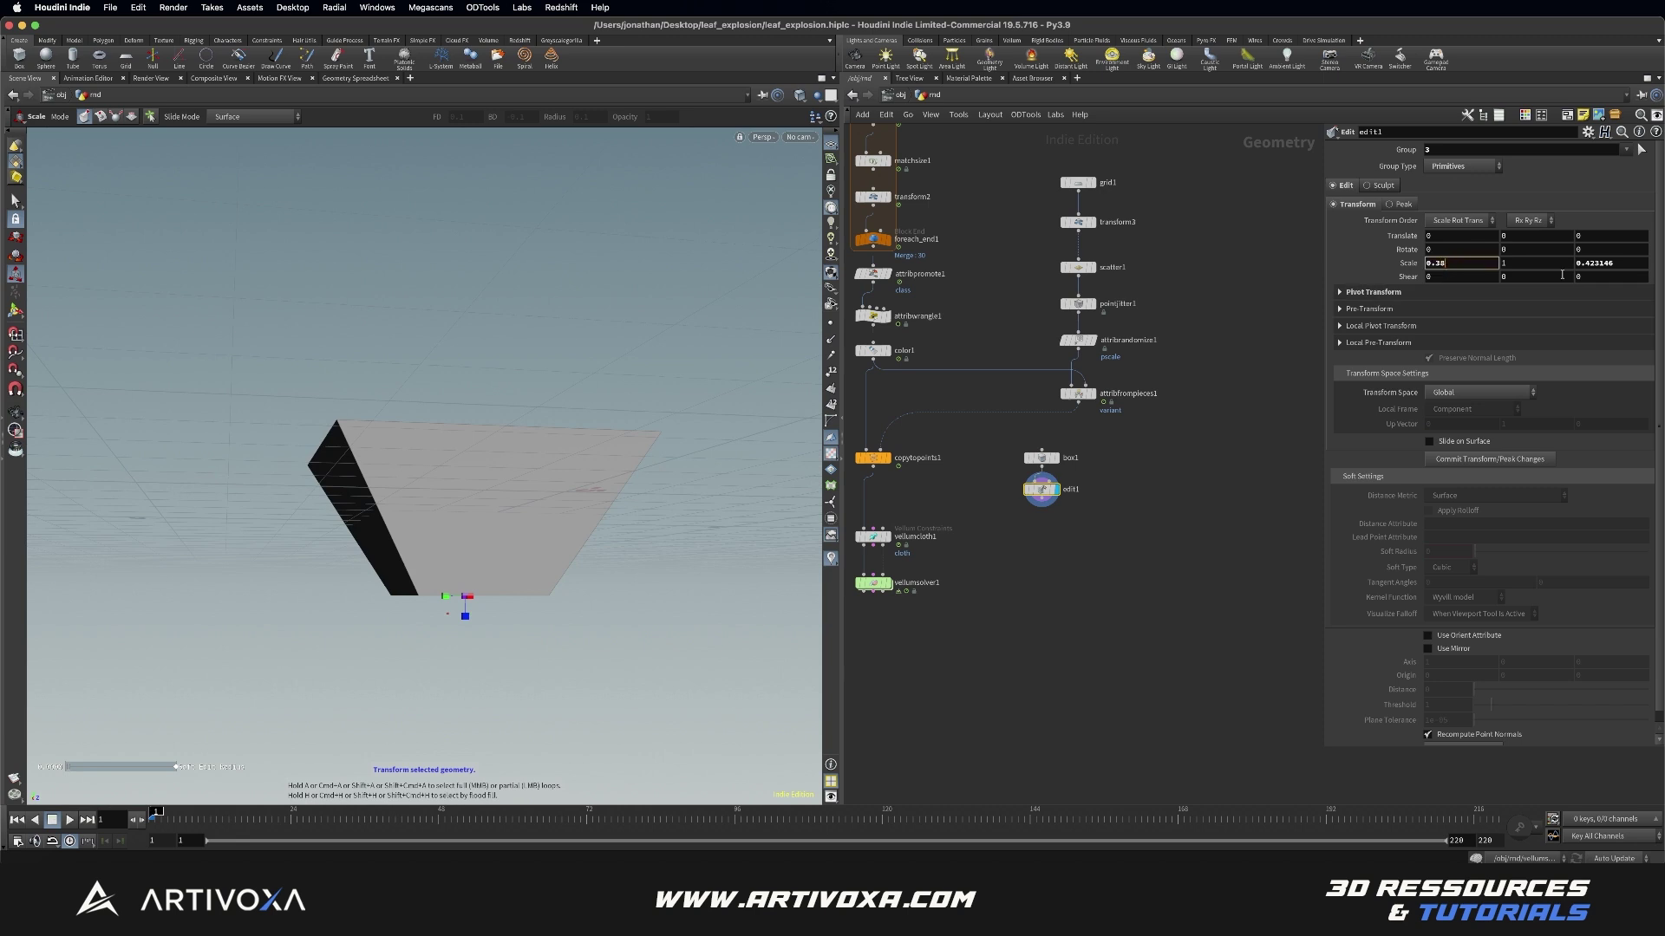
{"action": "left_click_drag", "start_coordinate": [1617, 263], "coordinate": [1585, 263]}
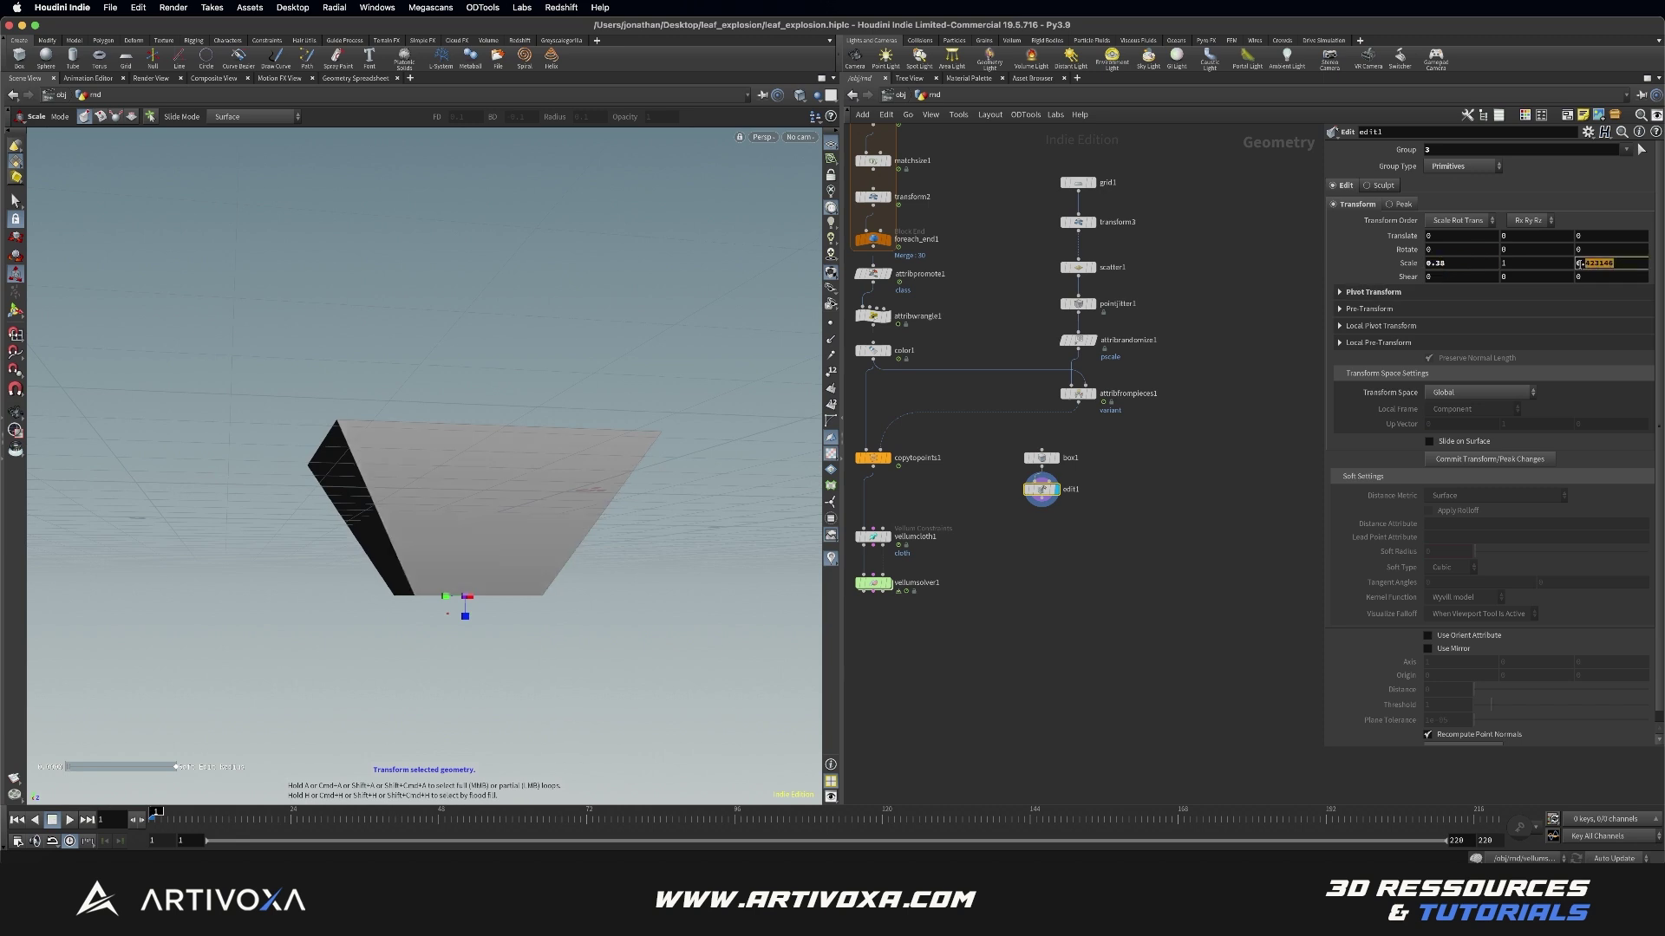
{"action": "key", "text": "Return"}
{"action": "key", "text": "Escape"}
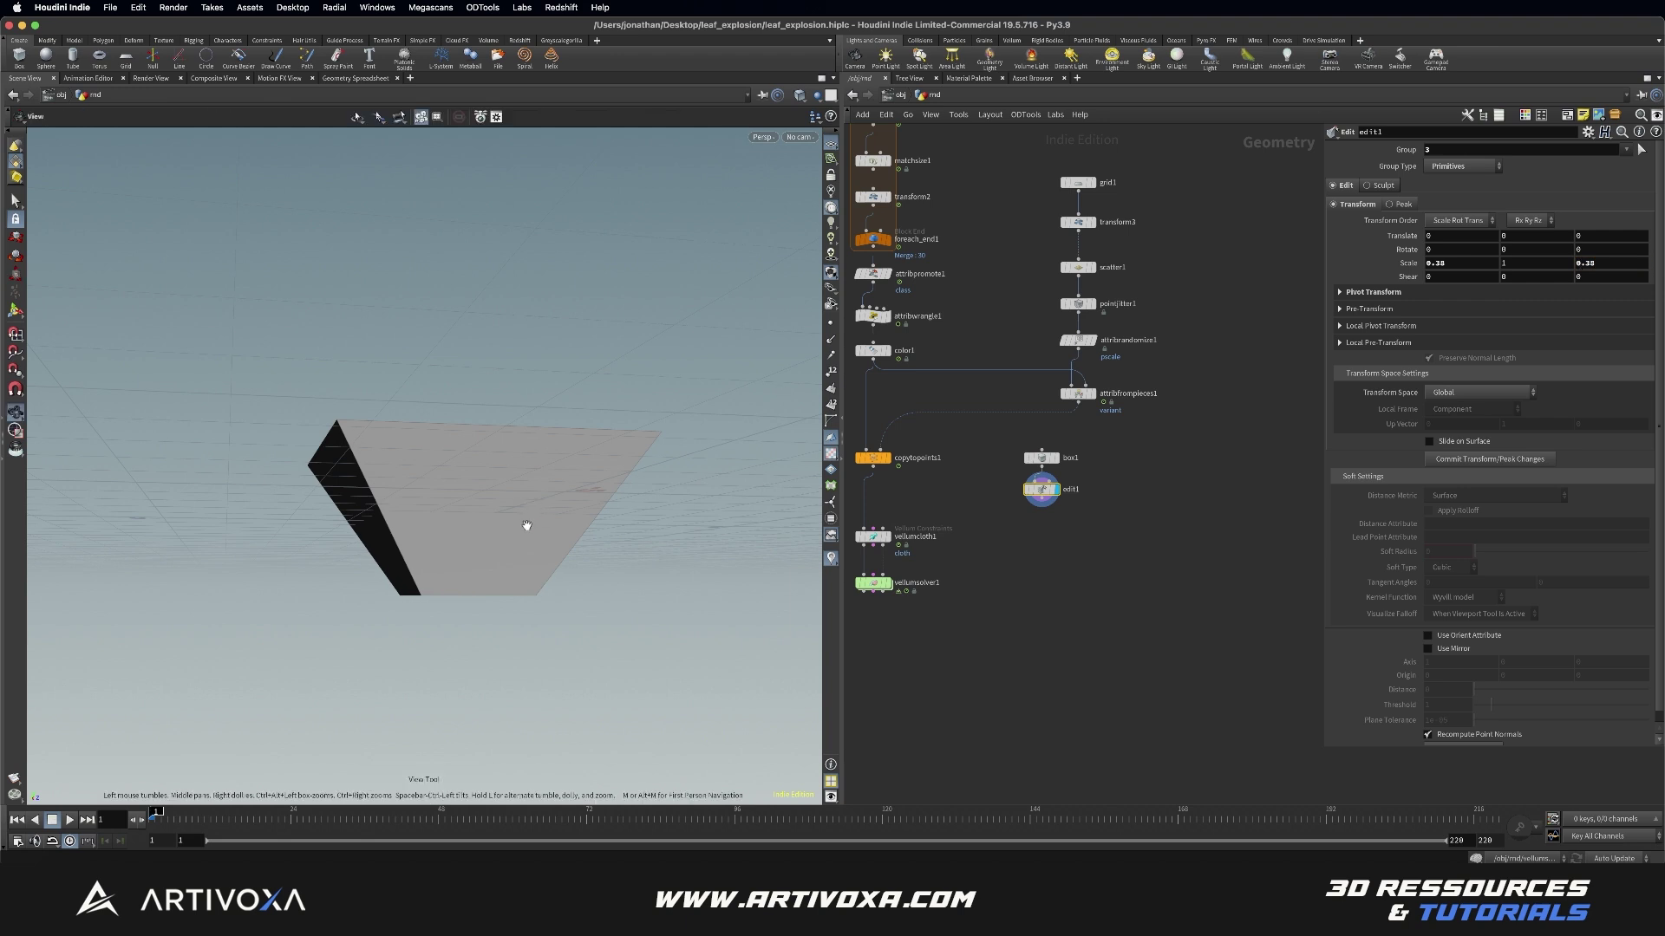
{"action": "left_click_drag", "start_coordinate": [523, 524], "coordinate": [502, 409]}
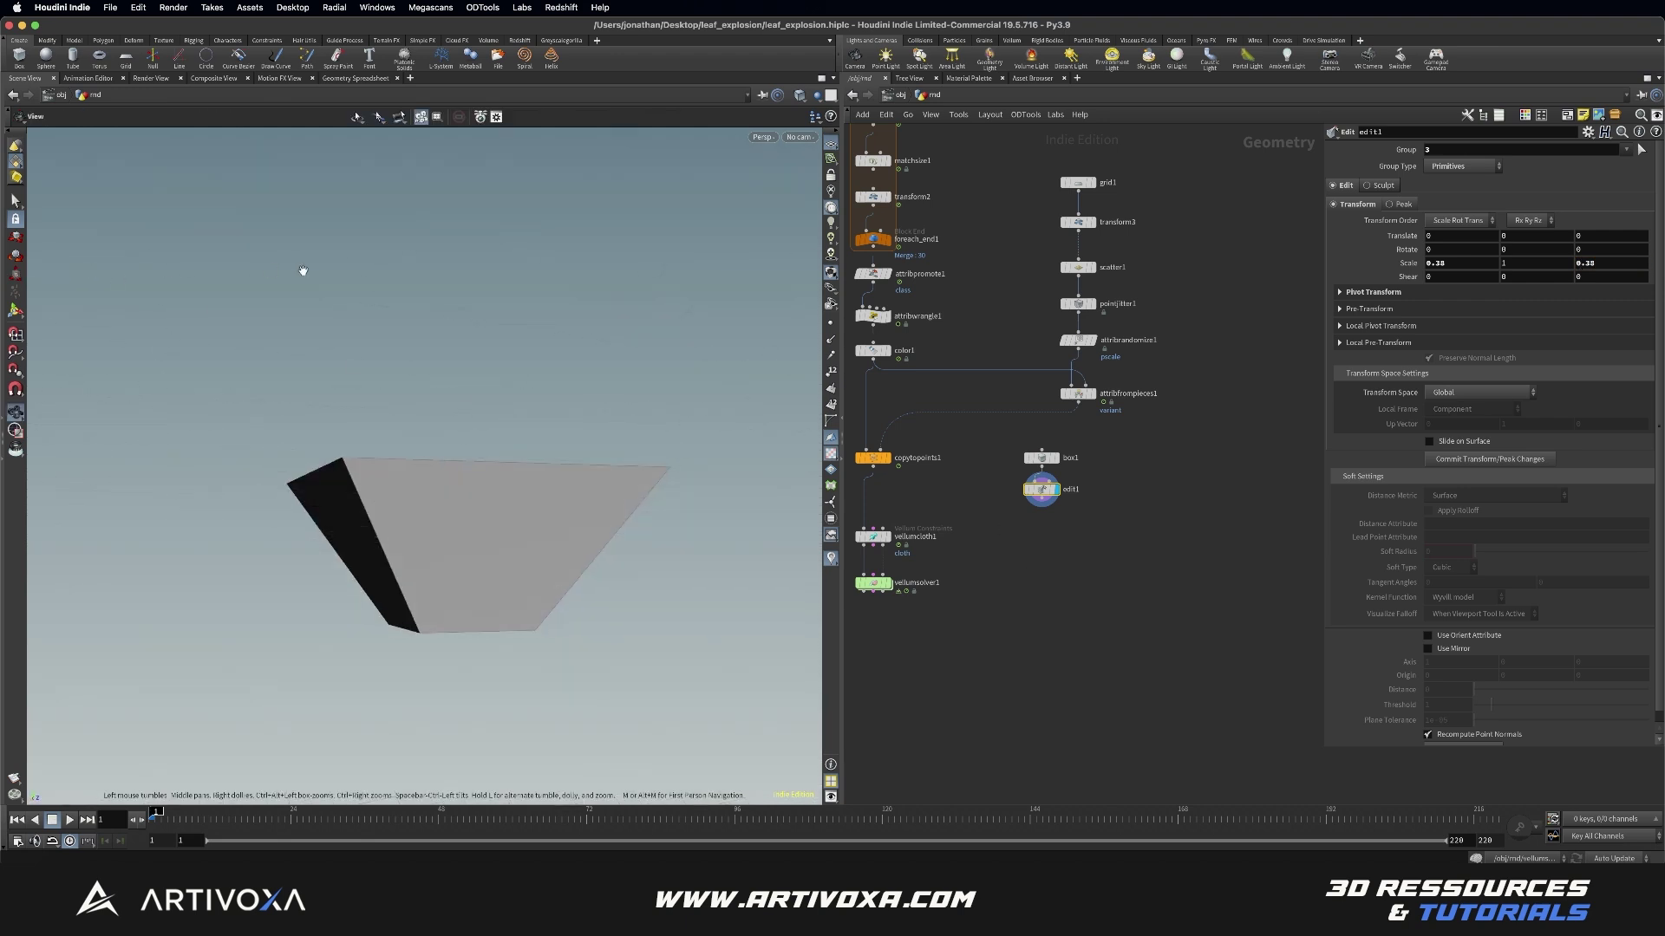
{"action": "left_click_drag", "start_coordinate": [304, 272], "coordinate": [74, 194]}
Step: Delete the box's top face with a Blast node, leaving an open-topped funnel
{"action": "left_click", "coordinate": [16, 201]}
{"action": "key", "text": "Escape"}
{"action": "left_click_drag", "start_coordinate": [531, 494], "coordinate": [538, 546]}
{"action": "key", "text": "s"}
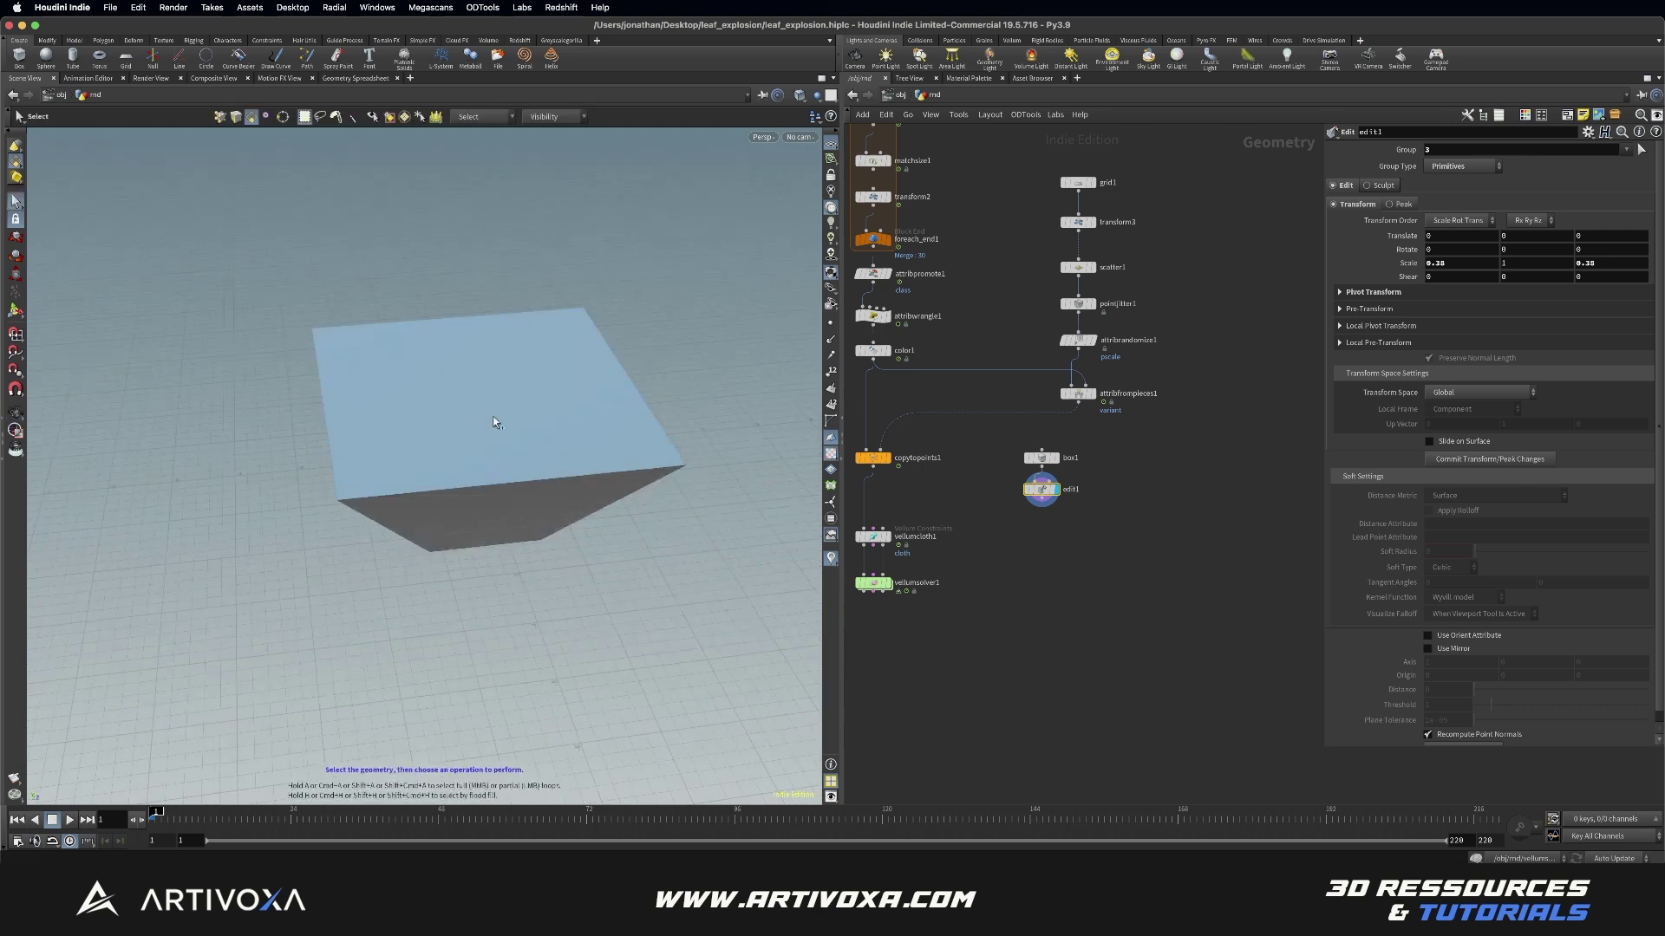
{"action": "left_click", "coordinate": [581, 401]}
{"action": "key", "text": "Delete"}
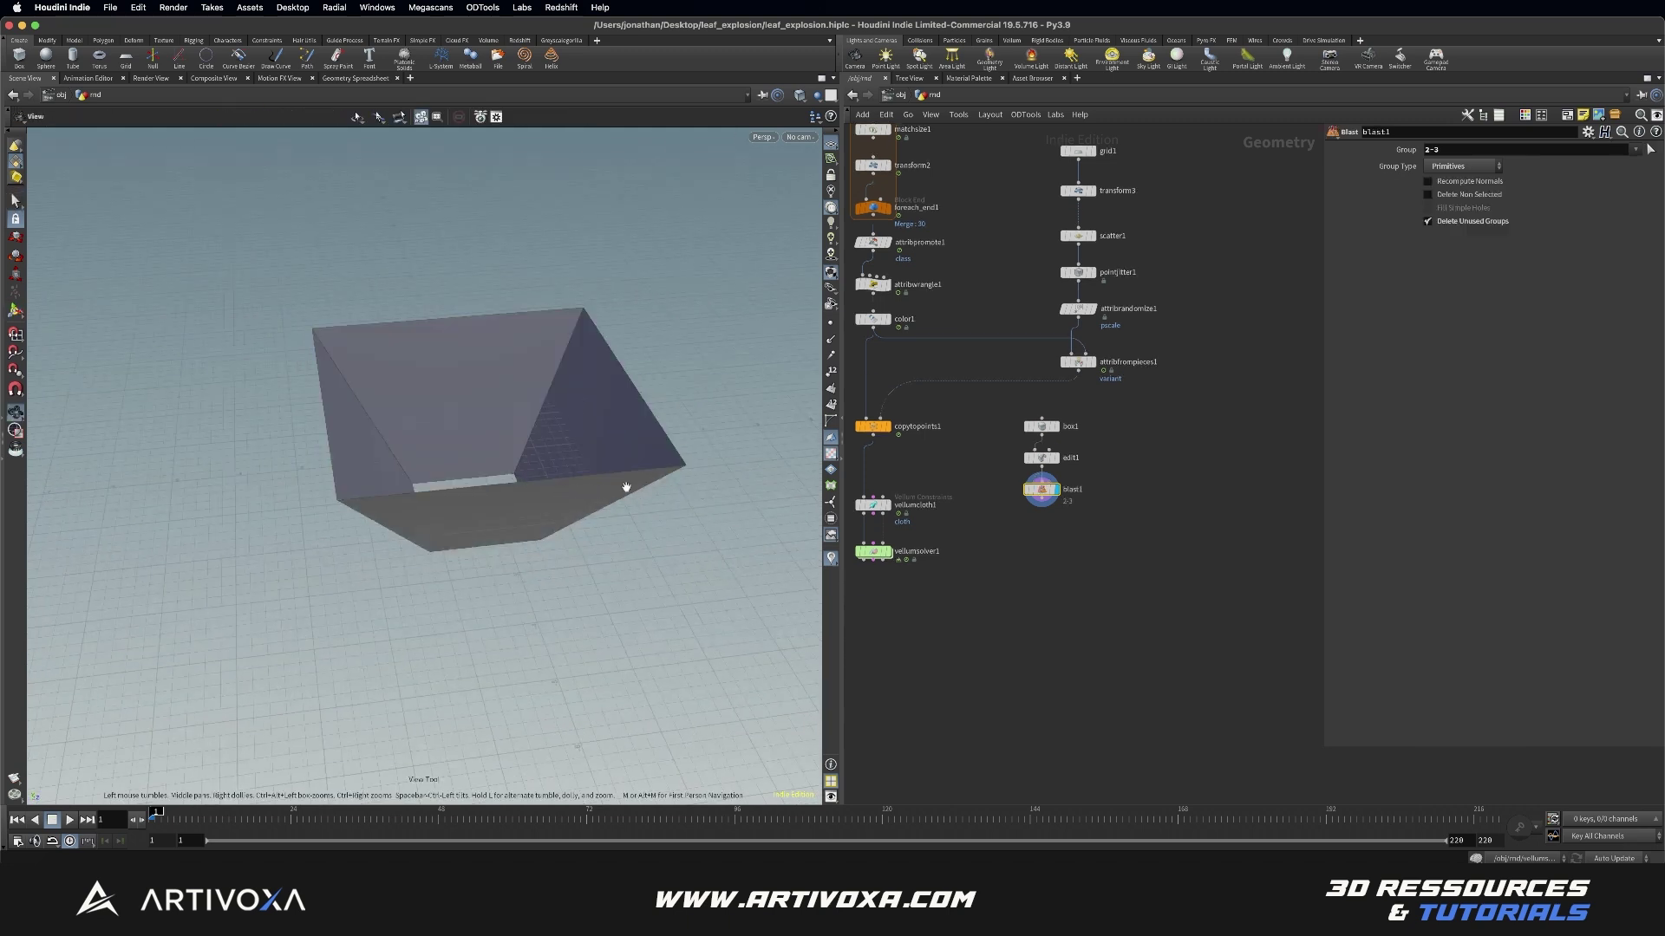
Step: Place a Reverse node under blast1 and display it, flipping the open box's faces
{"action": "key", "text": "Escape"}
{"action": "left_click_drag", "start_coordinate": [543, 469], "coordinate": [586, 434]}
{"action": "key", "text": "Tab"}
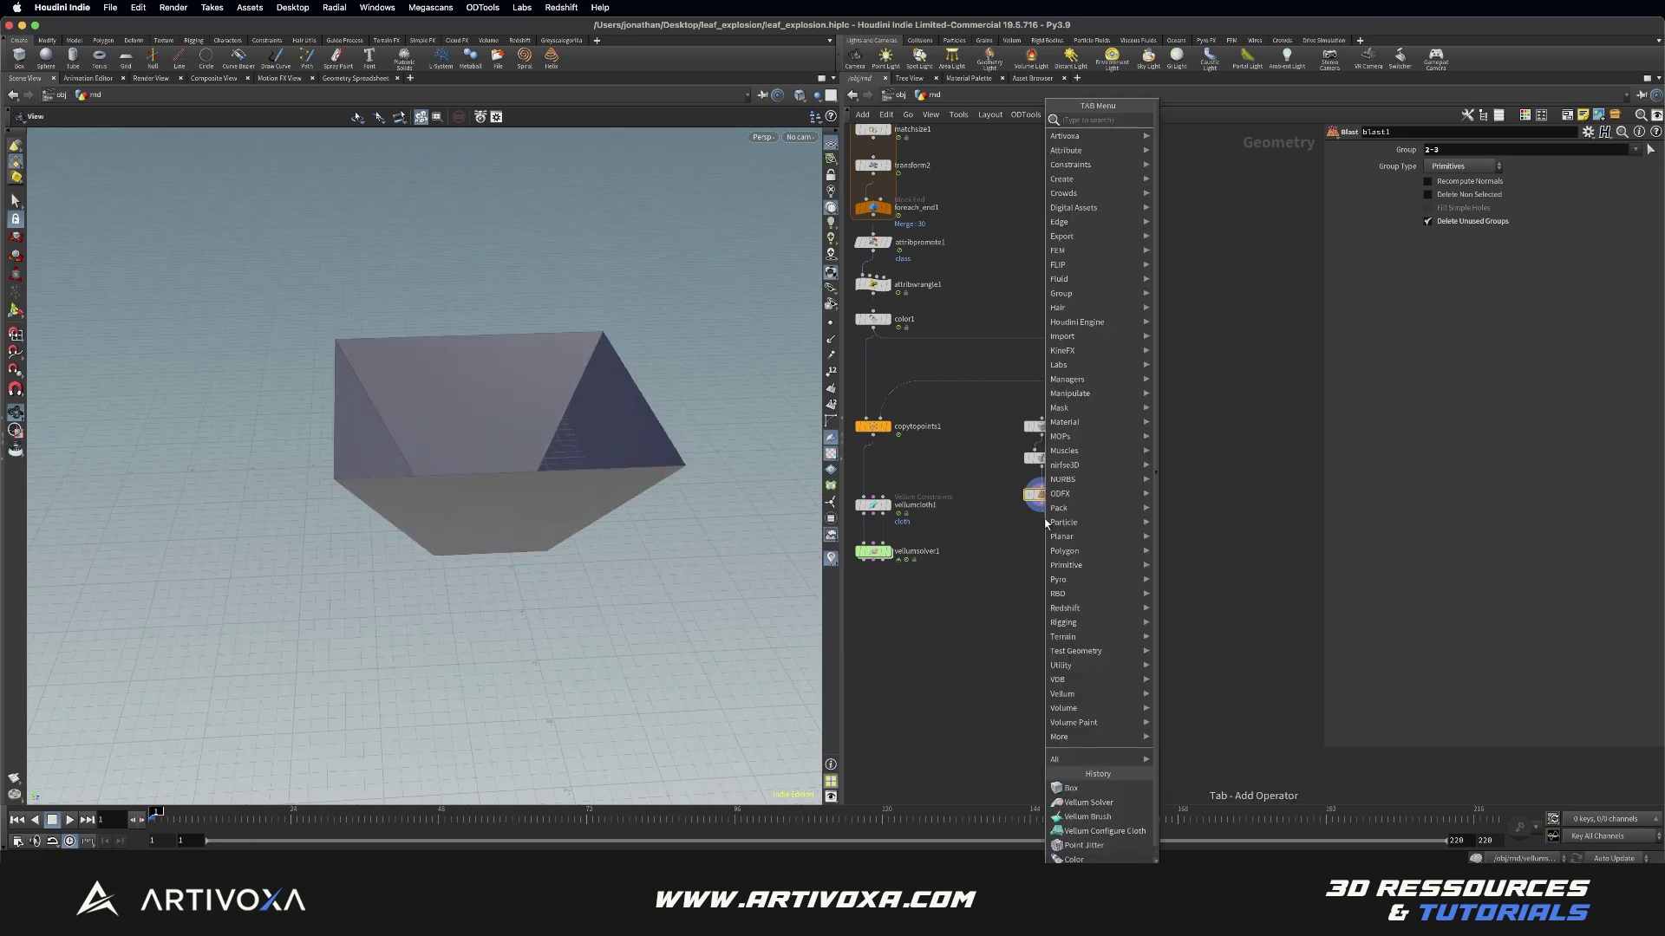
{"action": "type", "text": "reve"}
{"action": "key", "text": "Return"}
{"action": "left_click", "coordinate": [1044, 531]}
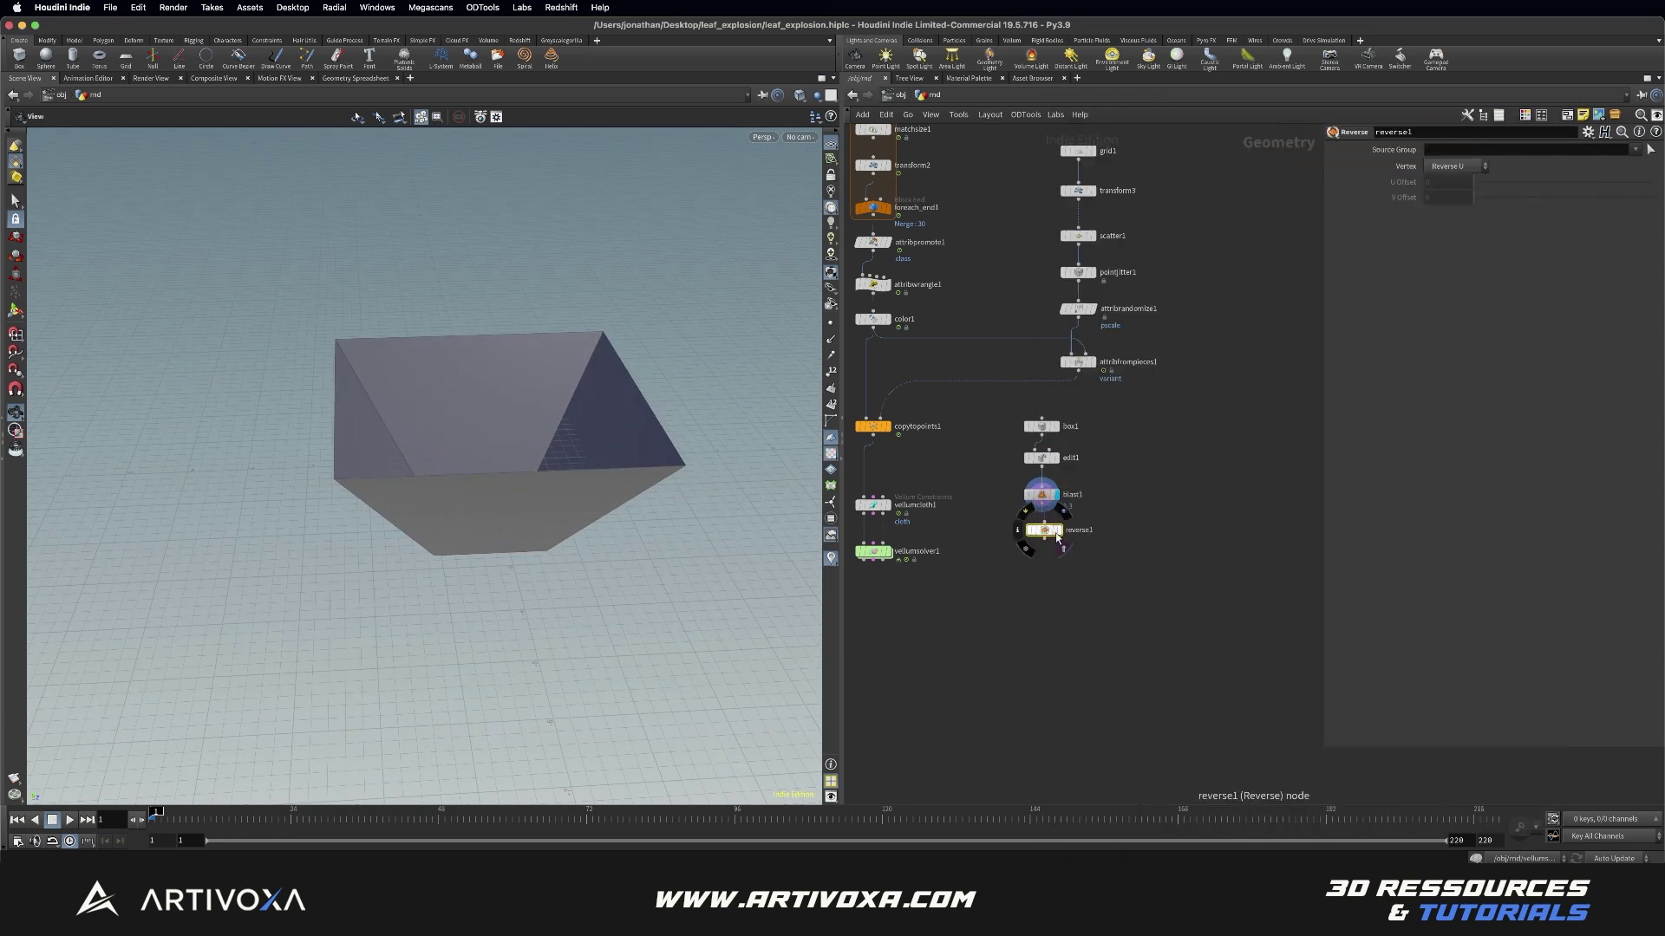
{"action": "left_click", "coordinate": [1058, 533]}
{"action": "mouse_move", "coordinate": [532, 457]}
{"action": "left_mouse_down"}
{"action": "mouse_move", "coordinate": [555, 401]}
{"action": "mouse_move", "coordinate": [490, 450]}
{"action": "mouse_move", "coordinate": [492, 472]}
{"action": "left_mouse_up"}
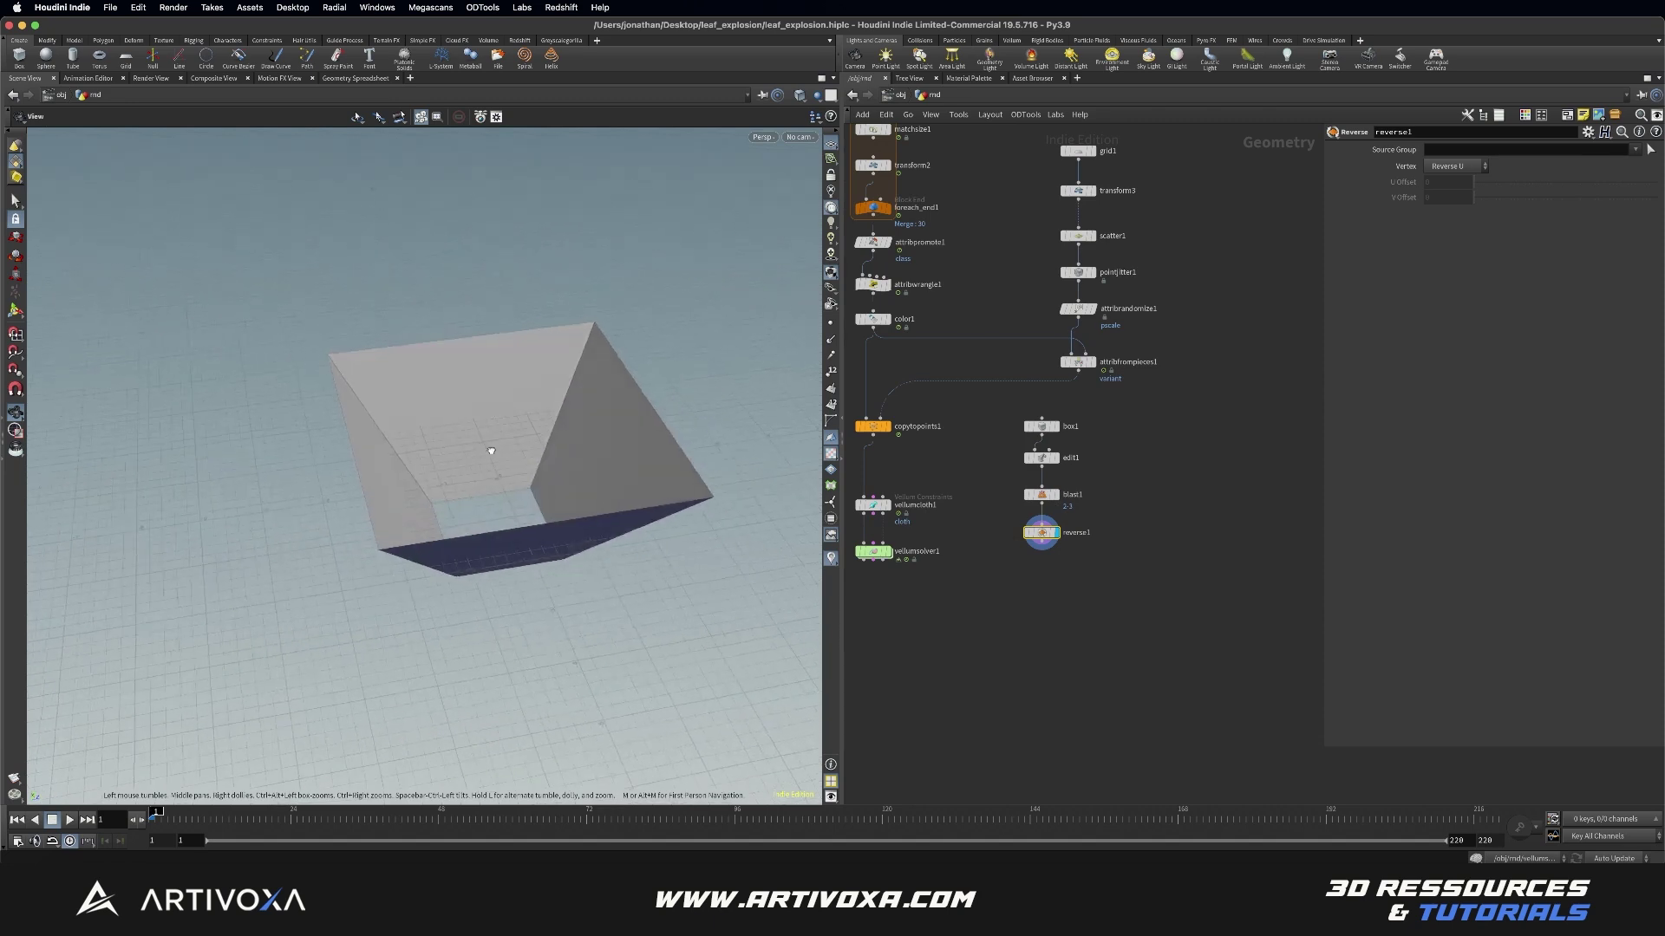
{"action": "mouse_move", "coordinate": [1045, 544]}
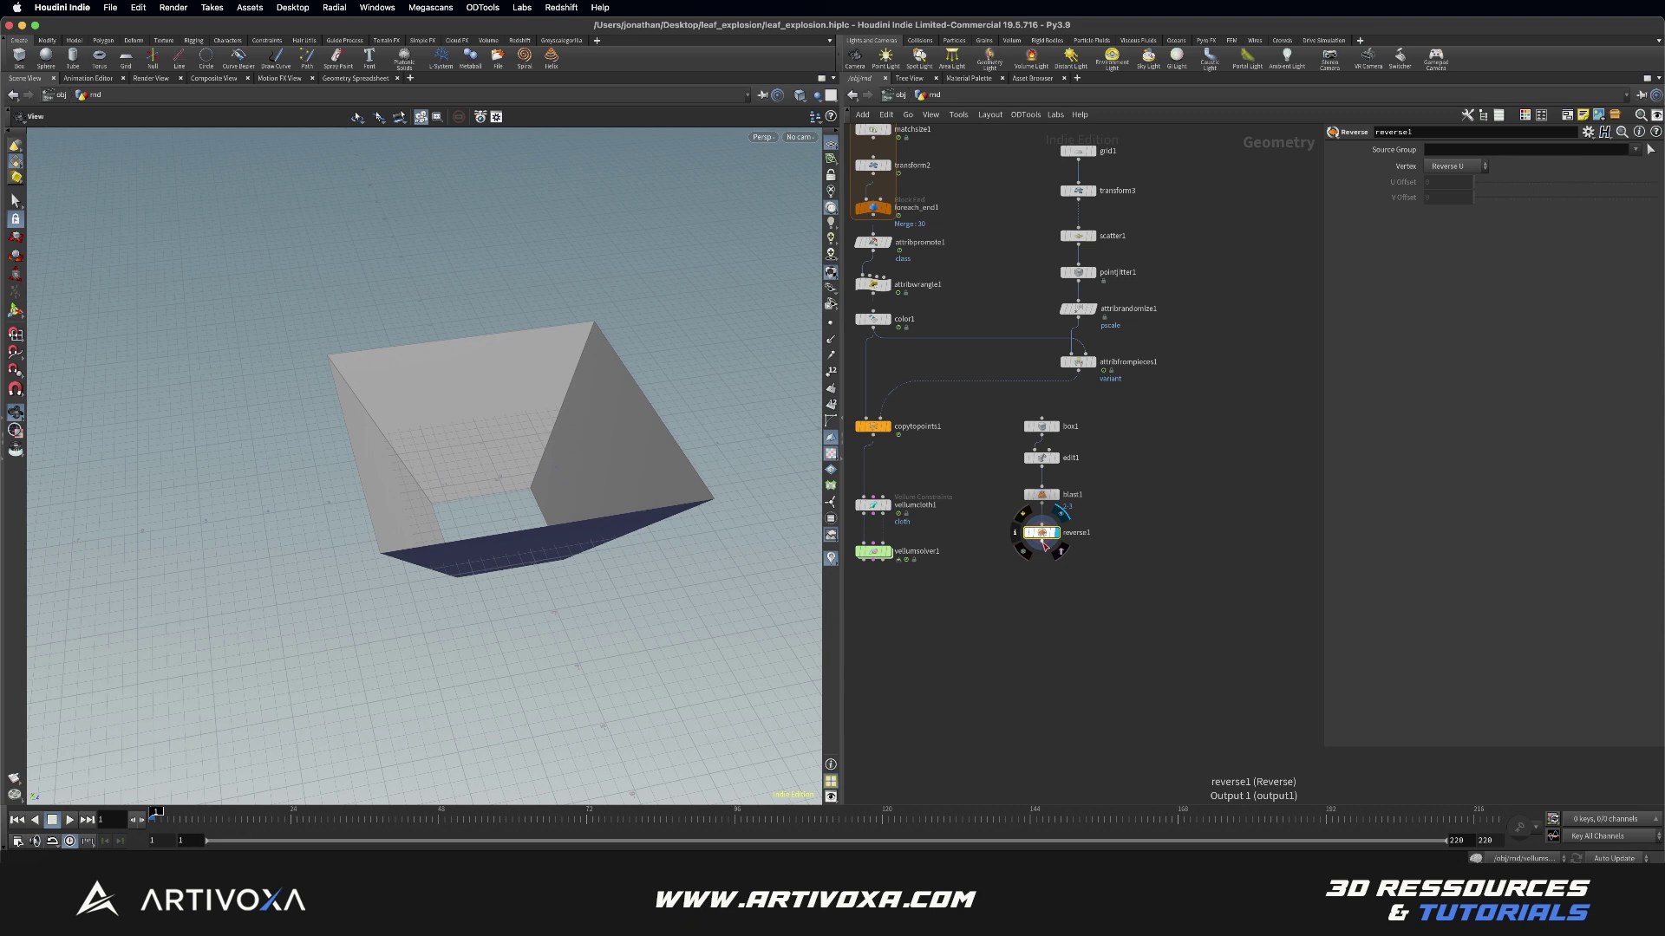
Step: Add a Transform node under reverse1, template copytopoints1's leaves, and display the transform
{"action": "left_click", "coordinate": [1046, 546]}
{"action": "left_click", "coordinate": [1044, 567]}
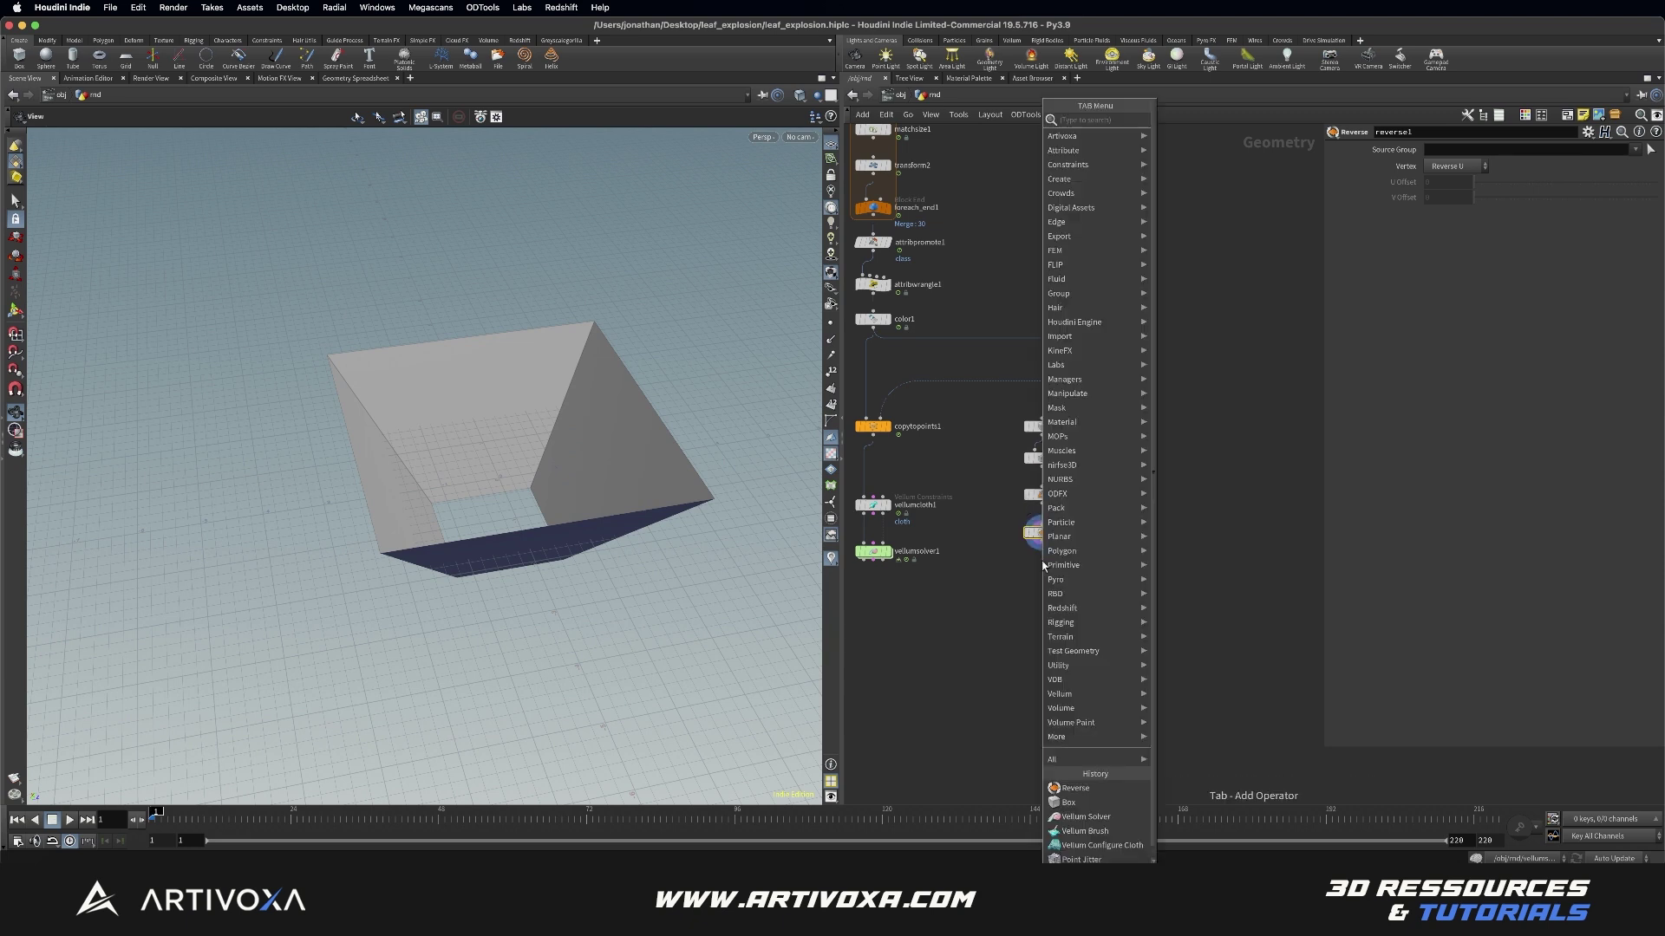
{"action": "key", "text": "Escape"}
{"action": "left_click", "coordinate": [1044, 567]}
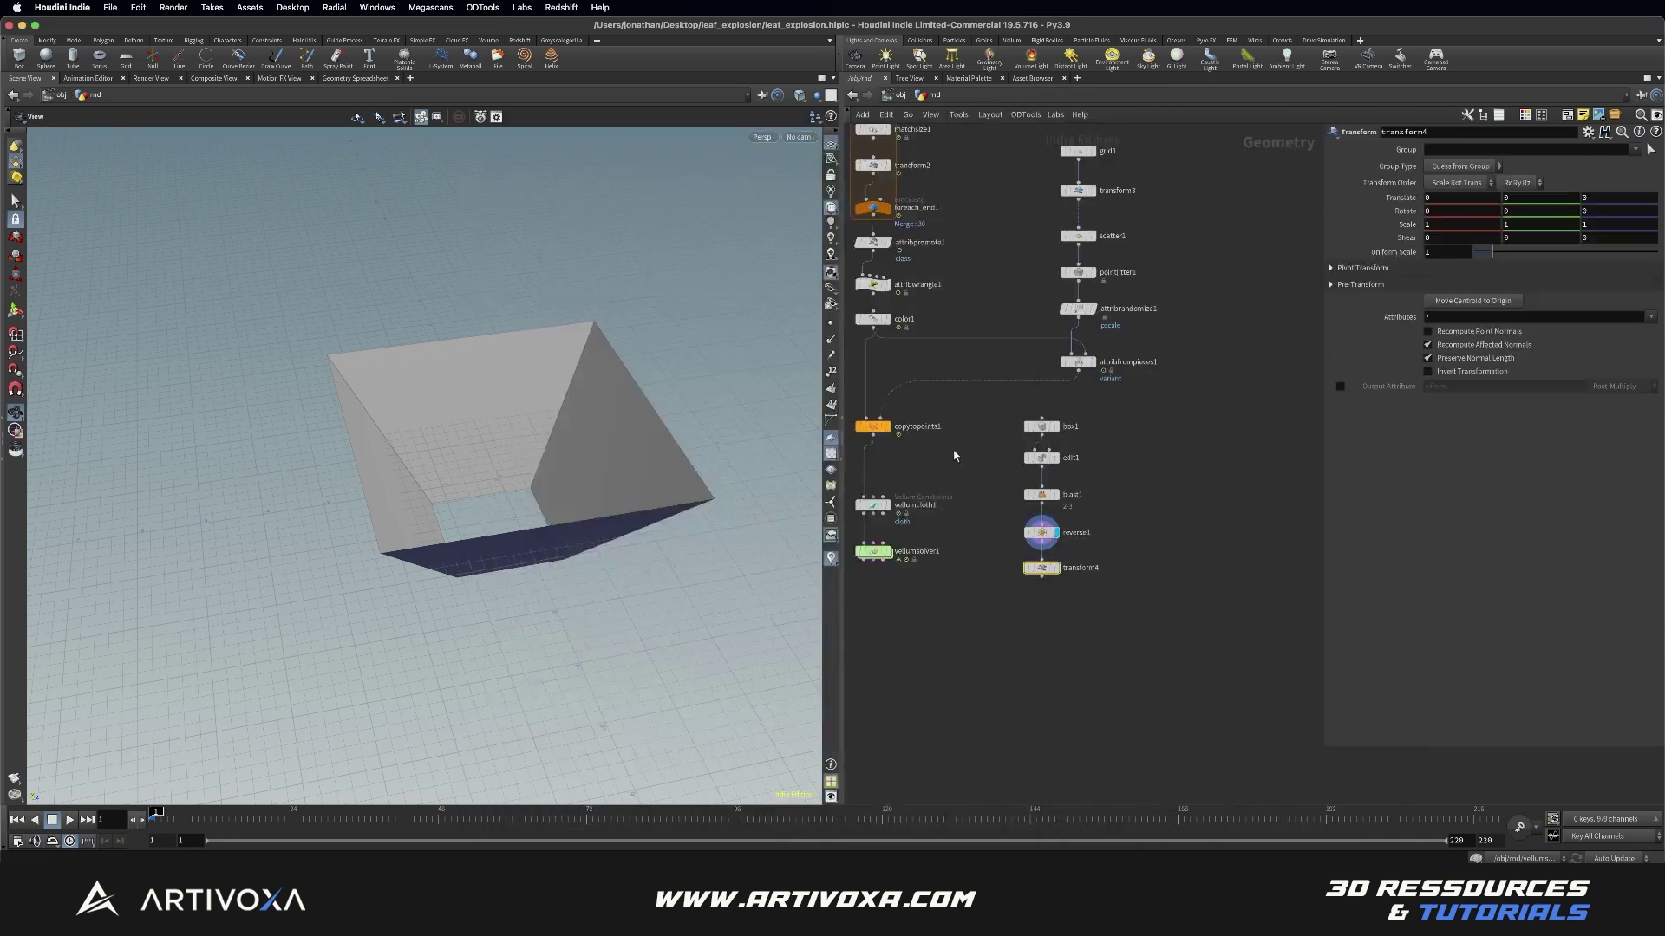
{"action": "left_click", "coordinate": [890, 443]}
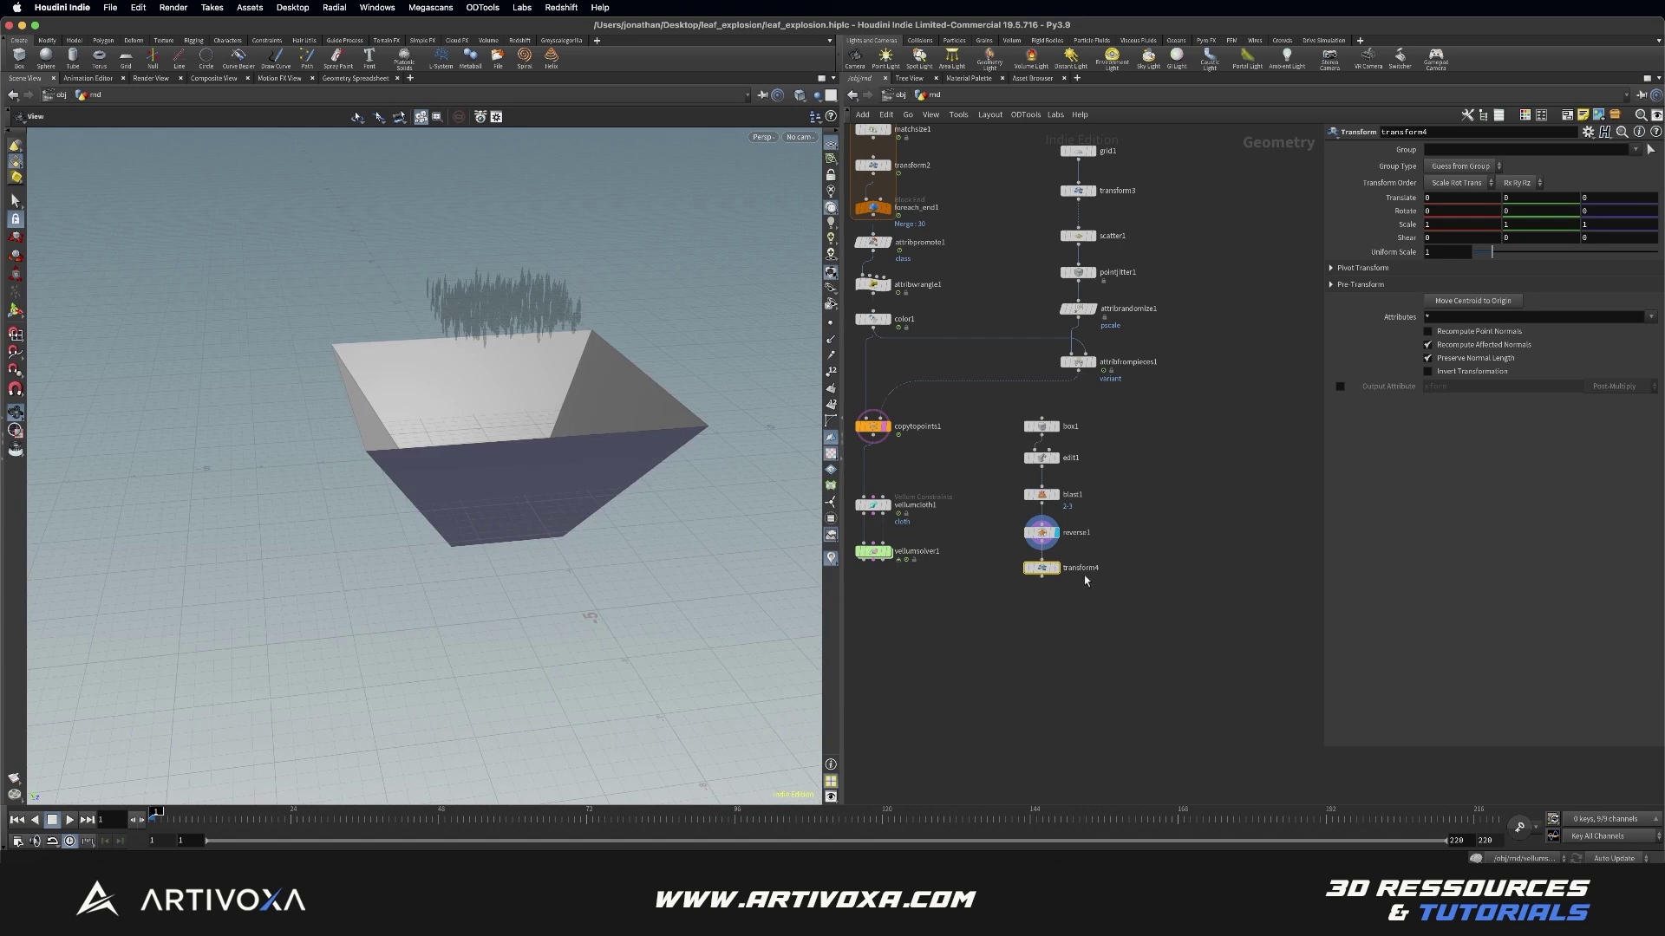
{"action": "left_click", "coordinate": [1056, 568]}
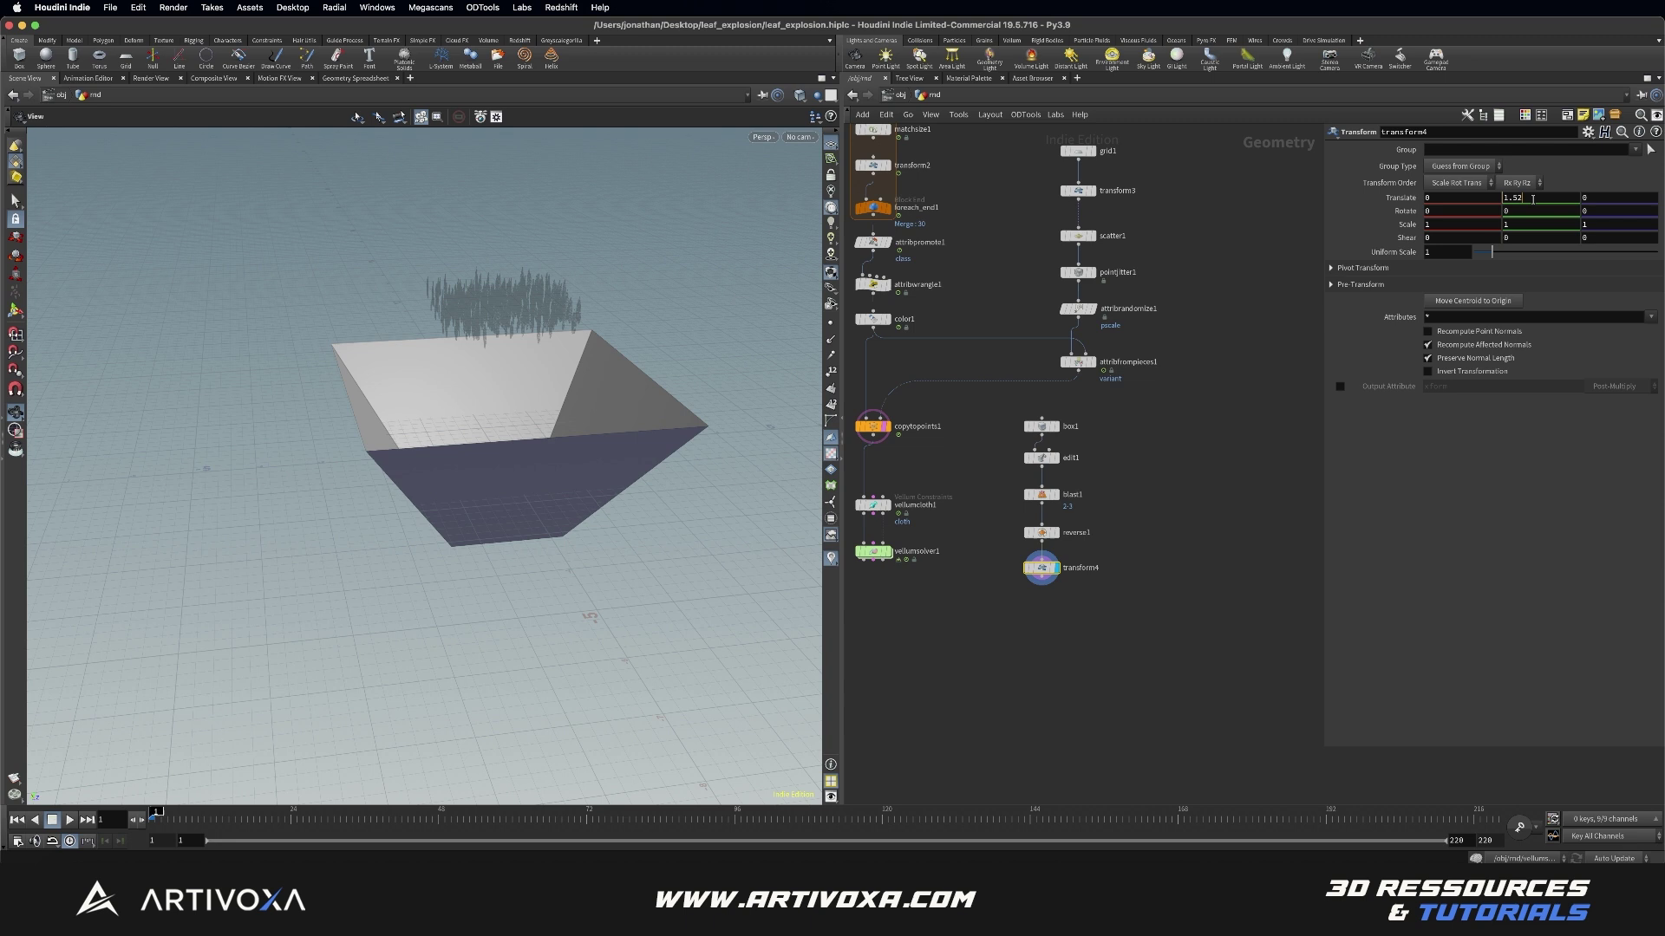
Step: Raise the box 1.52 in Y and set its uniform scale to 0.45
{"action": "key", "text": "Return"}
{"action": "left_click", "coordinate": [1453, 252]}
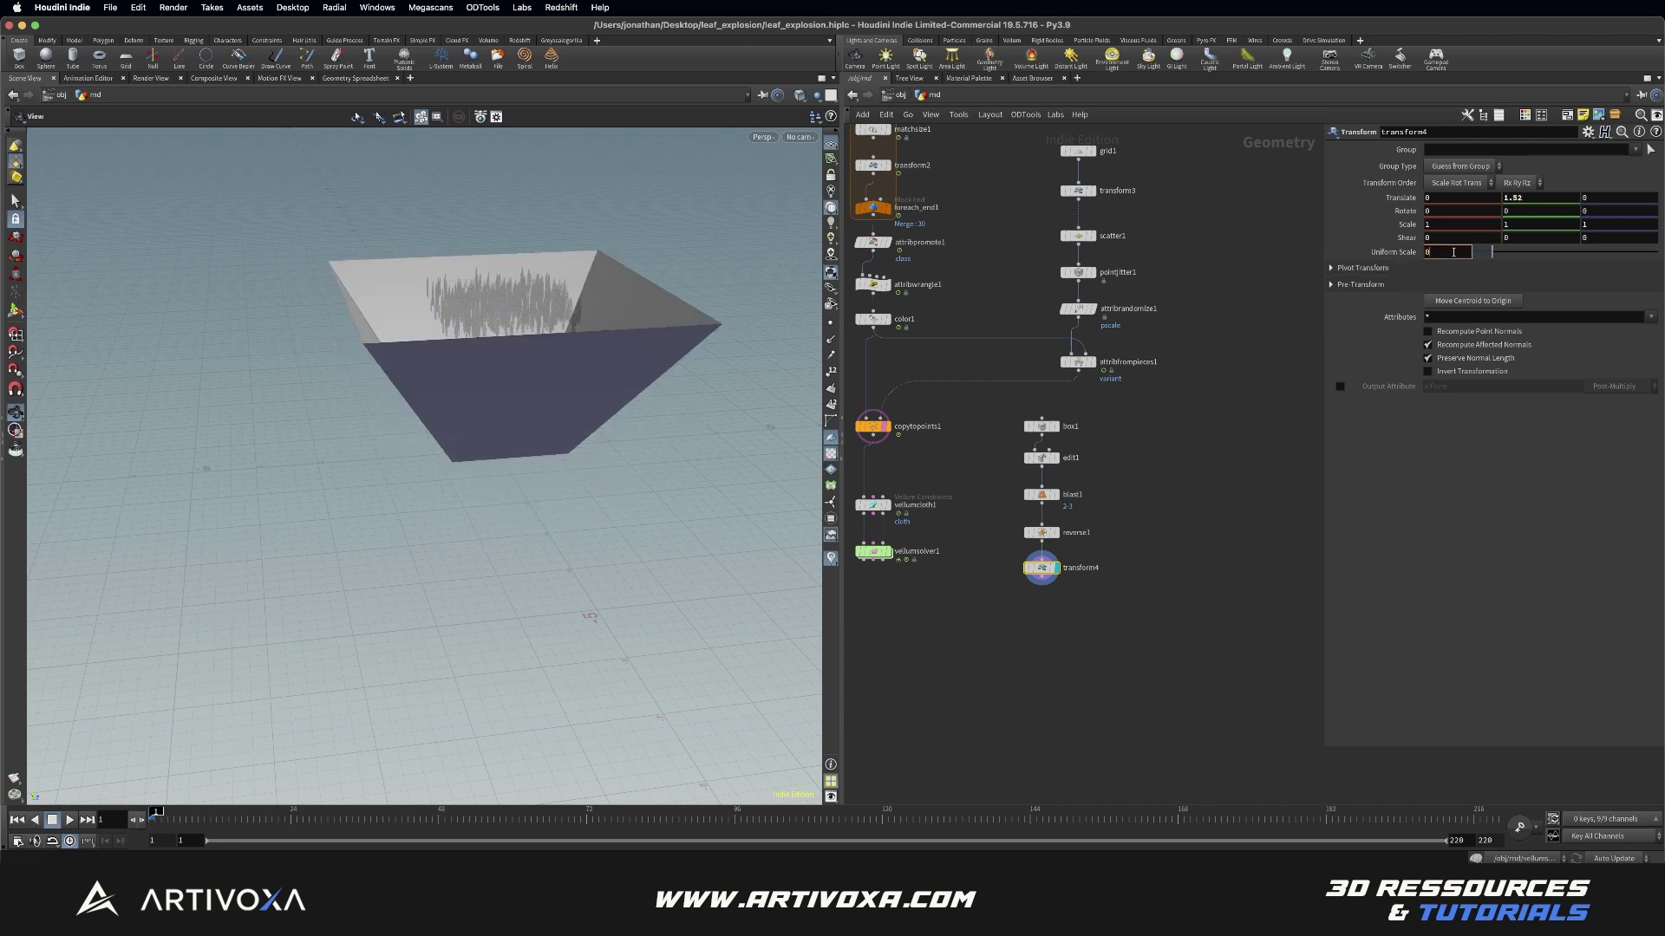
{"action": "type", "text": "0.45"}
{"action": "key", "text": "Return"}
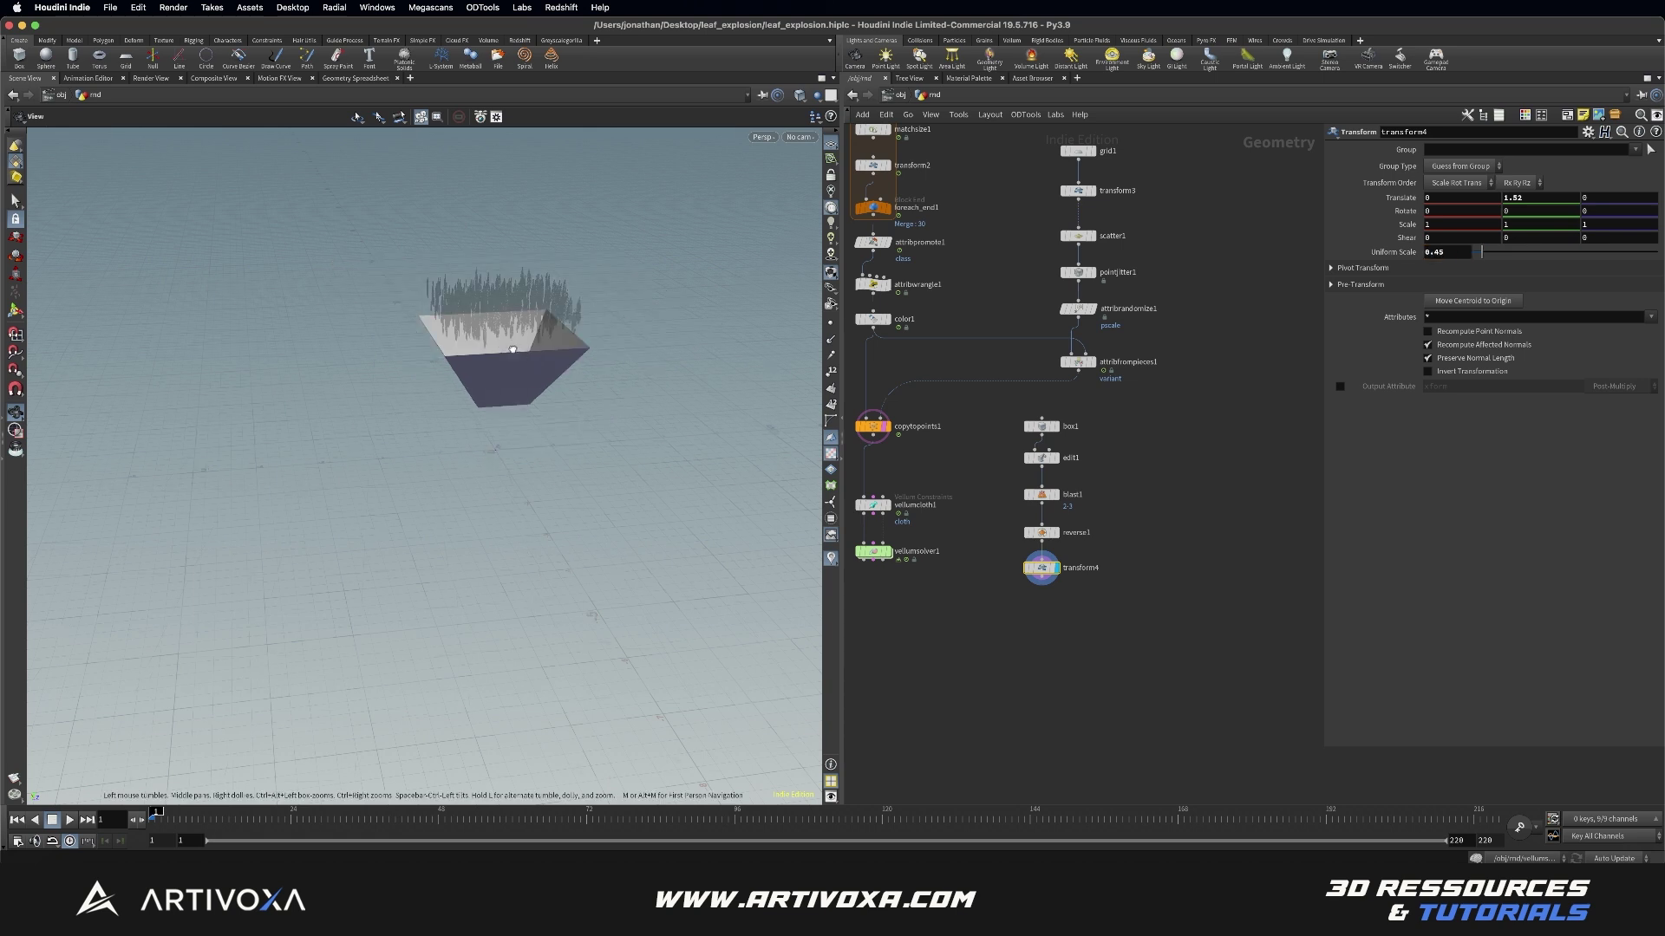
{"action": "left_click_drag", "start_coordinate": [520, 321], "coordinate": [439, 346]}
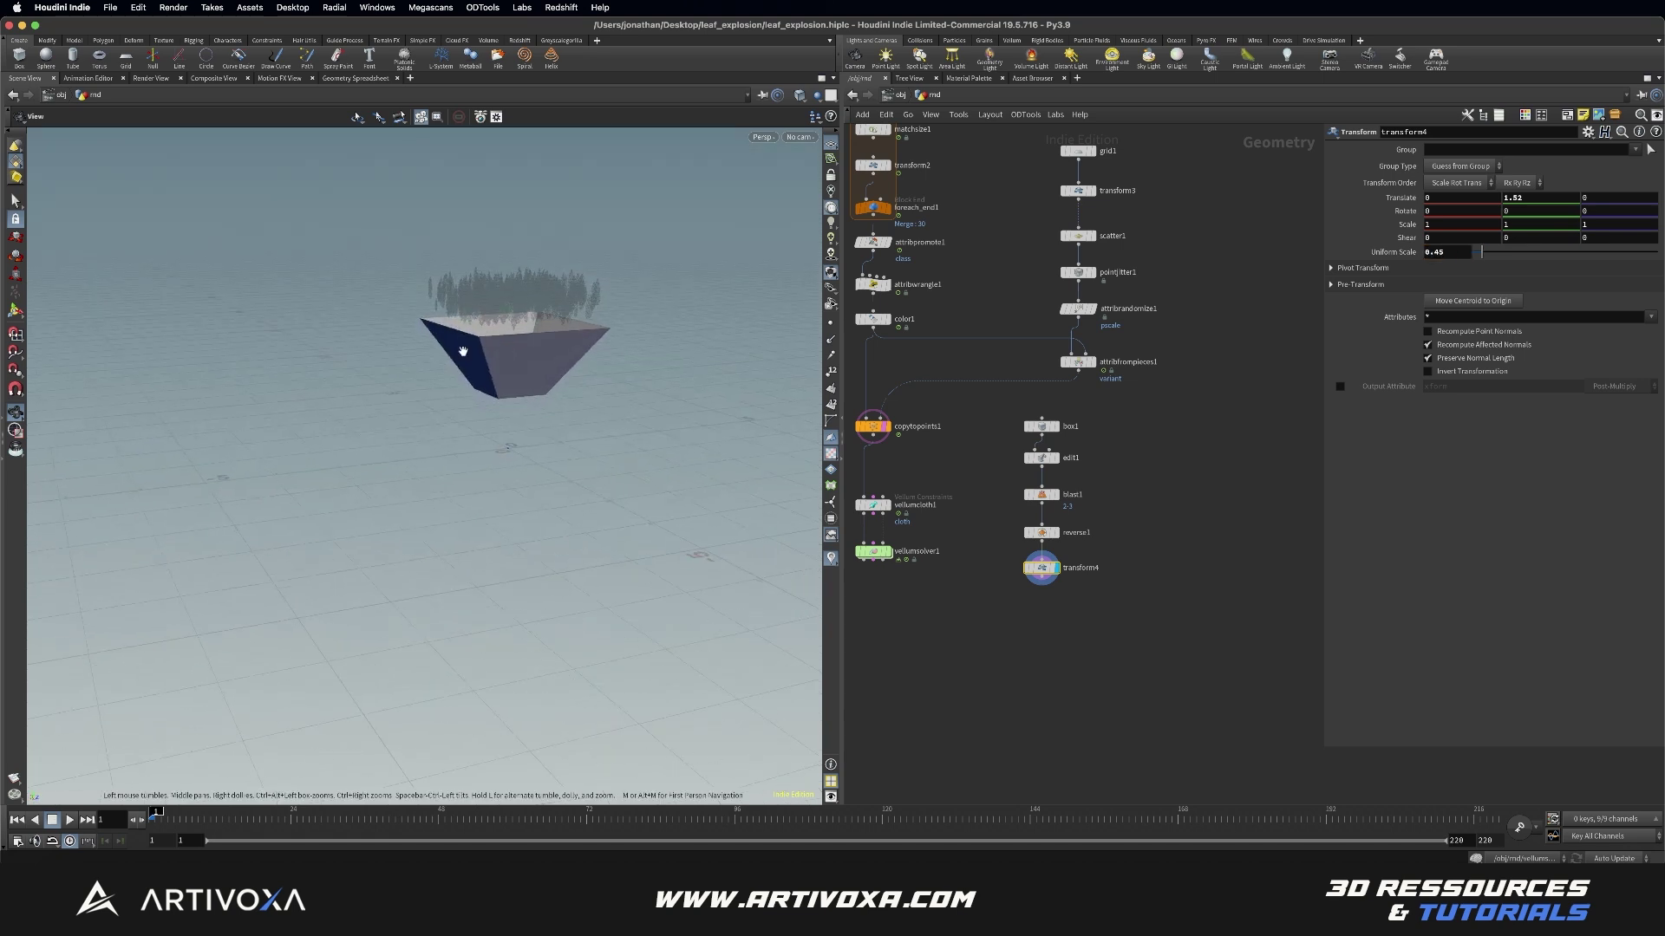
{"action": "mouse_move", "coordinate": [866, 617]}
{"action": "left_mouse_down"}
{"action": "mouse_move", "coordinate": [906, 493]}
{"action": "mouse_move", "coordinate": [874, 520]}
{"action": "mouse_move", "coordinate": [878, 612]}
{"action": "left_mouse_up"}
Step: Wire transform4's output into vellumcloth1's input and check the cloth and solver nodes
{"action": "left_click", "coordinate": [900, 572]}
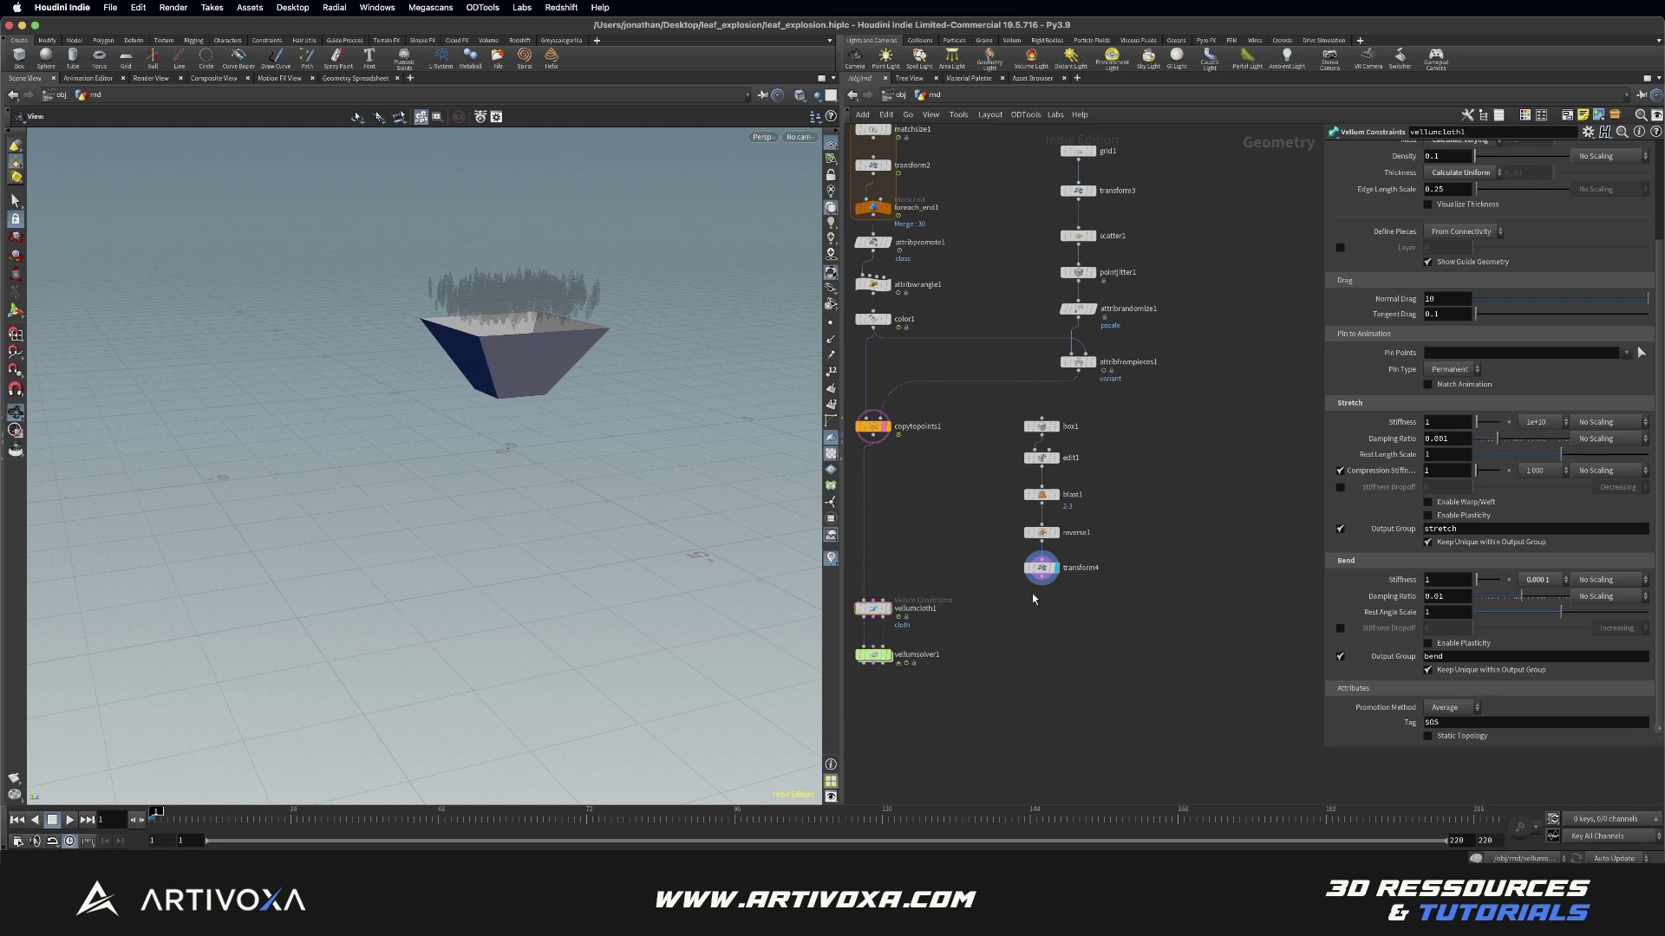
{"action": "left_click_drag", "start_coordinate": [1041, 581], "coordinate": [879, 598]}
{"action": "middle_click_drag", "start_coordinate": [993, 673], "coordinate": [1011, 649]}
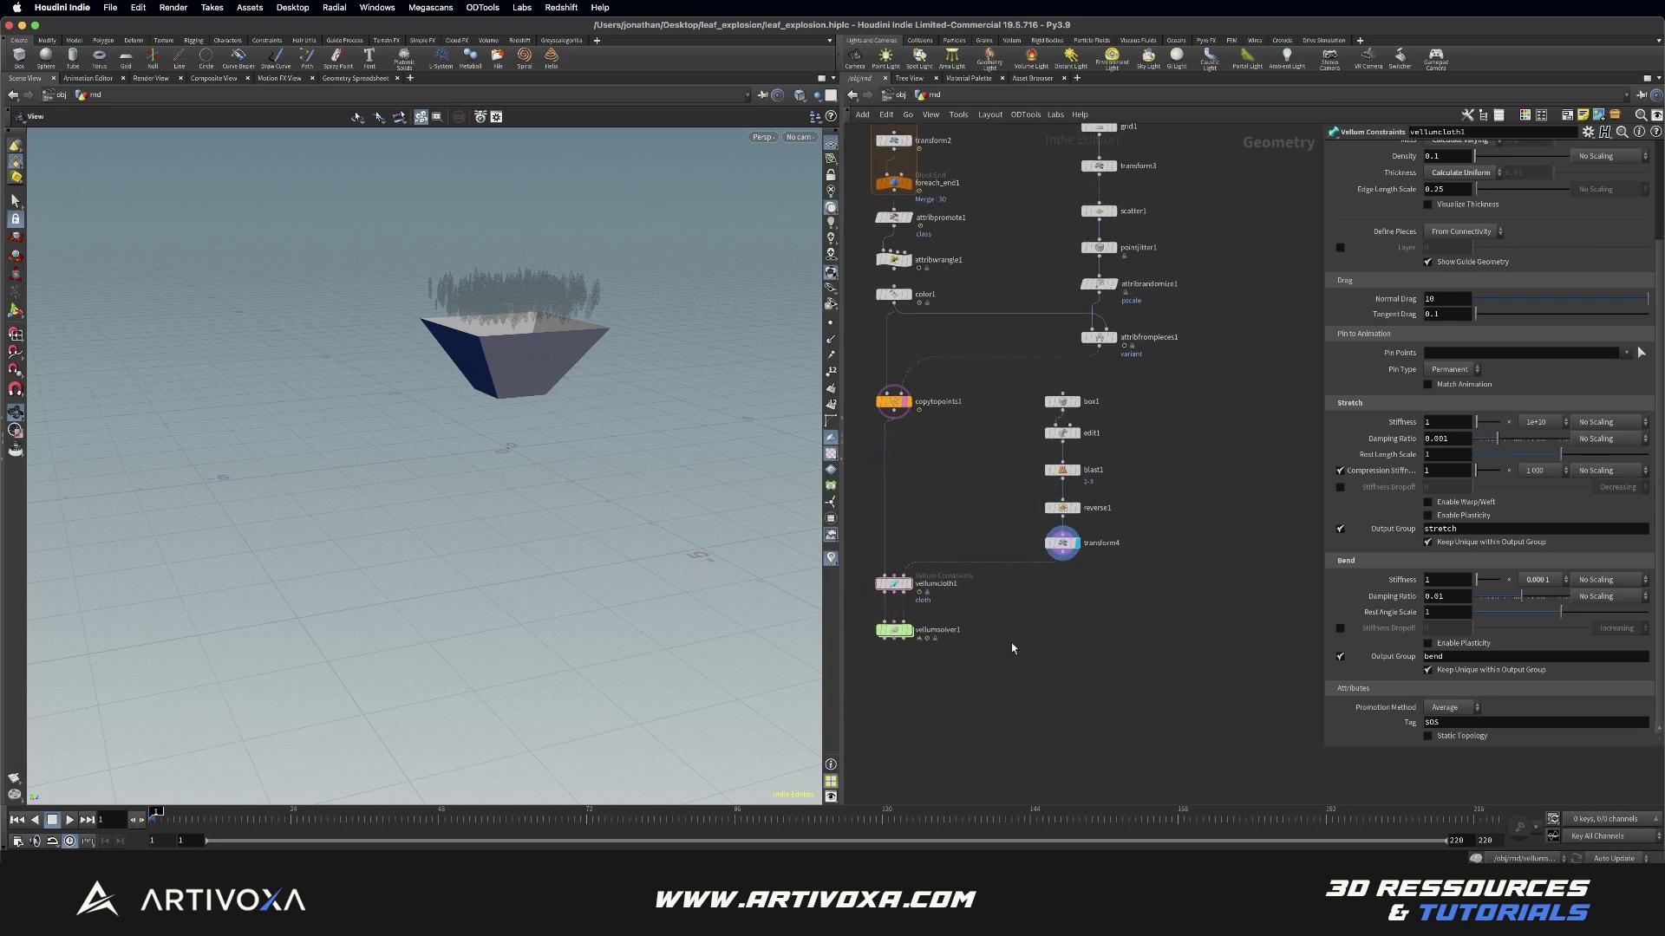
{"action": "left_click", "coordinate": [894, 631]}
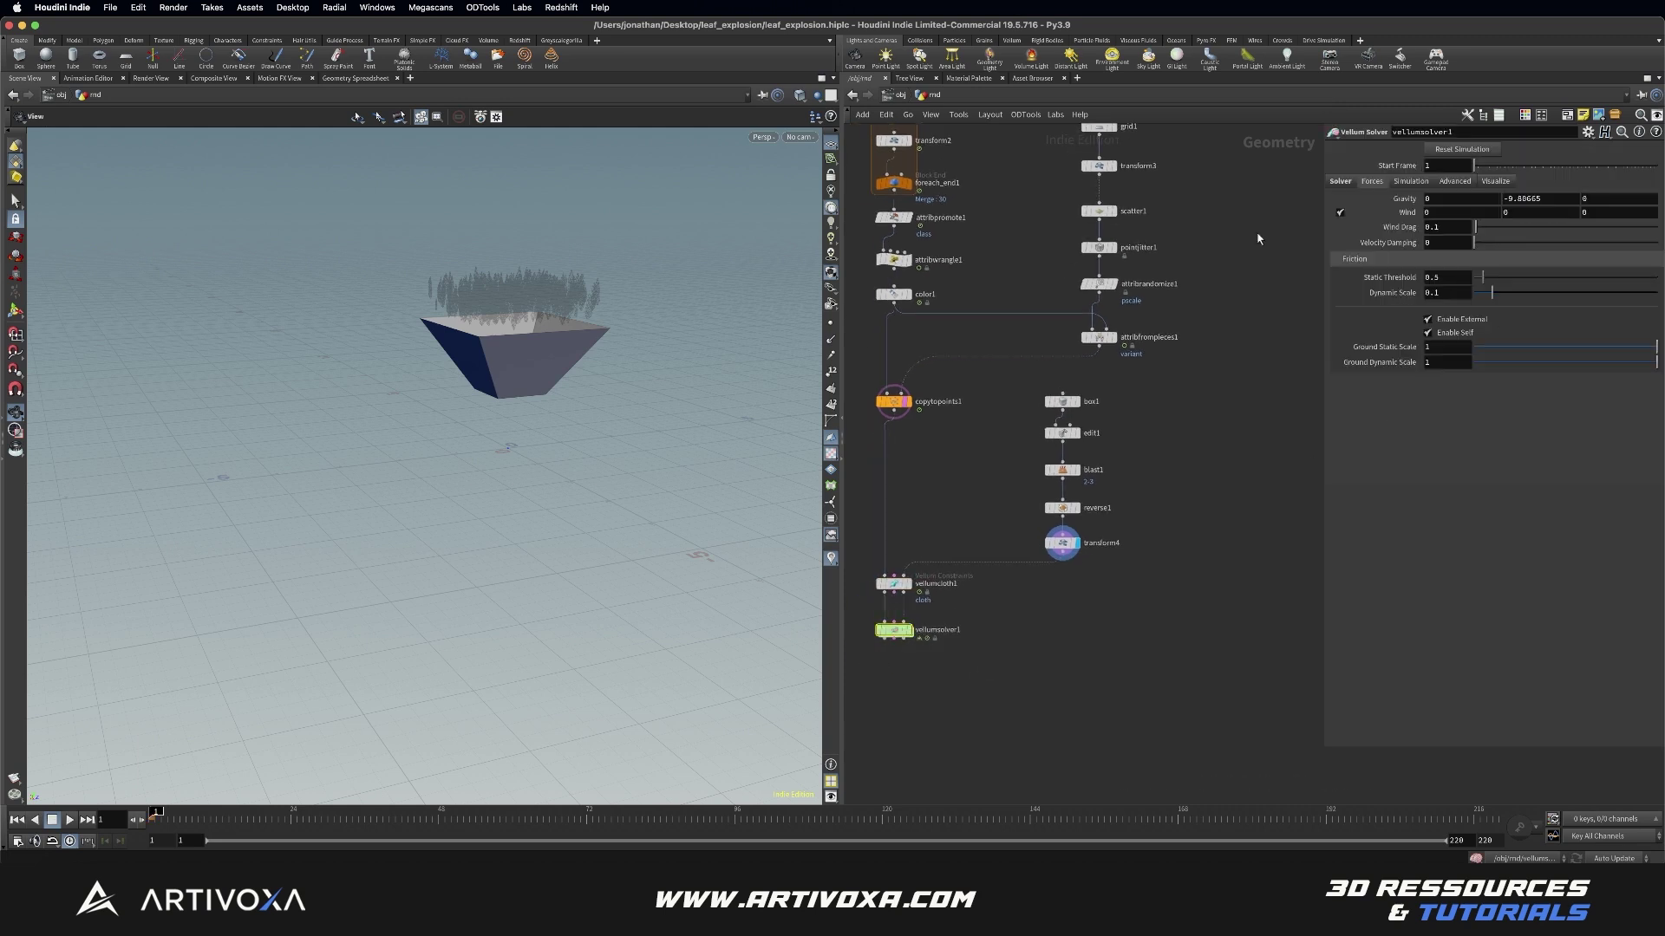
{"action": "left_click", "coordinate": [894, 583]}
{"action": "middle_click_drag", "start_coordinate": [883, 669], "coordinate": [920, 619]}
Step: Add a File Cache node below vellumsolver1 and name it vellum_first_sim_tut
{"action": "key", "text": "Tab"}
{"action": "type", "text": "file c"}
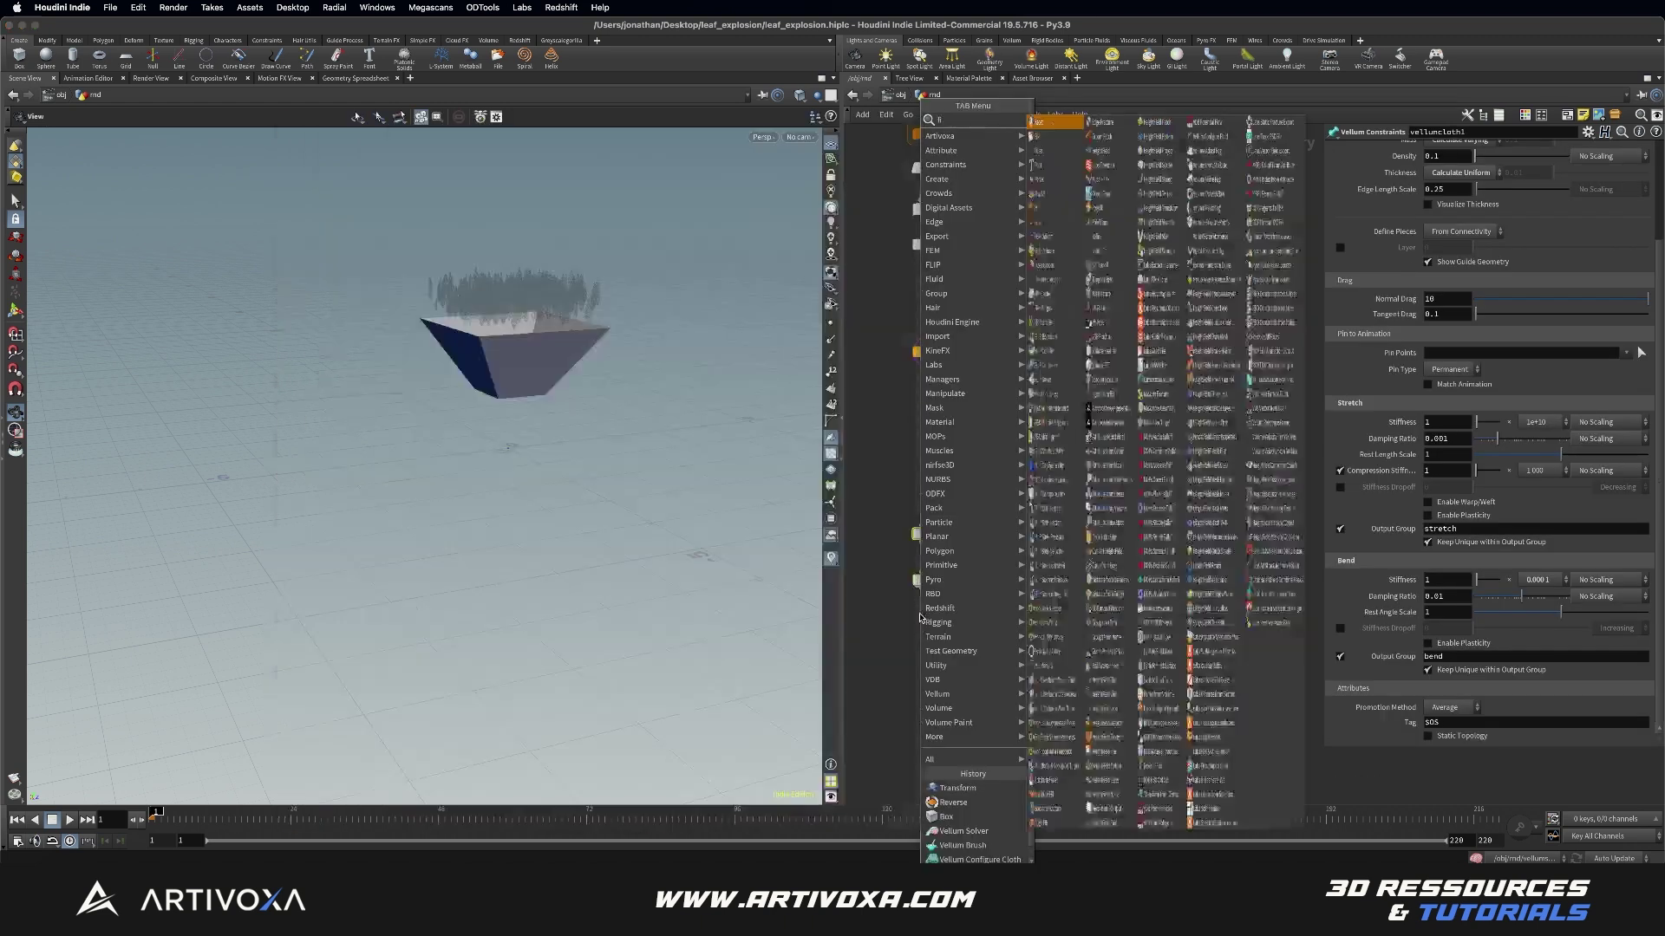
{"action": "key", "text": "Return"}
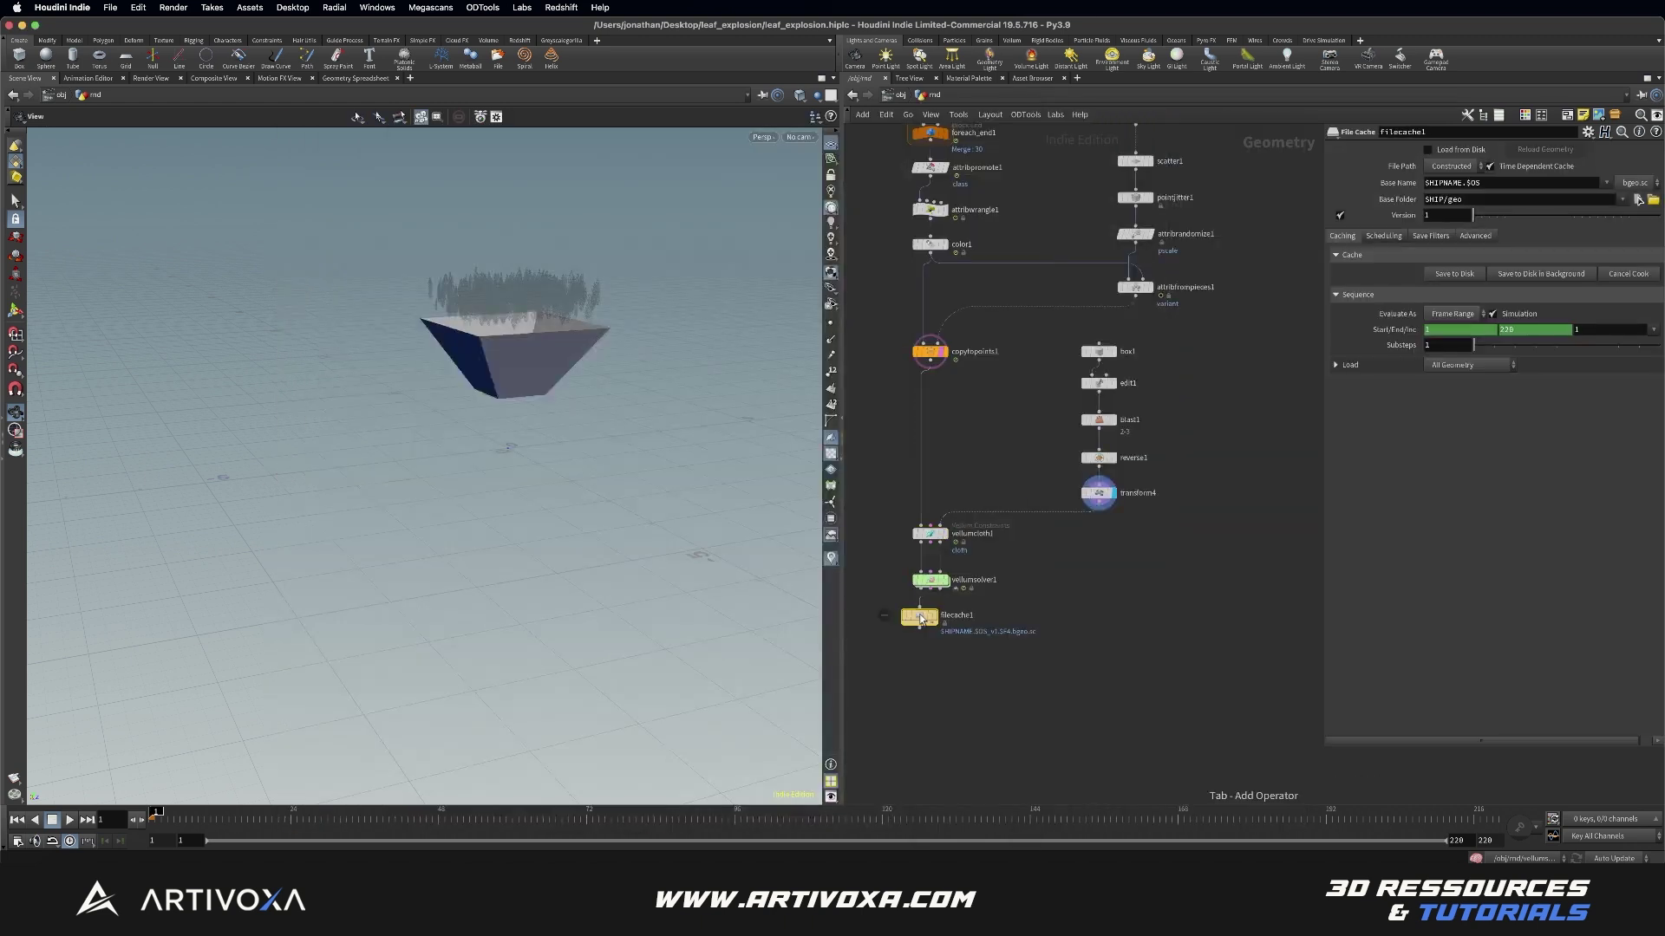
{"action": "left_click", "coordinate": [932, 648]}
{"action": "double_click", "coordinate": [968, 640]}
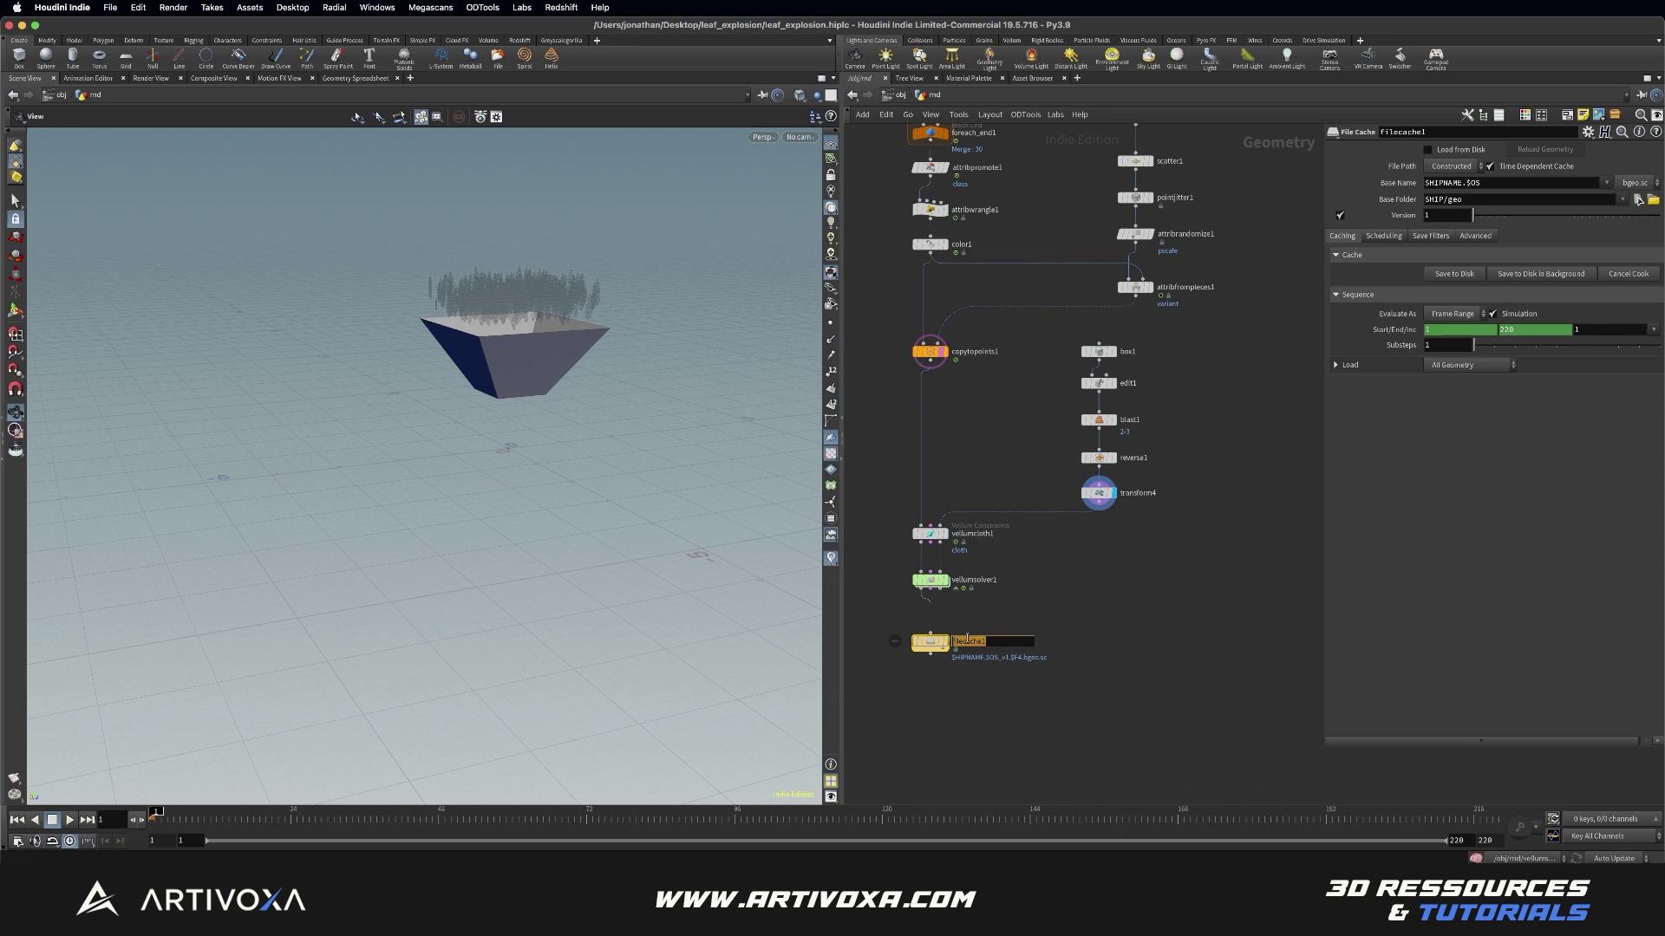
{"action": "type", "text": "vellum_first_sim_tutori"}
{"action": "key", "text": "BackSpace"}
{"action": "key", "text": "BackSpace"}
{"action": "key", "text": "BackSpace"}
{"action": "key", "text": "Return"}
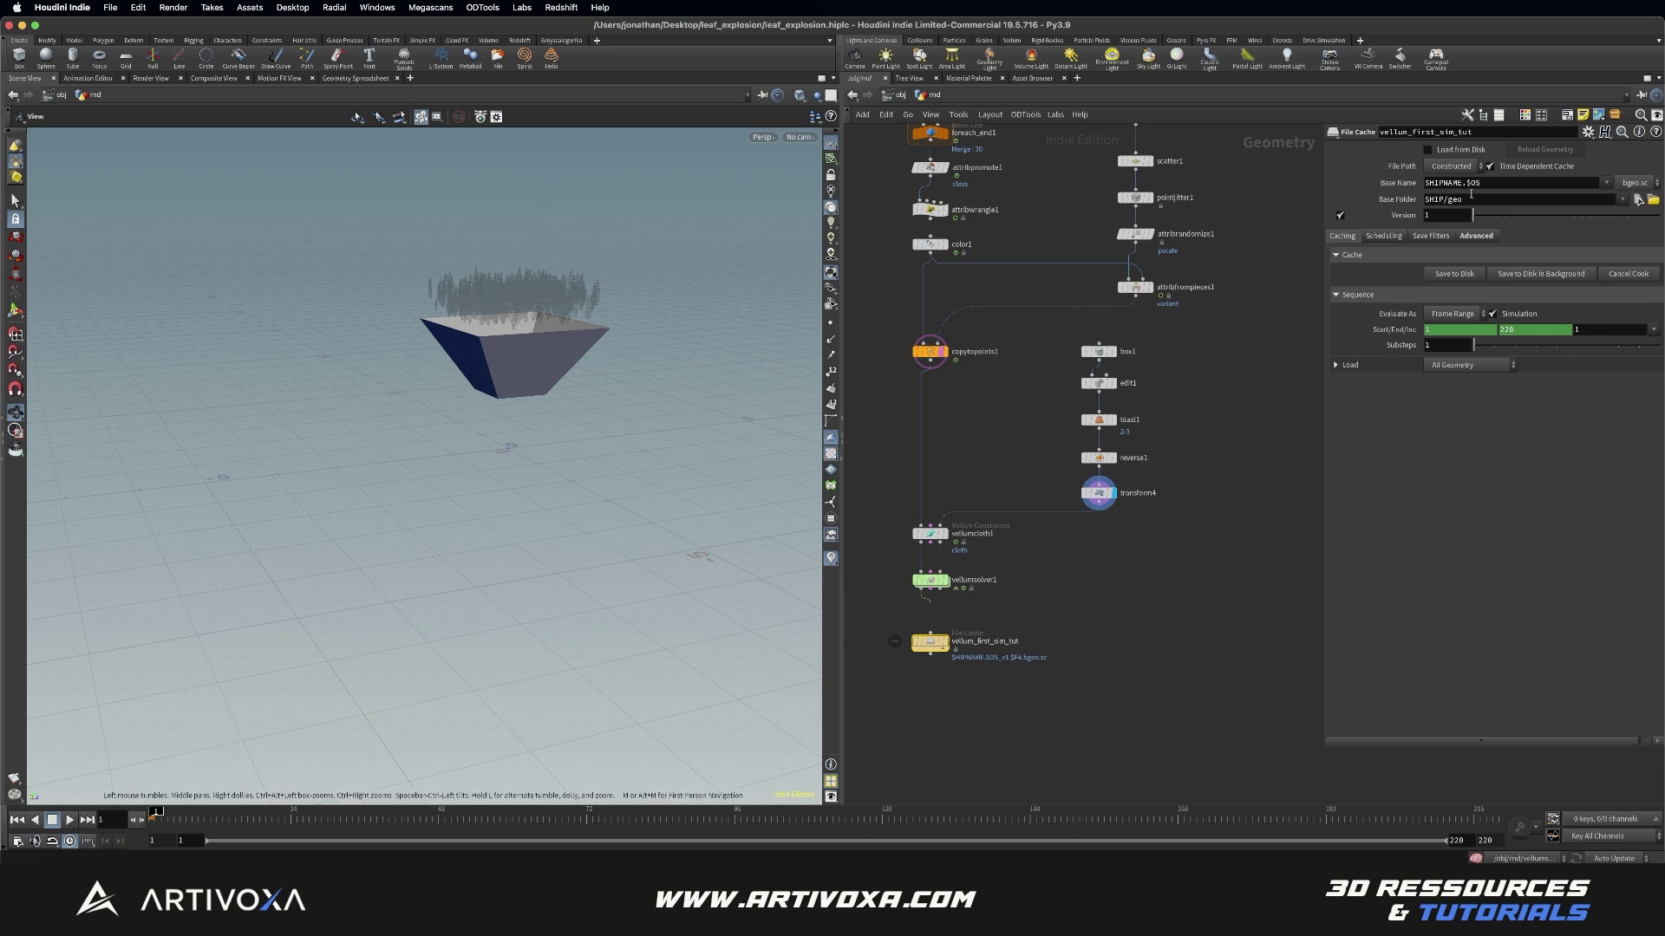
Step: Switch the cache file path to Explicit, saving under $HIP/cache/$OS/
{"action": "left_click", "coordinate": [1450, 167]}
{"action": "left_click", "coordinate": [1450, 184]}
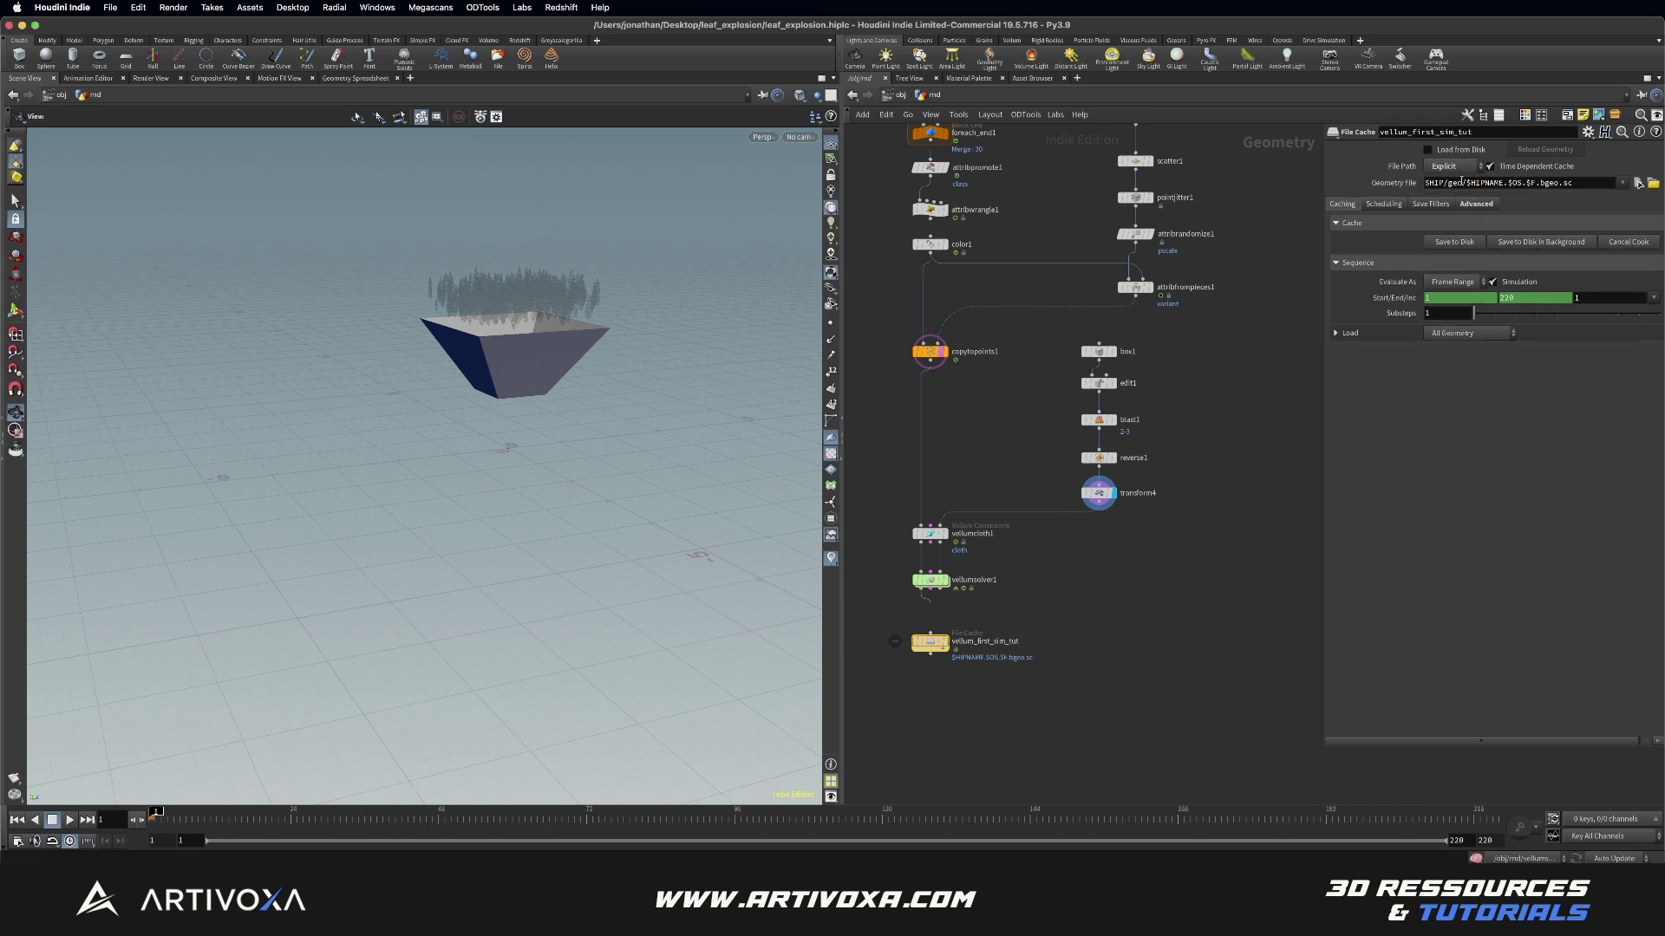
{"action": "left_click_drag", "start_coordinate": [1461, 182], "coordinate": [1448, 182]}
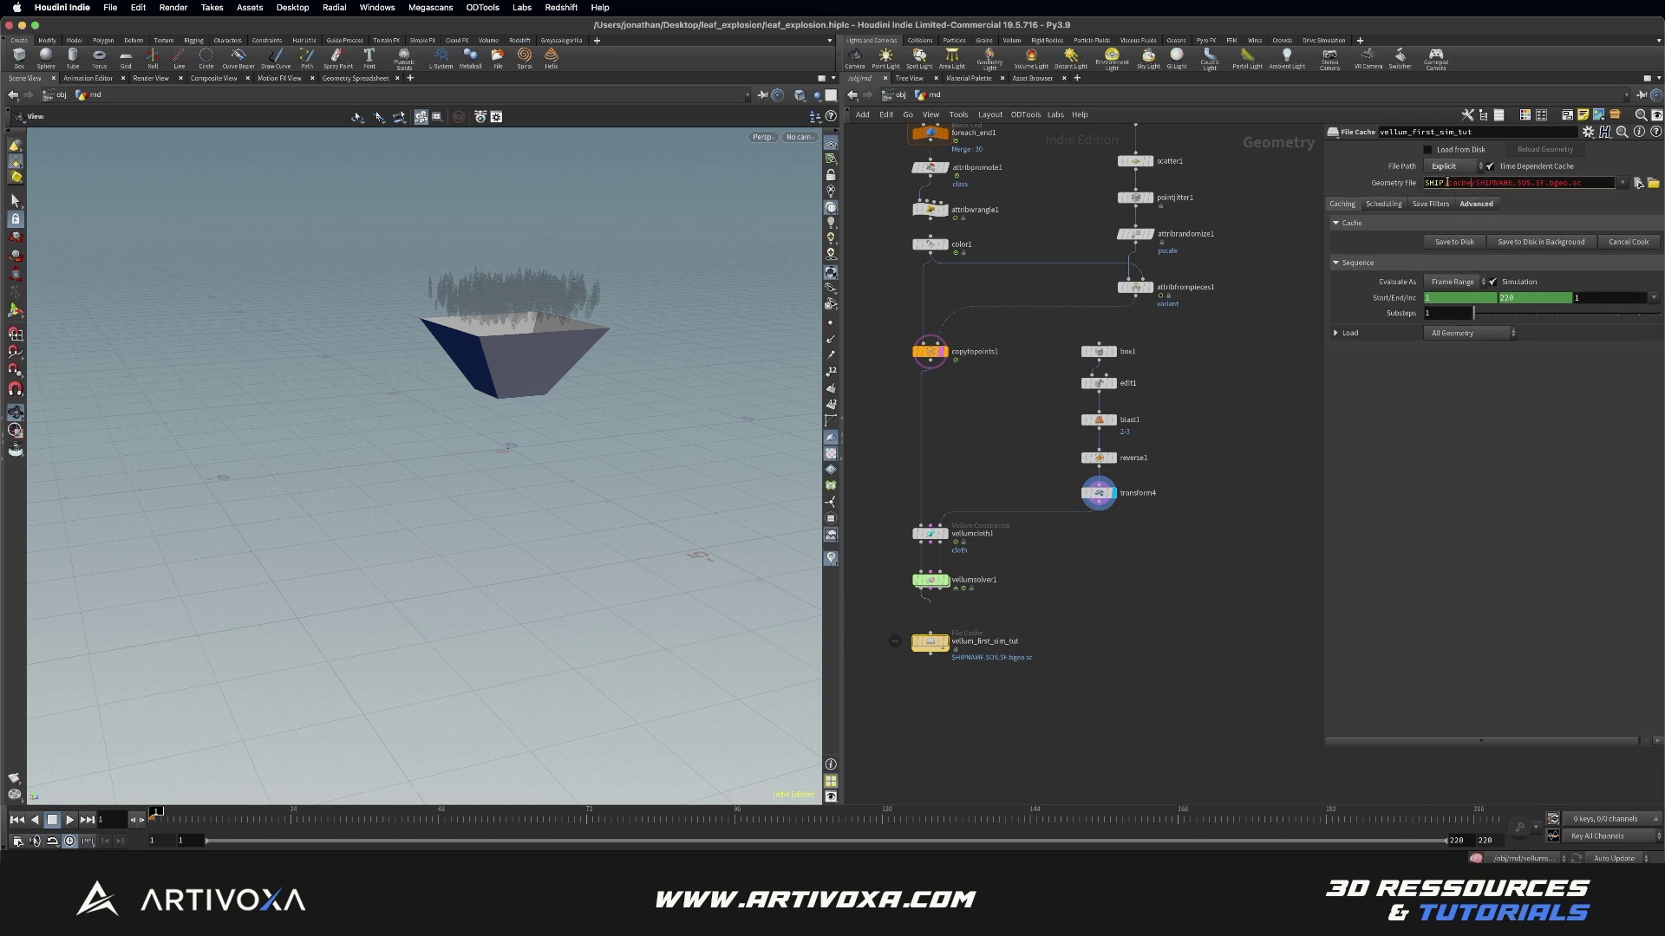
{"action": "type", "text": "cache/$OS/"}
{"action": "key", "text": "Return"}
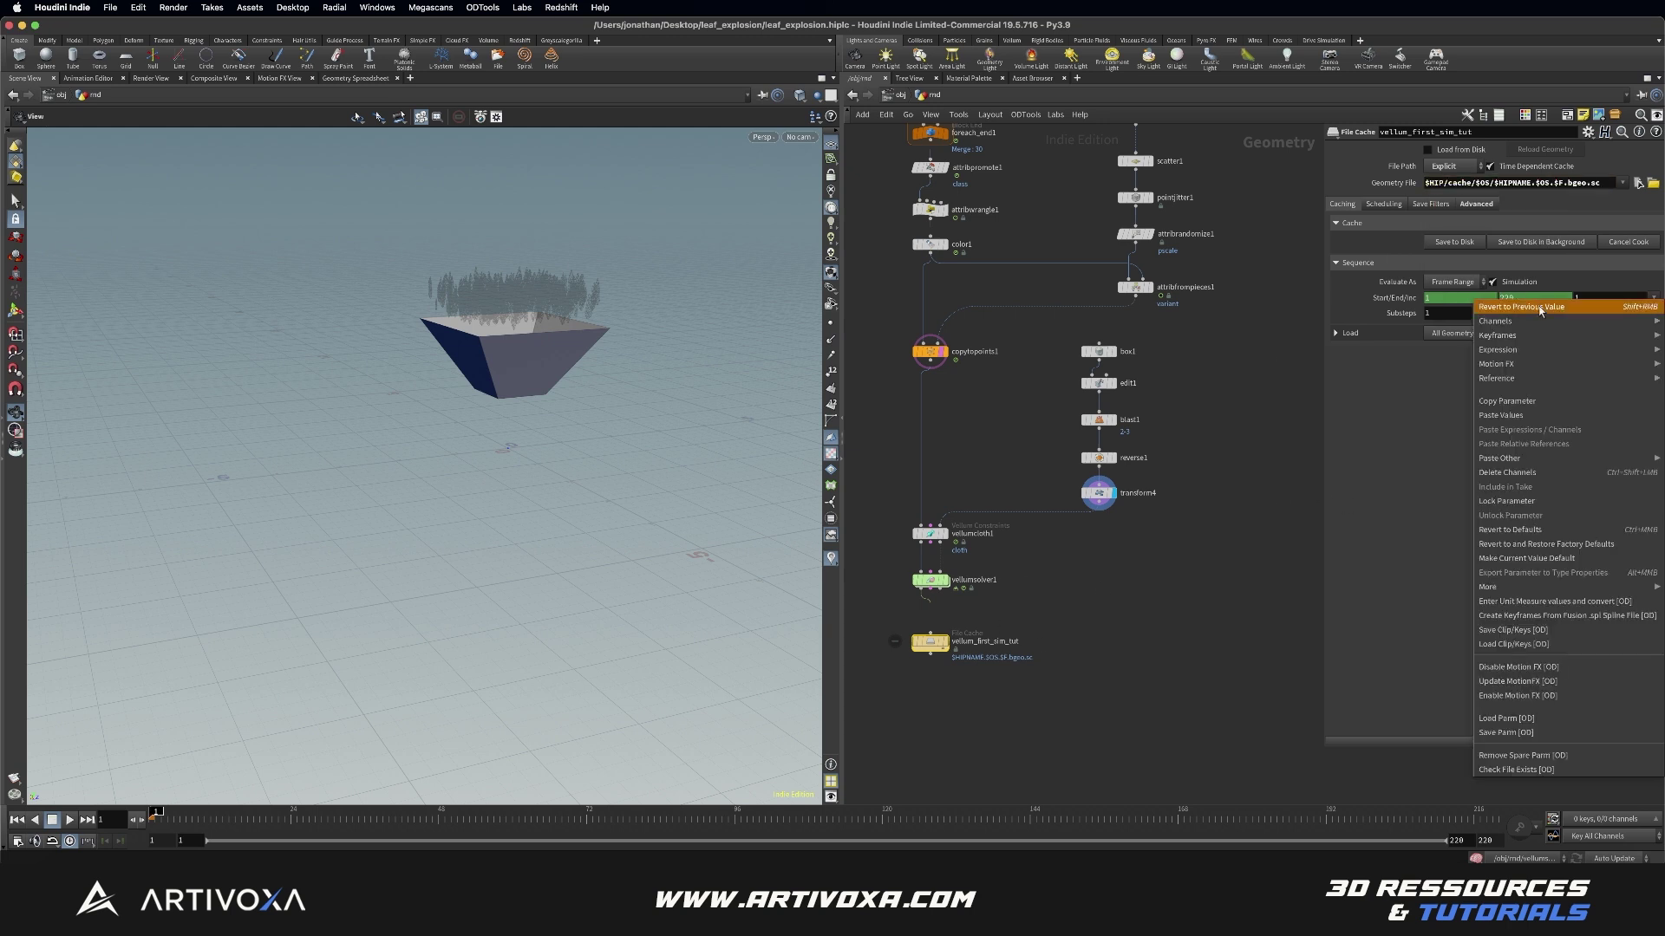
Step: Delete the end-frame channel and set the cache's end frame to 144
{"action": "right_click", "coordinate": [1476, 300]}
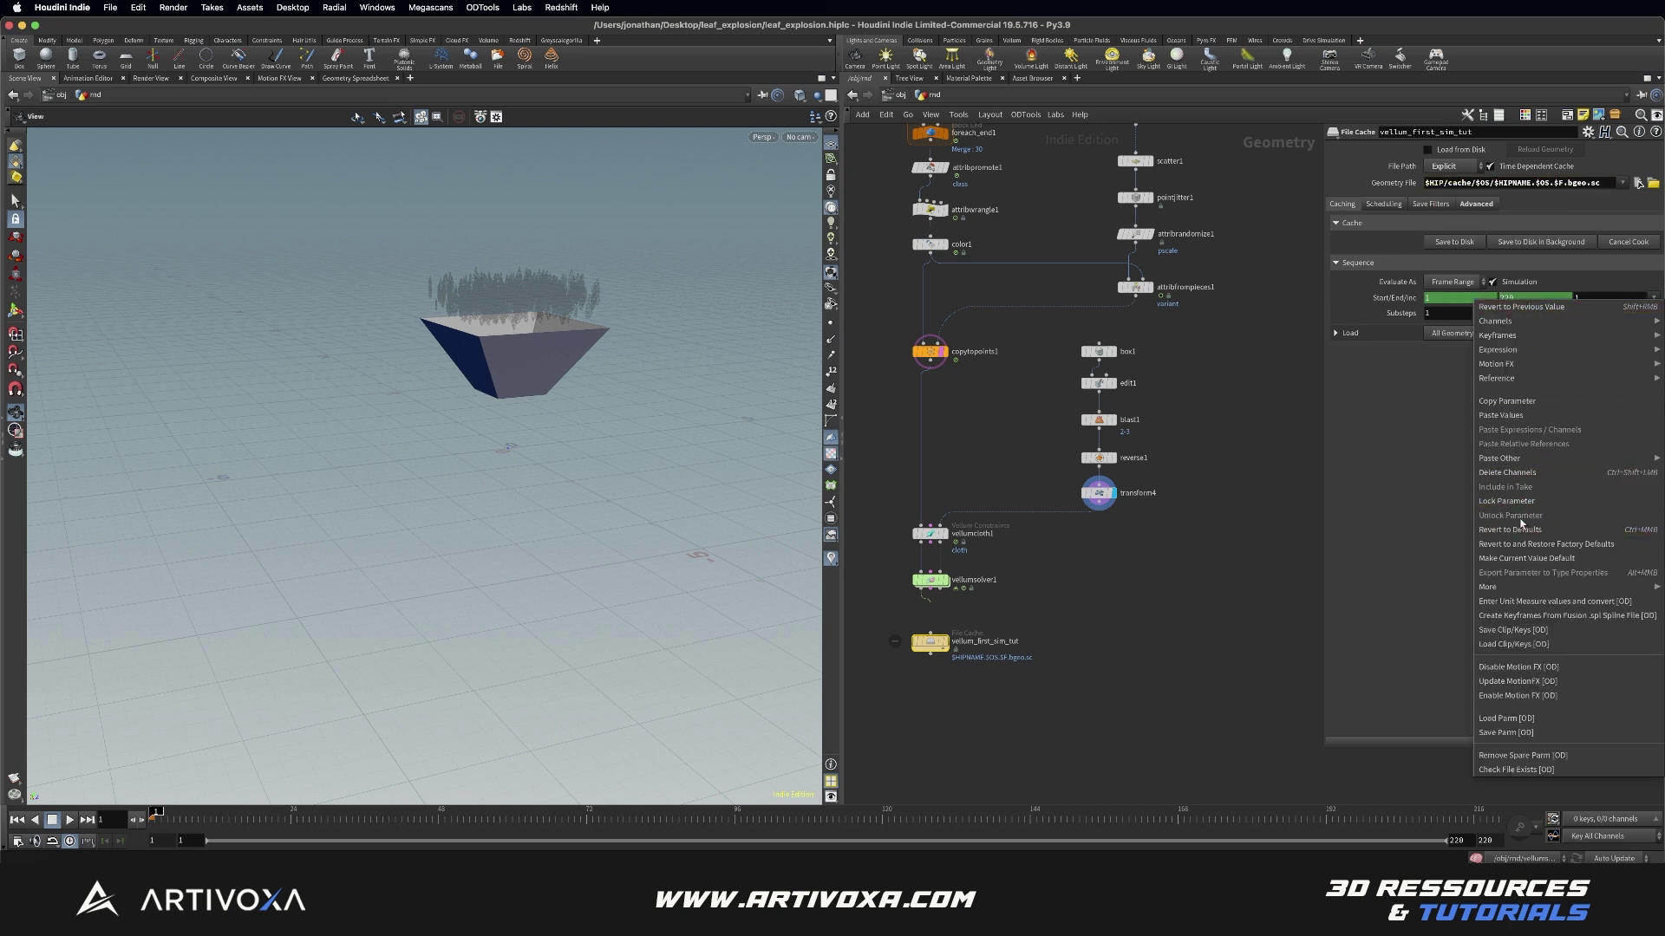
{"action": "left_click", "coordinate": [1524, 472]}
{"action": "left_click", "coordinate": [1519, 299]}
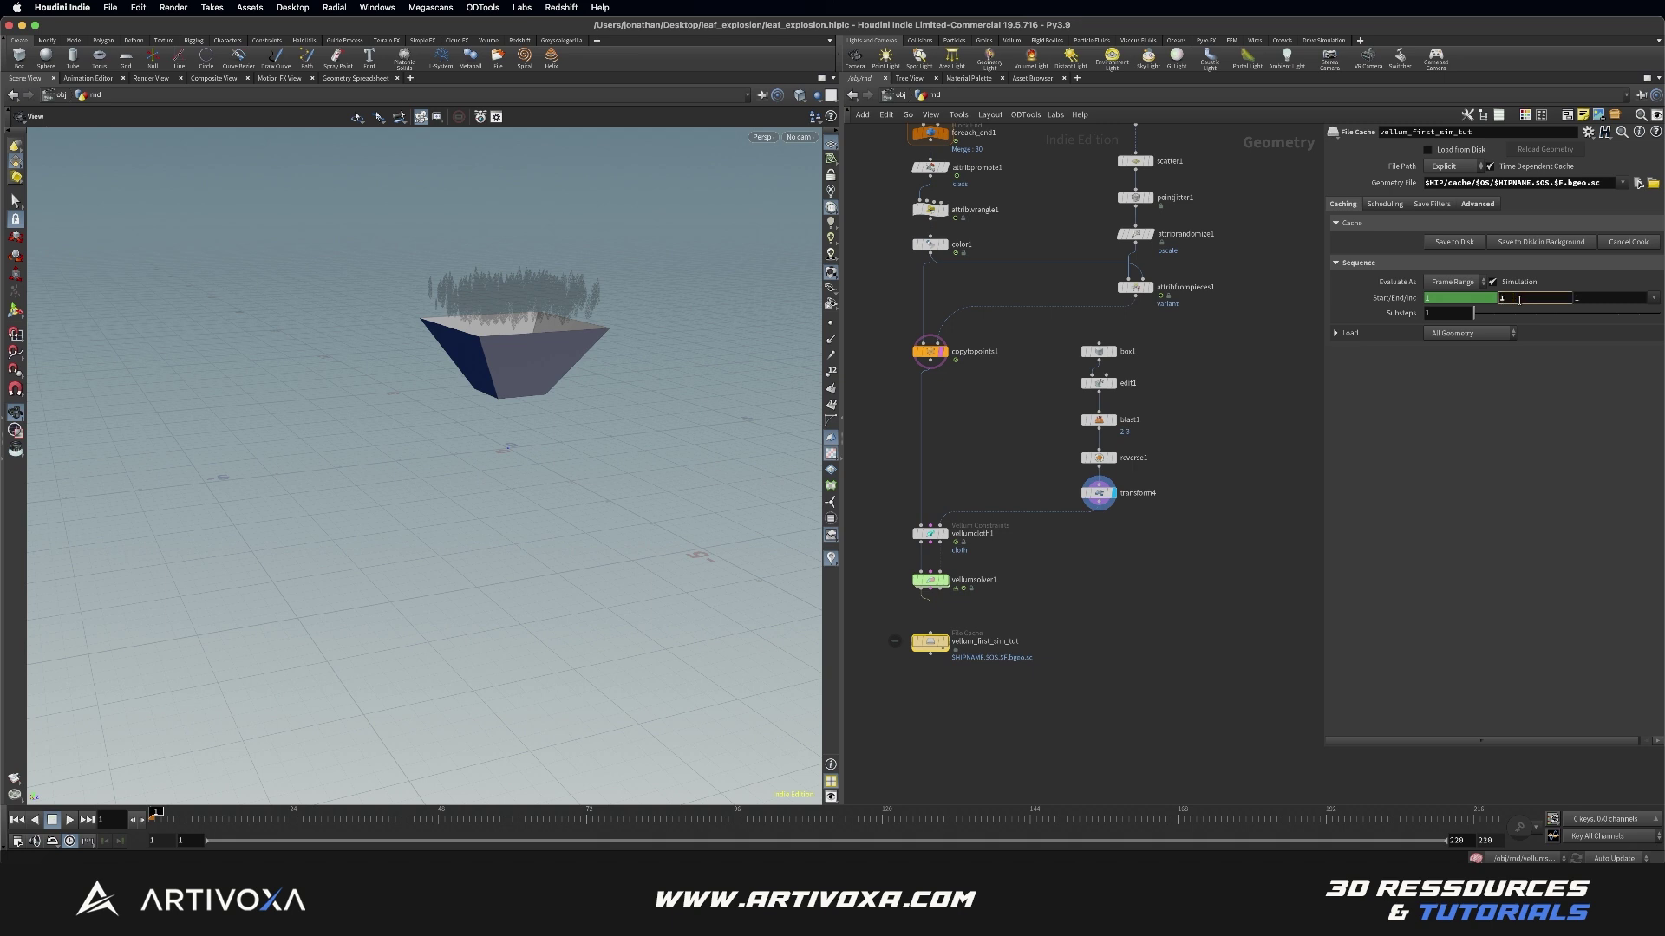
{"action": "key", "text": "Return"}
{"action": "mouse_move", "coordinate": [550, 438]}
{"action": "left_mouse_down"}
{"action": "mouse_move", "coordinate": [538, 416]}
{"action": "mouse_move", "coordinate": [567, 424]}
{"action": "left_mouse_up"}
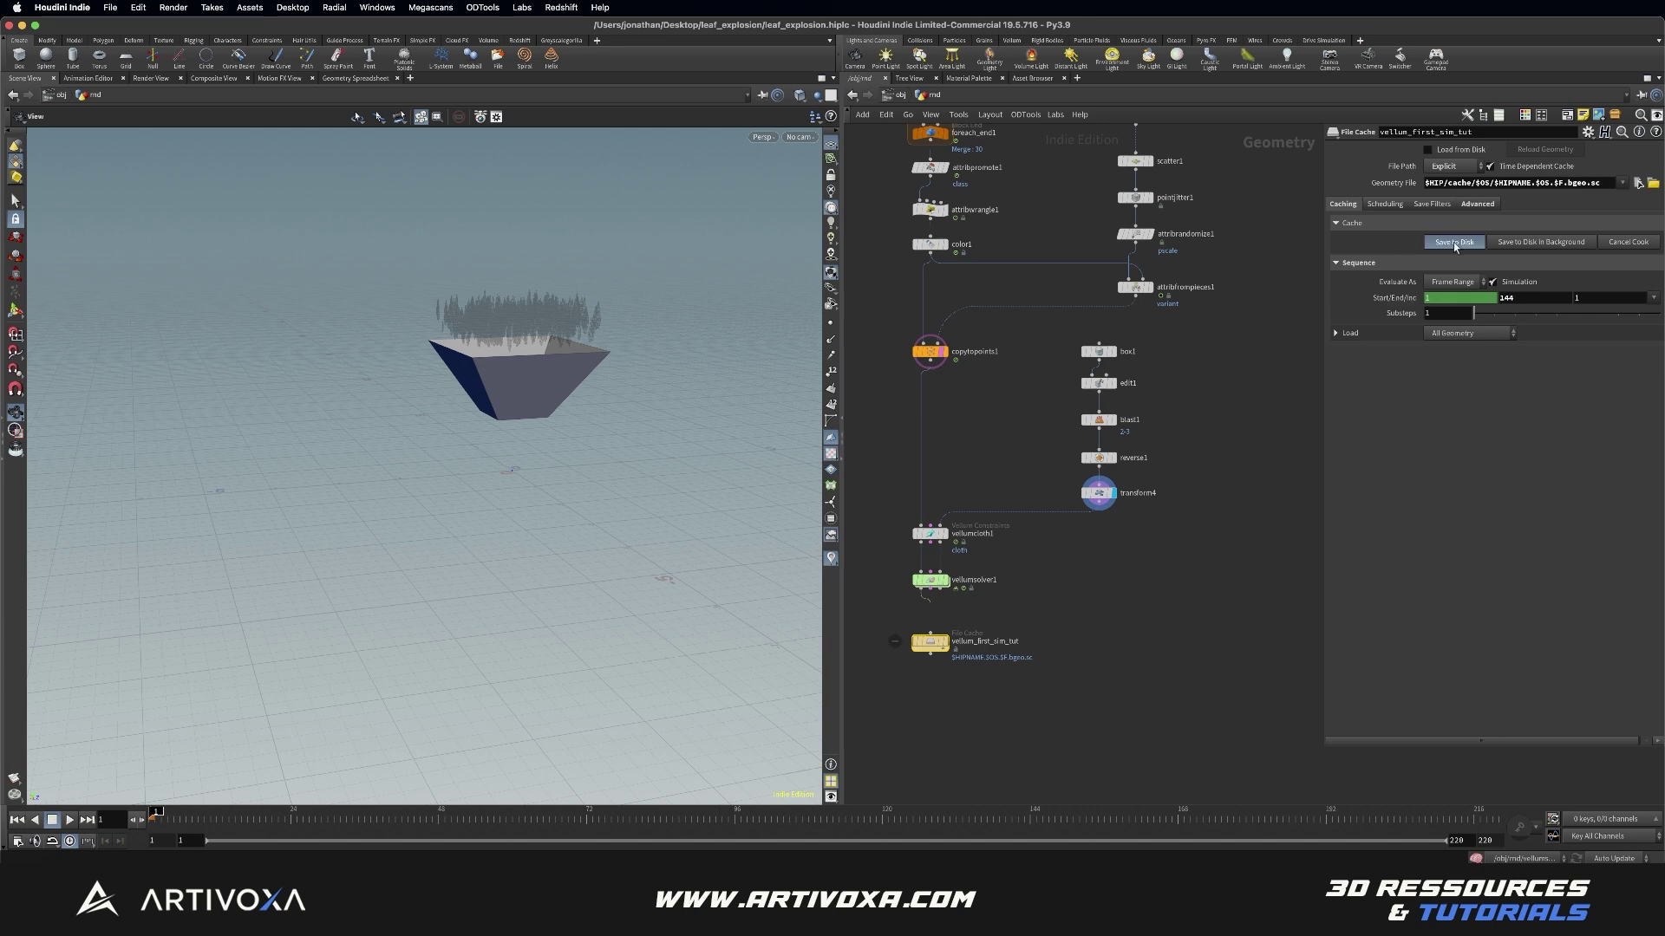
Step: Write an initial cache, then enable Ground Position on vellumsolver1 so leaves collide
{"action": "left_click", "coordinate": [1428, 149]}
{"action": "left_click", "coordinate": [241, 819]}
{"action": "left_click_drag", "start_coordinate": [241, 819], "coordinate": [155, 818]}
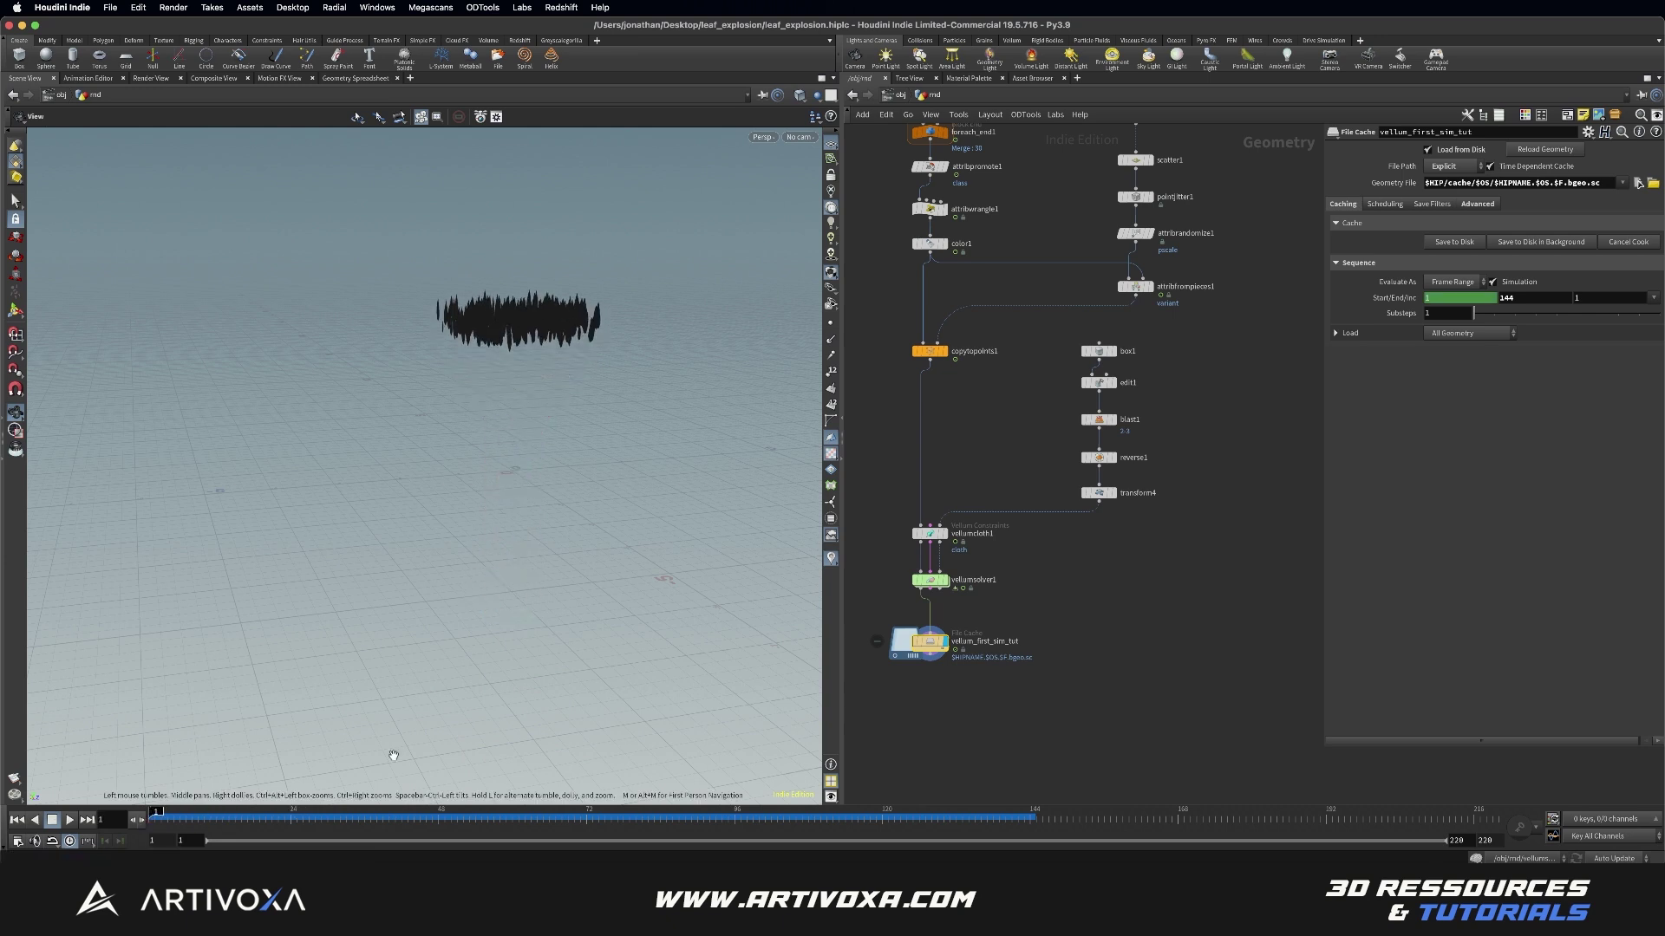
{"action": "left_click_drag", "start_coordinate": [1062, 565], "coordinate": [933, 591]}
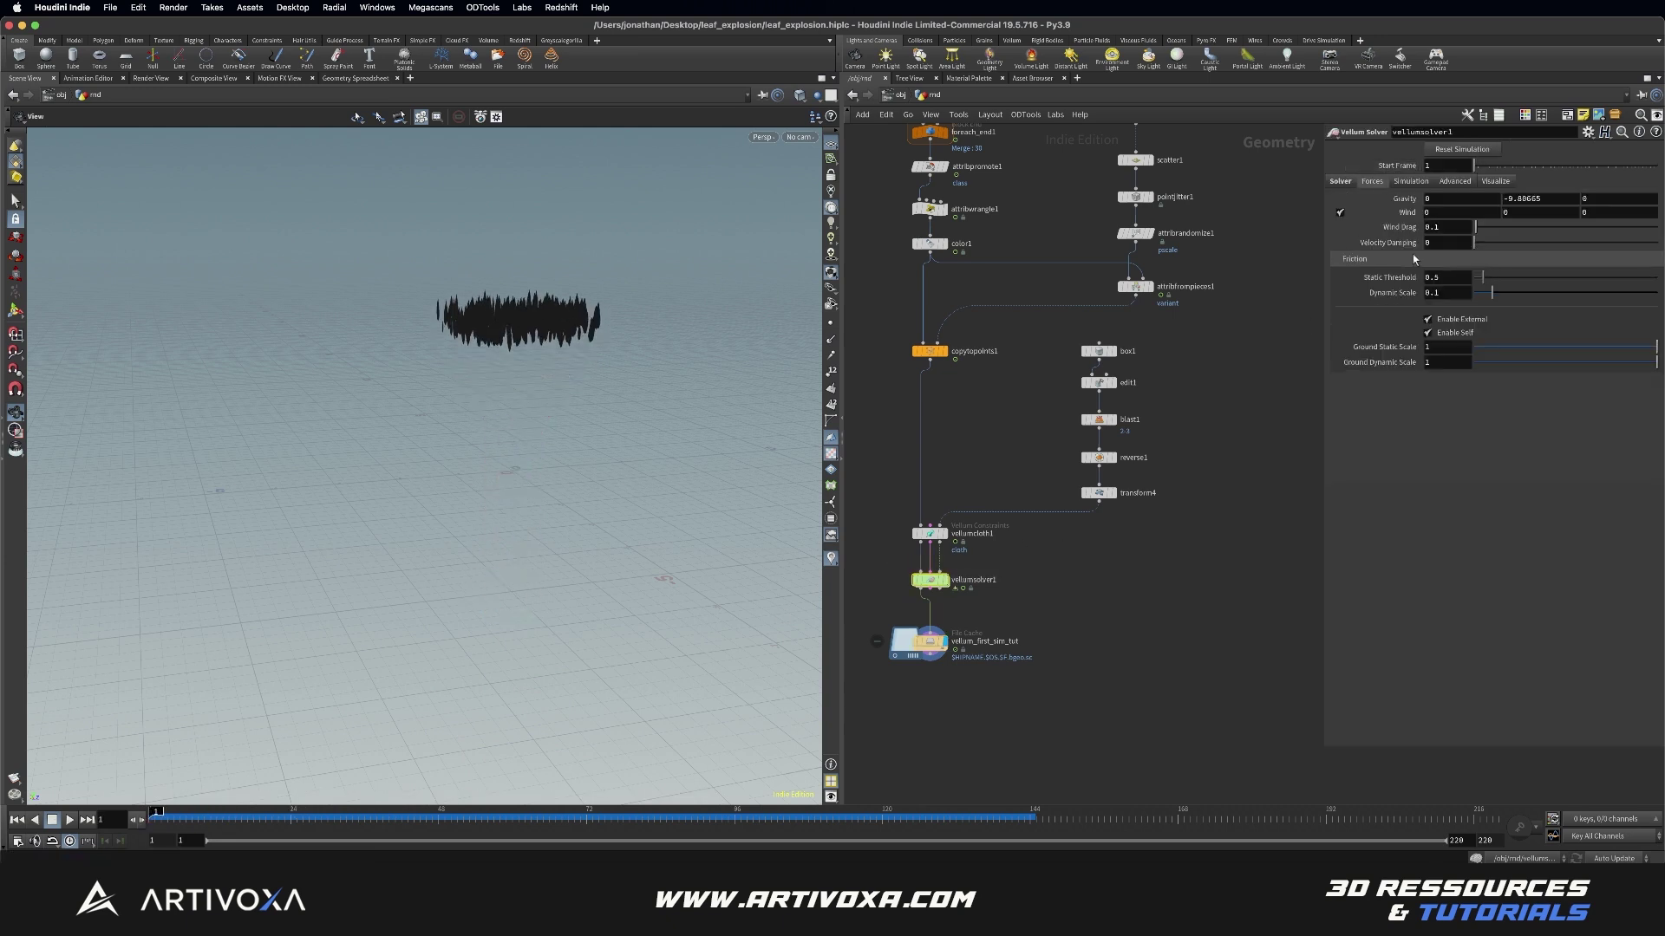
{"action": "left_click", "coordinate": [1344, 181]}
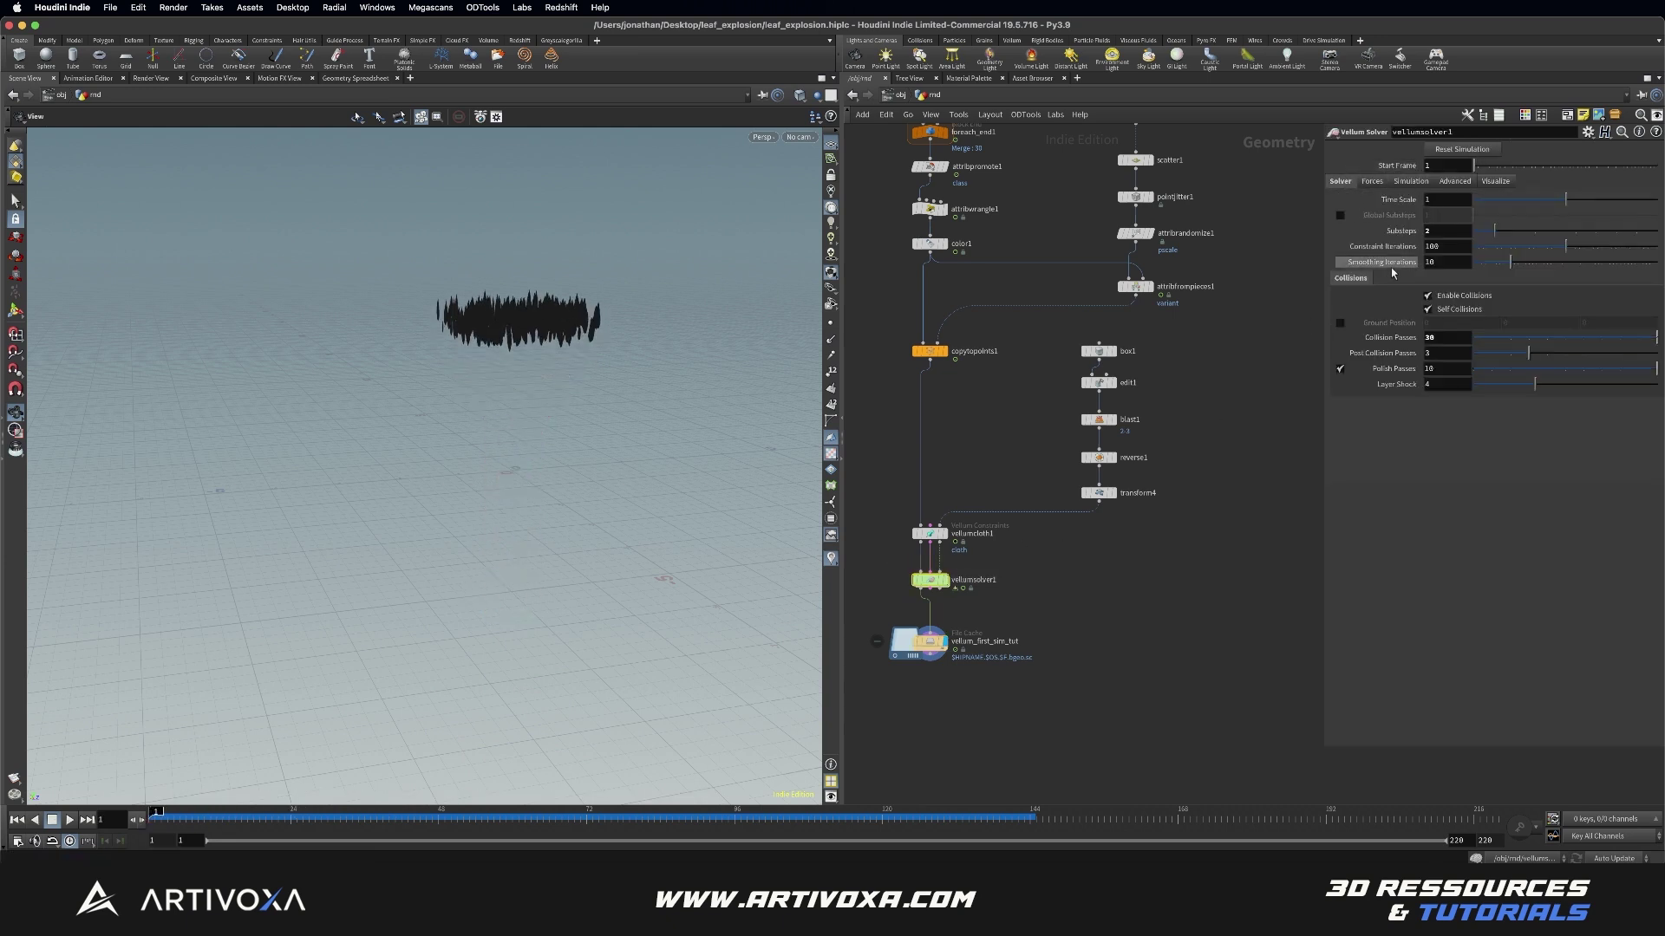
{"action": "left_click", "coordinate": [1342, 323]}
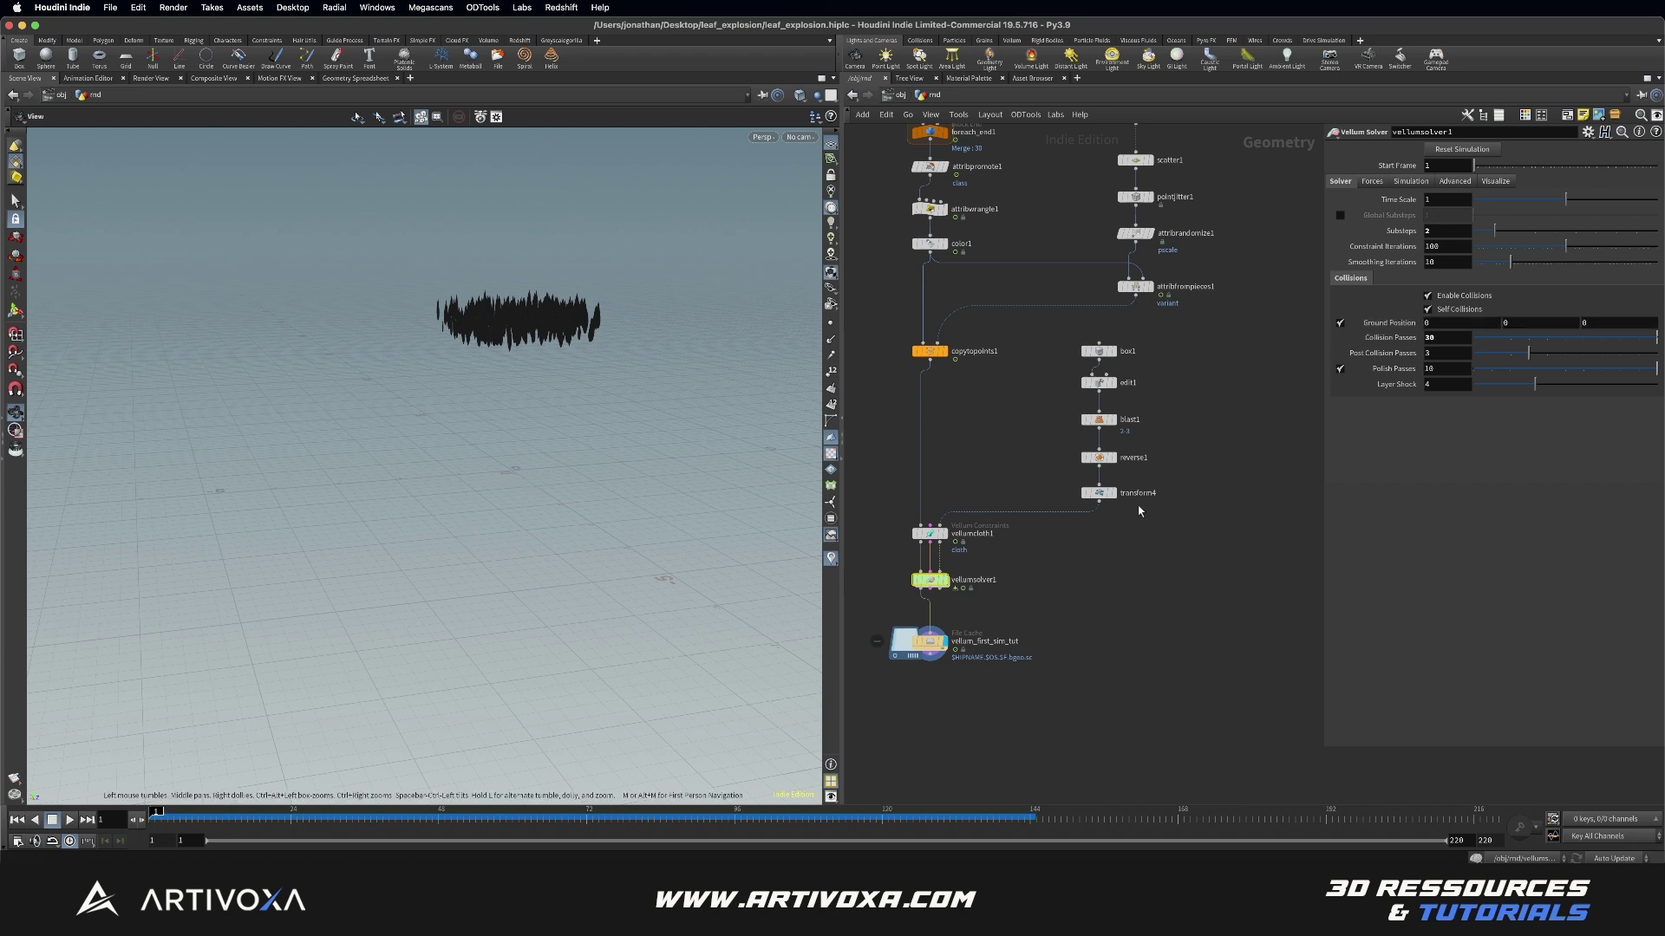
Step: Save vellum_first_sim_tut to disk again and scrub the timeline to watch leaves settle
{"action": "left_click", "coordinate": [926, 642]}
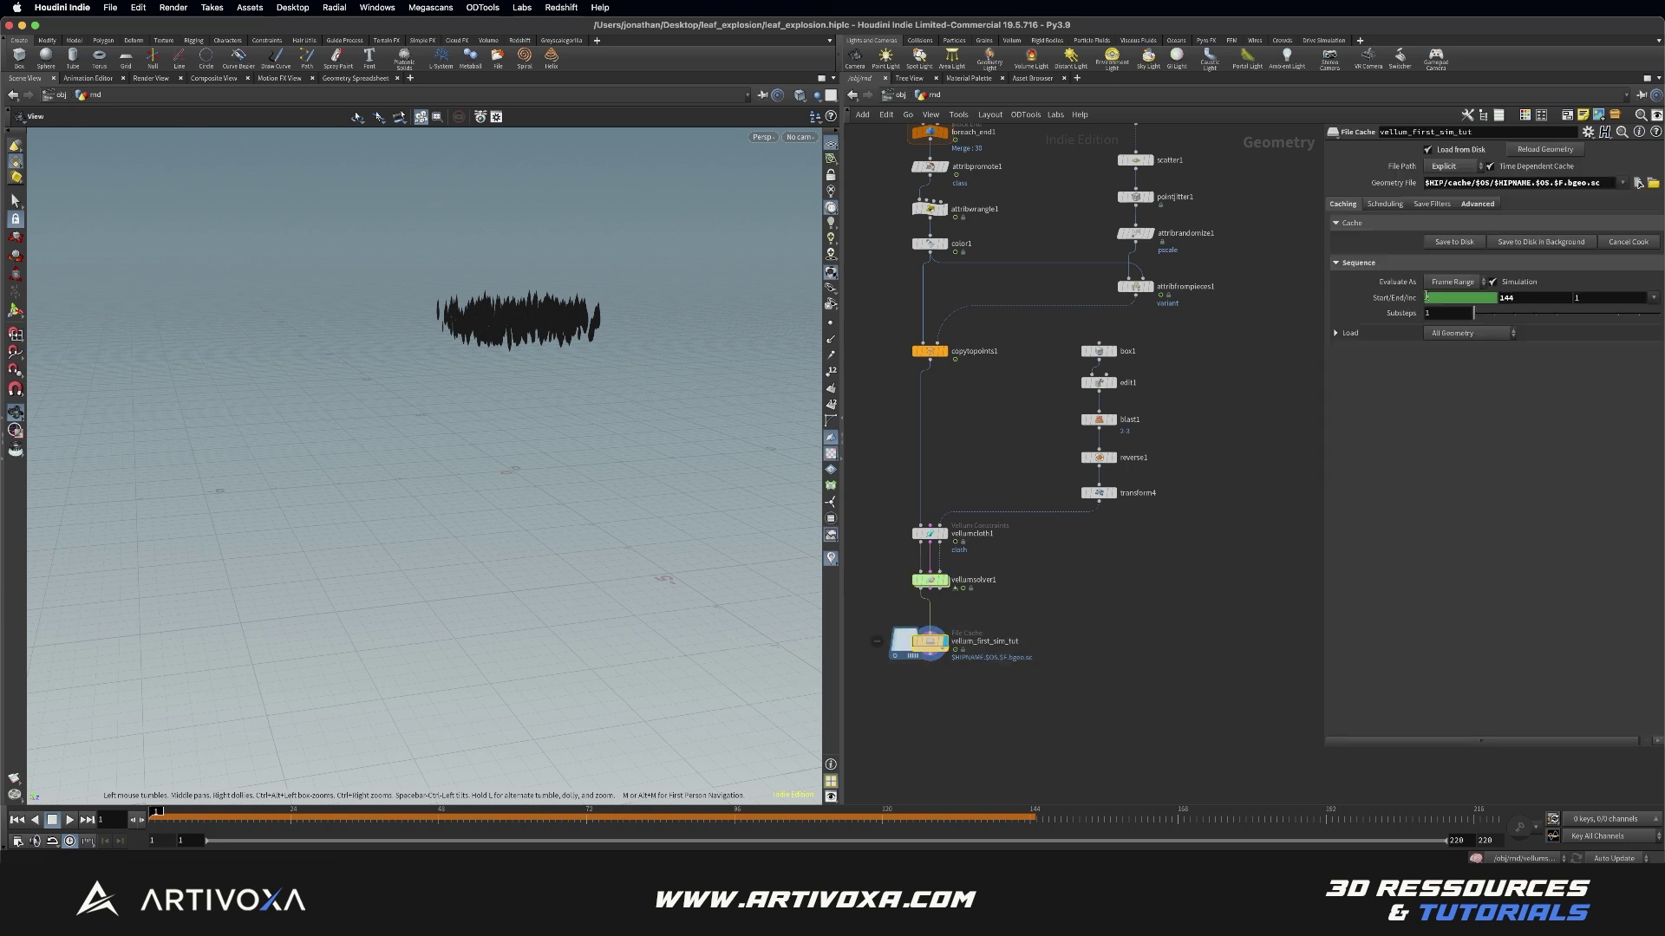
{"action": "left_click", "coordinate": [1454, 243]}
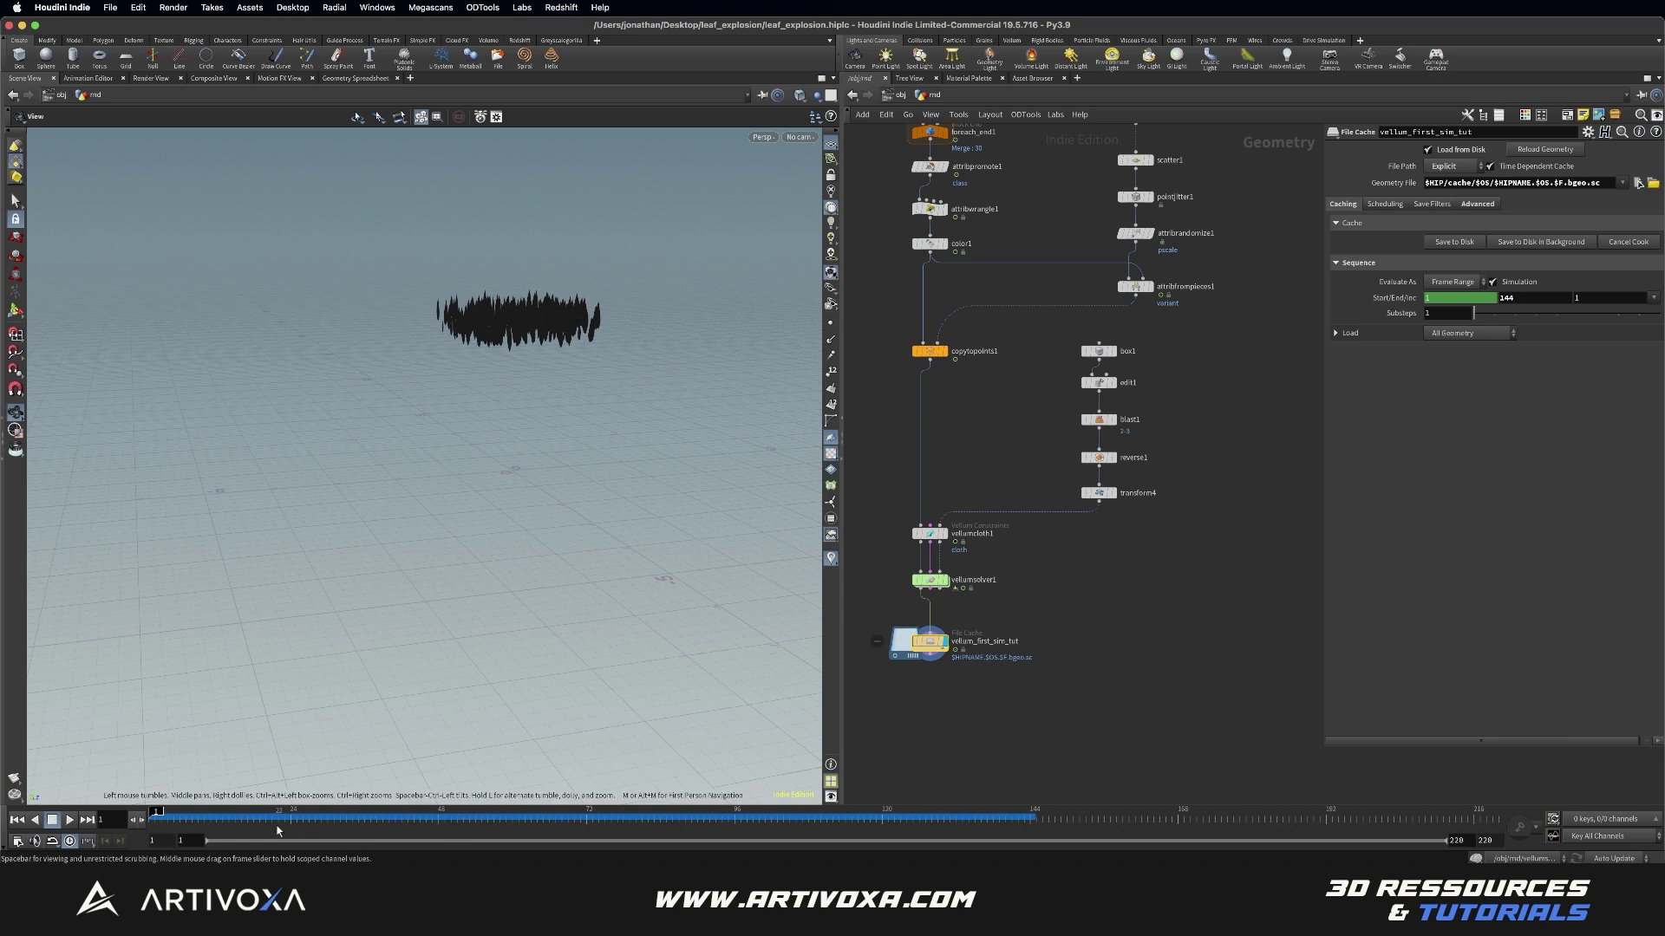
{"action": "left_click_drag", "start_coordinate": [299, 815], "coordinate": [991, 811]}
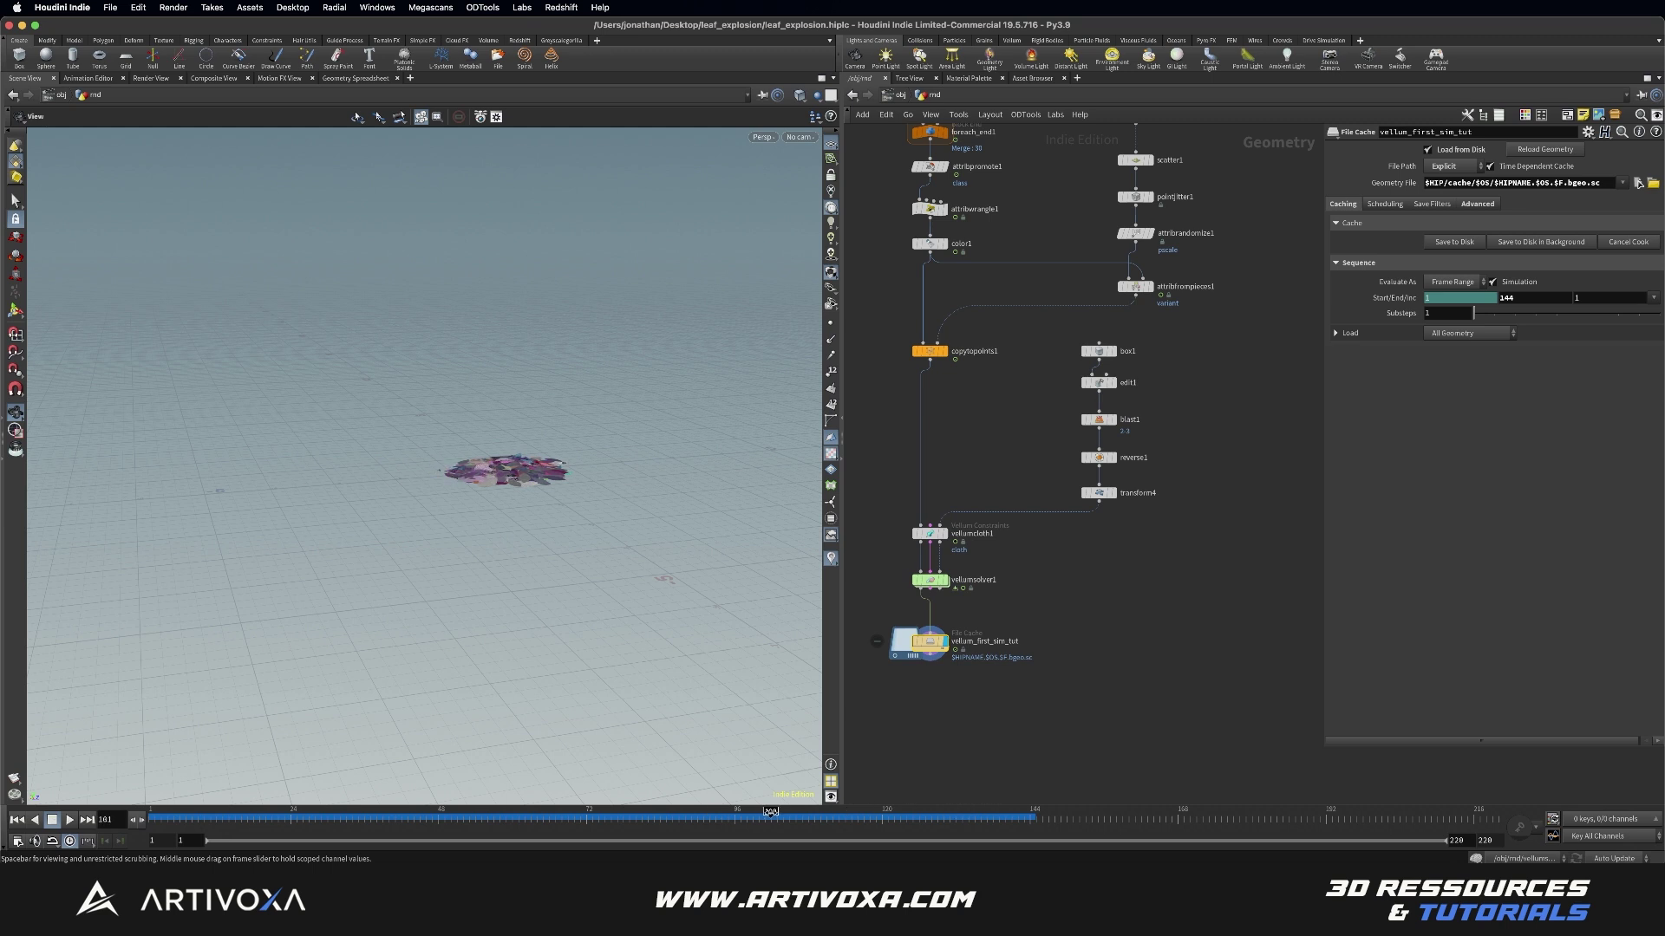
{"action": "left_click_drag", "start_coordinate": [770, 812], "coordinate": [739, 811]}
{"action": "scroll", "coordinate": [520, 510], "scroll_direction": "up", "scroll_amount": 10}
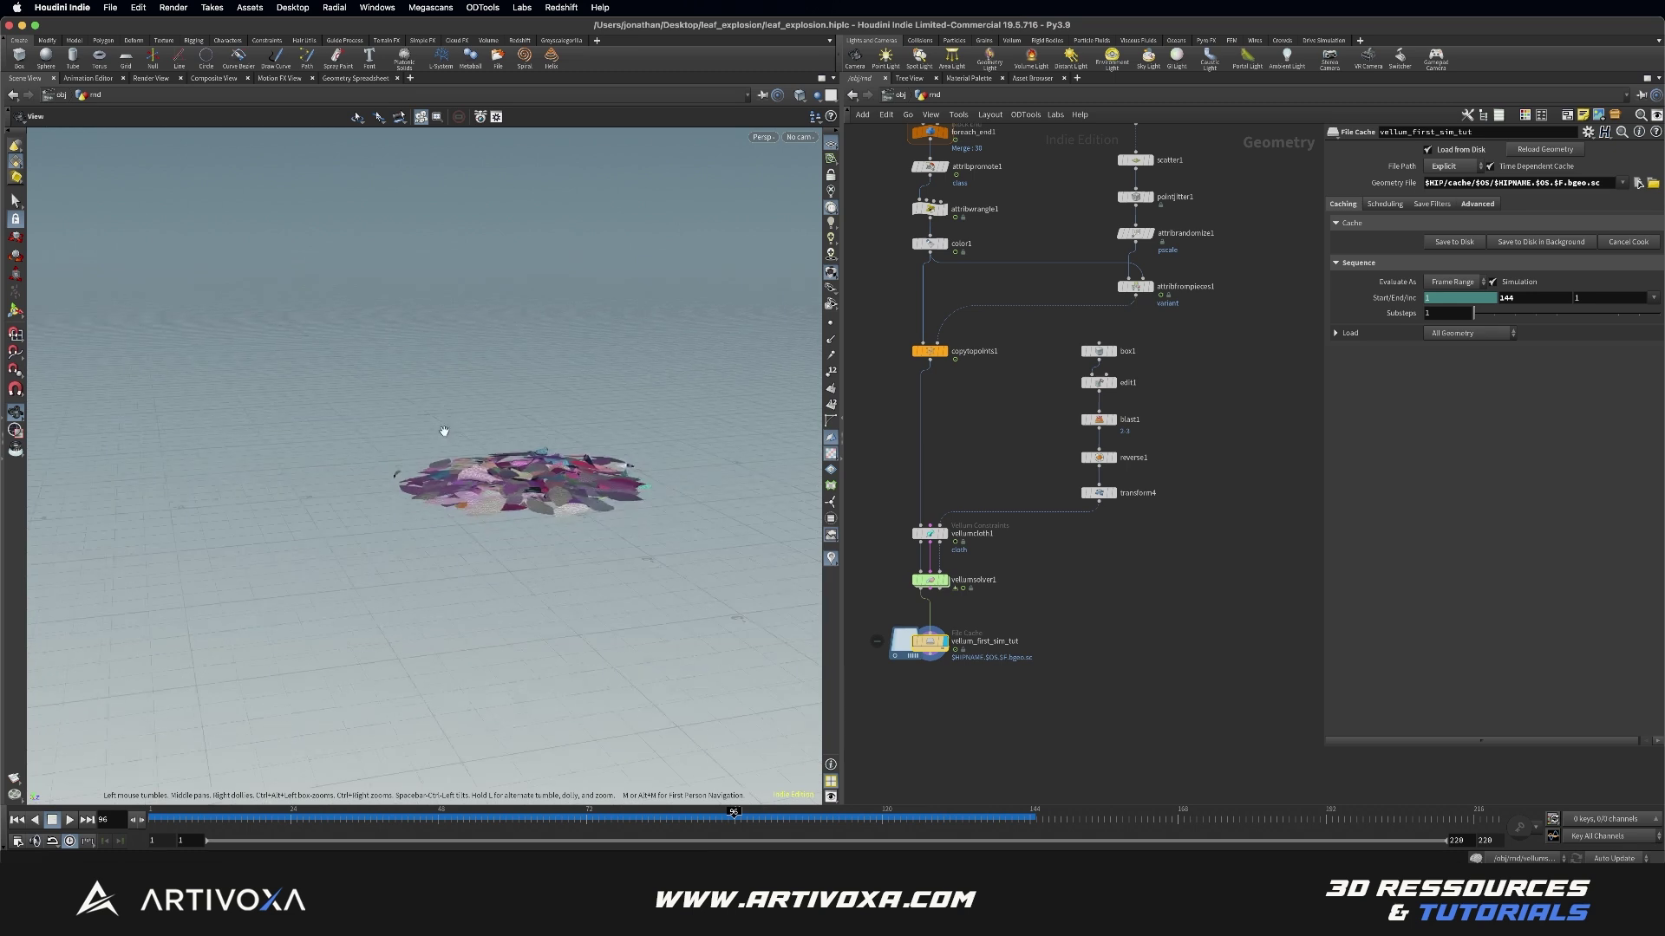
{"action": "mouse_move", "coordinate": [734, 811]}
{"action": "left_mouse_down"}
{"action": "mouse_move", "coordinate": [620, 814]}
{"action": "mouse_move", "coordinate": [861, 811]}
{"action": "mouse_move", "coordinate": [736, 812]}
{"action": "mouse_move", "coordinate": [751, 813]}
{"action": "left_mouse_up"}
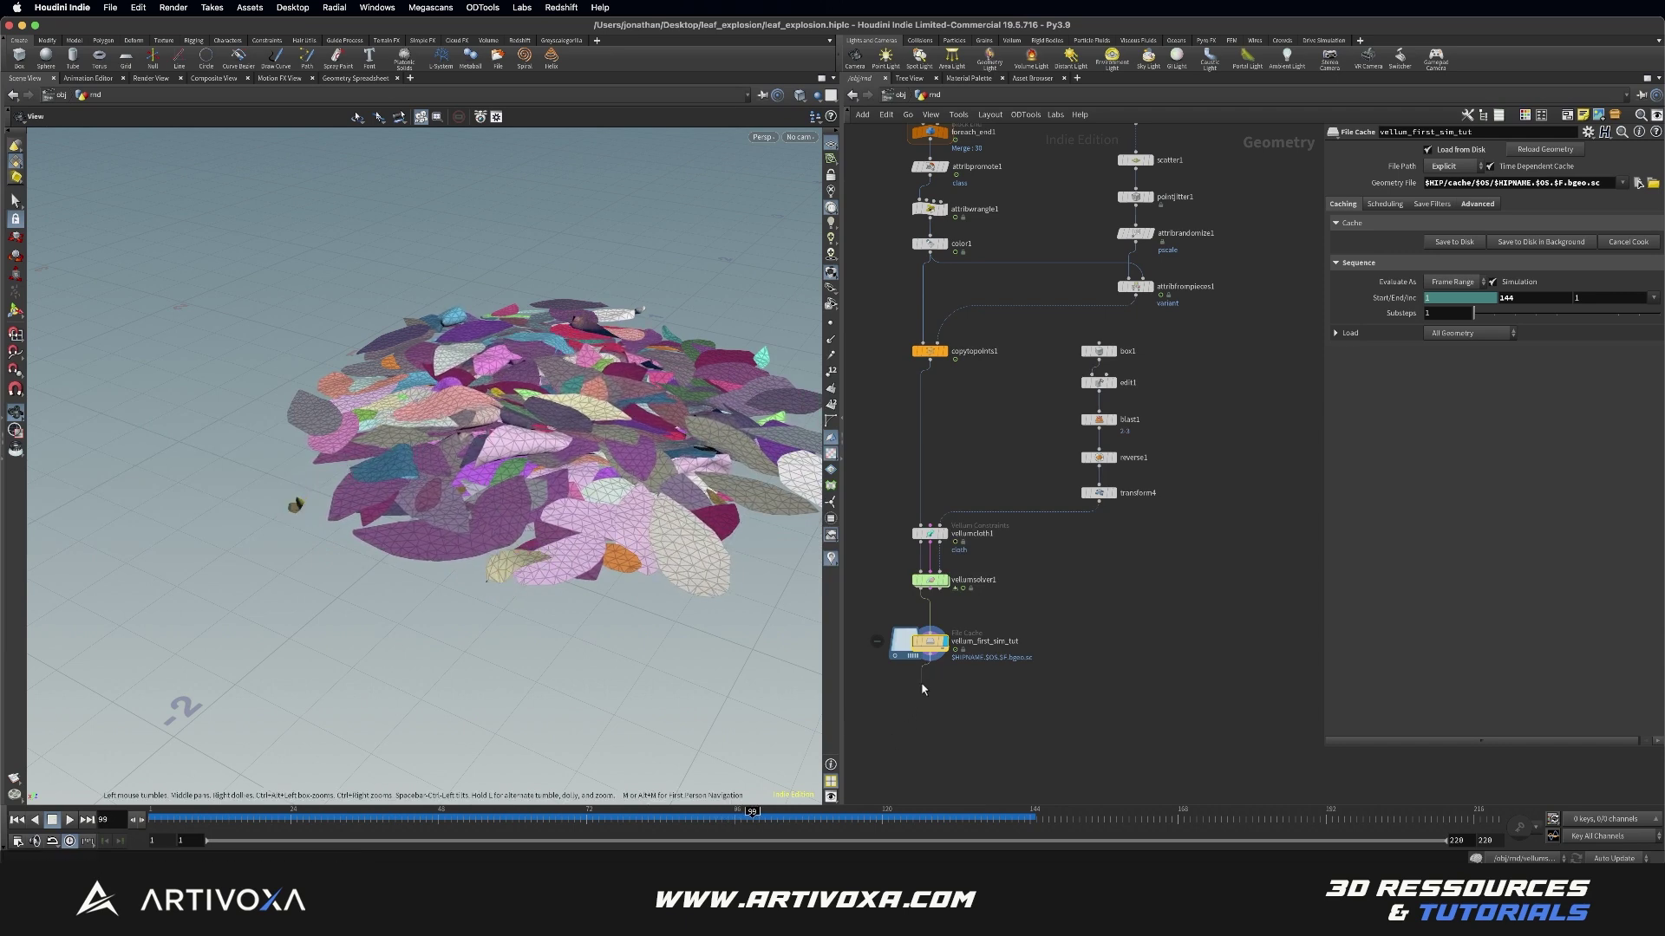
Step: Add a Time Shift node directly under the vellum_first_sim_tut File Cache
{"action": "key", "text": "Tab"}
{"action": "type", "text": "time s"}
{"action": "key", "text": "Return"}
{"action": "left_click", "coordinate": [922, 684]}
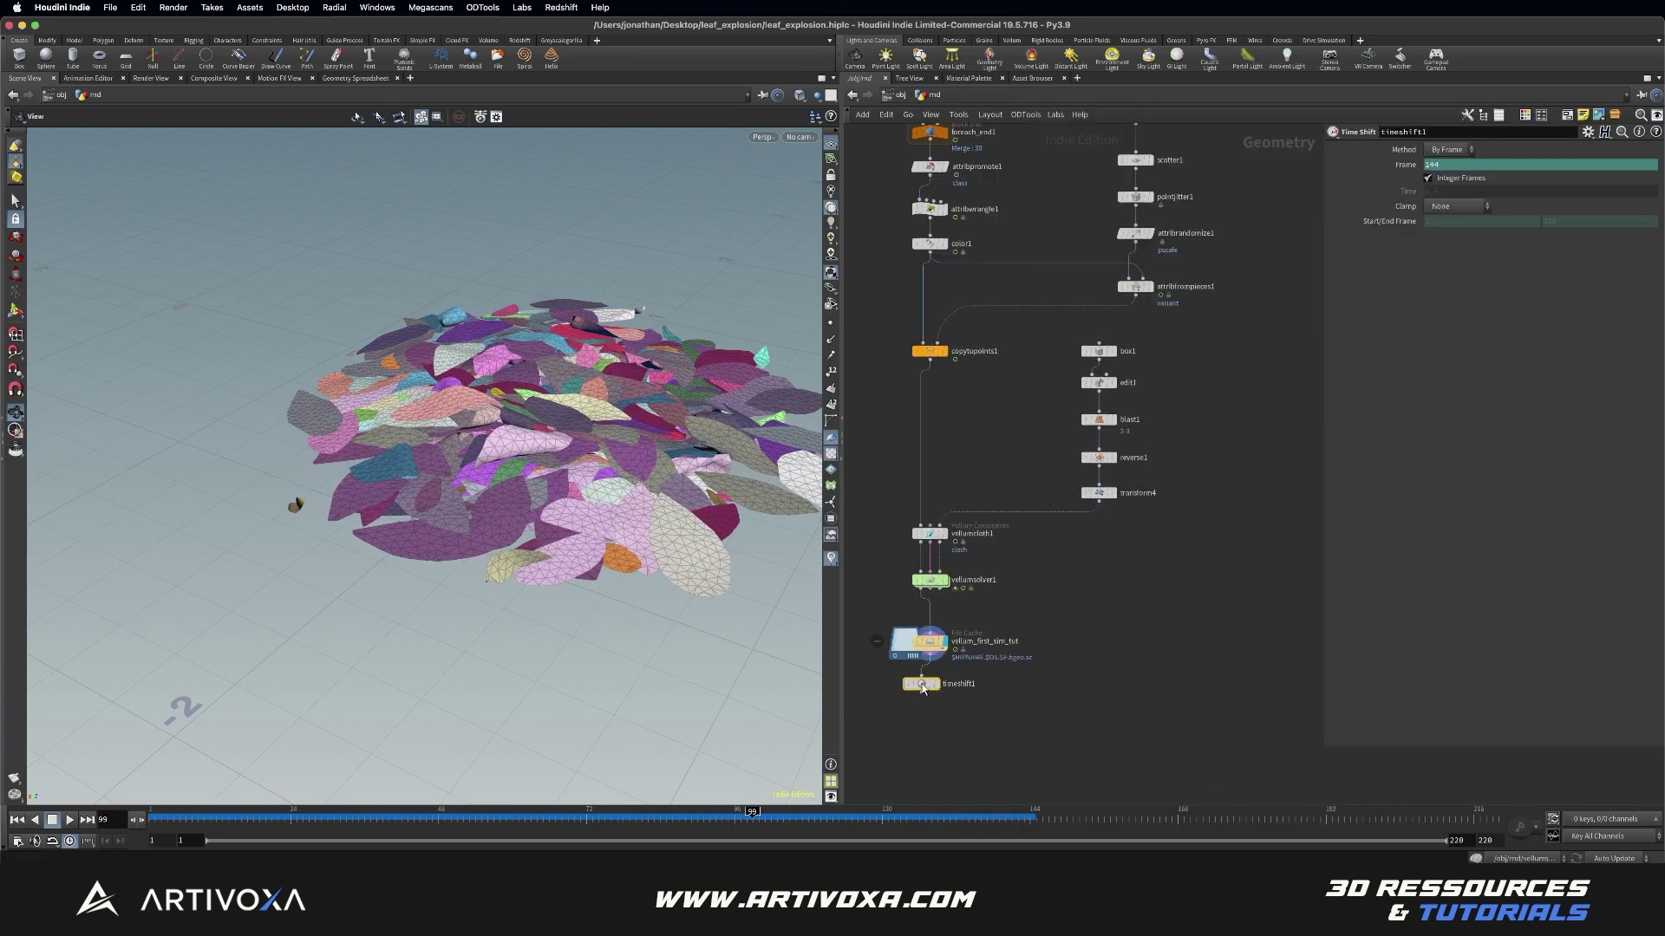
{"action": "left_click_drag", "start_coordinate": [912, 684], "coordinate": [921, 689]}
Step: Delete the Frame channel, fix timeshift1 at frame 100, and display it
{"action": "right_click", "coordinate": [1481, 164]}
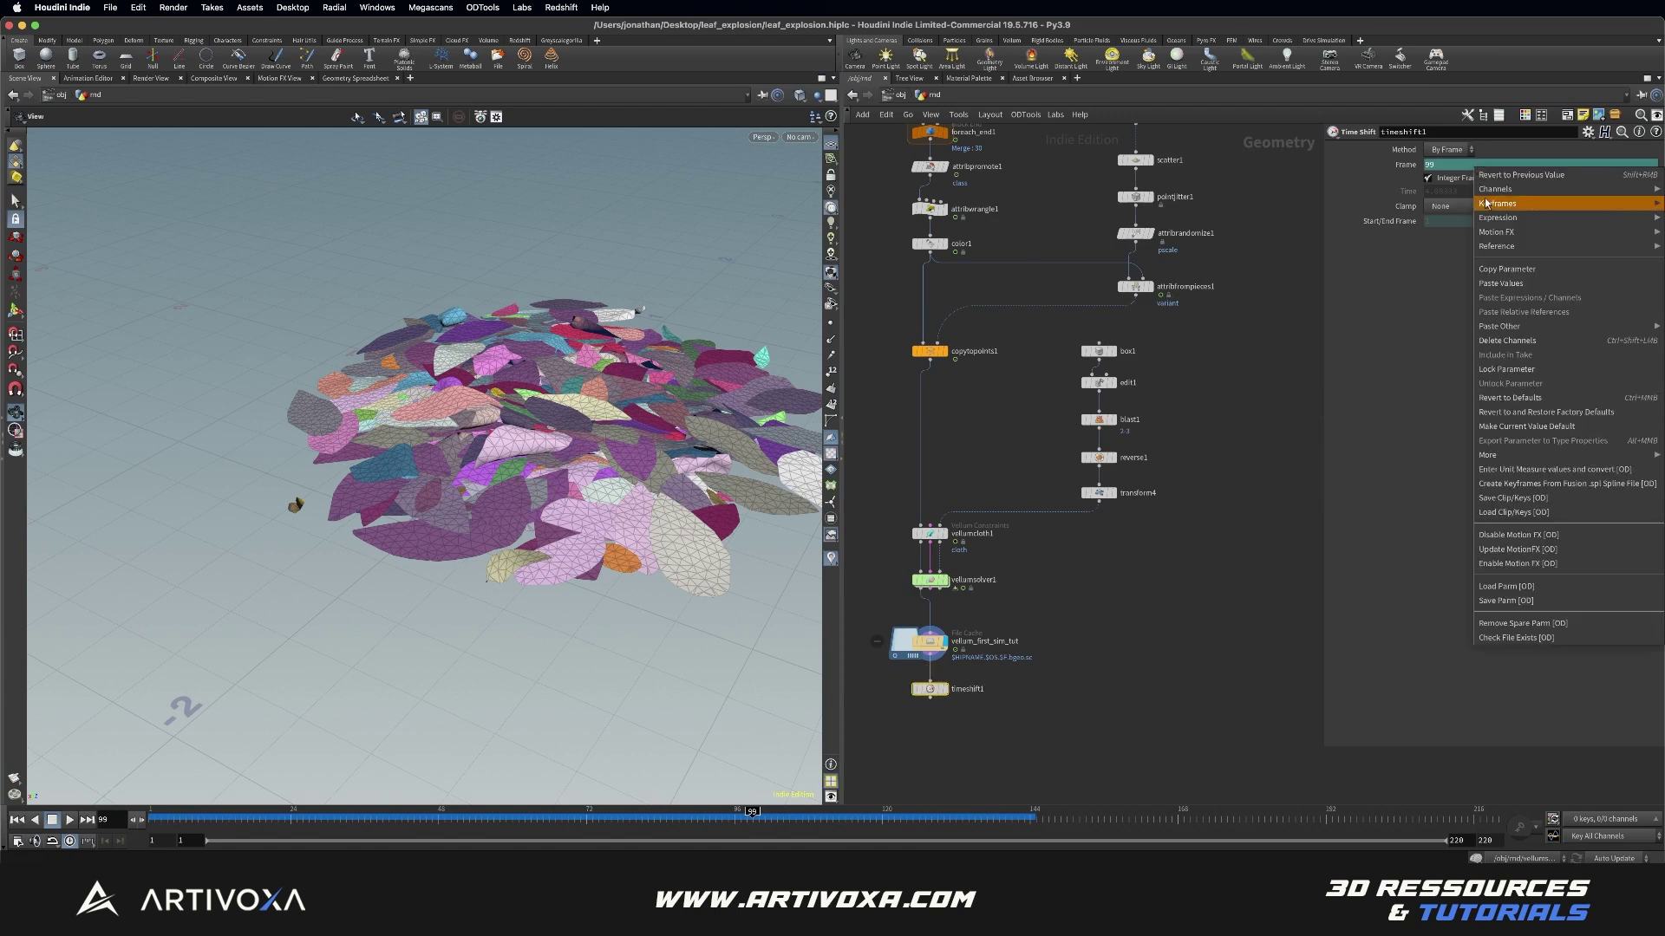
{"action": "left_click", "coordinate": [1509, 399]}
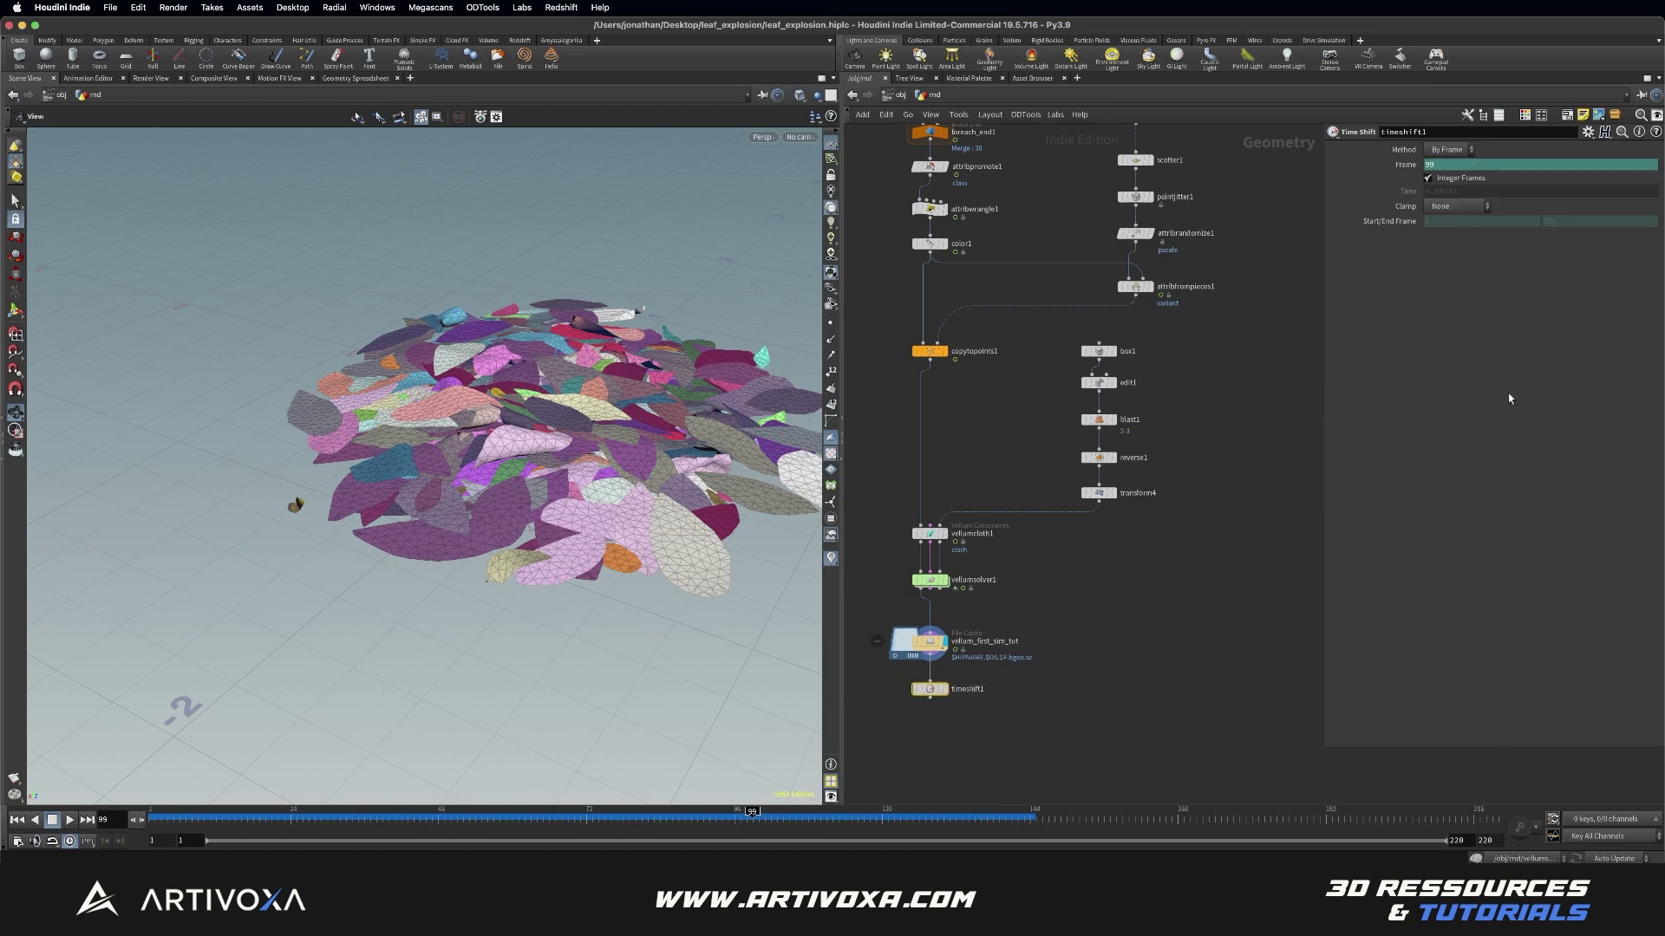
{"action": "right_click", "coordinate": [1447, 163]}
{"action": "left_click", "coordinate": [1486, 334]}
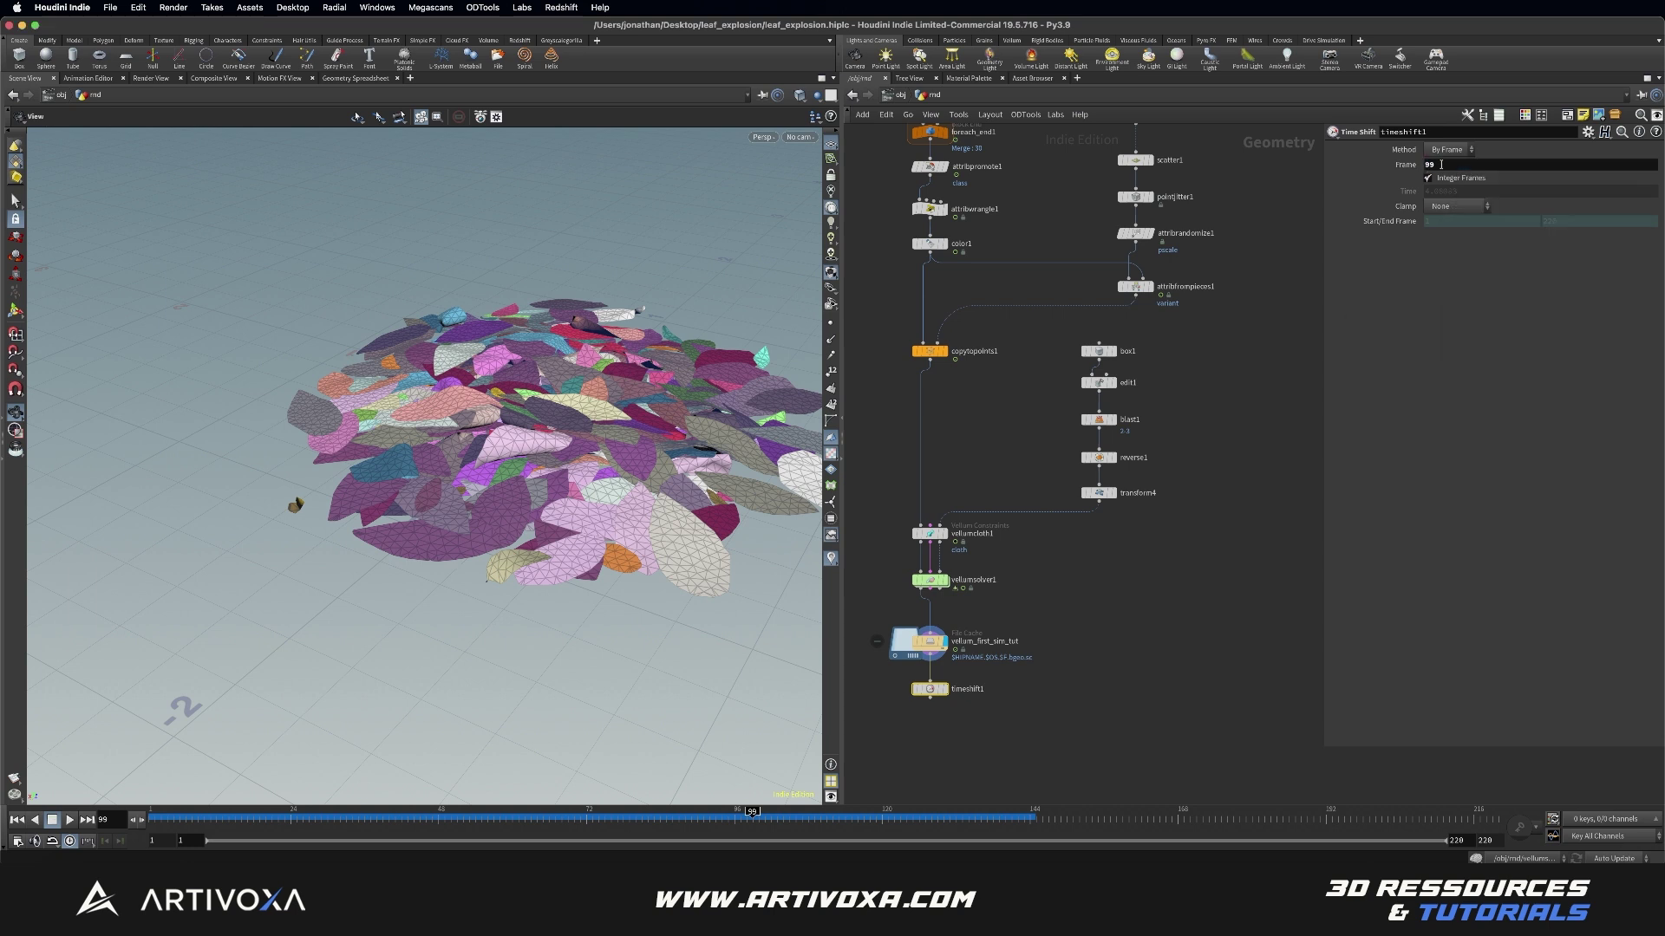
{"action": "left_click", "coordinate": [1441, 164]}
{"action": "type", "text": "100"}
{"action": "key", "text": "Return"}
{"action": "left_click", "coordinate": [943, 689]}
{"action": "mouse_move", "coordinate": [468, 486]}
{"action": "left_mouse_down"}
{"action": "mouse_move", "coordinate": [434, 468]}
{"action": "mouse_move", "coordinate": [489, 501]}
{"action": "mouse_move", "coordinate": [485, 520]}
{"action": "mouse_move", "coordinate": [451, 503]}
{"action": "left_mouse_up"}
Step: Select the stray leaves with 3D Connected Geometry mode and delete them into blast2
{"action": "key", "text": "s"}
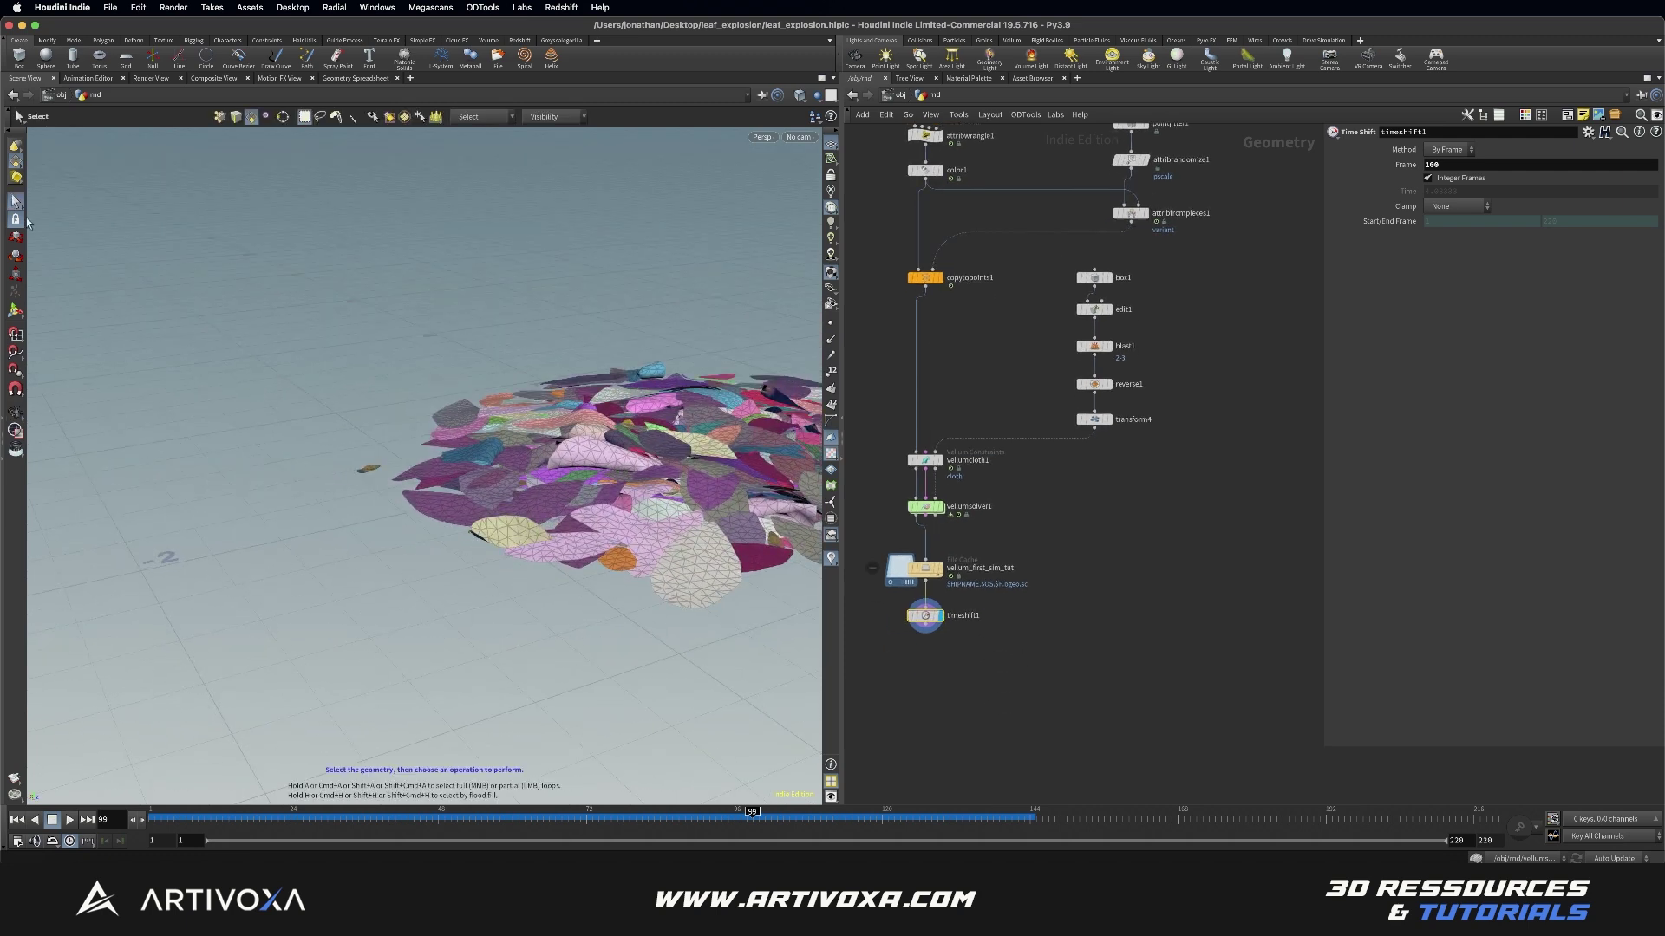
{"action": "left_click", "coordinate": [464, 119]}
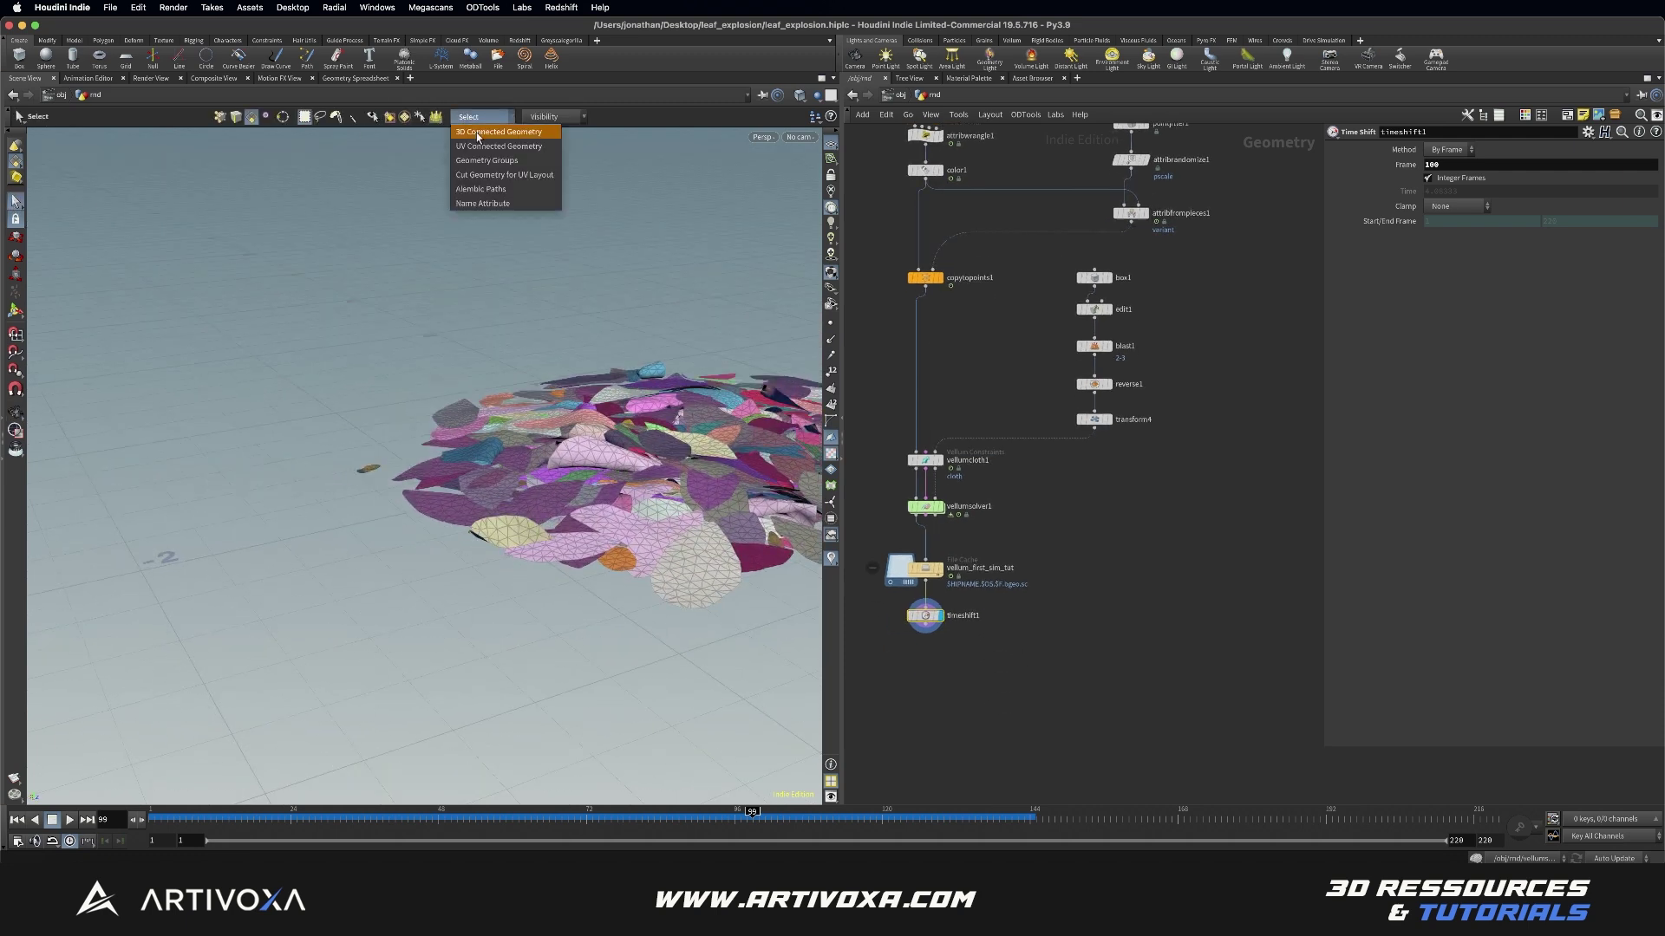
{"action": "left_click", "coordinate": [481, 148]}
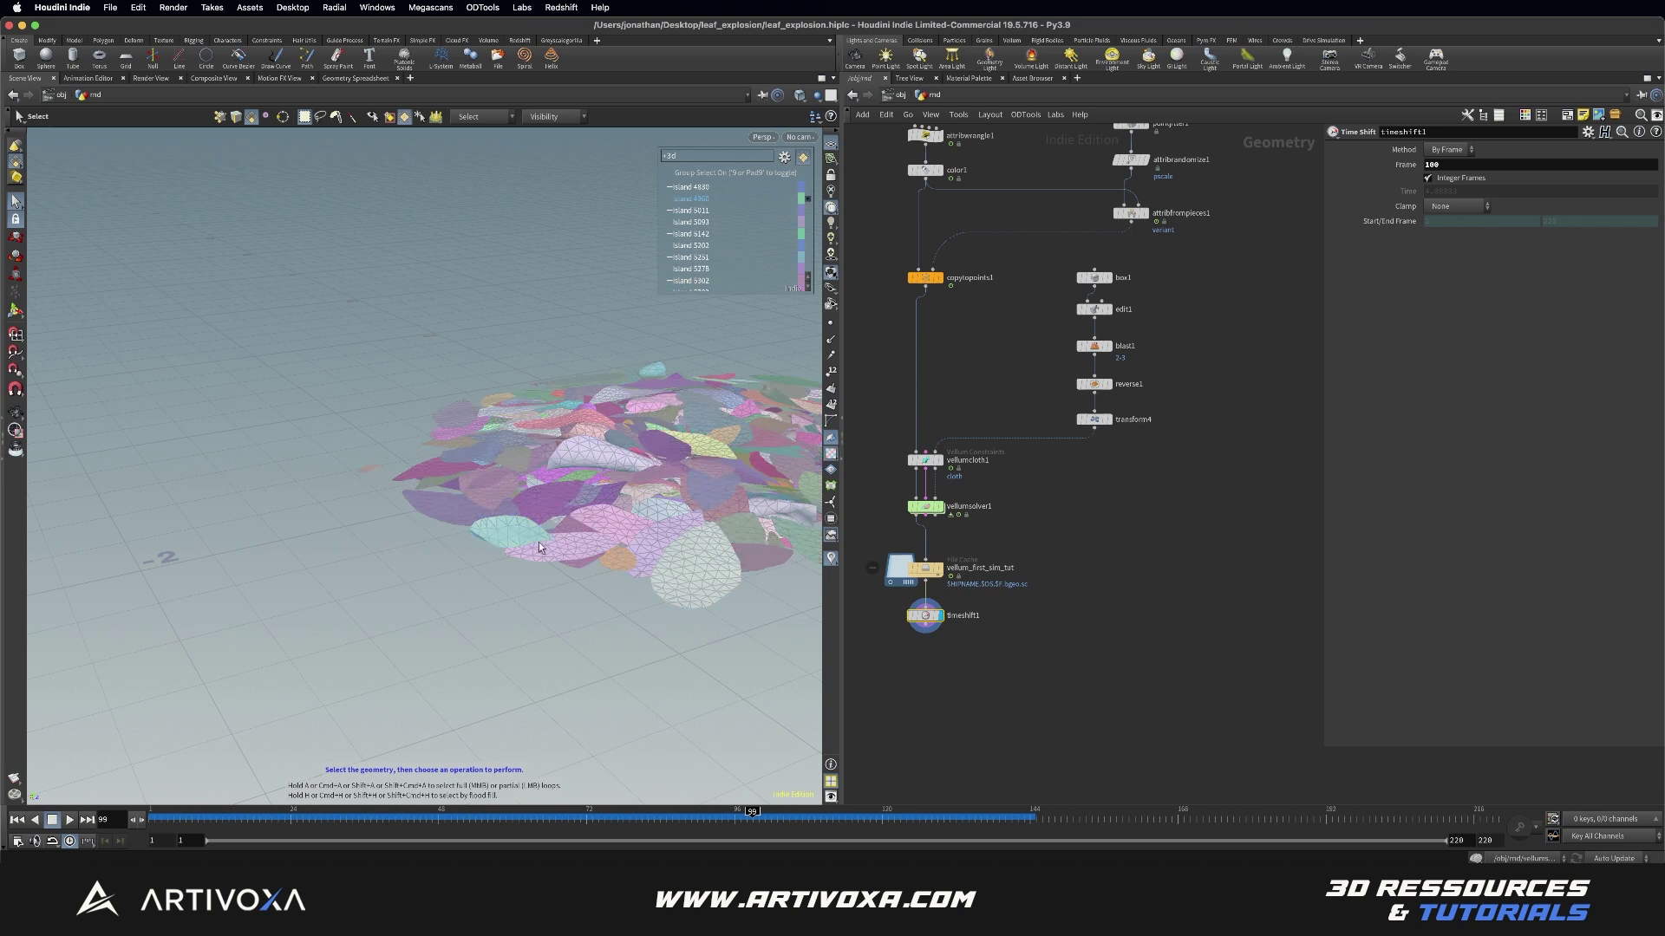
{"action": "left_click", "coordinate": [507, 537]}
{"action": "key", "text": "Delete"}
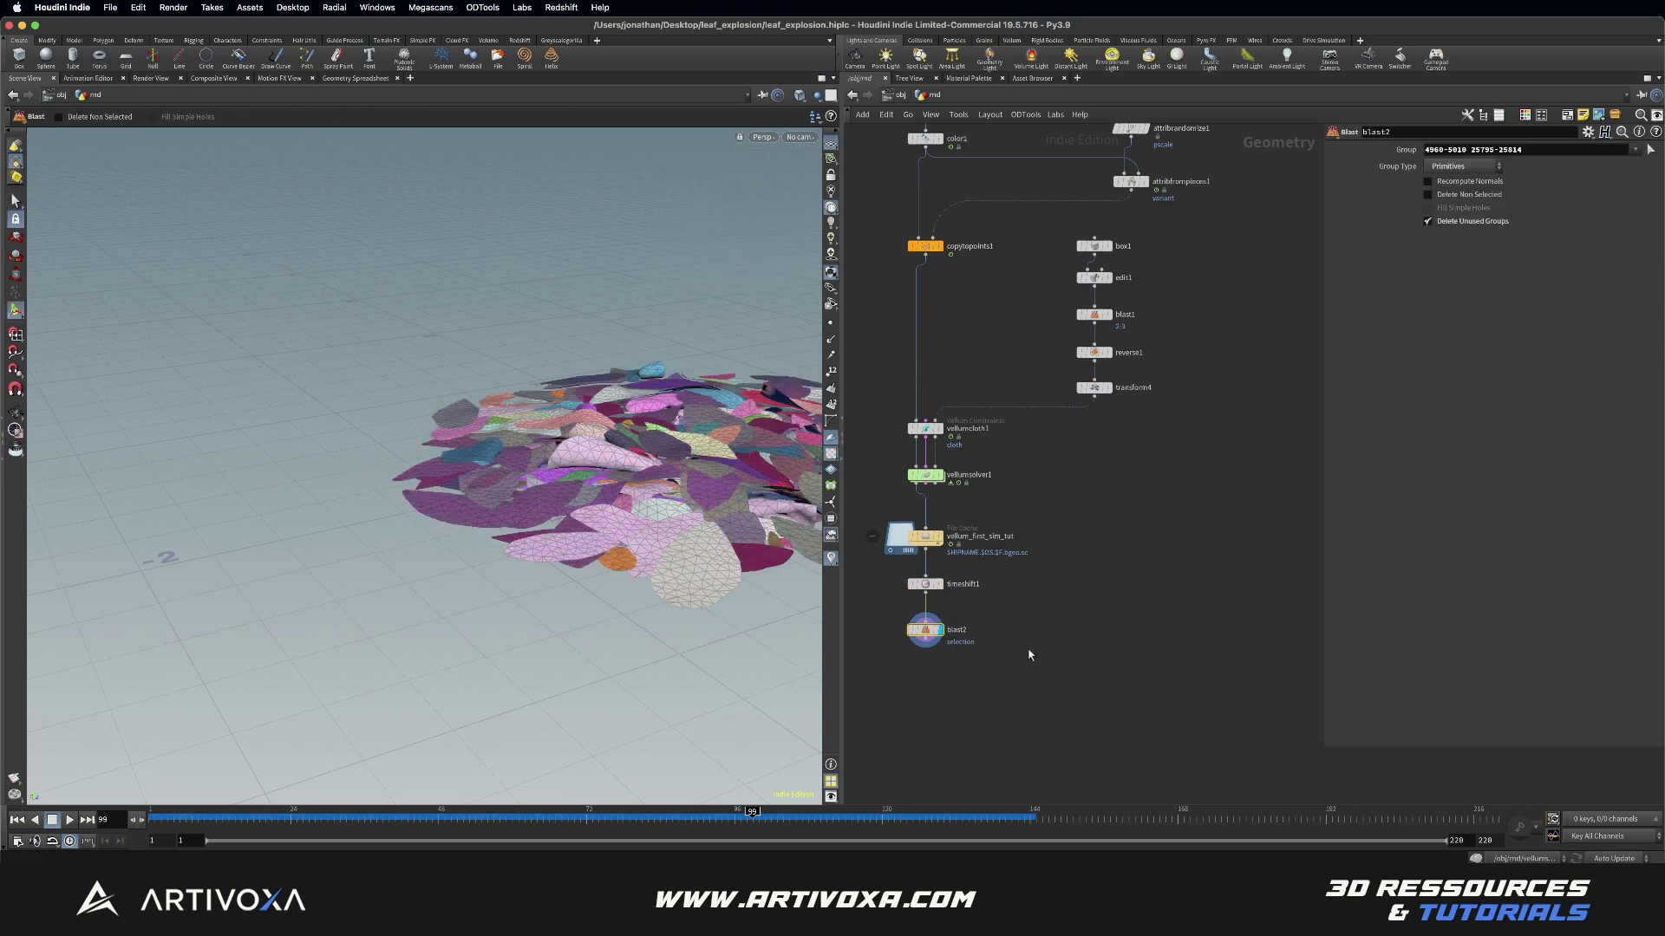
{"action": "left_click", "coordinate": [920, 613]}
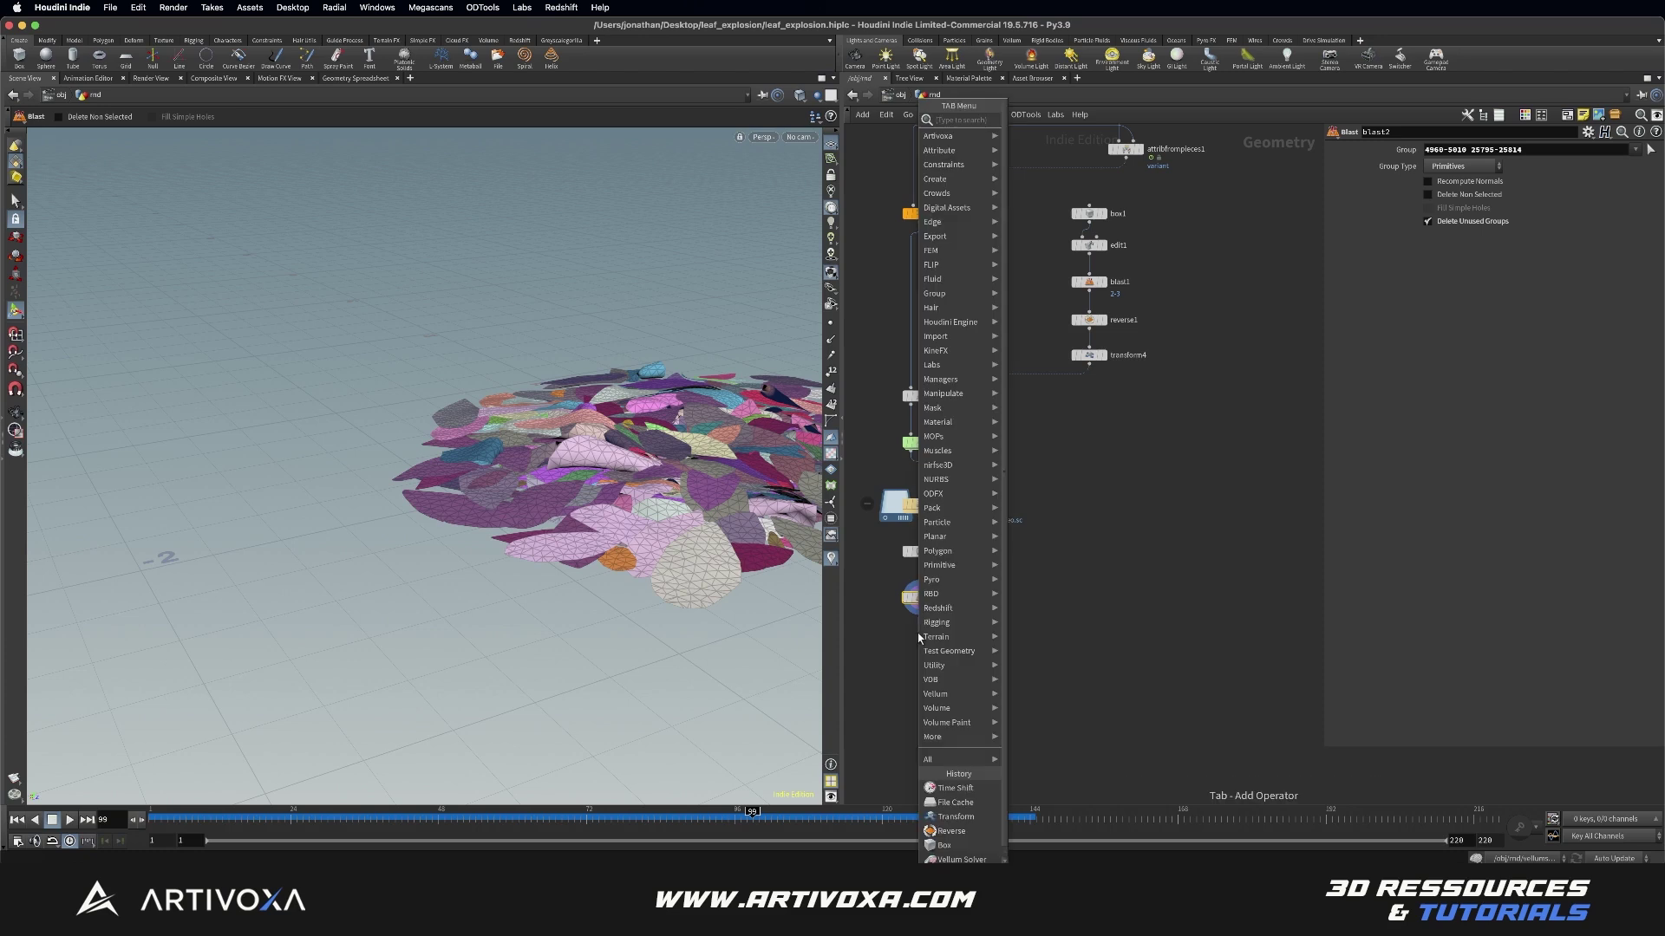
Step: Add a Null below blast2 and rename it LEAF_ON_THE_FLOOR
{"action": "type", "text": "null"}
{"action": "key", "text": "Return"}
{"action": "left_click", "coordinate": [918, 634]}
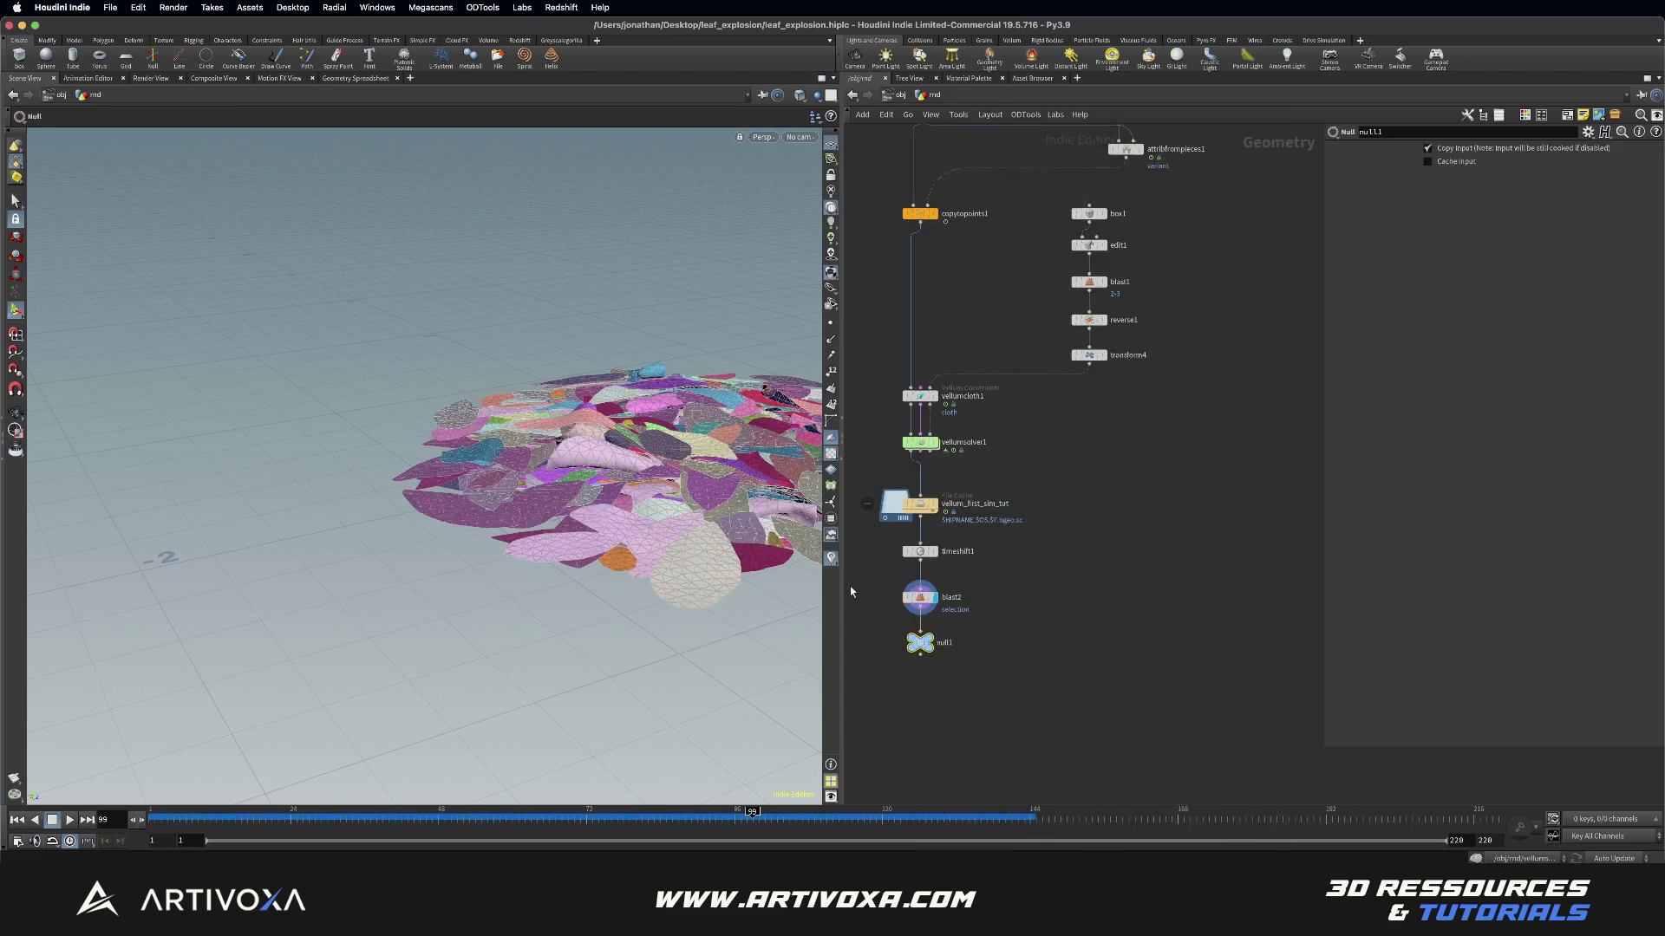
{"action": "double_click", "coordinate": [943, 643]}
{"action": "type", "text": "LOOR"}
{"action": "key", "text": "Return"}
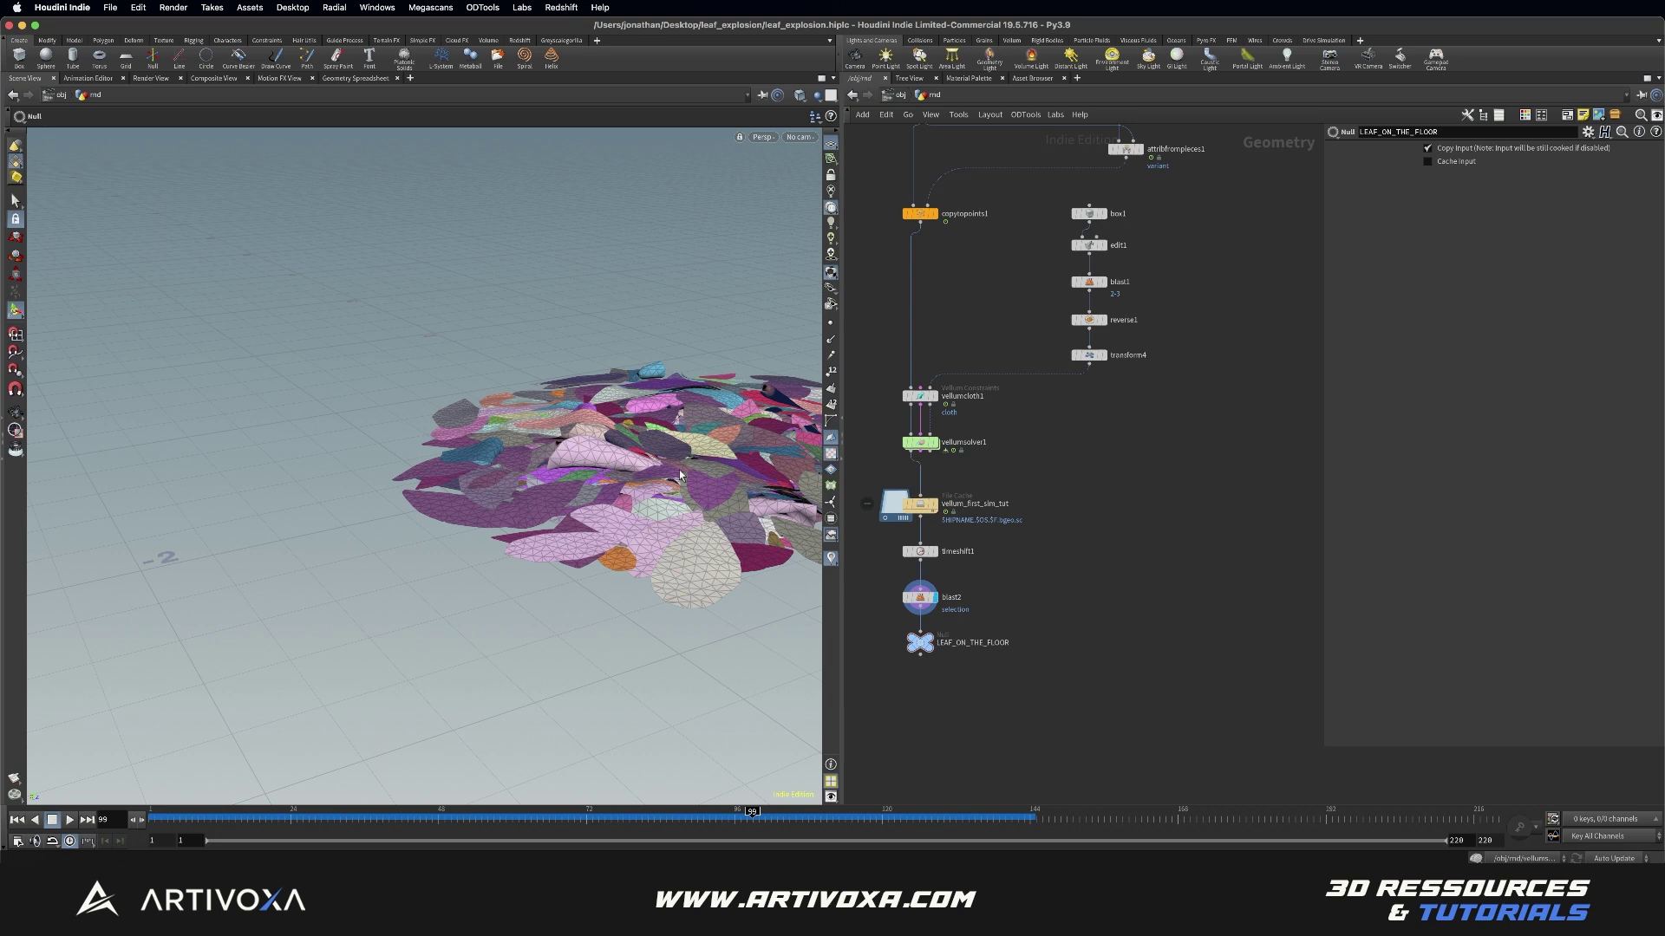
{"action": "key", "text": "Escape"}
Step: Orbit out over the leaf pile and add a Sphere node to the network
{"action": "left_click_drag", "start_coordinate": [680, 475], "coordinate": [510, 497]}
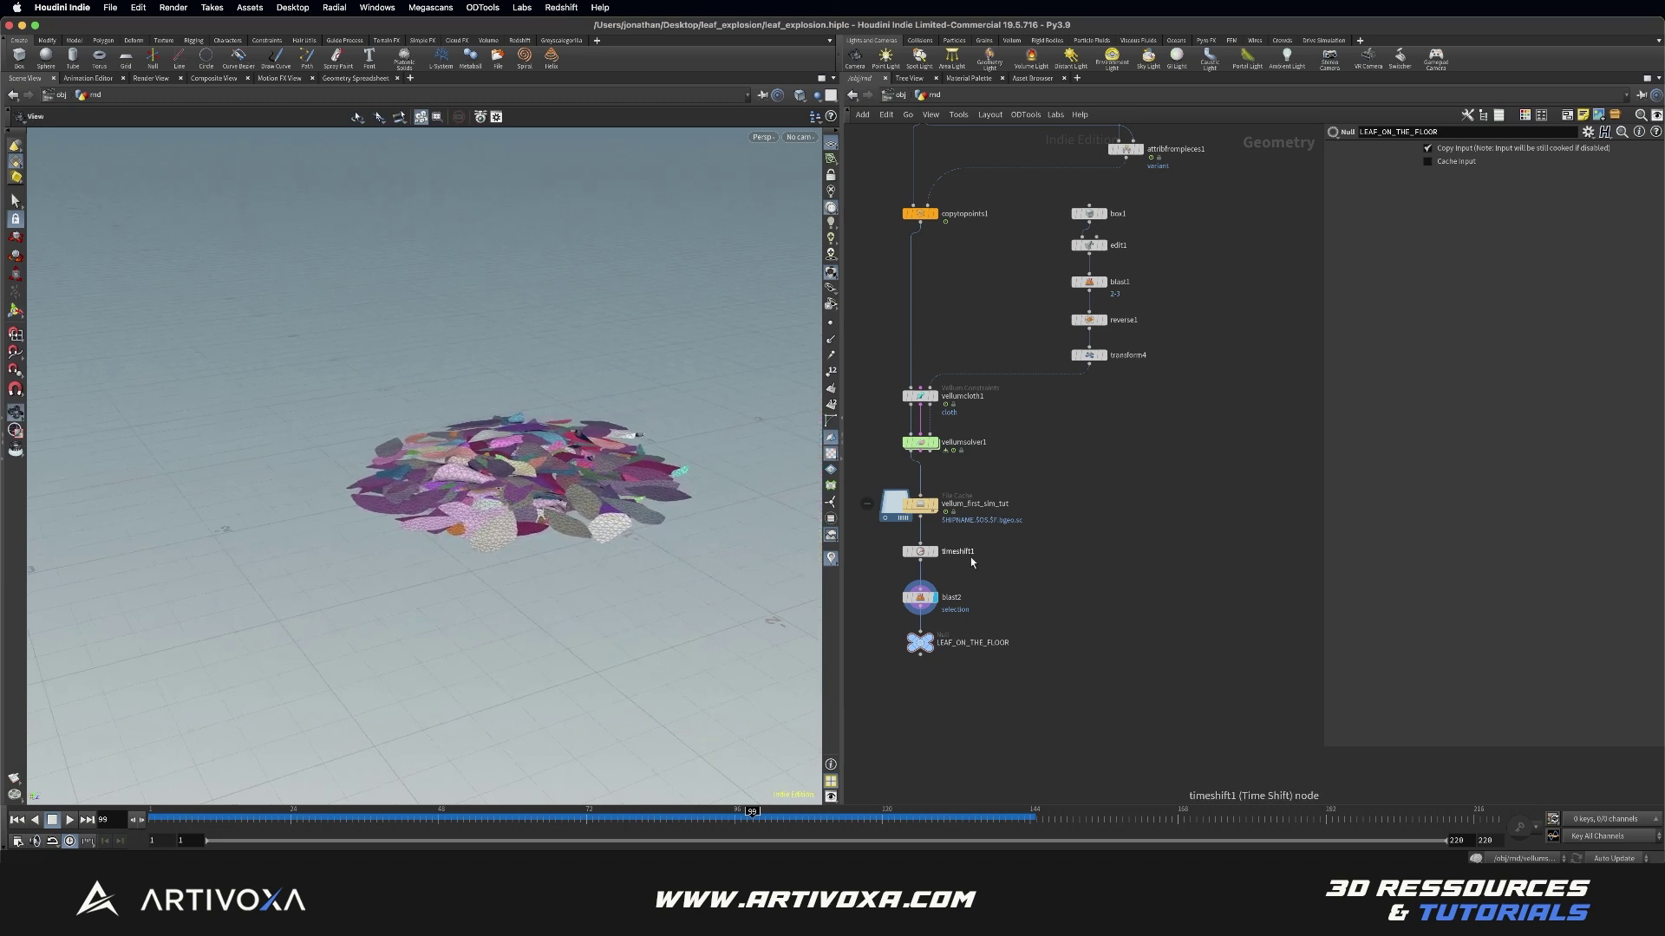
{"action": "scroll", "coordinate": [997, 573], "scroll_direction": "right", "scroll_amount": 3}
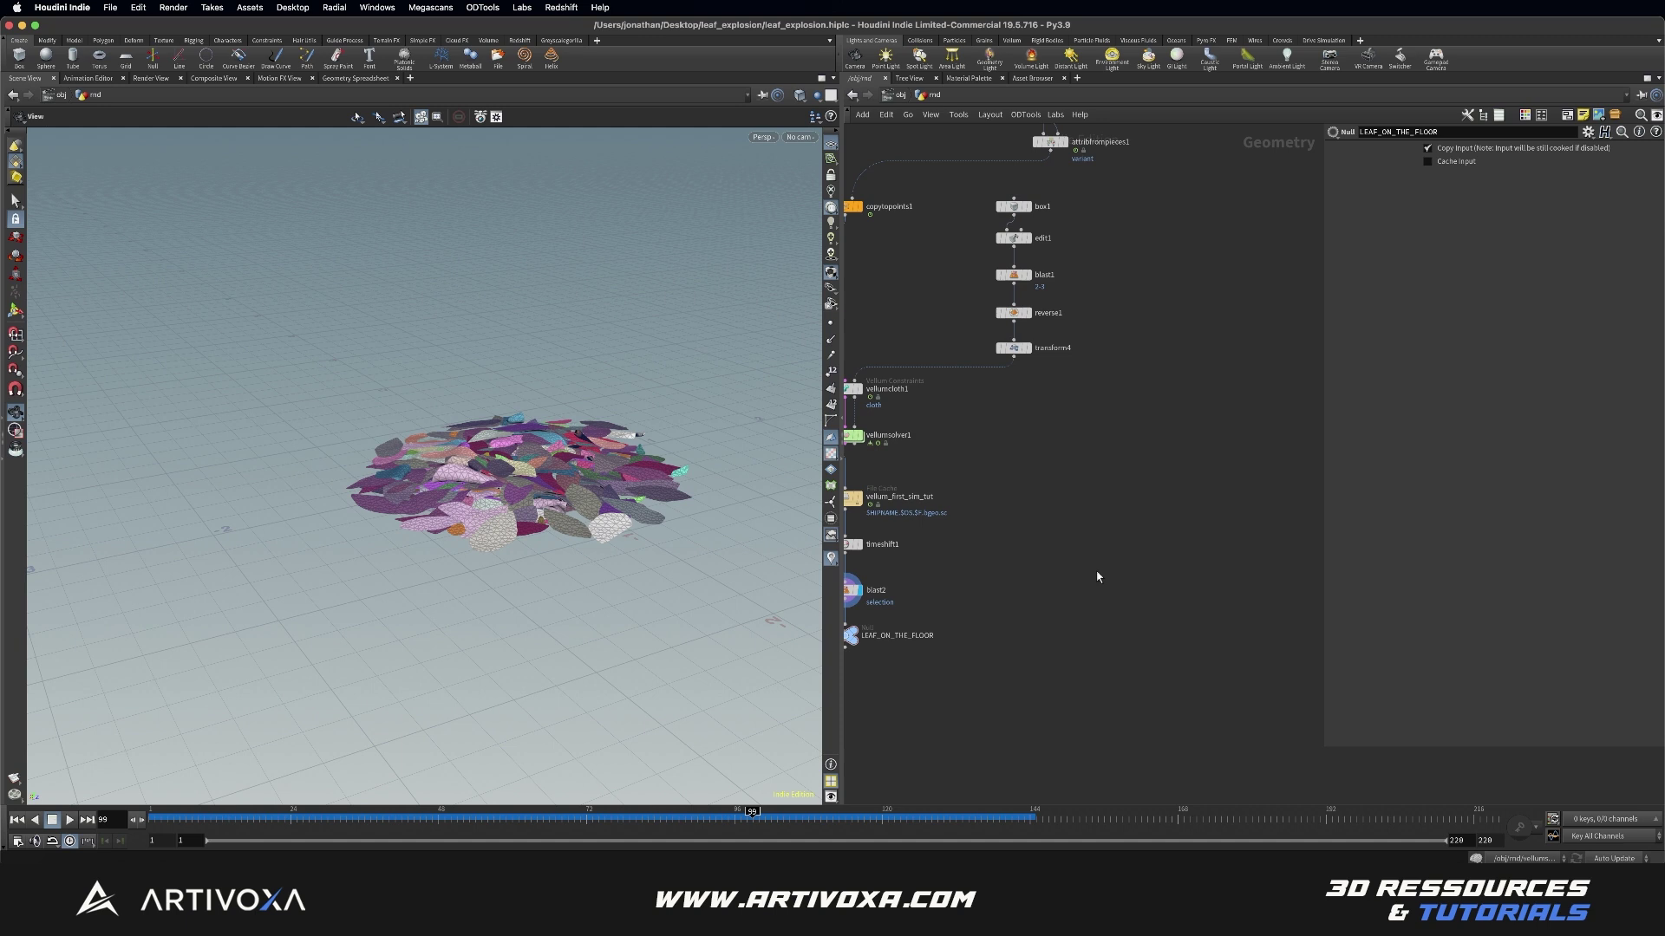
{"action": "scroll", "coordinate": [1075, 546], "scroll_direction": "right", "scroll_amount": 2}
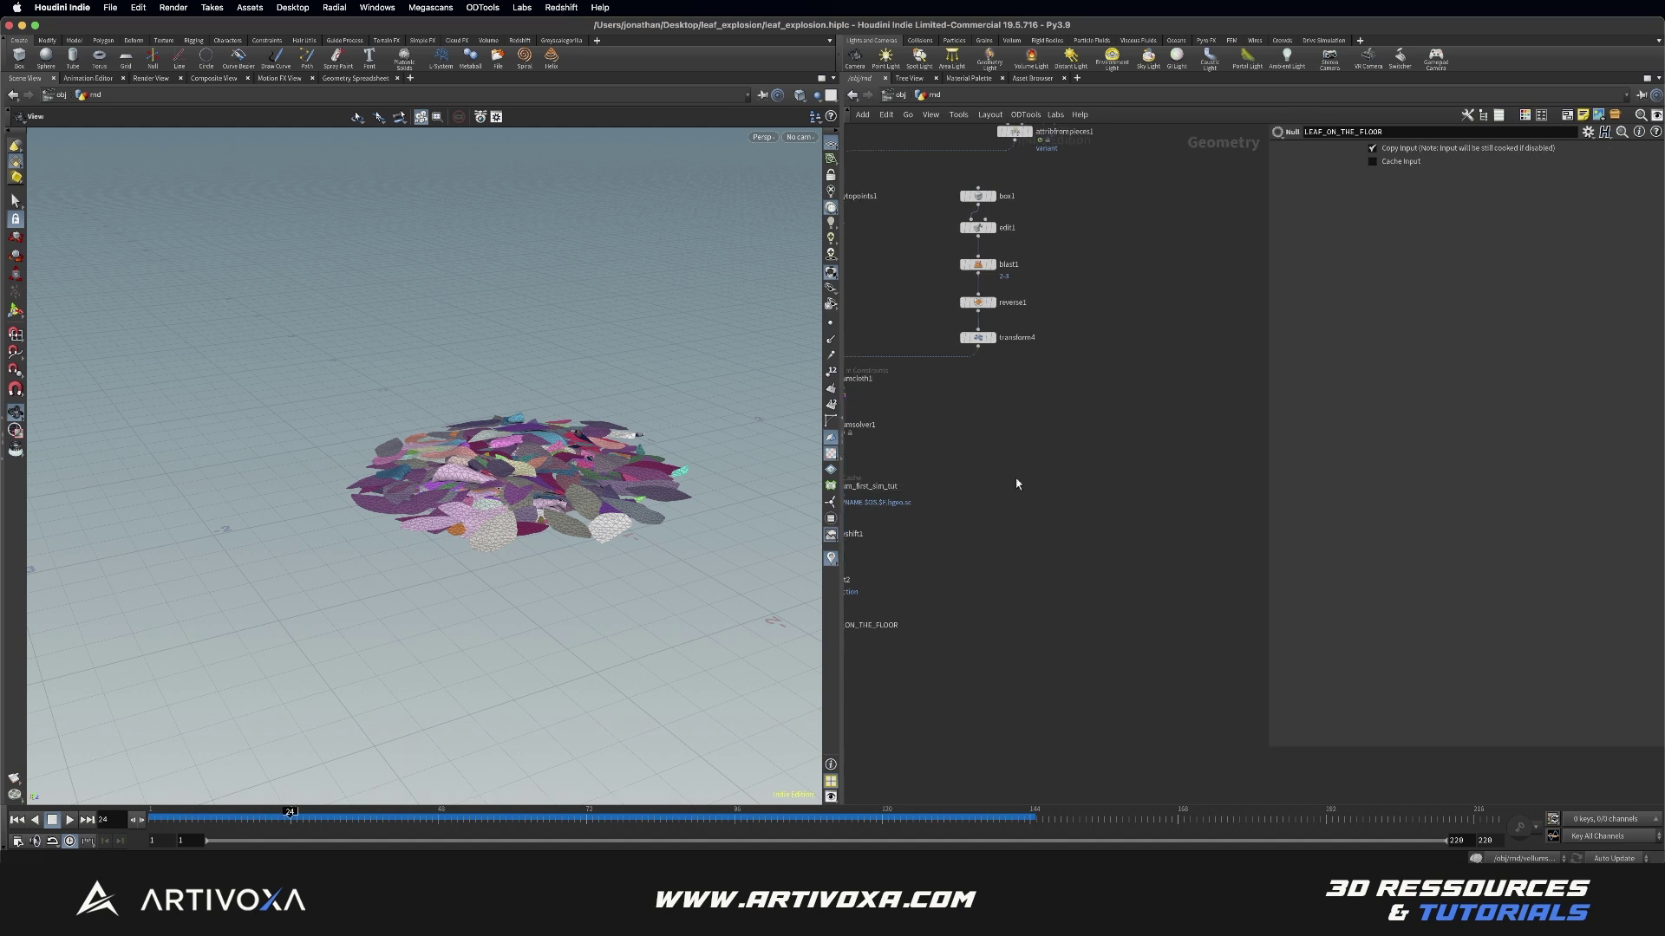
{"action": "key", "text": "Tab"}
{"action": "type", "text": "spher"}
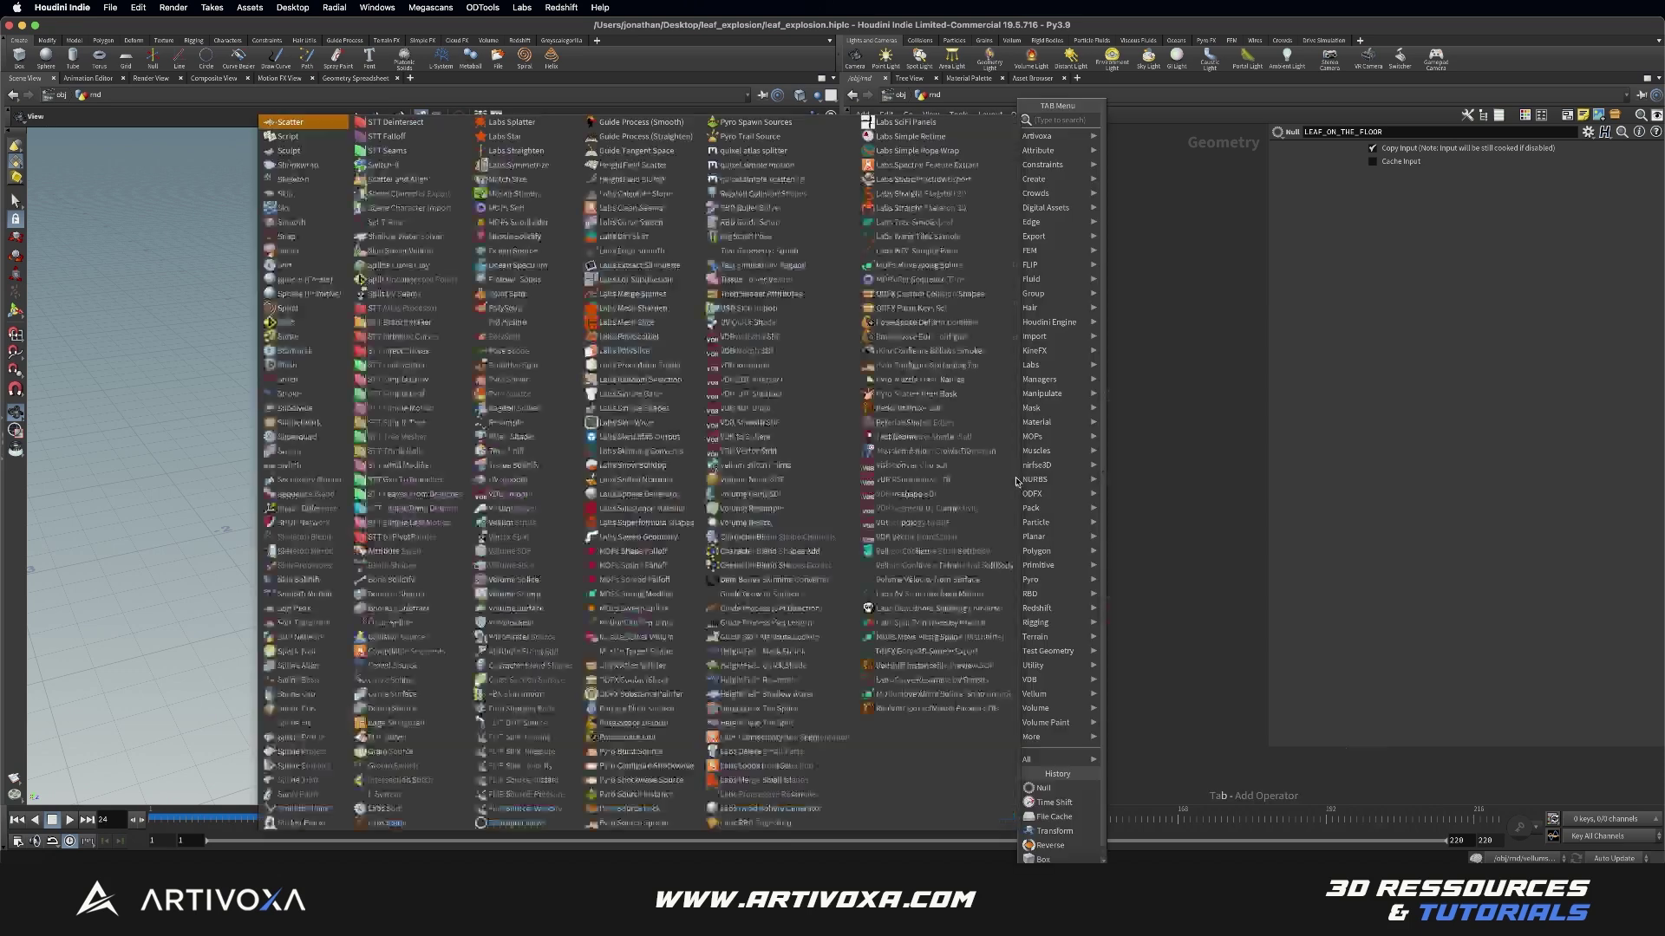
{"action": "key", "text": "Return"}
Step: Place and display sphere1 as a Polygon sphere with Frequency 15
{"action": "left_click", "coordinate": [1022, 477]}
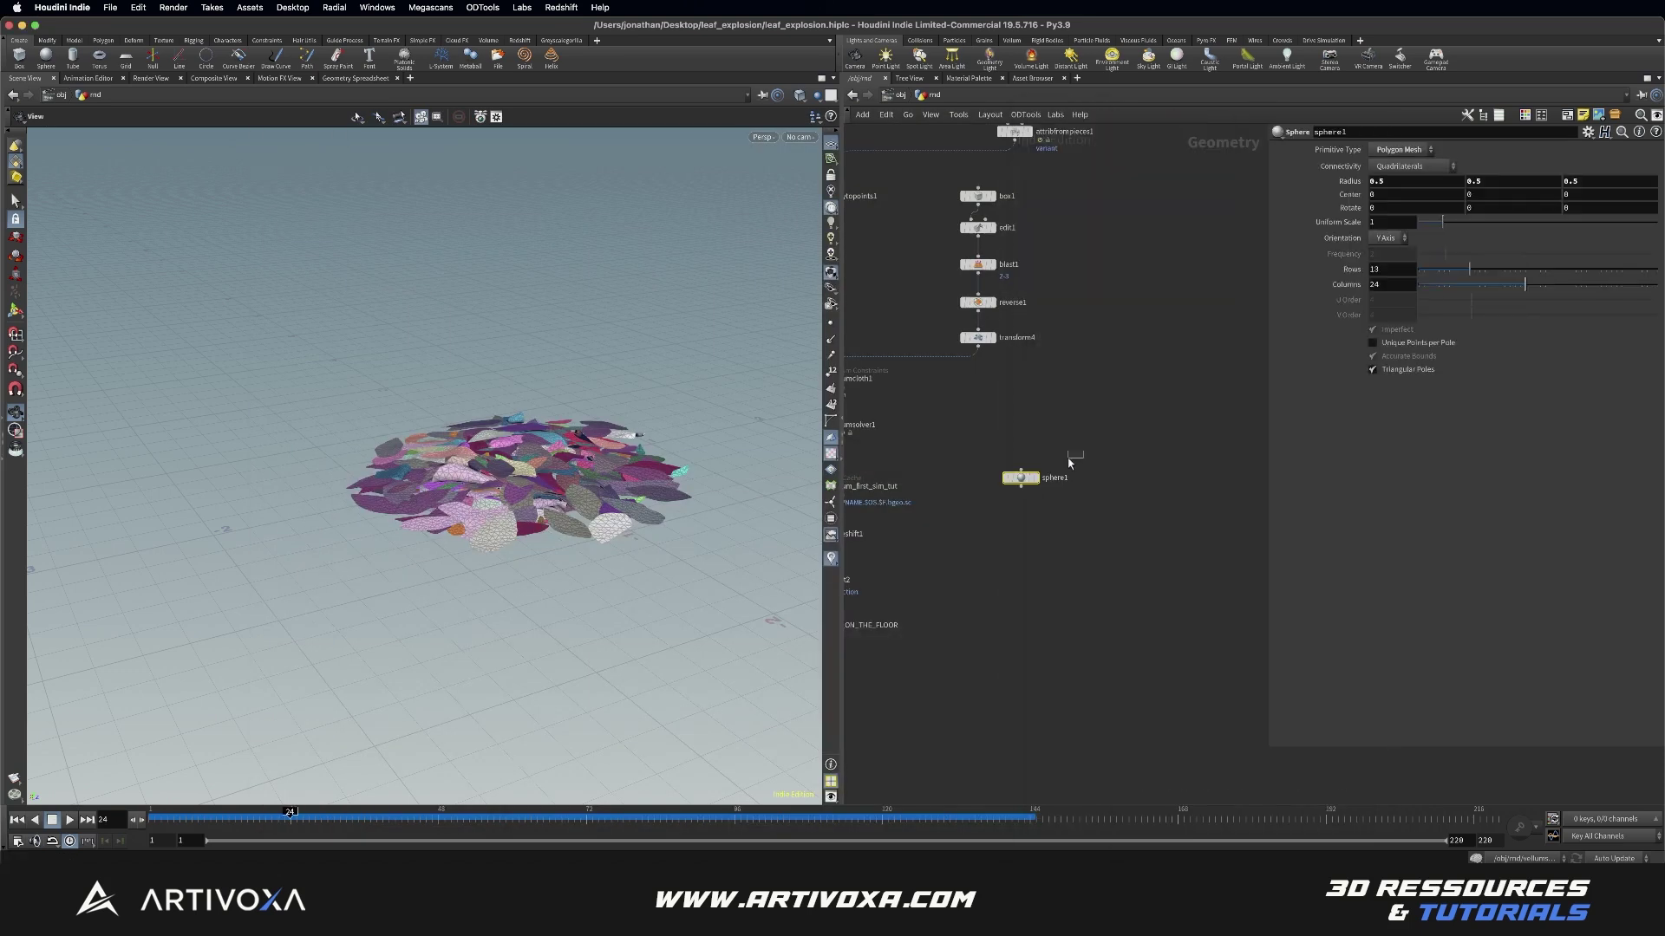
{"action": "left_click", "coordinate": [1036, 477]}
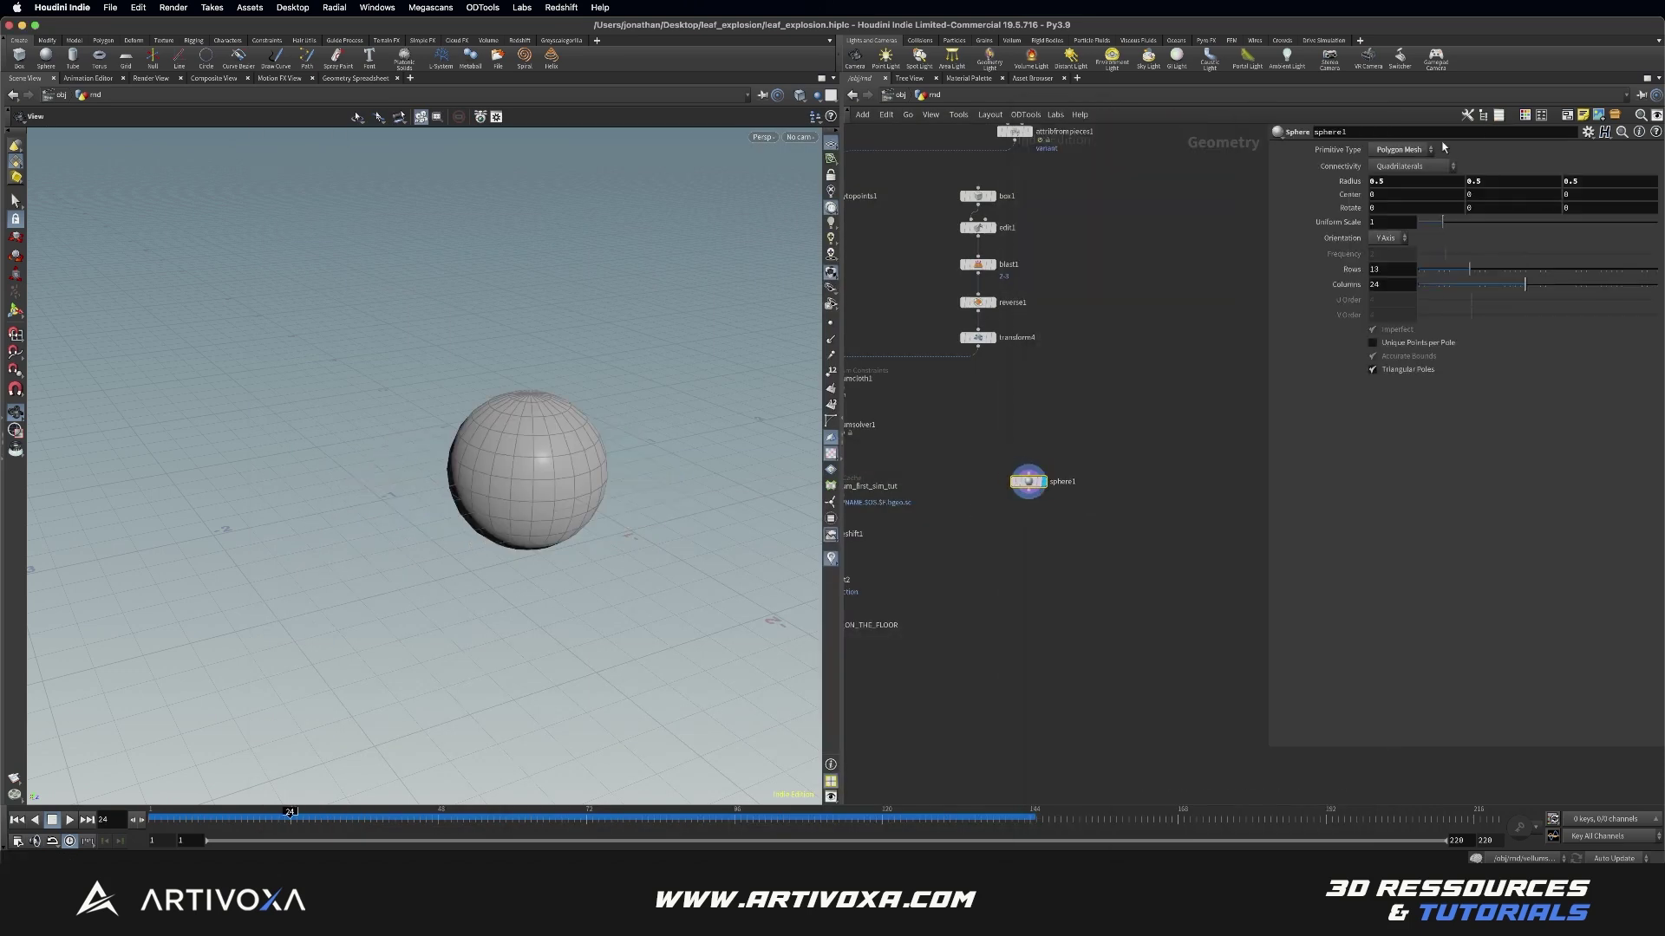
{"action": "left_click", "coordinate": [1398, 150]}
{"action": "left_click", "coordinate": [1392, 182]}
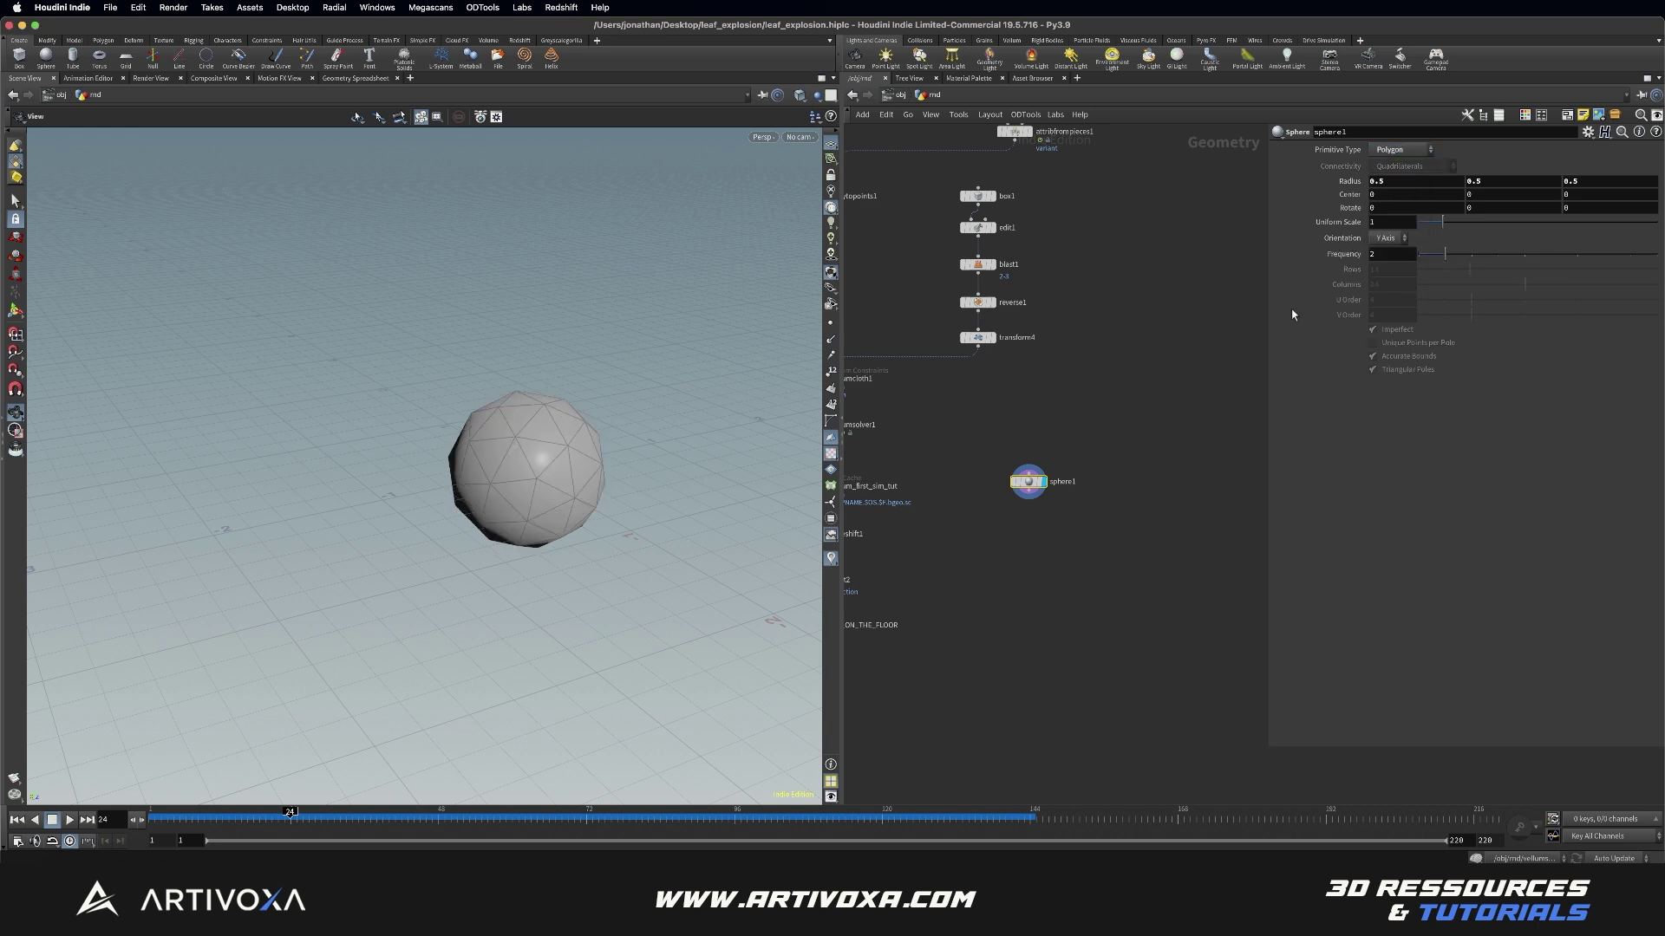
{"action": "left_click_drag", "start_coordinate": [1445, 254], "coordinate": [1656, 254]}
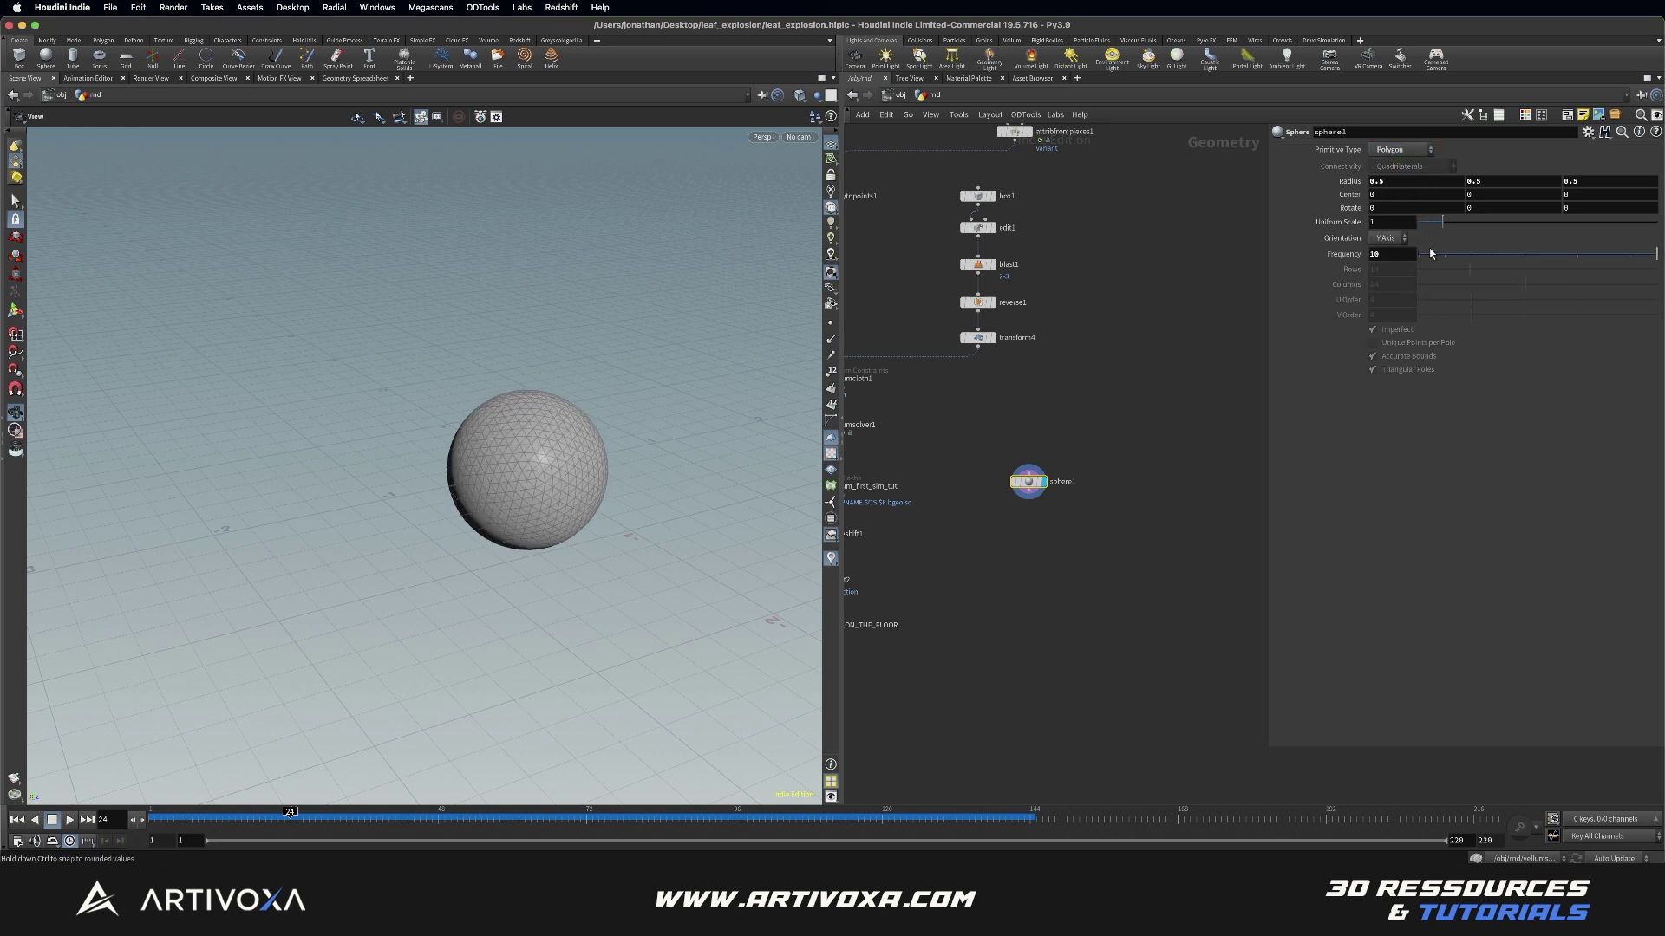
{"action": "type", "text": "15"}
{"action": "key", "text": "Return"}
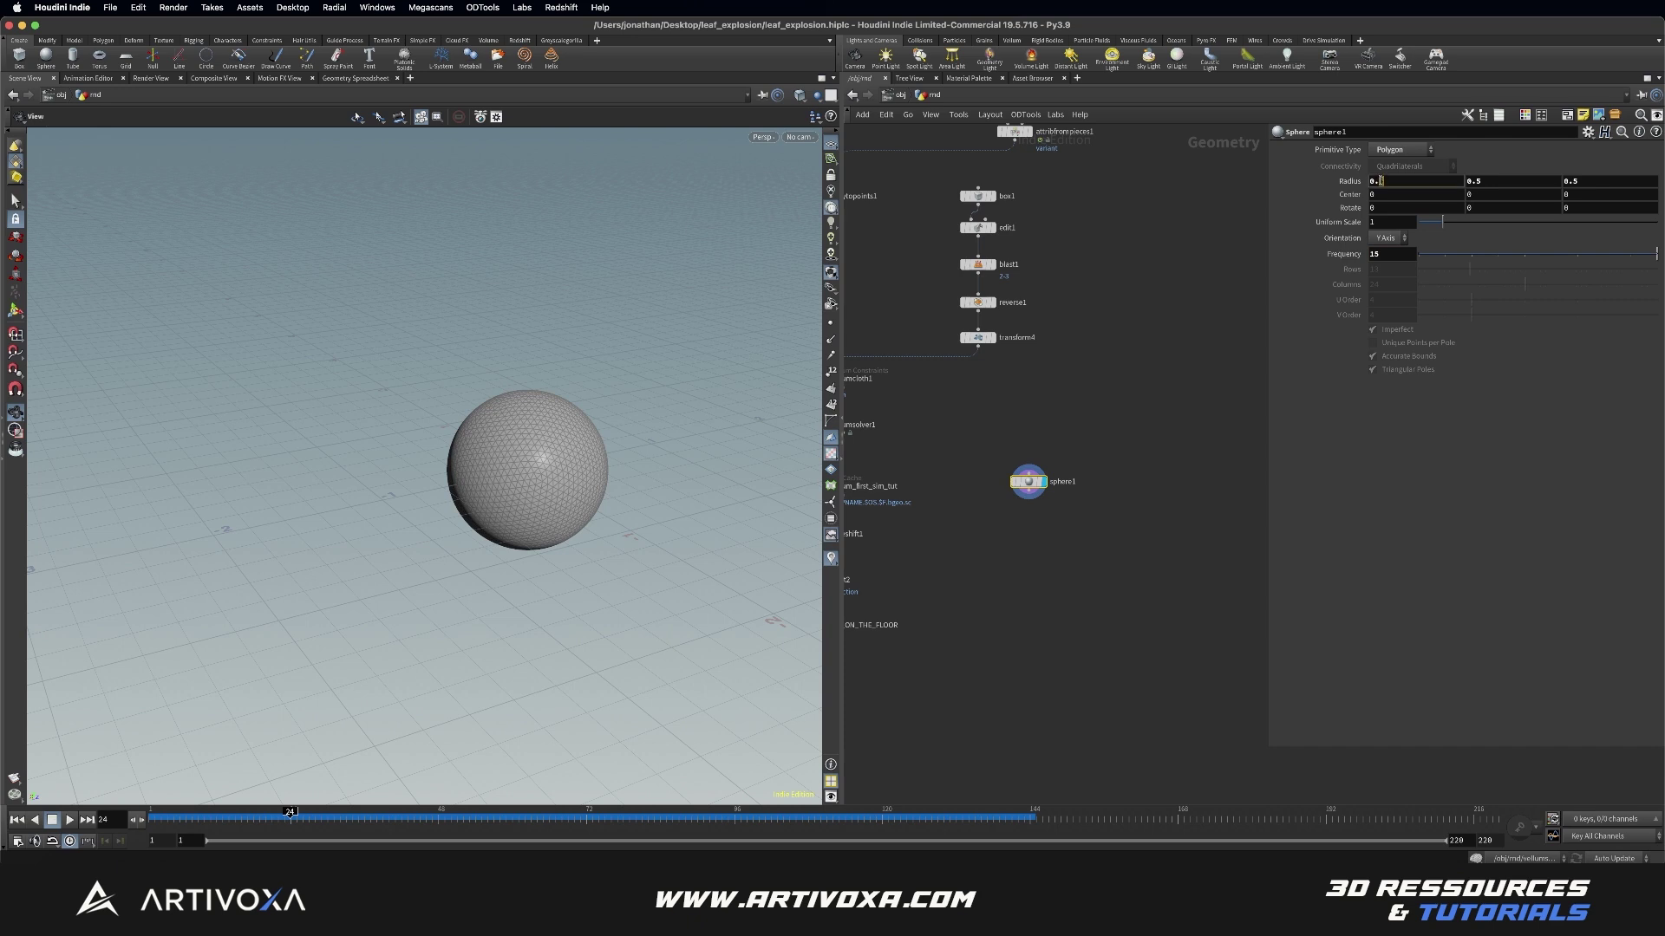
Step: Flatten the sphere with radius 0.7, 0.3, 0.7
{"action": "key", "text": "Return"}
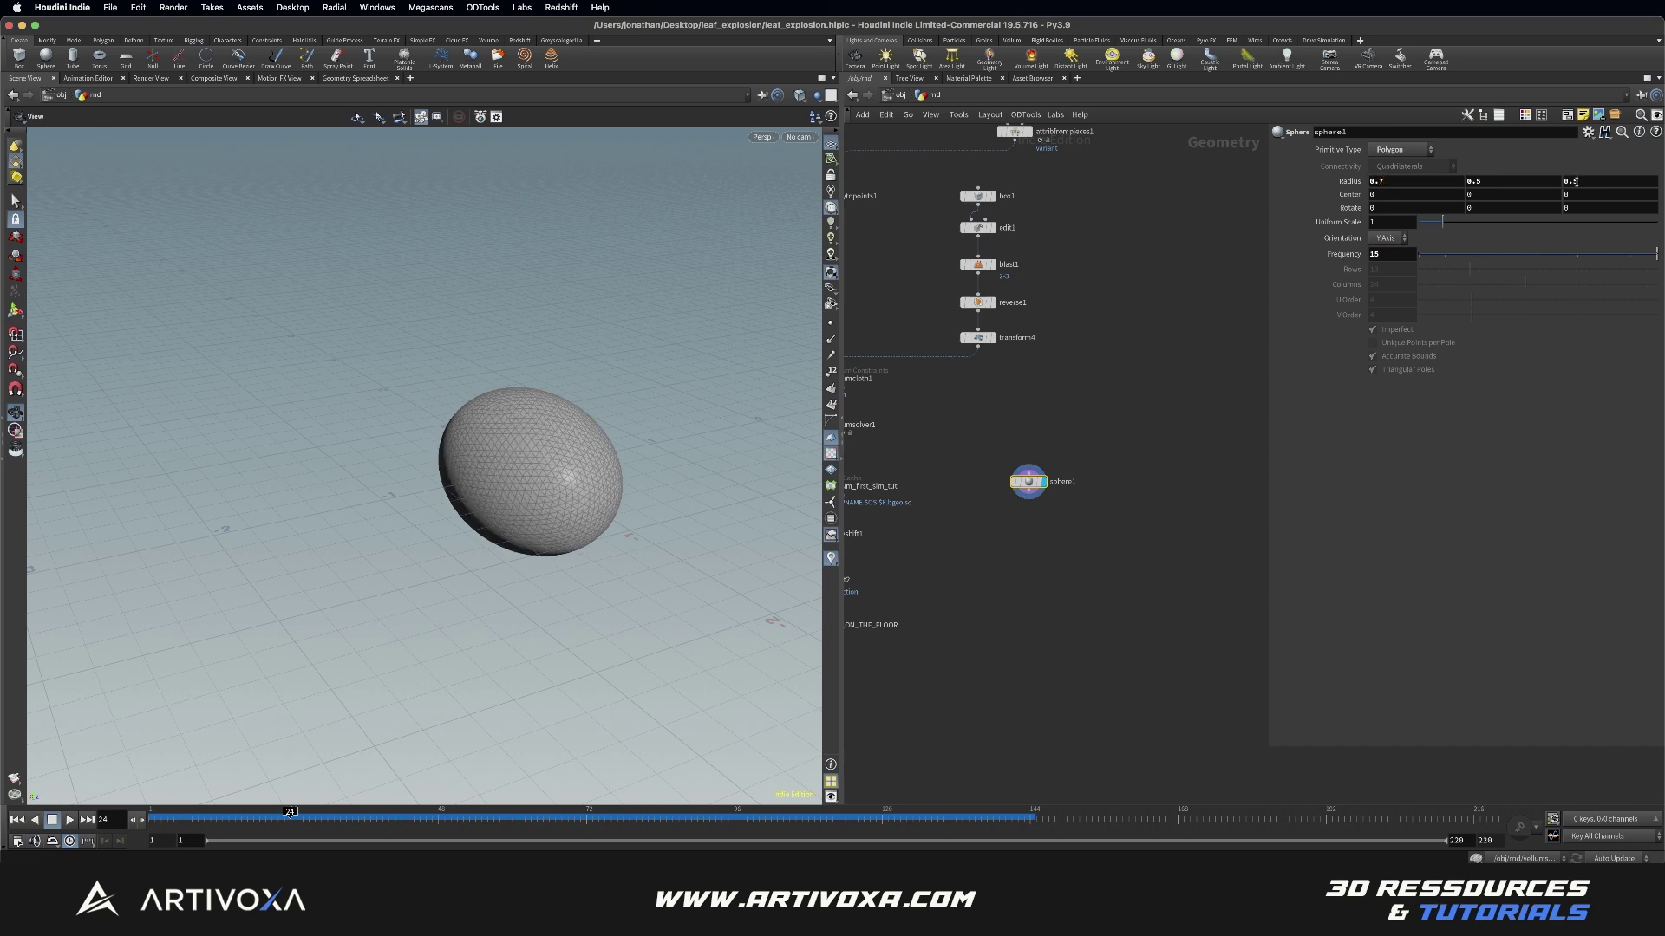
{"action": "left_click", "coordinate": [1573, 181]}
{"action": "type", "text": "0.7"}
{"action": "key", "text": "Return"}
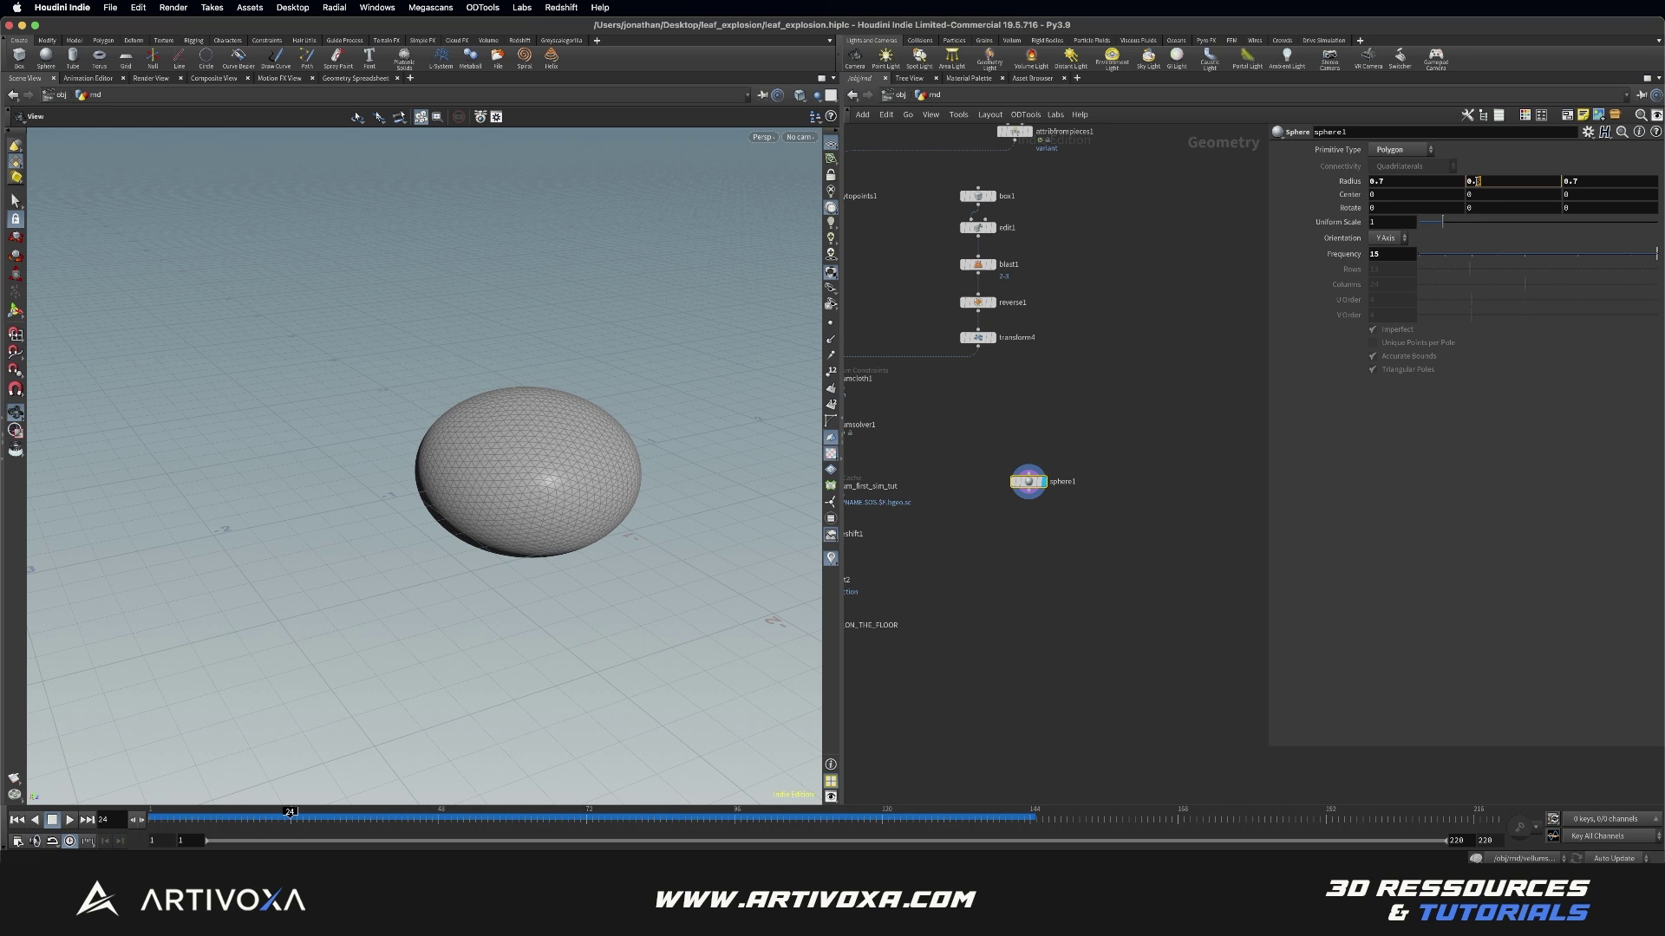
{"action": "key", "text": "Return"}
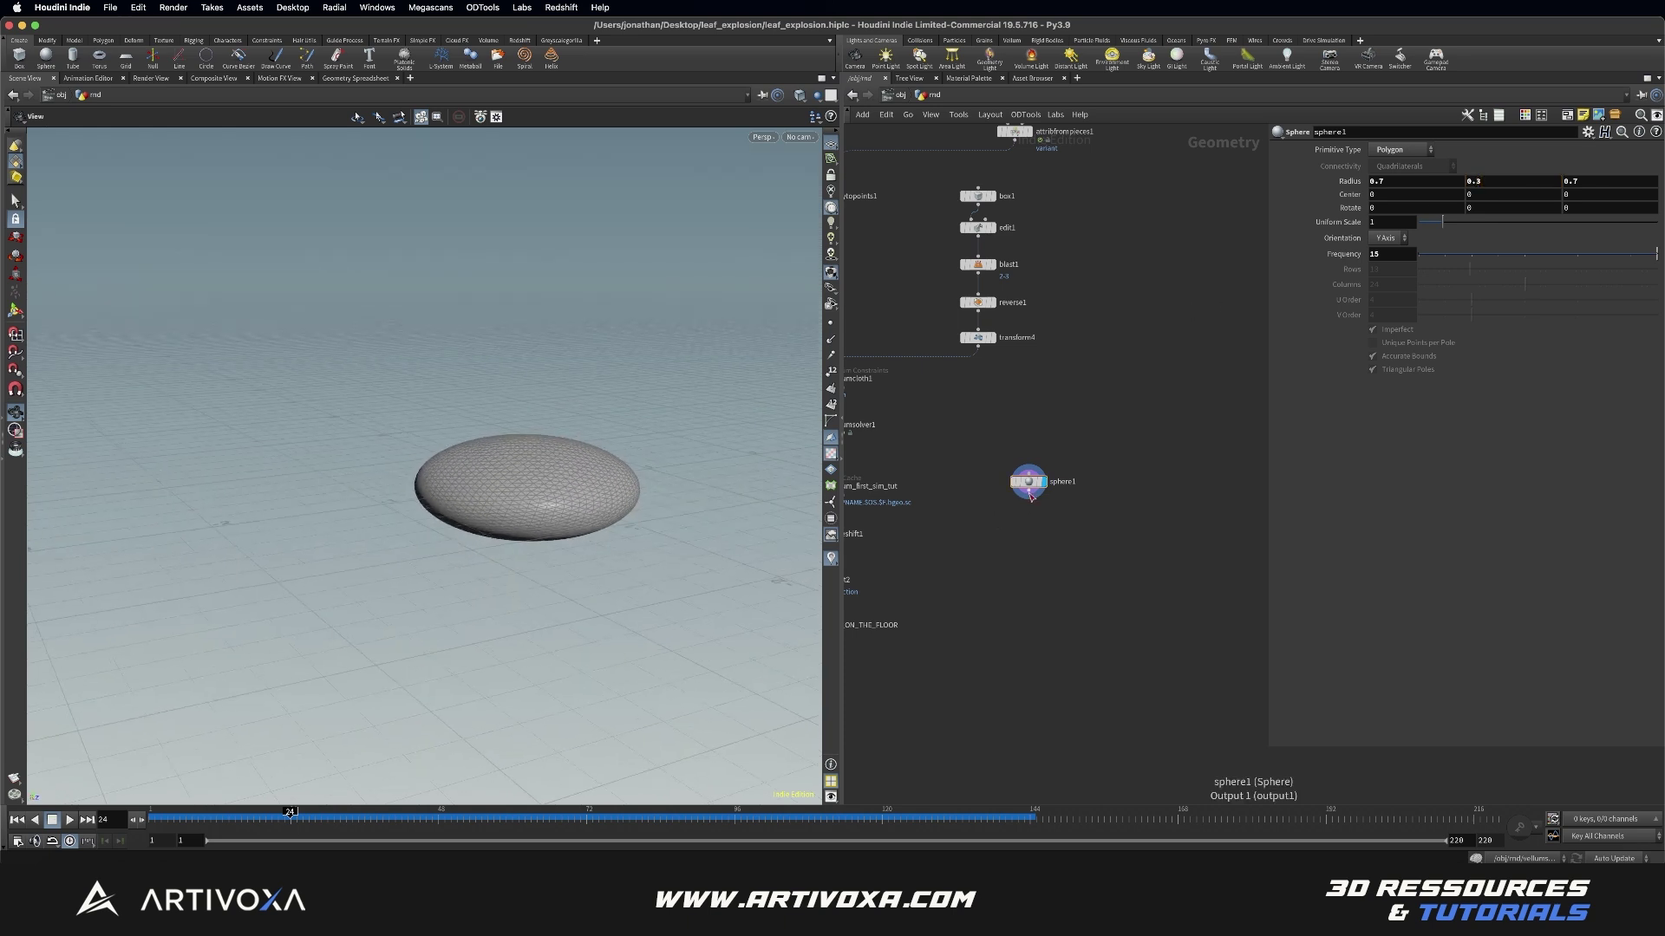
Step: Add a Transform node, transform5, below sphere1
{"action": "key", "text": "Tab"}
{"action": "mouse_move", "coordinate": [1049, 393]}
{"action": "left_click", "coordinate": [1154, 407]}
{"action": "left_click", "coordinate": [1028, 521]}
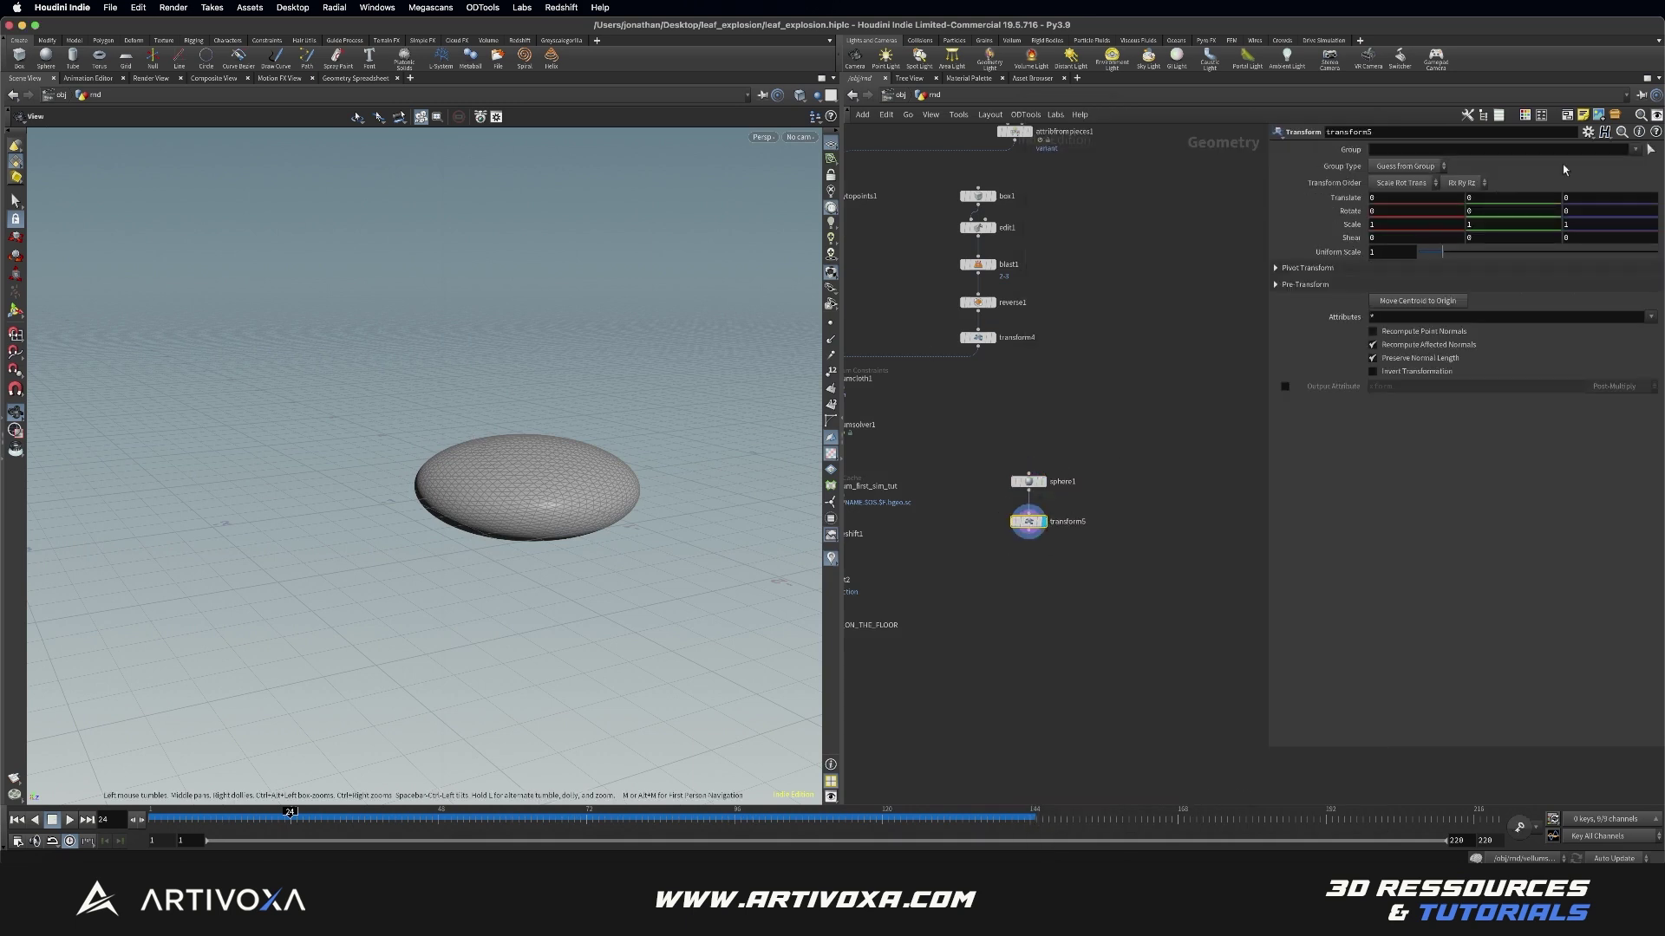
Step: Lower the flattened sphere to Translate Y -1 and display the settled leaves from blast2
{"action": "left_click_drag", "start_coordinate": [520, 475], "coordinate": [550, 439]}
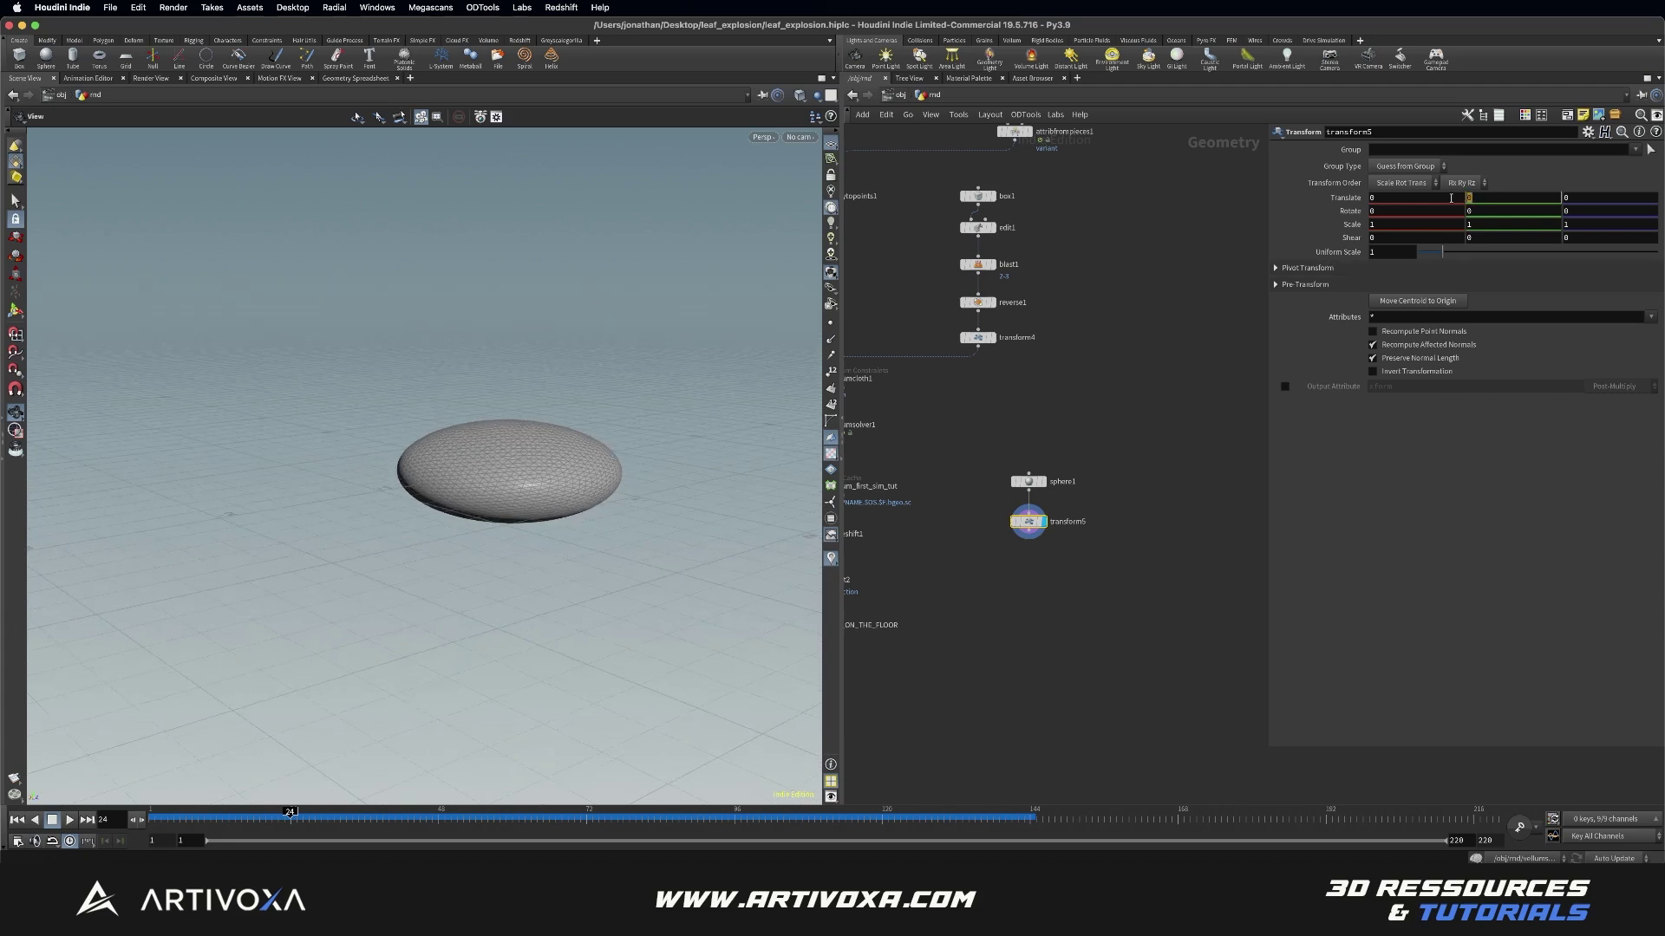
{"action": "key", "text": "Return"}
{"action": "middle_click_drag", "start_coordinate": [1129, 323], "coordinate": [1158, 398]}
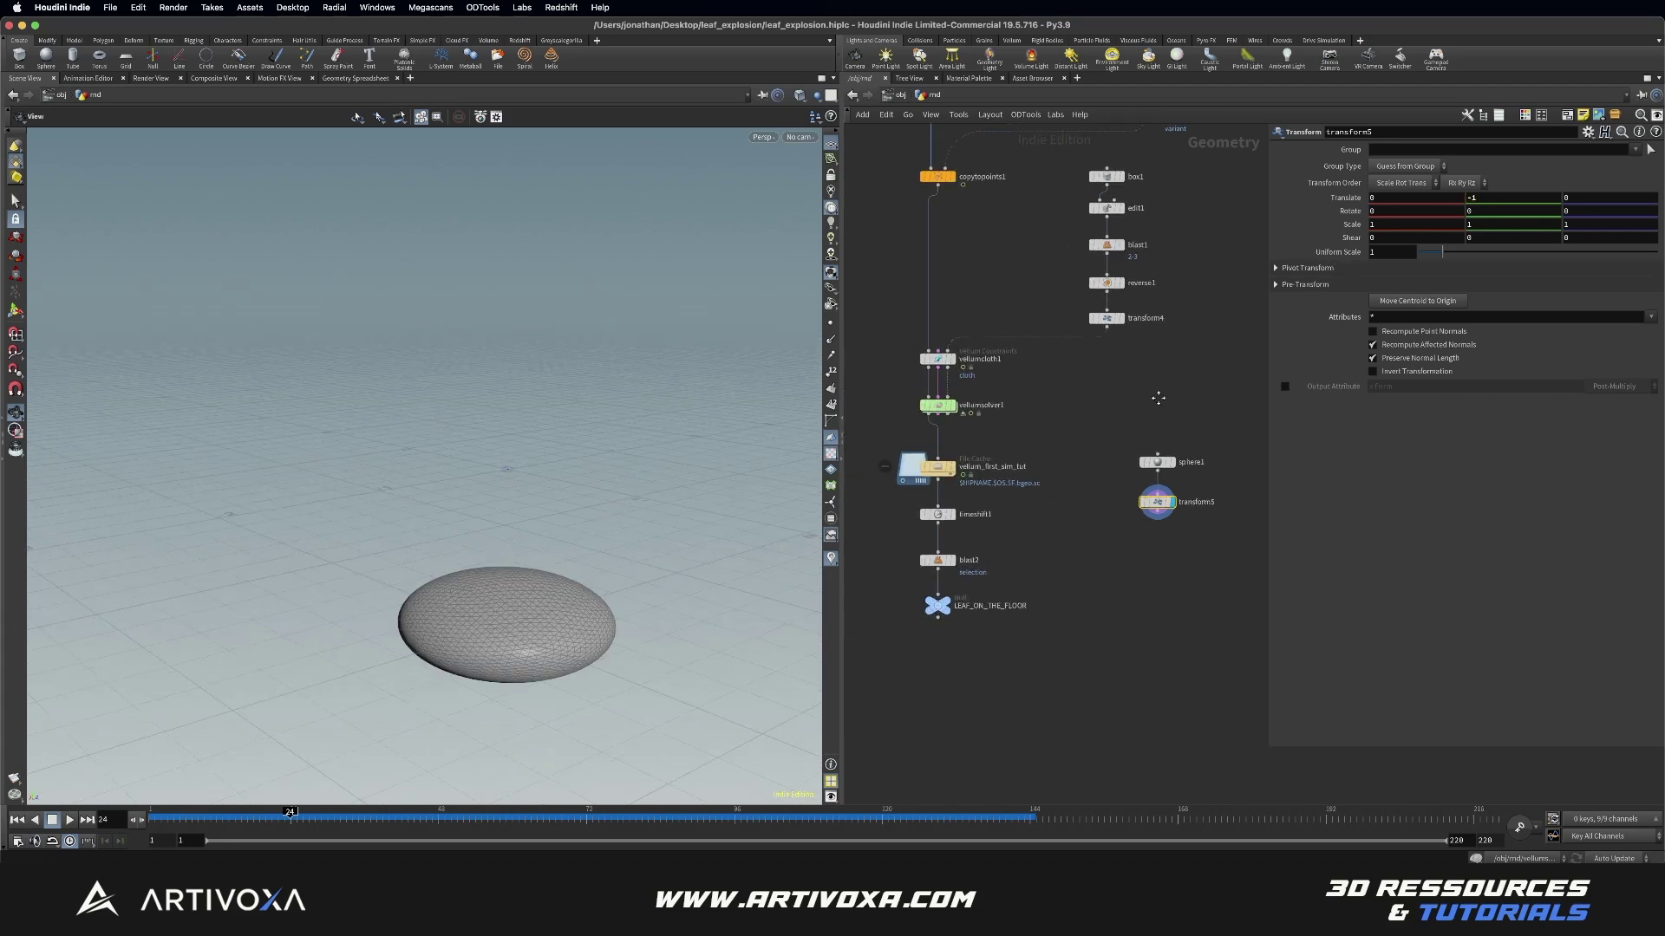
{"action": "left_click", "coordinate": [949, 560]}
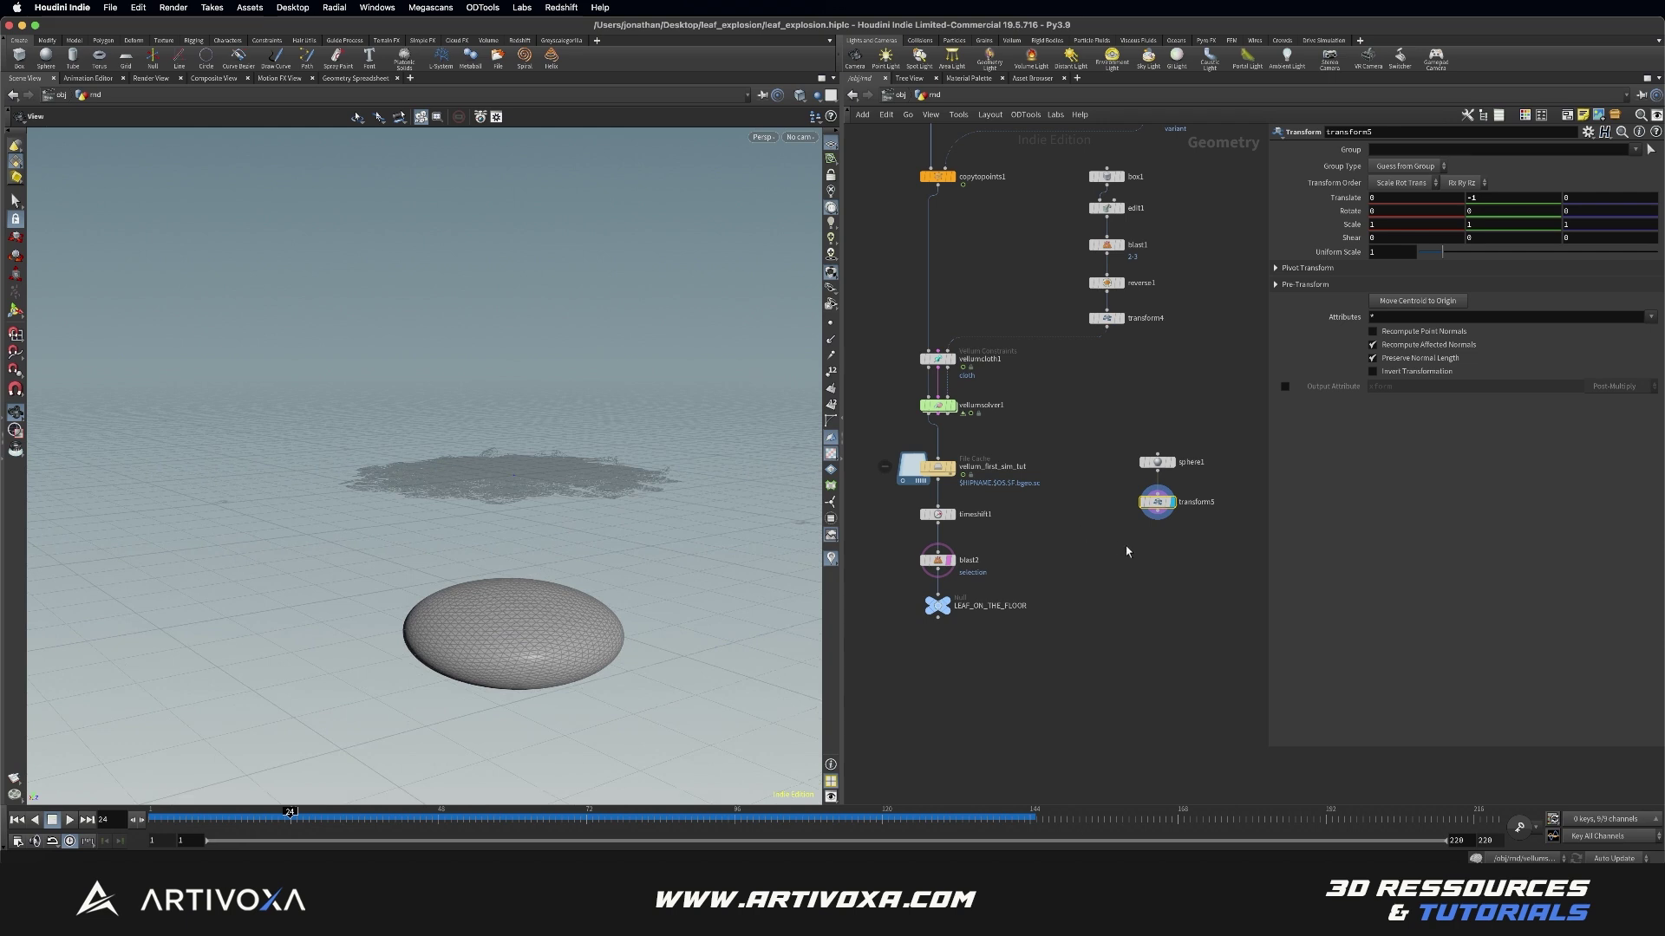
{"action": "middle_click_drag", "start_coordinate": [1127, 552], "coordinate": [1106, 539]}
Step: Add a Normal node below transform5
{"action": "key", "text": "Tab"}
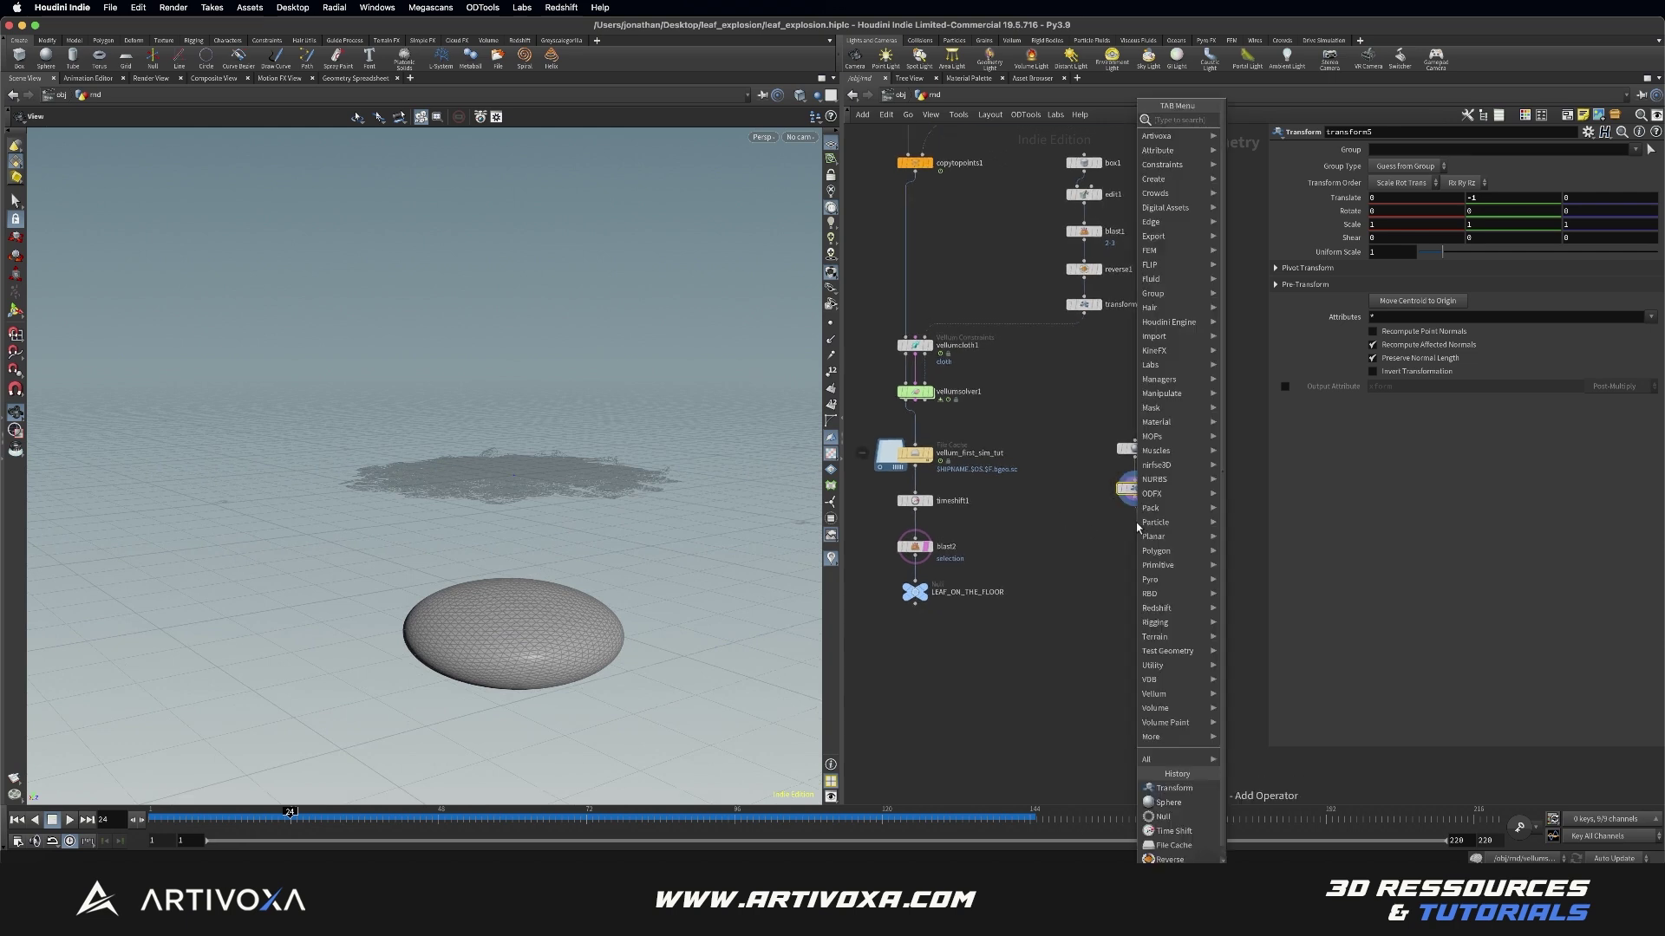
{"action": "type", "text": "normal"}
{"action": "key", "text": "Return"}
{"action": "left_click", "coordinate": [1136, 523]}
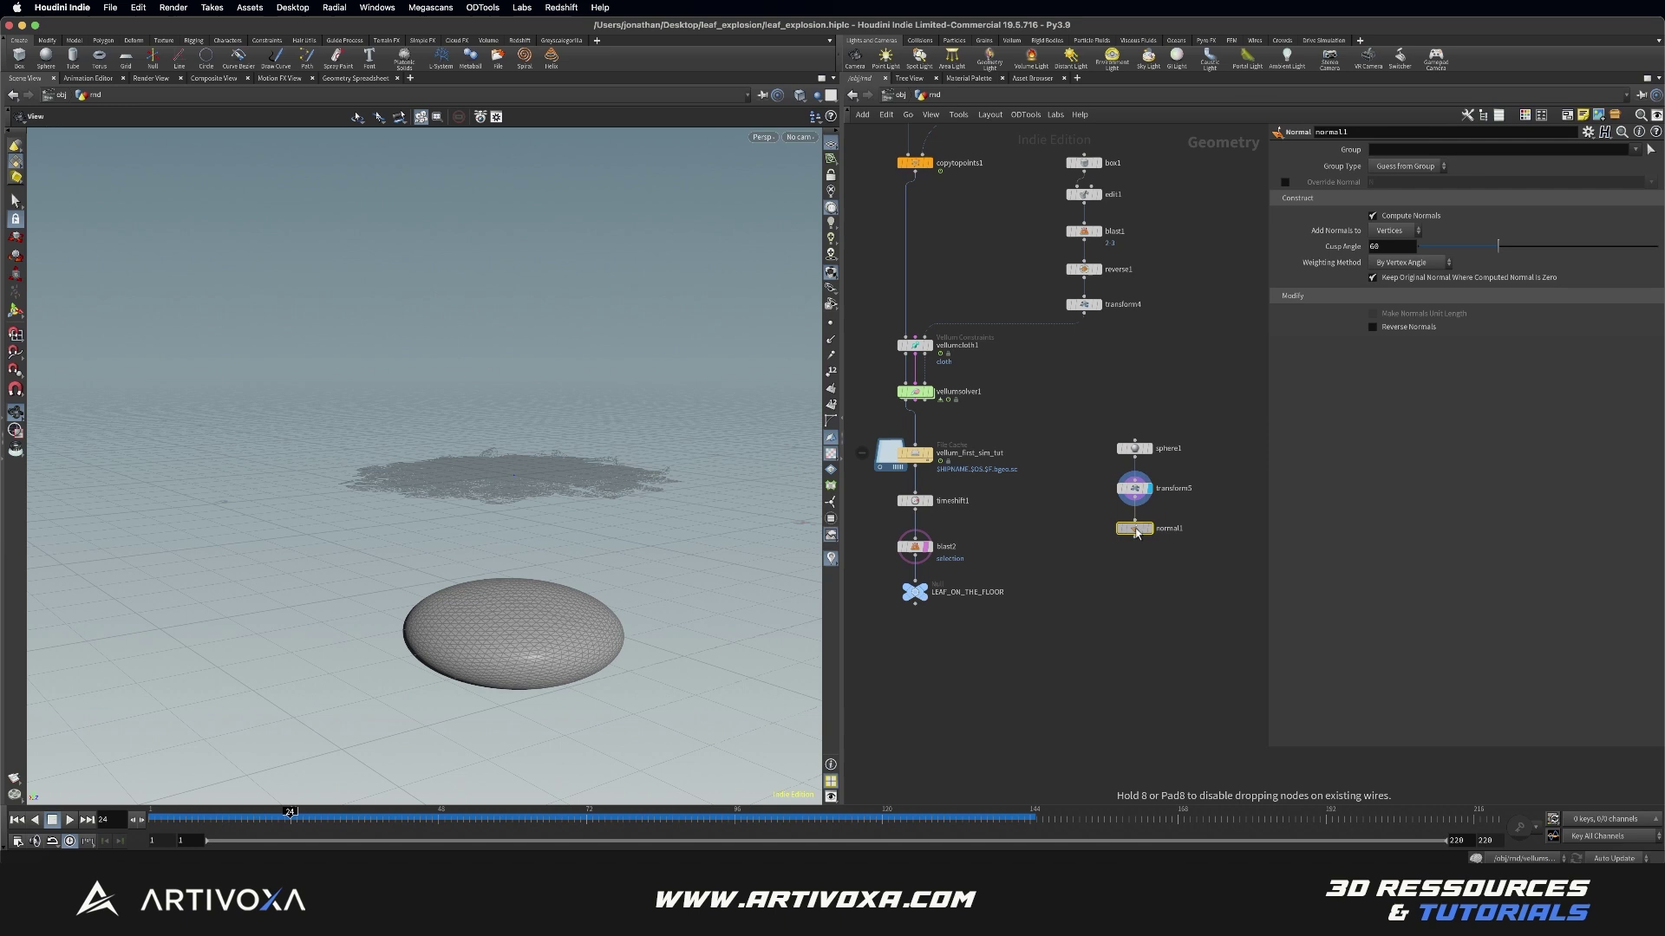
{"action": "middle_click_drag", "start_coordinate": [1114, 585], "coordinate": [1045, 577]}
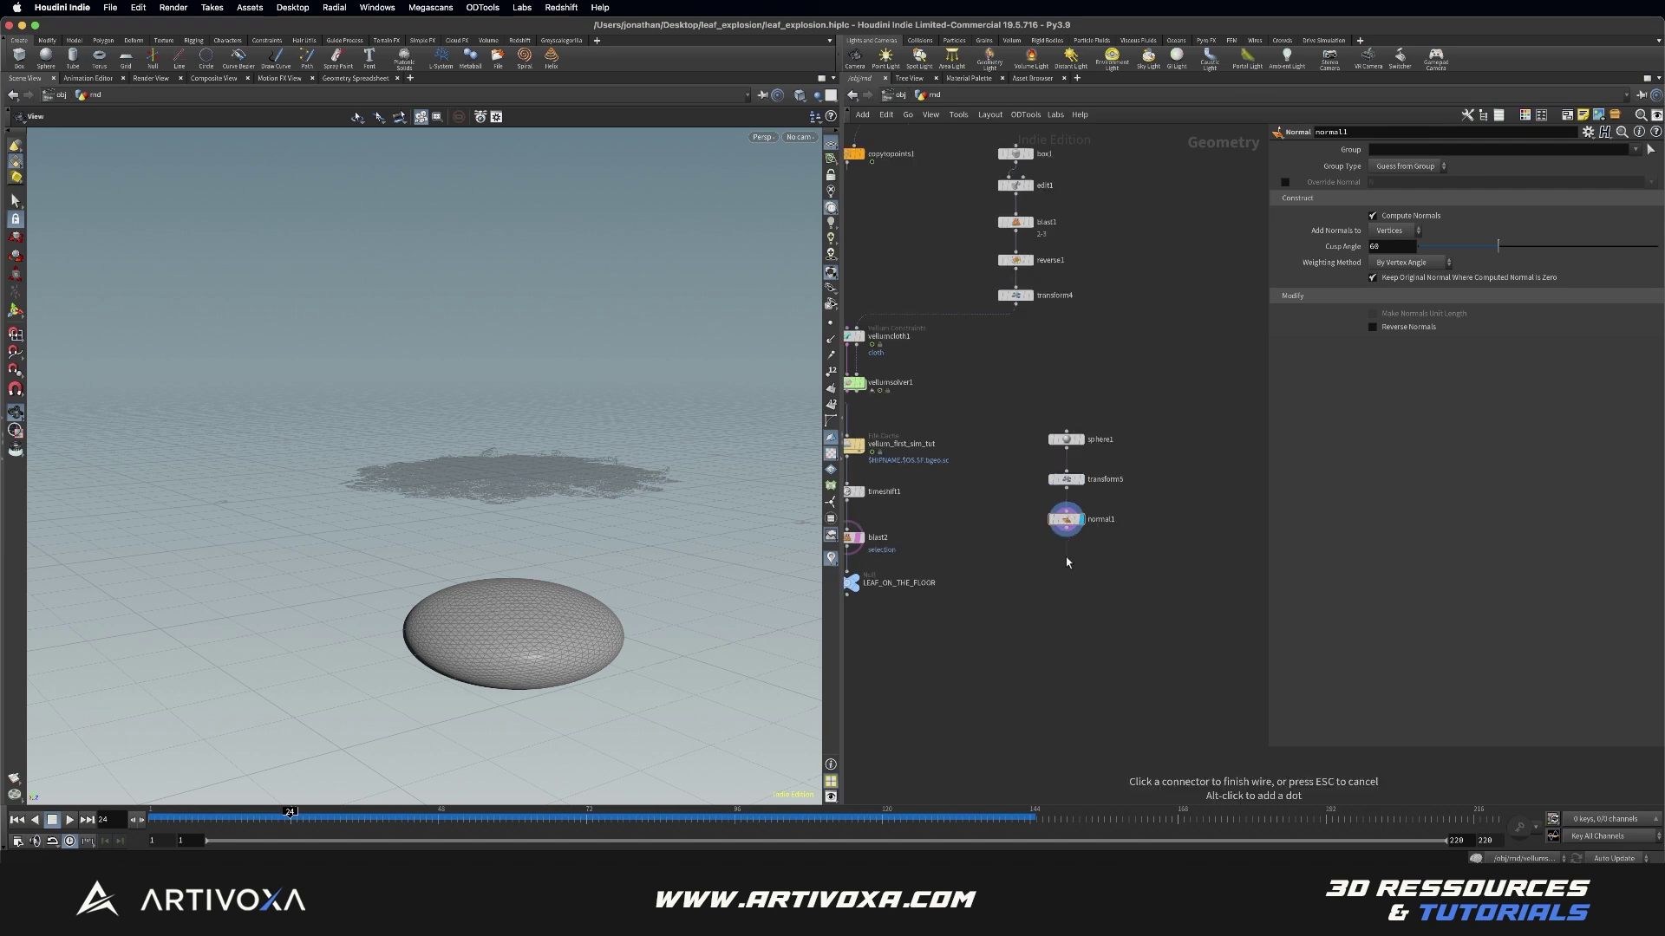
Step: Search for a Pyro Source node to add after normal1
{"action": "key", "text": "Tab"}
{"action": "type", "text": "pyr"}
{"action": "key", "text": "Escape"}
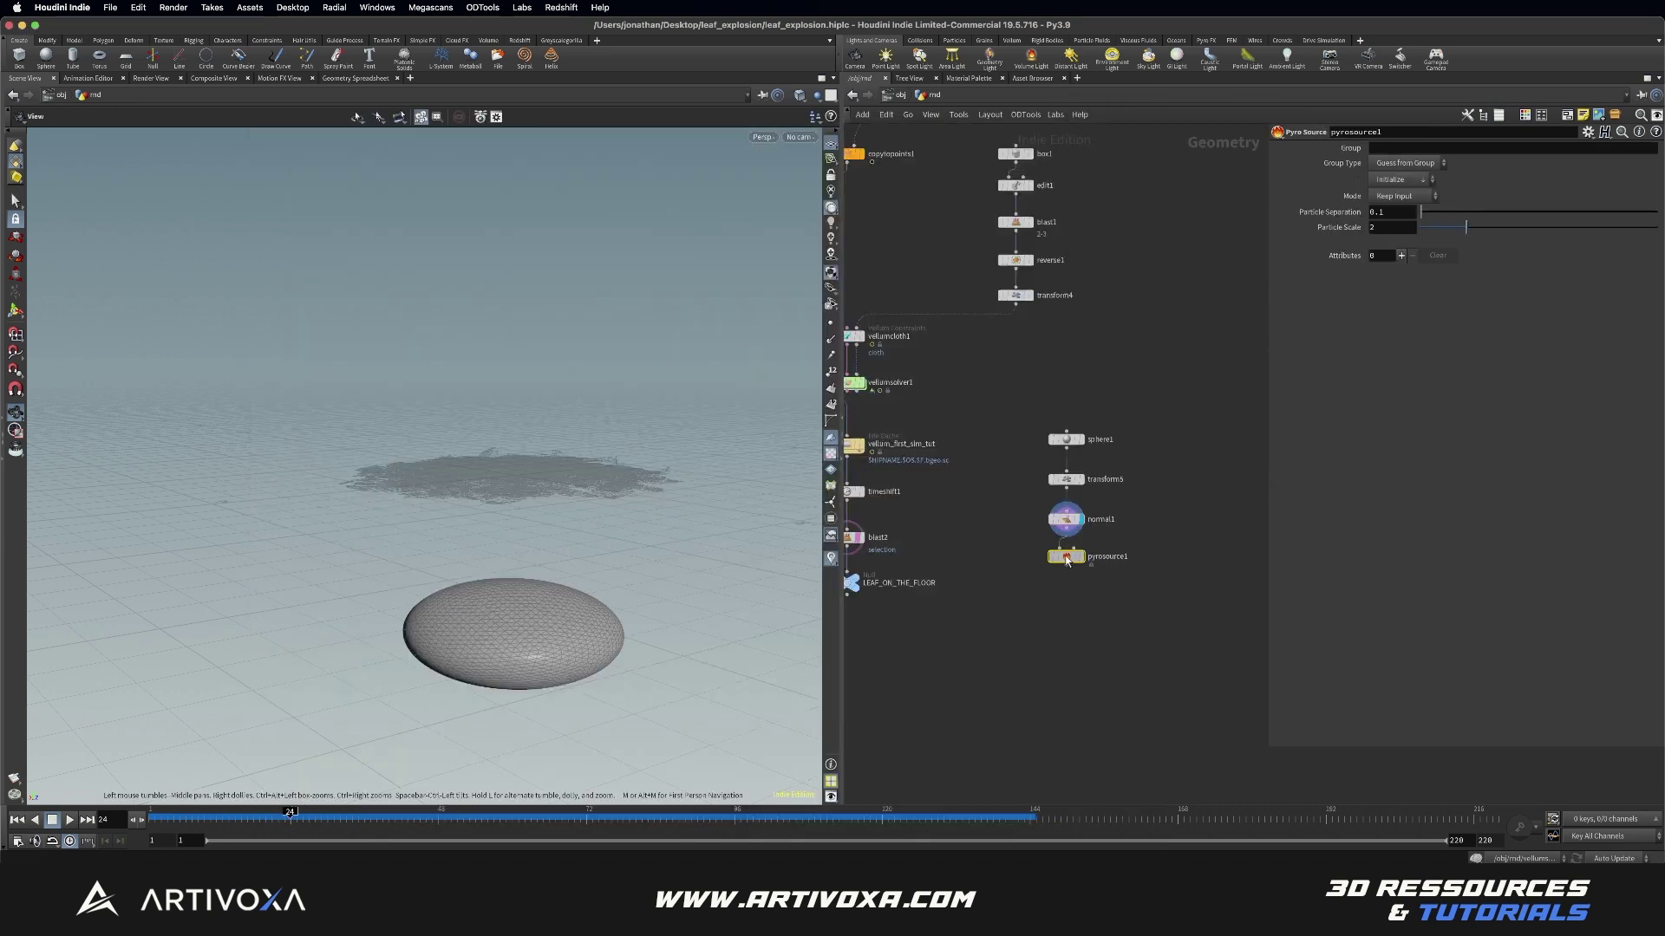
Step: Place pyrosource1 below normal1, initialize it with Density and Temperature, and set Mode to Surface Scatter
{"action": "left_click", "coordinate": [1104, 566]}
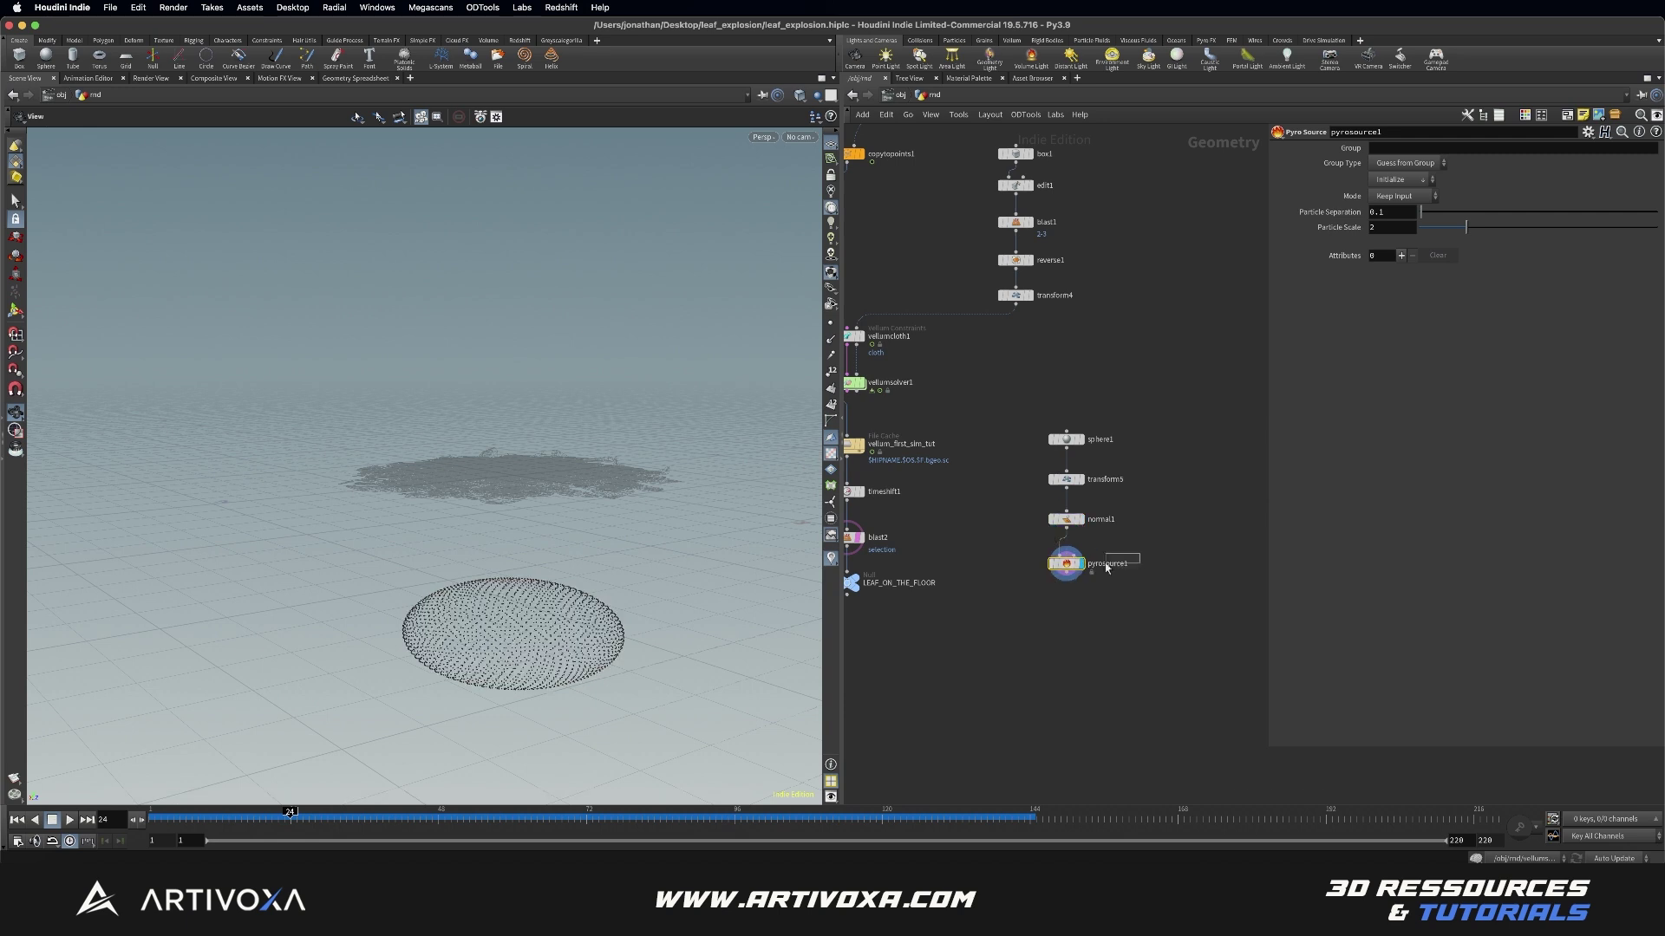
{"action": "left_click", "coordinate": [1402, 180]}
{"action": "left_click", "coordinate": [1399, 216]}
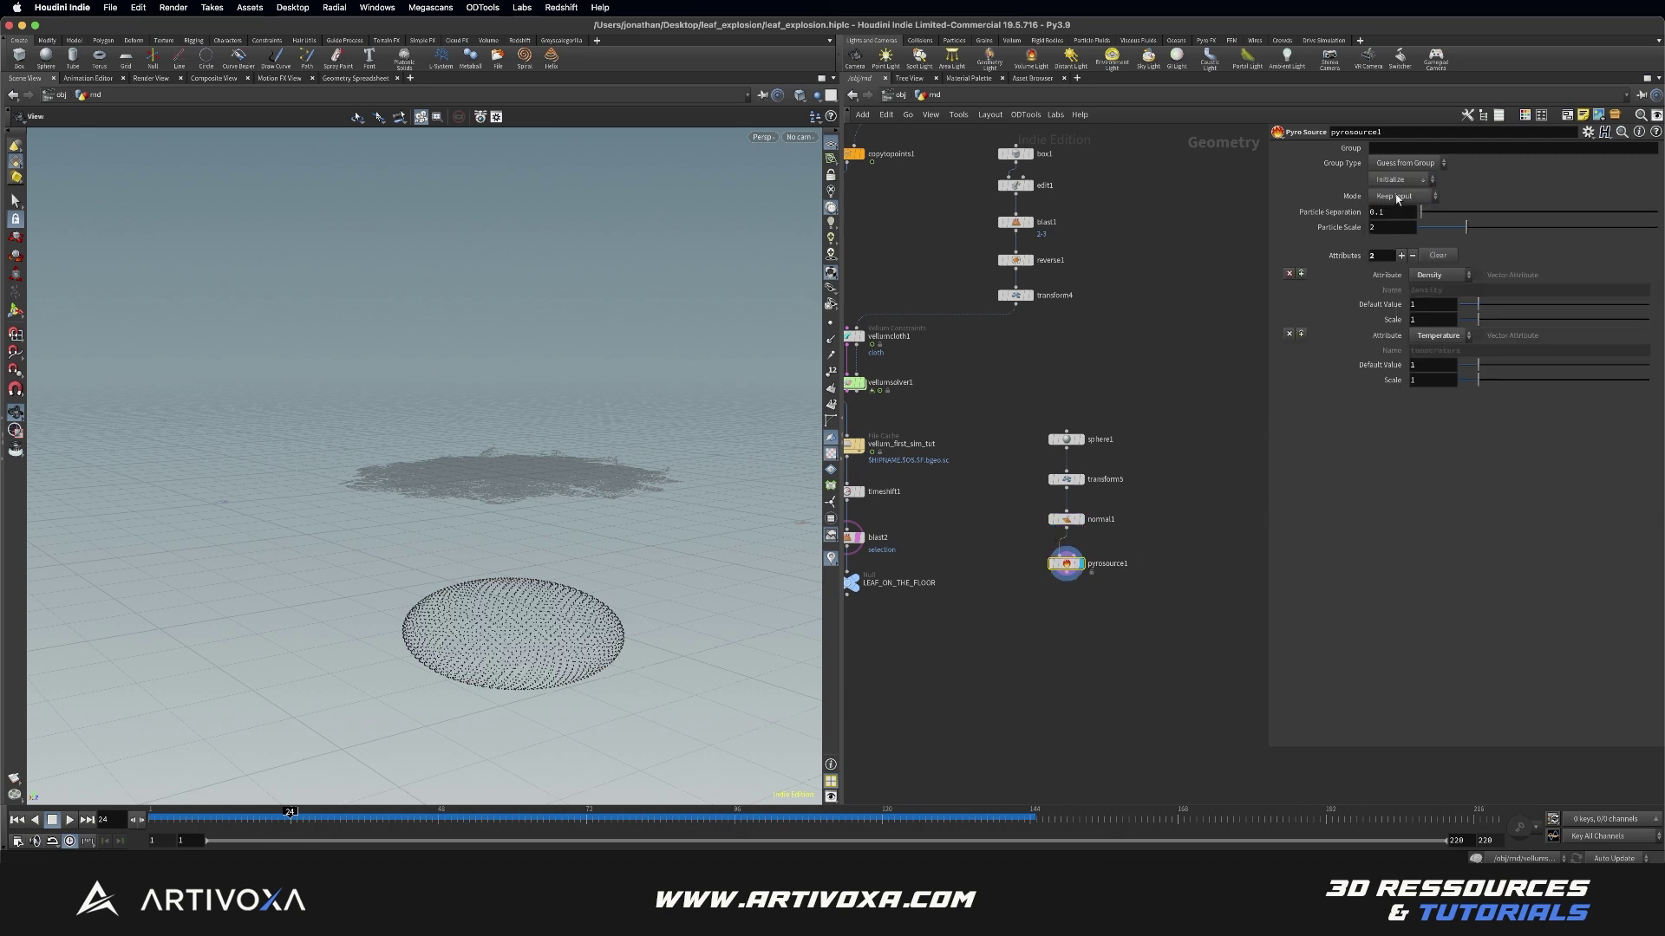
{"action": "left_click", "coordinate": [1401, 198]}
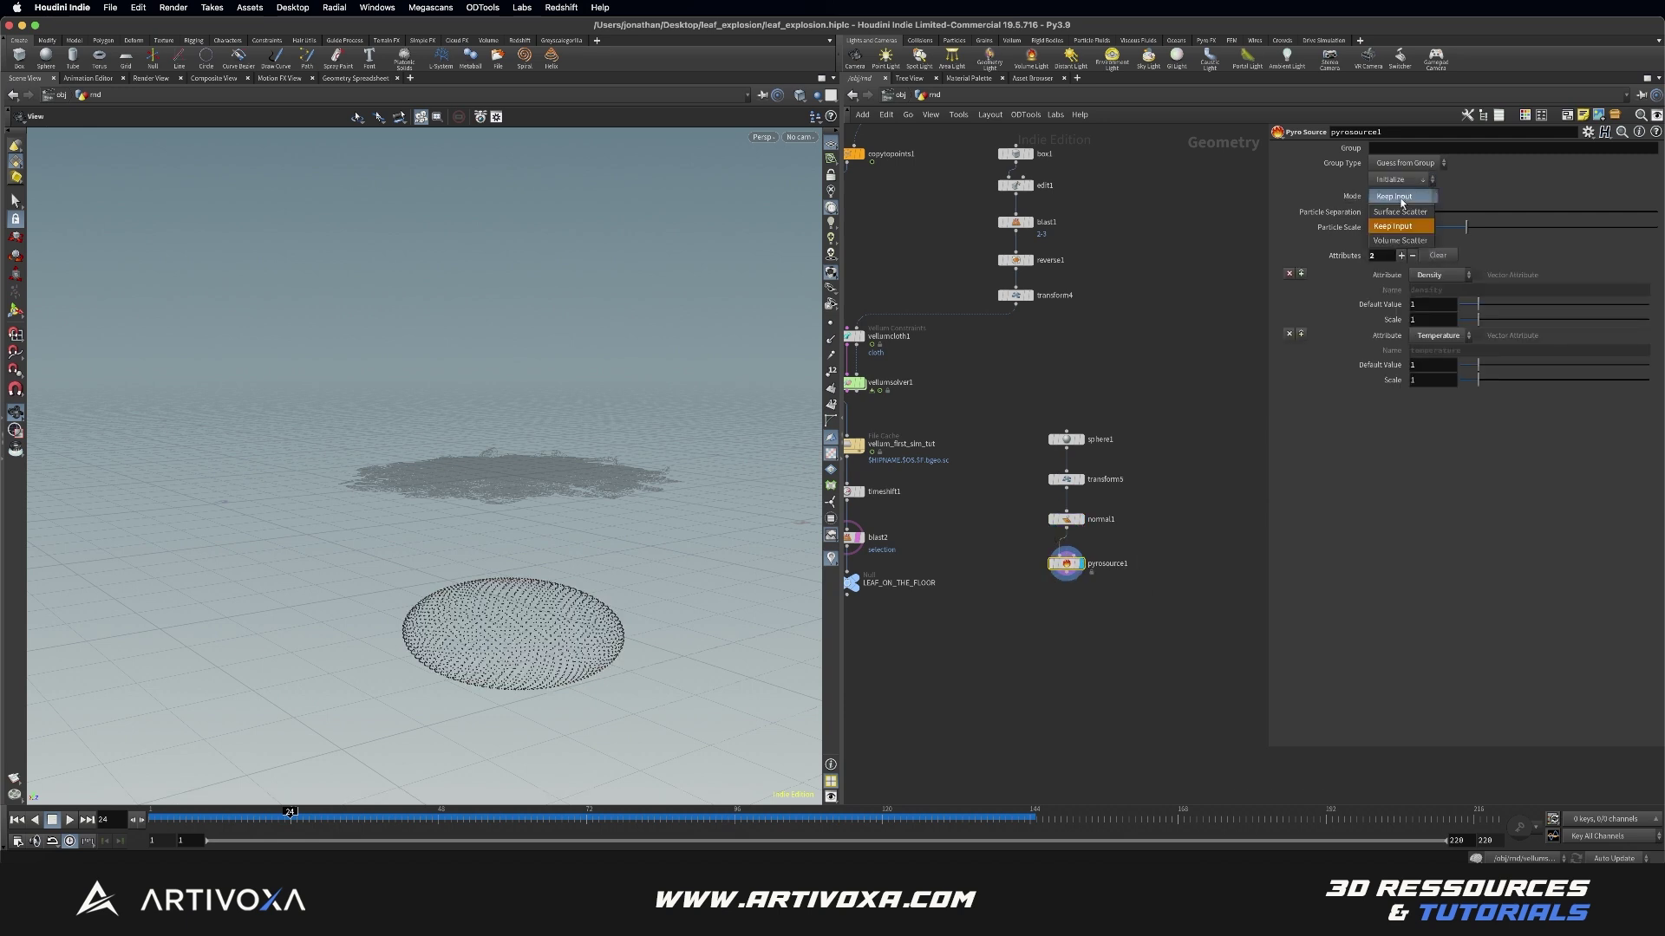
{"action": "left_click", "coordinate": [1396, 215]}
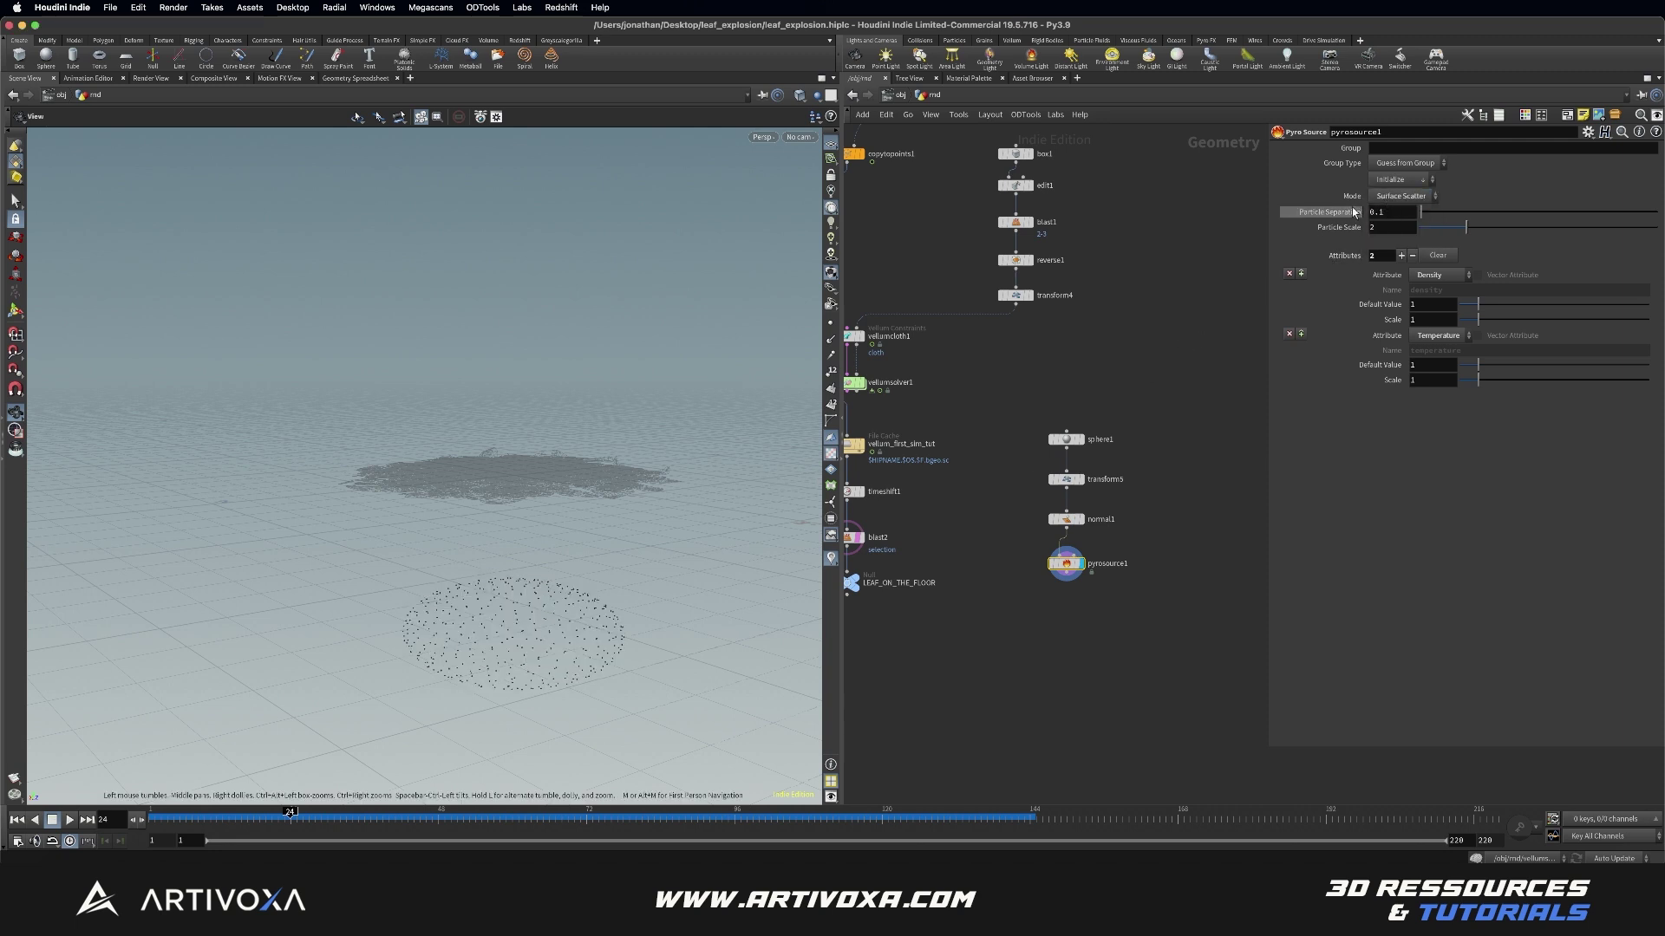
{"action": "middle_click_drag", "start_coordinate": [1147, 573], "coordinate": [1140, 534]}
{"action": "left_click_drag", "start_coordinate": [1068, 533], "coordinate": [1068, 539]}
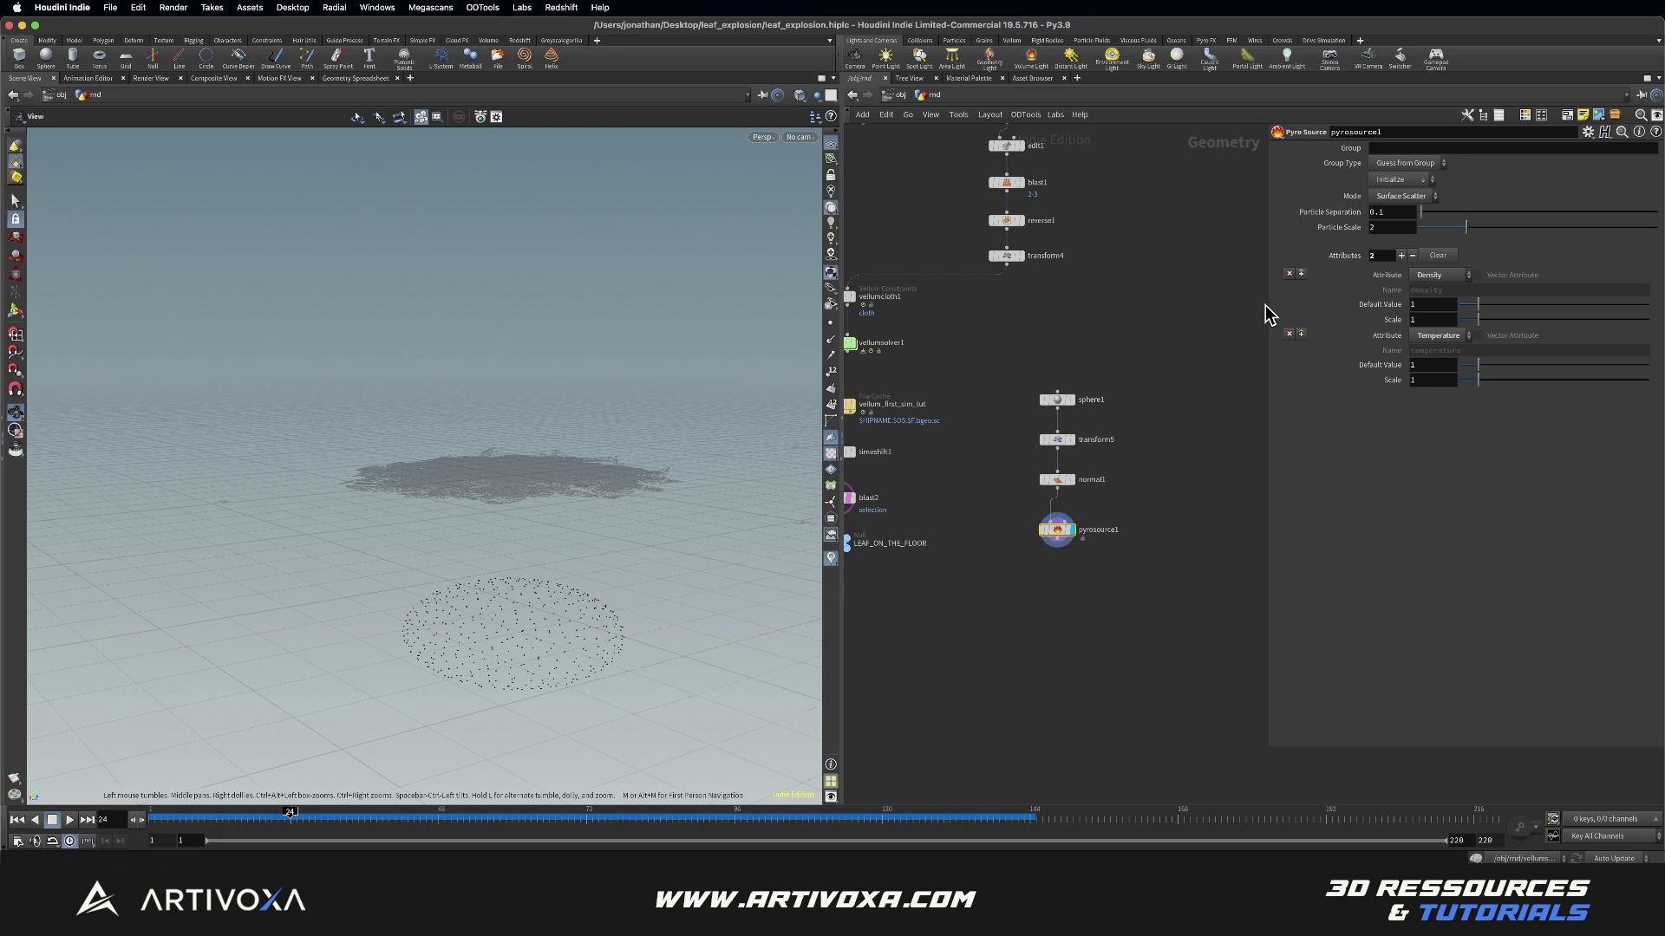
Step: Add a displayed Volume Rasterize Attributes node below pyrosource1 rasterizing temperature and density
{"action": "key", "text": "Tab"}
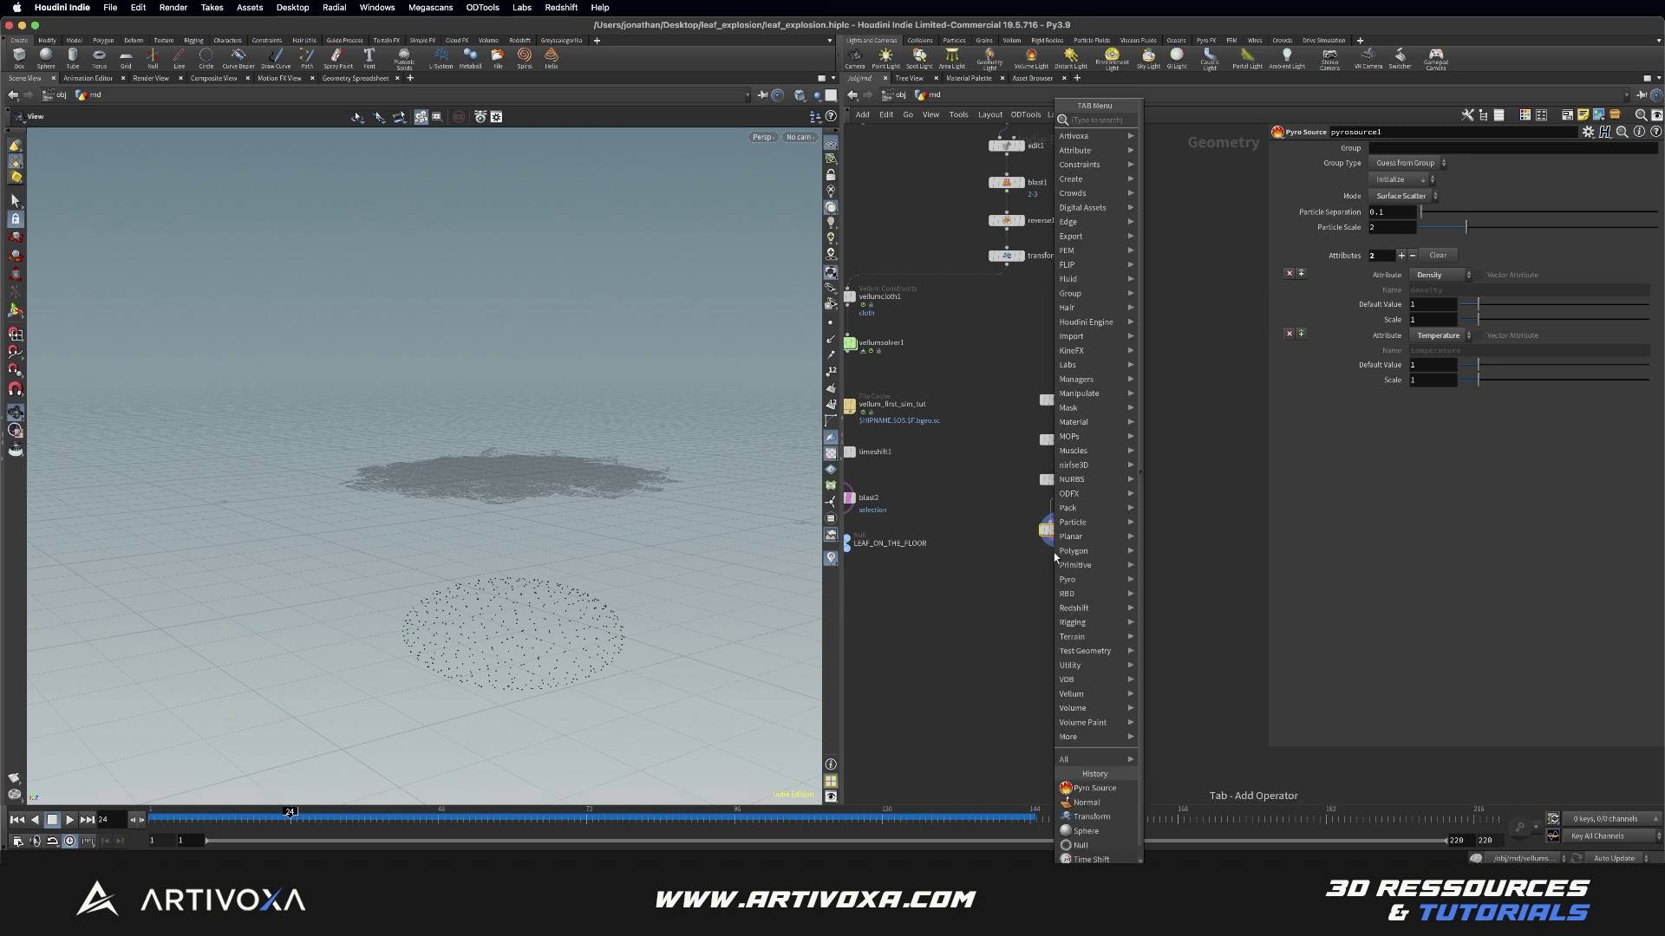
{"action": "type", "text": "volume ra"}
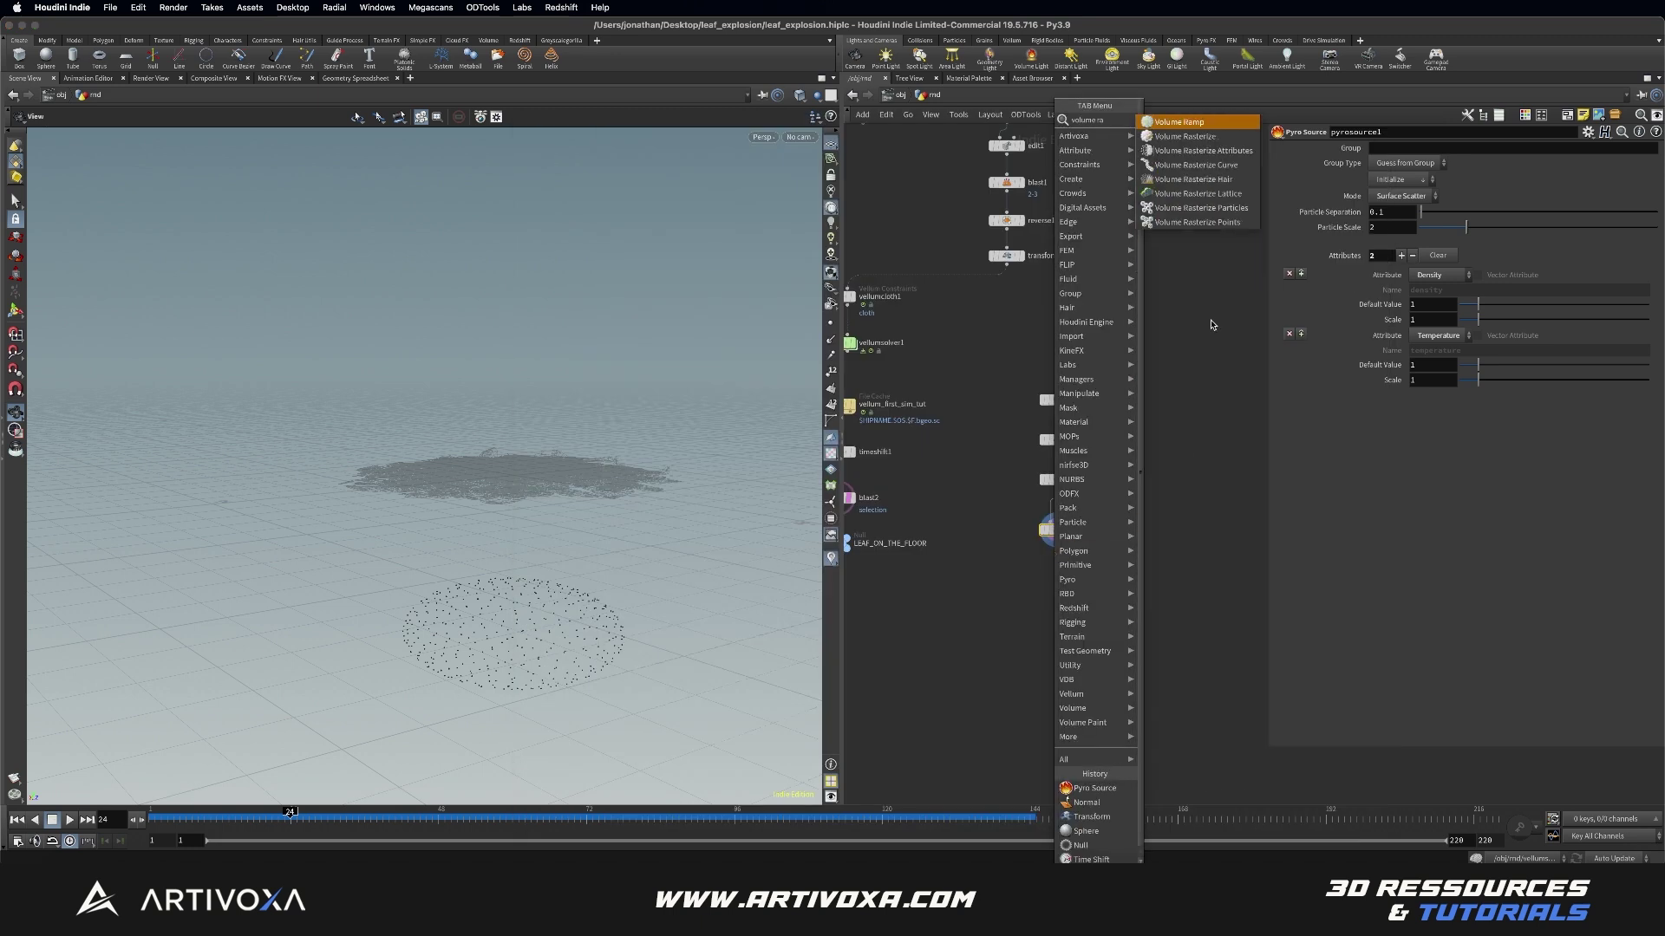
{"action": "left_click", "coordinate": [1201, 150]}
{"action": "left_click", "coordinate": [1059, 572]}
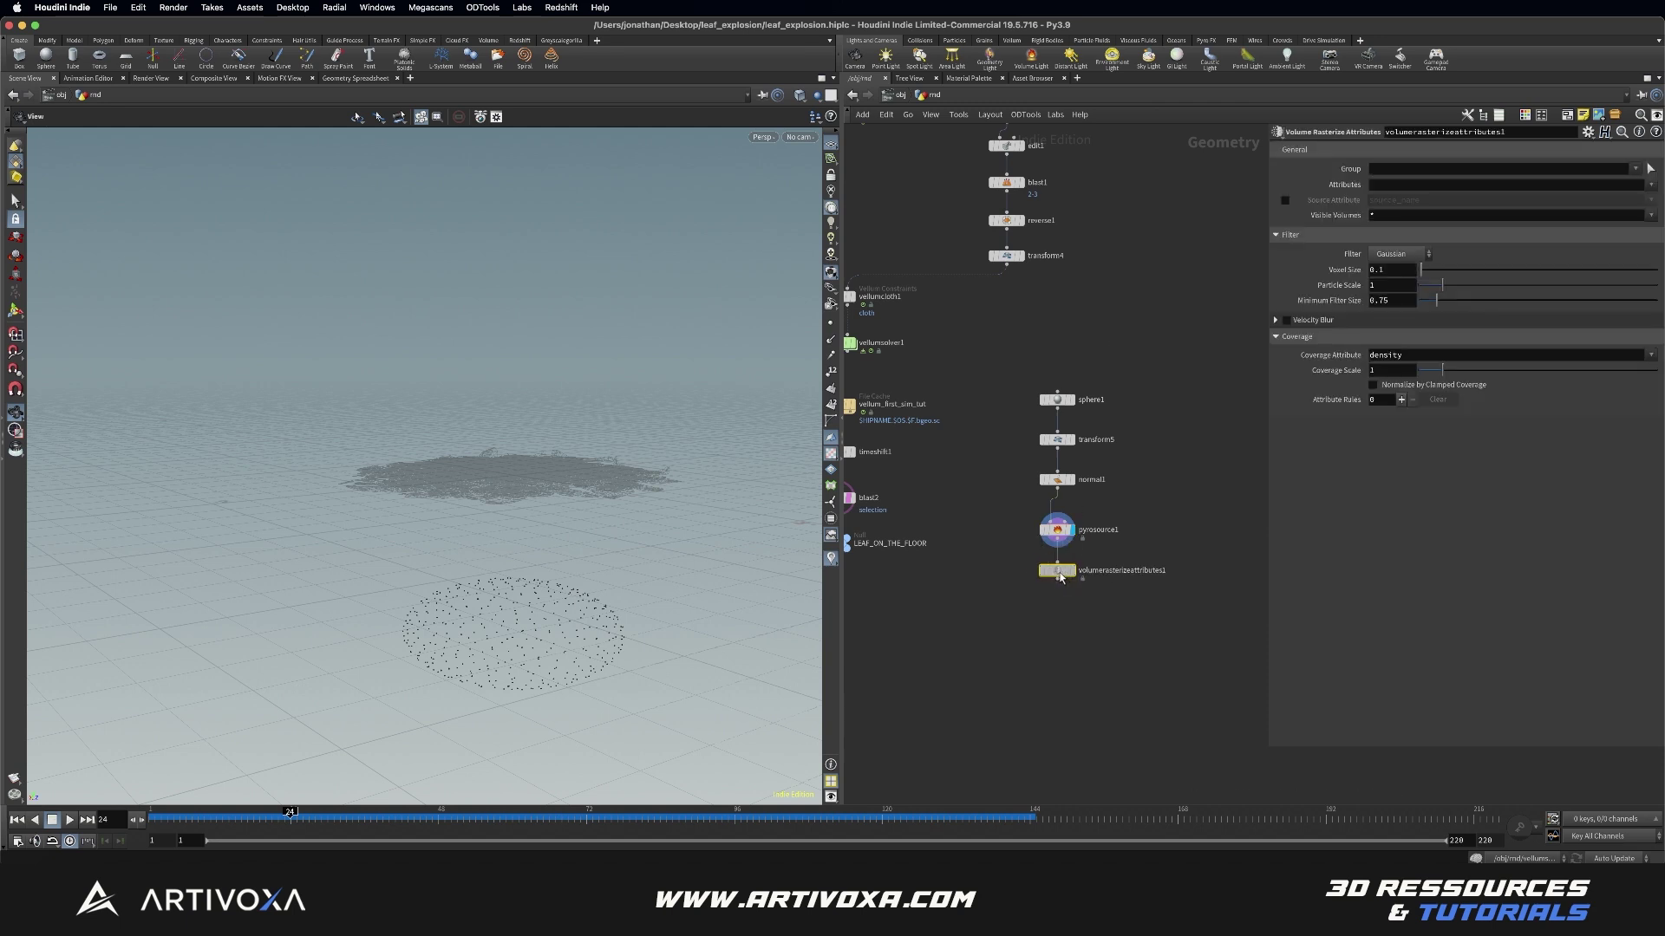
{"action": "left_click", "coordinate": [1071, 571]}
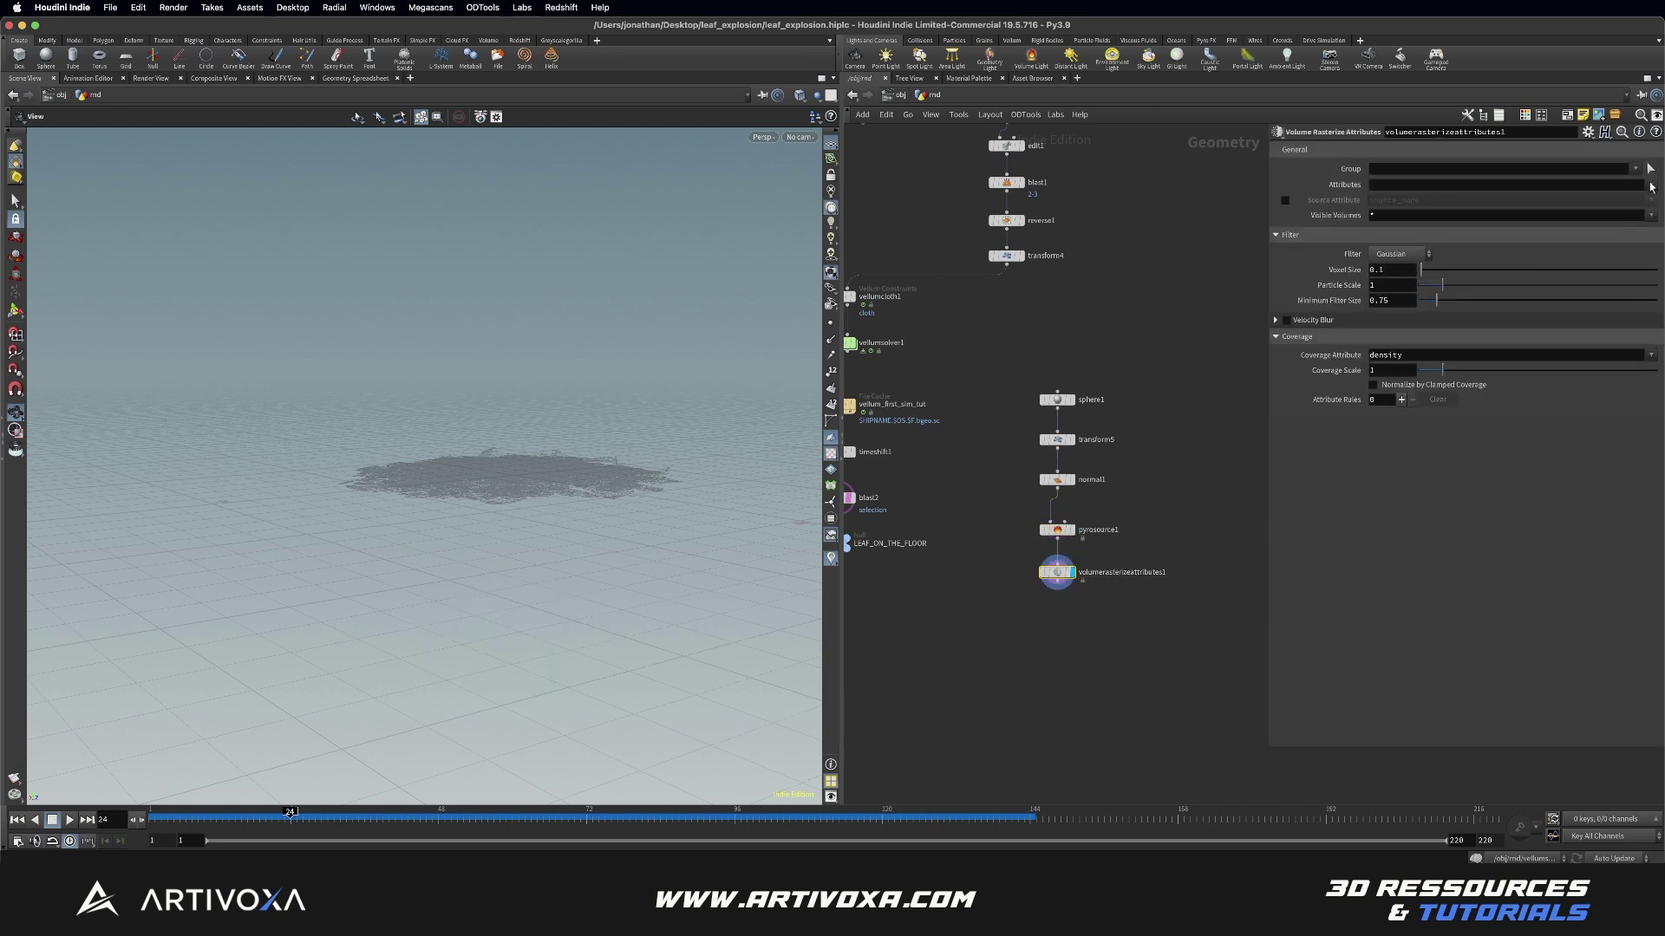
{"action": "left_click", "coordinate": [1650, 184]}
{"action": "left_click", "coordinate": [1628, 257]}
{"action": "left_click", "coordinate": [1650, 184]}
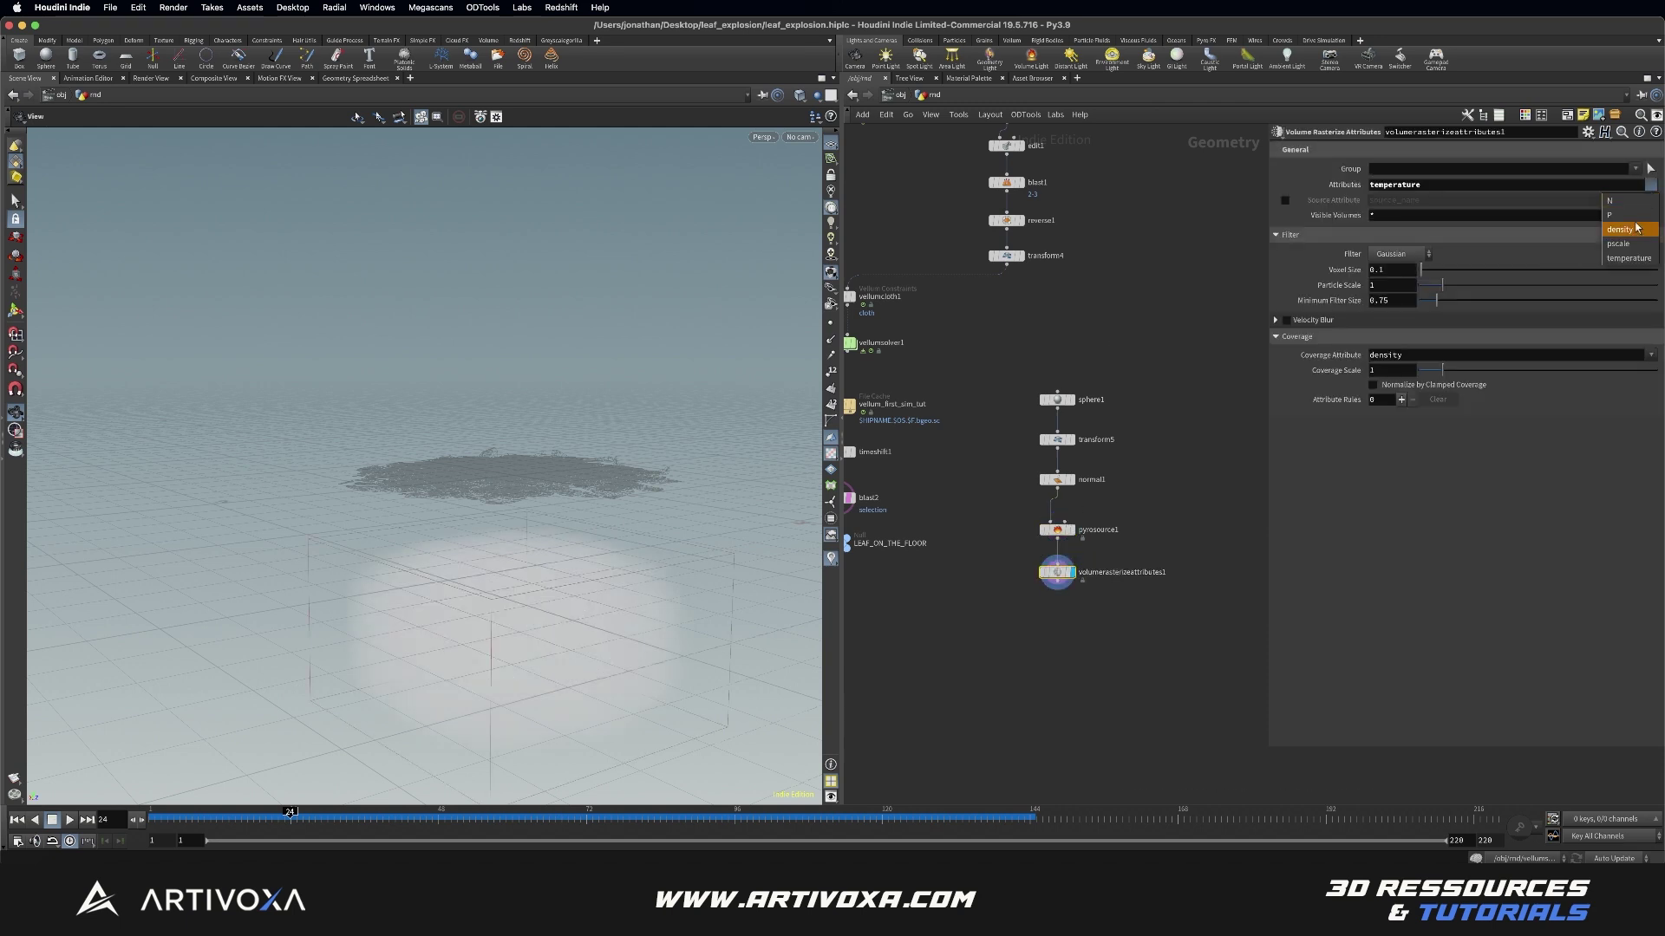
{"action": "left_click", "coordinate": [1636, 228]}
Step: Add a Pyro Solver node below the rasterize node
{"action": "key", "text": "Tab"}
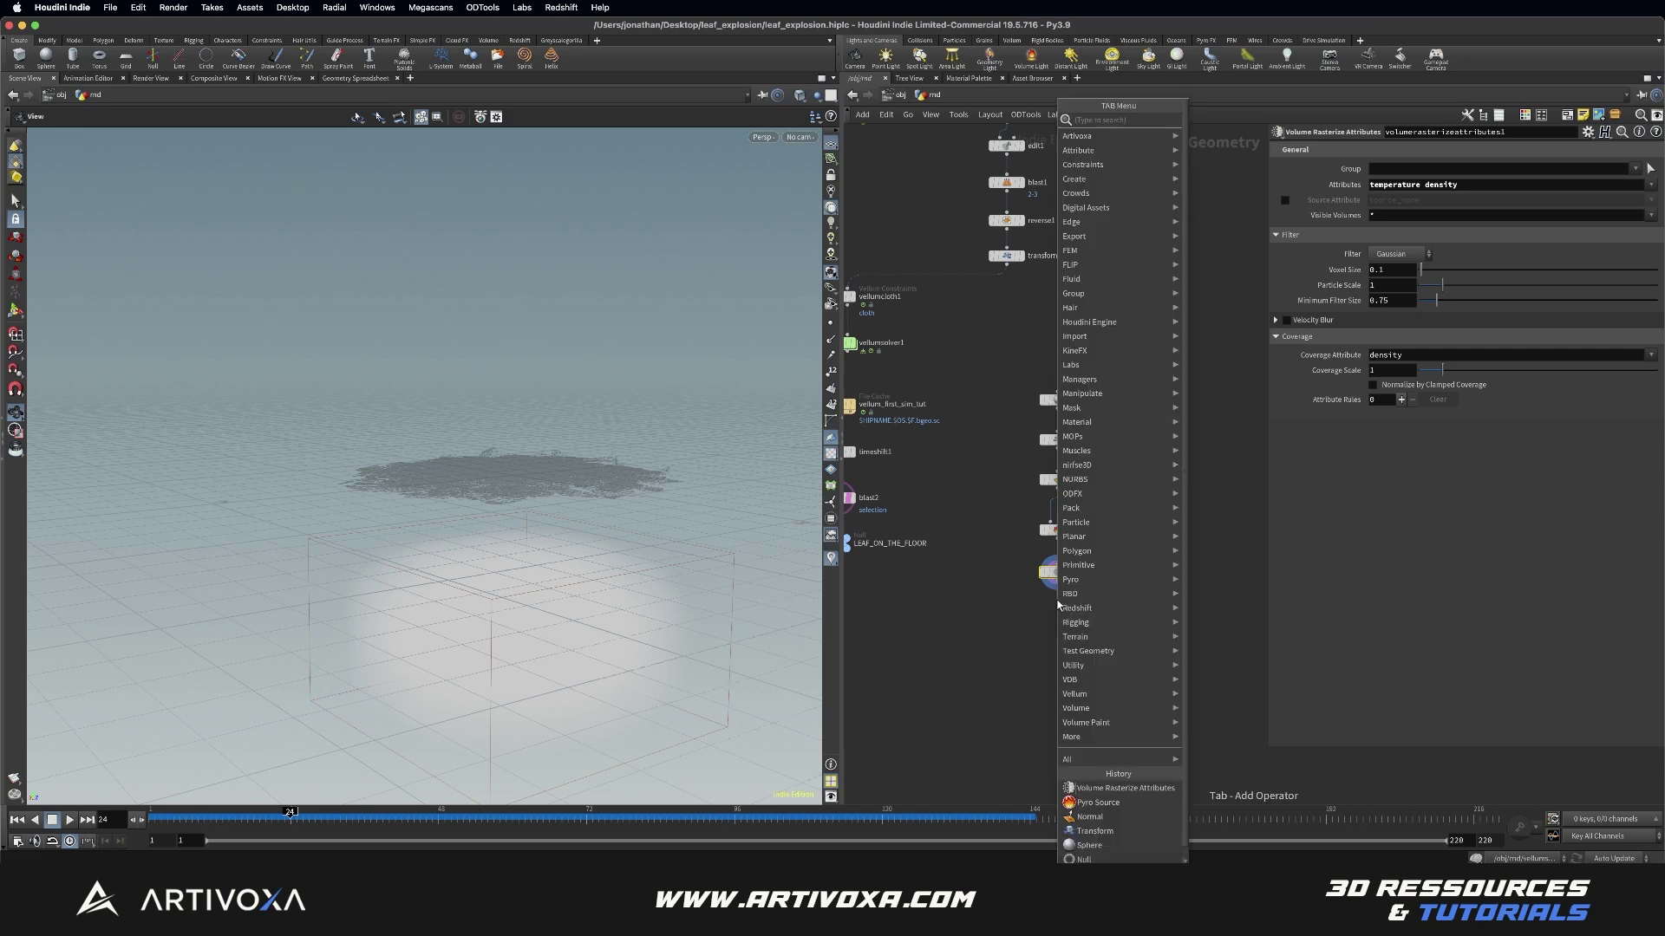
{"action": "type", "text": "pyro sol"}
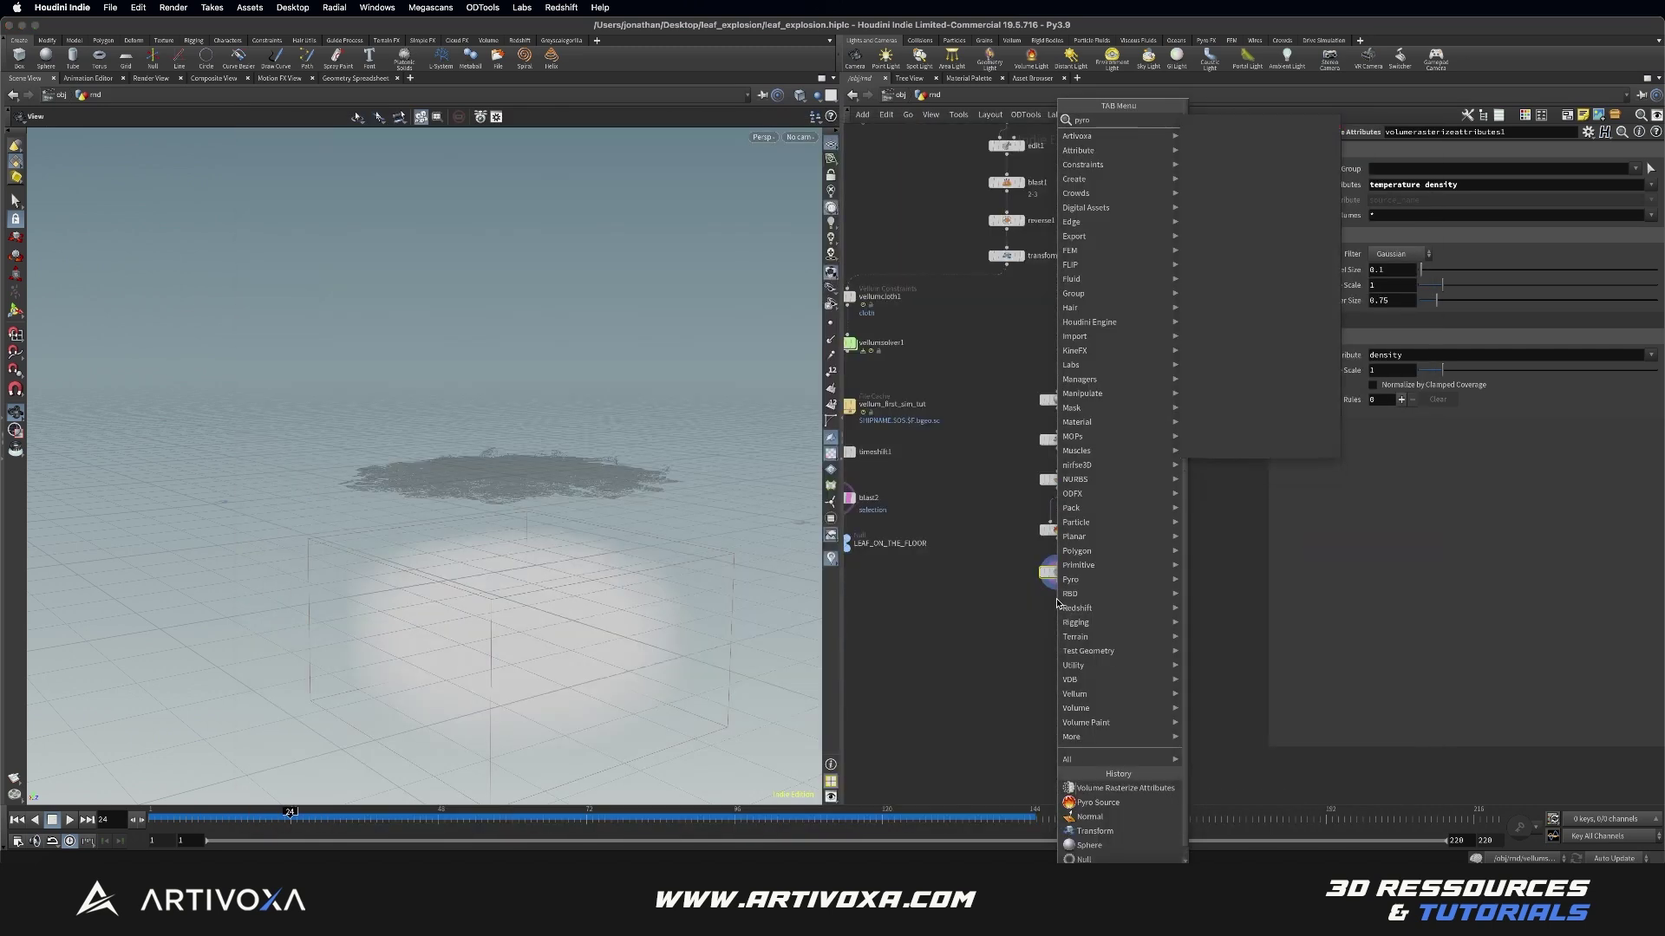
{"action": "key", "text": "Return"}
{"action": "left_click", "coordinate": [1057, 607]}
{"action": "left_click_drag", "start_coordinate": [1058, 605], "coordinate": [1038, 613]}
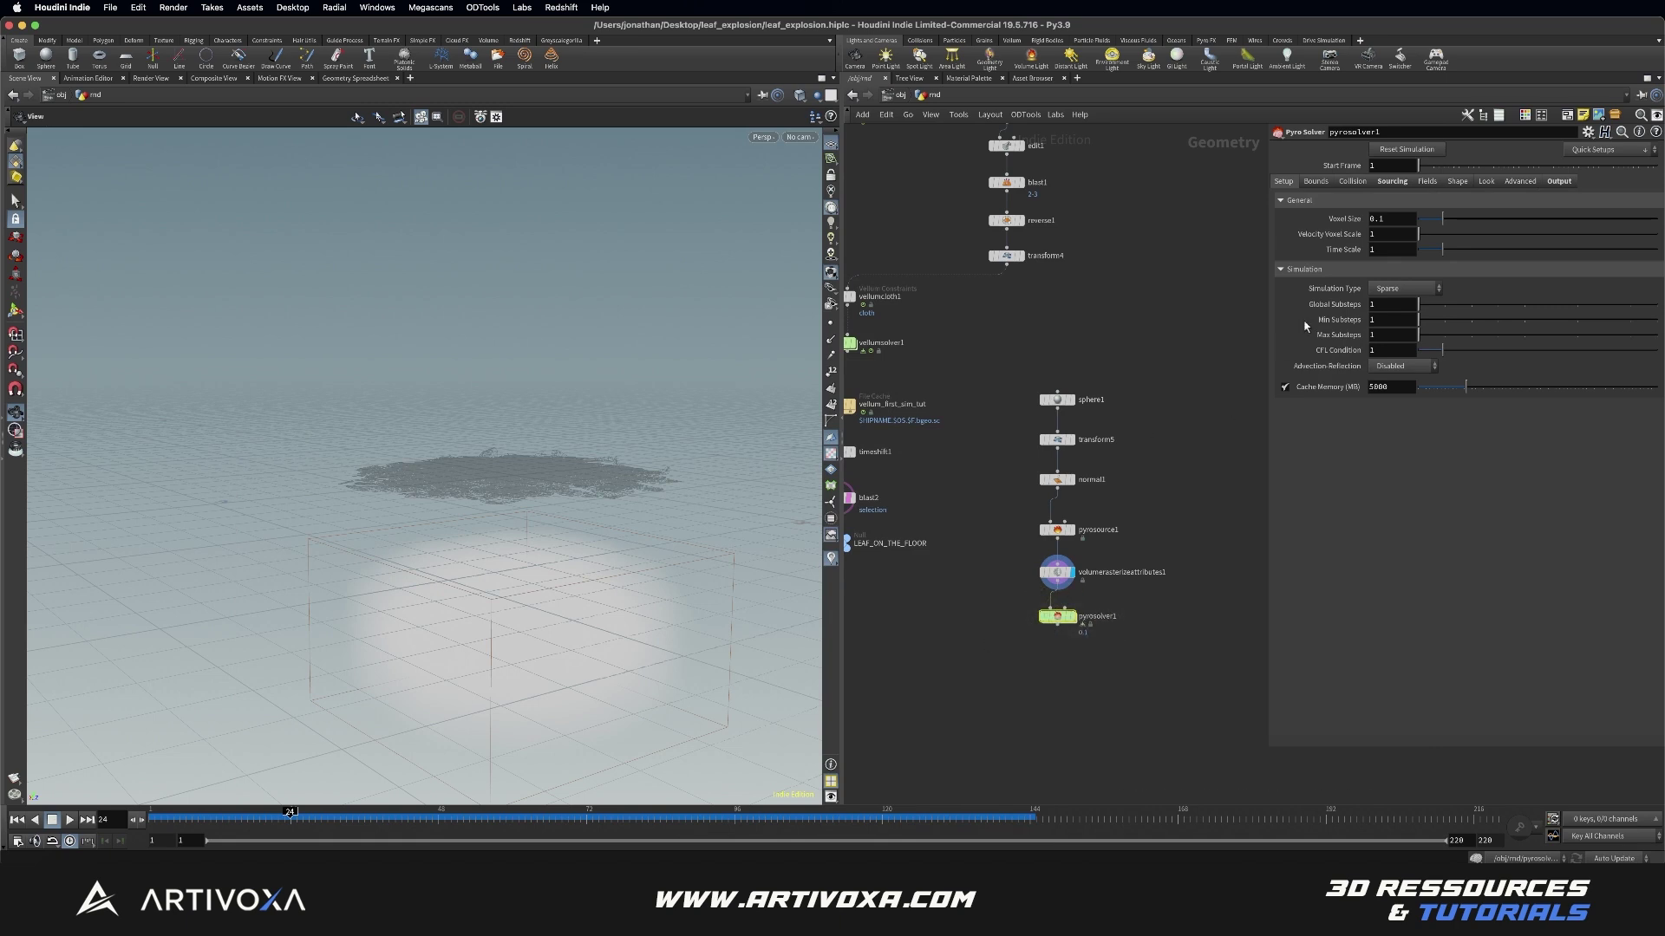
Step: Link the rasterizer Voxel Size and pyro source Particle Separation to the solver's Voxel Size as relative references
{"action": "right_click", "coordinate": [1337, 217]}
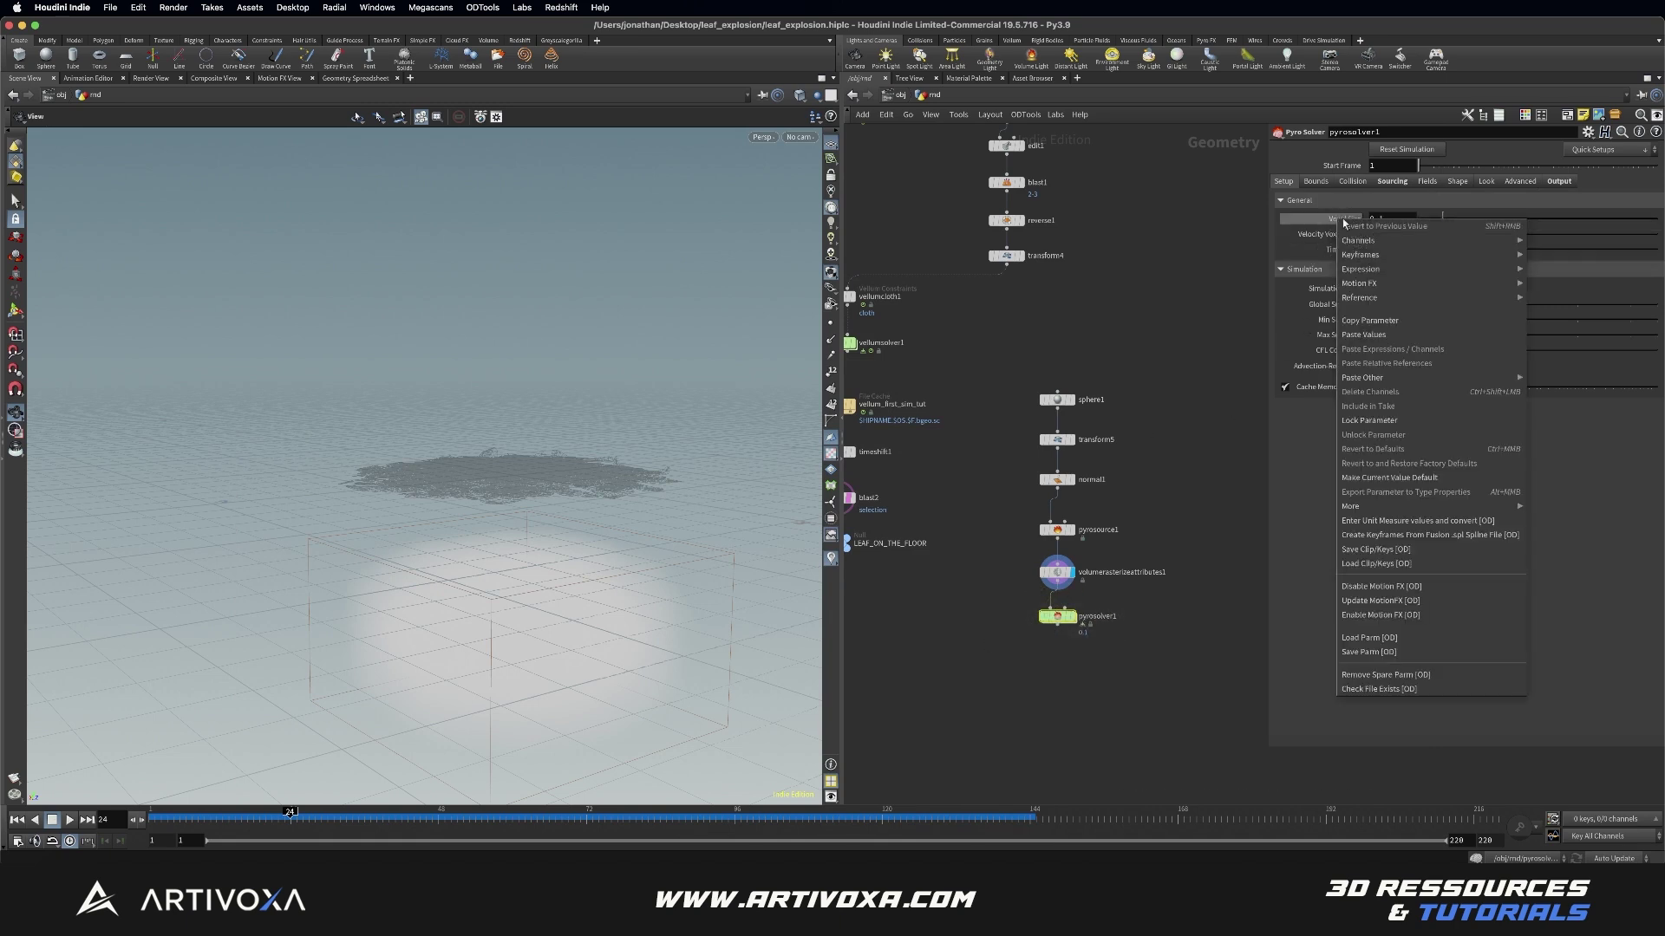
{"action": "left_click", "coordinate": [1371, 336]}
{"action": "left_click", "coordinate": [1057, 572]}
{"action": "left_click", "coordinate": [1072, 571]}
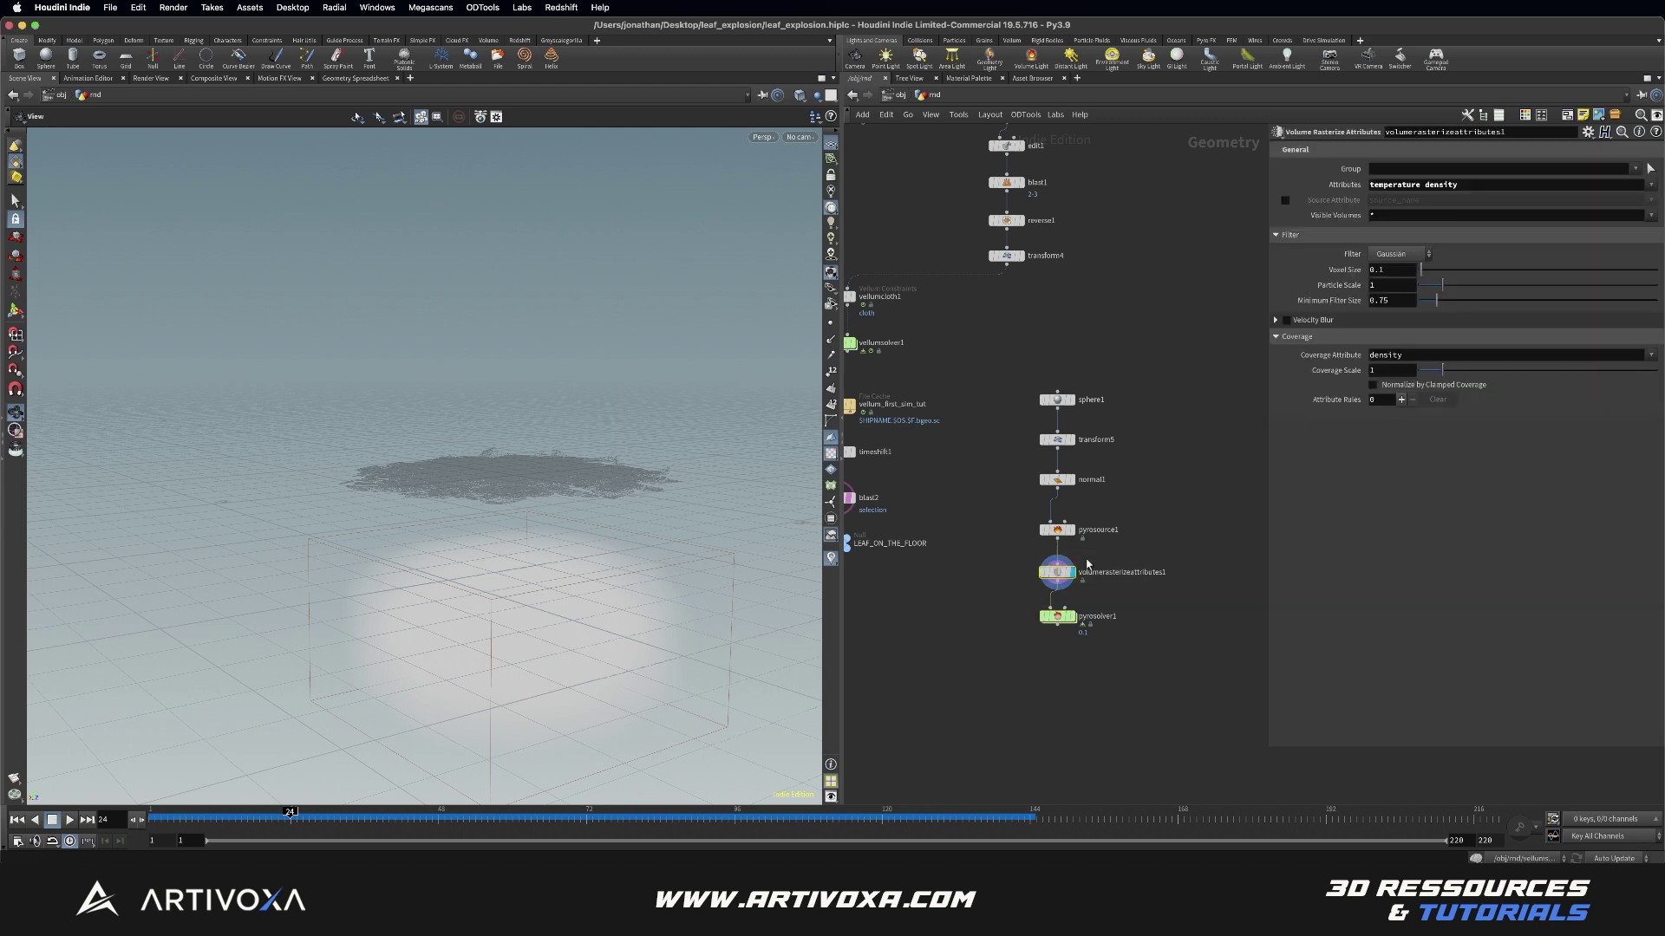
{"action": "right_click", "coordinate": [1354, 271]}
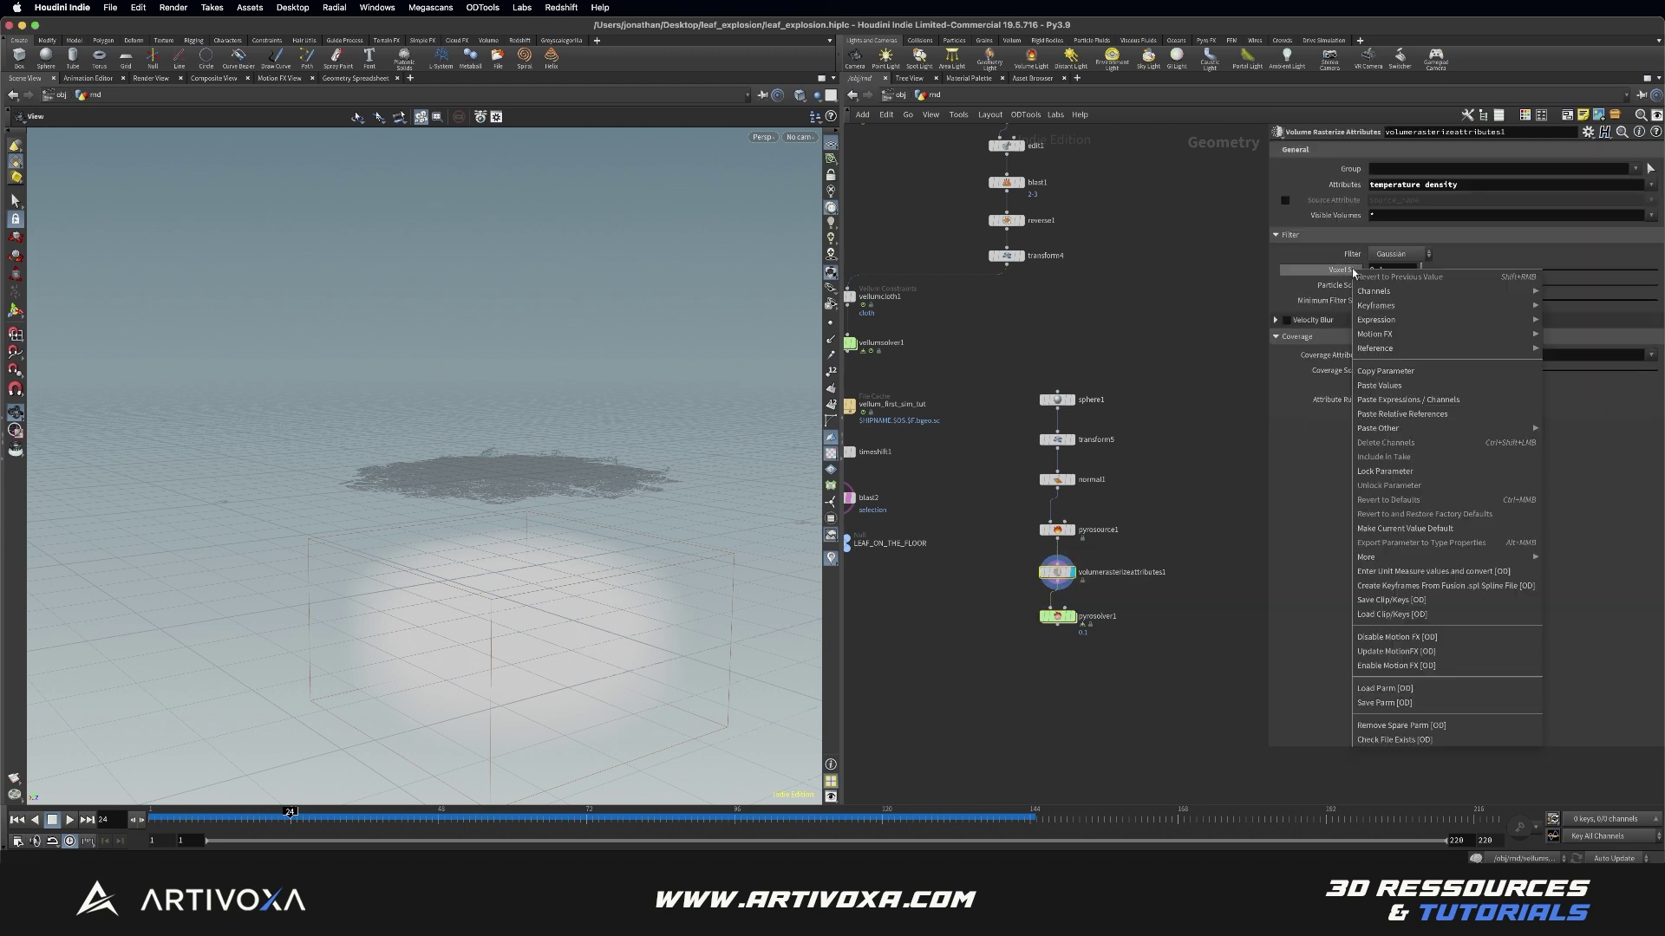
{"action": "left_click", "coordinate": [1380, 416]}
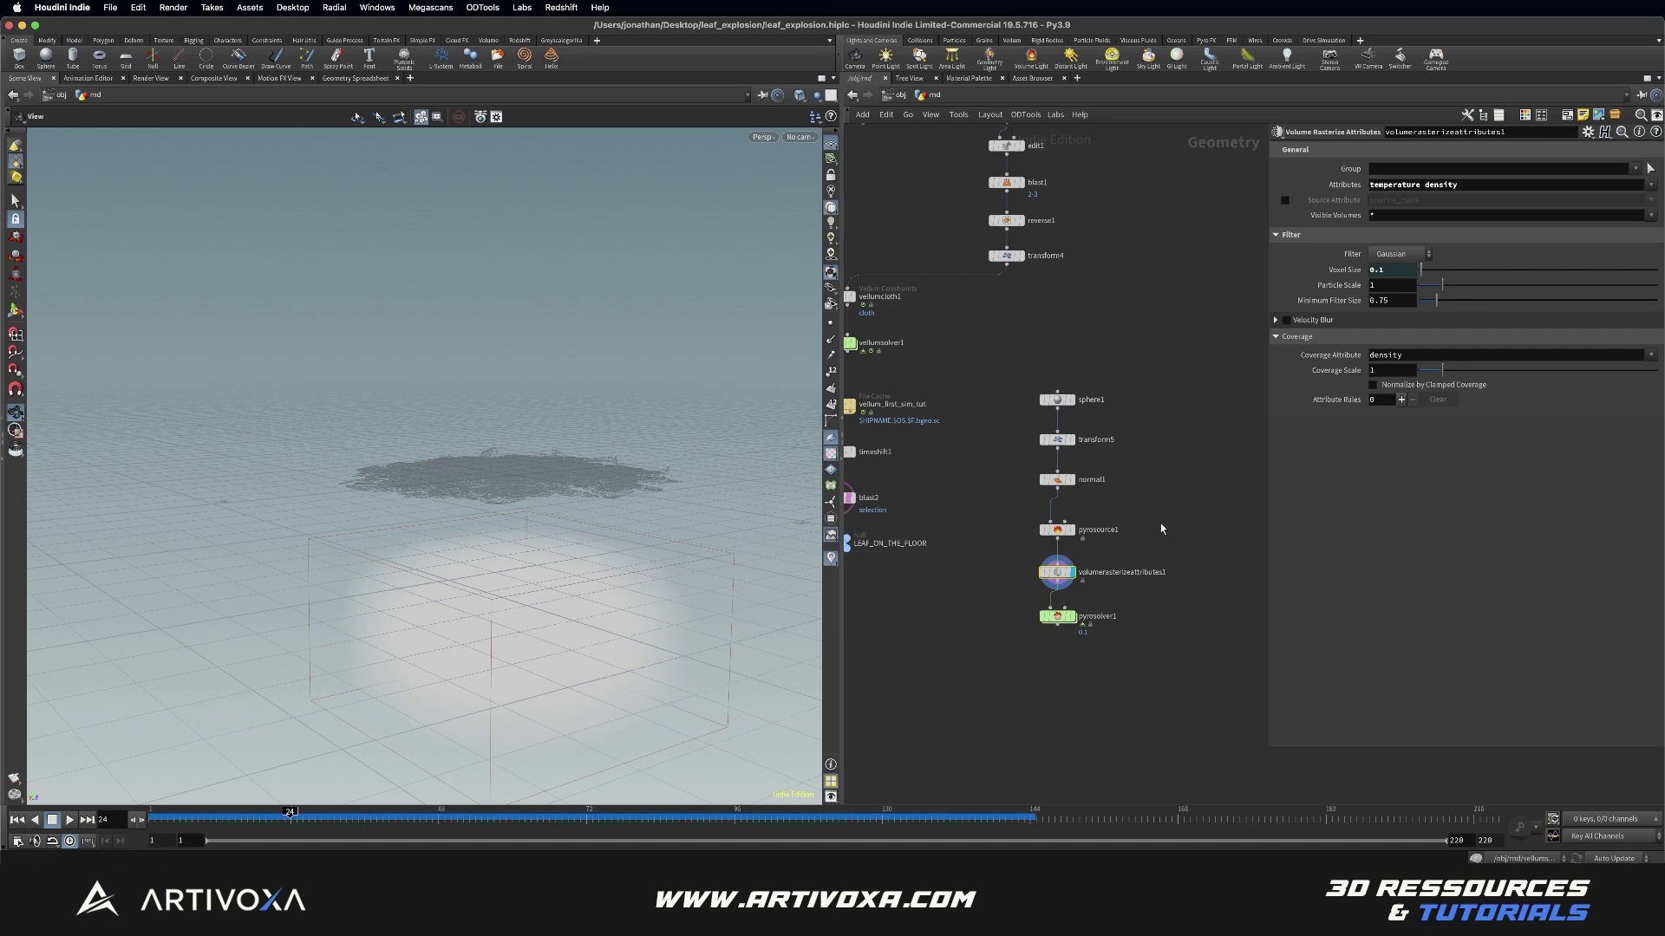
{"action": "left_click", "coordinate": [1053, 532]}
{"action": "right_click", "coordinate": [1355, 214]}
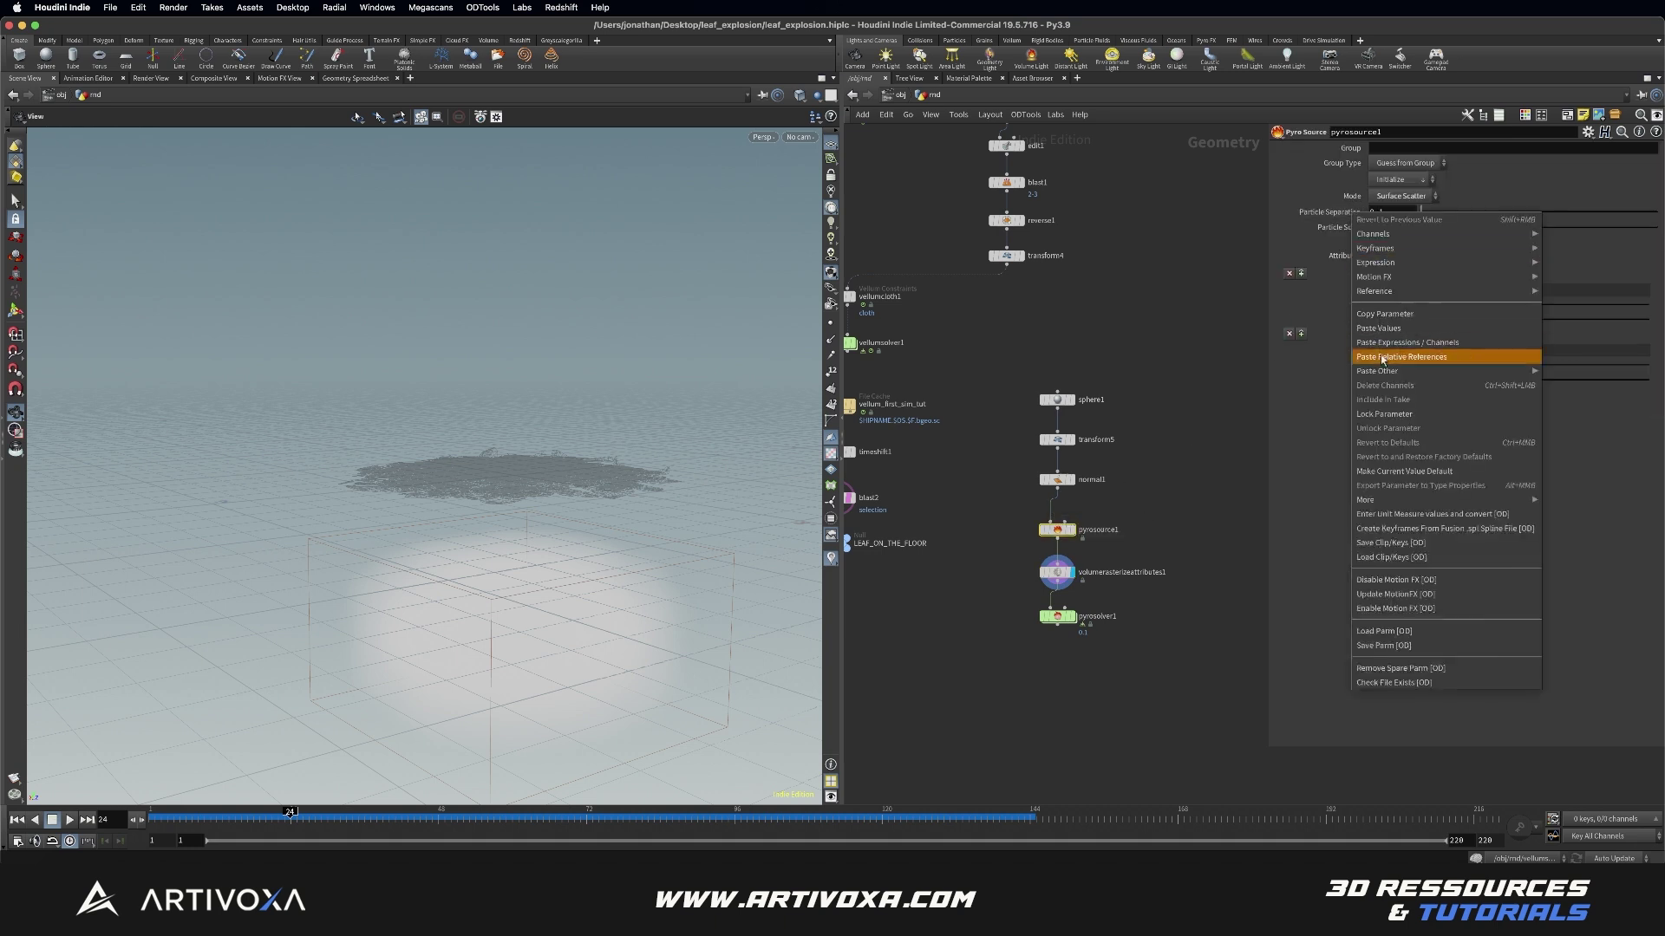
{"action": "left_click", "coordinate": [1383, 358]}
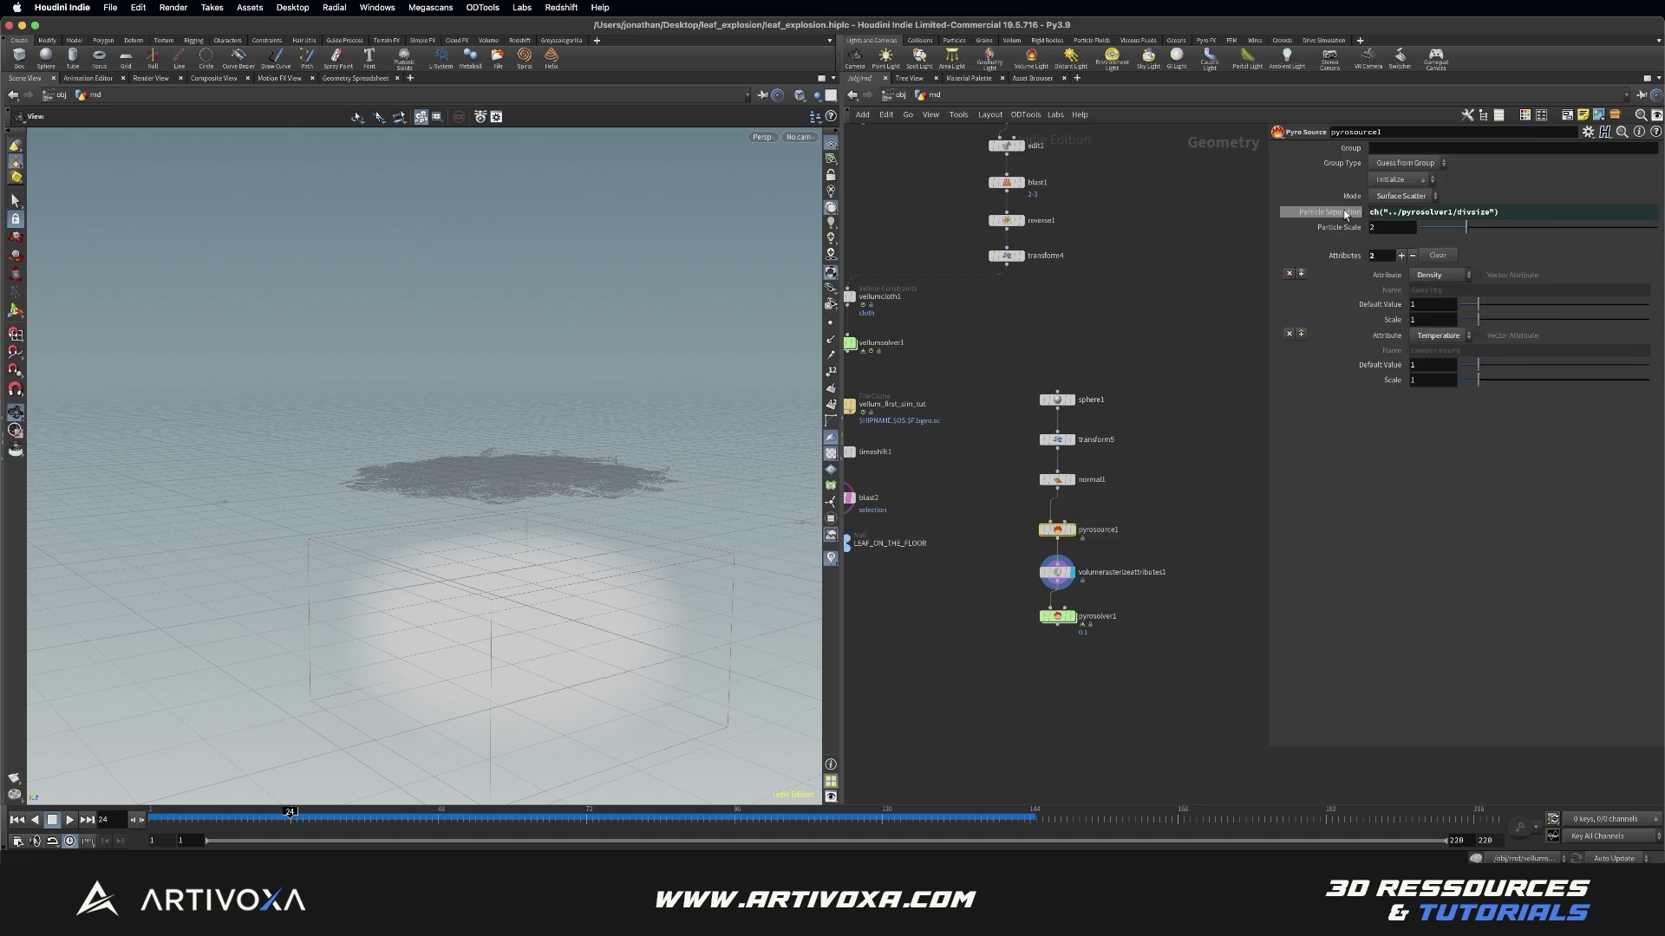
Step: Set pyrosolver1's Voxel Size to 0.02 and inspect the resulting source volume
{"action": "left_click", "coordinate": [1057, 616]}
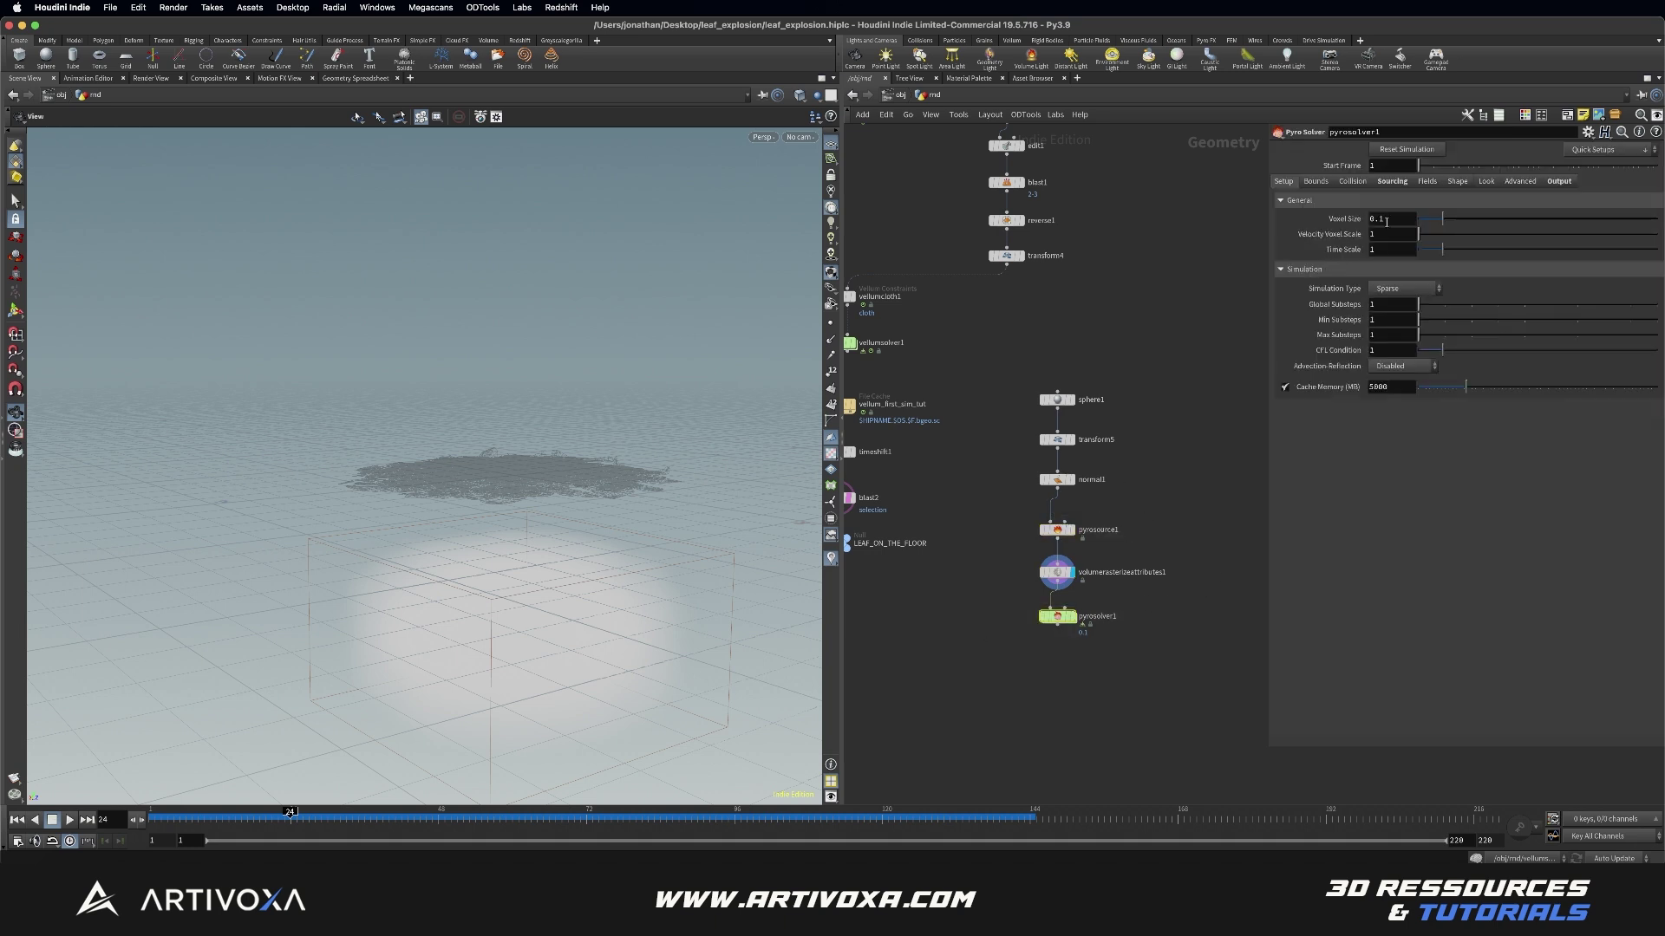
{"action": "left_click_drag", "start_coordinate": [1386, 221], "coordinate": [1379, 222]}
{"action": "type", "text": "02"}
{"action": "key", "text": "Return"}
{"action": "left_click_drag", "start_coordinate": [520, 668], "coordinate": [488, 631]}
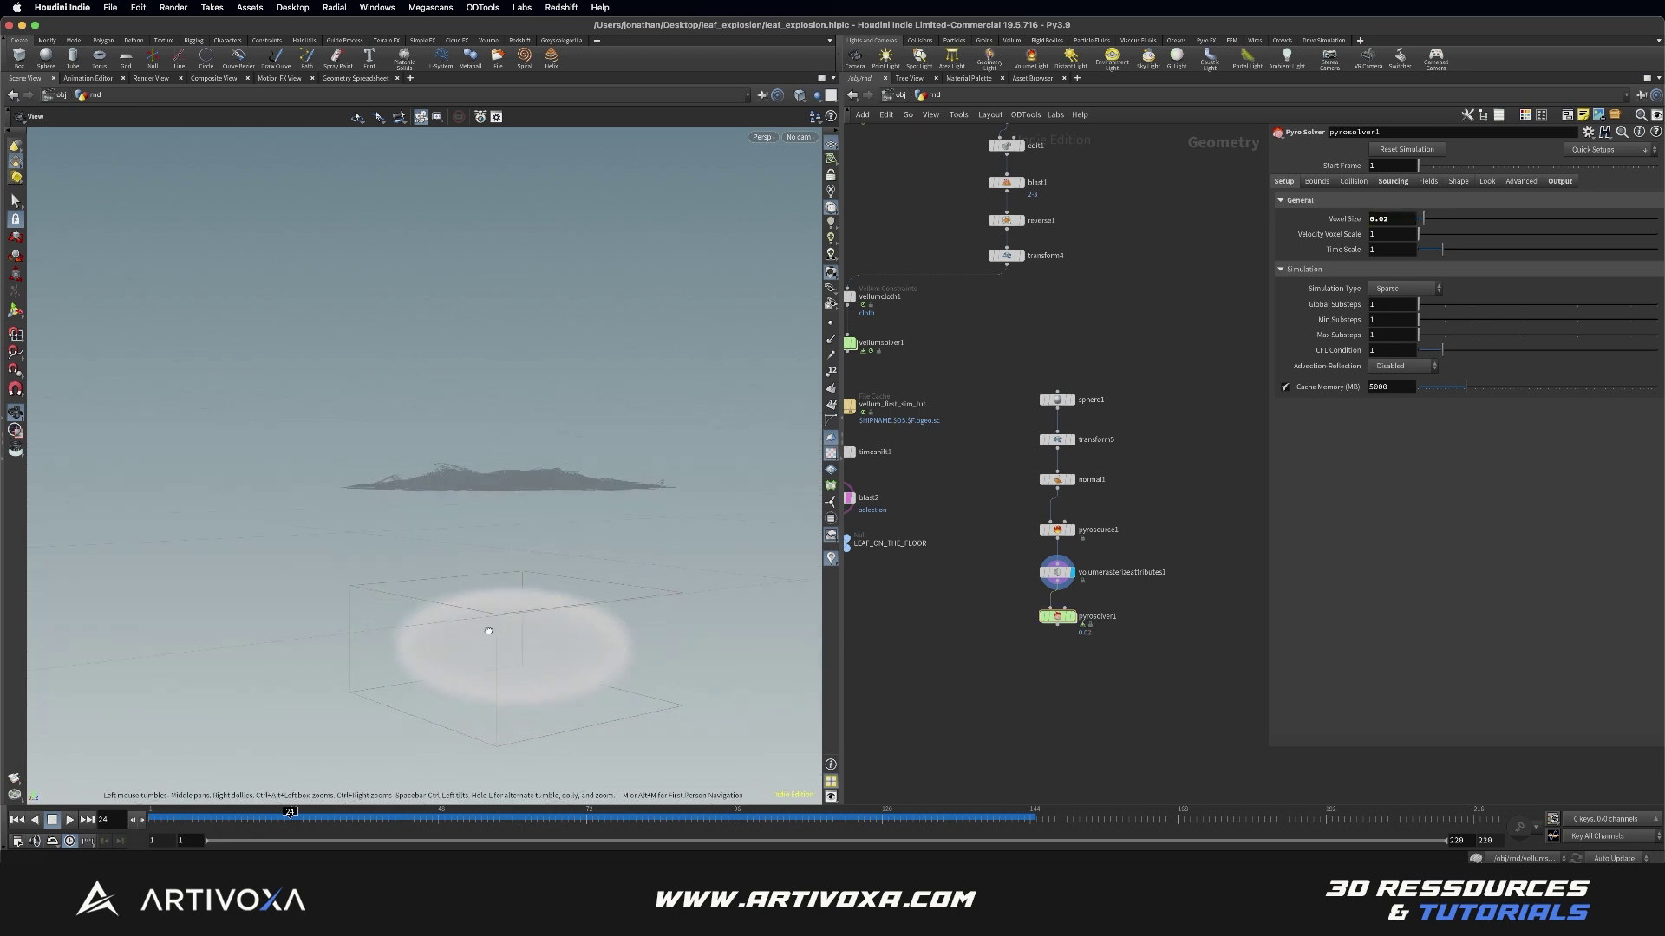
Step: Switch the viewport background Color Scheme to Dark in Display Options
{"action": "key", "text": "d"}
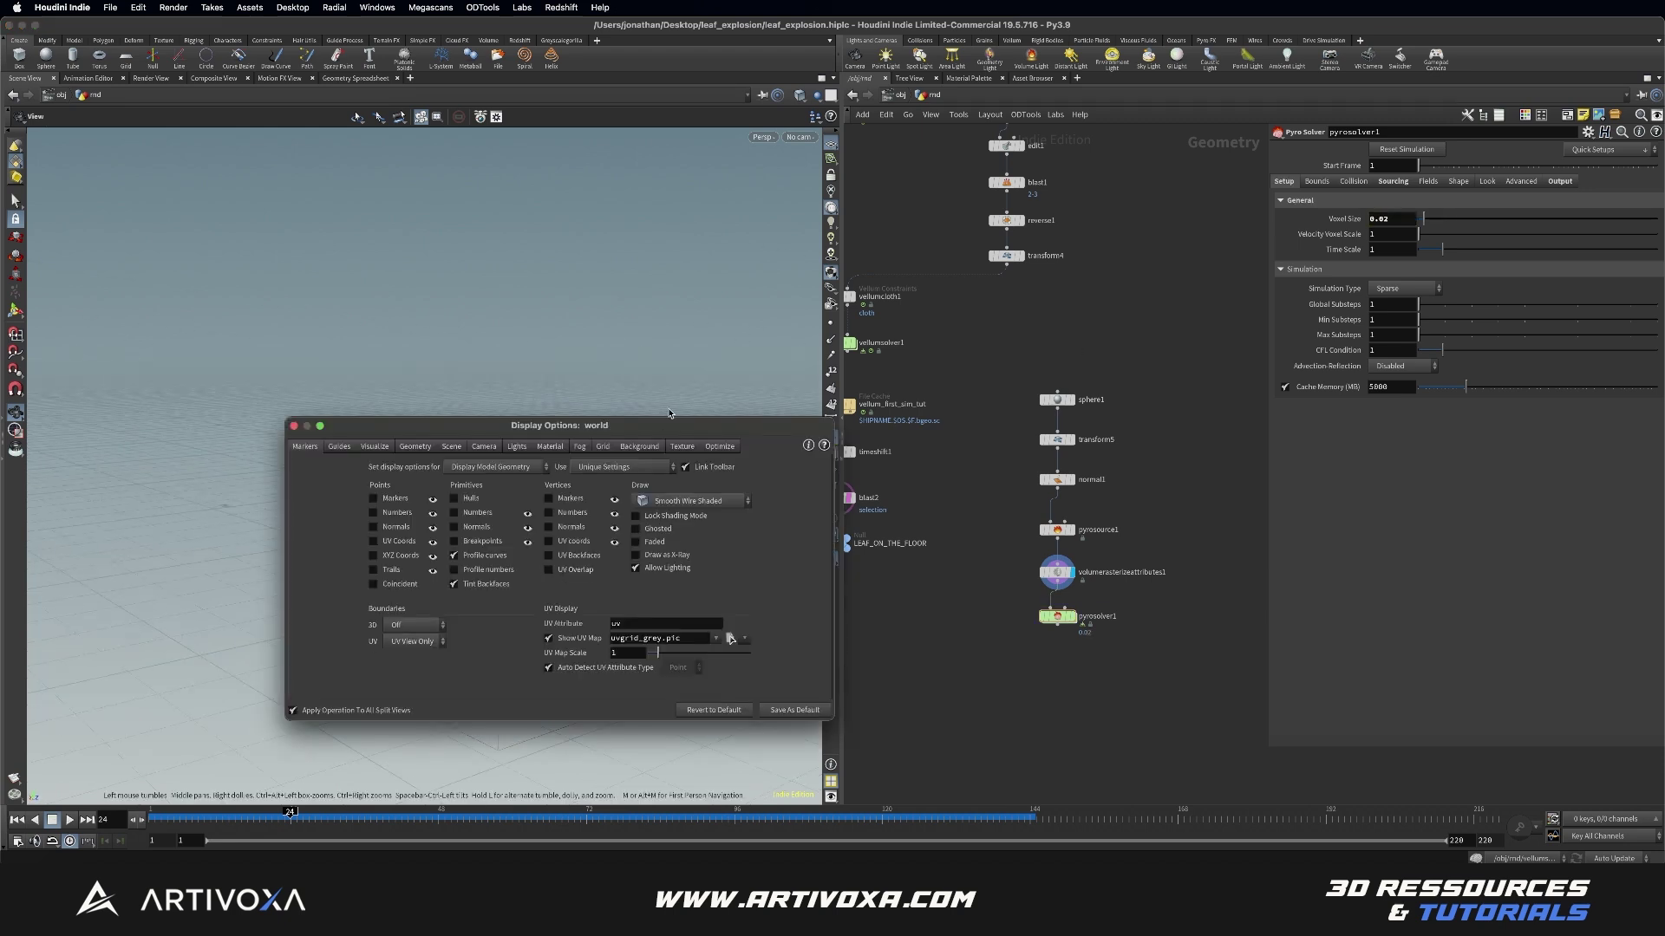
{"action": "left_click", "coordinate": [639, 445]}
{"action": "left_click", "coordinate": [372, 470]}
{"action": "left_click", "coordinate": [377, 455]}
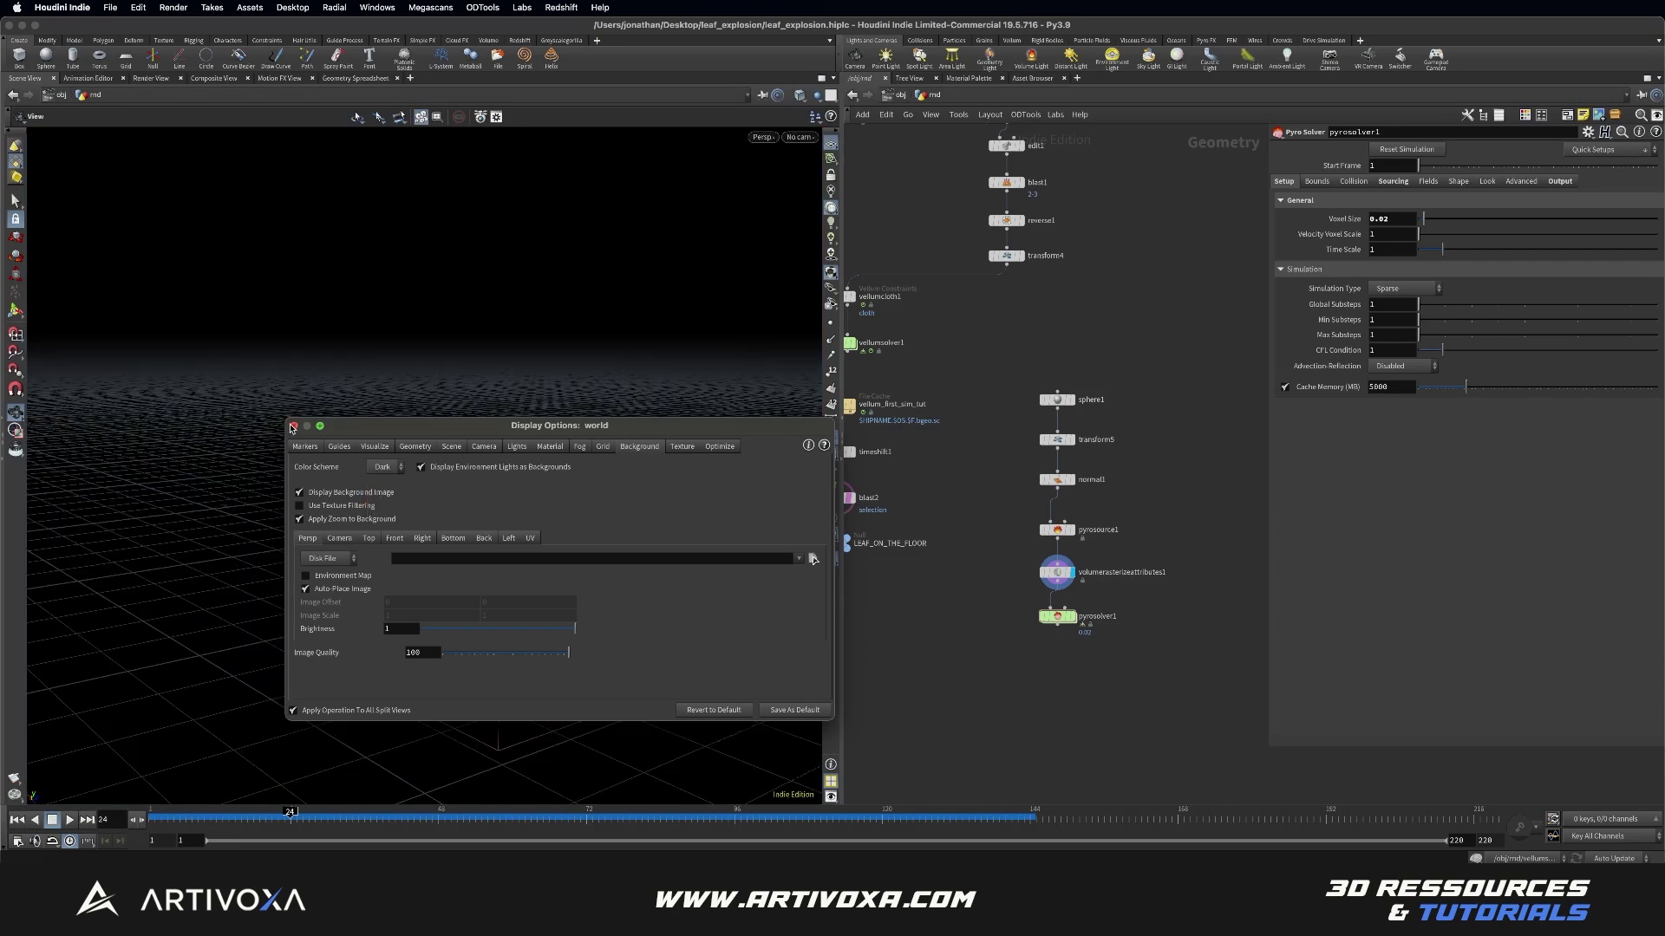
{"action": "key", "text": "Escape"}
{"action": "left_click_drag", "start_coordinate": [564, 576], "coordinate": [439, 483]}
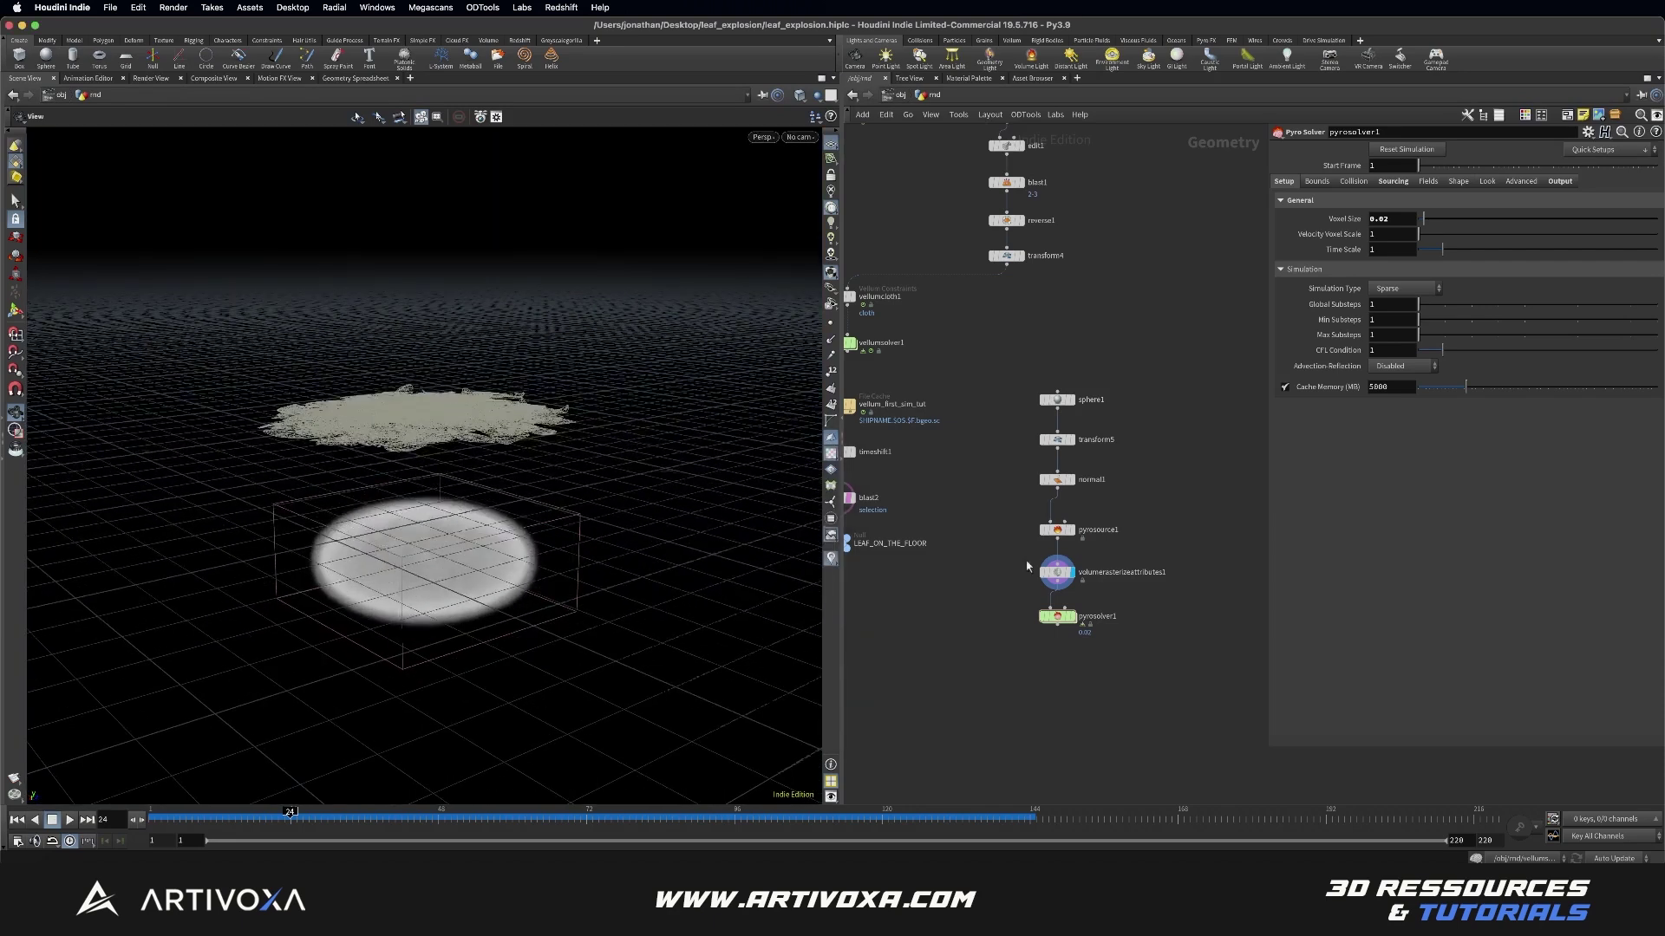
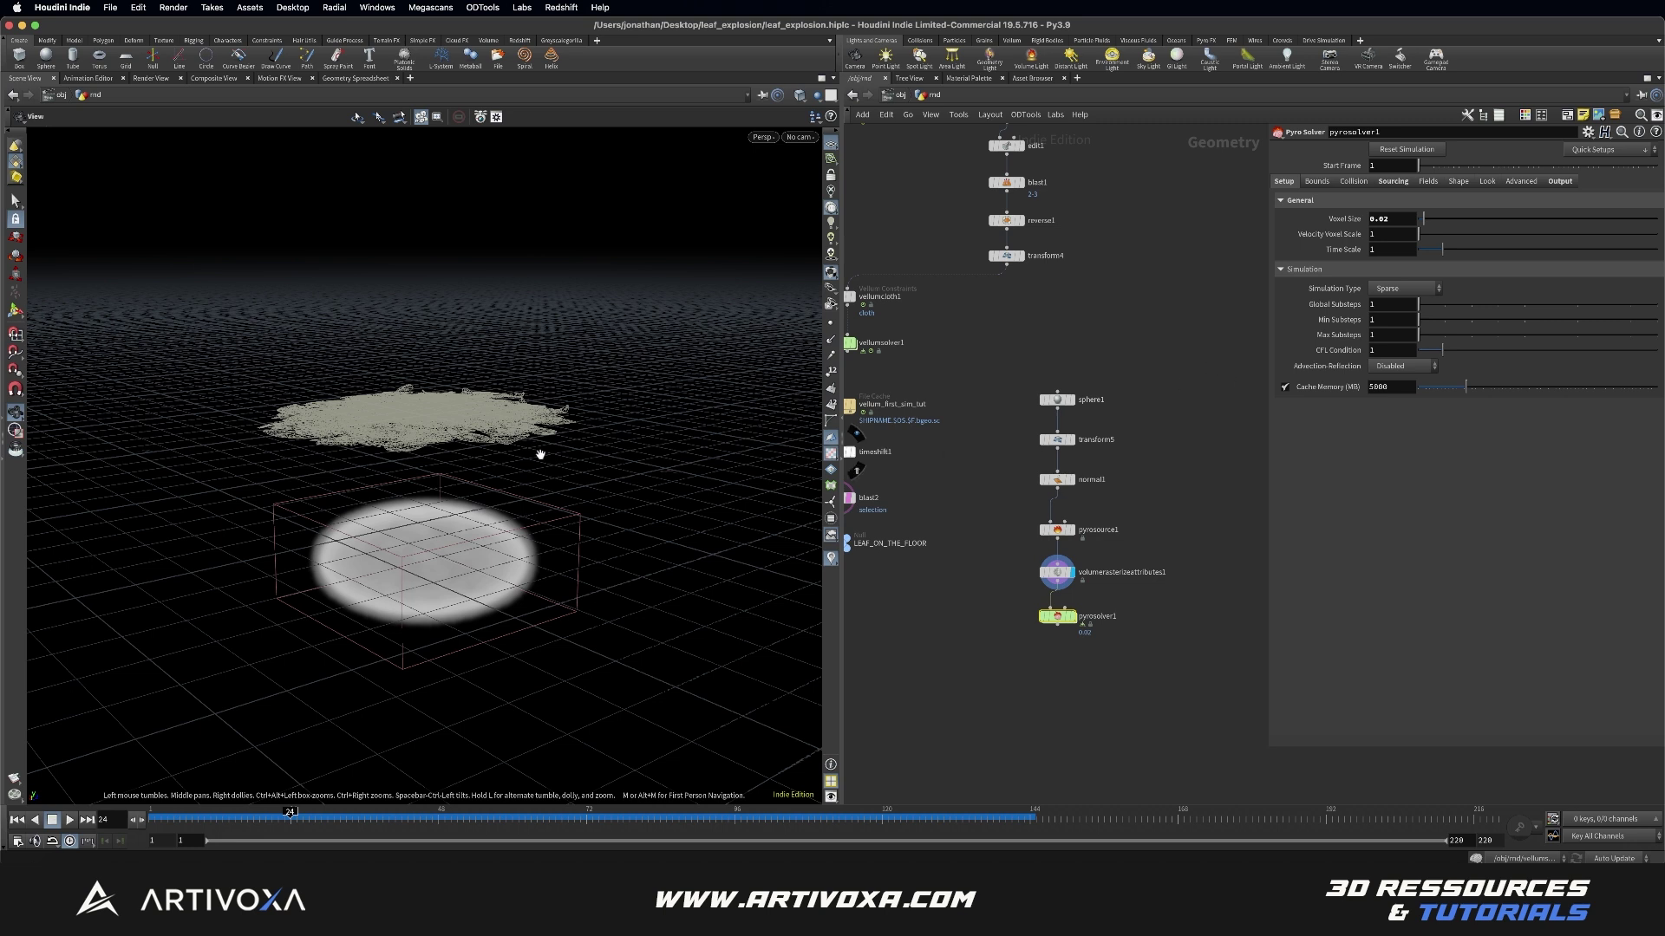
Step: Enable Limit Source Range on the pyro solver with the end frame set to 10
{"action": "left_click", "coordinate": [1392, 181]}
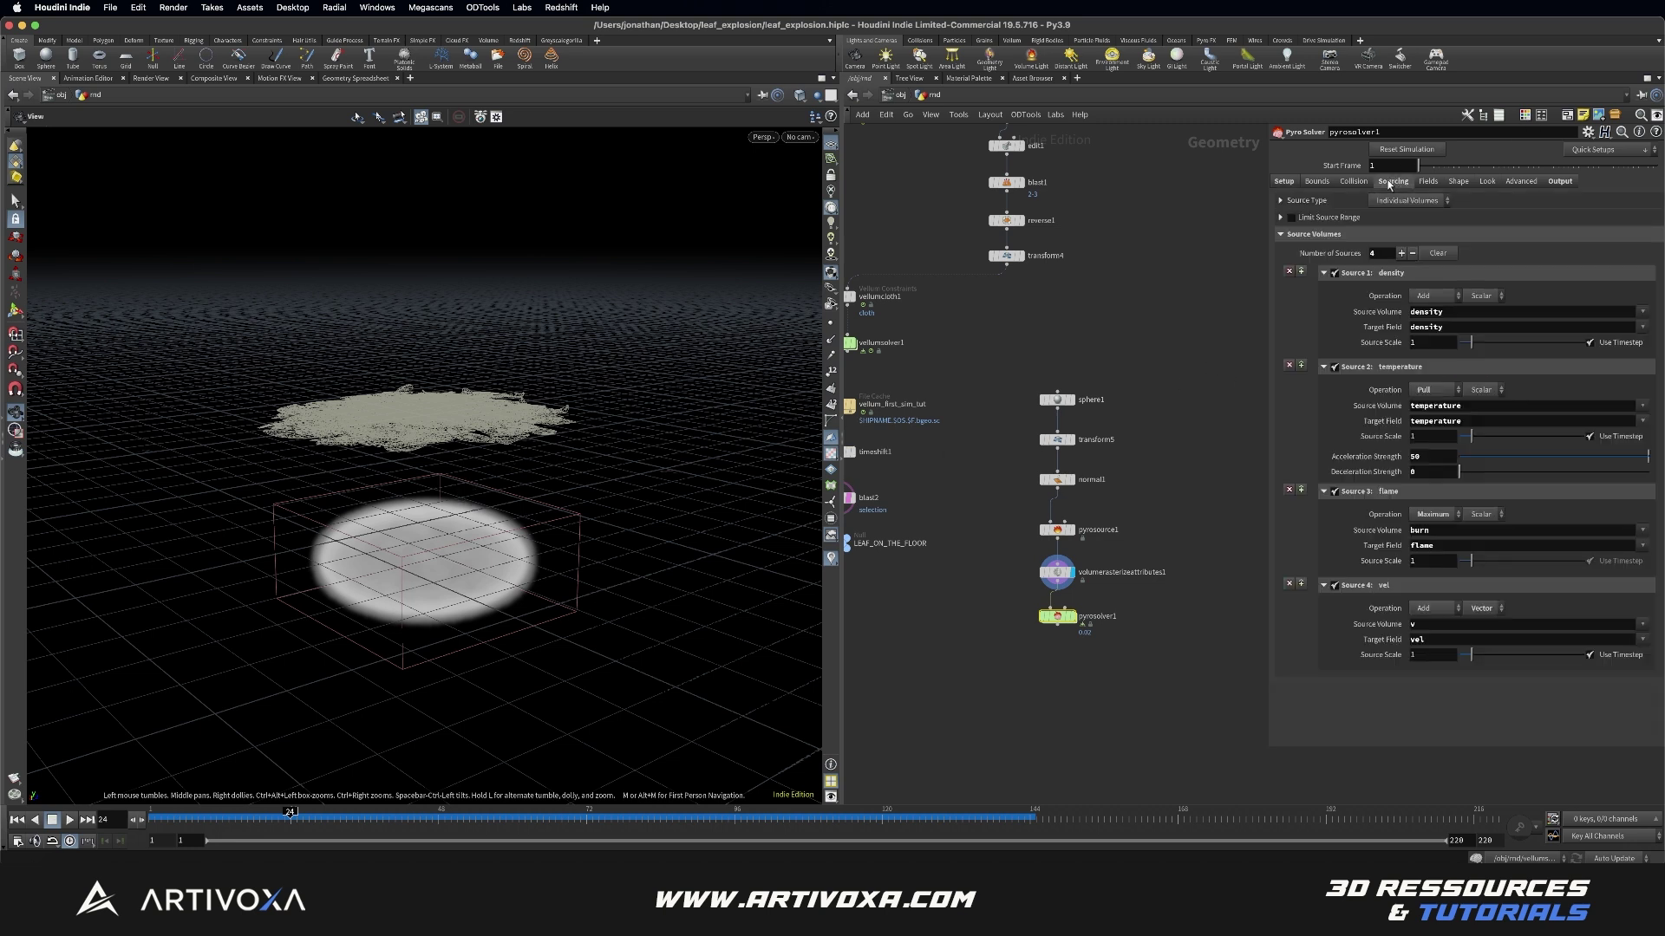
{"action": "left_click", "coordinate": [1292, 219]}
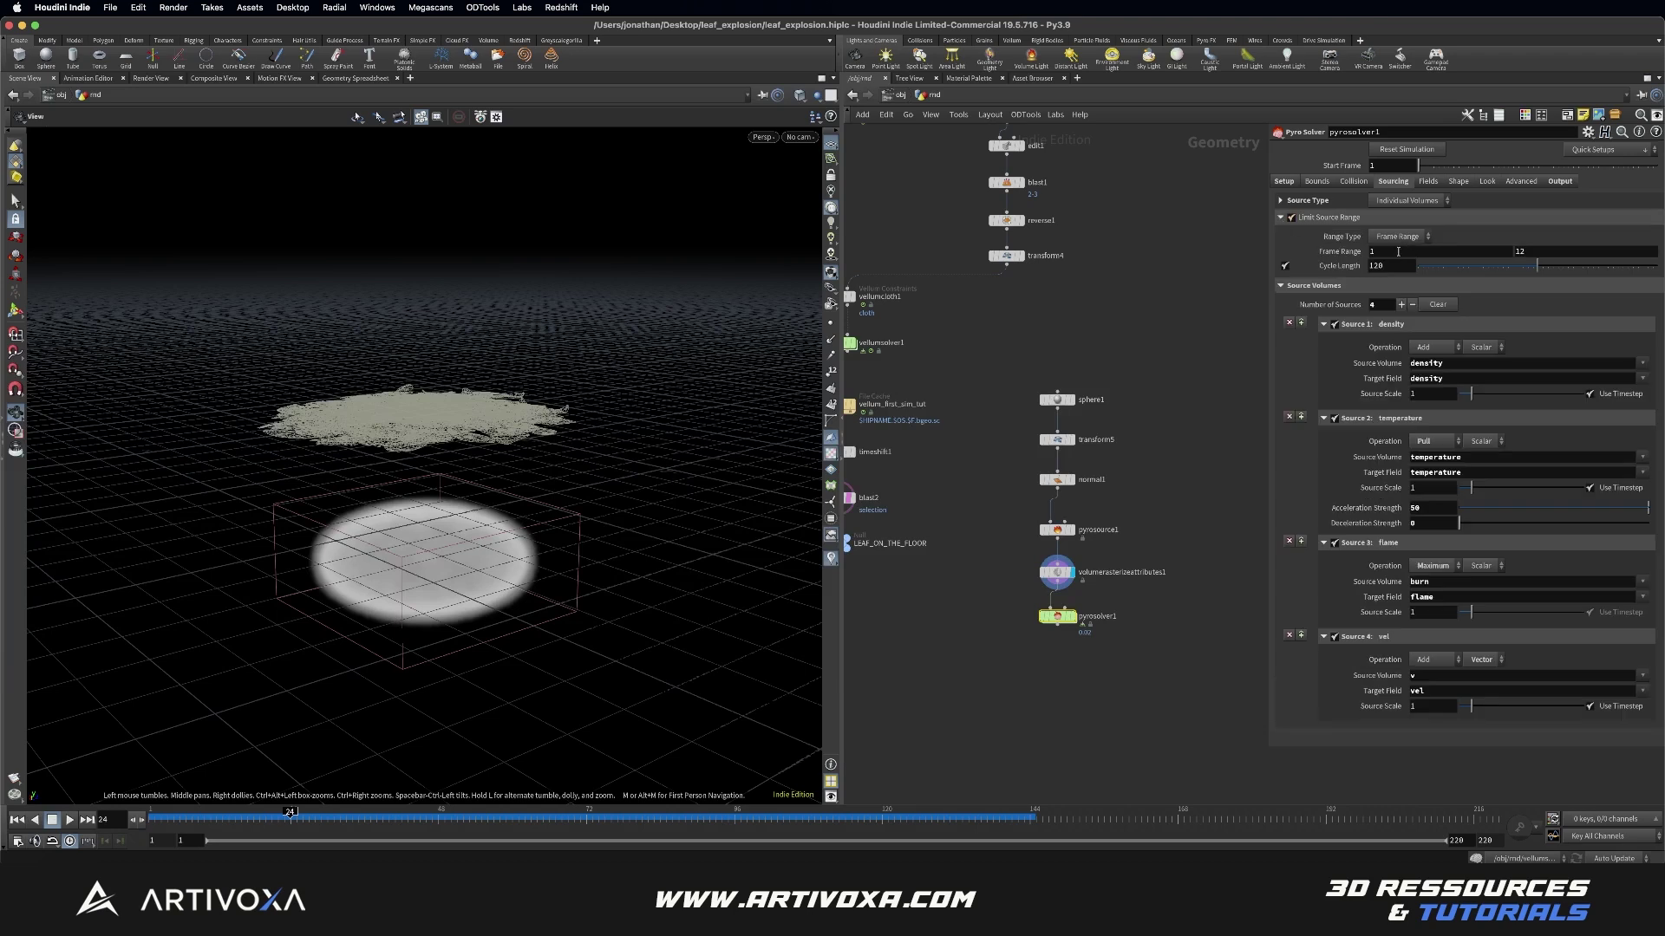
{"action": "double_click", "coordinate": [1517, 253]}
{"action": "type", "text": "10"}
{"action": "key", "text": "Return"}
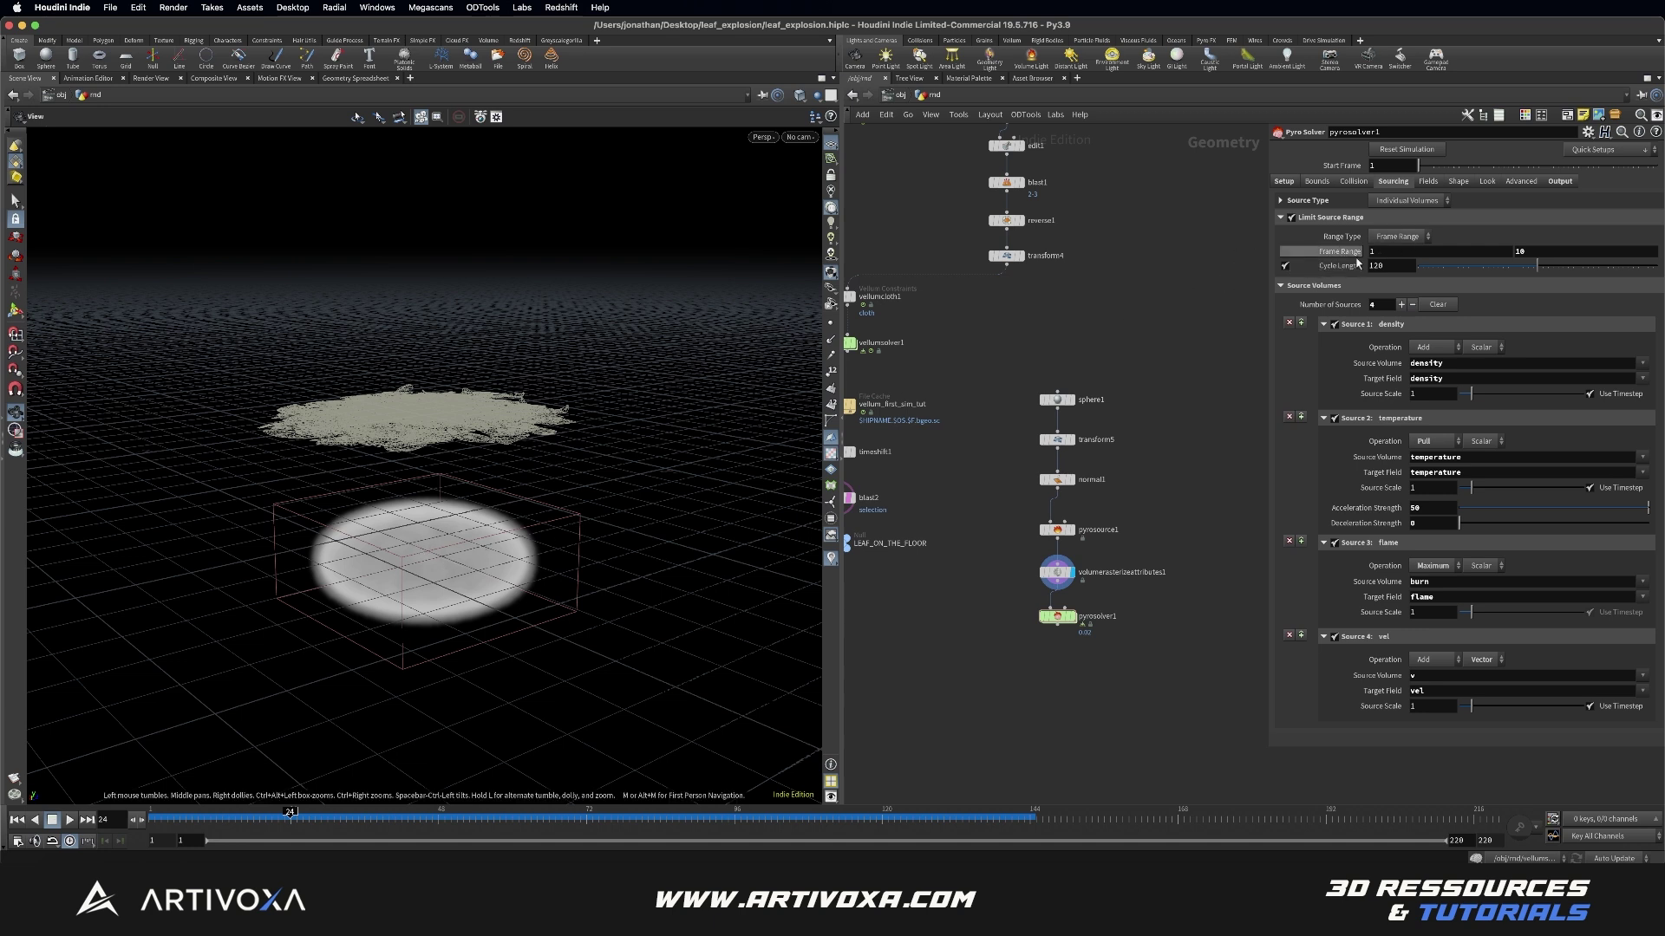
{"action": "left_click", "coordinate": [1429, 181]}
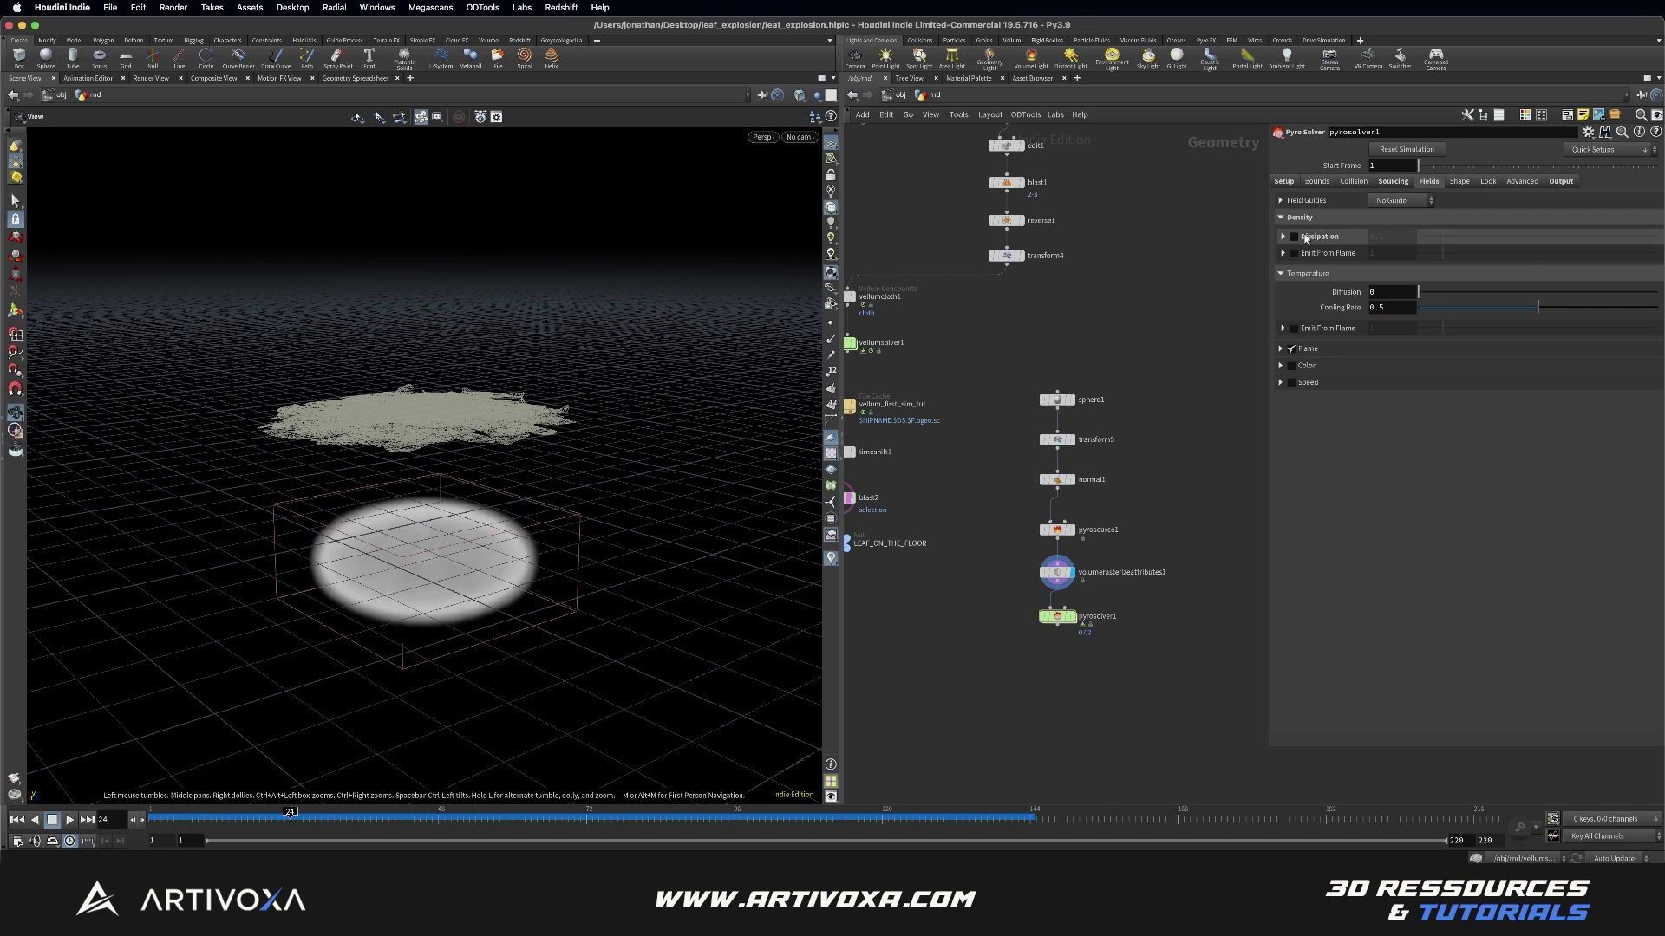
Step: Turn off density dissipation and set buoyancy gravity acceleration to 2
{"action": "left_click", "coordinate": [1295, 237]}
{"action": "left_click", "coordinate": [1459, 181]}
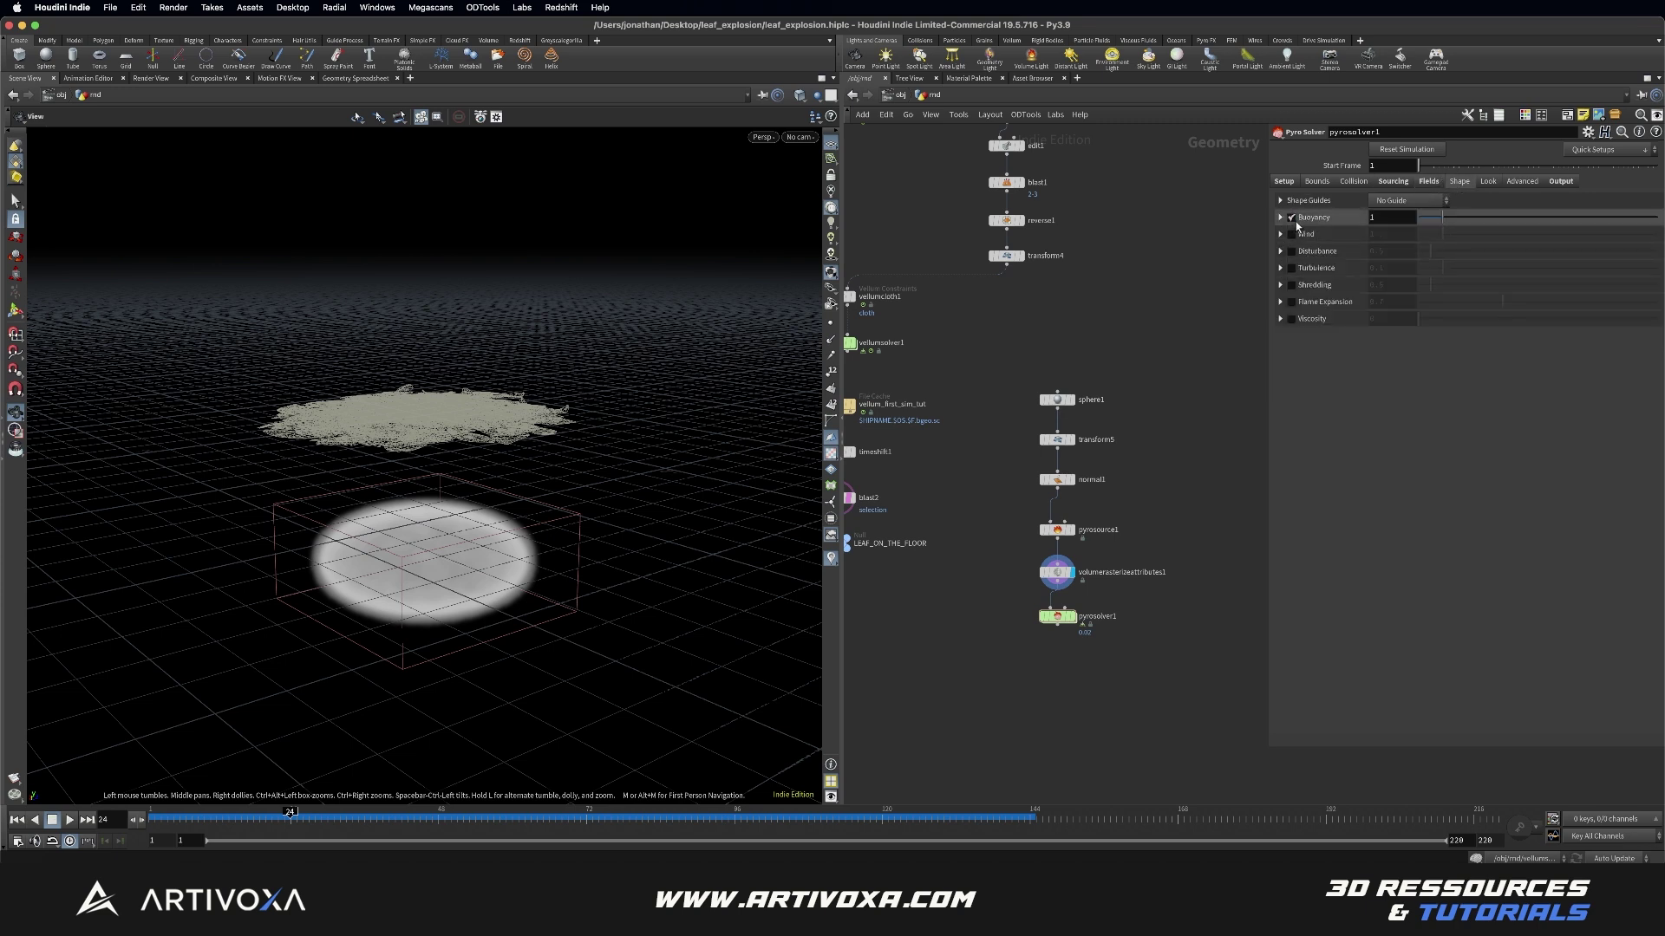
{"action": "left_click", "coordinate": [1279, 216]}
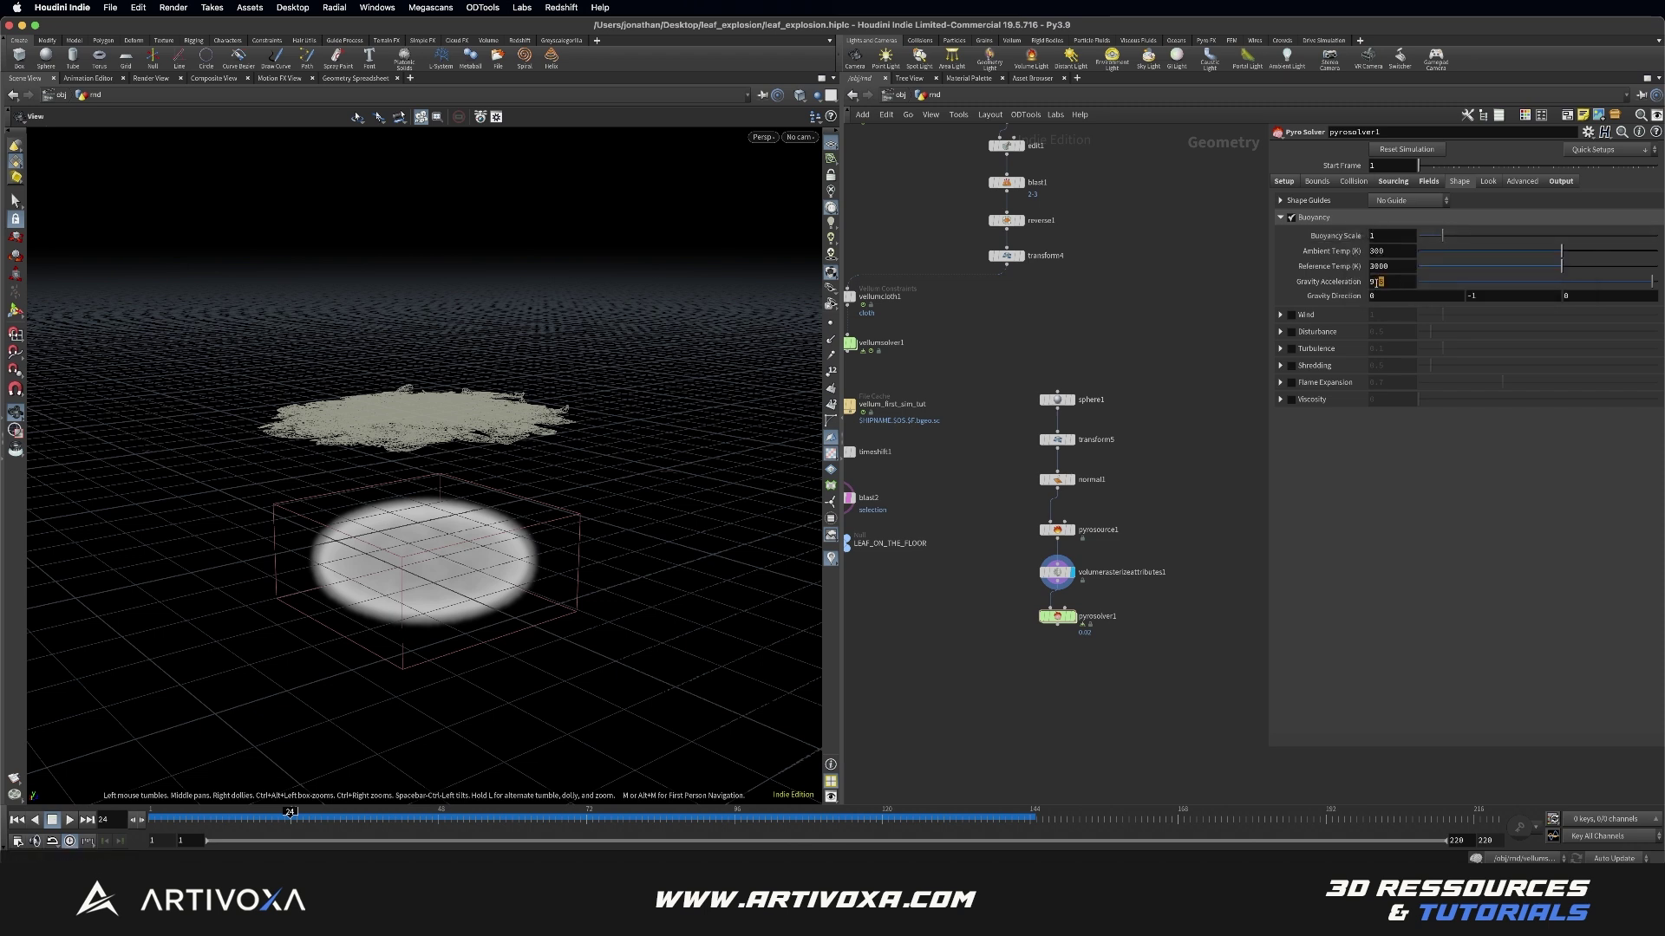
{"action": "type", "text": "2"}
{"action": "key", "text": "Return"}
Step: Enable turbulence on the pyro solver and expose its parameters
{"action": "left_click", "coordinate": [1291, 349]}
{"action": "left_click", "coordinate": [1279, 348]}
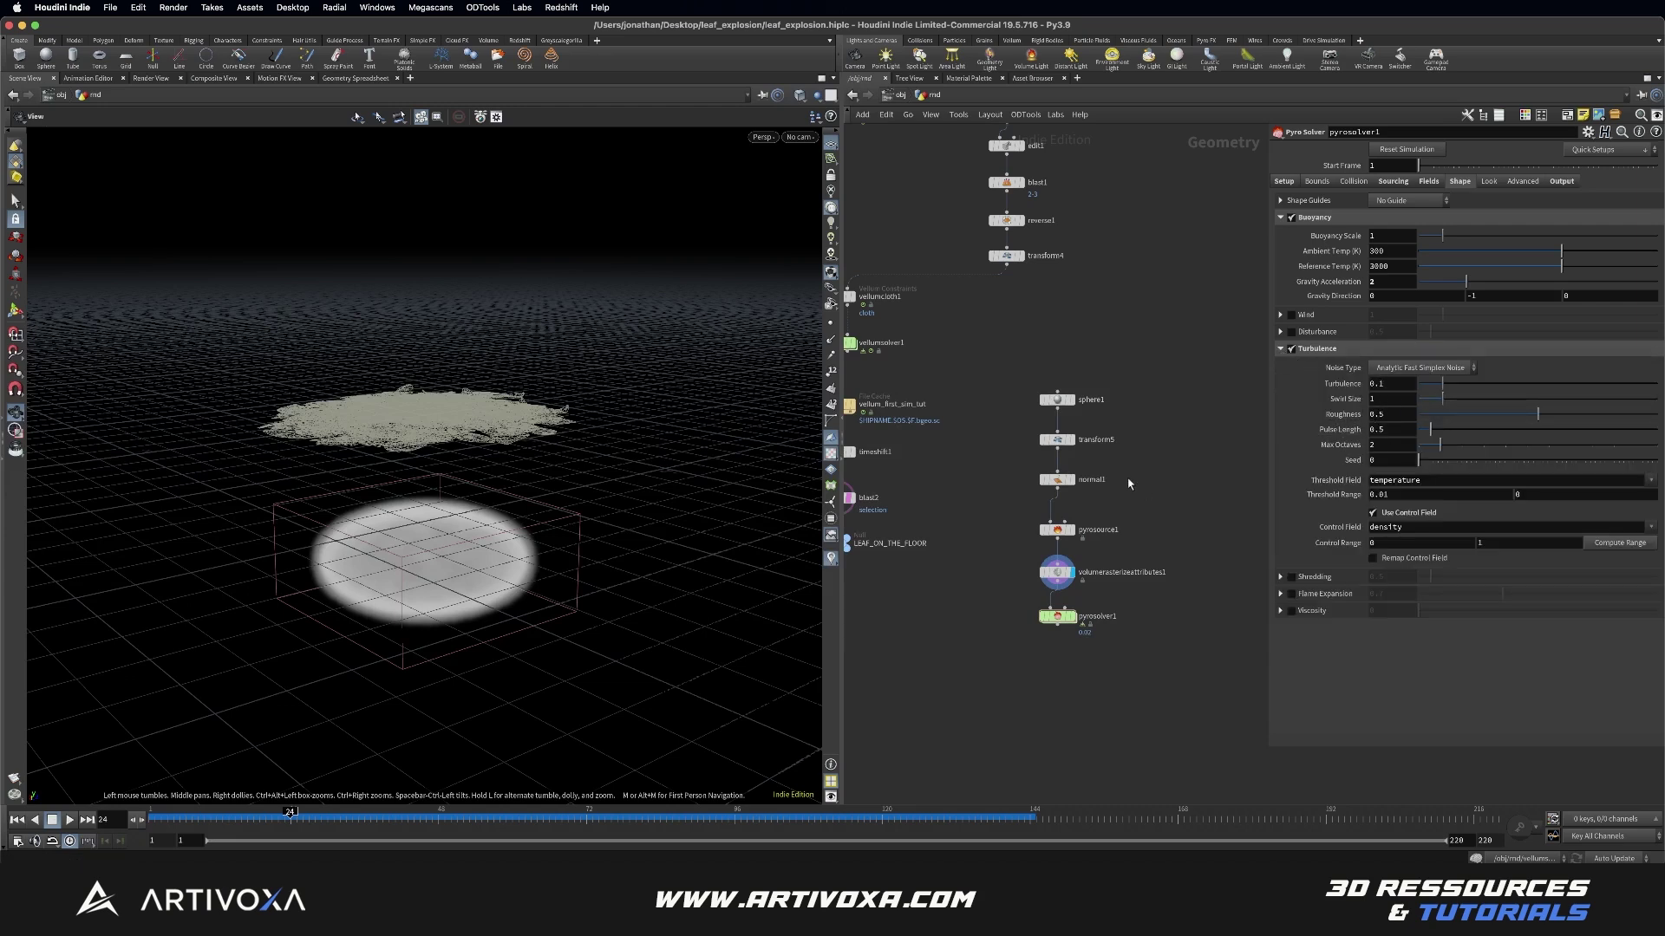
{"action": "scroll", "coordinate": [1126, 555], "scroll_direction": "down", "scroll_amount": 1}
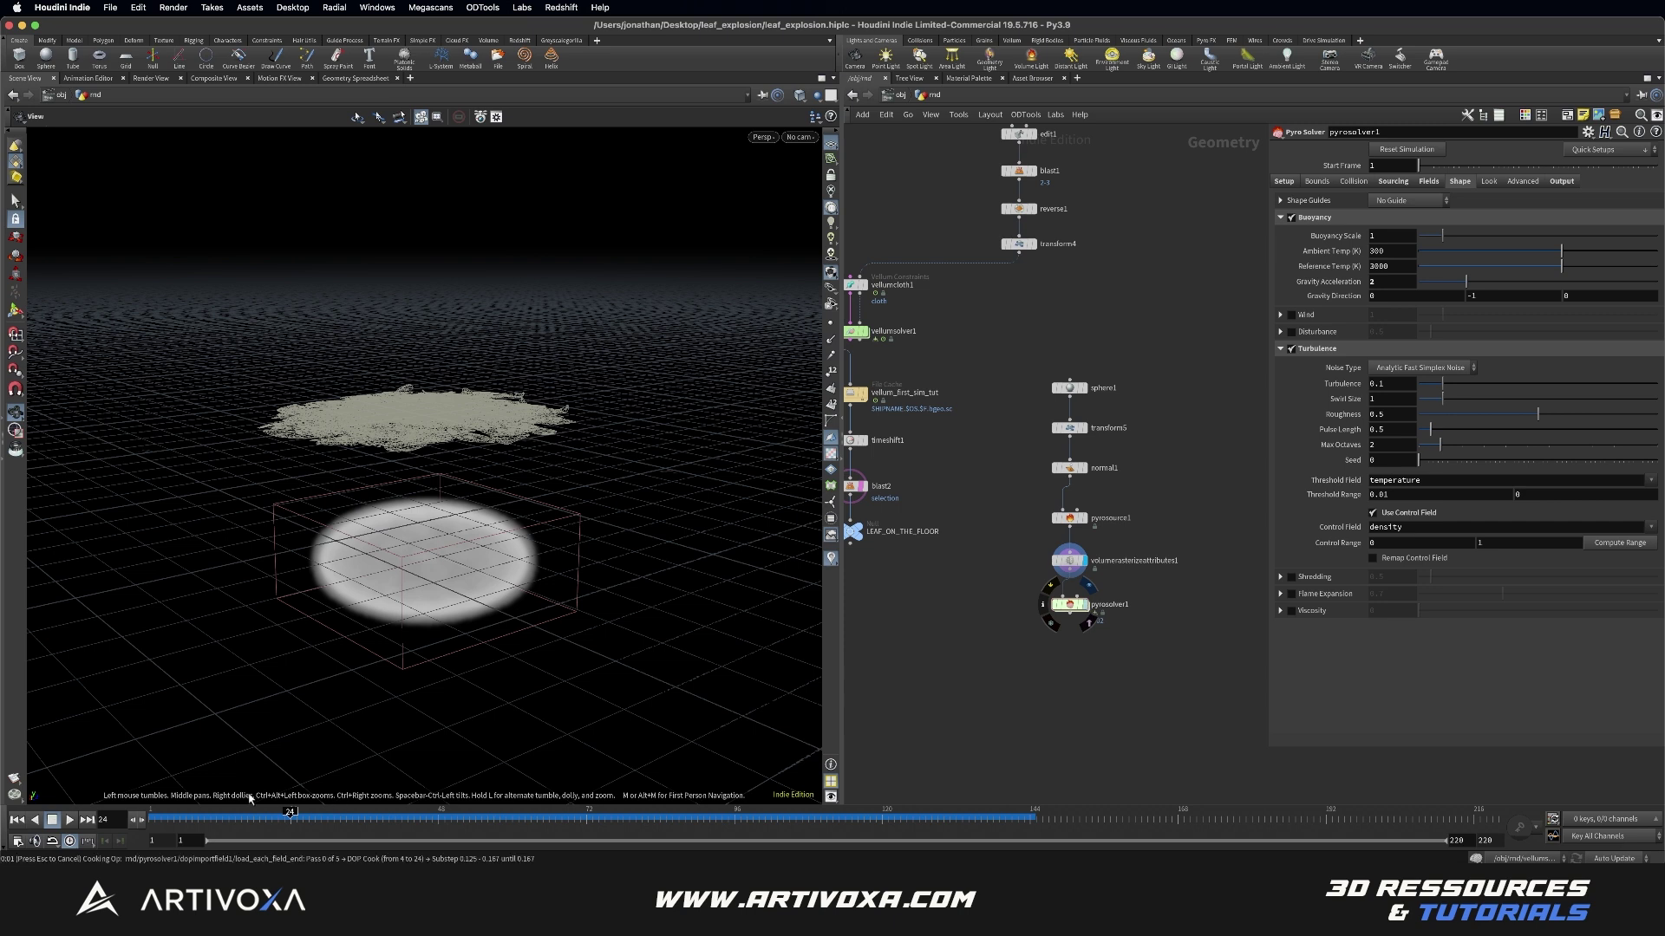
Step: Play the turbulent smoke sim from frame 1 for about 27 frames, then rewind to frame 1
{"action": "left_click", "coordinate": [18, 820]}
{"action": "left_click", "coordinate": [71, 820]}
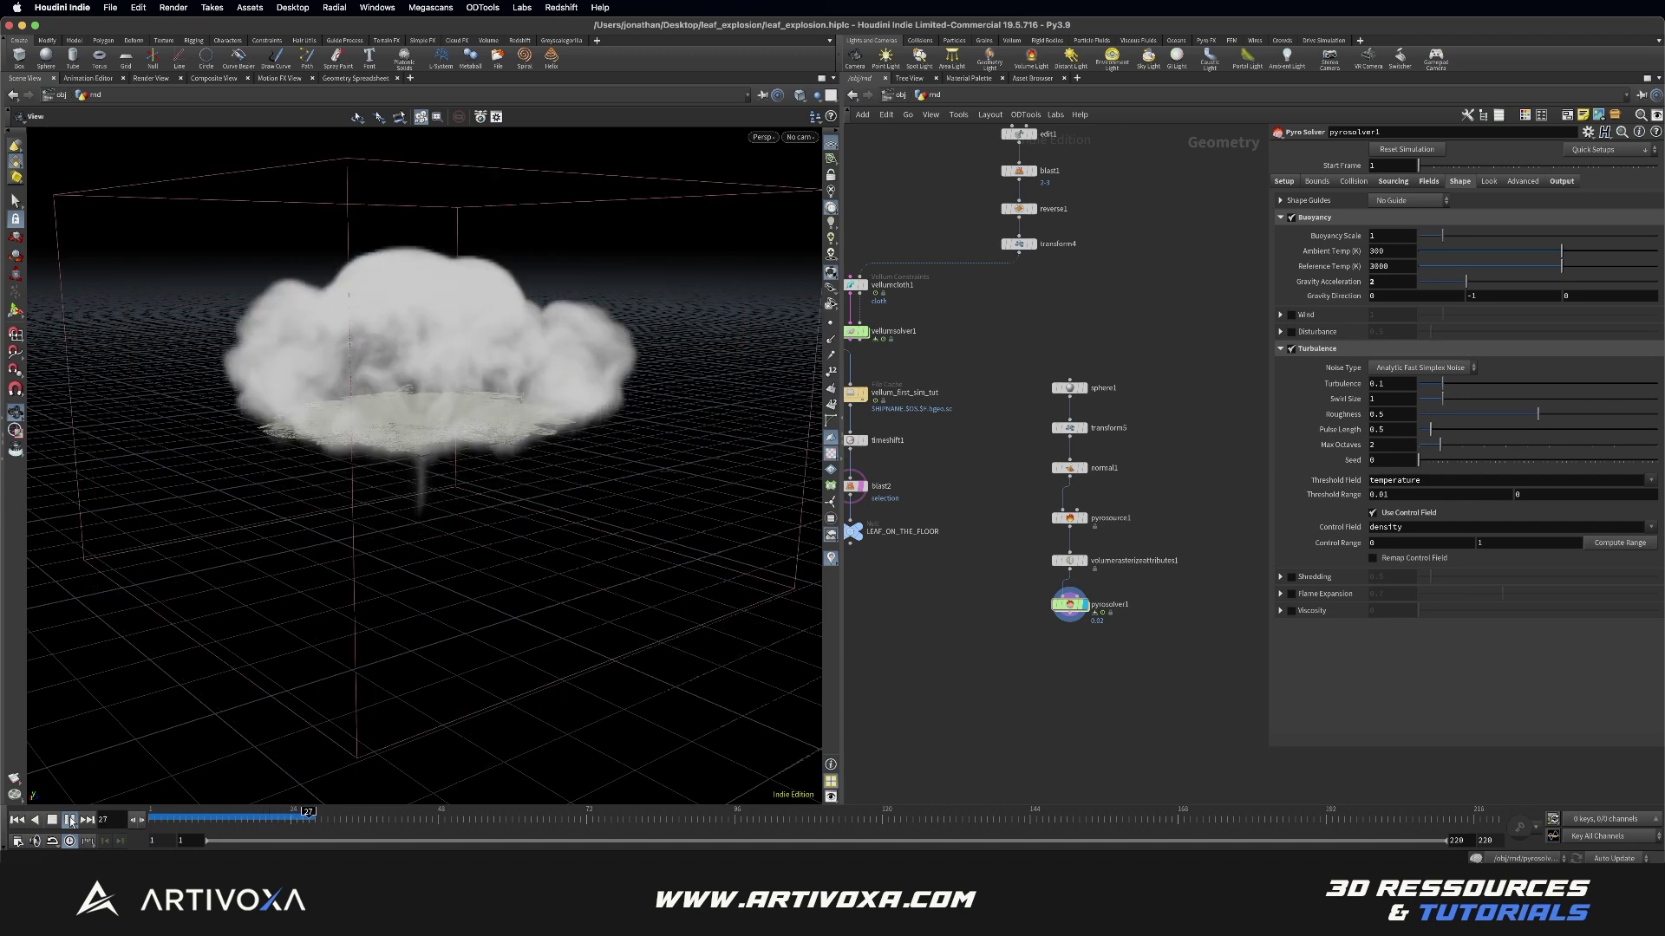
{"action": "left_click", "coordinate": [70, 820]}
{"action": "left_click", "coordinate": [17, 820]}
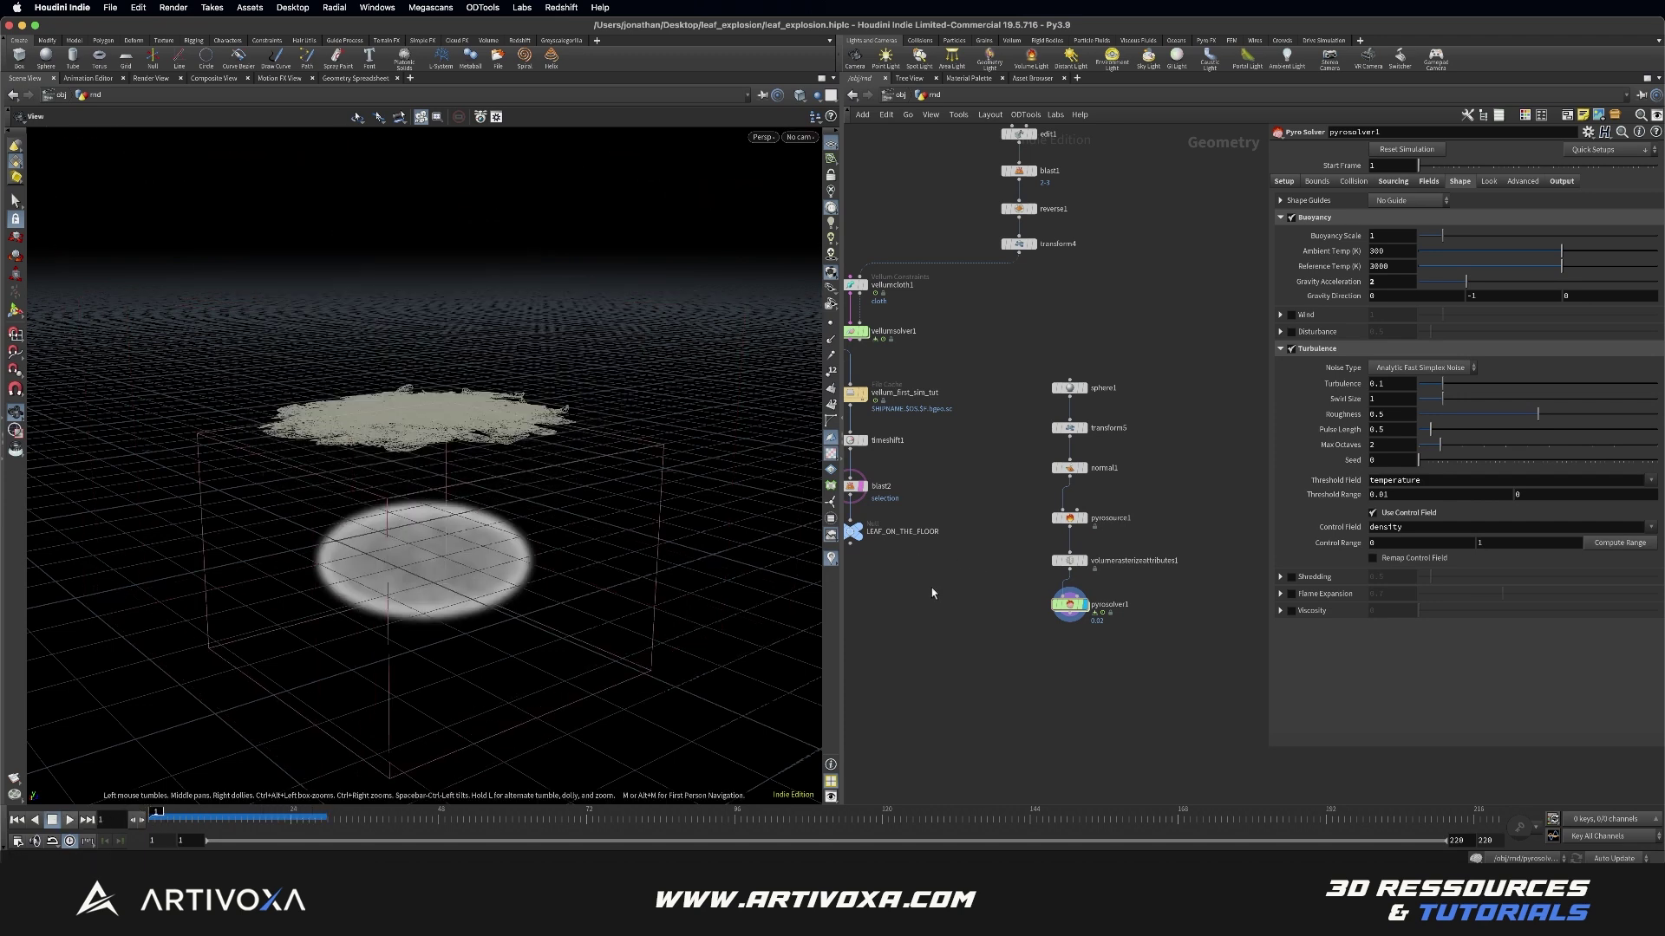
{"action": "middle_click_drag", "start_coordinate": [933, 593], "coordinate": [962, 585]}
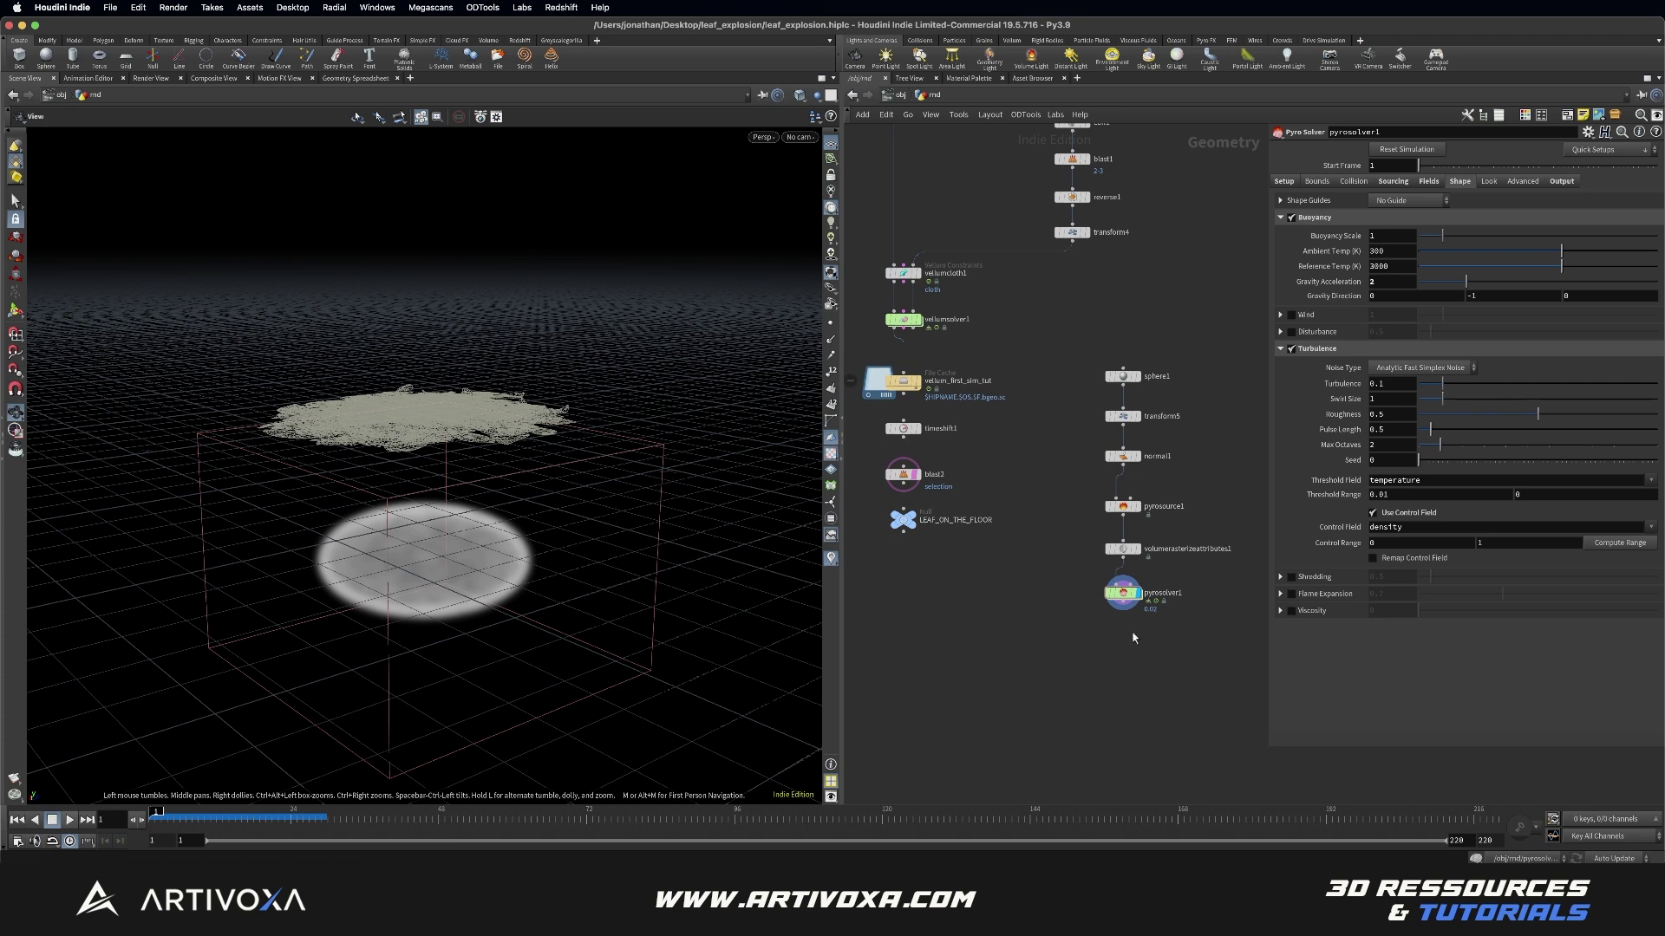
Step: Create a null node below the pyro solver
{"action": "key", "text": "Tab"}
{"action": "type", "text": "nul"}
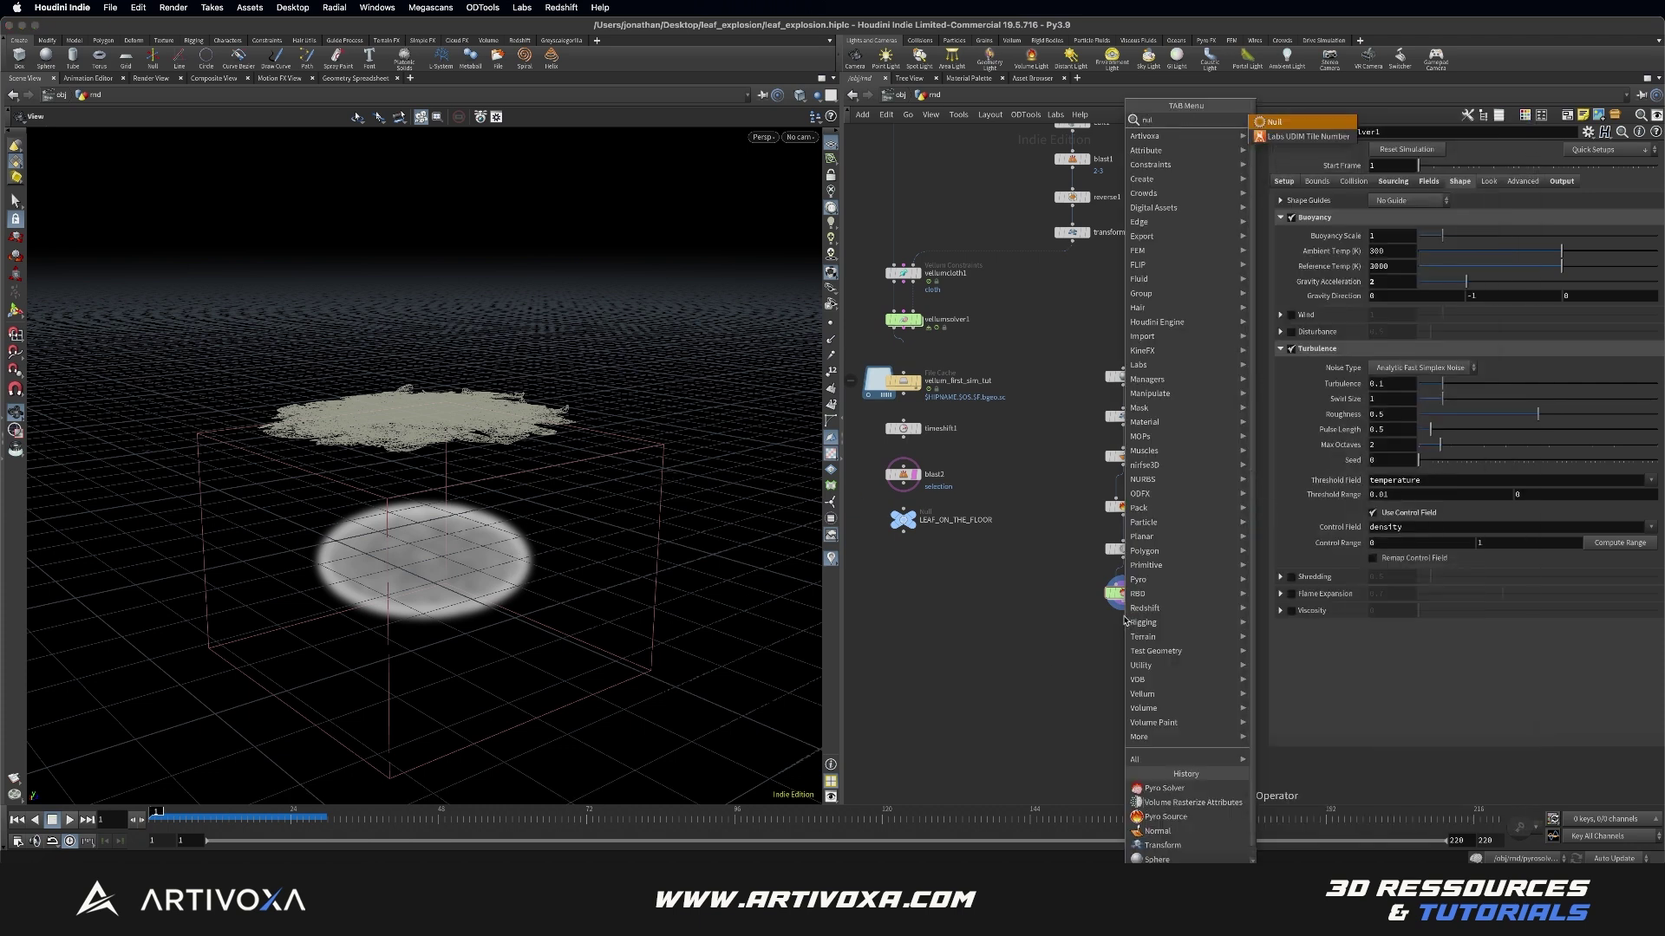
{"action": "key", "text": "Return"}
{"action": "left_click", "coordinate": [1125, 631]}
{"action": "left_click_drag", "start_coordinate": [1122, 673], "coordinate": [1123, 682]}
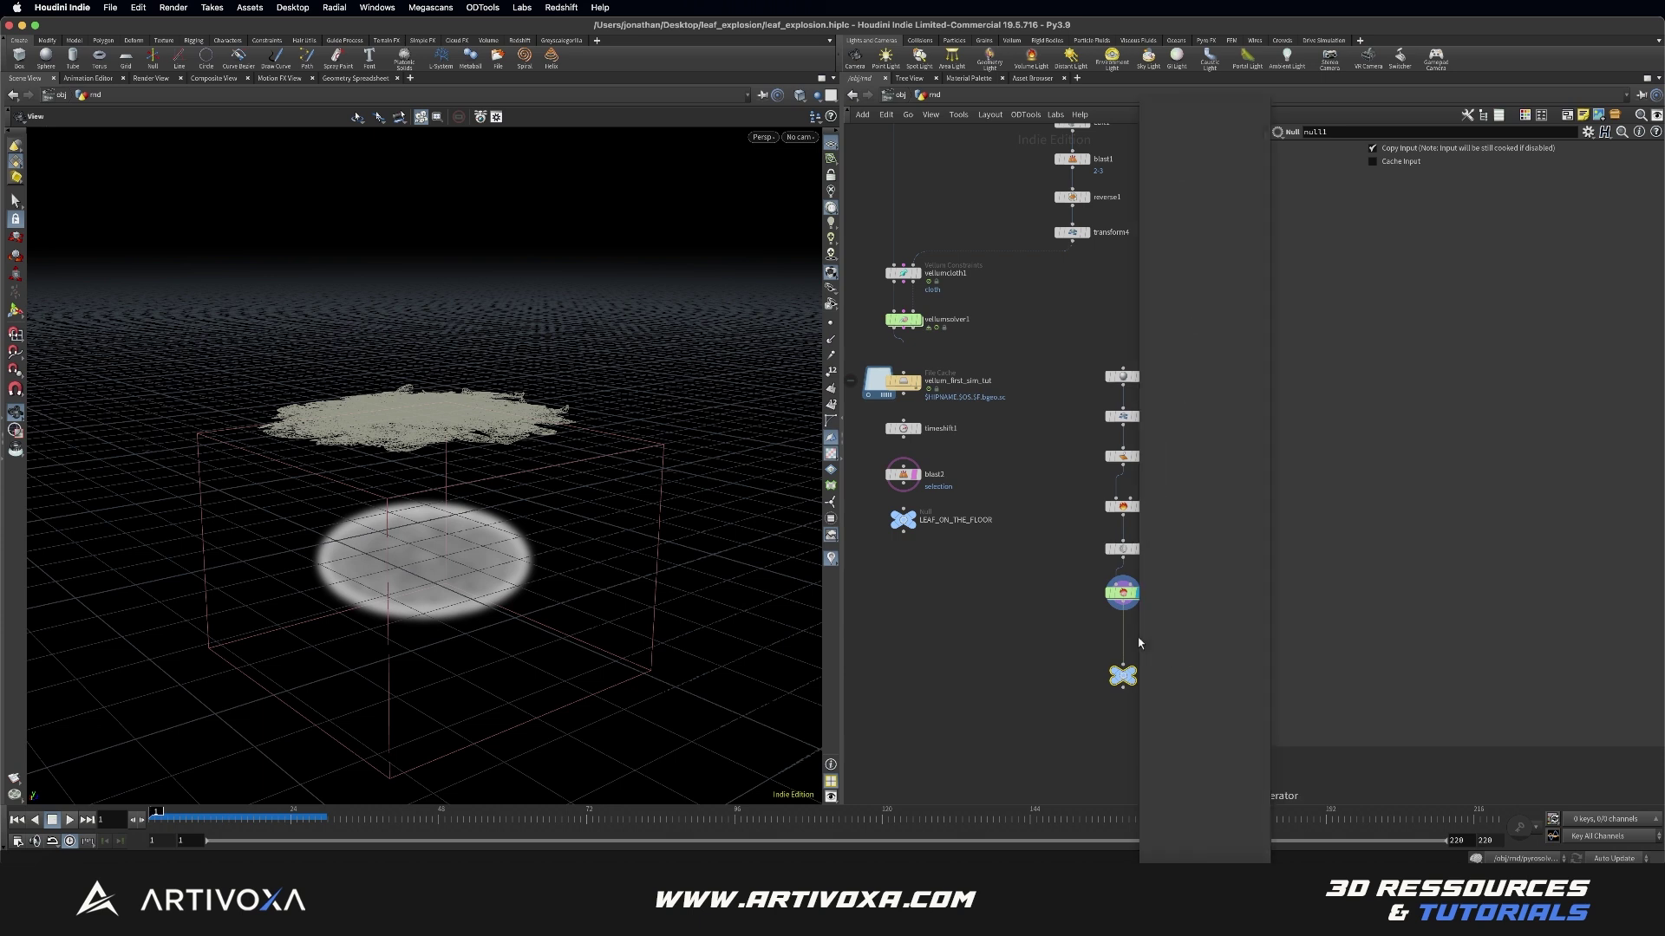
Step: Insert a File Cache named smoke_simulation between the pyro solver and the null
{"action": "key", "text": "Tab"}
{"action": "type", "text": "file ca"}
{"action": "key", "text": "Return"}
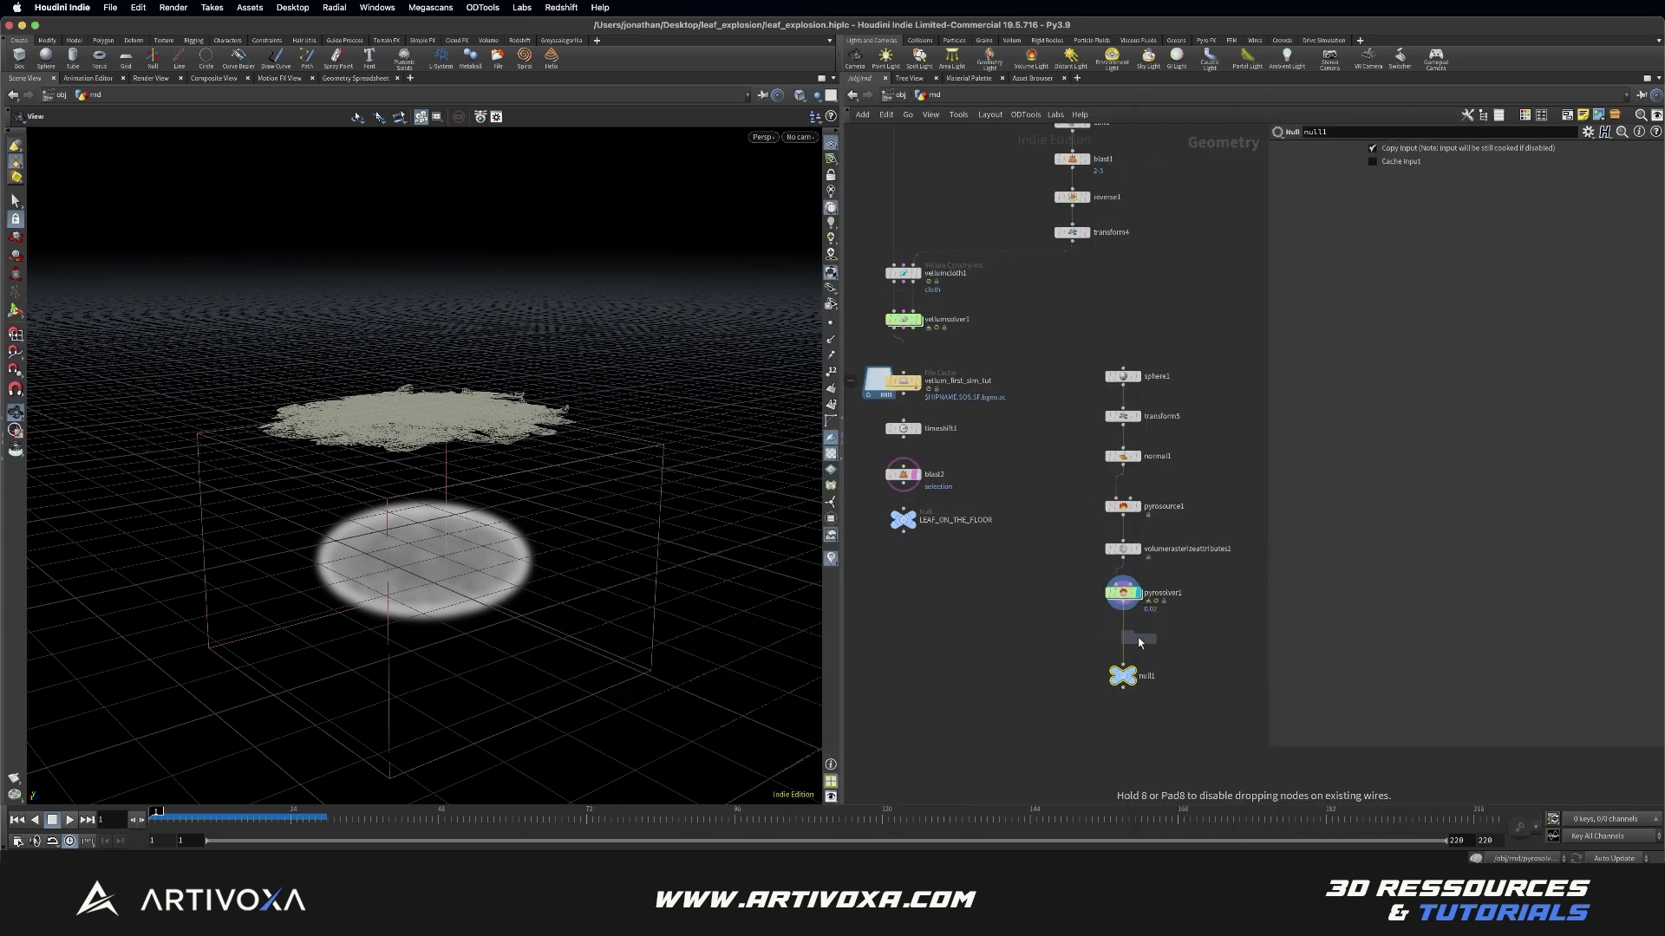
{"action": "left_click", "coordinate": [1143, 642]}
{"action": "double_click", "coordinate": [1153, 633]}
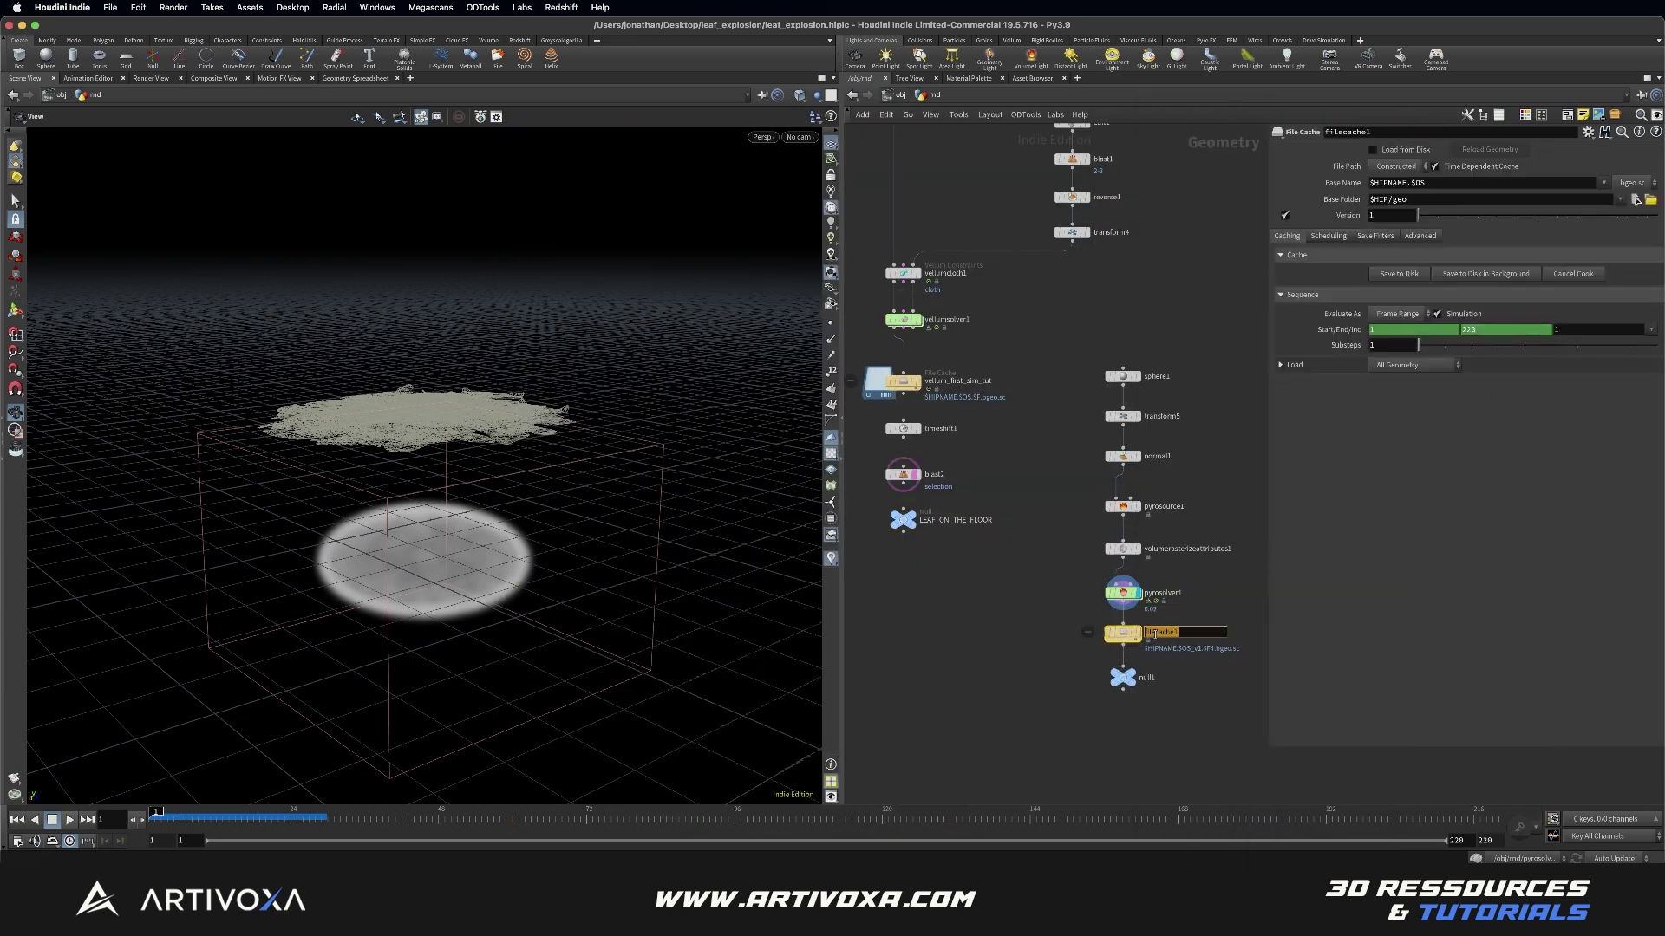
{"action": "type", "text": "smoke_simulation"}
{"action": "key", "text": "Return"}
{"action": "left_click", "coordinate": [1124, 593]}
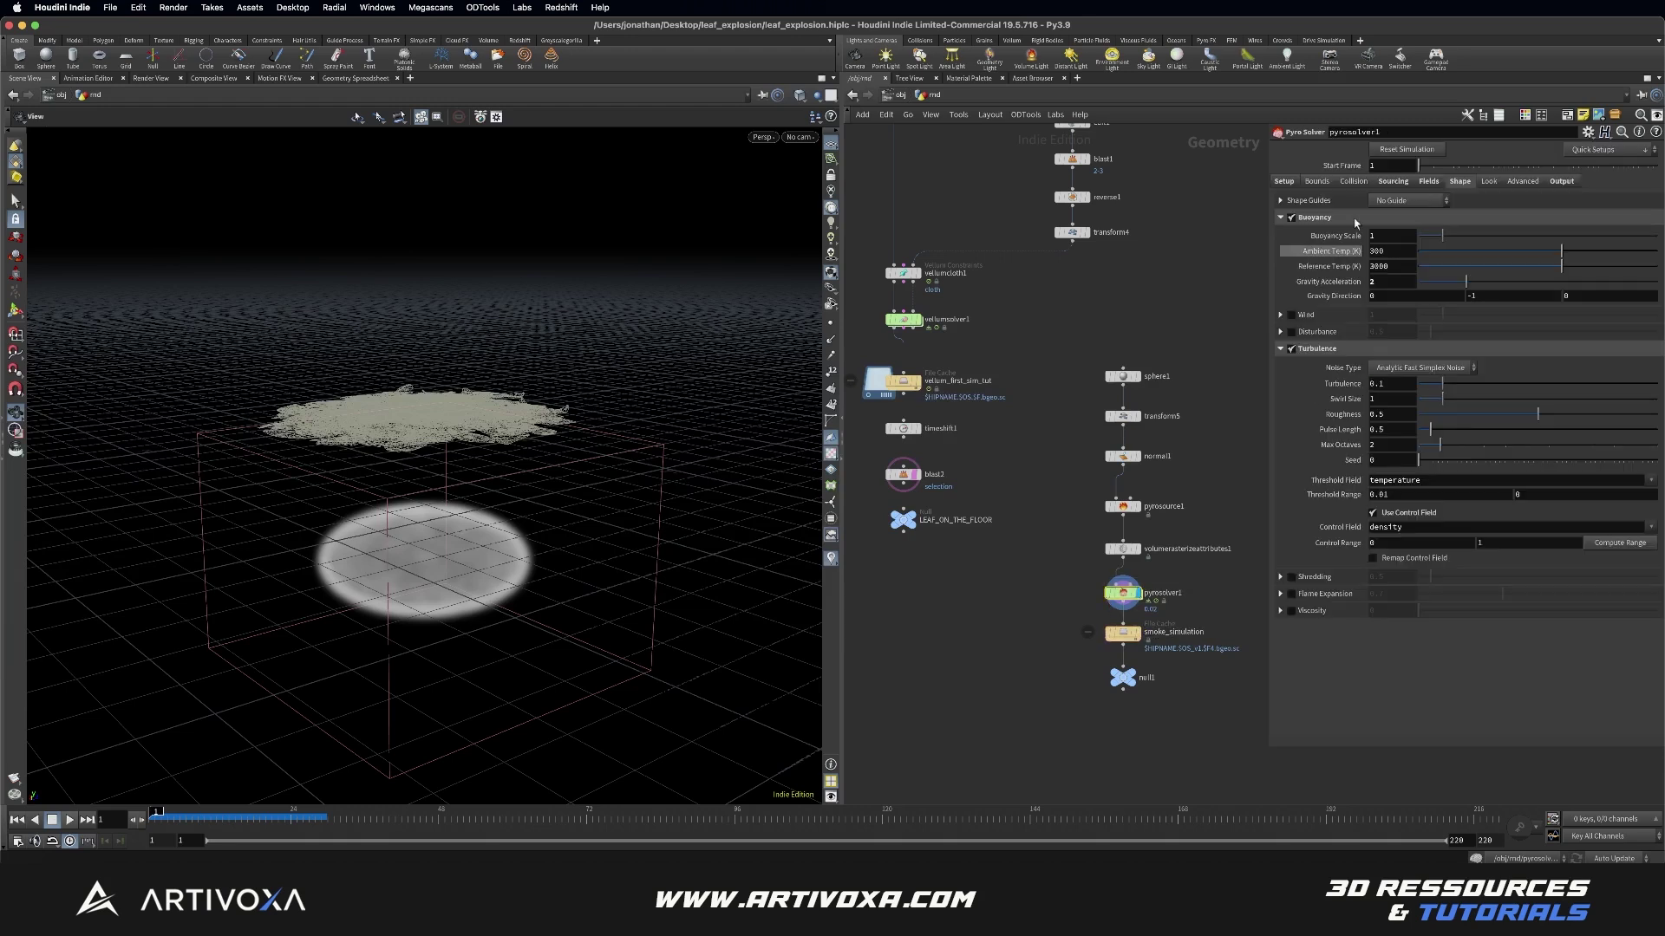
{"action": "left_click", "coordinate": [1291, 185]}
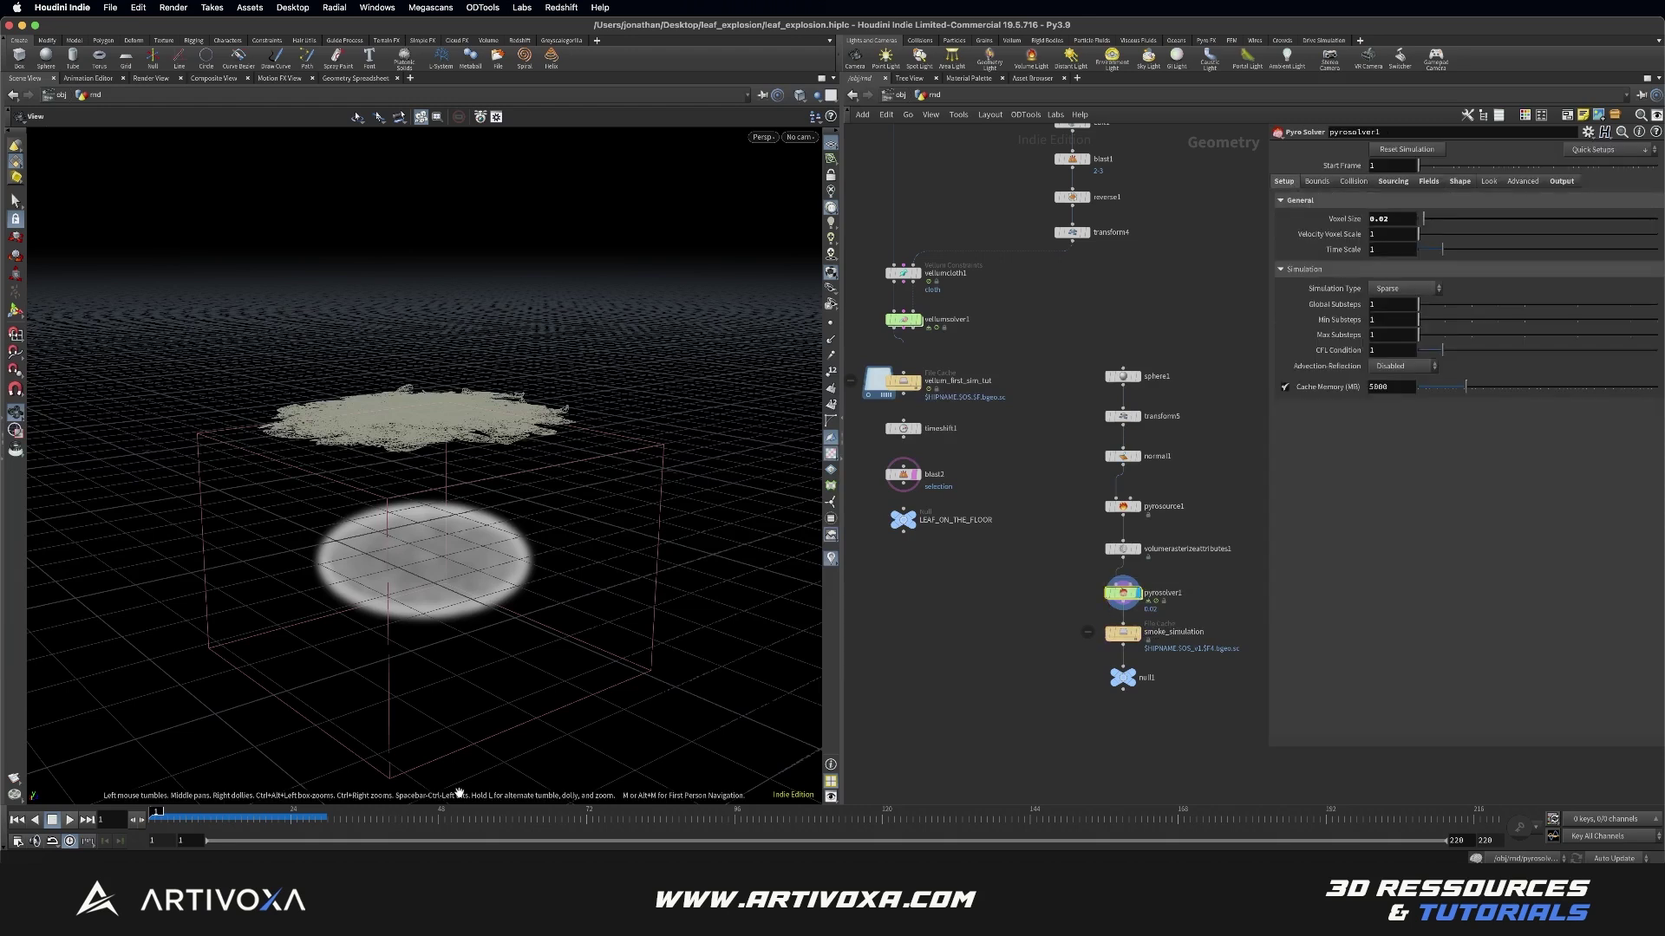
Step: Keyframe the pyro time scale at 1 on frame 24 and 0.25 around frame 35
{"action": "left_click", "coordinate": [222, 812]}
{"action": "left_click_drag", "start_coordinate": [222, 813], "coordinate": [290, 812]}
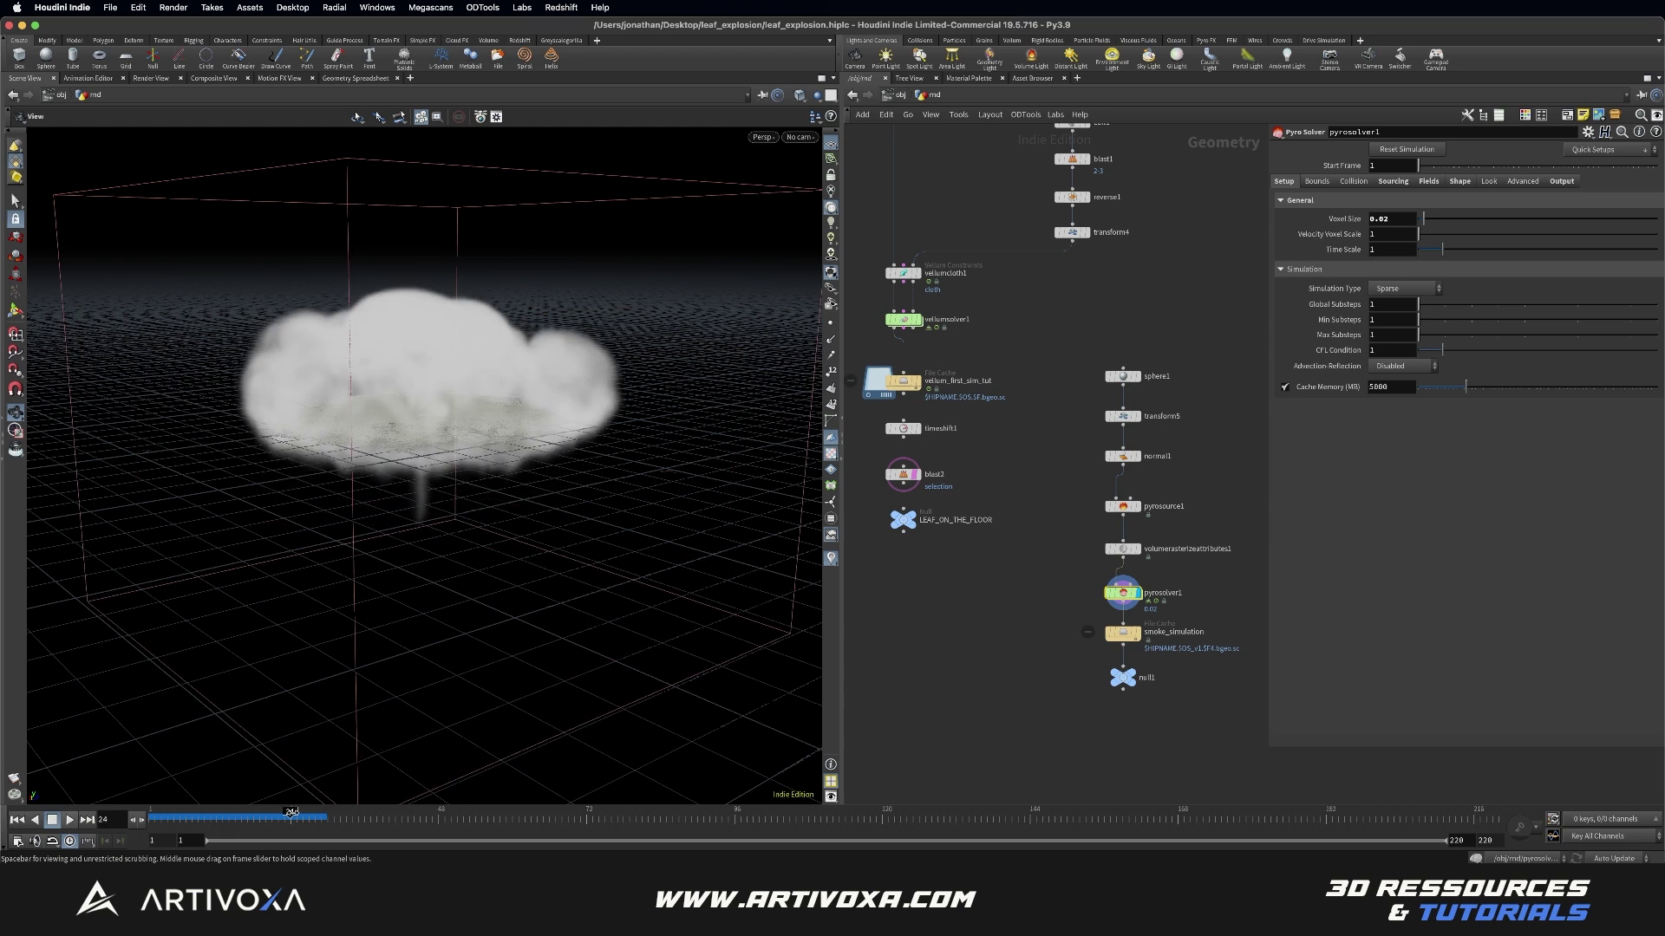
{"action": "left_click", "coordinate": [1391, 248], "text": "alt"}
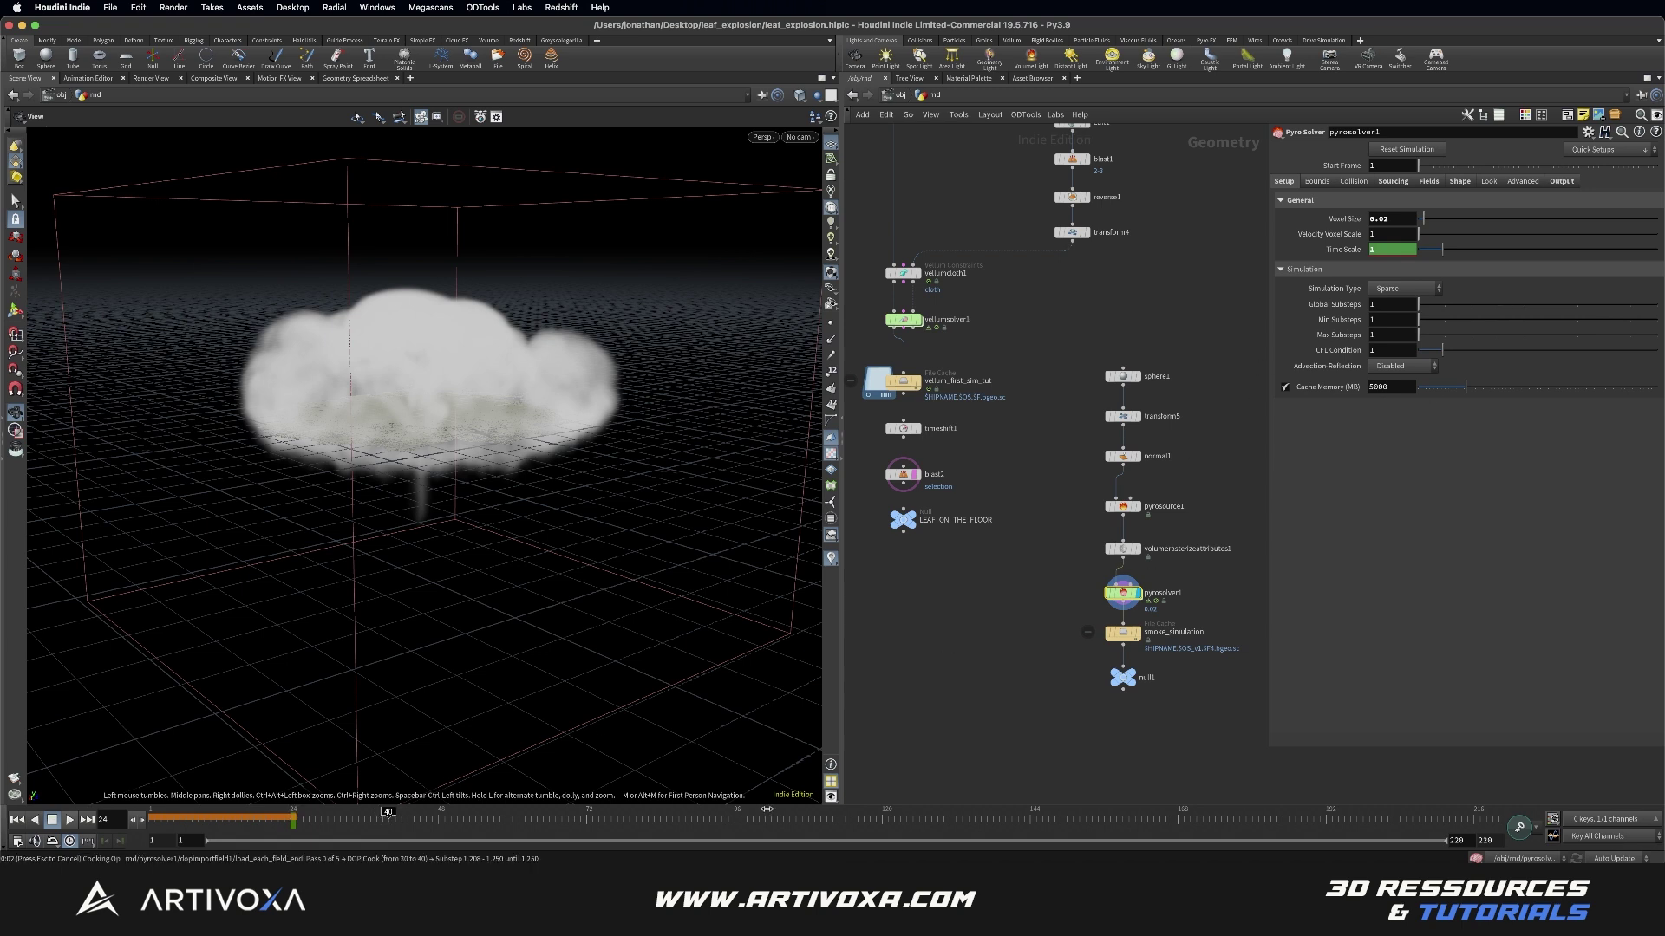
{"action": "left_click", "coordinate": [391, 817]}
{"action": "left_click", "coordinate": [1382, 249]}
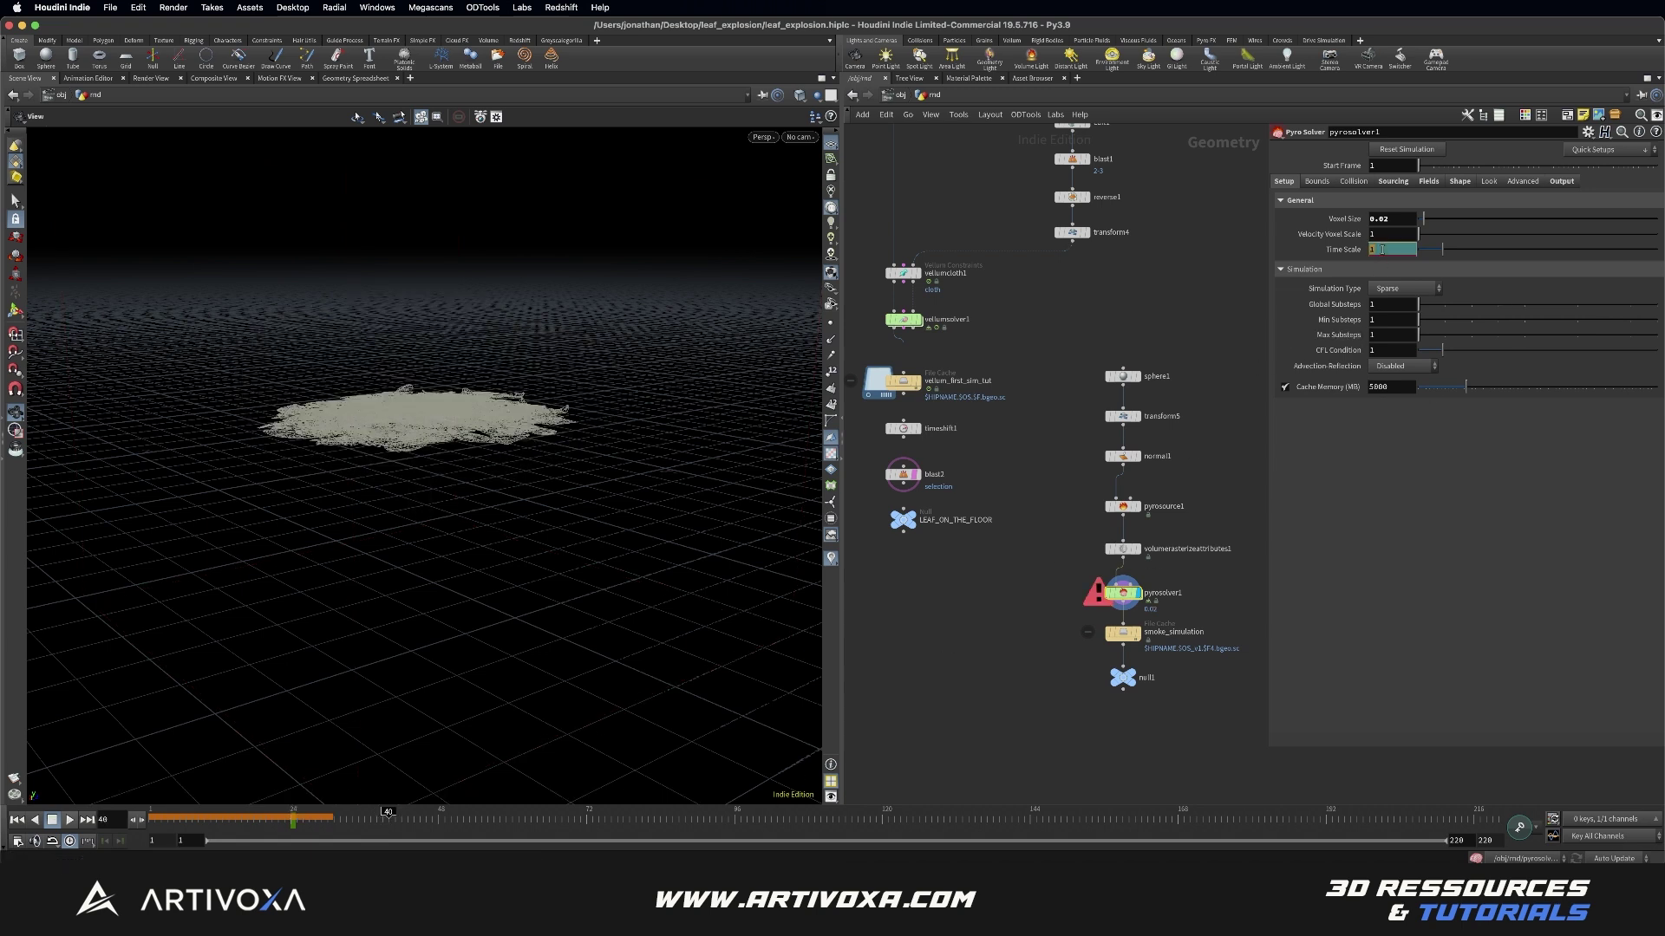
{"action": "key", "text": "Return"}
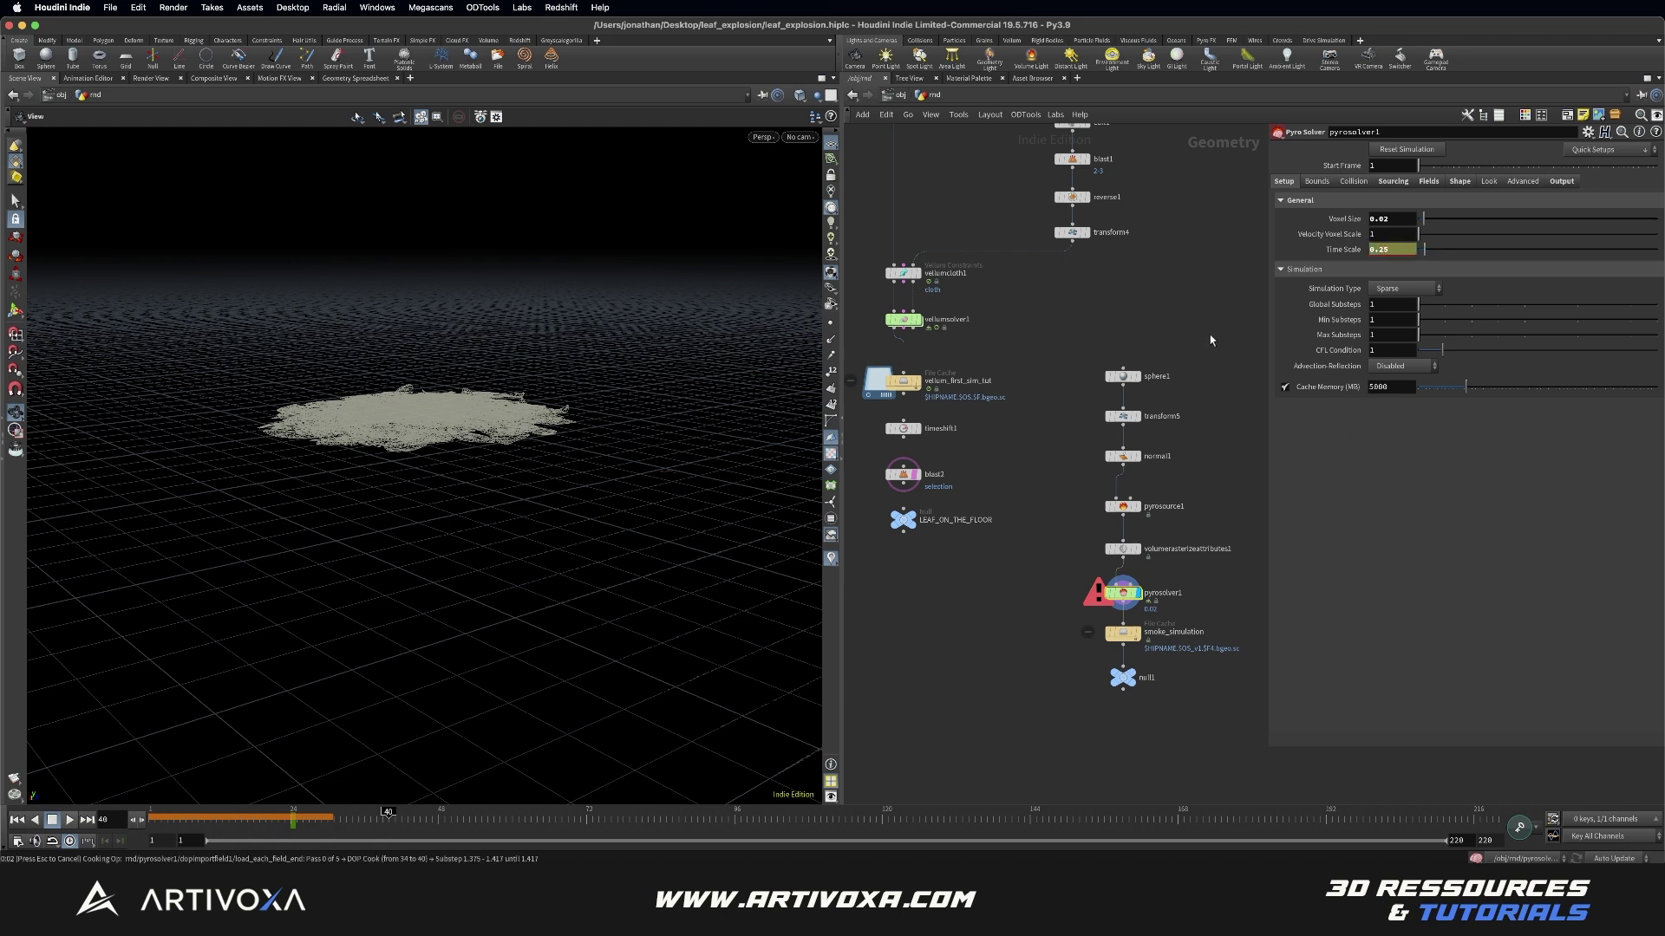
{"action": "left_click", "coordinate": [1348, 253], "text": "alt"}
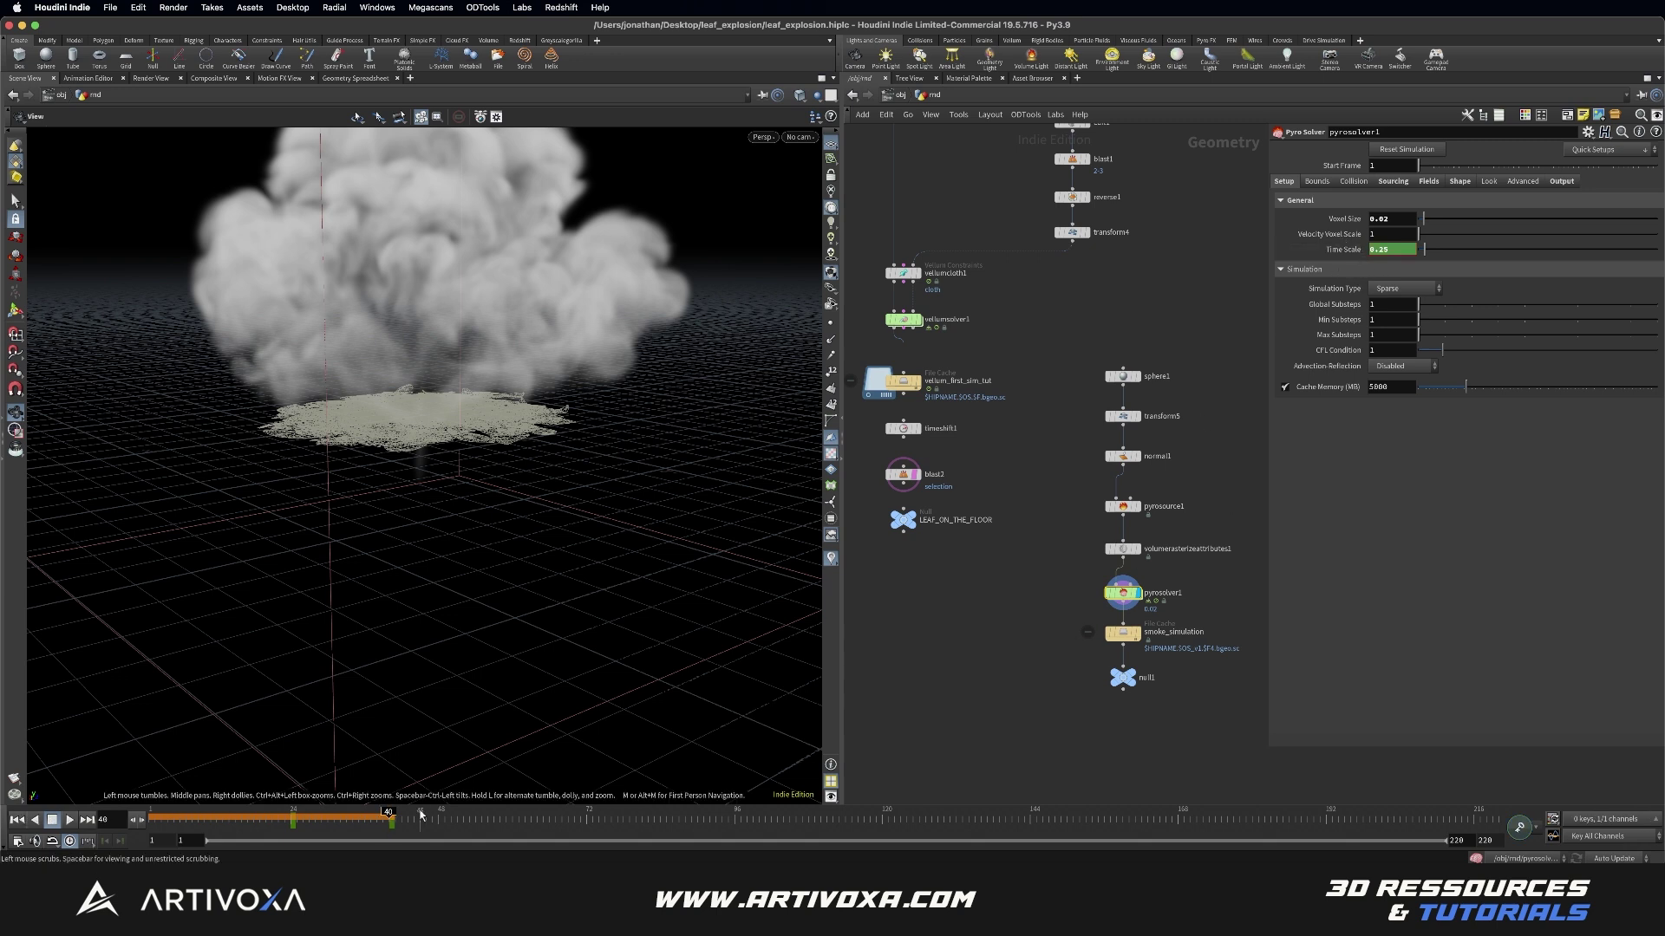
{"action": "left_click_drag", "start_coordinate": [392, 826], "coordinate": [362, 827]}
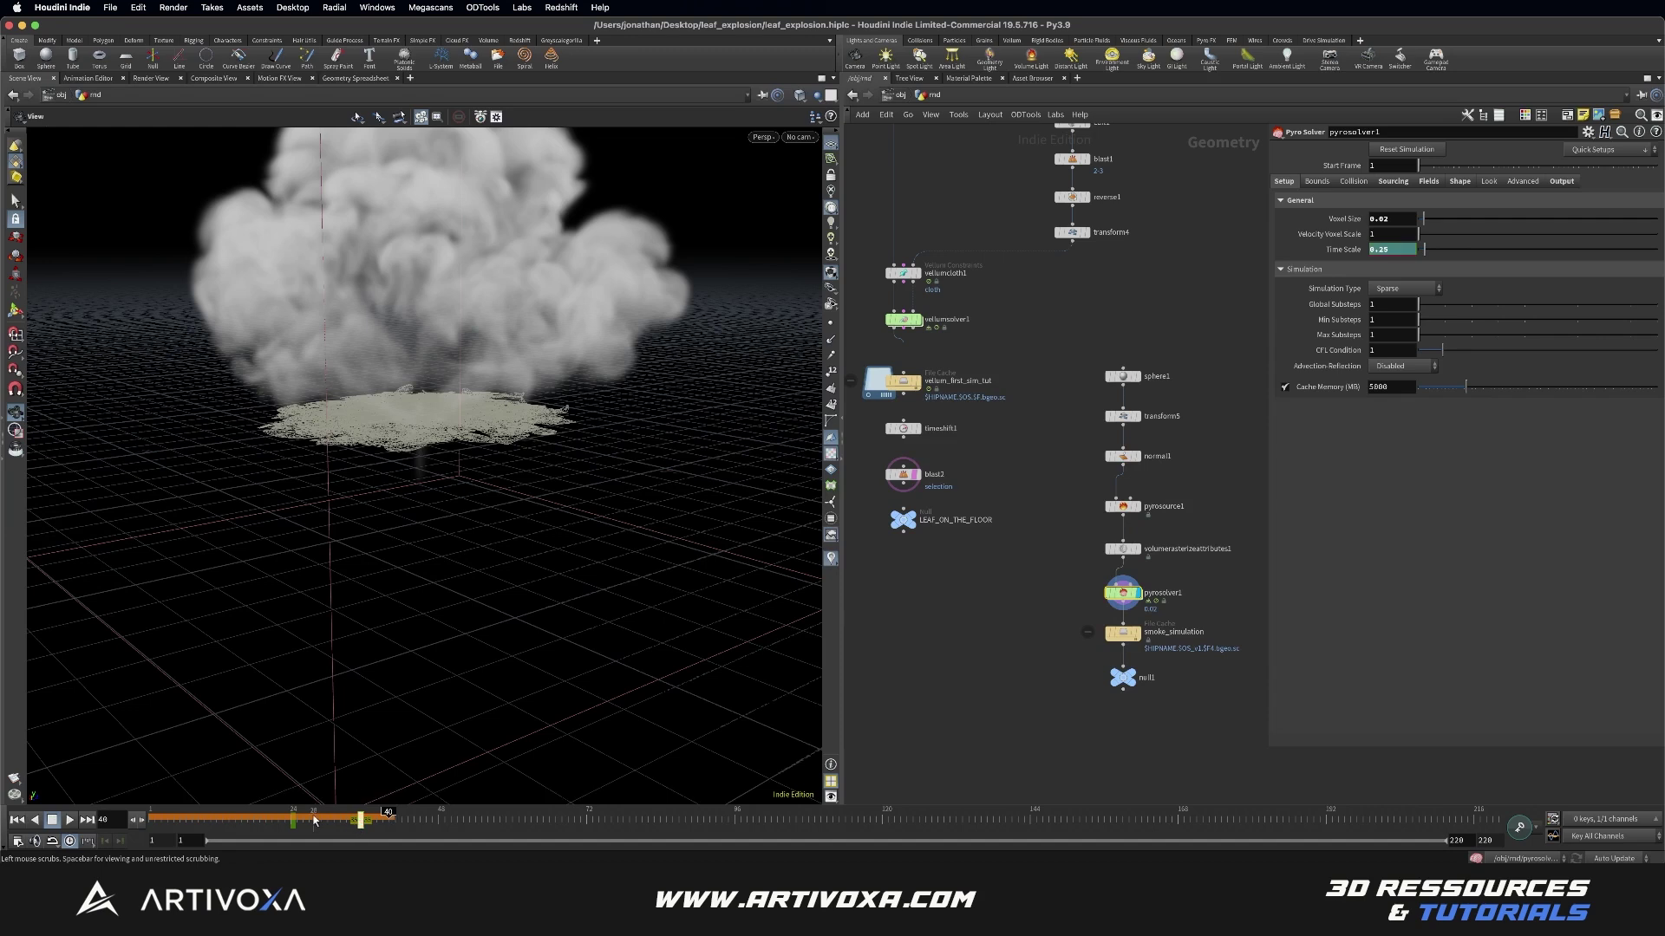
Step: Play the simulation from frame 1 to preview the slowed-down smoke, then rewind
{"action": "left_click", "coordinate": [19, 820]}
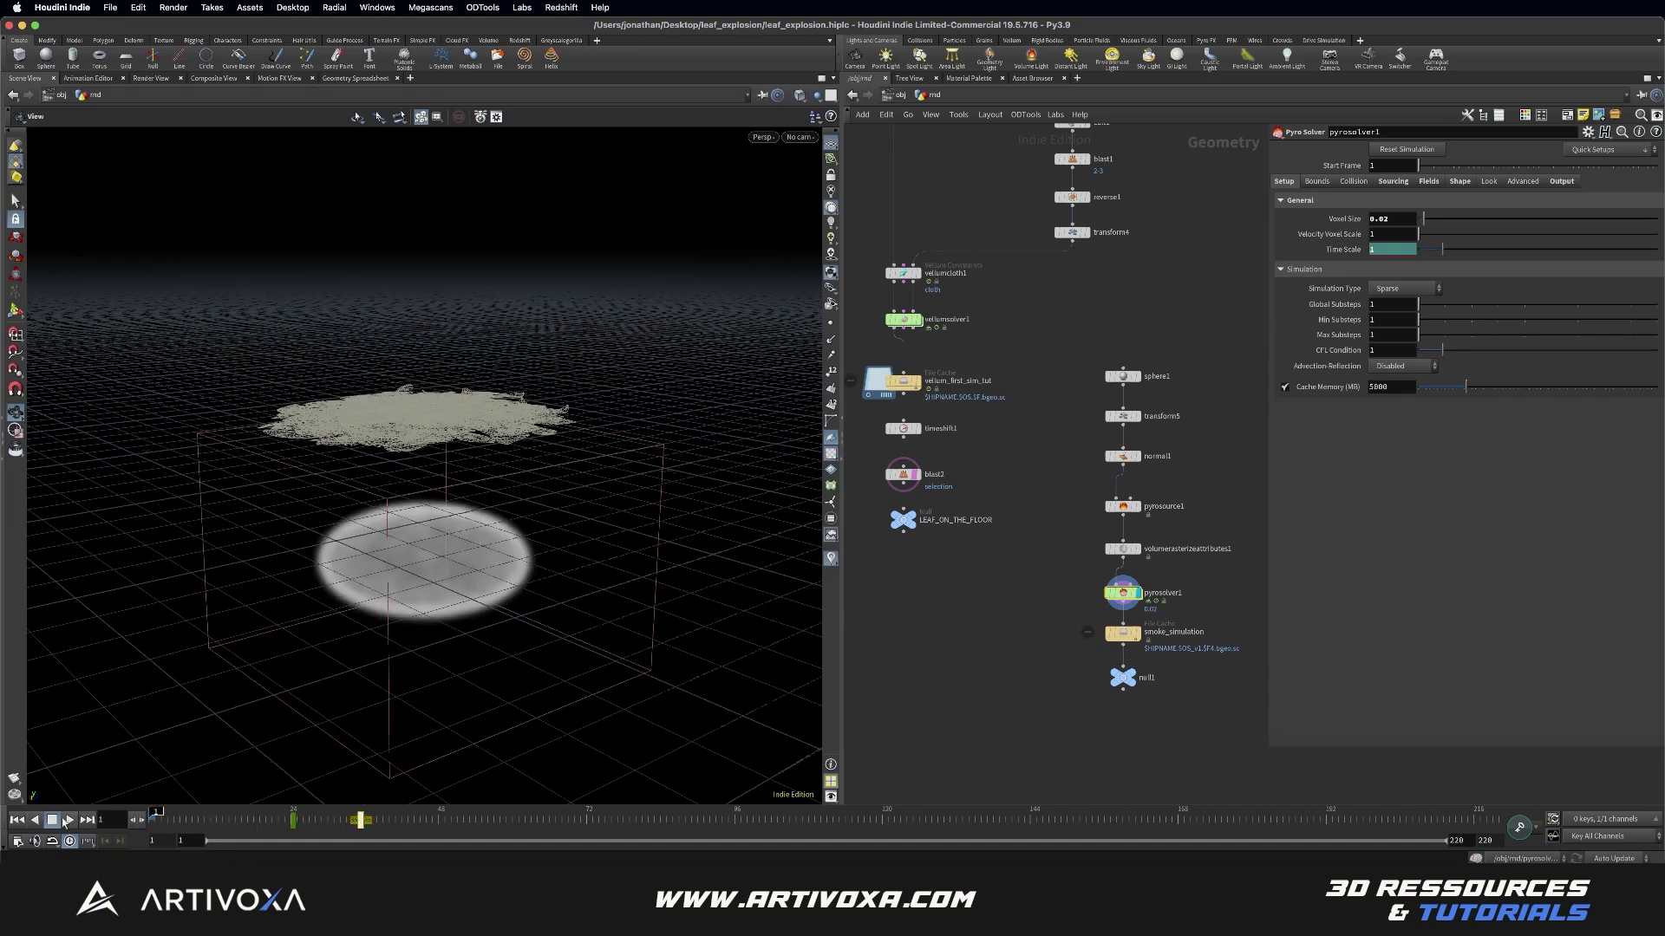
{"action": "left_click", "coordinate": [70, 821]}
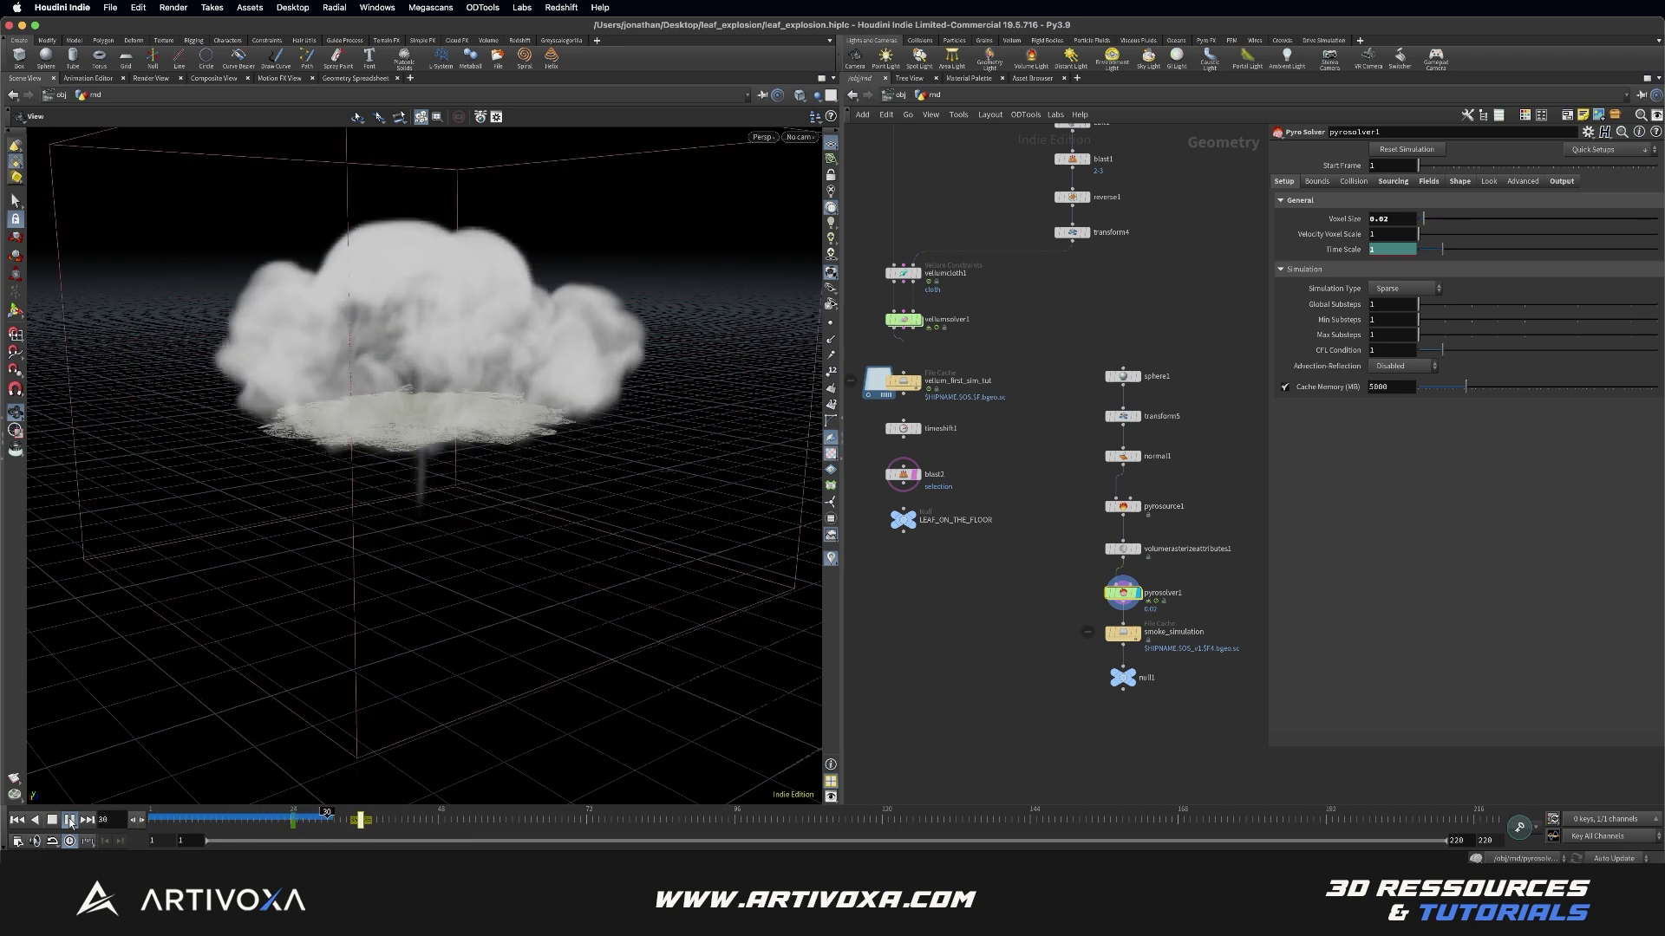
{"action": "left_click", "coordinate": [71, 821]}
{"action": "left_click", "coordinate": [153, 819]}
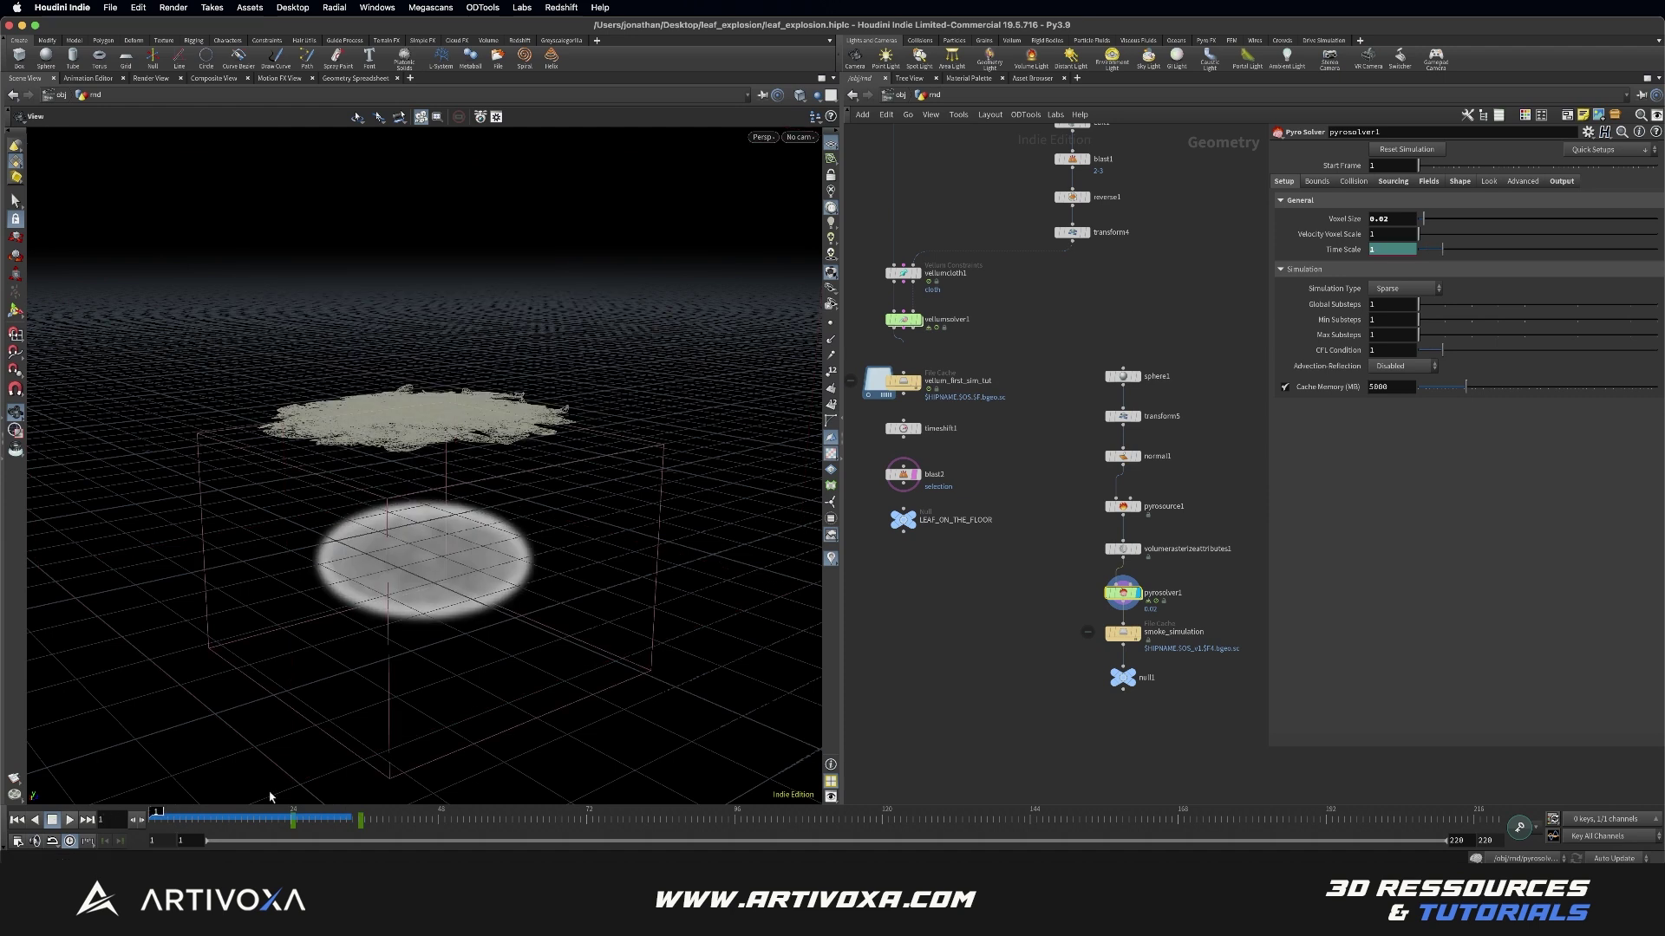
{"action": "middle_click_drag", "start_coordinate": [939, 548], "coordinate": [950, 526]}
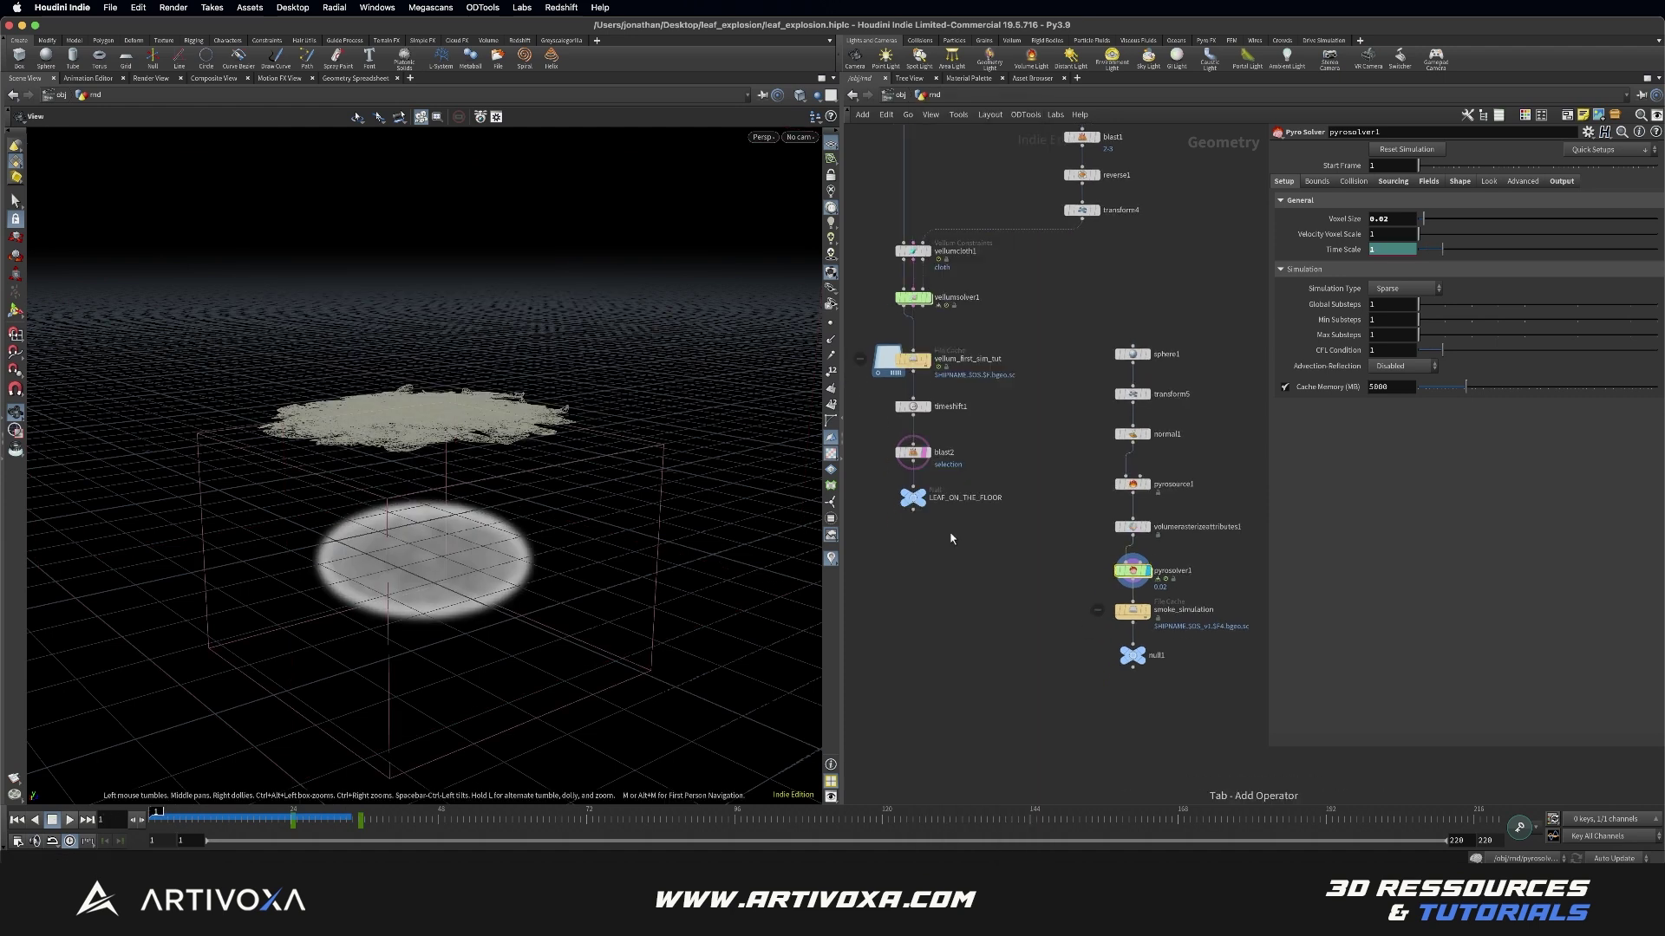
Step: Set the smoke cache folder to cache/$OS/ and rename the node smoke_simulation_tut
{"action": "left_click", "coordinate": [1190, 612]}
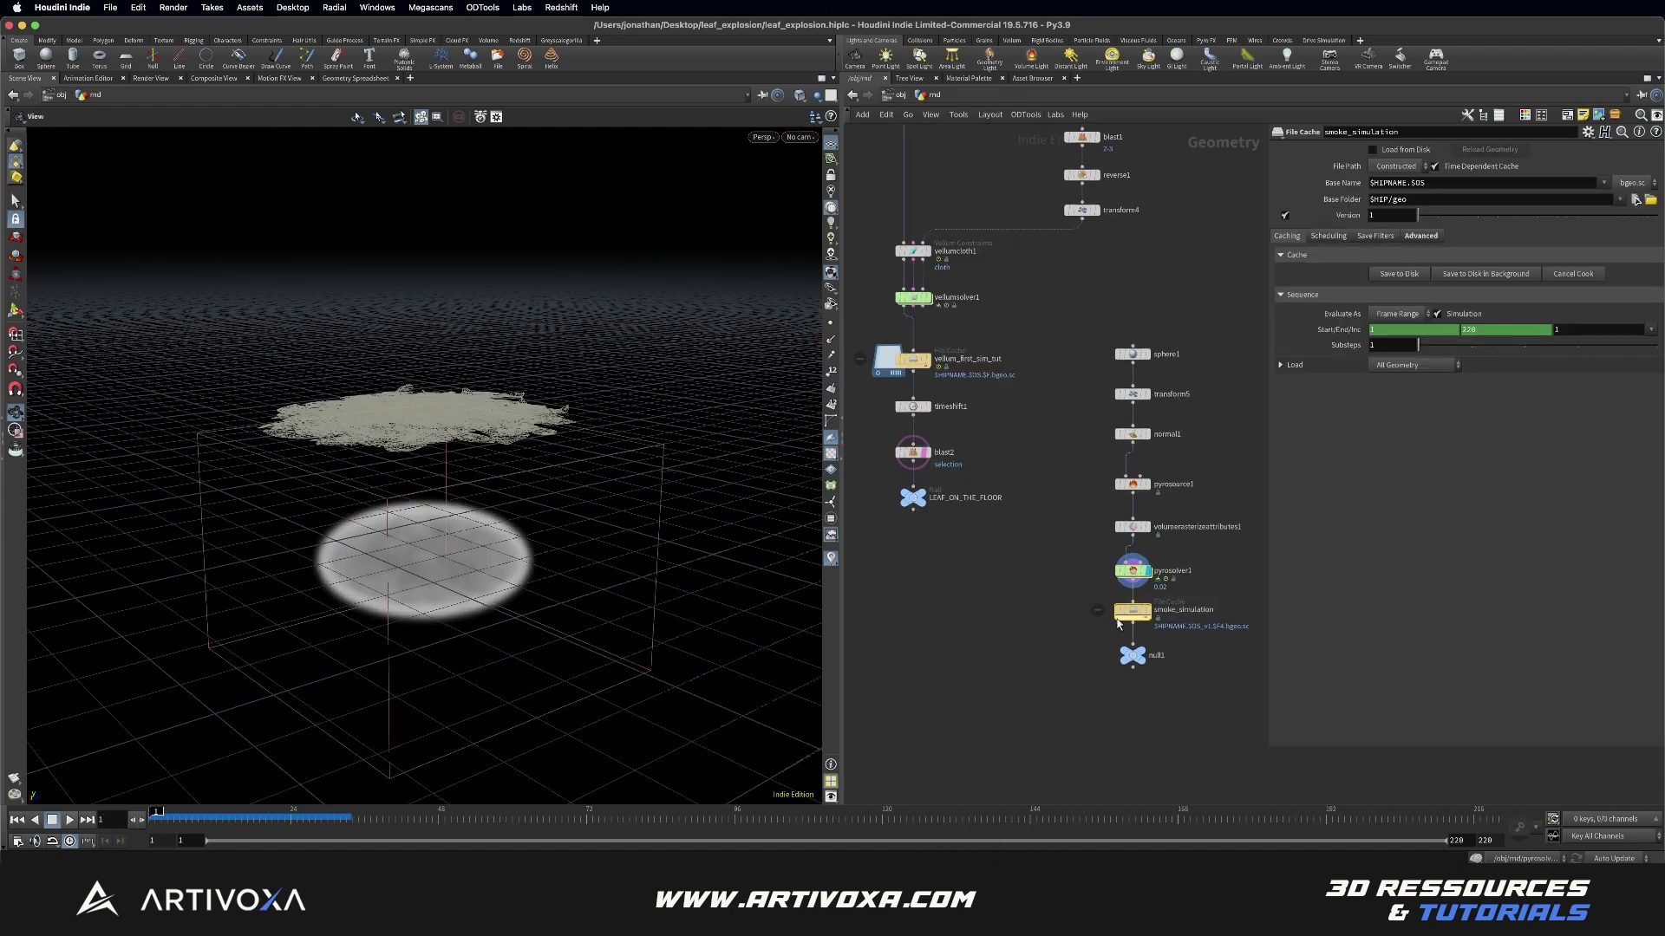
{"action": "left_click", "coordinate": [1385, 167]}
{"action": "left_click", "coordinate": [1396, 183]}
{"action": "double_click", "coordinate": [1406, 183]}
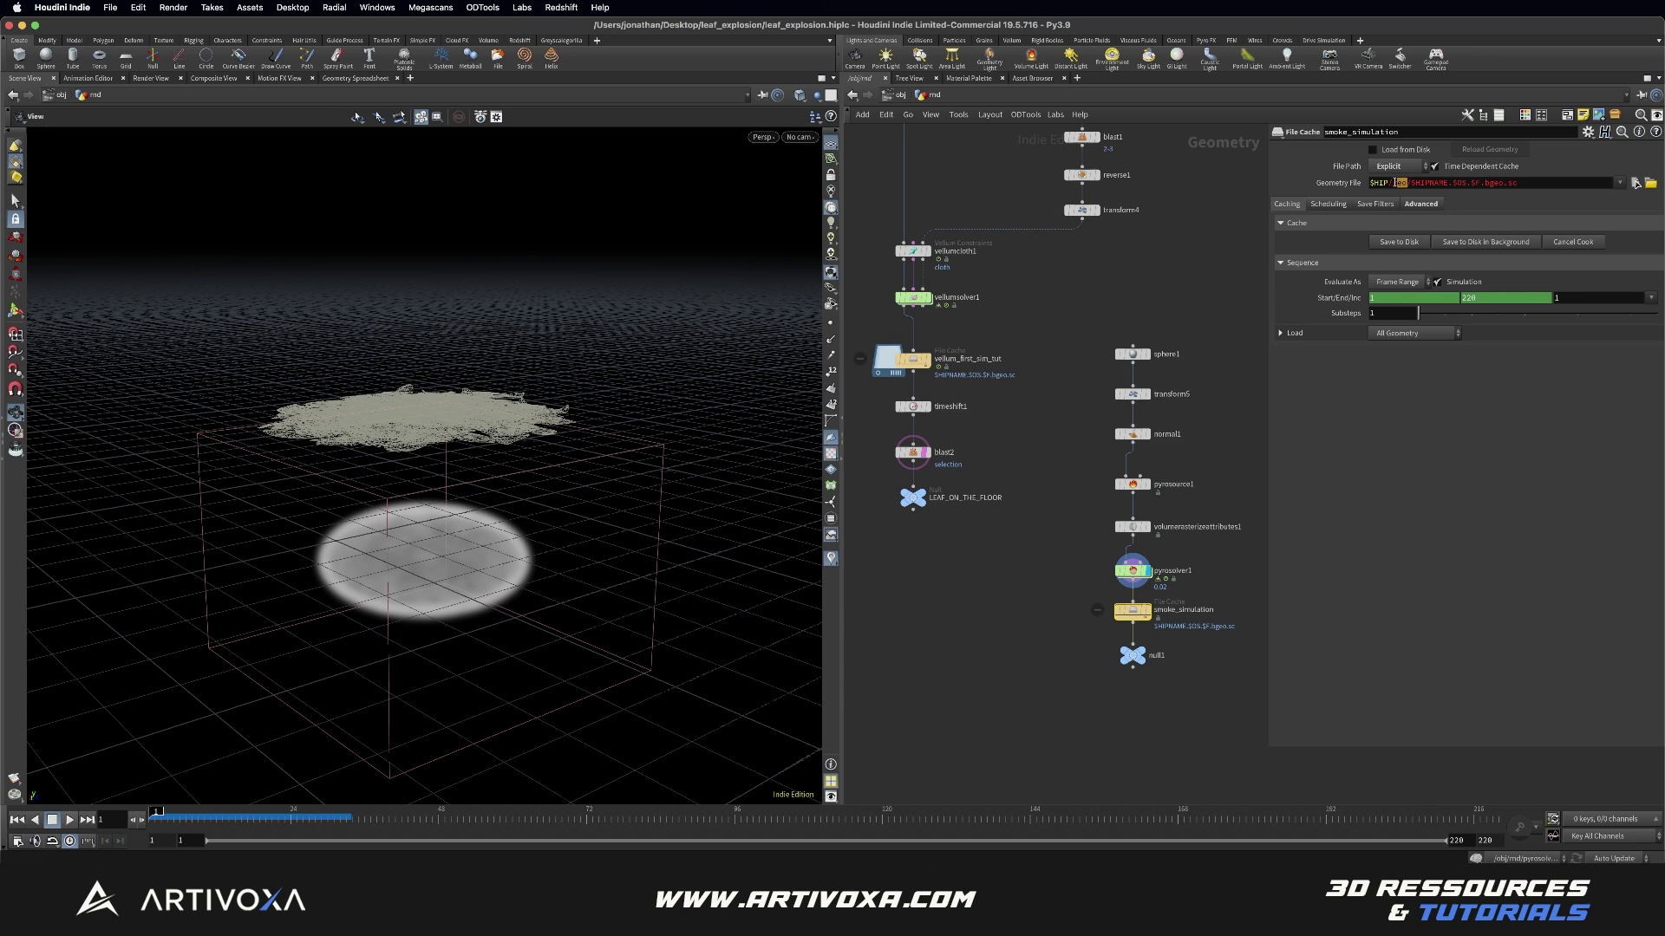
{"action": "type", "text": "ca"}
{"action": "type", "text": "che/$OS/"}
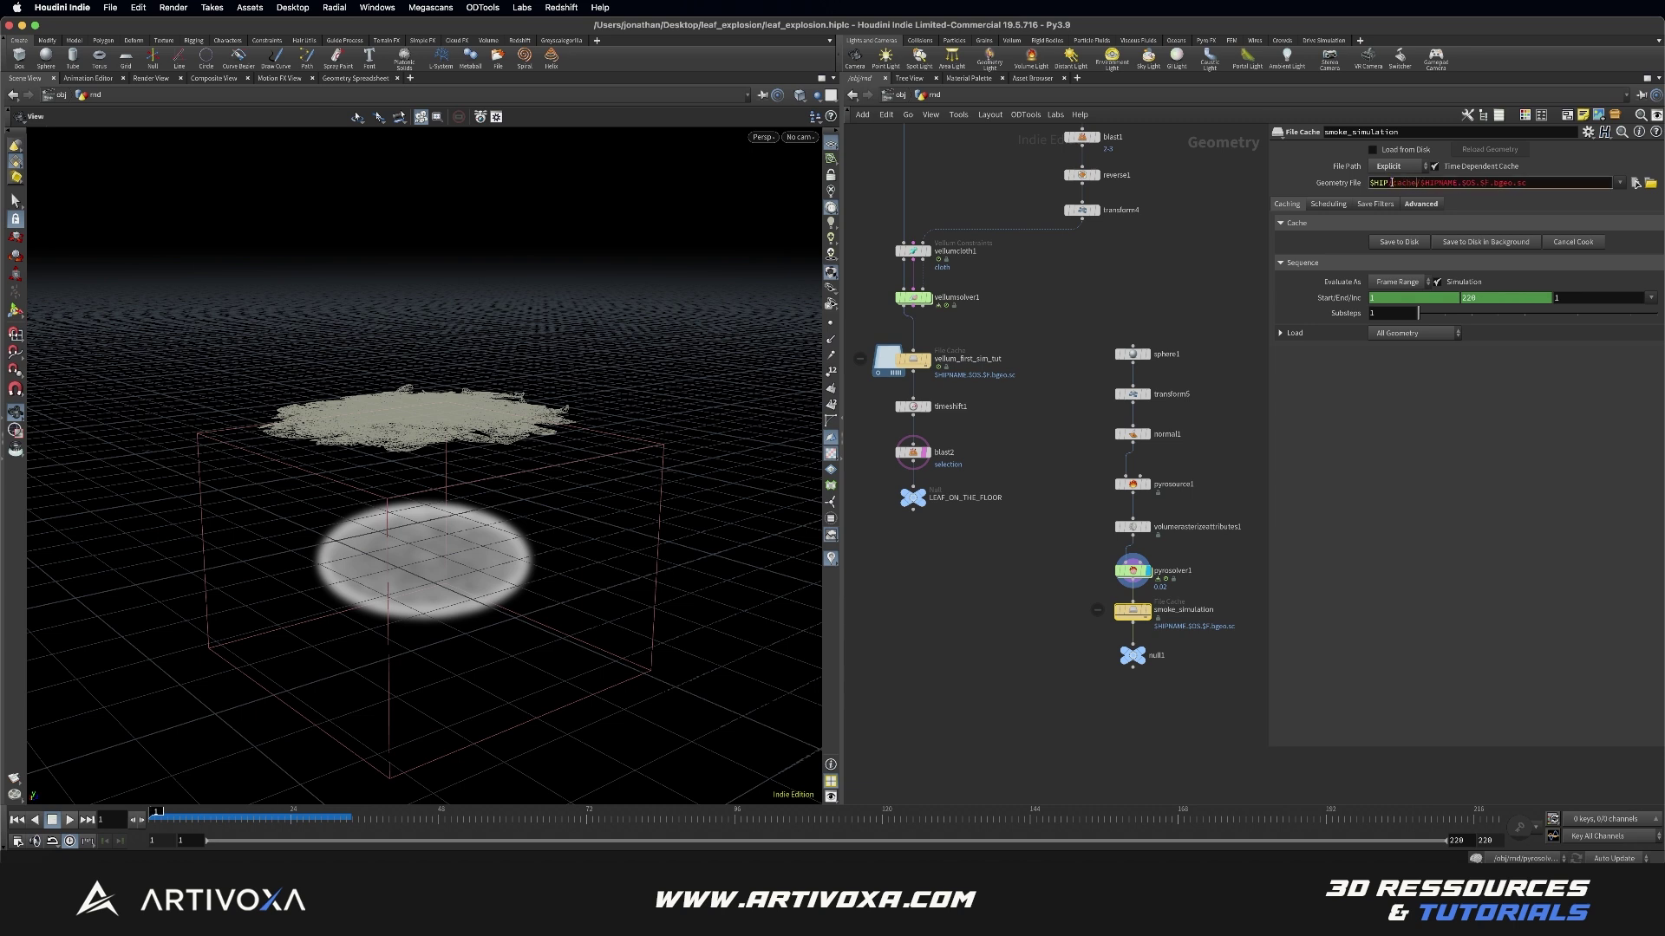
{"action": "key", "text": "Escape"}
{"action": "double_click", "coordinate": [1197, 609]}
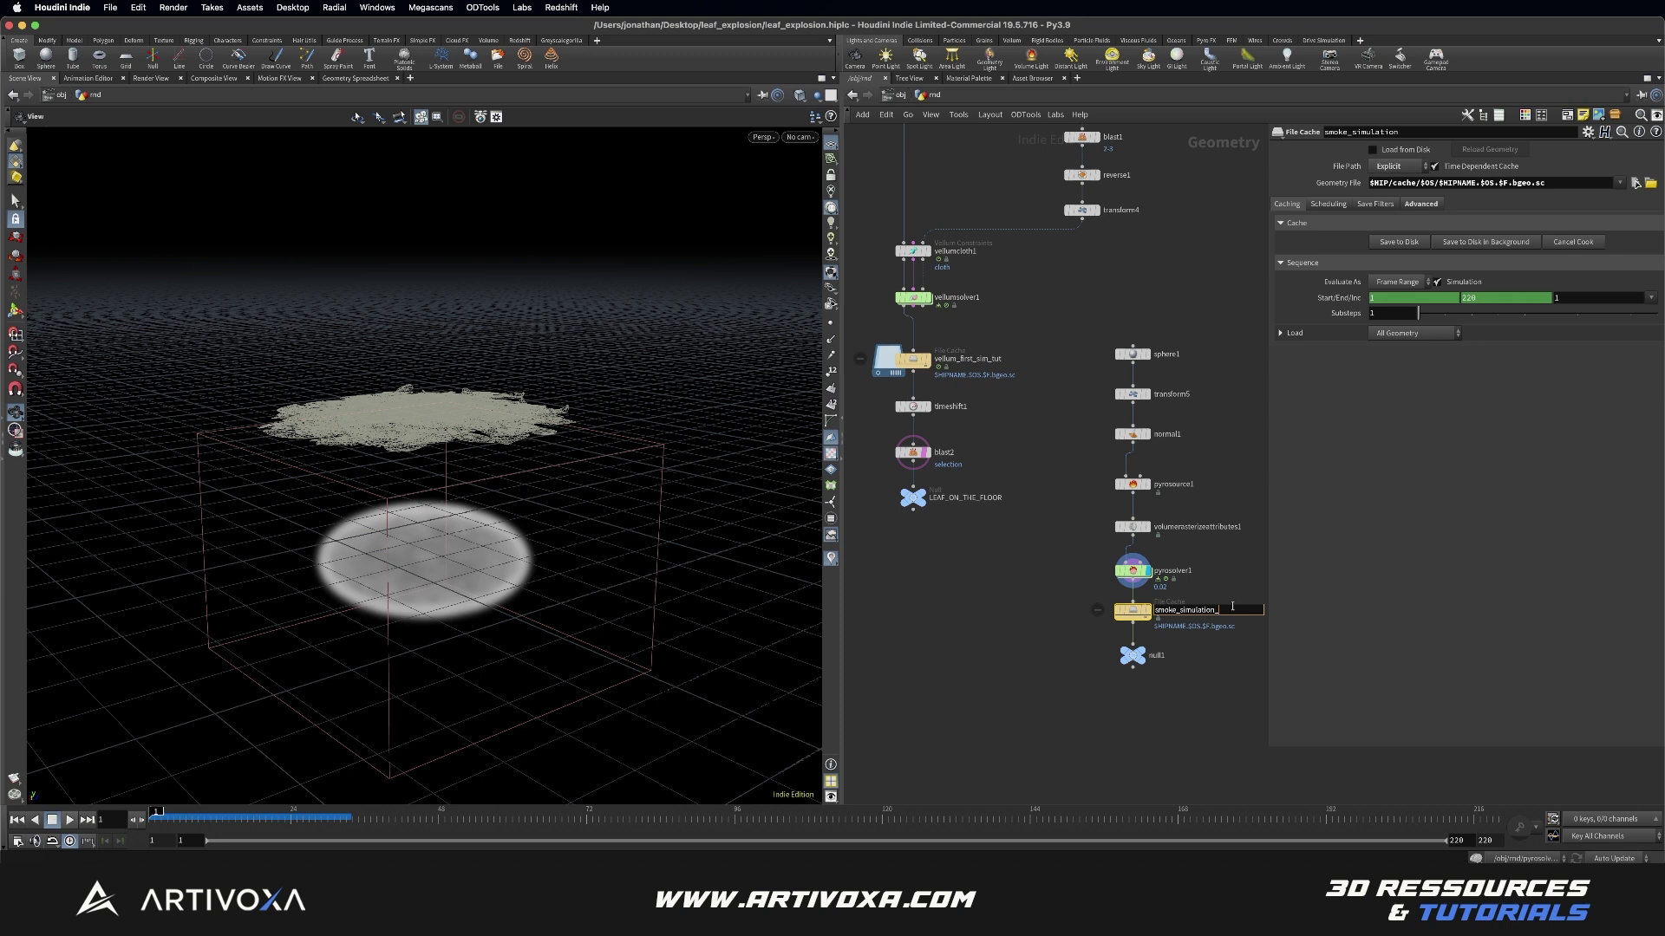
{"action": "key", "text": "Return"}
Step: Remove the End frame expression, set End to 100, and save the smoke cache to disk
{"action": "right_click", "coordinate": [1497, 298]}
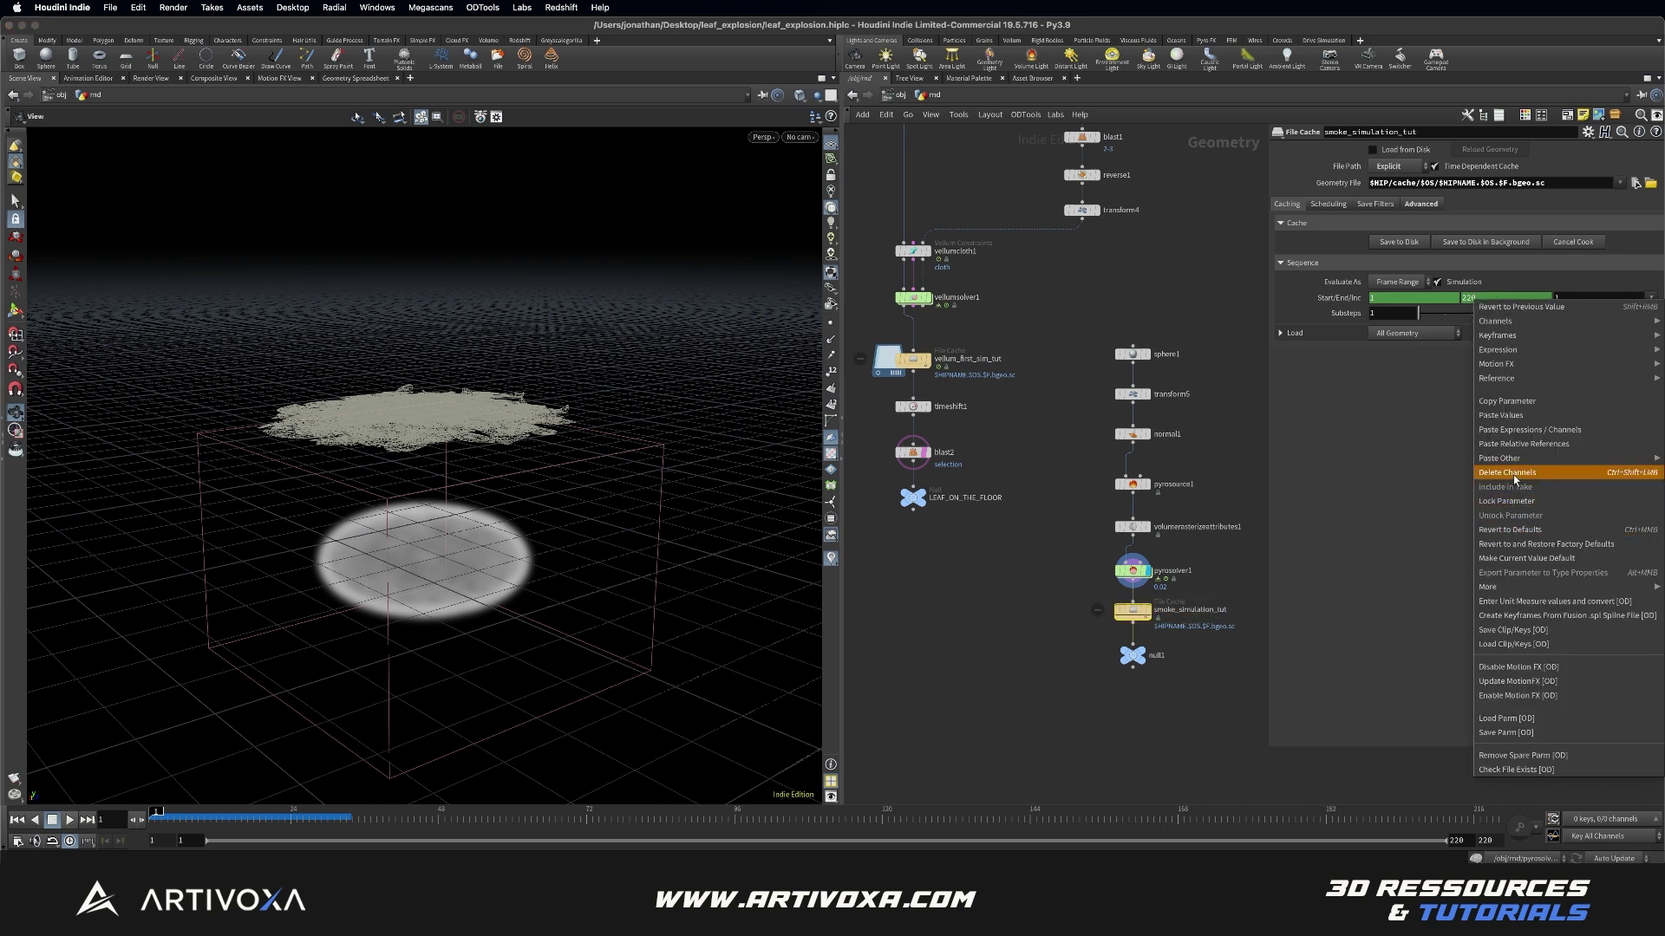
{"action": "left_click", "coordinate": [1514, 480]}
{"action": "left_click", "coordinate": [1488, 297]}
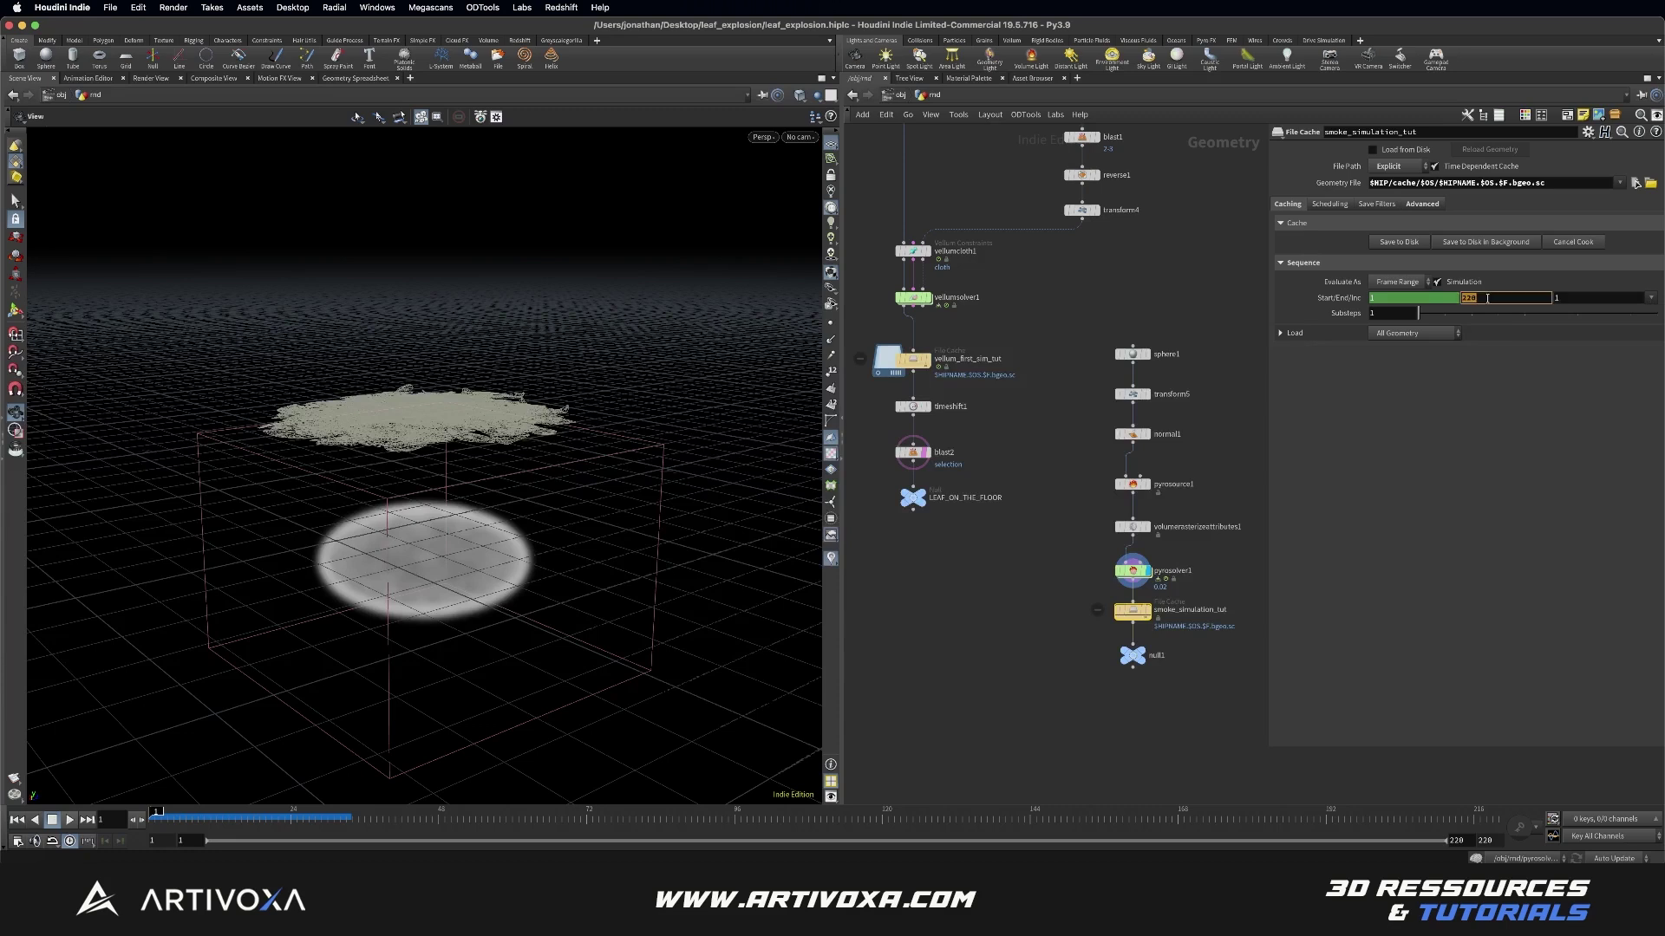
{"action": "type", "text": "100"}
{"action": "key", "text": "Return"}
{"action": "left_click", "coordinate": [1395, 246]}
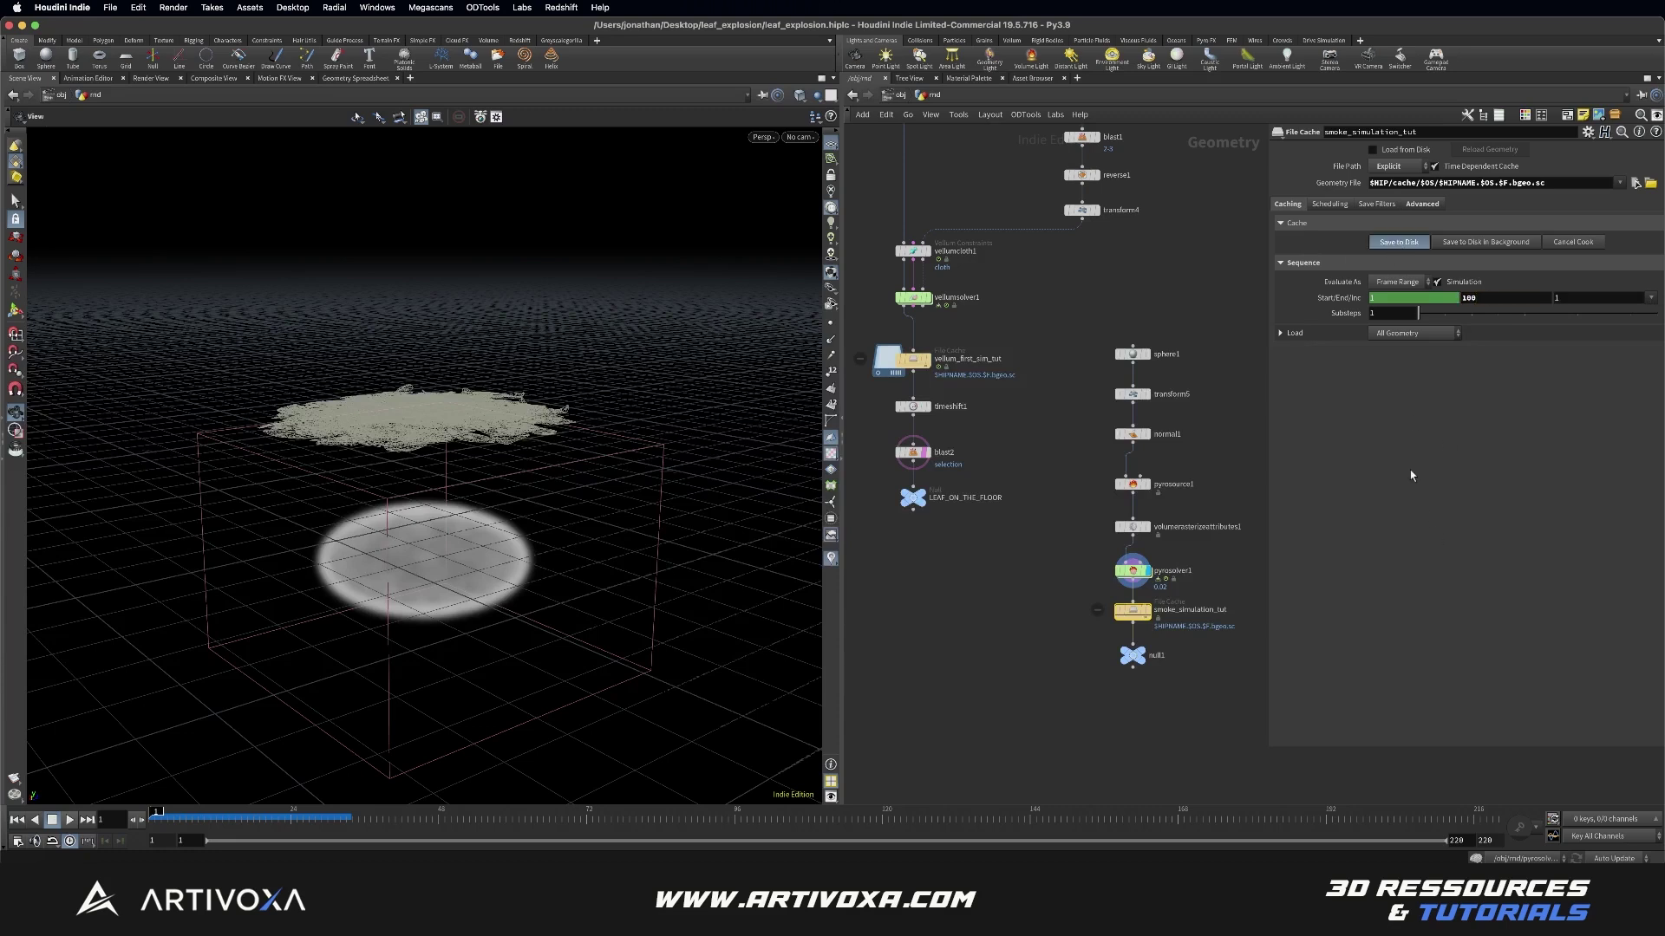
Step: Rename null1 to OUT_SMOKE_SIM
{"action": "double_click", "coordinate": [1146, 657]}
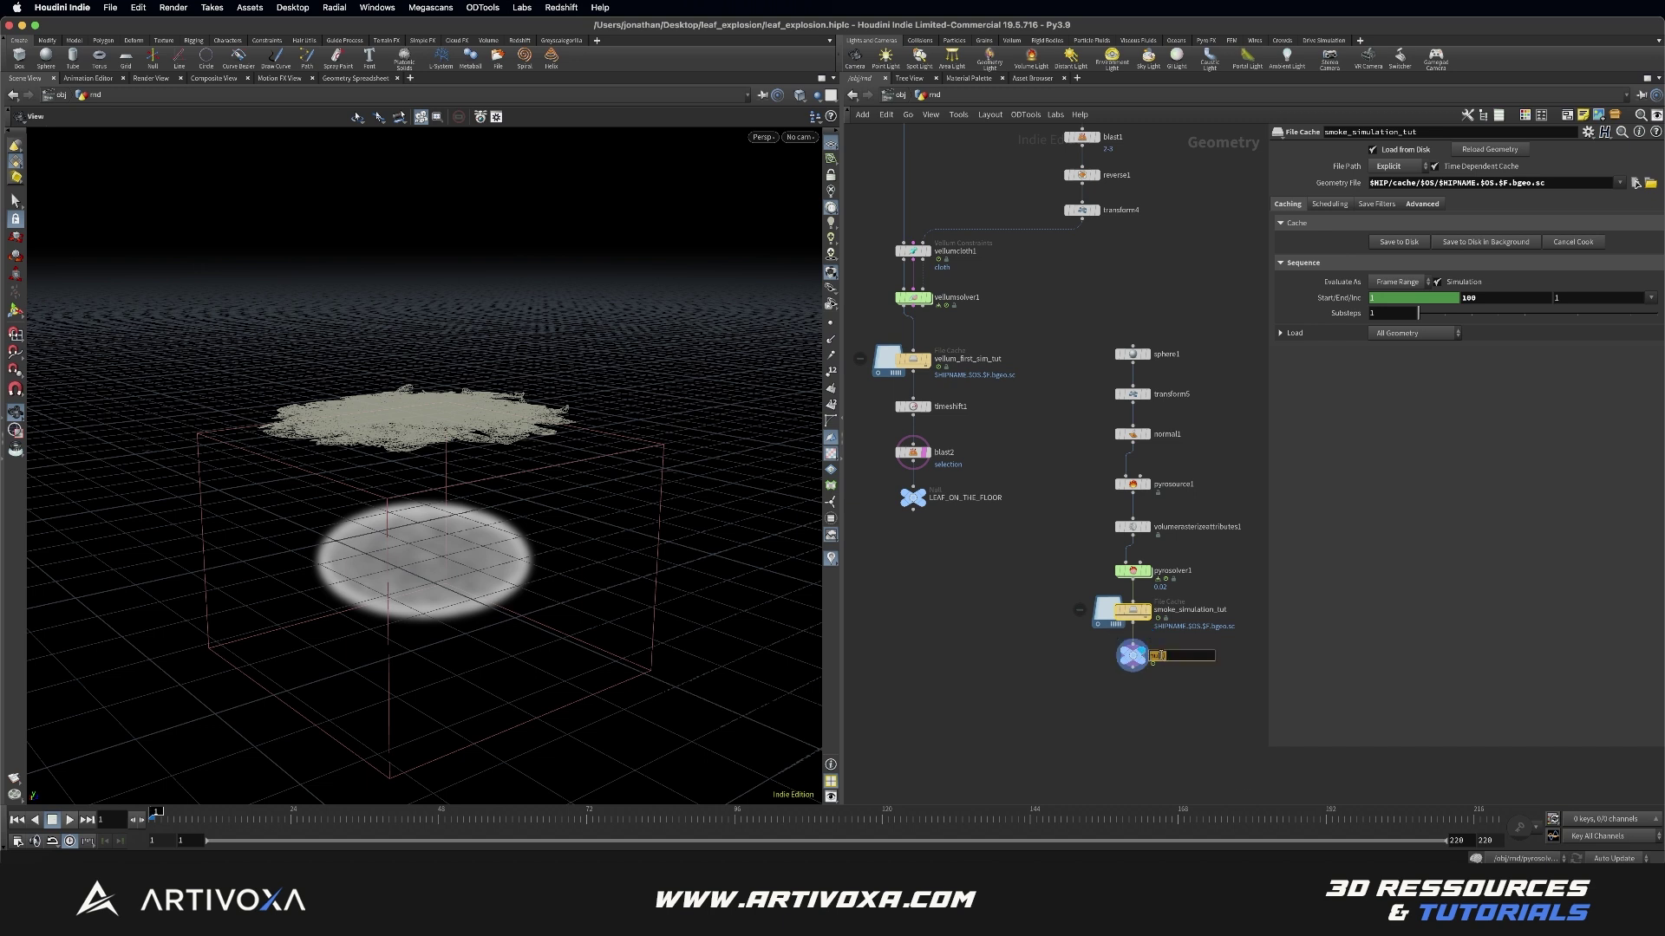
{"action": "type", "text": "OUT_SMOKE_SIM"}
{"action": "key", "text": "Return"}
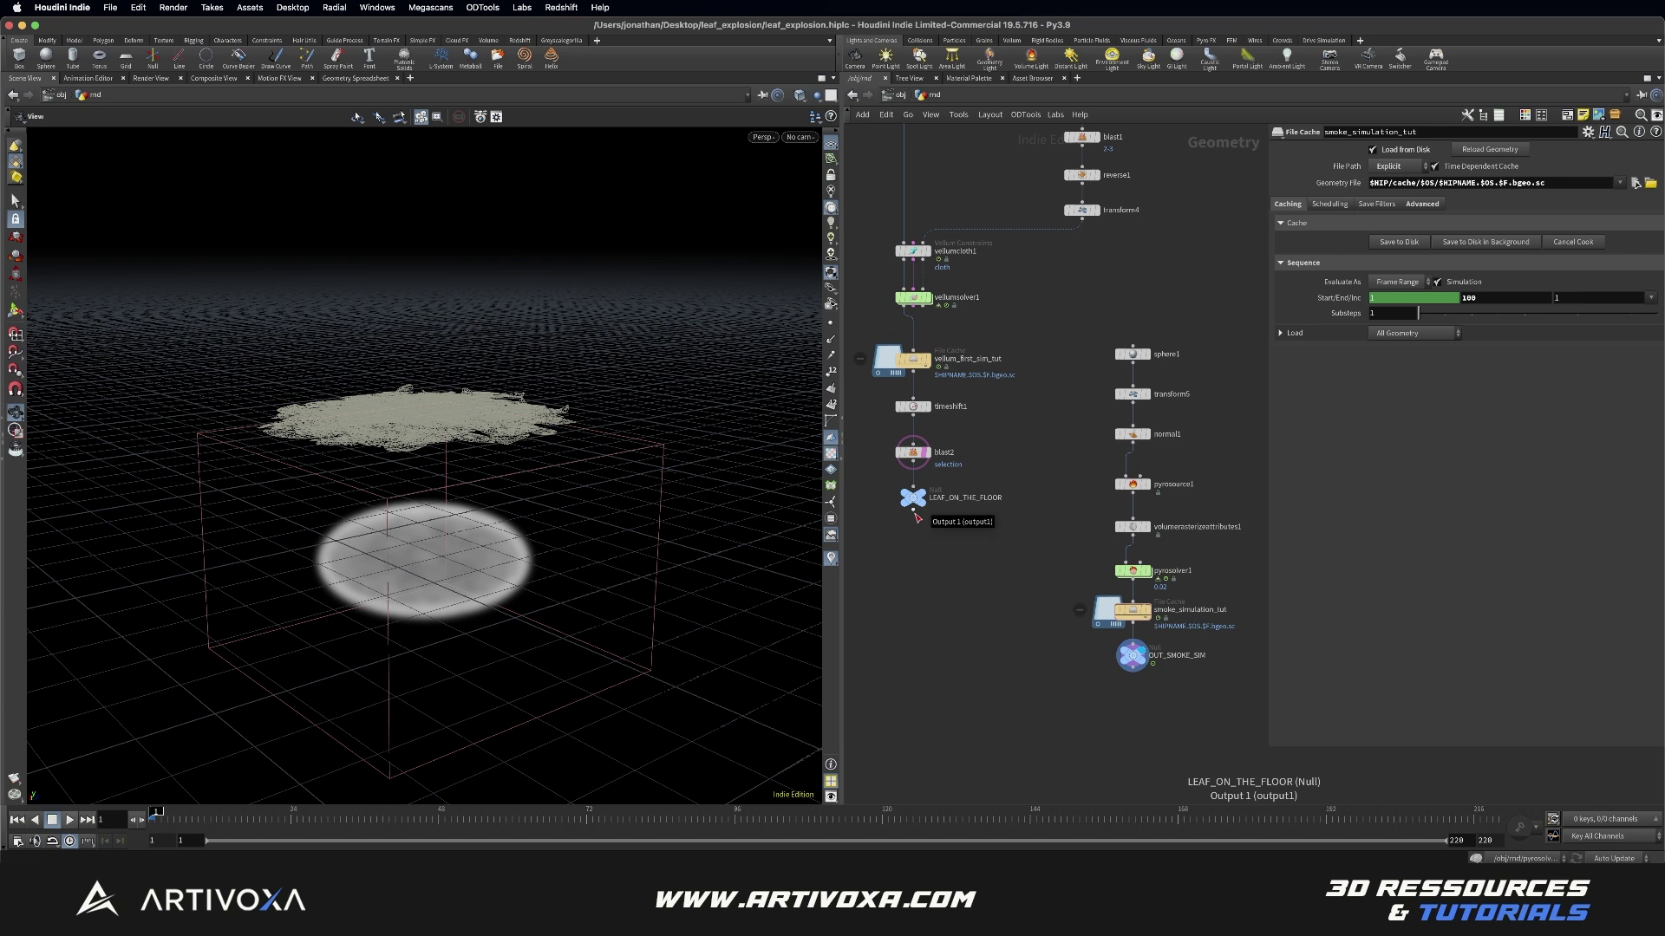
Step: Add a Vellum Configure Cloth node, vellumcloth2, below LEAF_ON_THE_FLOOR
{"action": "left_click", "coordinate": [917, 519]}
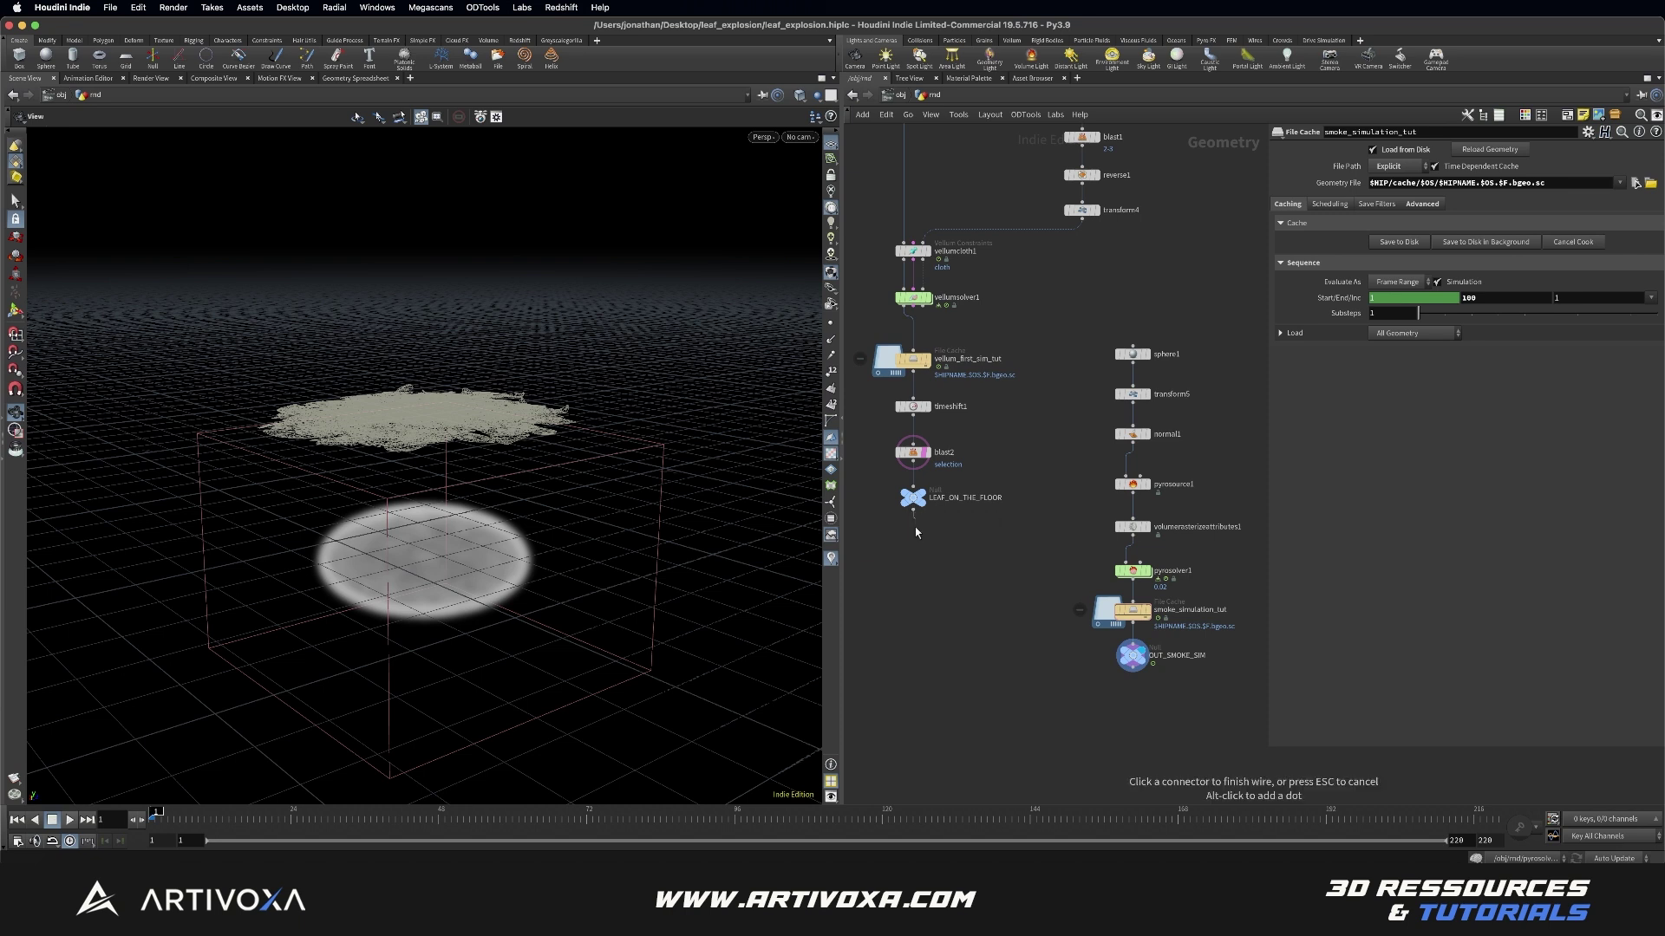
{"action": "key", "text": "Tab"}
{"action": "type", "text": "vellu"}
{"action": "key", "text": "Down"}
{"action": "key", "text": "Return"}
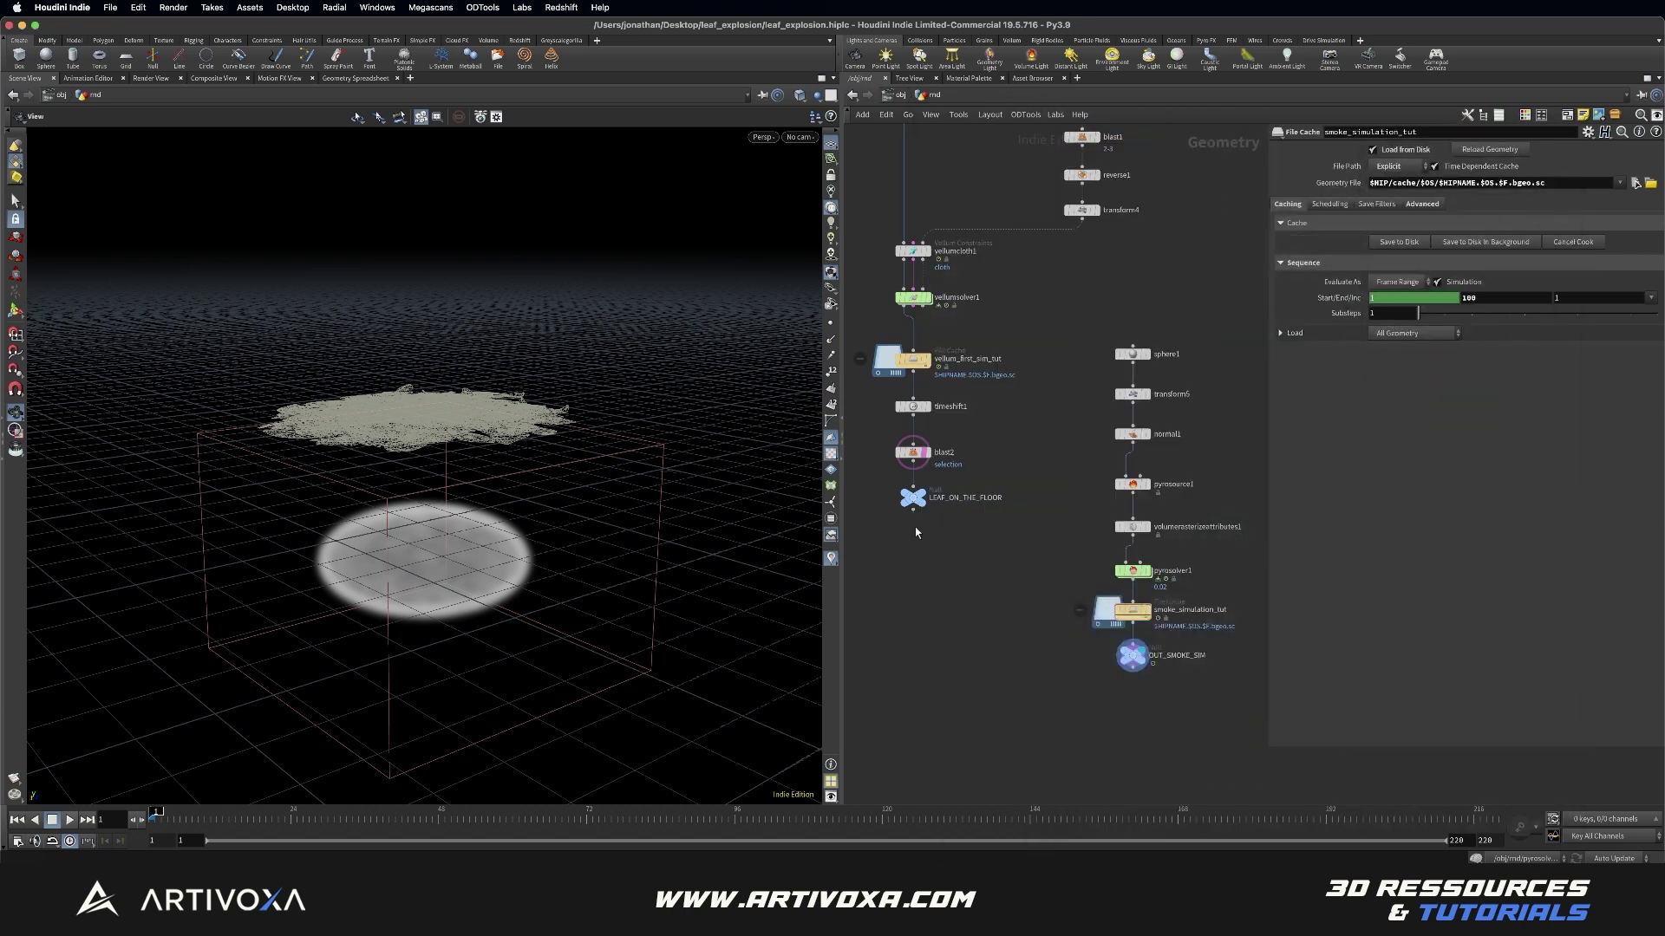
{"action": "left_click", "coordinate": [915, 540]}
{"action": "left_click_drag", "start_coordinate": [916, 544], "coordinate": [914, 554]}
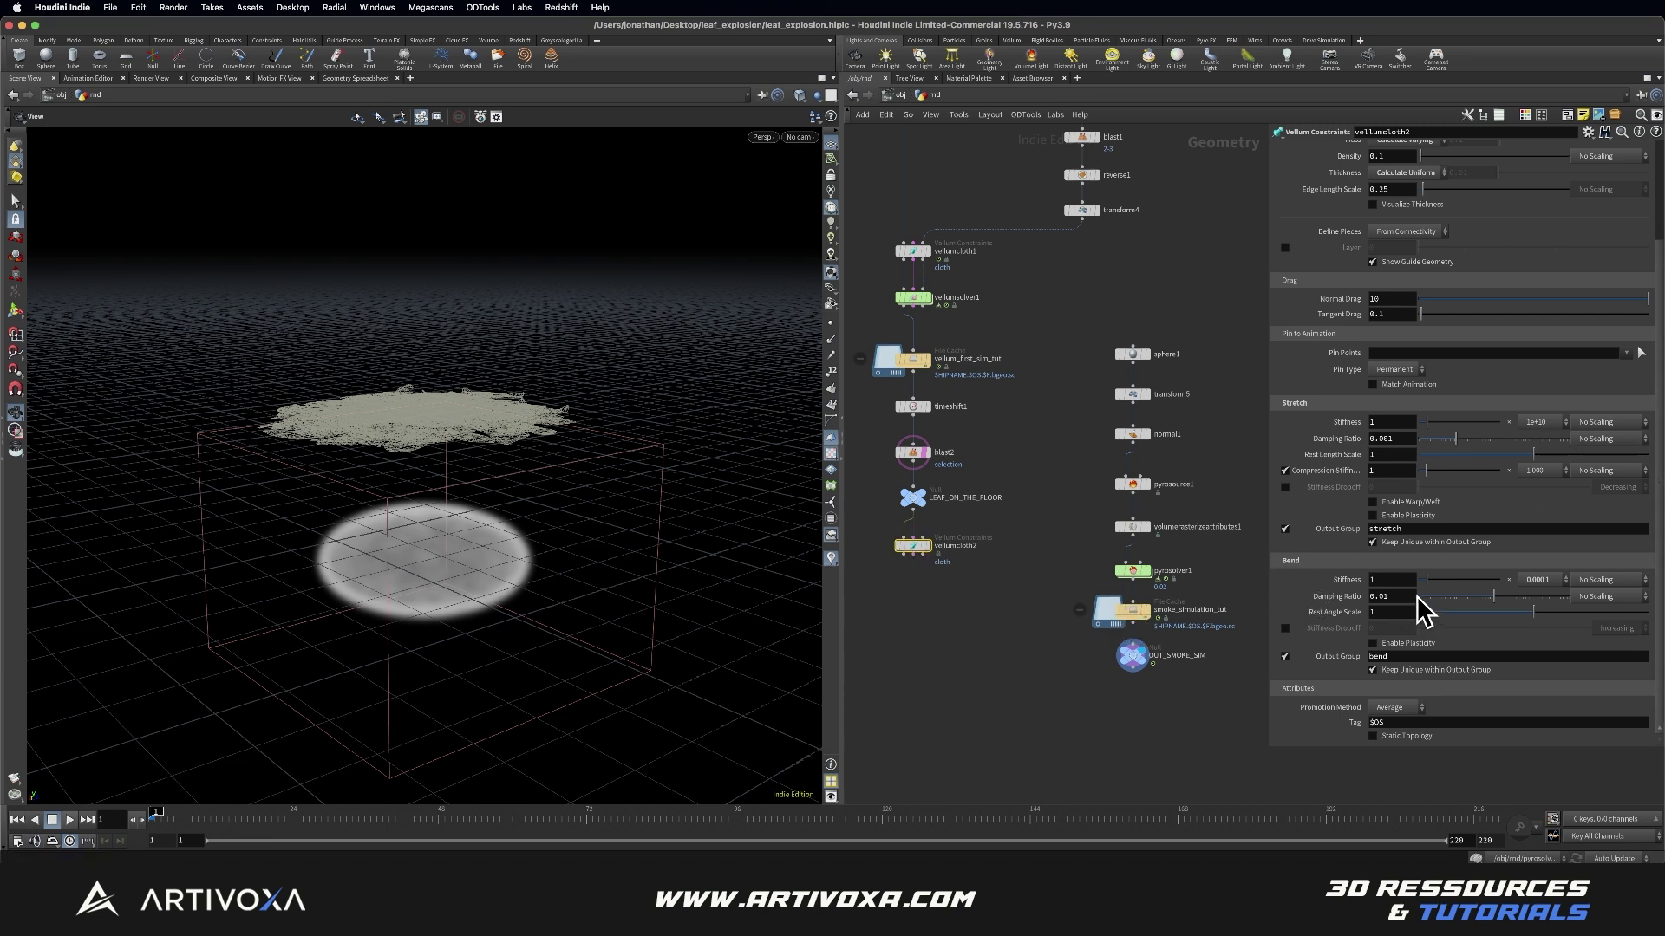
Step: Add a Vellum Solver below vellumcloth2 with 2 substeps and 30 collision passes
{"action": "left_click_drag", "start_coordinate": [906, 559], "coordinate": [902, 580]}
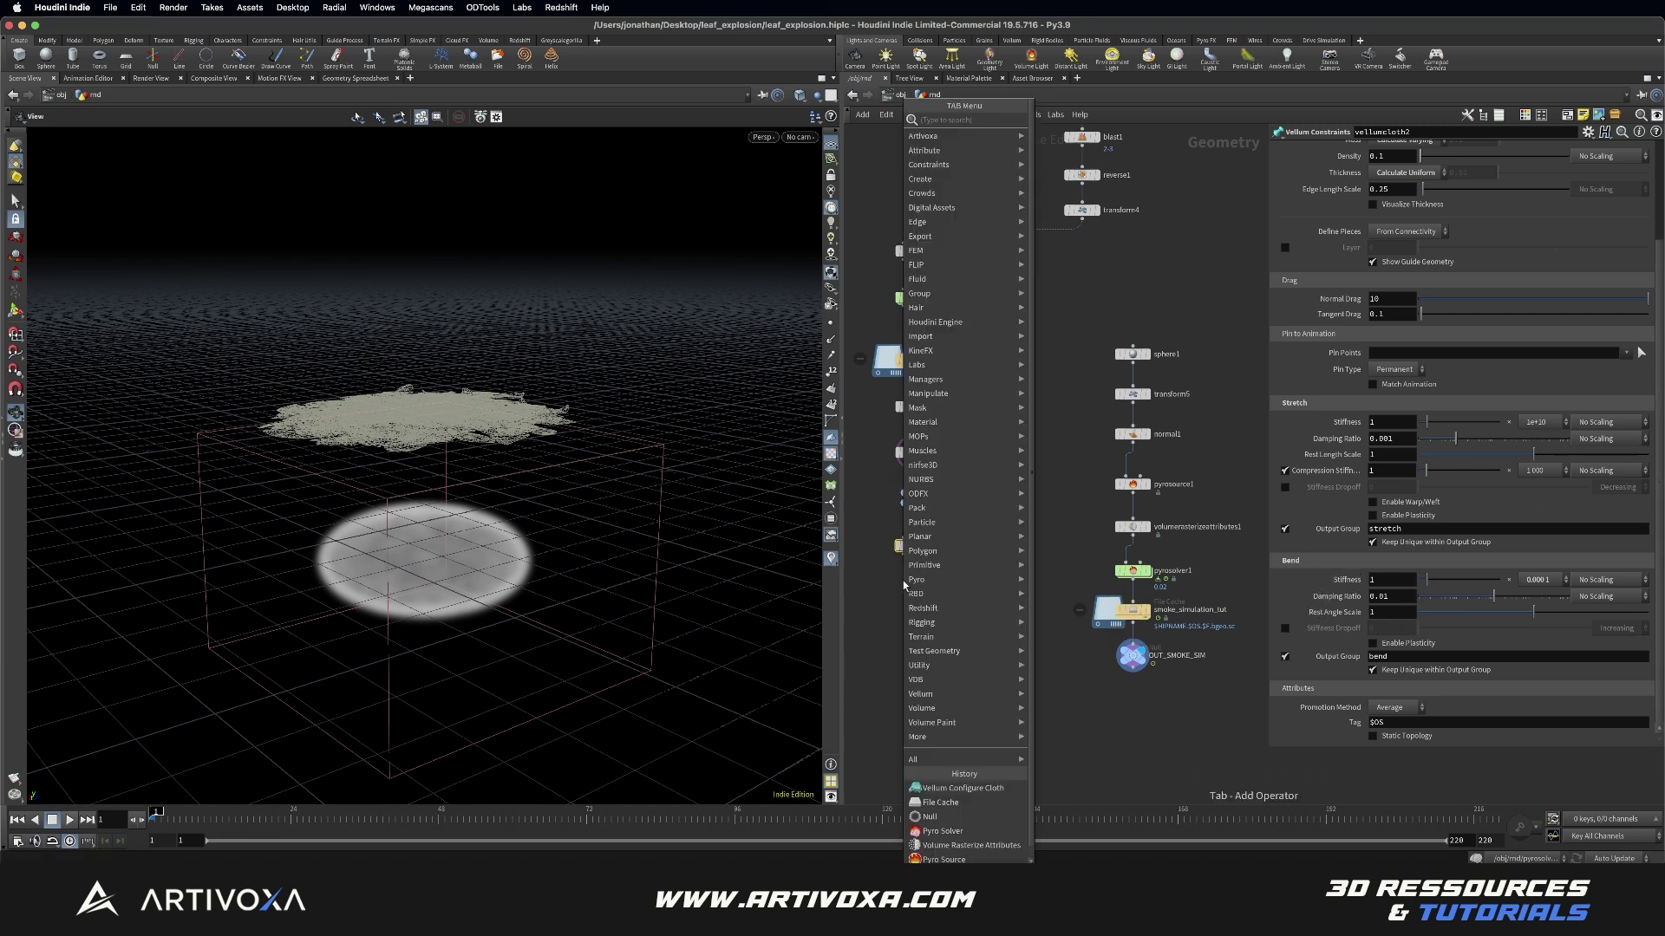
{"action": "type", "text": "vellum so"}
{"action": "key", "text": "Return"}
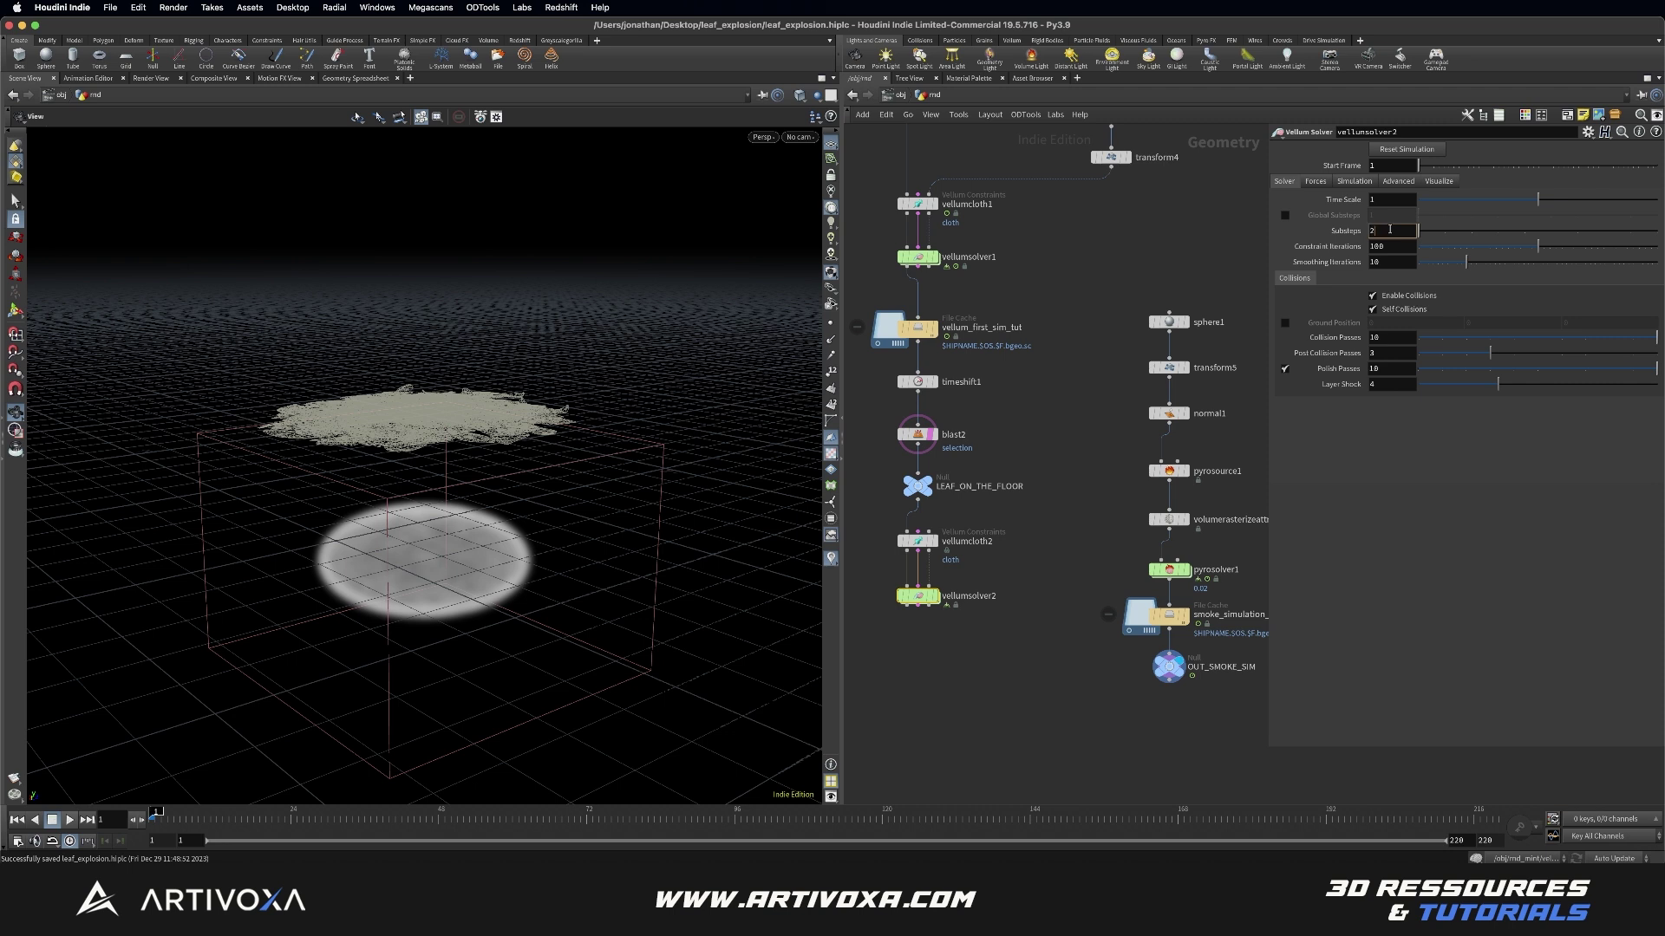
{"action": "type", "text": "2"}
{"action": "key", "text": "Return"}
{"action": "double_click", "coordinate": [1391, 337]}
{"action": "type", "text": "30"}
{"action": "key", "text": "Return"}
Step: Set the solver's gravity Y to 0 and dive into vellumsolver2
{"action": "left_click", "coordinate": [1323, 183]}
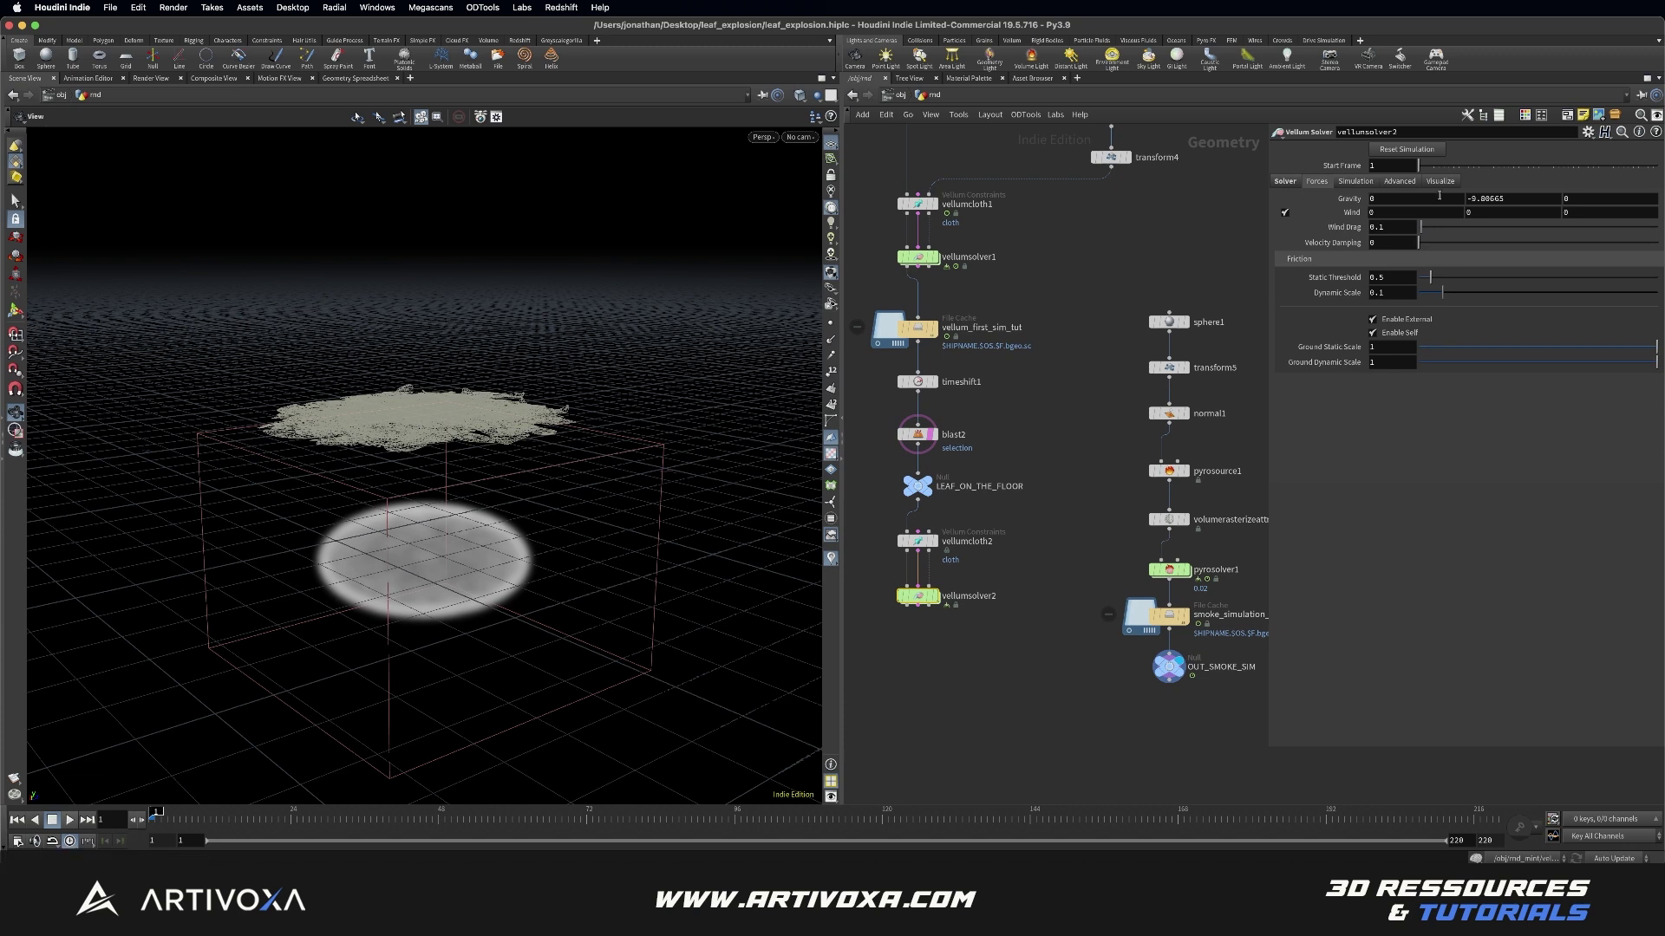
{"action": "double_click", "coordinate": [1508, 198]}
{"action": "type", "text": "0"}
{"action": "key", "text": "Return"}
{"action": "middle_click_drag", "start_coordinate": [1002, 633], "coordinate": [990, 602]}
{"action": "double_click", "coordinate": [909, 559]}
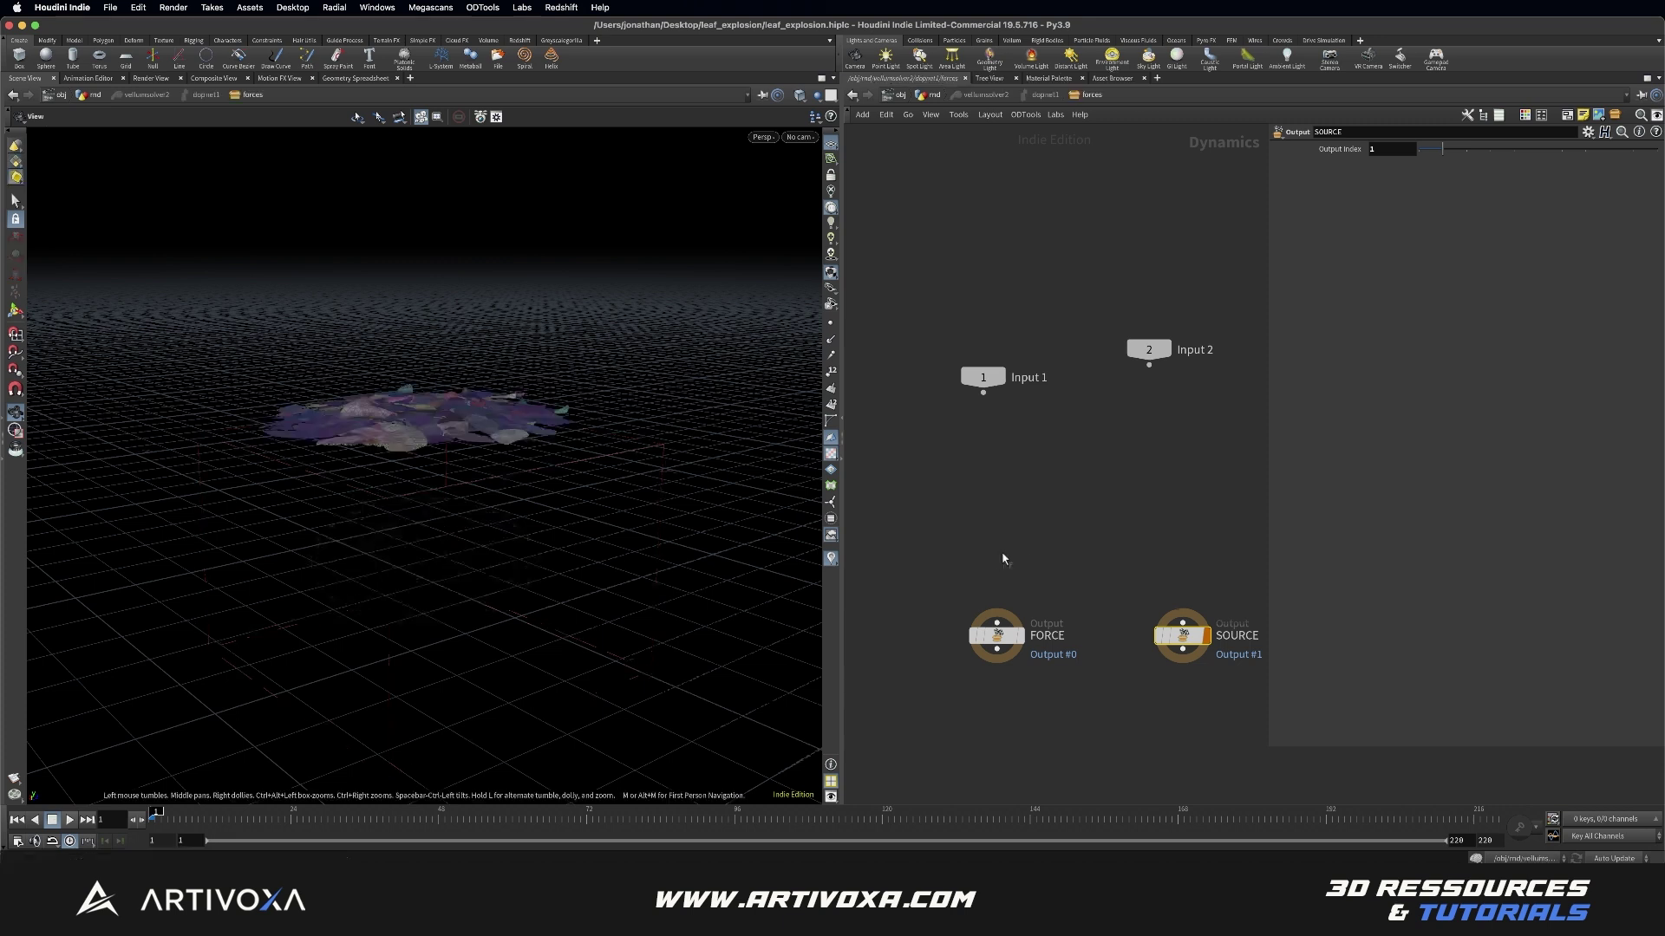
Step: Add a POP Advect by Volumes node wired into the FORCE output
{"action": "key", "text": "Tab"}
{"action": "type", "text": "pop vo"}
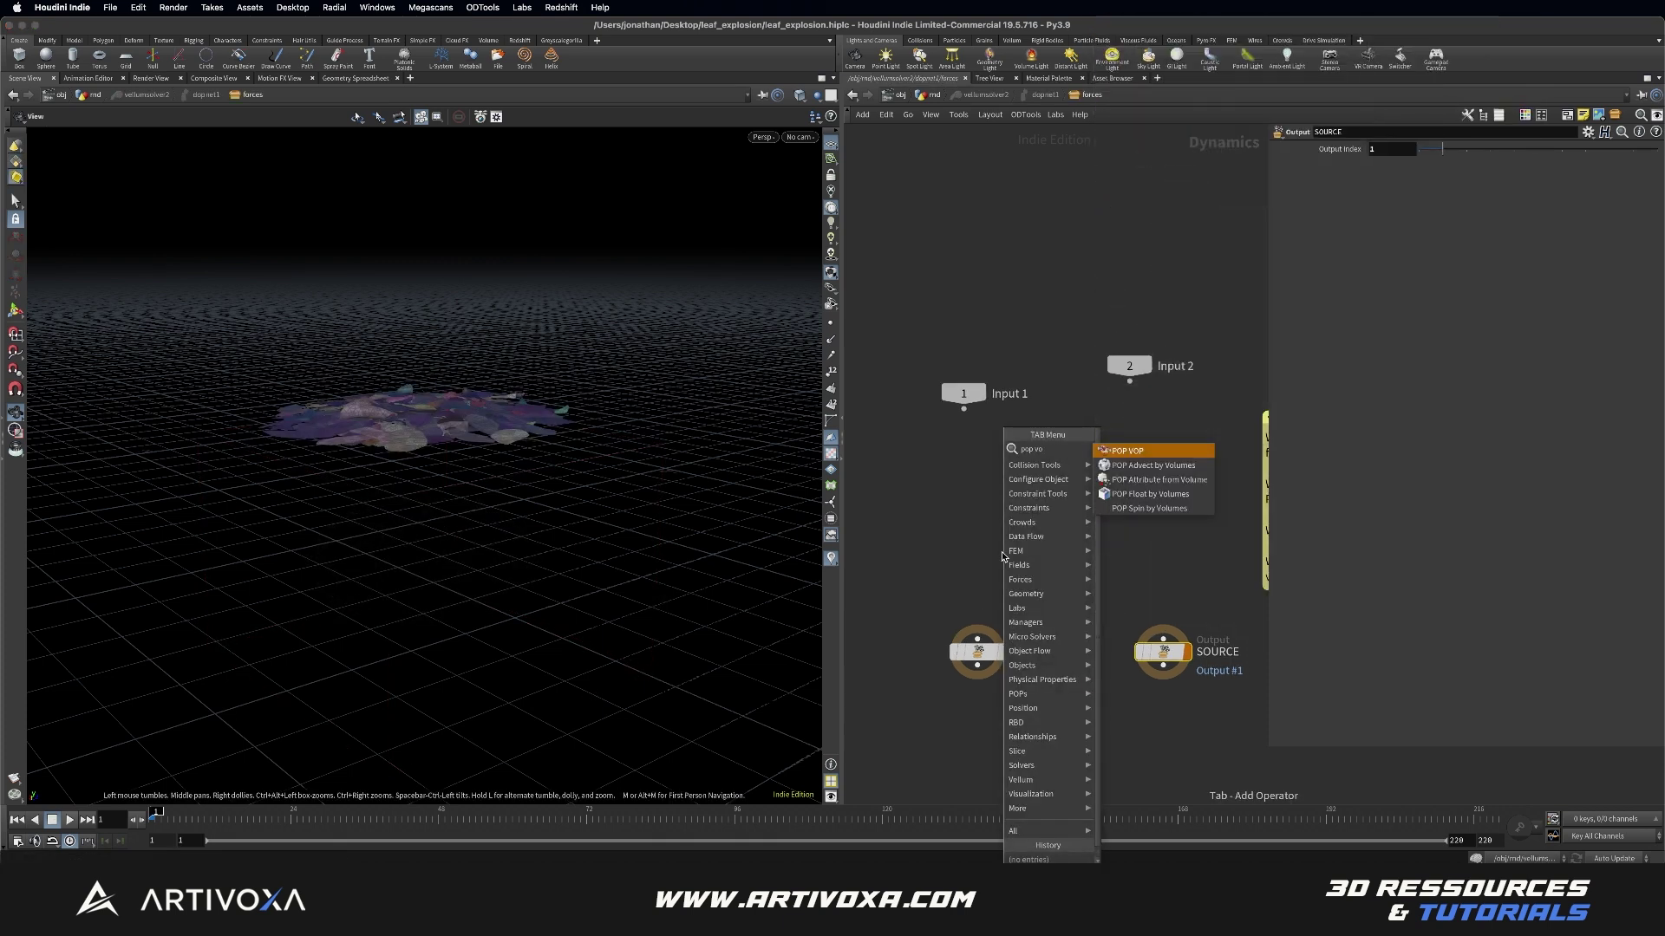
{"action": "key", "text": "Down"}
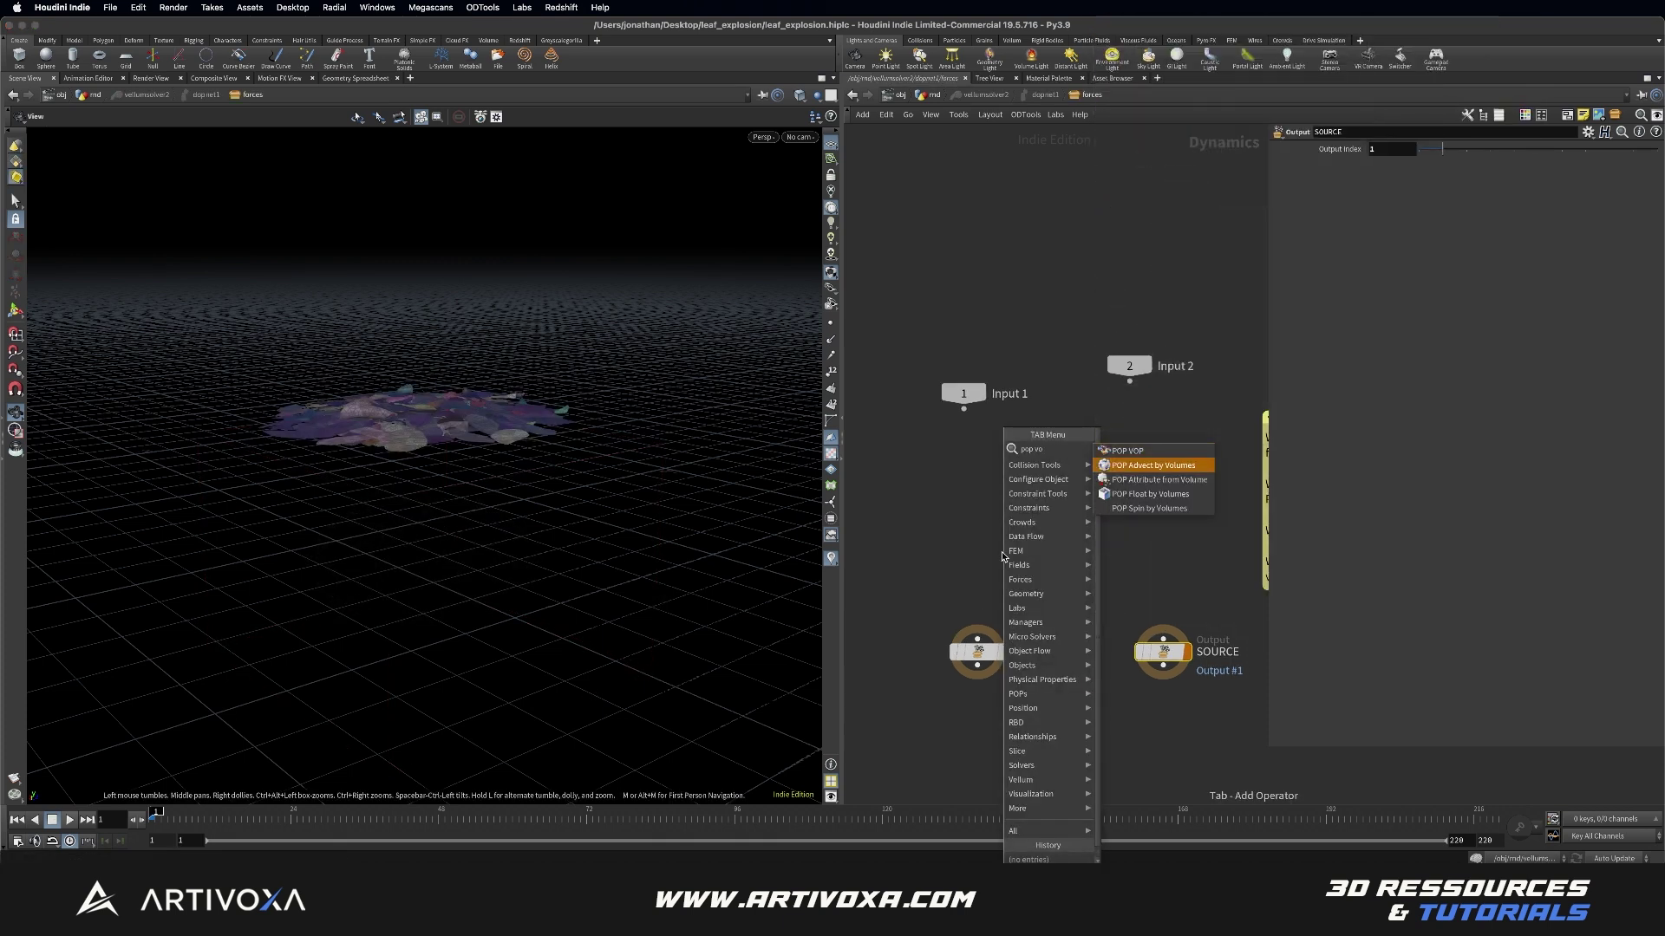
{"action": "key", "text": "Return"}
{"action": "left_click", "coordinate": [972, 491]}
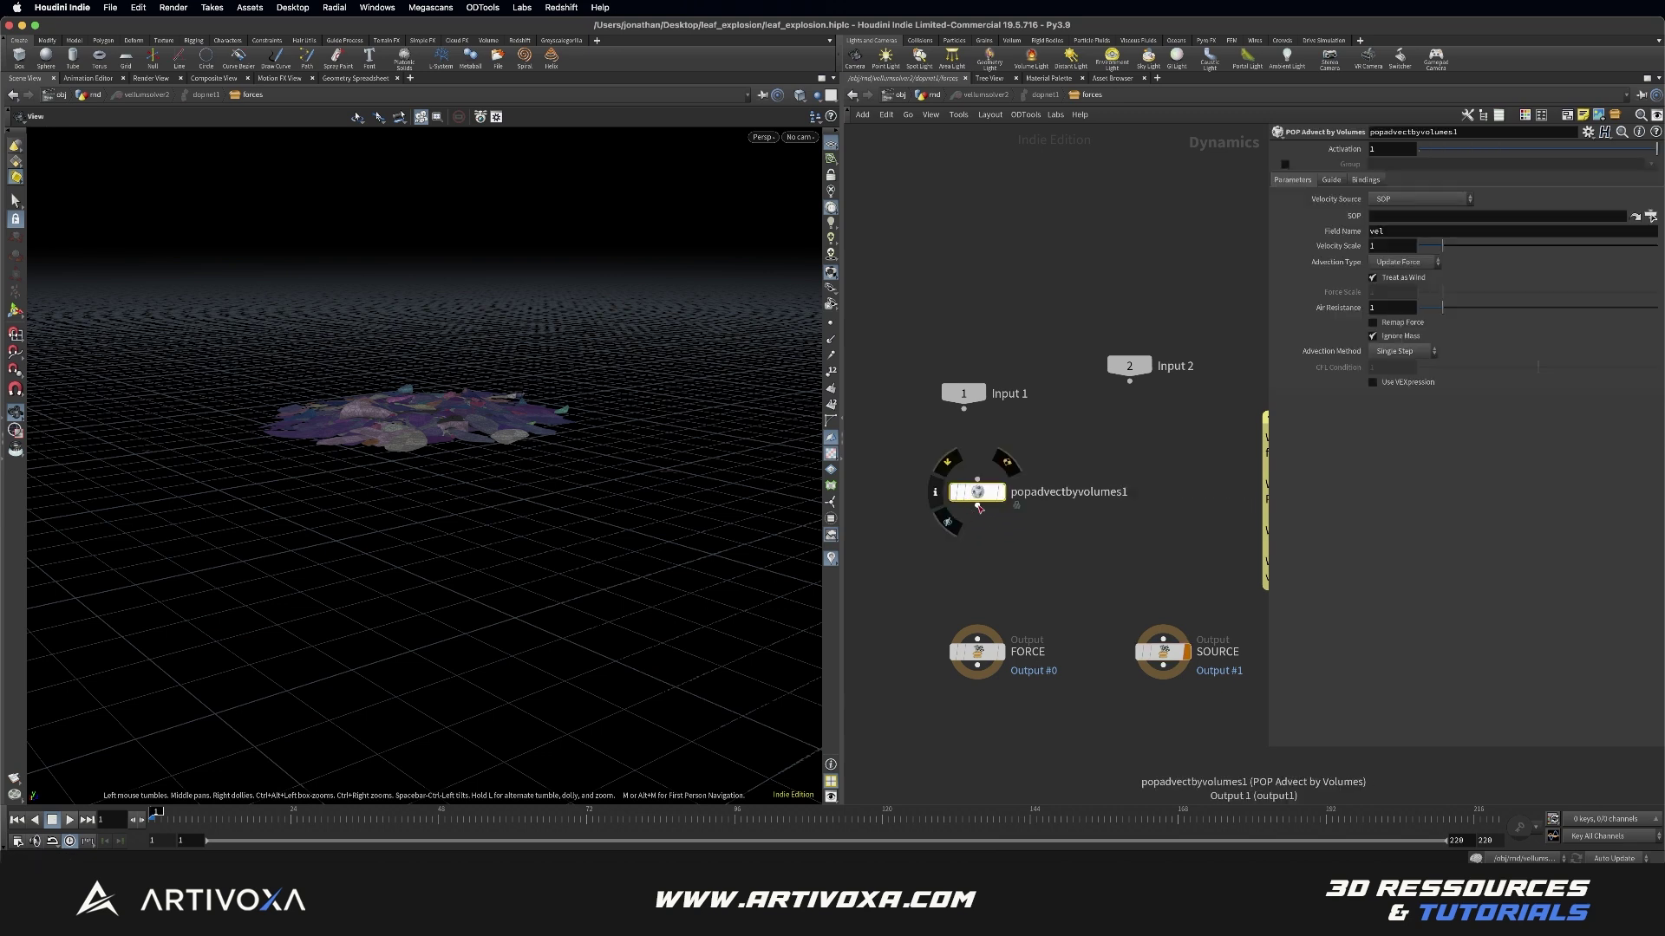
{"action": "left_click_drag", "start_coordinate": [977, 505], "coordinate": [977, 639]}
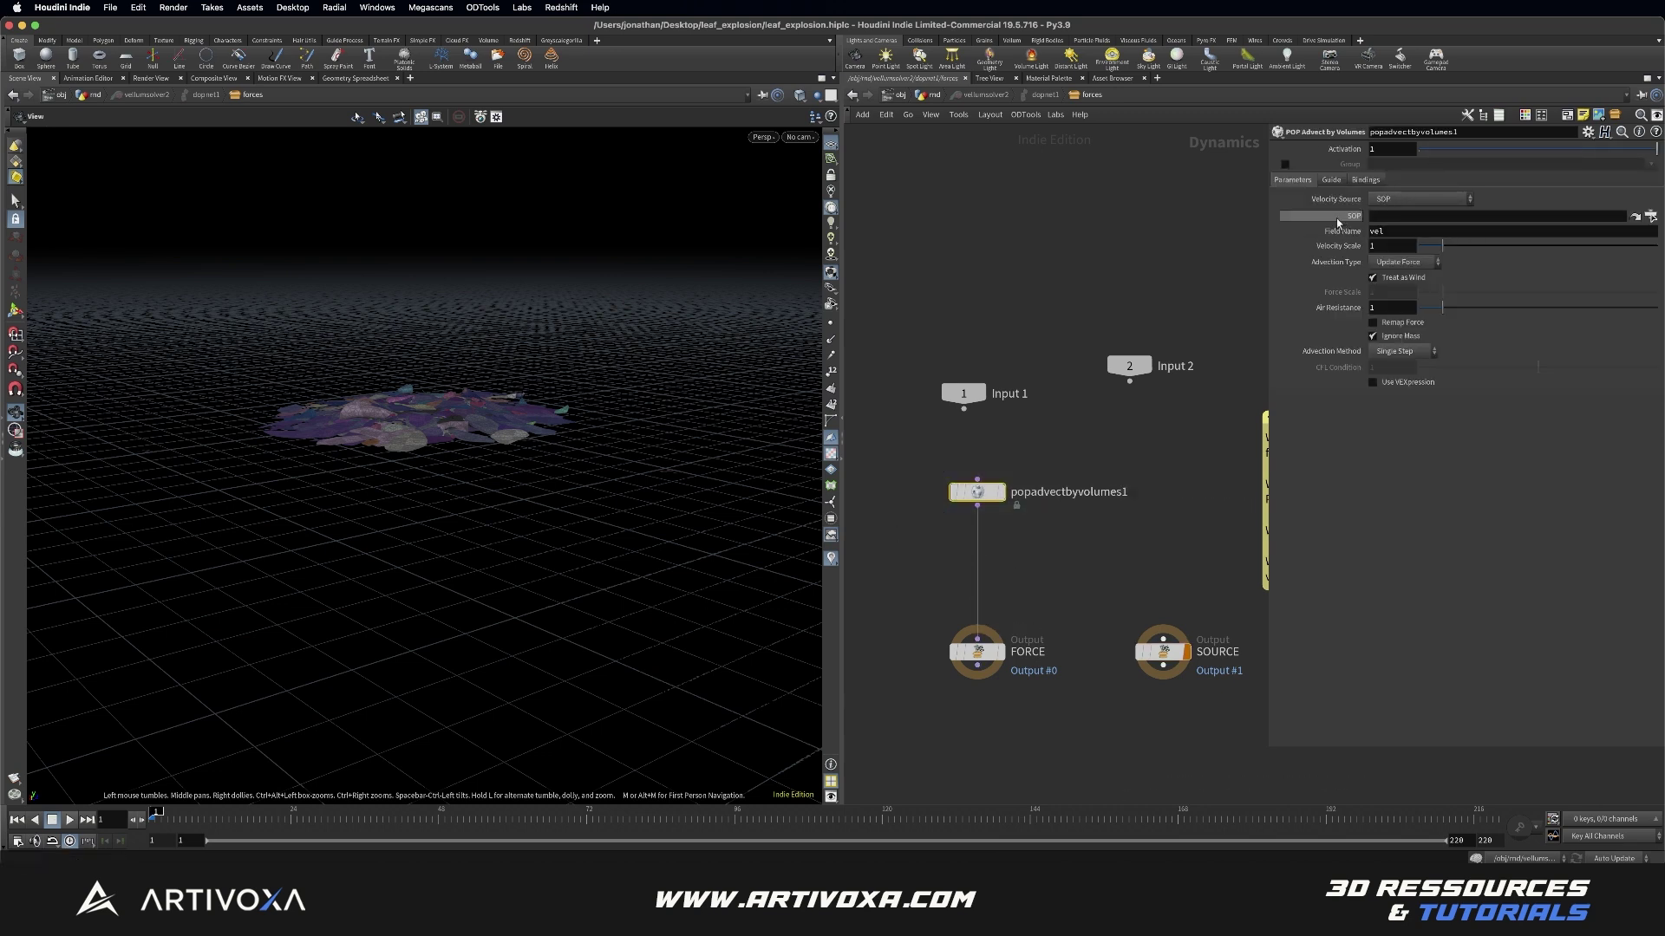
Step: Point the advection at OUT_SMOKE_SIM and set its type to Update Velocity
{"action": "left_click", "coordinate": [934, 94]}
{"action": "left_click_drag", "start_coordinate": [1131, 653], "coordinate": [1098, 656]}
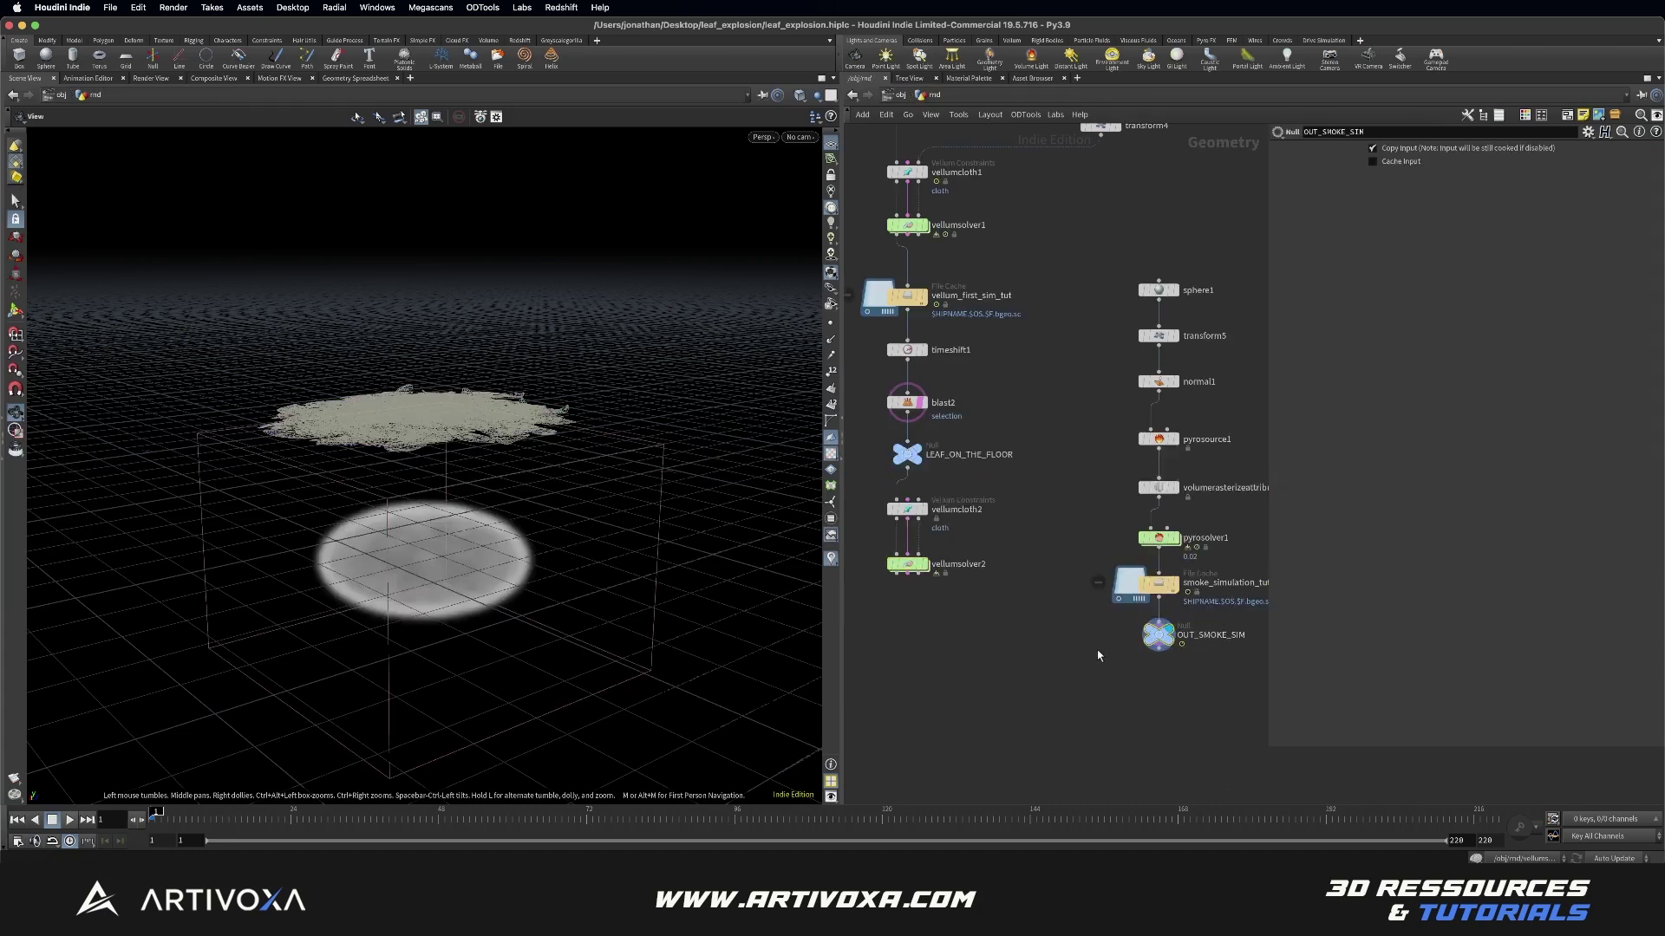
{"action": "double_click", "coordinate": [907, 564]}
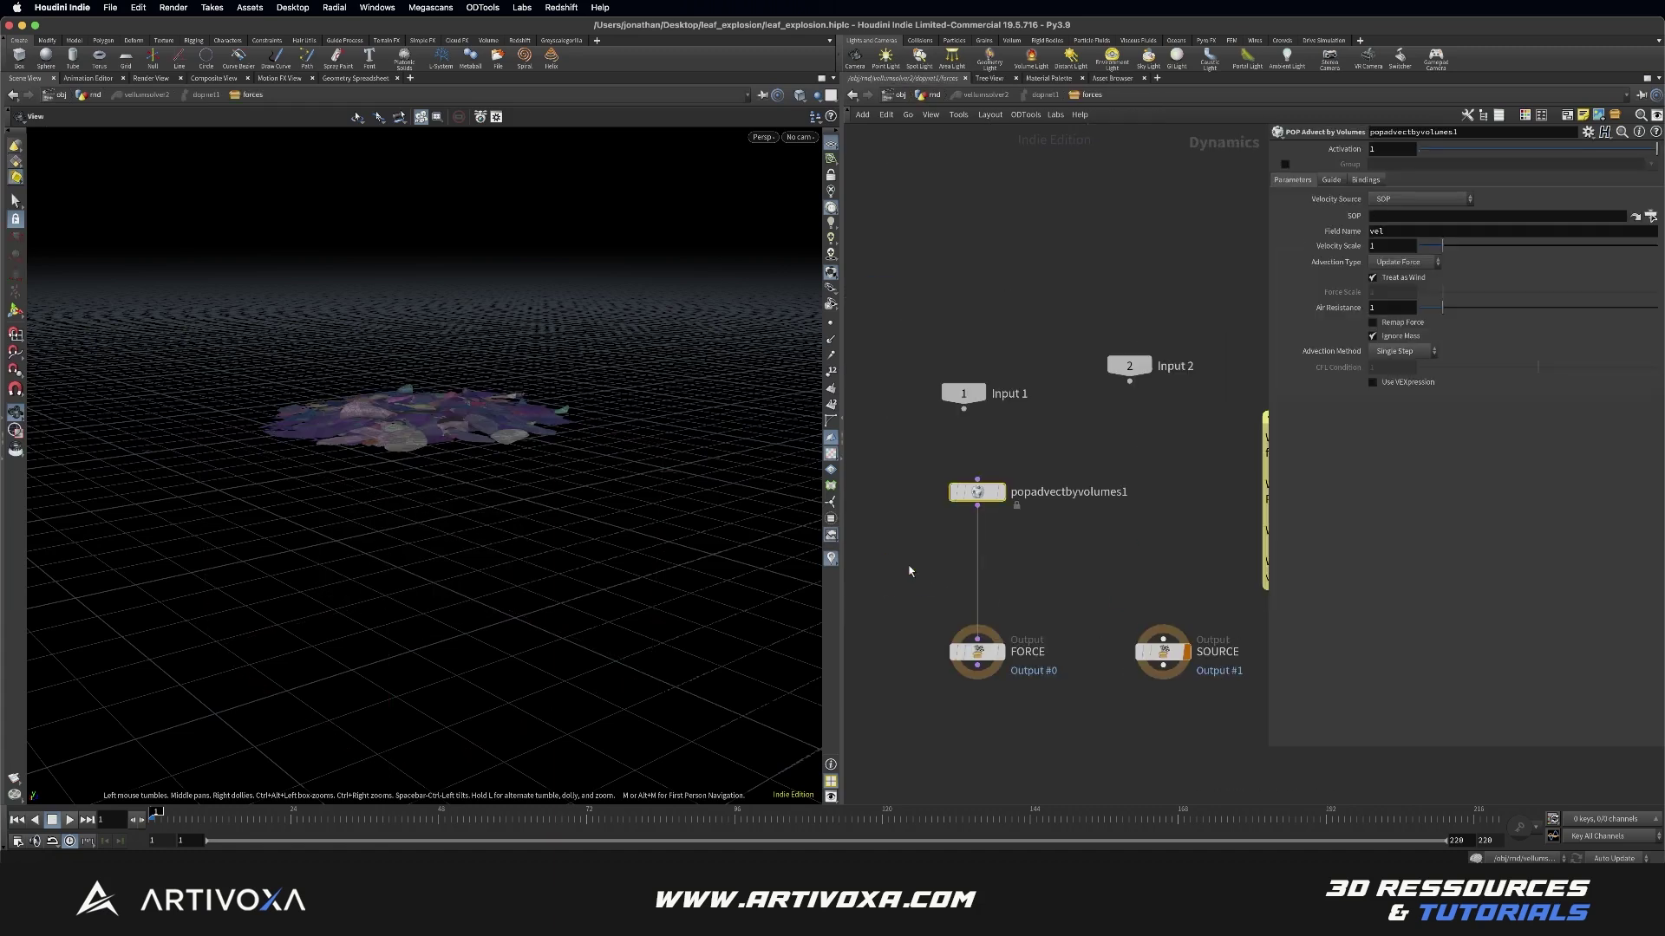
{"action": "left_click_drag", "start_coordinate": [937, 519], "coordinate": [938, 518]}
{"action": "left_click", "coordinate": [1651, 216]}
{"action": "scroll", "coordinate": [1583, 165], "scroll_direction": "up", "scroll_amount": 10}
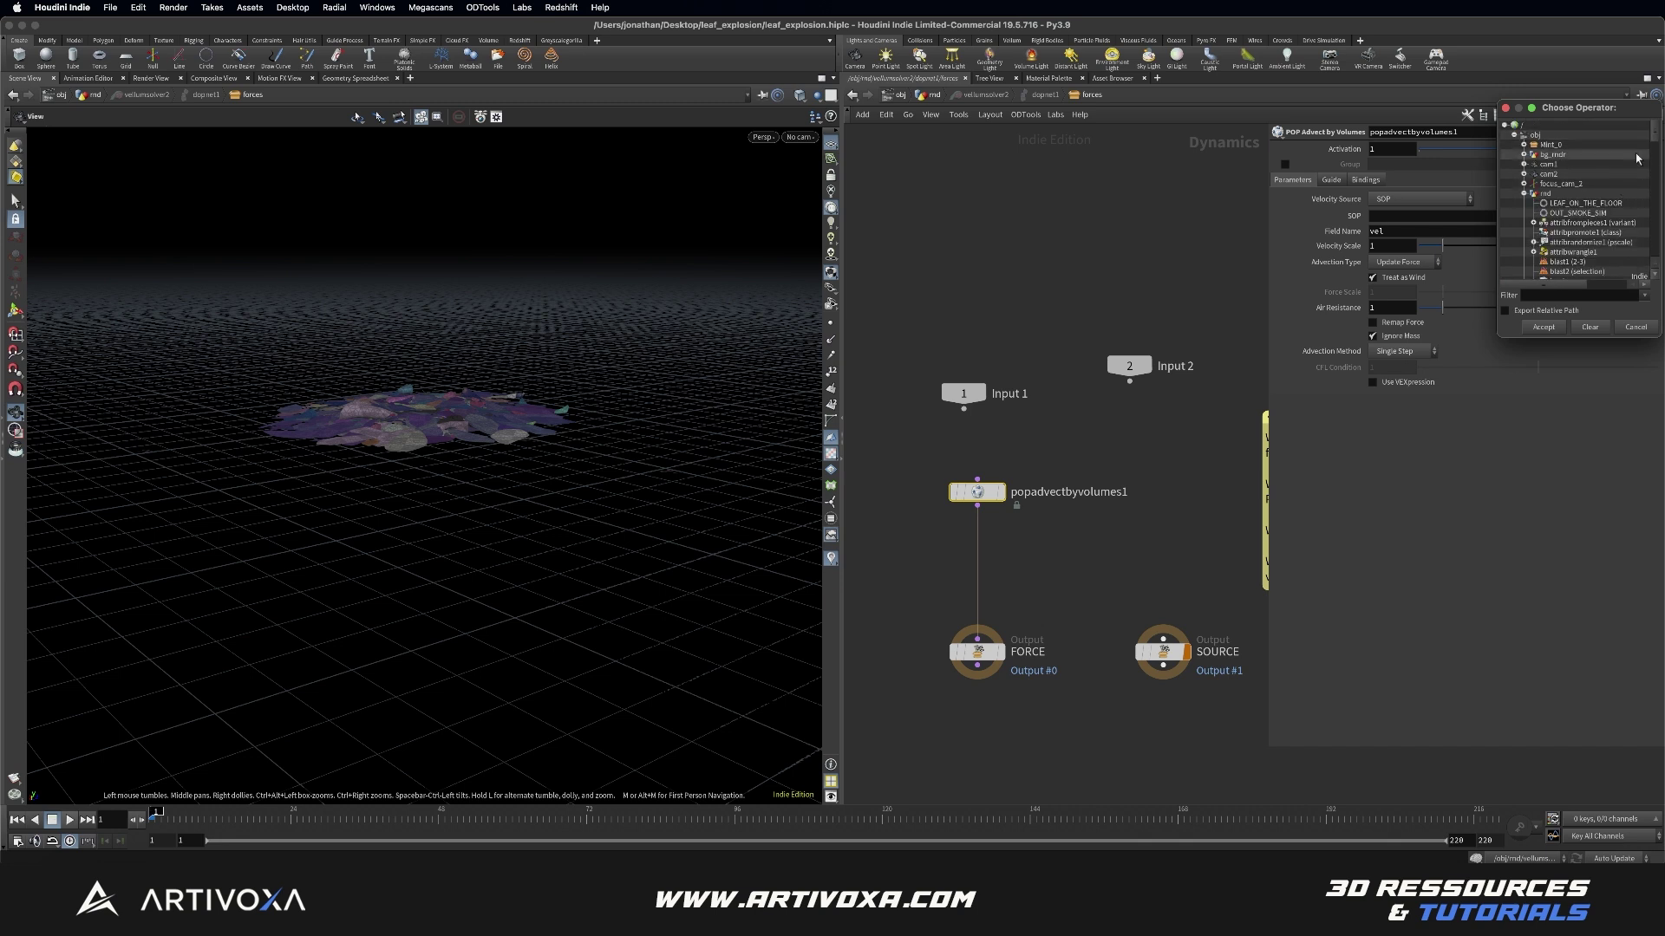
{"action": "double_click", "coordinate": [1587, 215]}
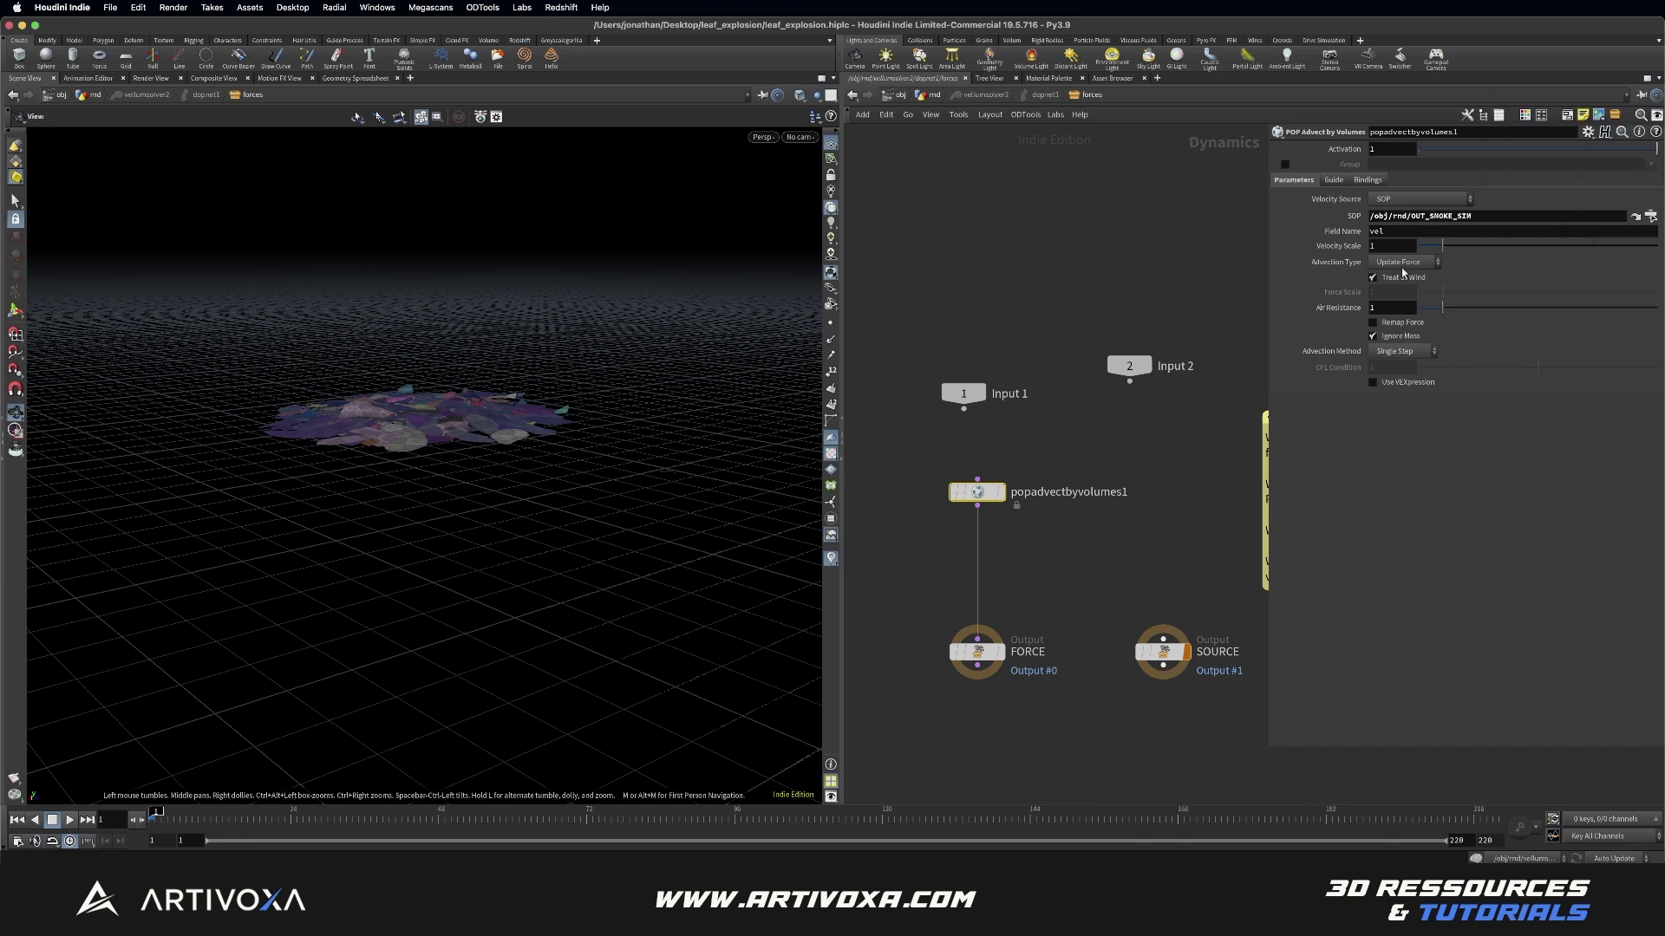
{"action": "left_click", "coordinate": [1401, 267]}
{"action": "left_click", "coordinate": [1392, 293]}
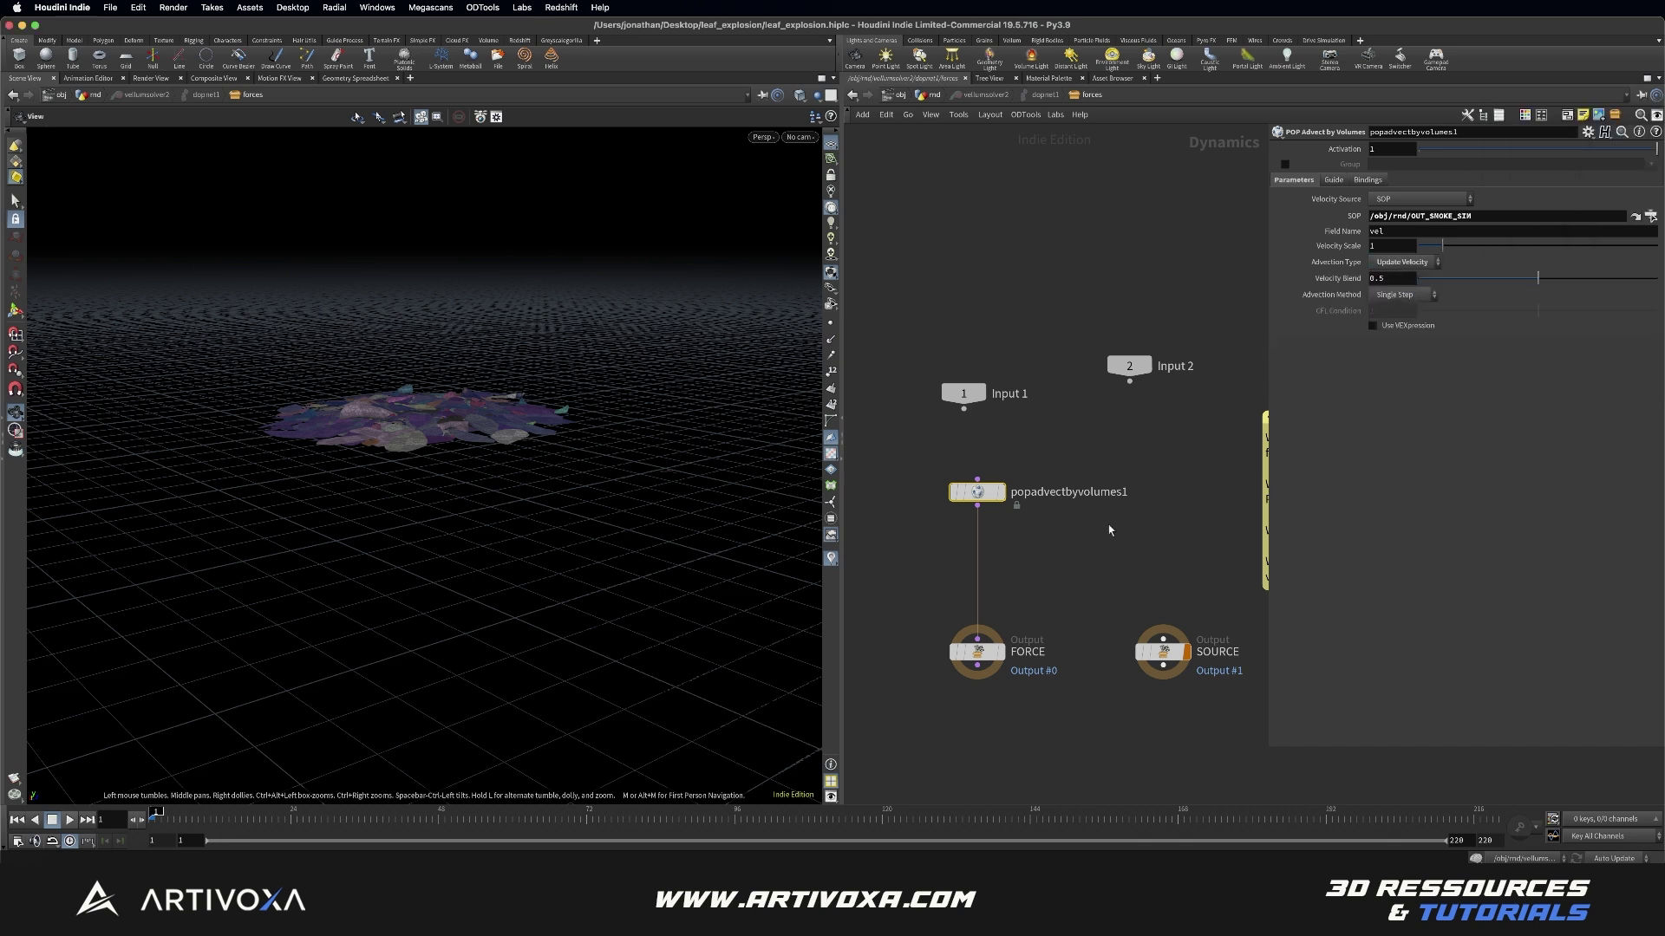
Step: Insert a POP Wind with noise amplitude 0.4 and roughness 0.3 before the FORCE output
{"action": "key", "text": "Tab"}
{"action": "type", "text": "drag"}
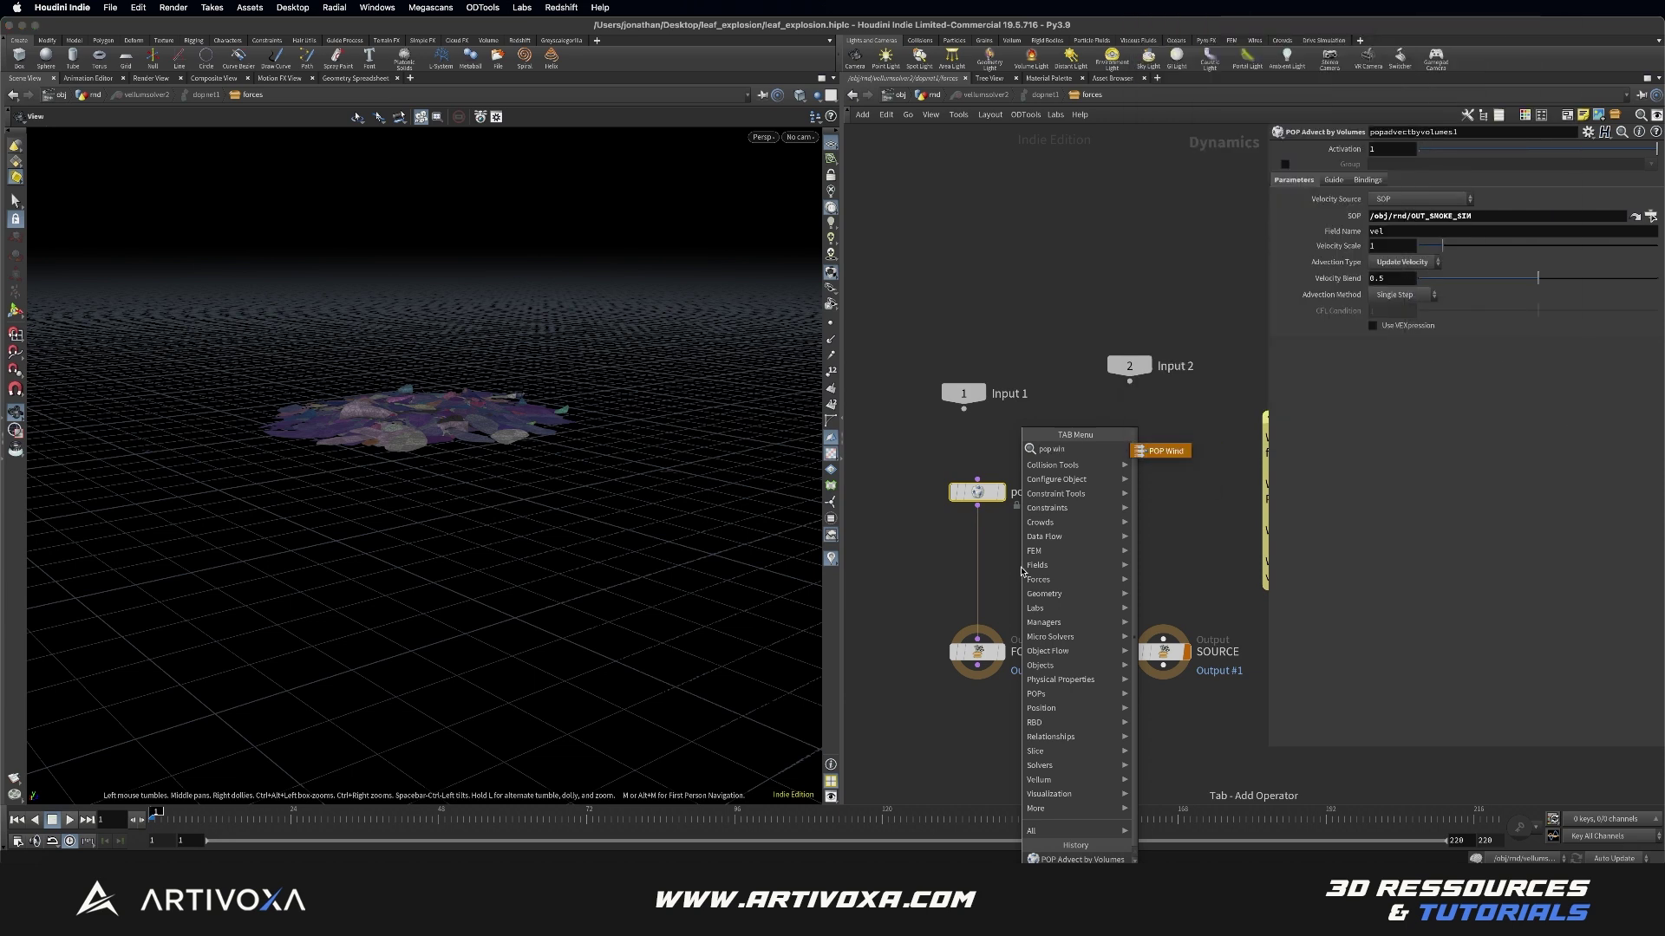
{"action": "key", "text": "Return"}
{"action": "left_click", "coordinate": [1022, 573]}
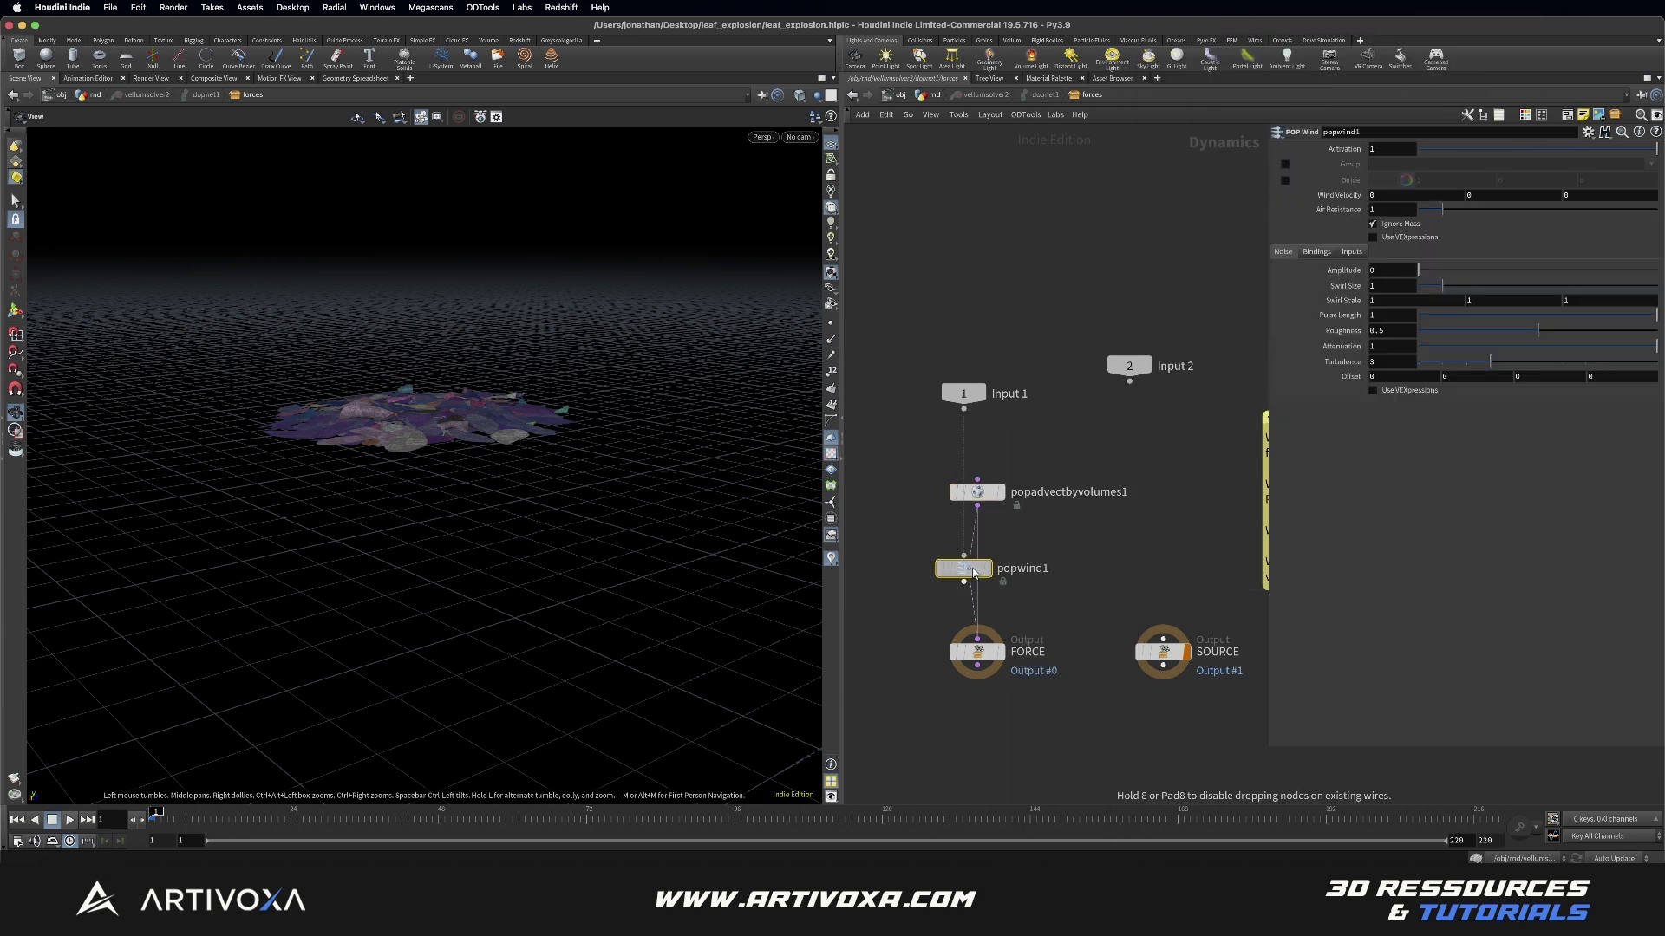
{"action": "left_click", "coordinate": [1386, 270]}
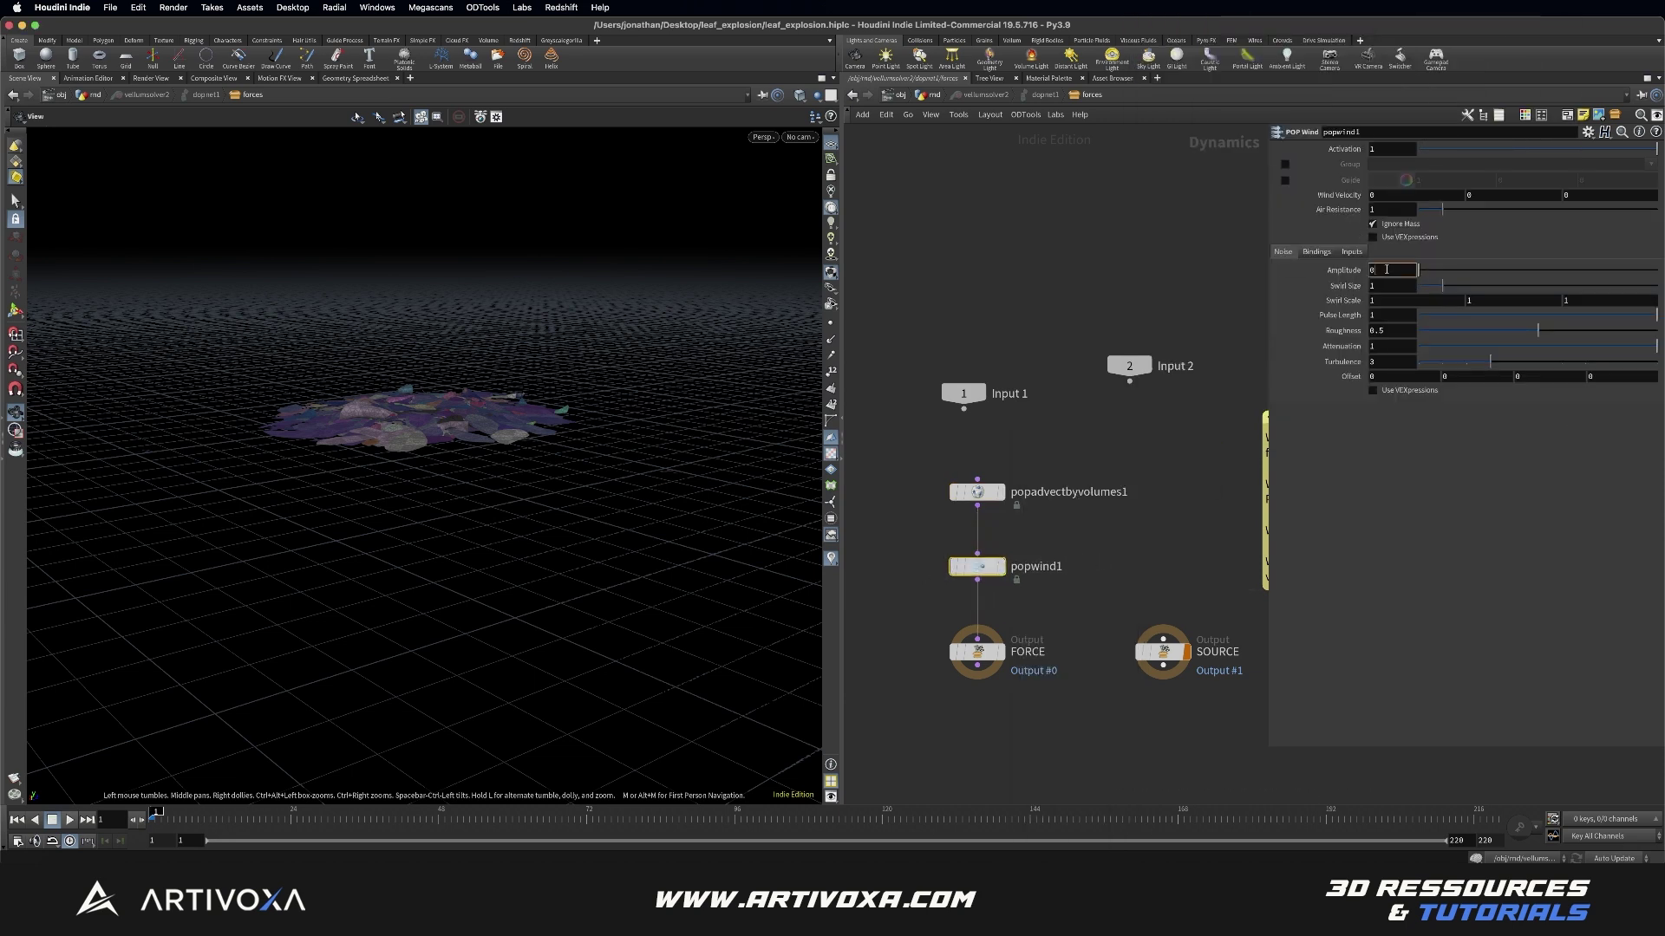
{"action": "key", "text": "Return"}
{"action": "left_click", "coordinate": [1381, 331]}
{"action": "type", "text": "0.3"}
{"action": "key", "text": "Return"}
{"action": "left_click", "coordinate": [934, 94]}
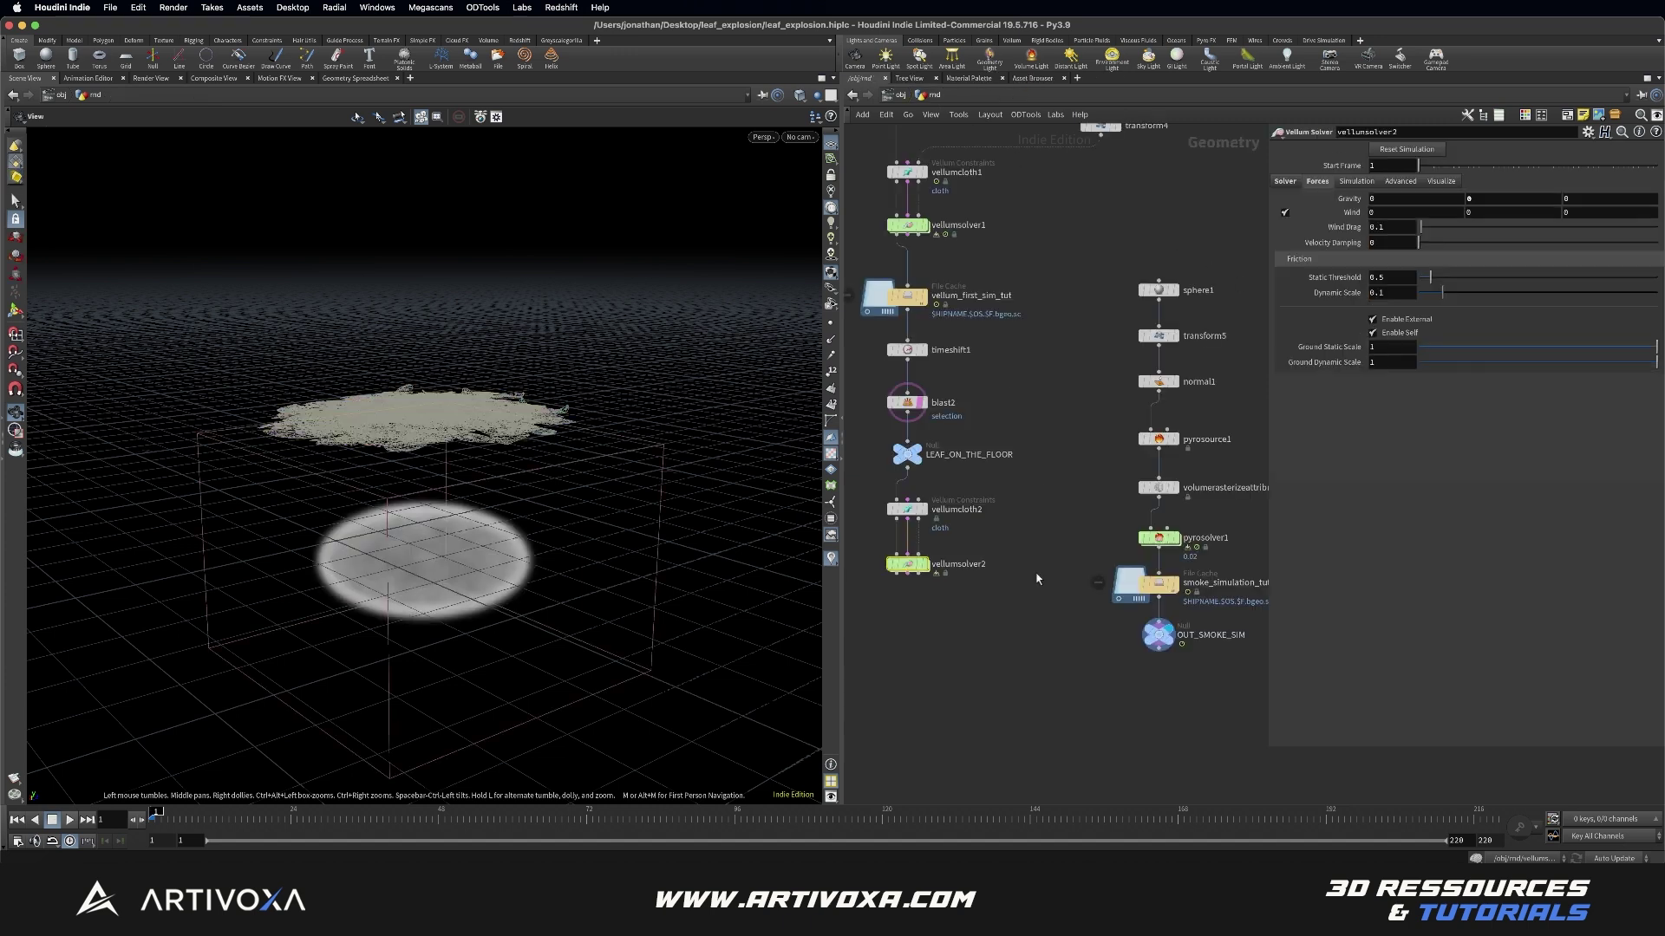
Step: Place a File Cache node, filecache1, below vellumsolver2 and shift the branch lower
{"action": "key", "text": "Tab"}
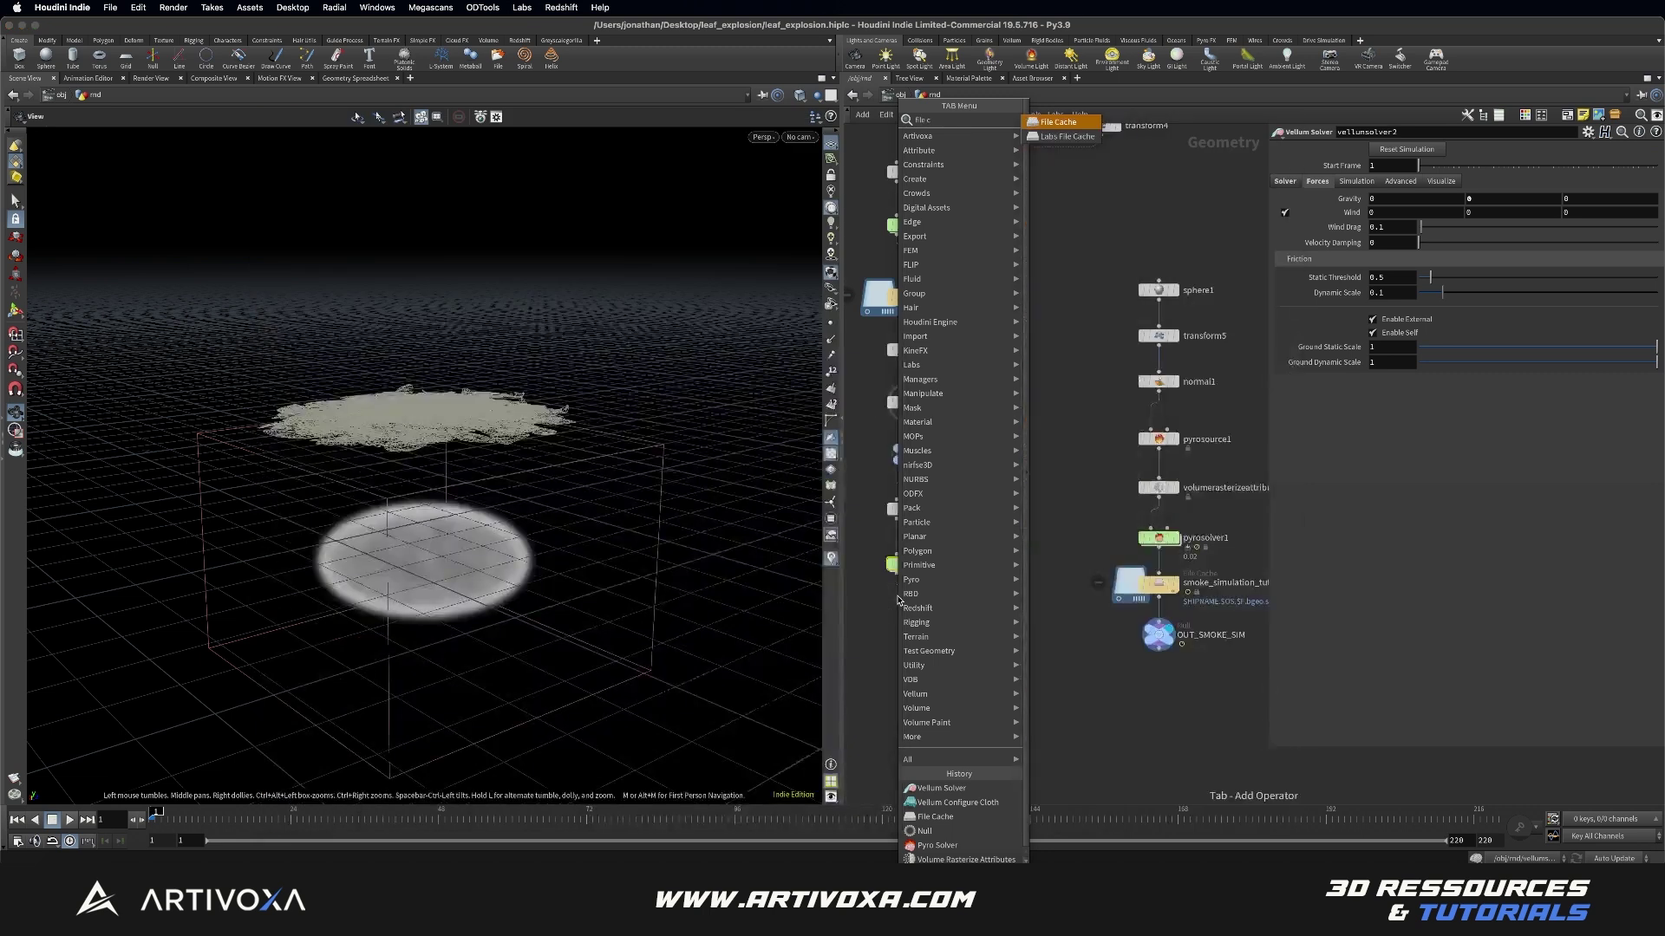
{"action": "key", "text": "Escape"}
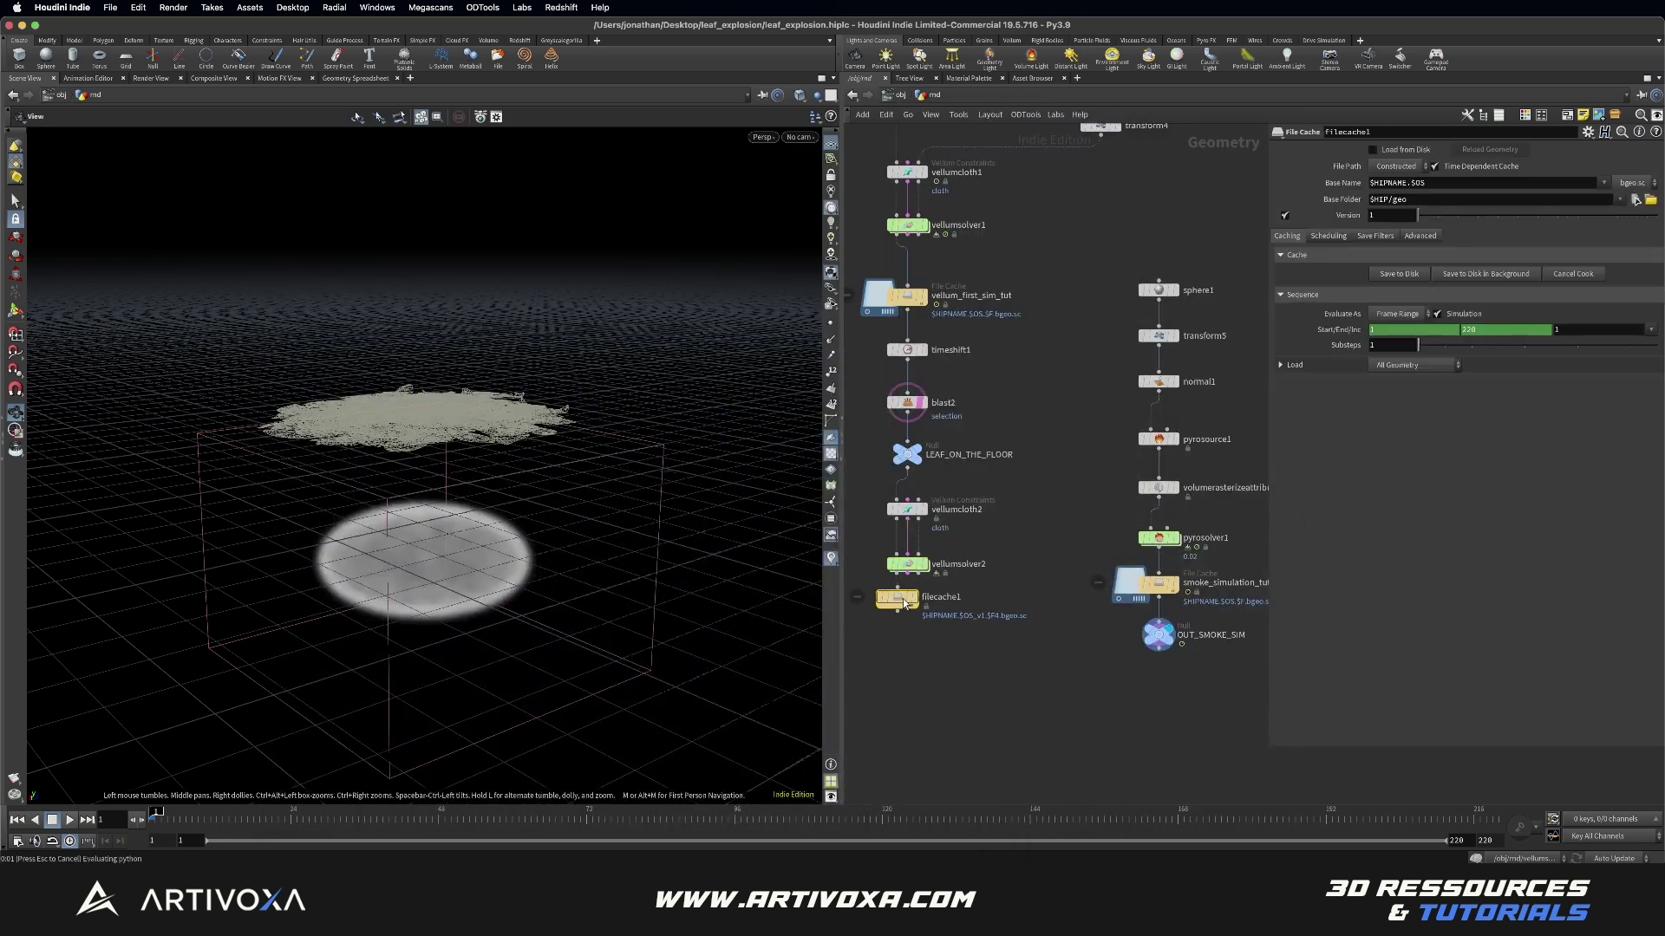
{"action": "left_click", "coordinate": [910, 652]}
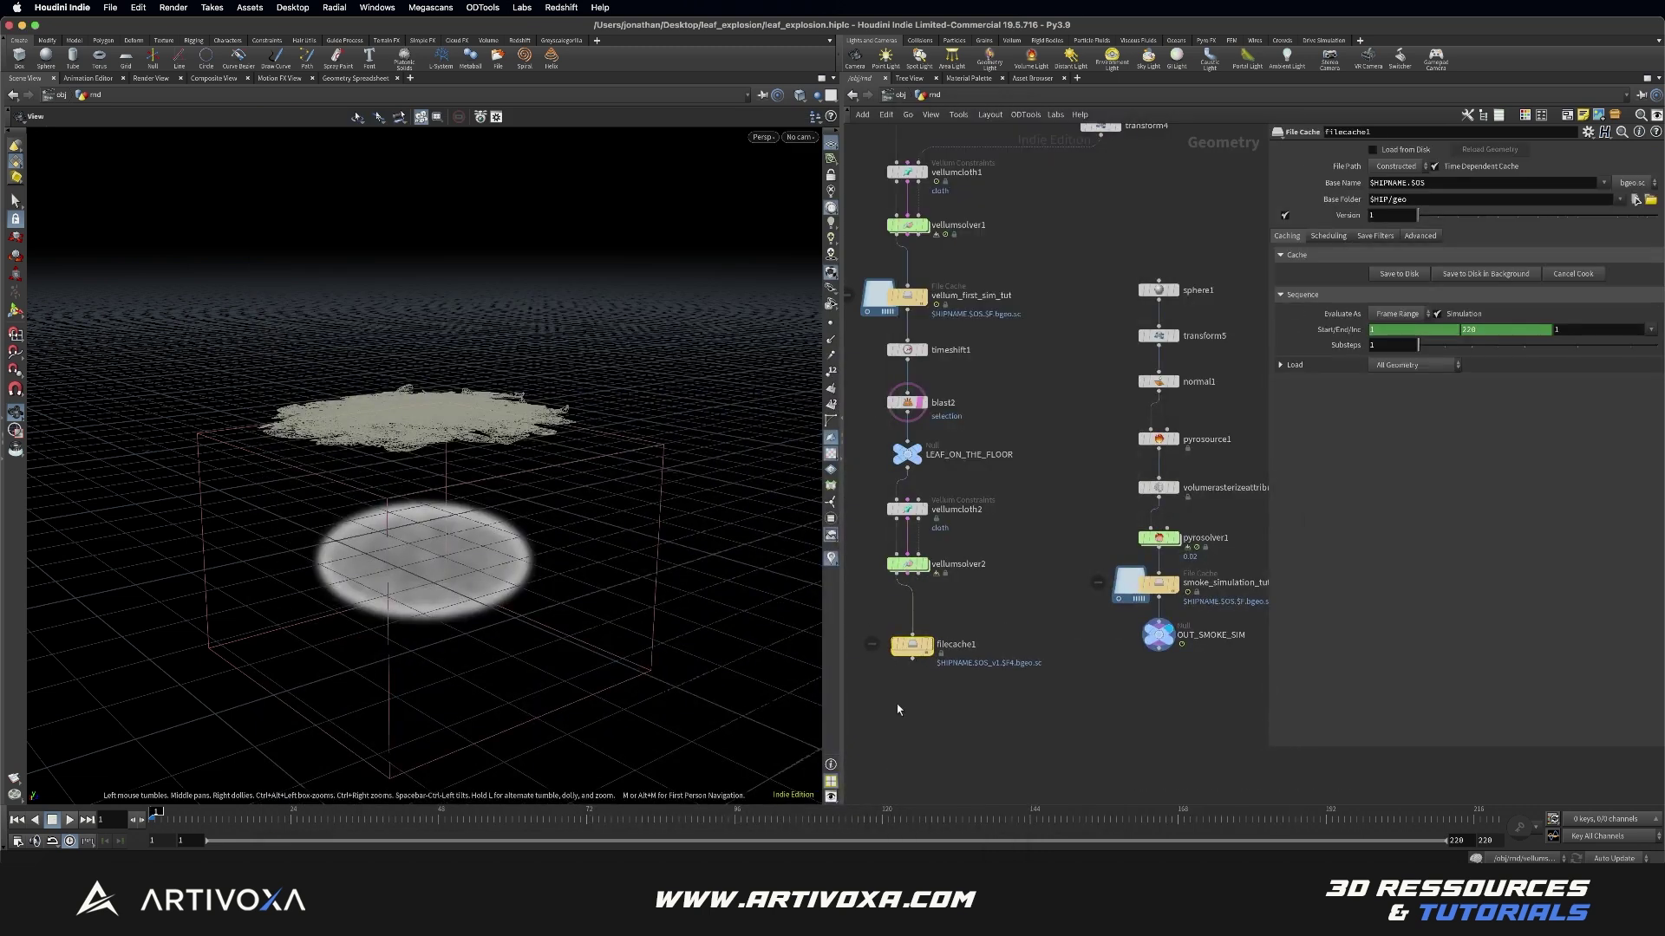
{"action": "left_click_drag", "start_coordinate": [971, 684], "coordinate": [908, 492]}
{"action": "left_click", "coordinate": [932, 458]}
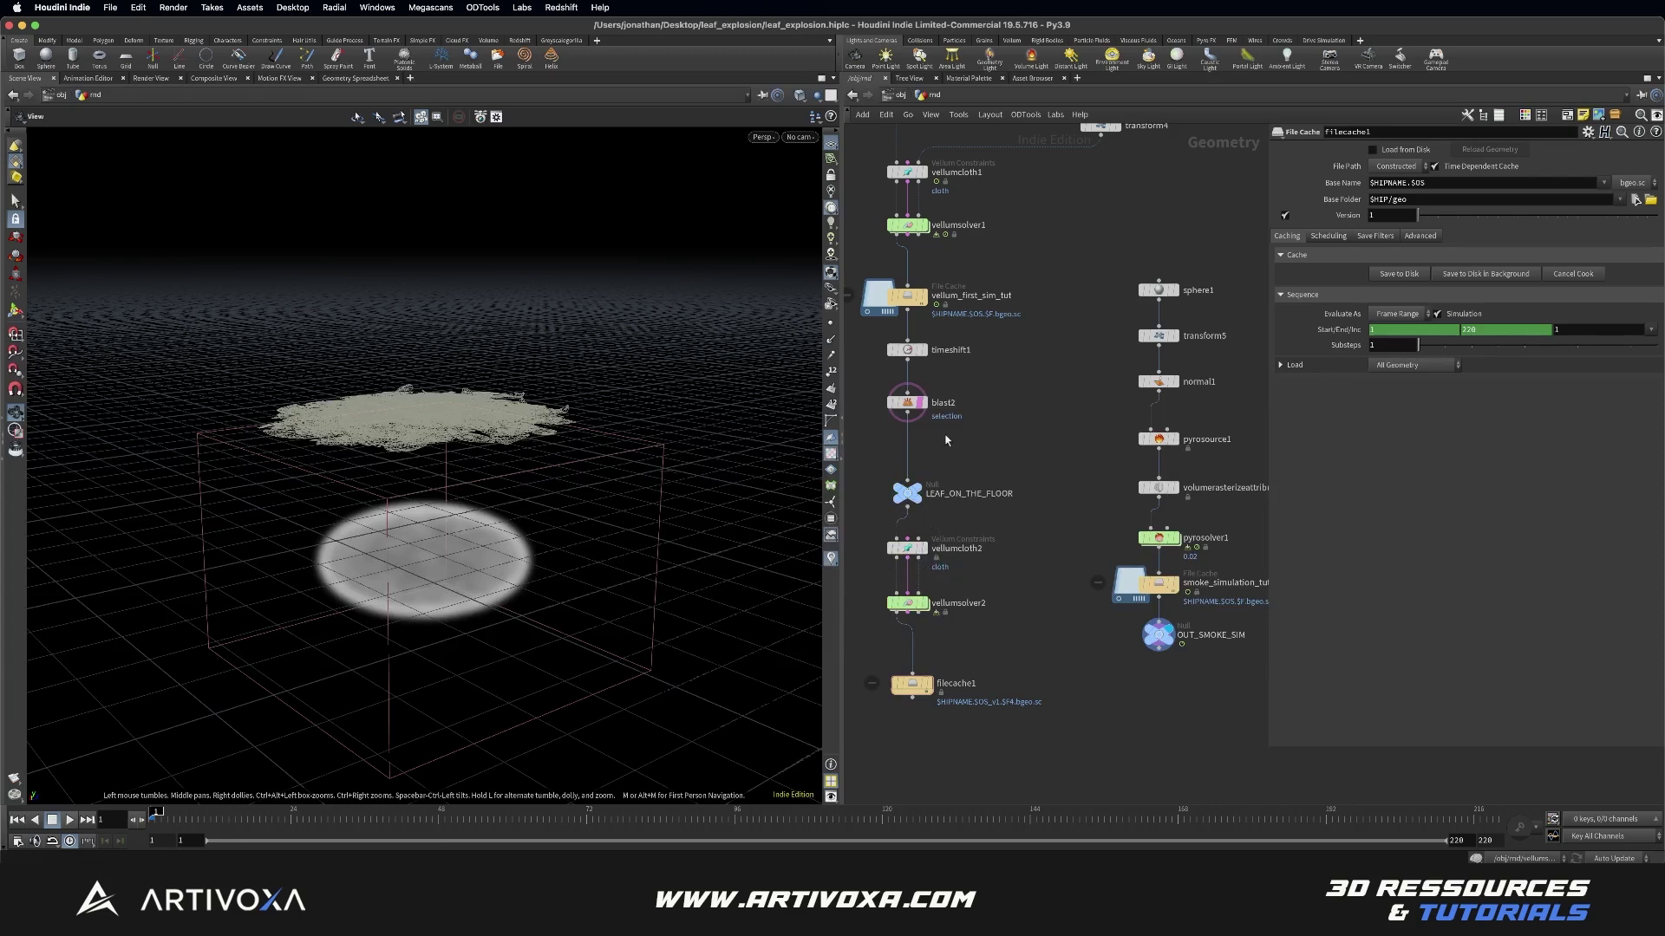
Step: Create an Attribute Delete node near blast2
{"action": "key", "text": "Tab"}
{"action": "type", "text": "attribdelete"}
{"action": "key", "text": "Return"}
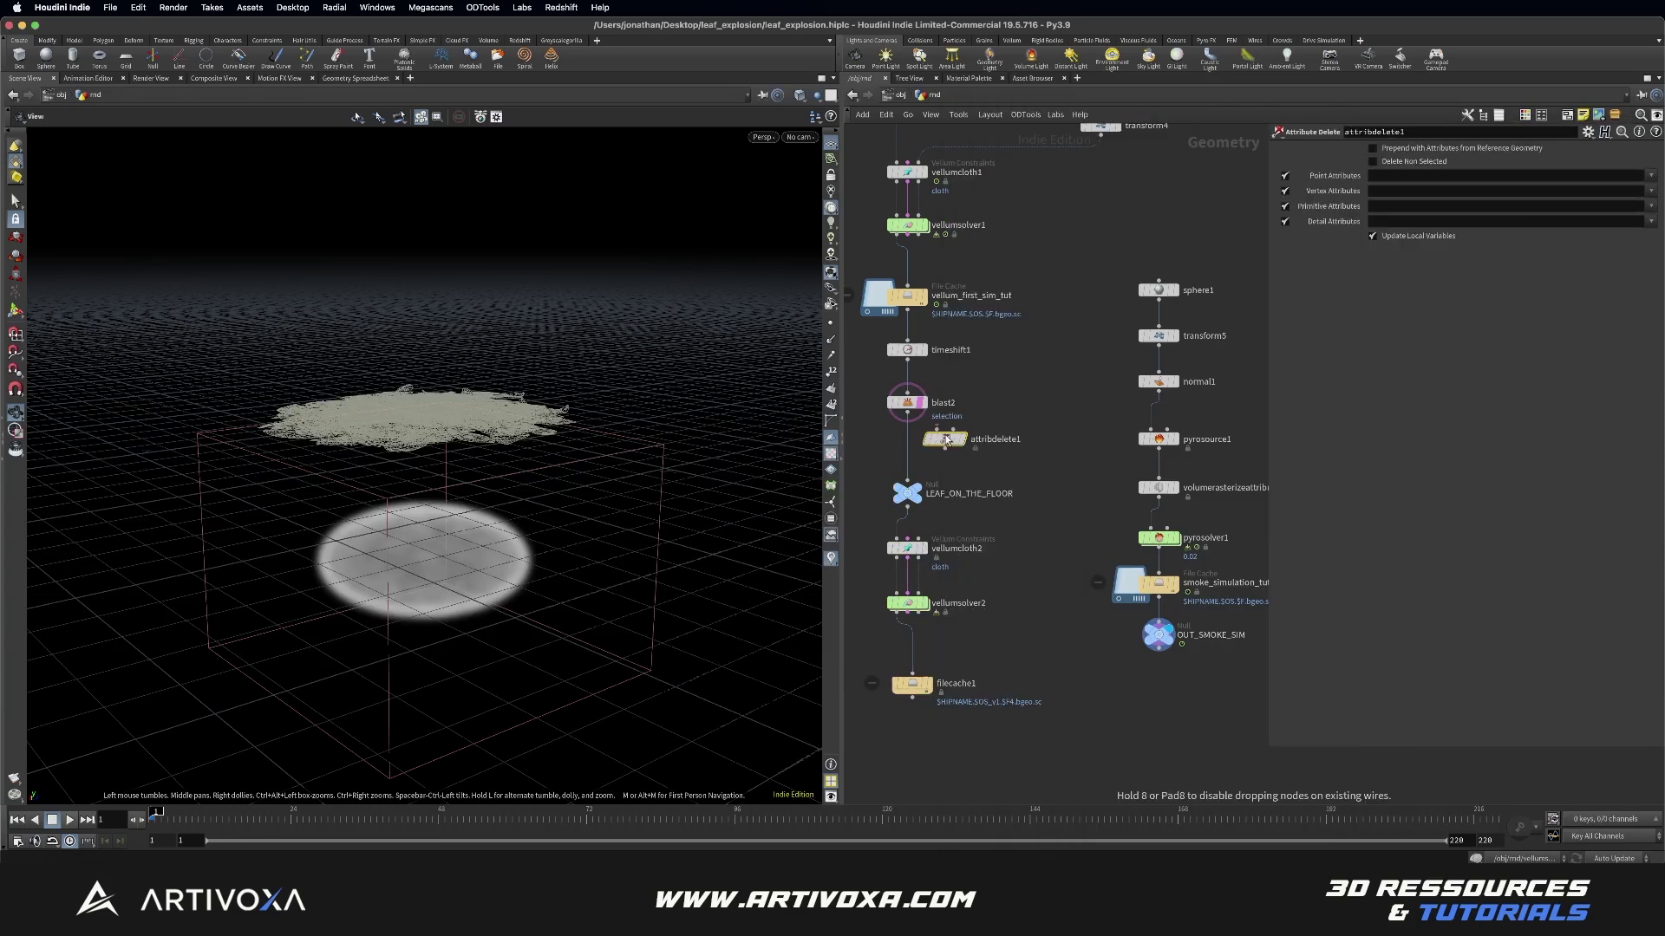
Step: Insert attribdelete1 after blast2 and select the uv, Cd, class and variant point attributes
{"action": "left_click", "coordinate": [907, 447]}
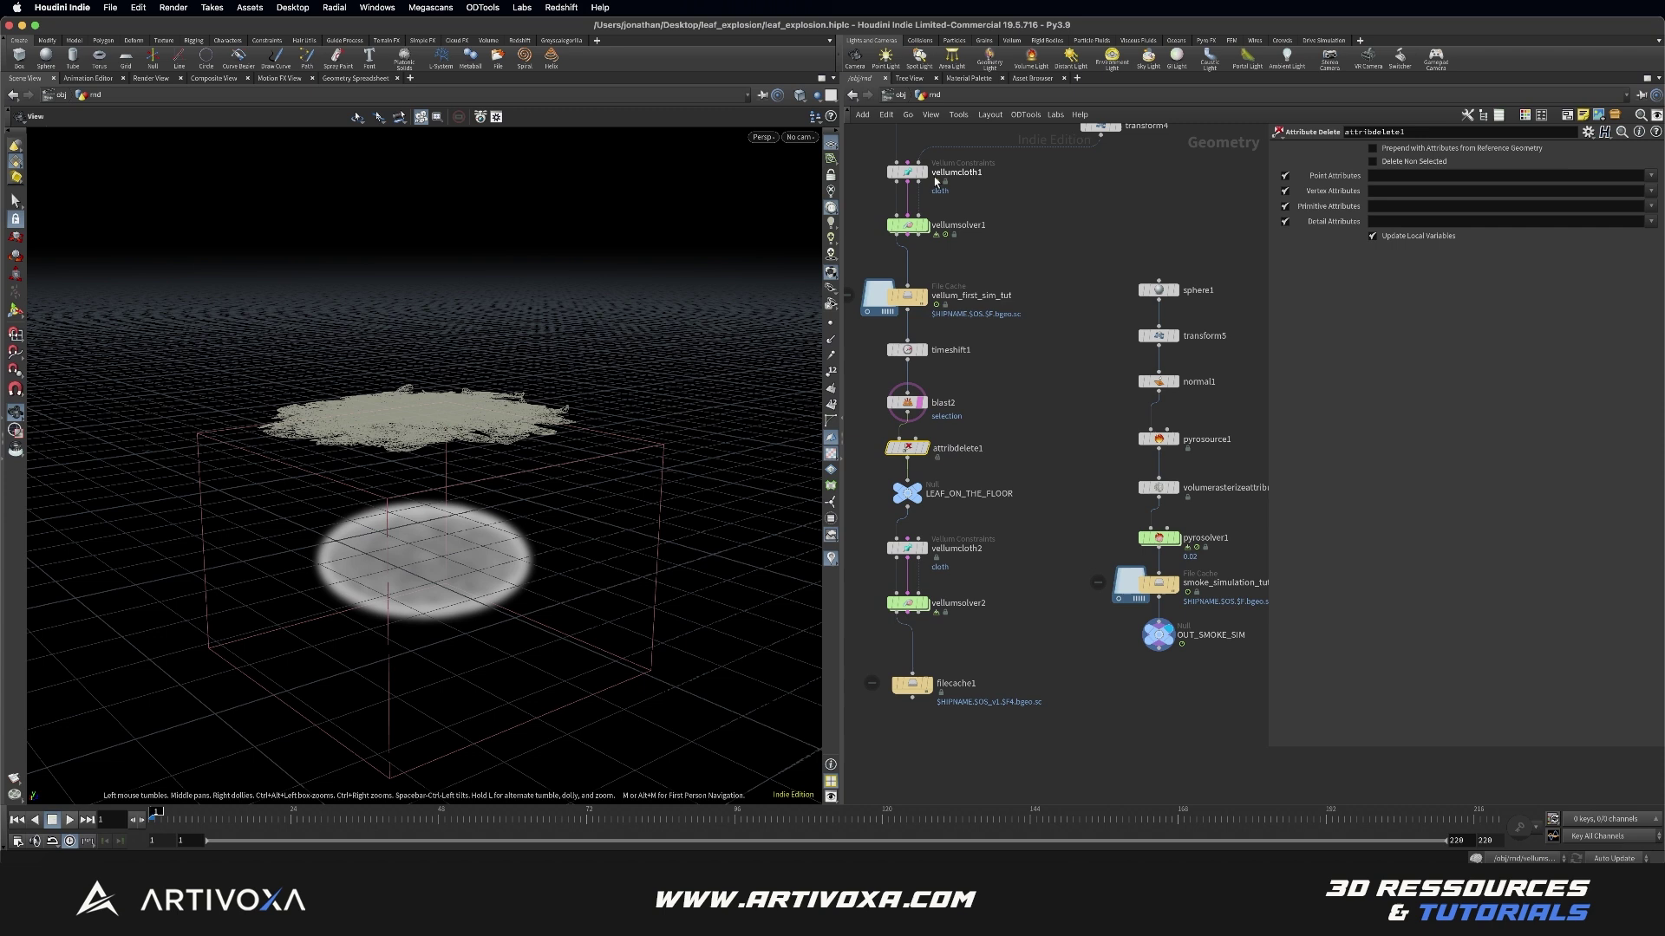
{"action": "left_click", "coordinate": [1652, 176]}
{"action": "left_click", "coordinate": [1650, 176]}
{"action": "left_click", "coordinate": [1650, 176]}
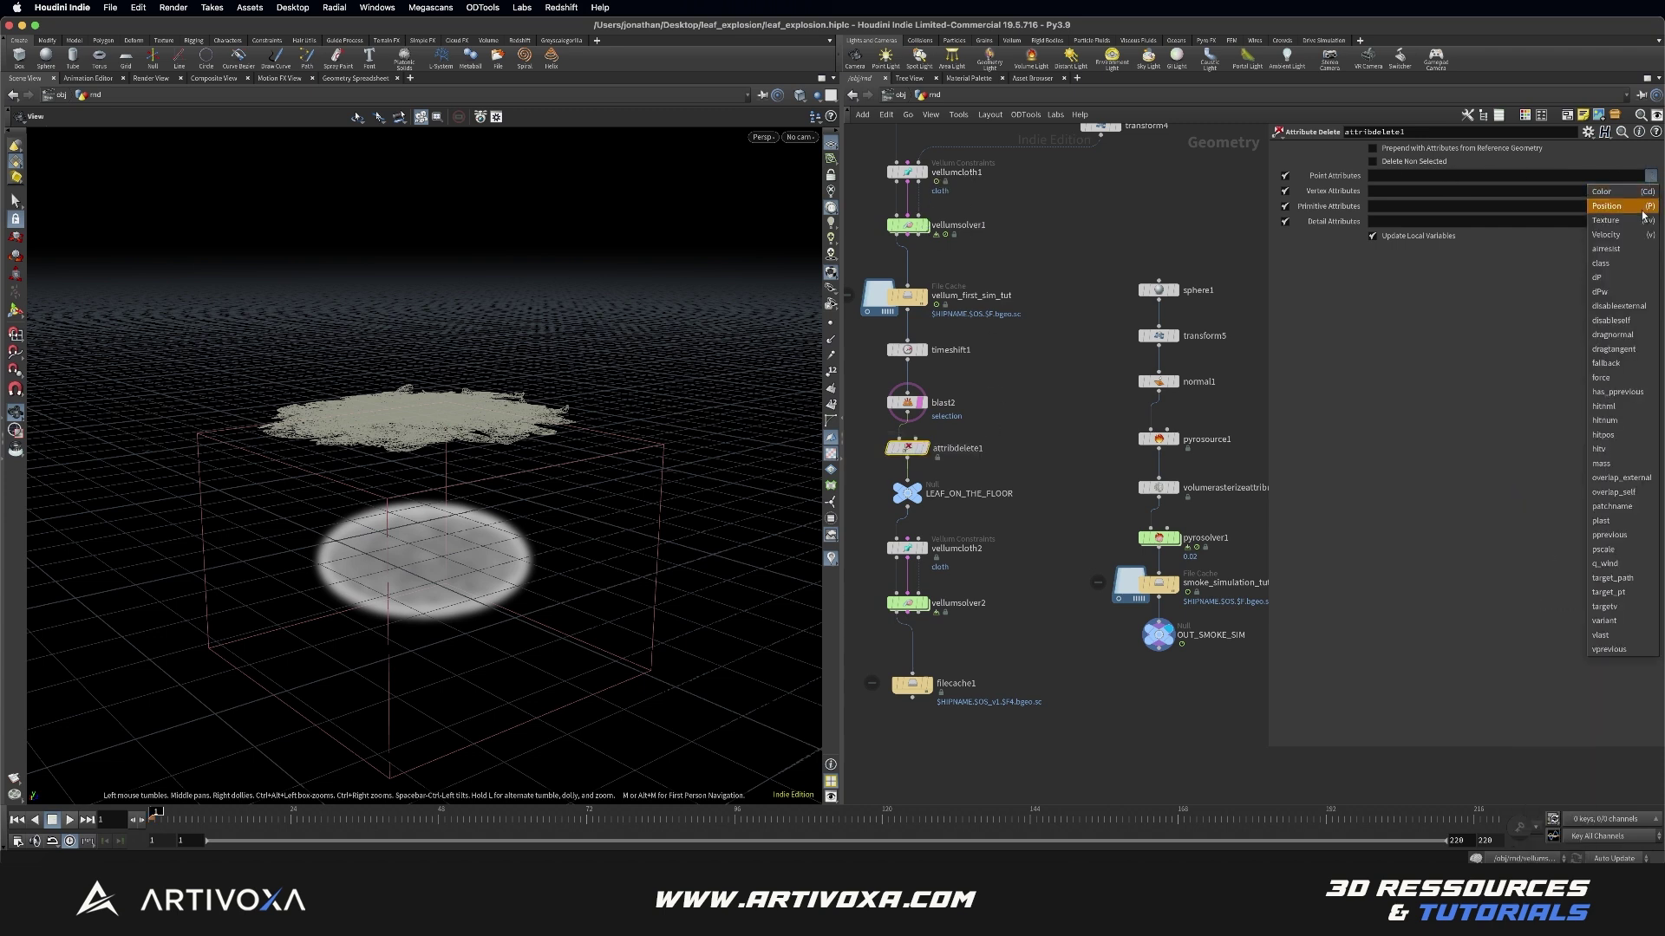
{"action": "left_click", "coordinate": [1628, 226]}
{"action": "left_click", "coordinate": [1650, 176]}
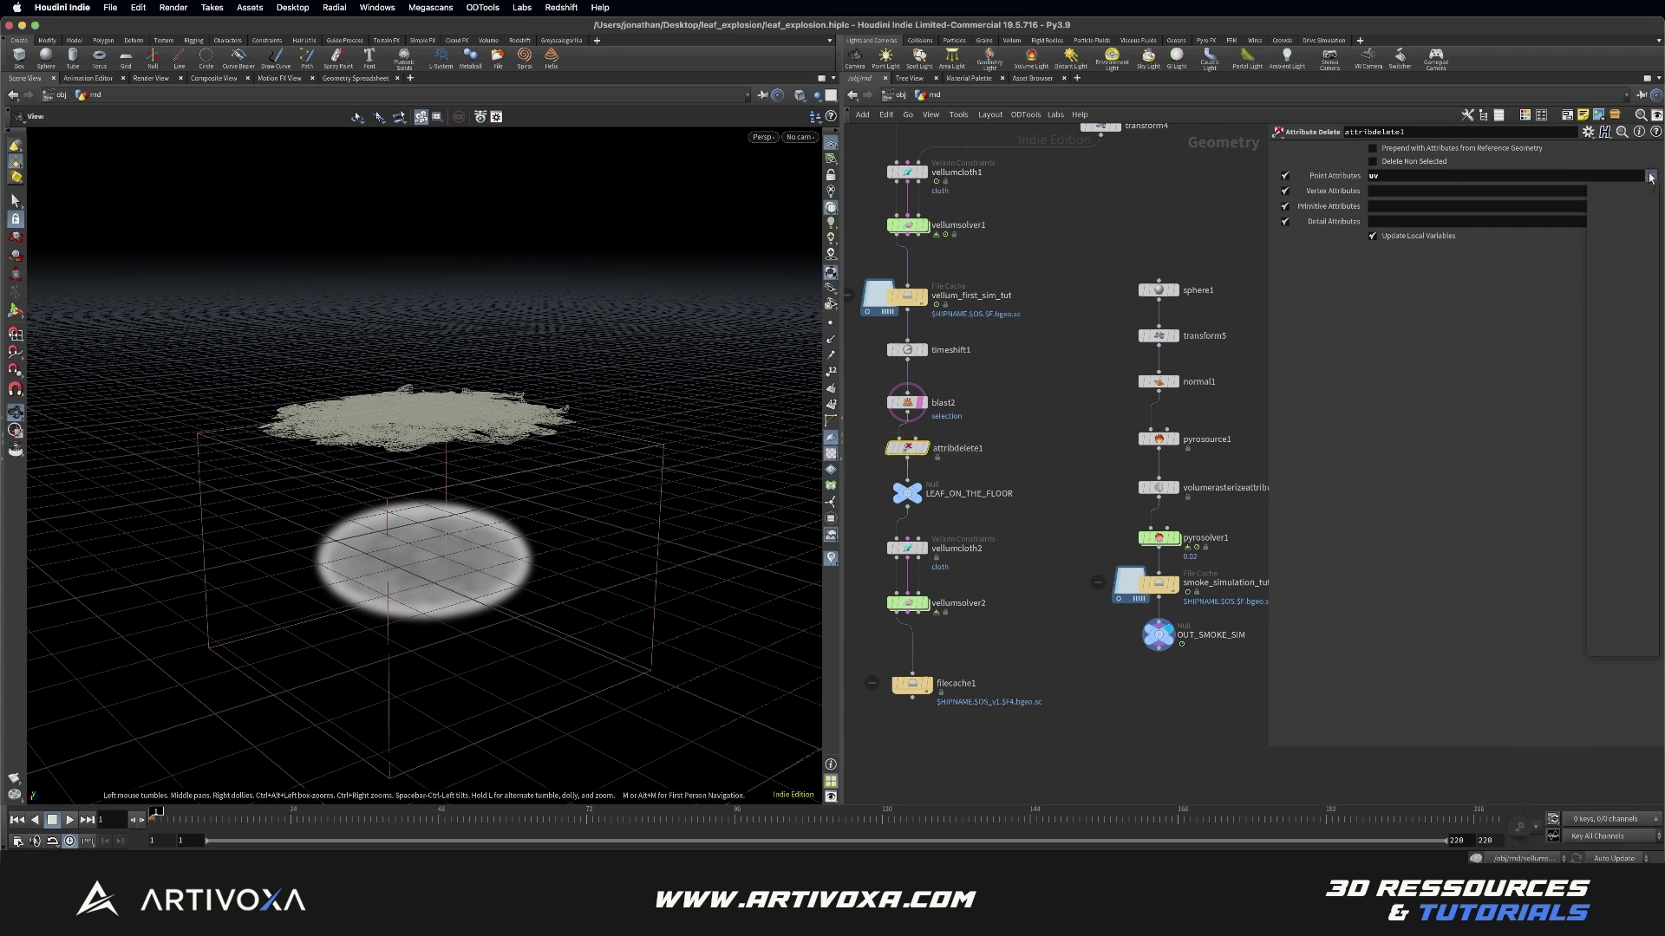
{"action": "left_click", "coordinate": [1612, 192]}
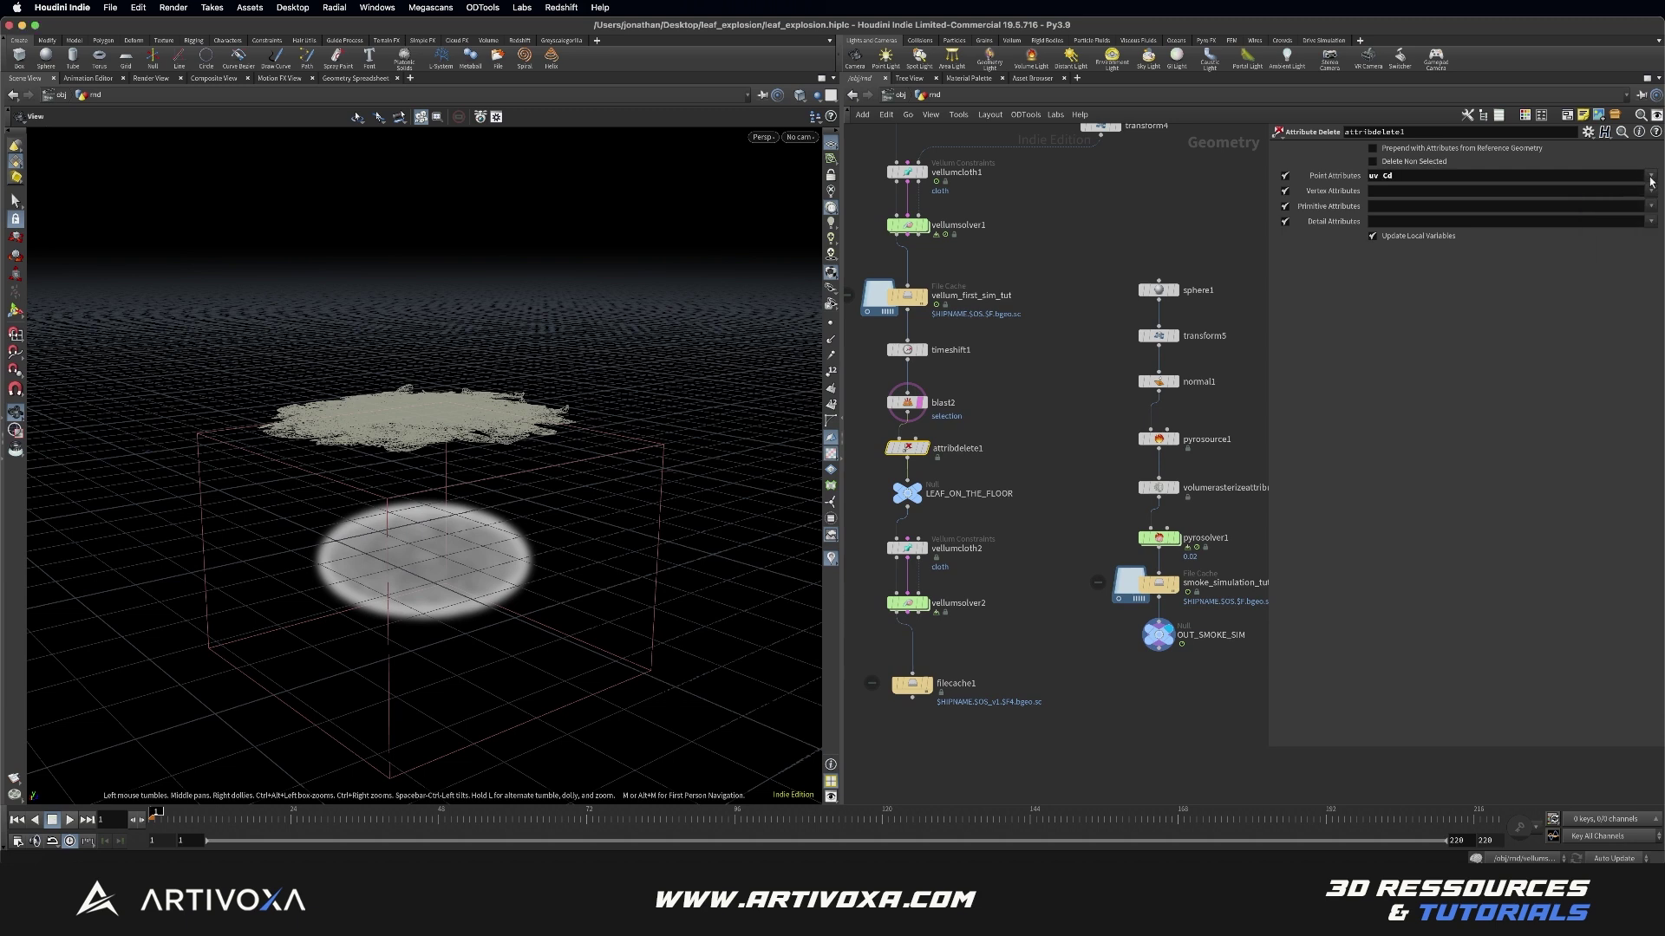
{"action": "left_click", "coordinate": [1650, 176]}
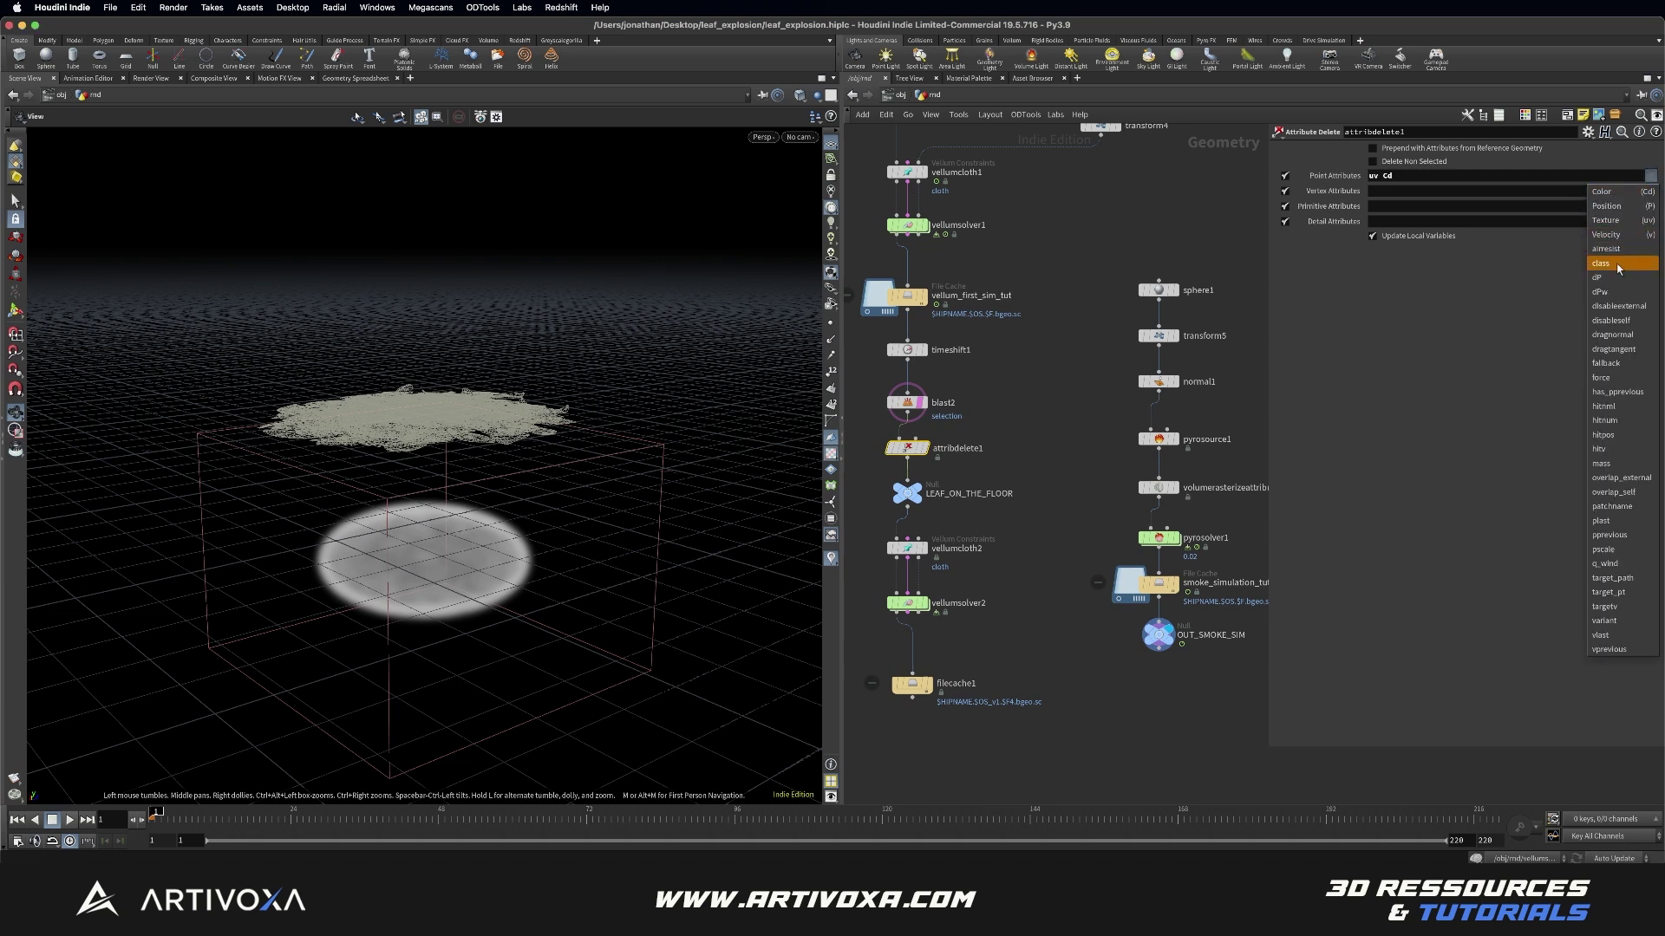
{"action": "left_click", "coordinate": [1618, 270]}
{"action": "left_click", "coordinate": [1650, 176]}
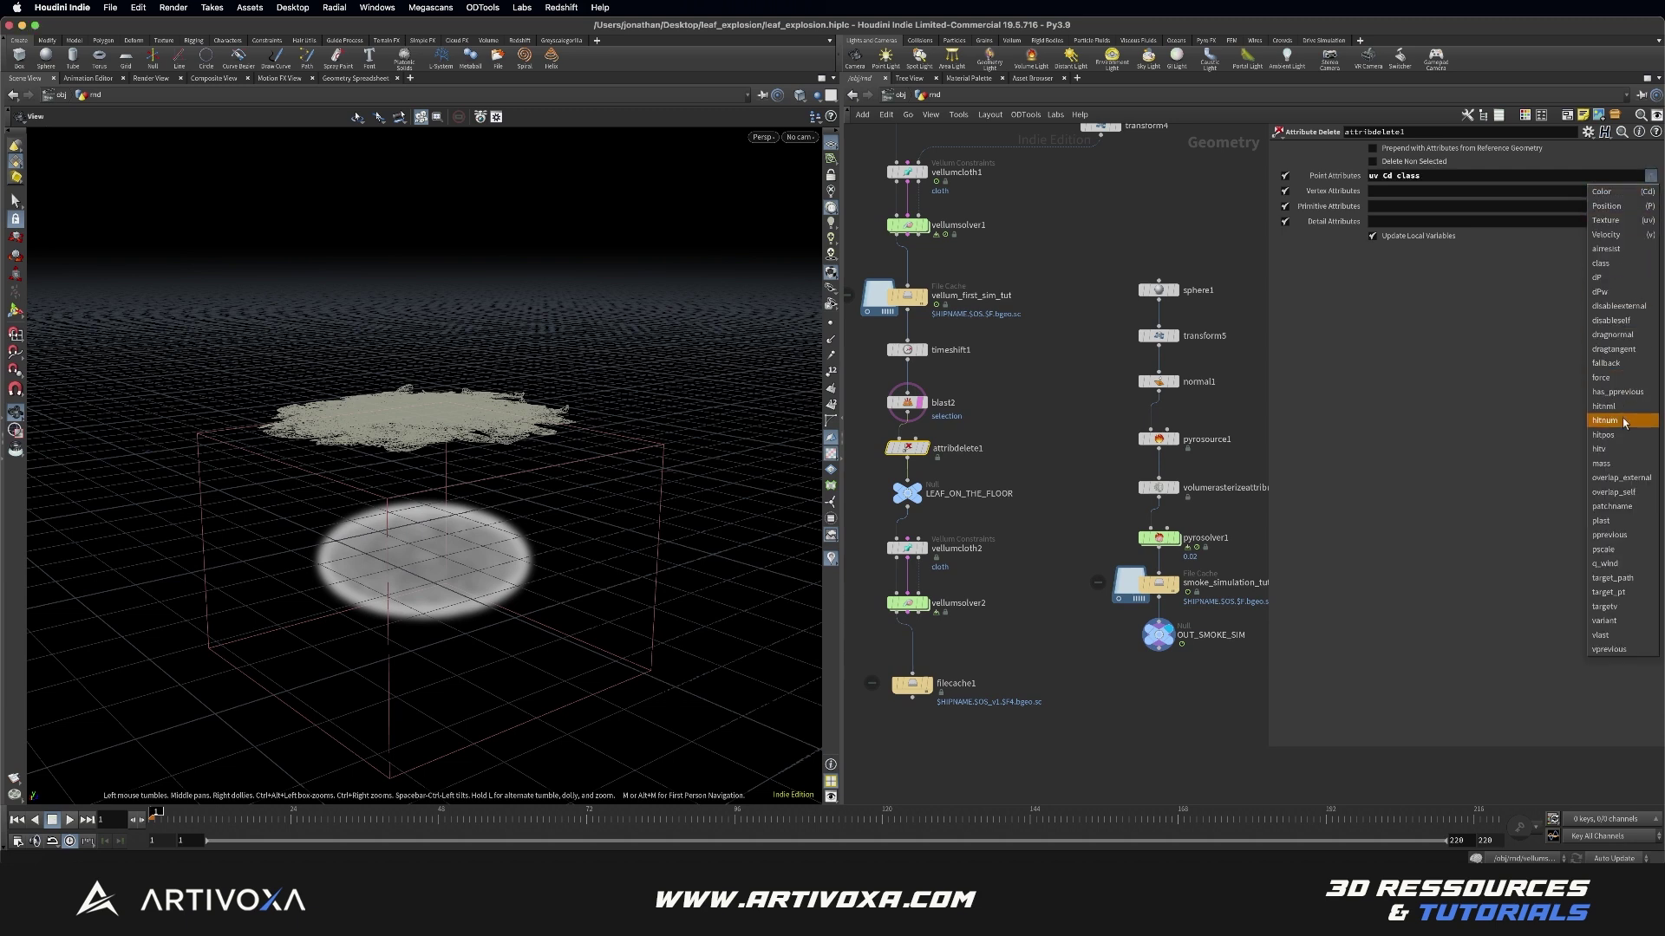
{"action": "left_click", "coordinate": [1617, 621]}
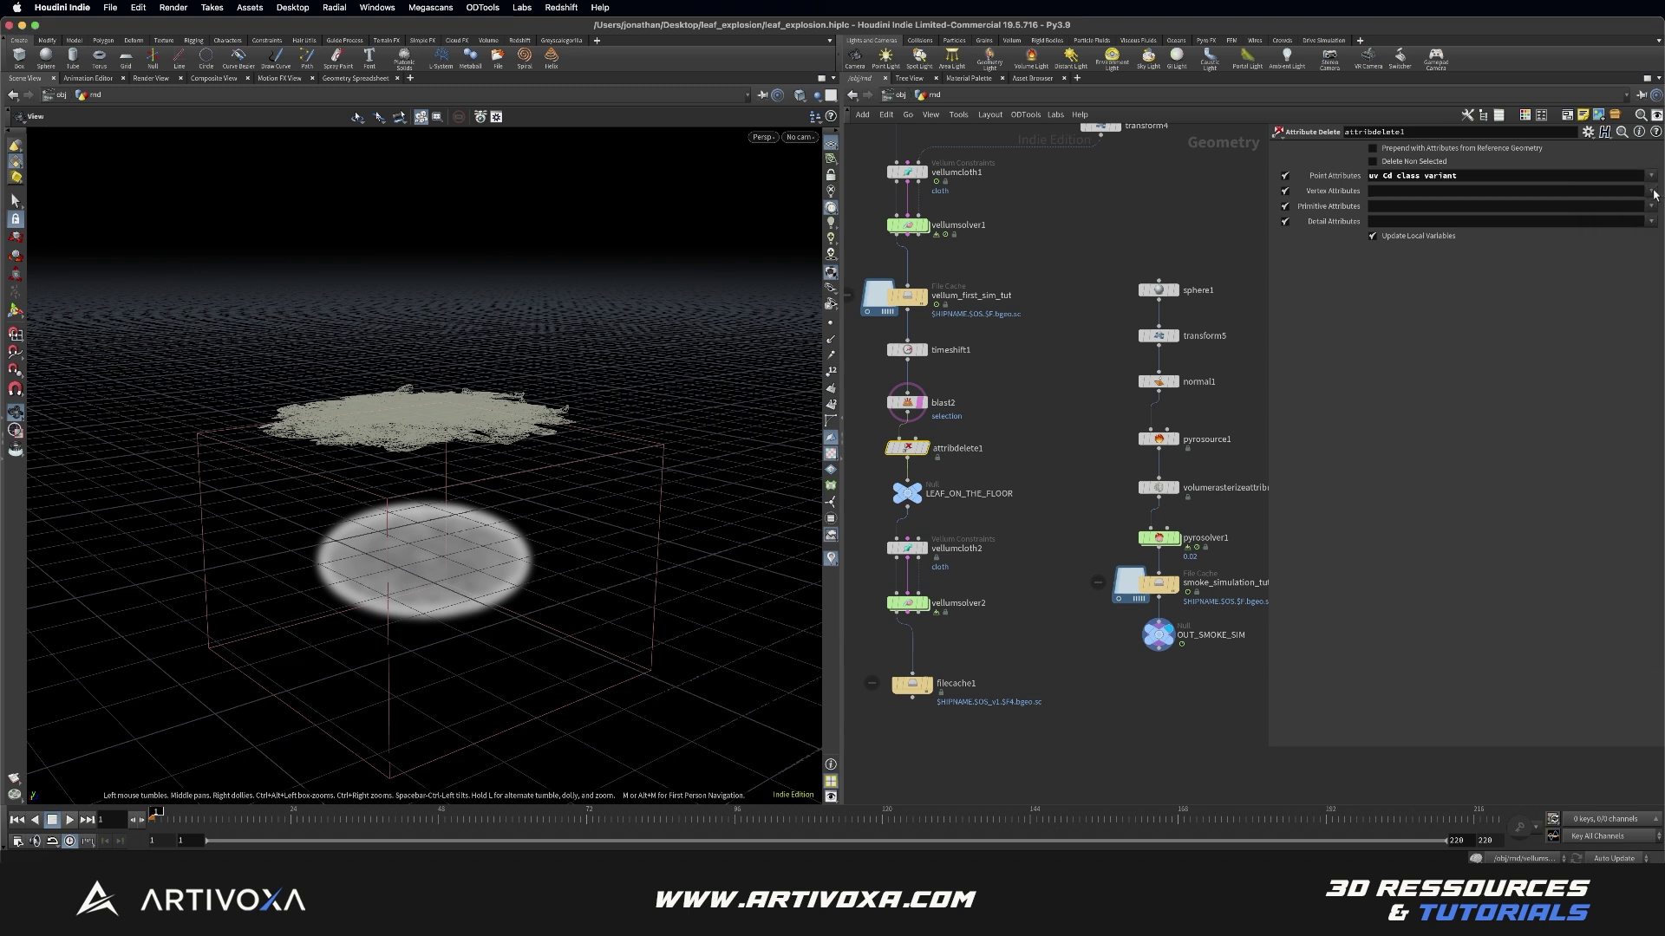
Step: Add shop_materialpath as a primitive attribute and enable Delete Non Selected
{"action": "left_click", "coordinate": [1650, 206]}
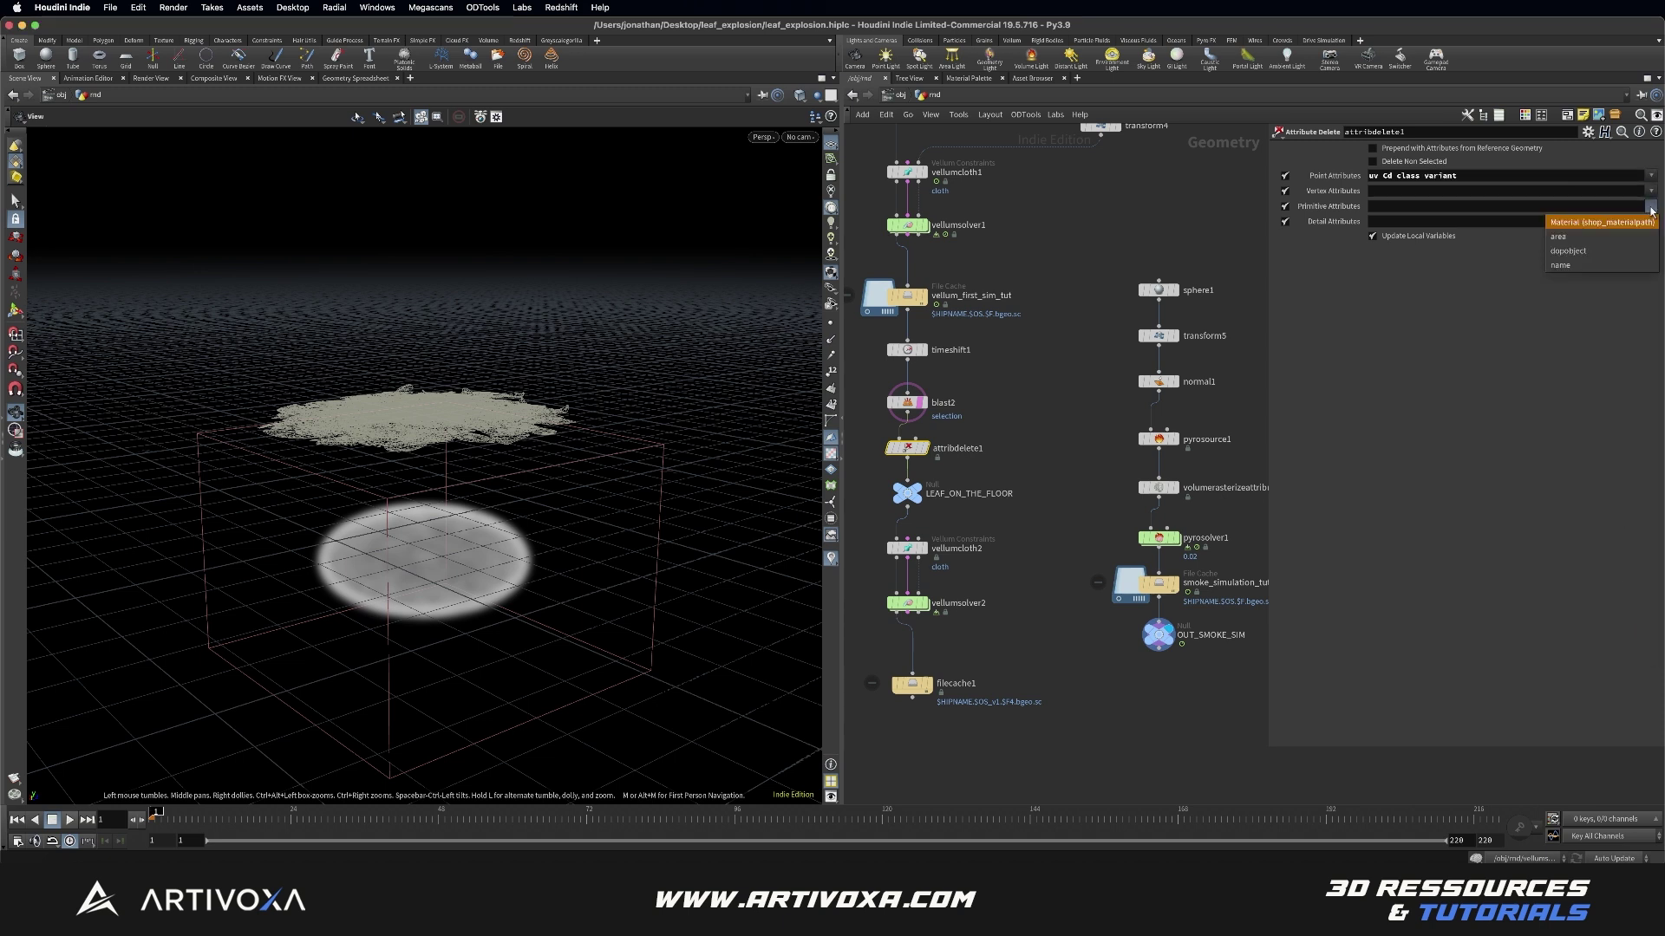
{"action": "left_click", "coordinate": [1603, 222]}
{"action": "left_click", "coordinate": [1651, 206]}
{"action": "left_click", "coordinate": [1651, 207]}
{"action": "left_click", "coordinate": [1650, 221]}
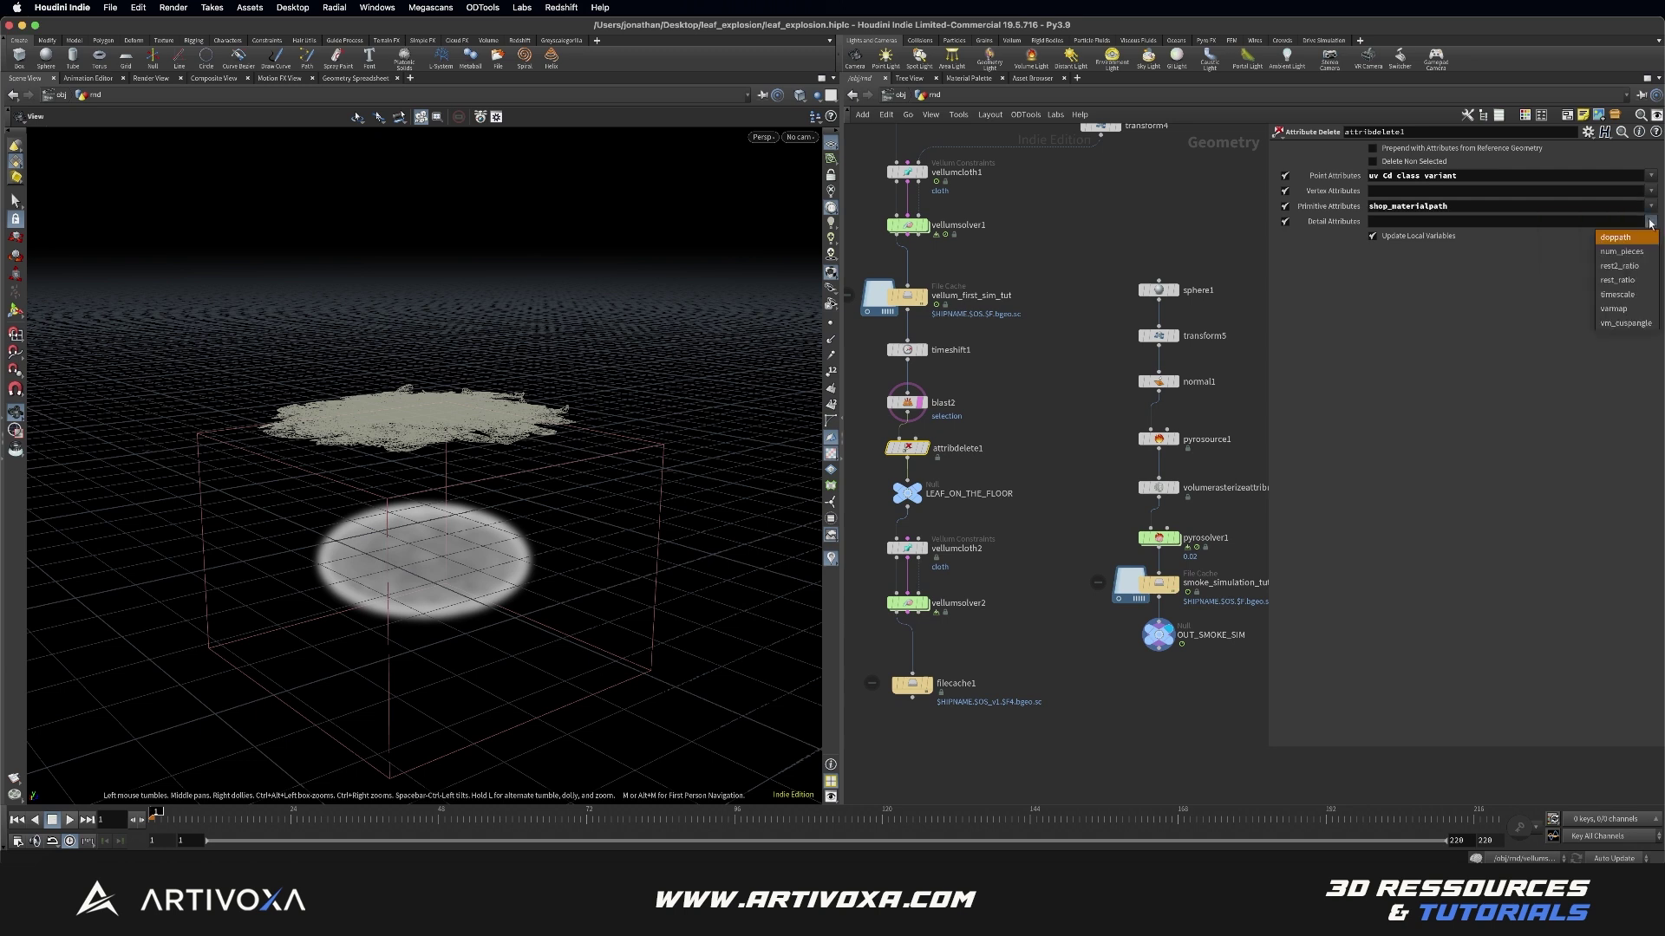
{"action": "left_click", "coordinate": [1650, 222]}
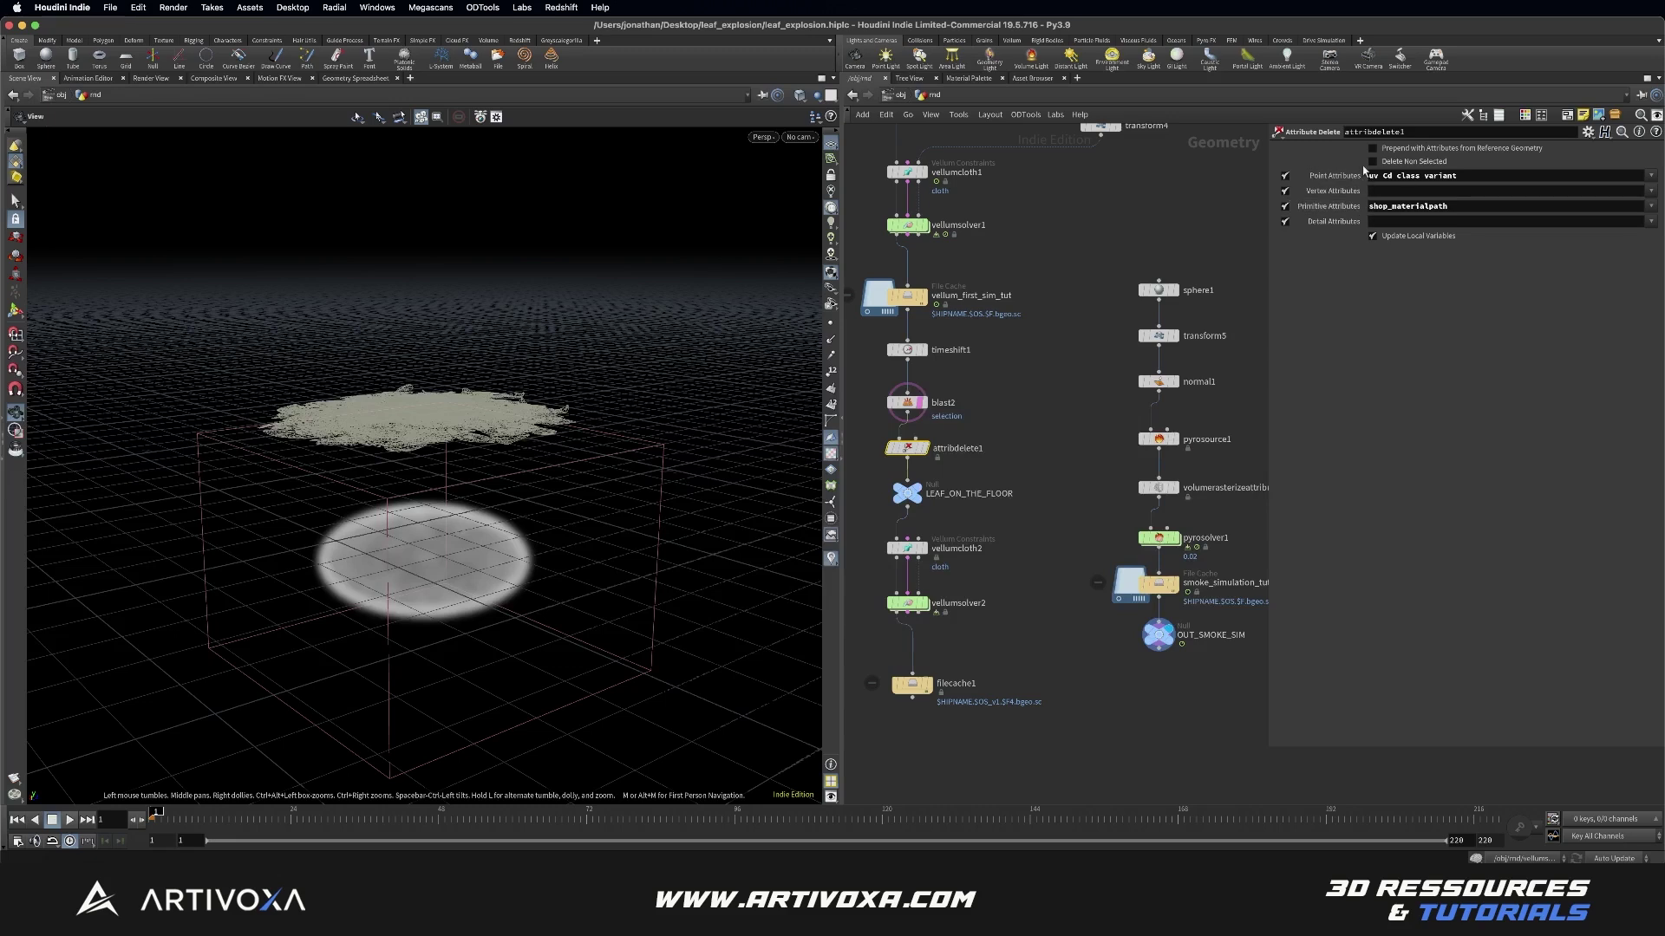
{"action": "left_click", "coordinate": [1372, 162]}
{"action": "middle_click_drag", "start_coordinate": [1066, 349], "coordinate": [1077, 337]}
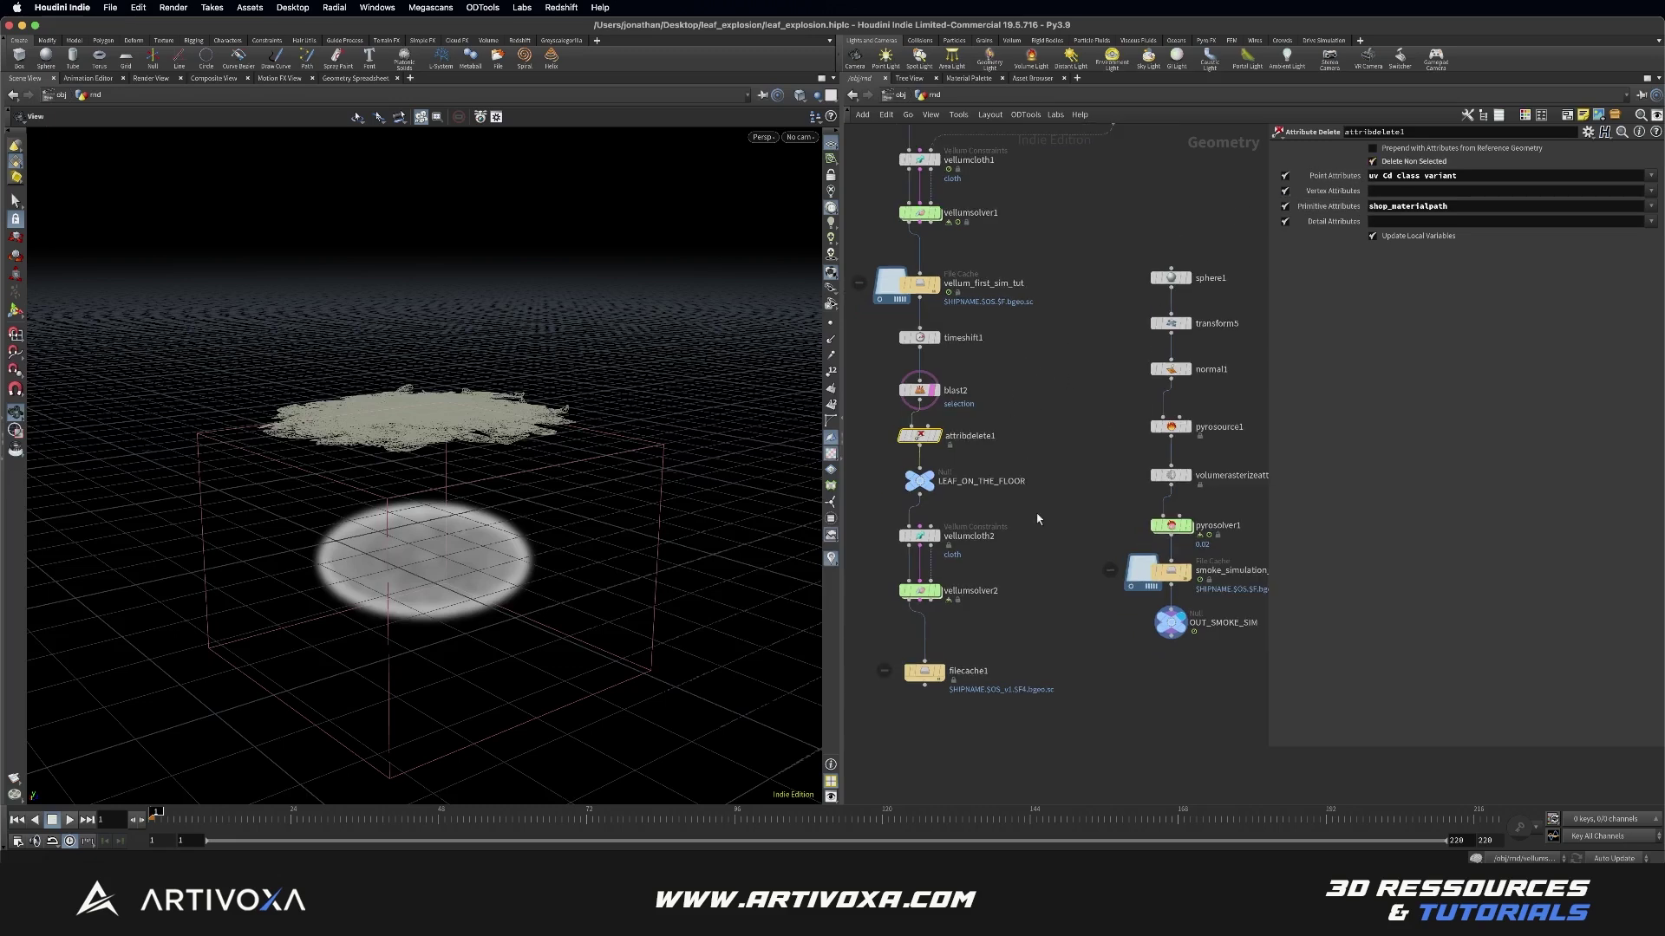
Step: Rename the final file cache node to leave_explosion_tut
{"action": "middle_click_drag", "start_coordinate": [1031, 606], "coordinate": [1059, 565]}
{"action": "left_click_drag", "start_coordinate": [1059, 564], "coordinate": [952, 618]}
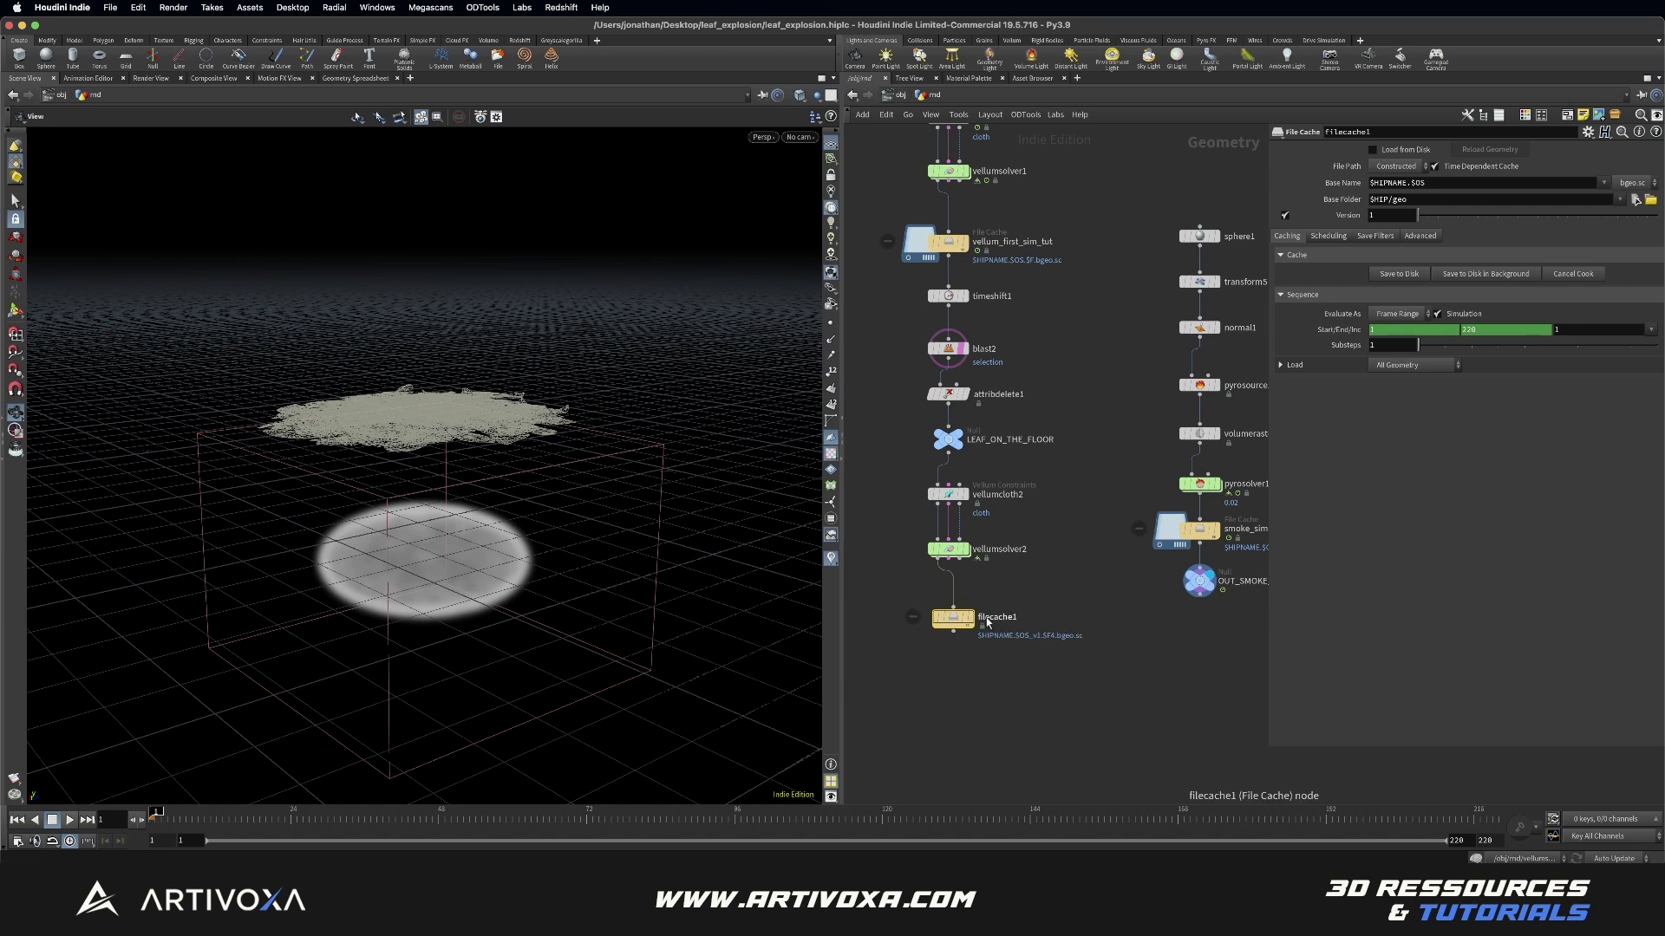
{"action": "double_click", "coordinate": [990, 618]}
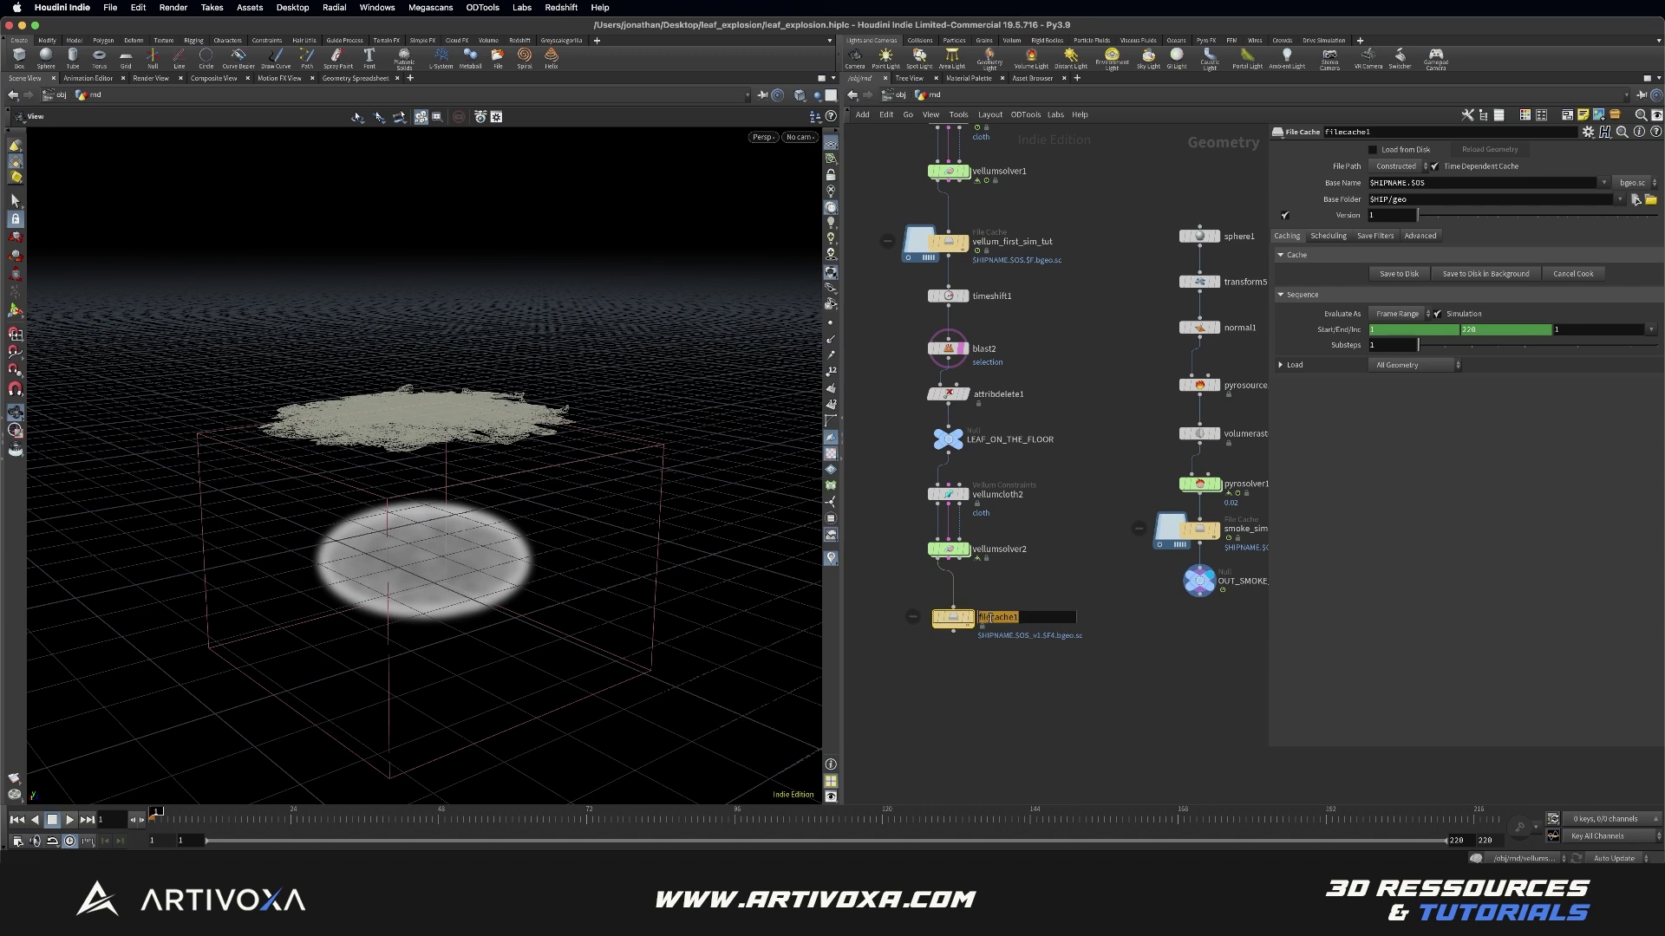
{"action": "key", "text": "BackSpace"}
{"action": "type", "text": "losion_tut"}
{"action": "key", "text": "Return"}
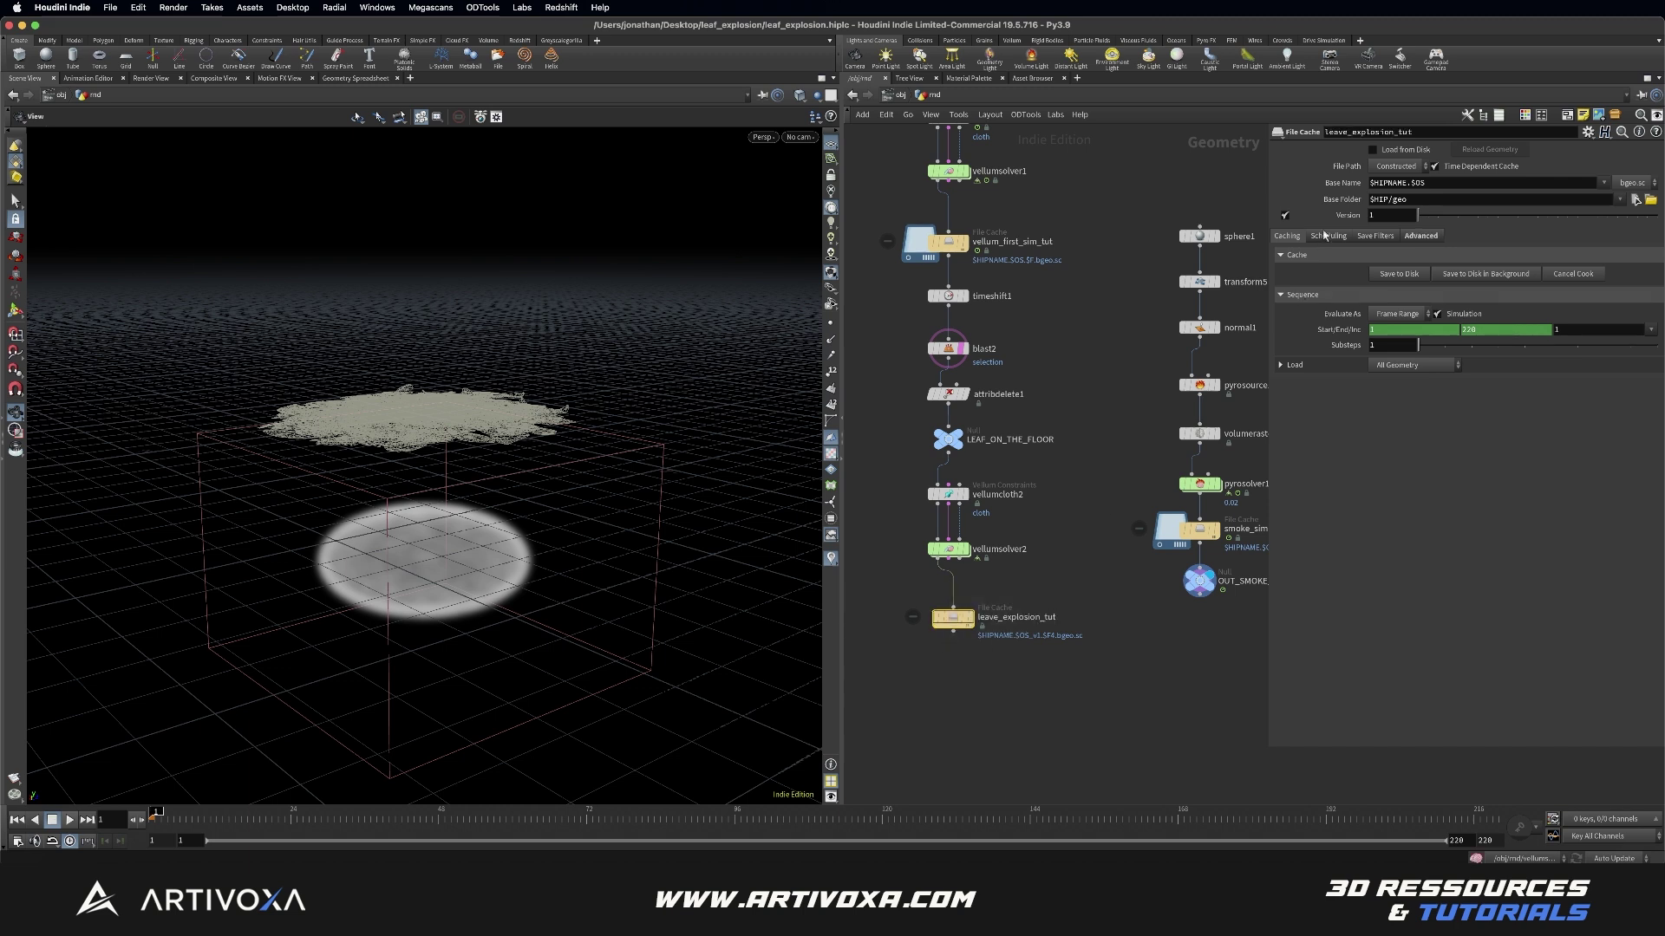
Step: Switch the cache to an explicit path $HIP/cache/$OS/$HIPNAME.$OS.$F.bgeo.sc
{"action": "left_click", "coordinate": [1433, 167]}
{"action": "left_click", "coordinate": [1394, 183]}
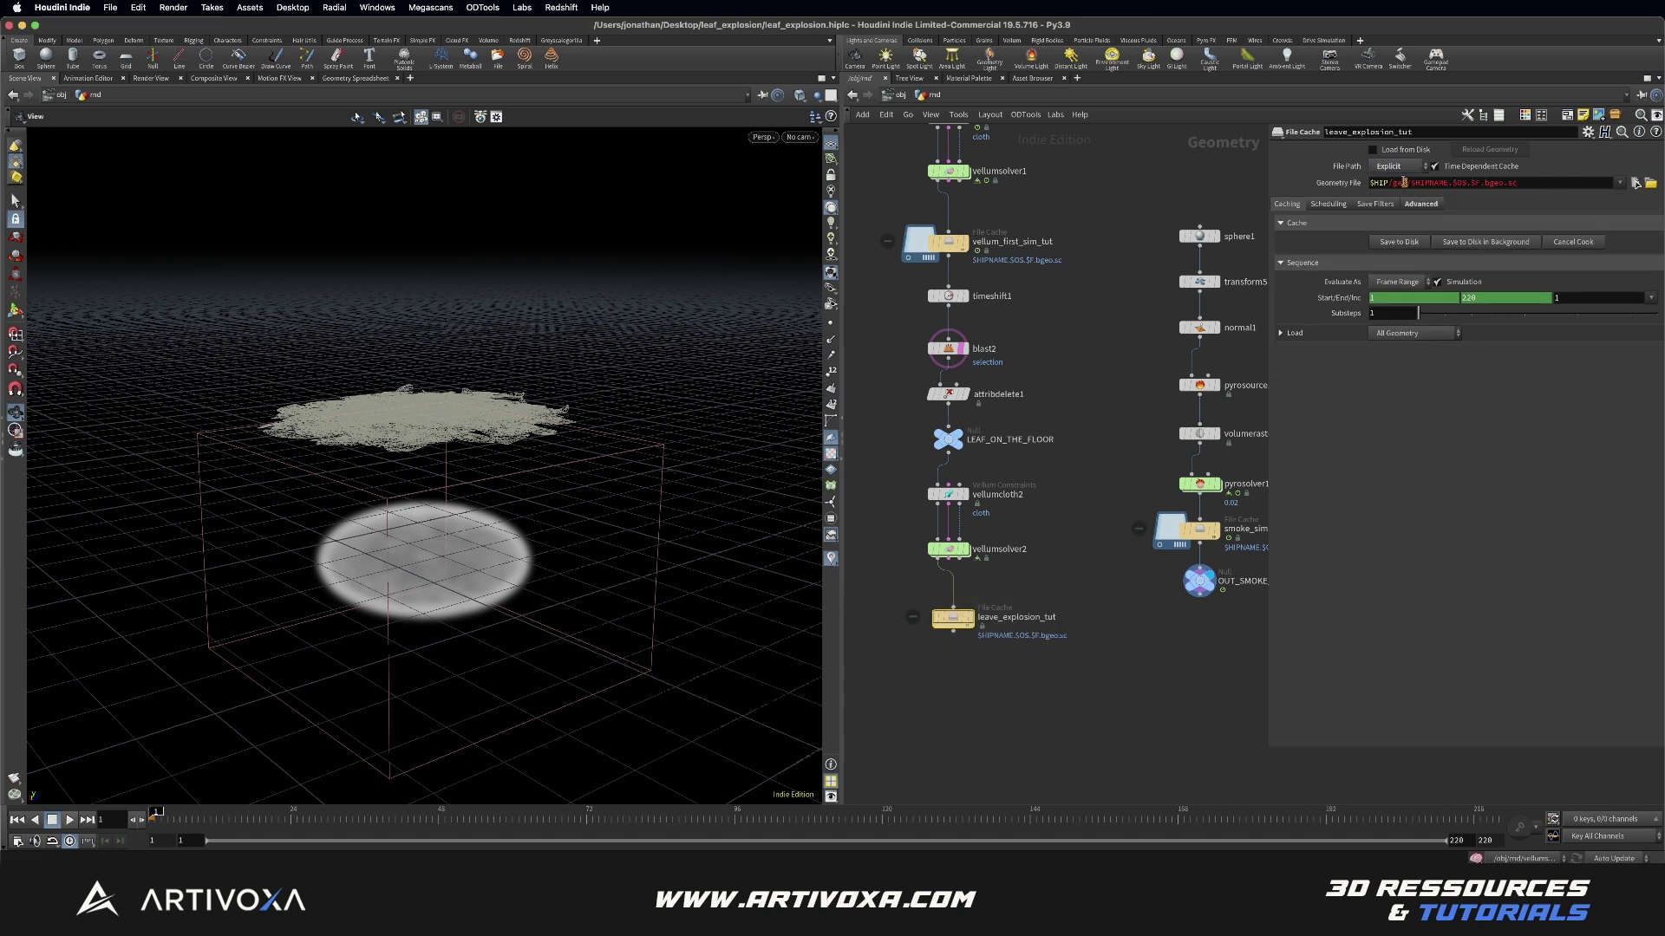
{"action": "double_click", "coordinate": [1398, 183]}
{"action": "type", "text": "cache/$OS"}
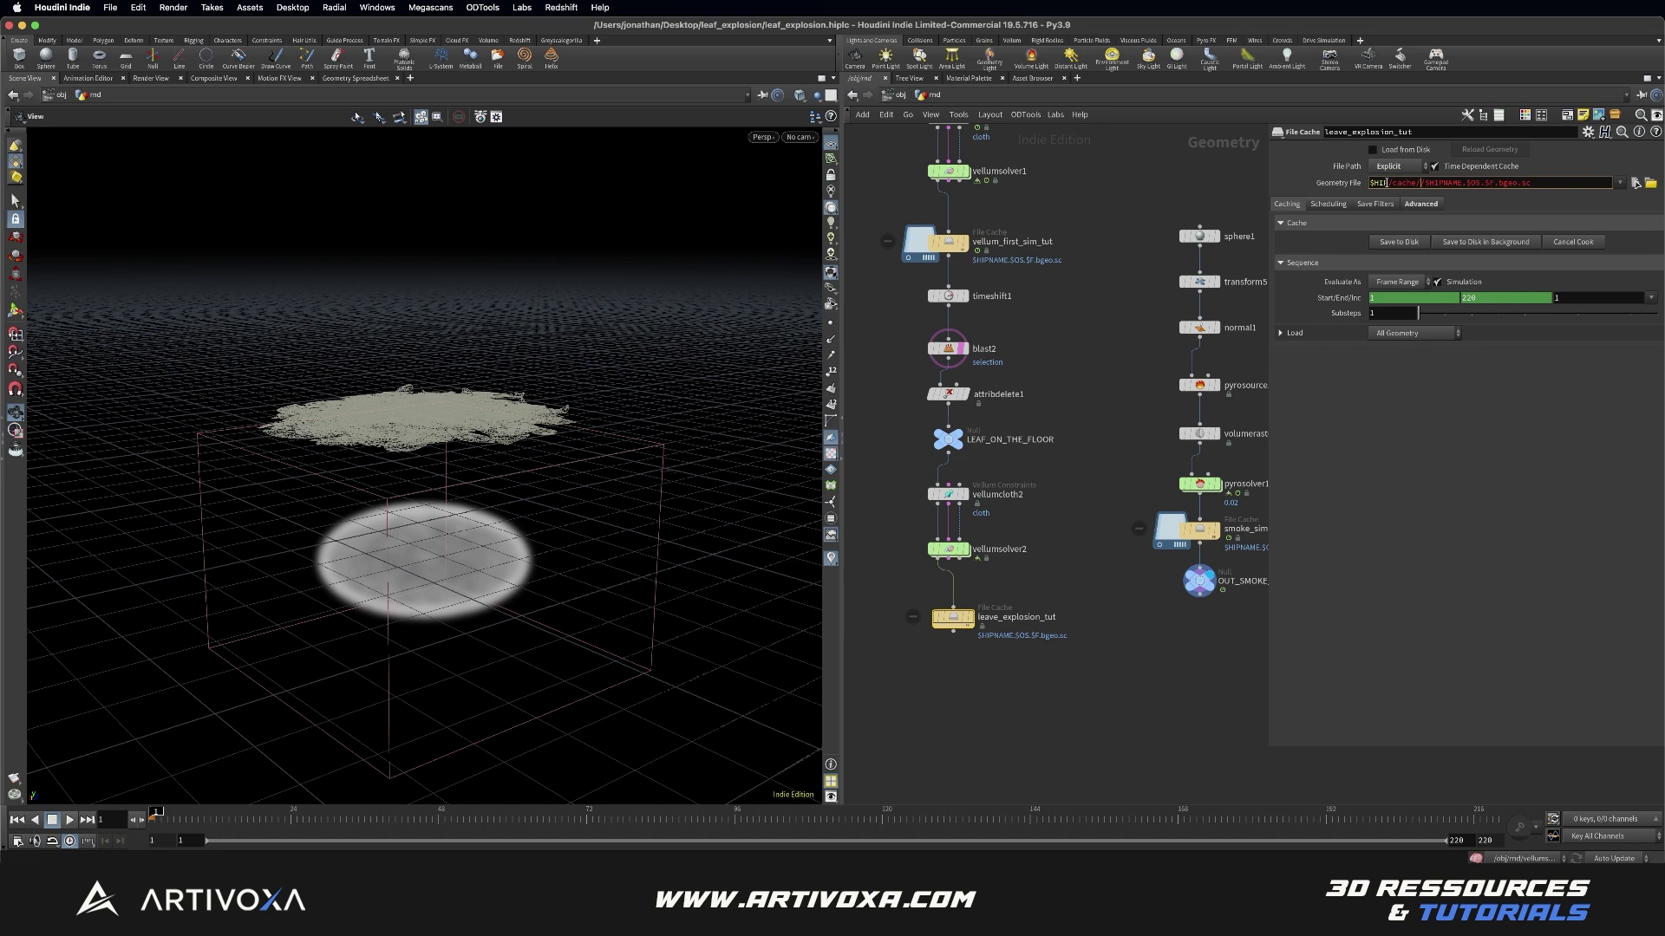
{"action": "key", "text": "Escape"}
{"action": "key", "text": "Return"}
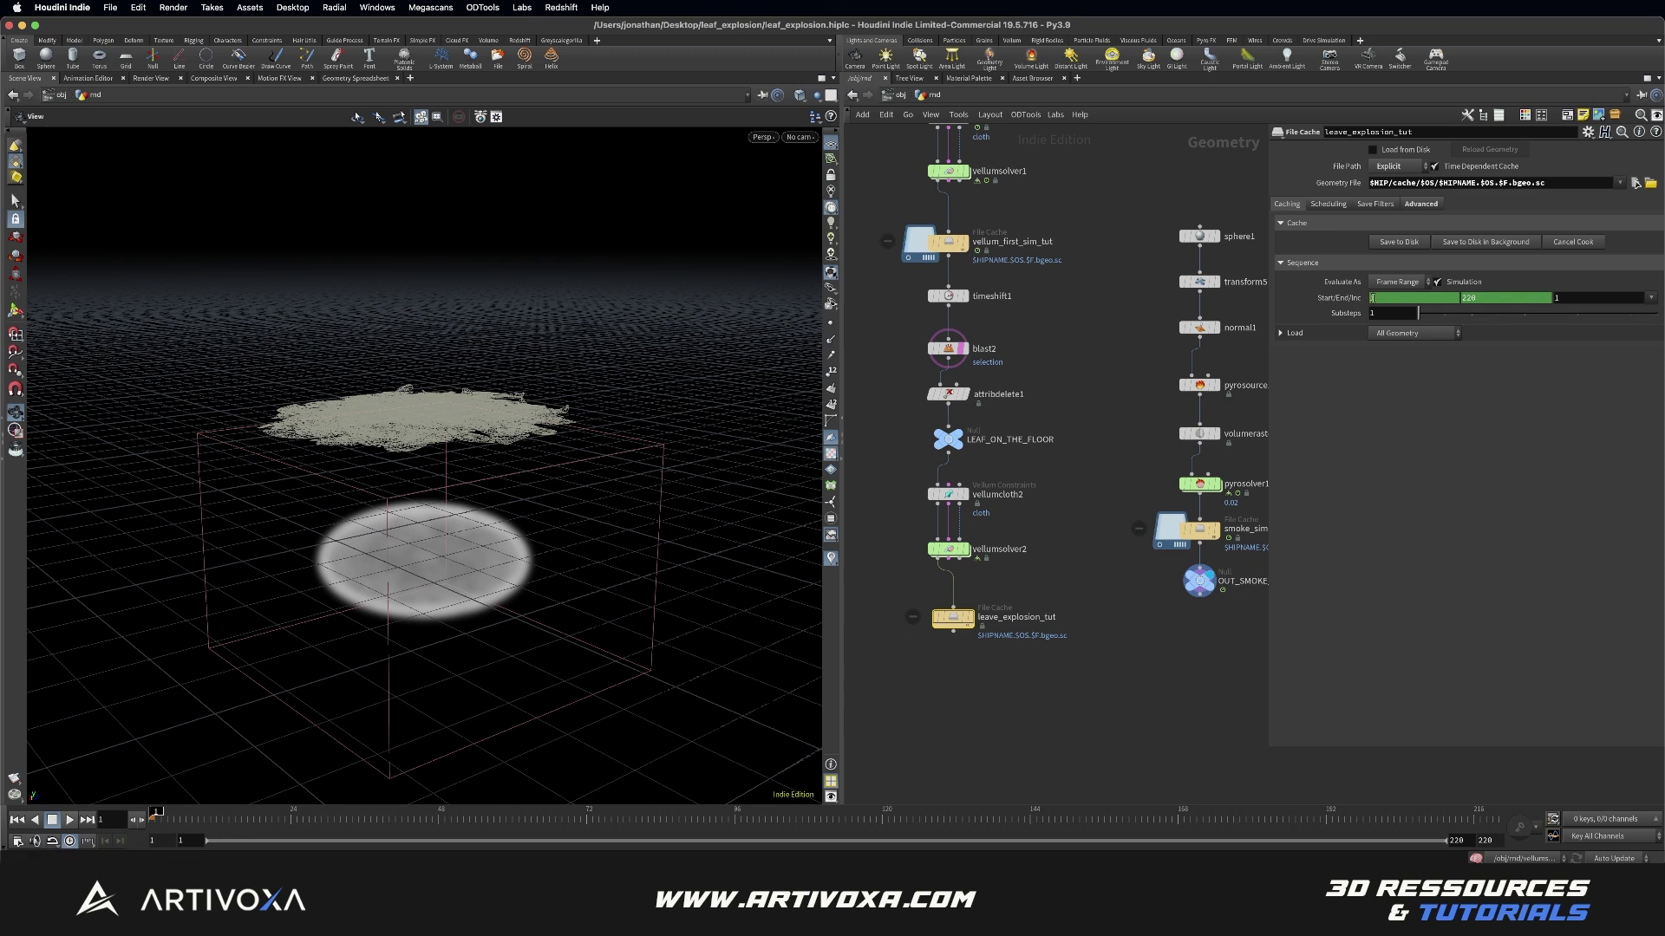
Step: Delete the end frame's expression and set it to 100, caching frames 1–100
{"action": "right_click", "coordinate": [1498, 296]}
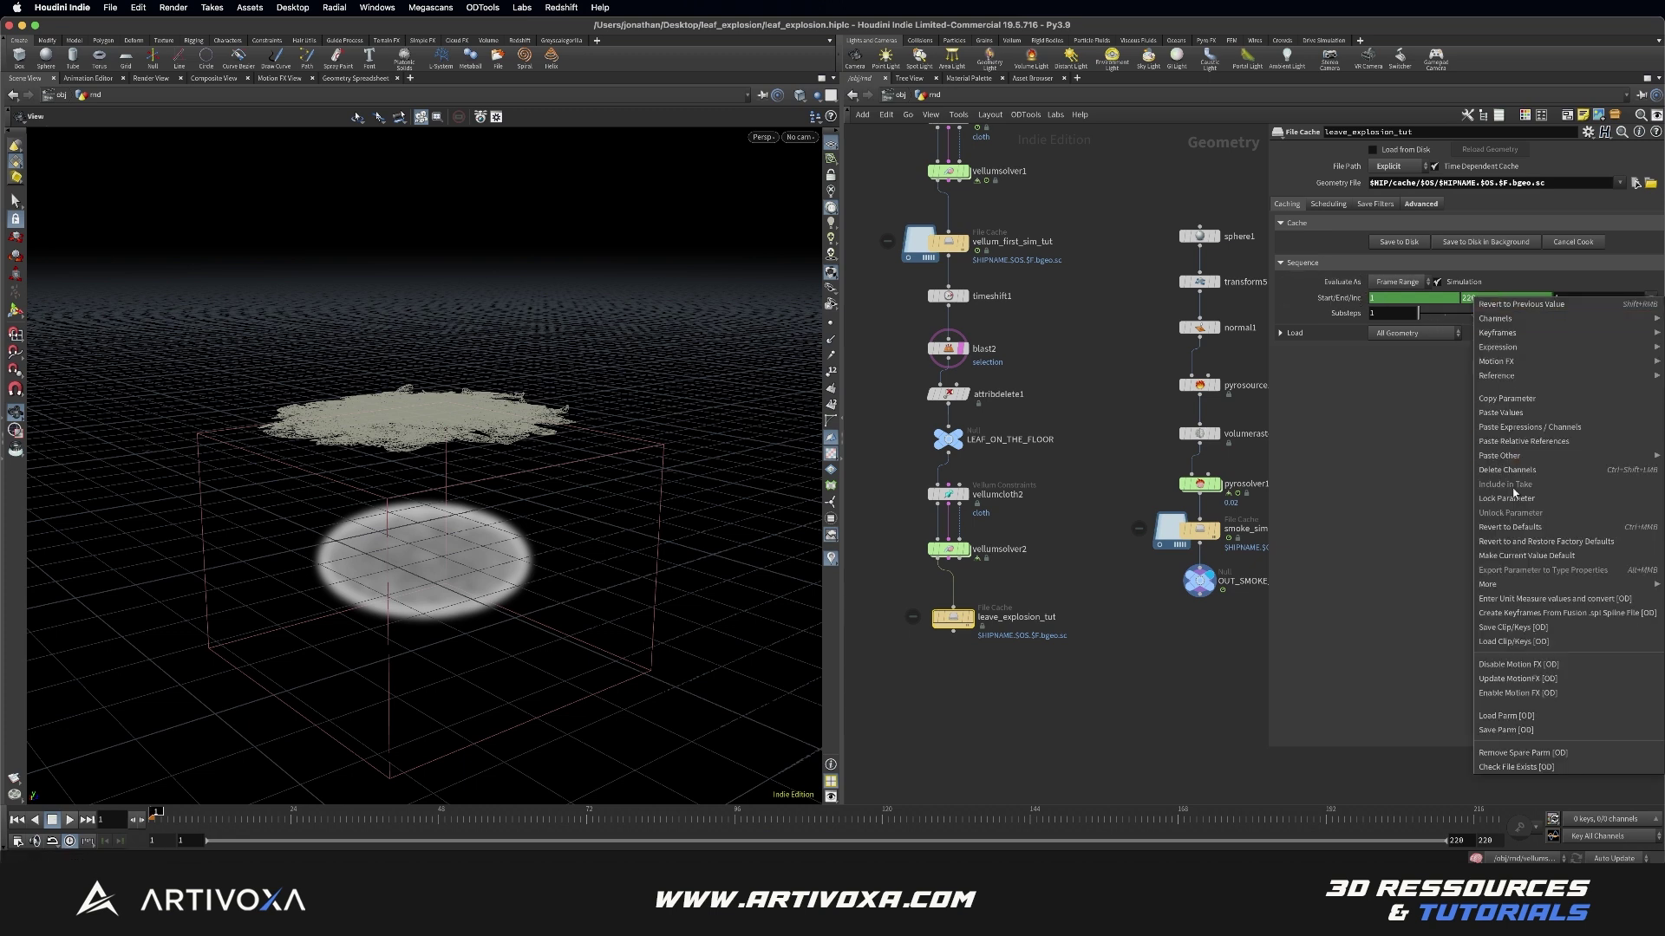
{"action": "left_click", "coordinate": [1516, 471]}
{"action": "left_click", "coordinate": [1487, 294]}
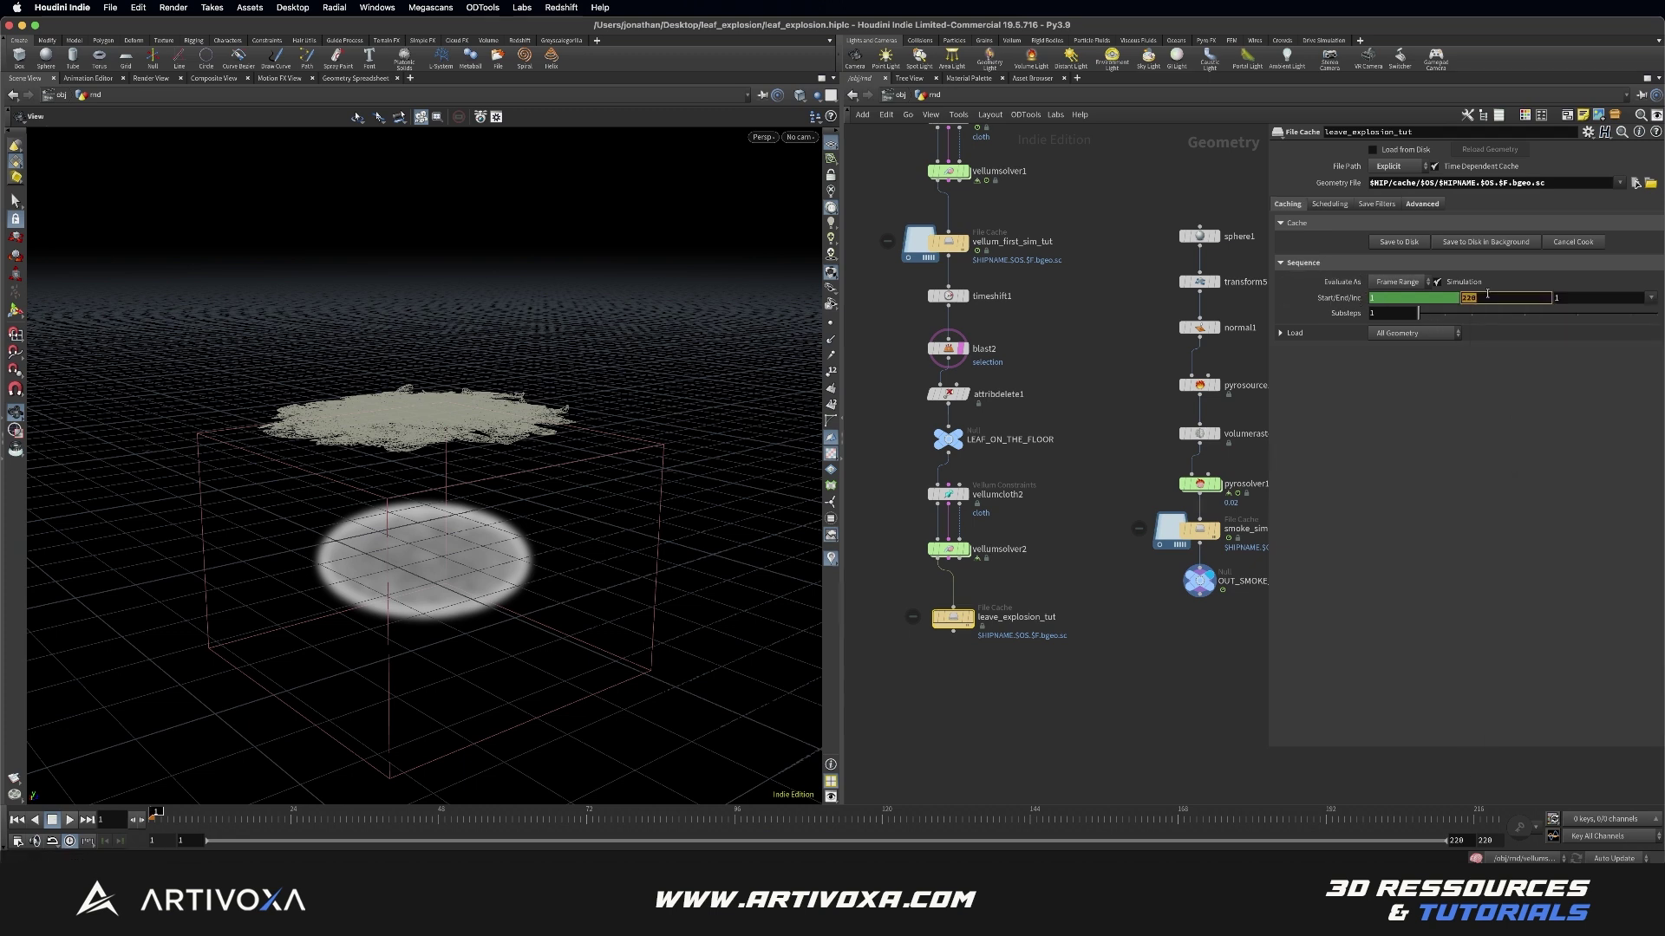
{"action": "type", "text": "100"}
{"action": "key", "text": "Return"}
{"action": "left_click_drag", "start_coordinate": [1027, 604], "coordinate": [895, 643]}
Step: Save leave_explosion_tut to disk, play the leaf explosion, then return to frame 1
{"action": "left_click", "coordinate": [1396, 242]}
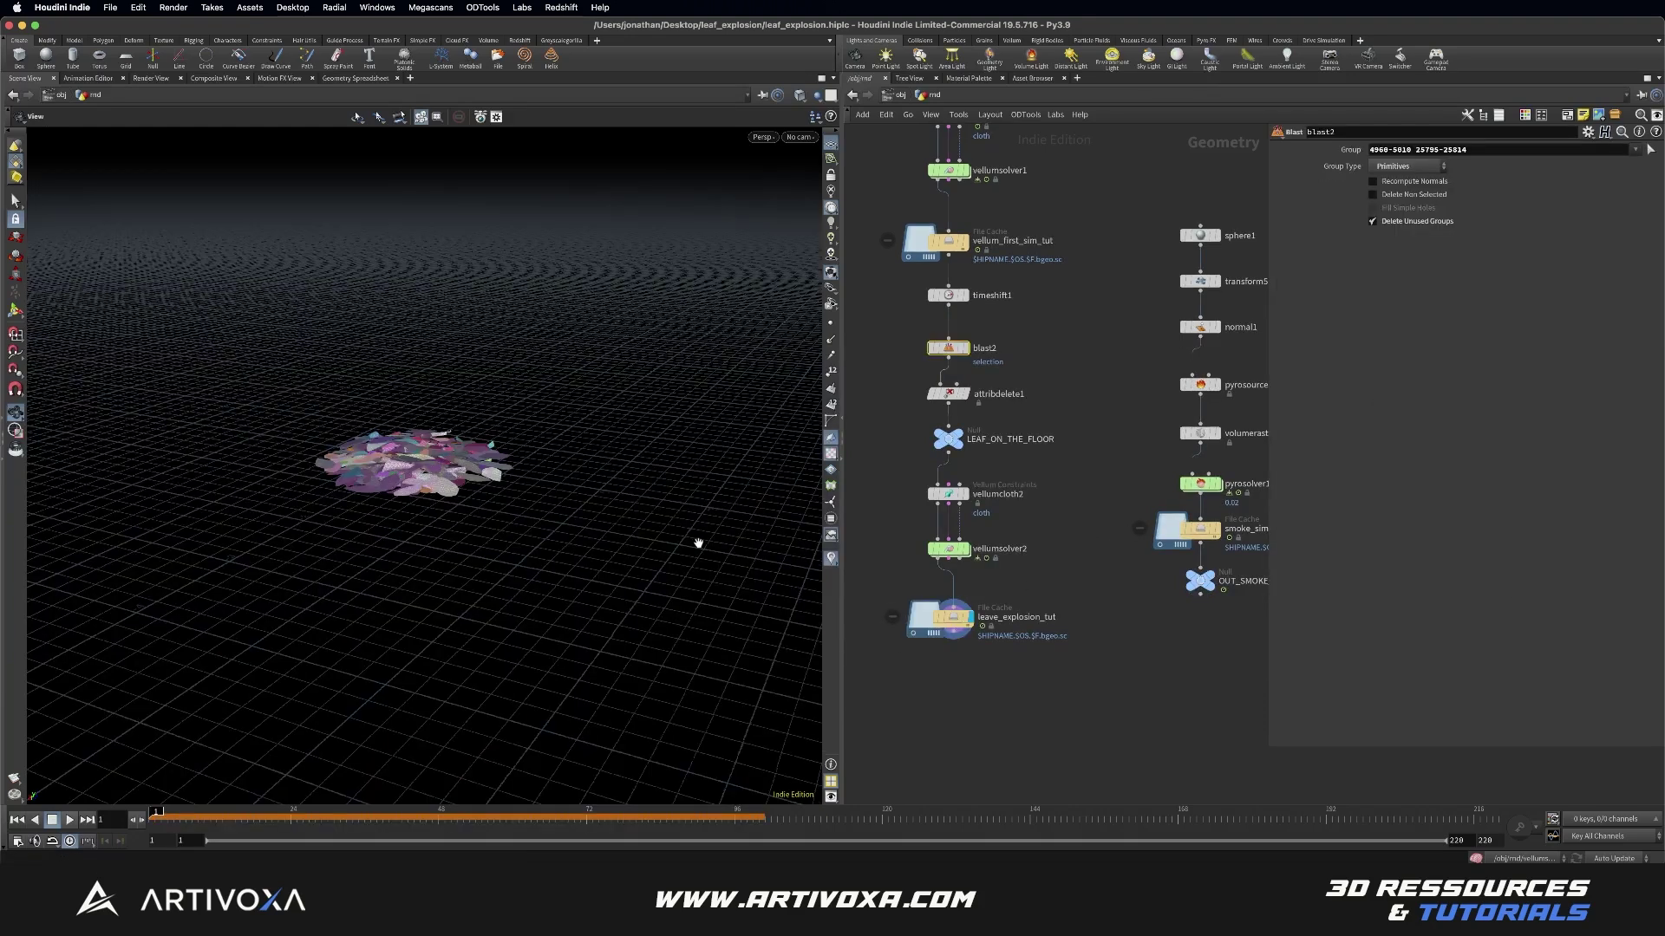
{"action": "left_click_drag", "start_coordinate": [453, 496], "coordinate": [382, 526]}
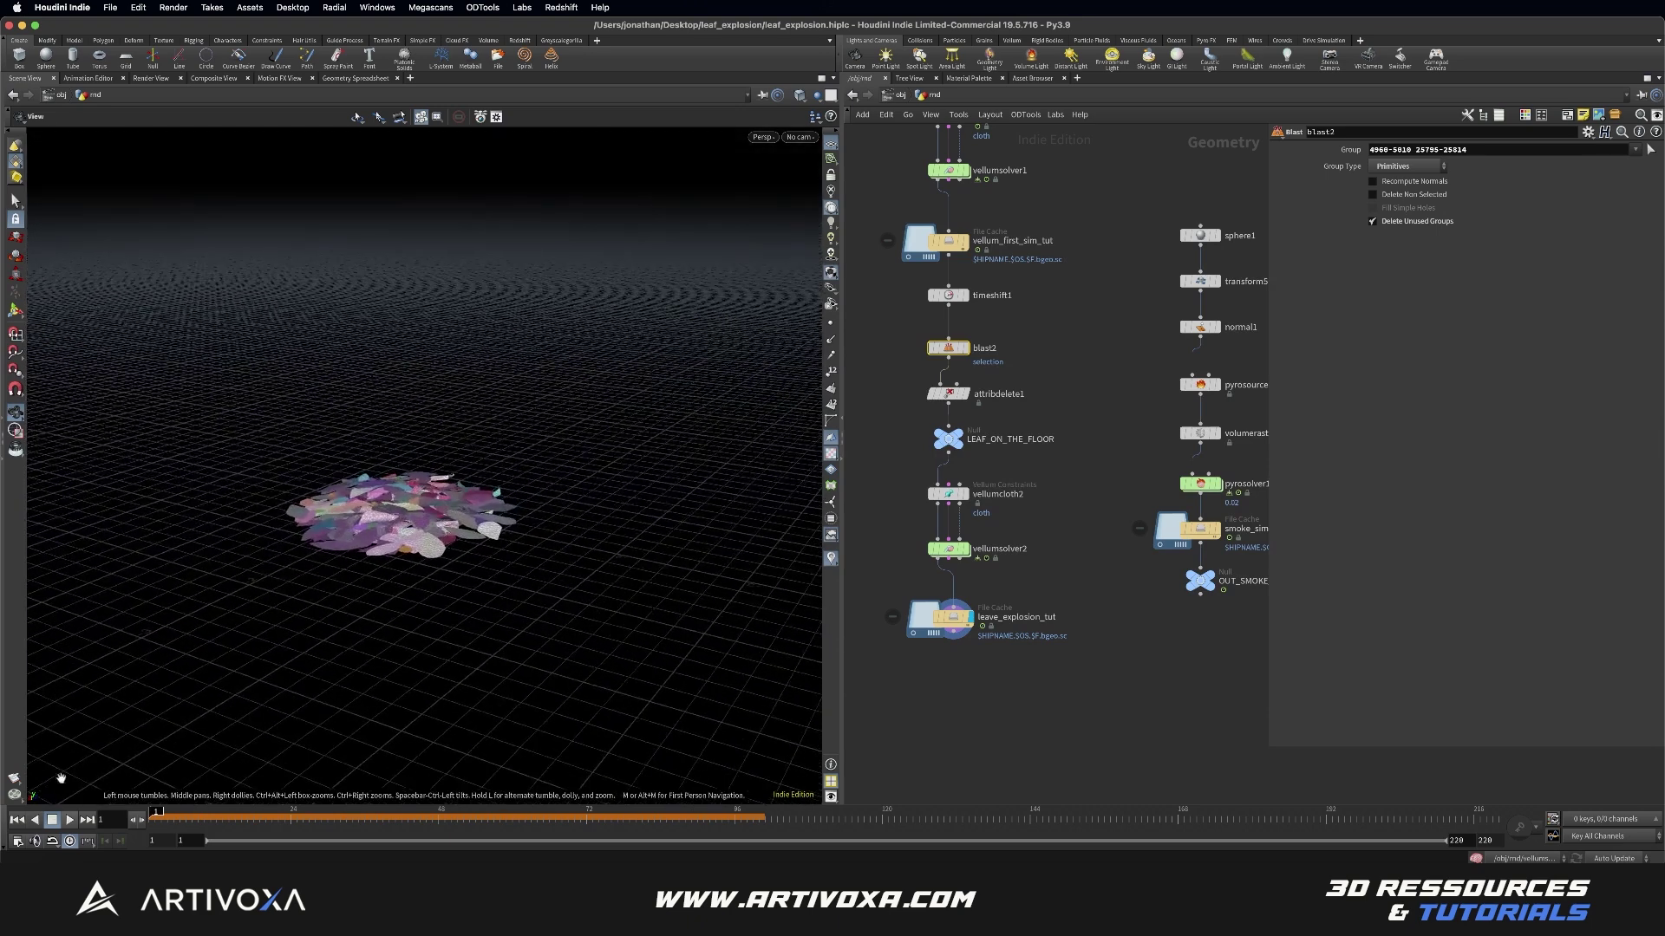
{"action": "left_click", "coordinate": [69, 820]}
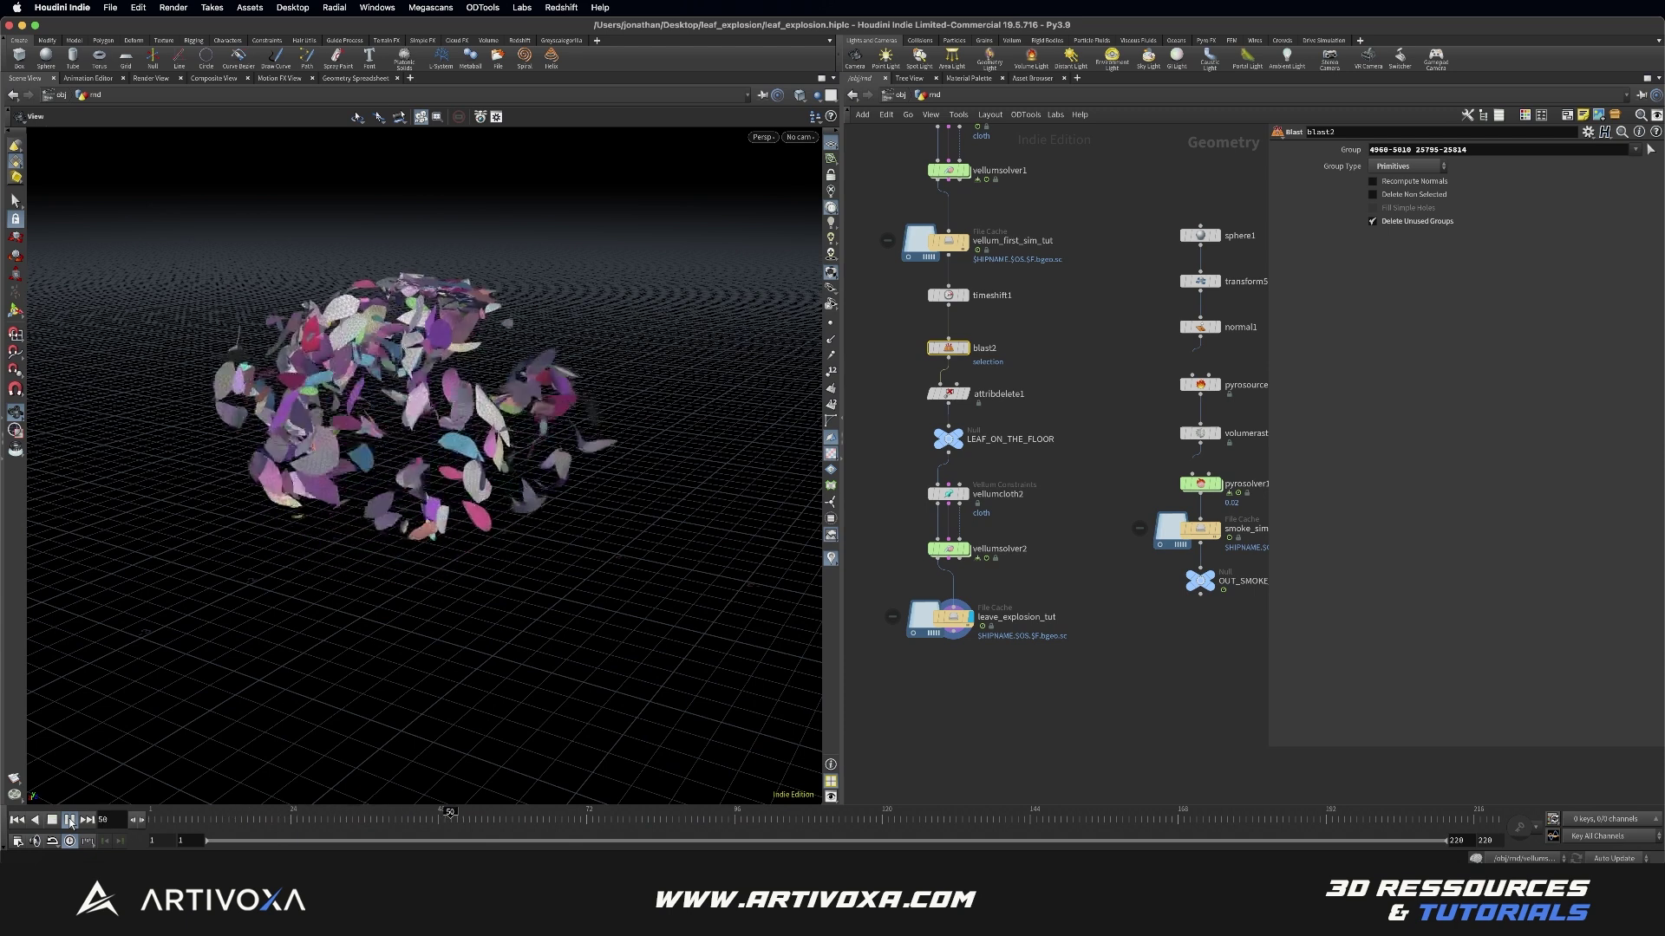
{"action": "left_click", "coordinate": [71, 820]}
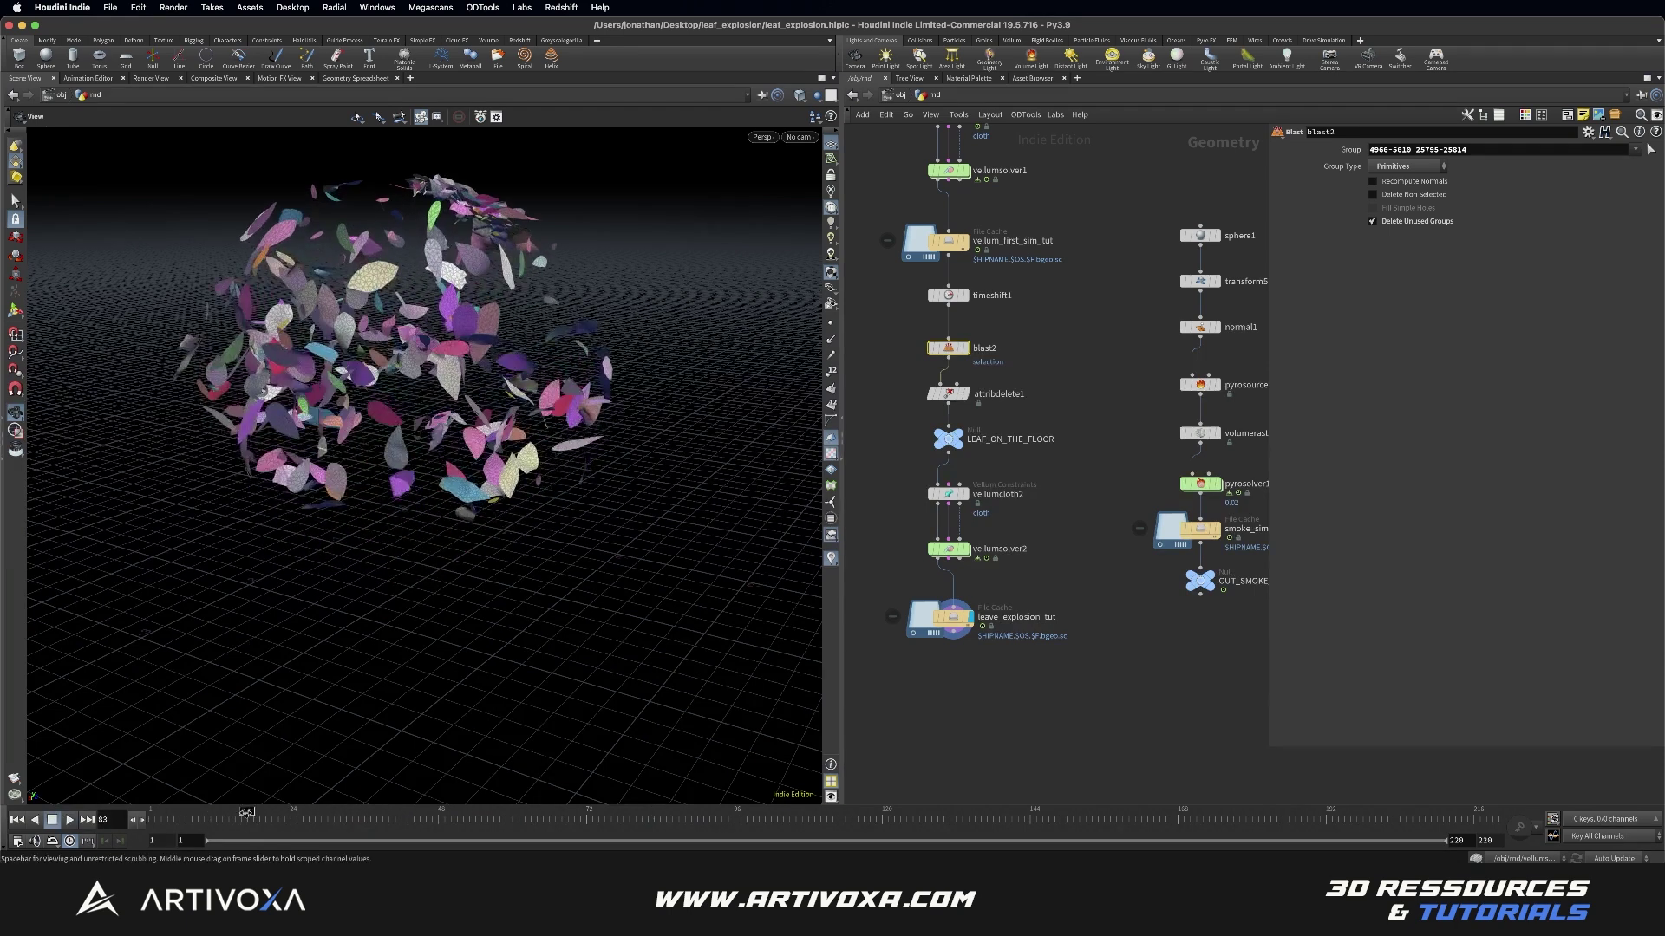
{"action": "left_click", "coordinate": [180, 817]}
{"action": "middle_click_drag", "start_coordinate": [1159, 384], "coordinate": [1095, 422]}
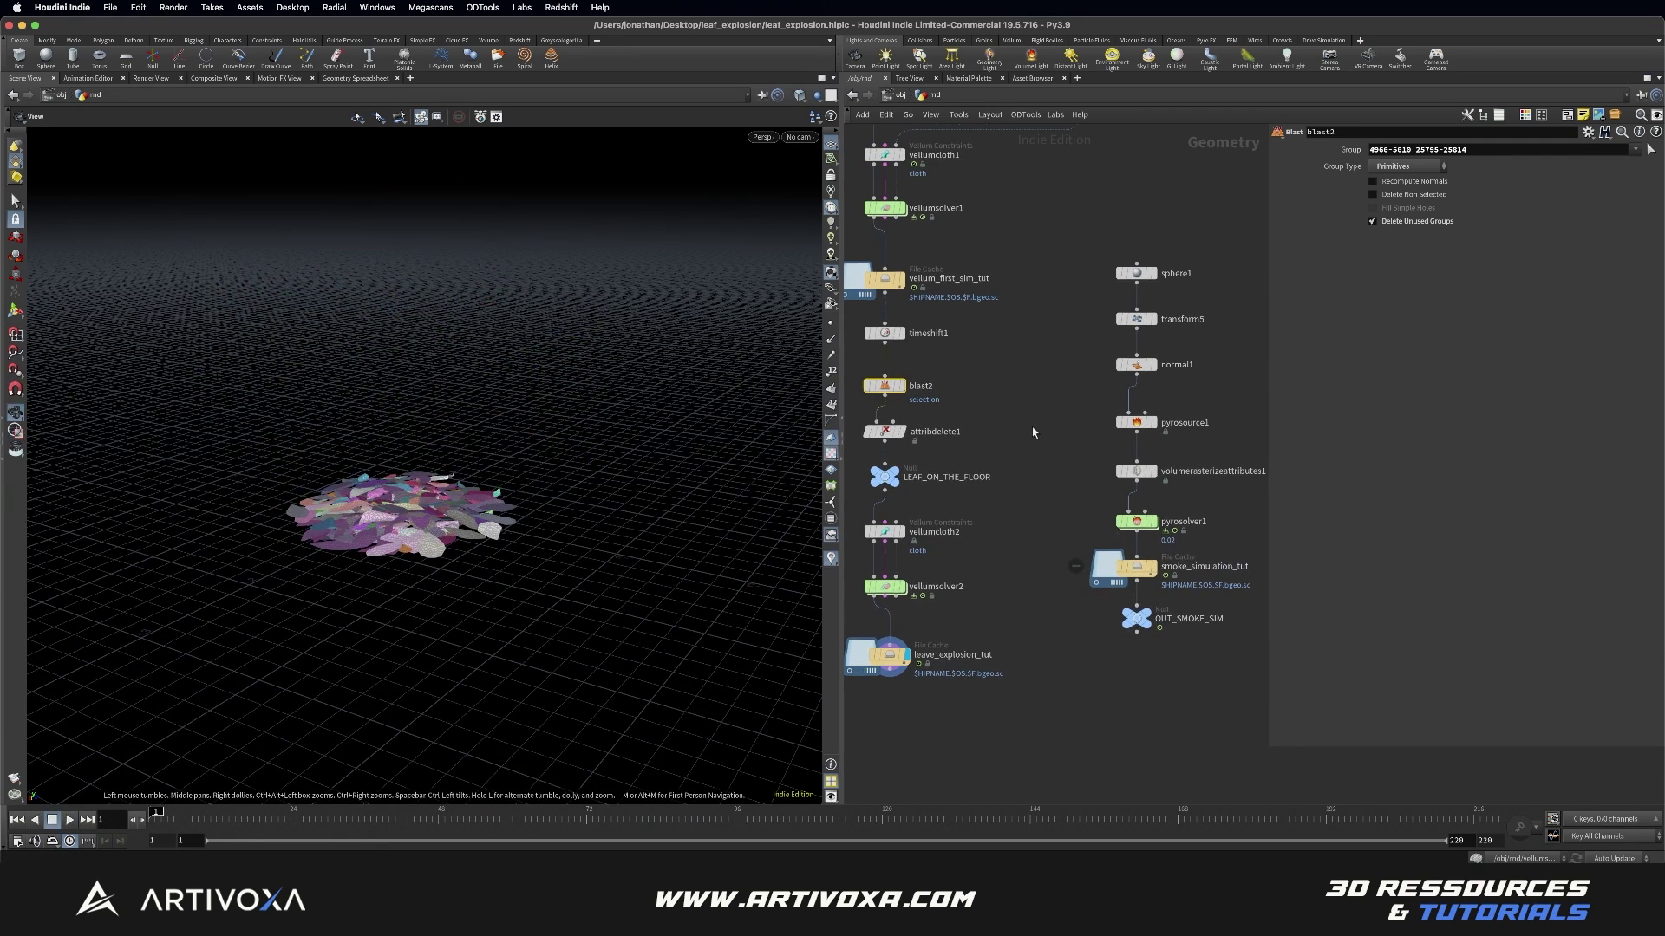
Step: Inspect pyrosolver1, vellumsolver2 and vellumcloth2 parameters, then replay the cached leaf explosion
{"action": "left_click_drag", "start_coordinate": [1174, 511], "coordinate": [1152, 549]}
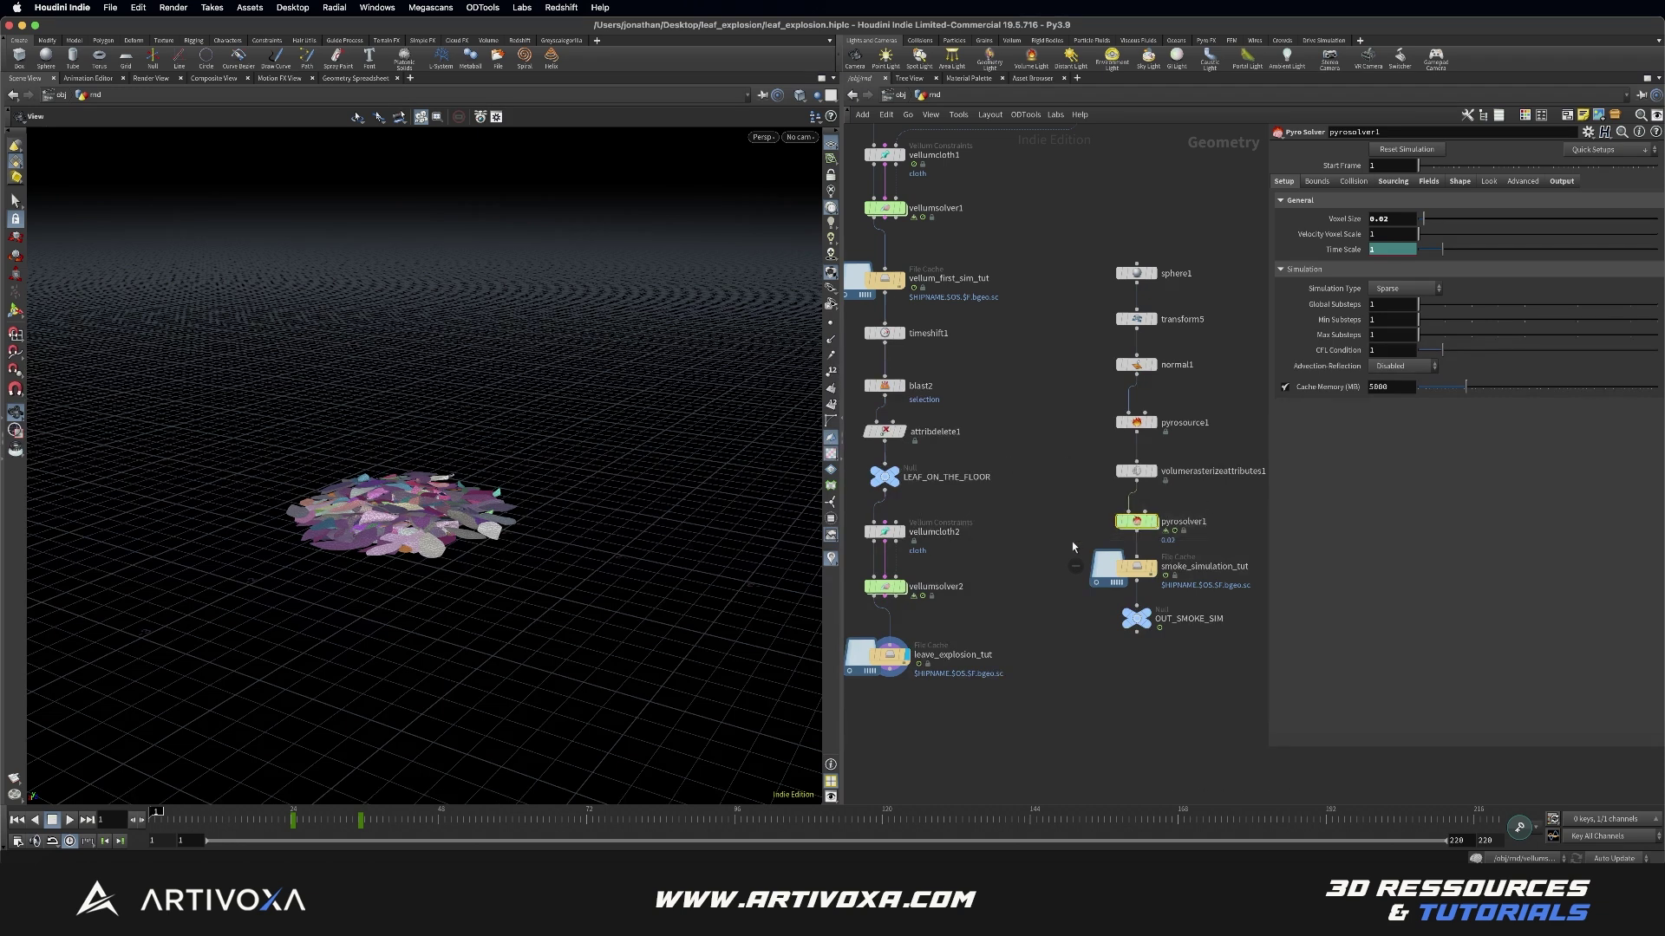
{"action": "middle_click_drag", "start_coordinate": [988, 566], "coordinate": [1020, 564]}
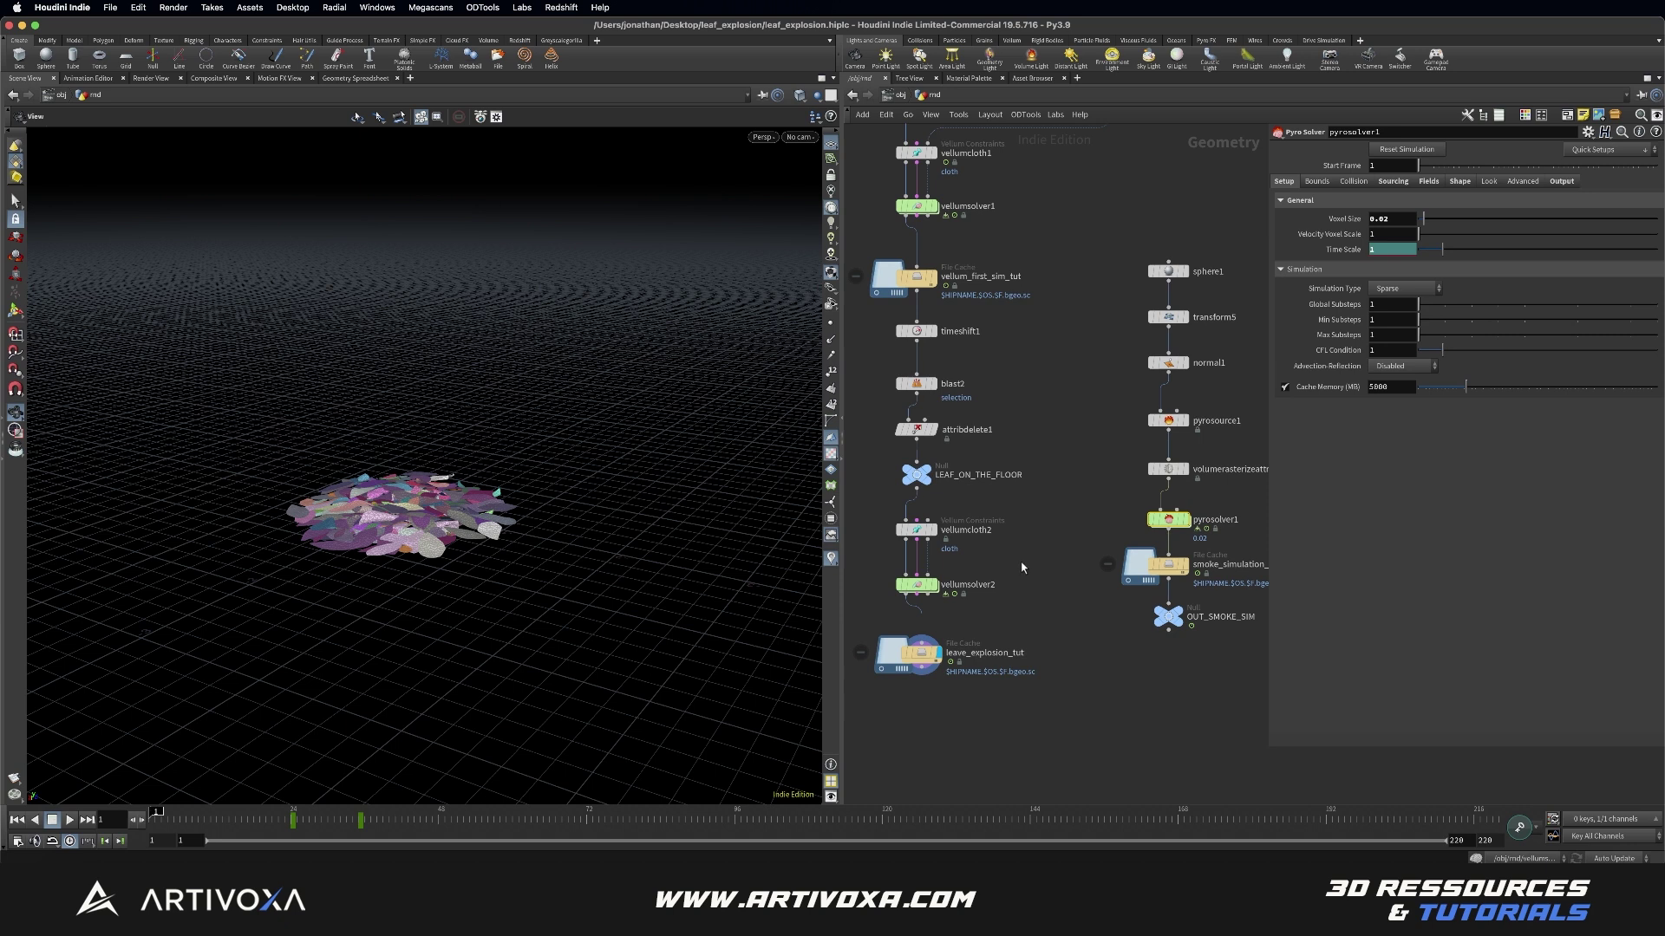
{"action": "left_click", "coordinate": [916, 584]}
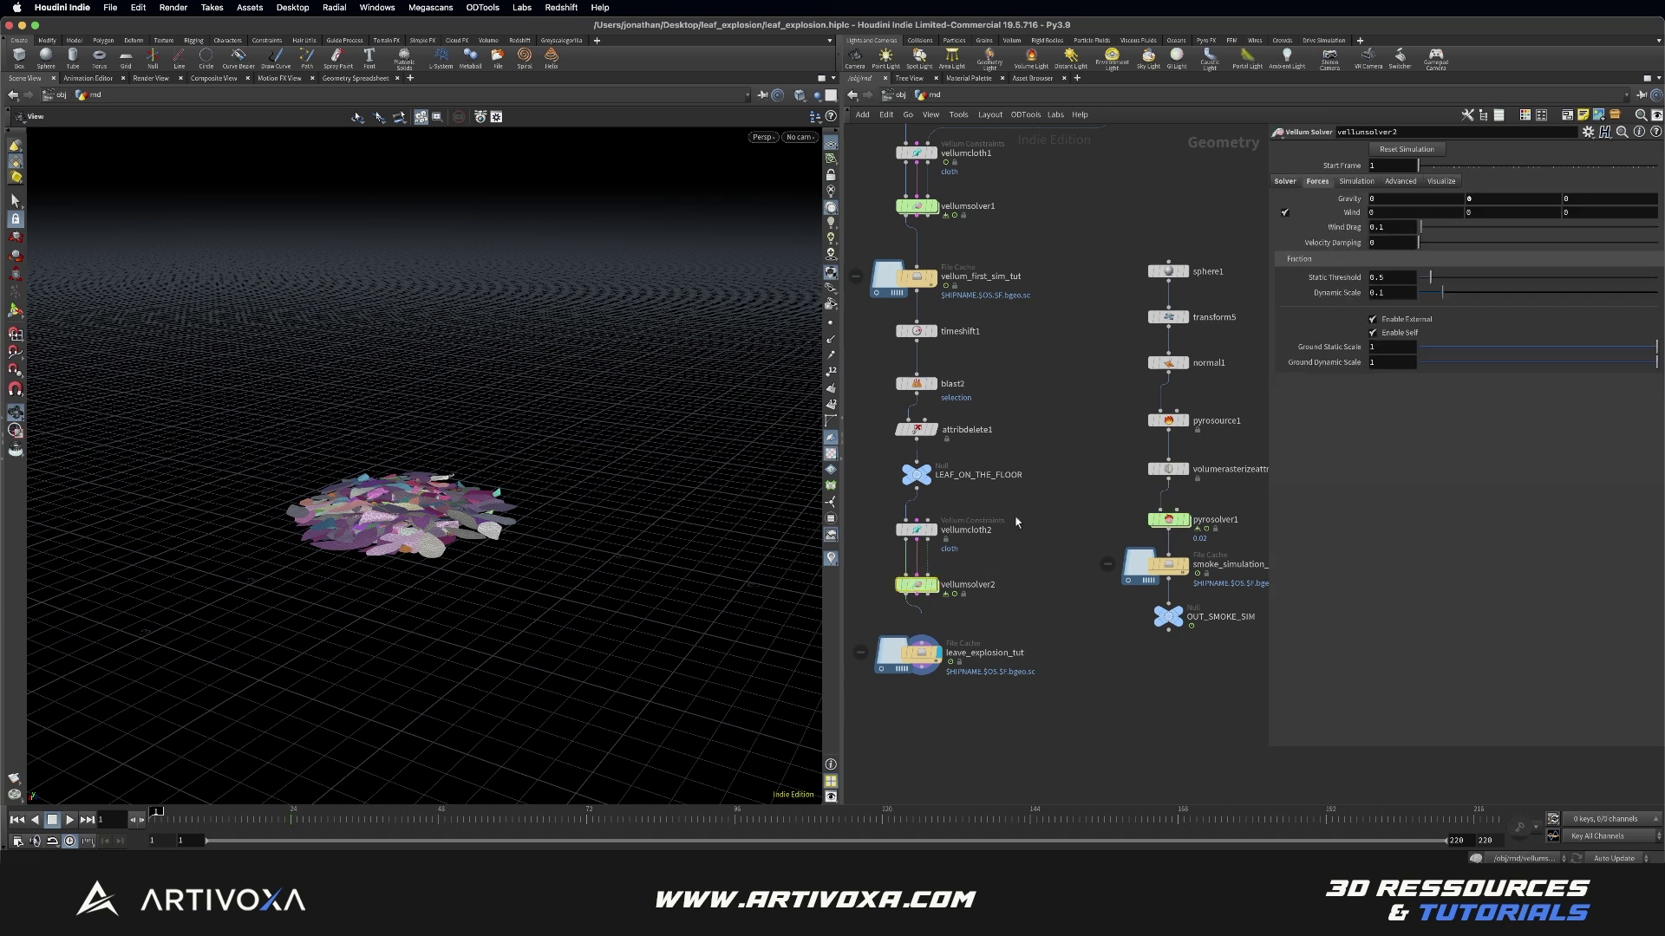
{"action": "left_click", "coordinate": [916, 530]}
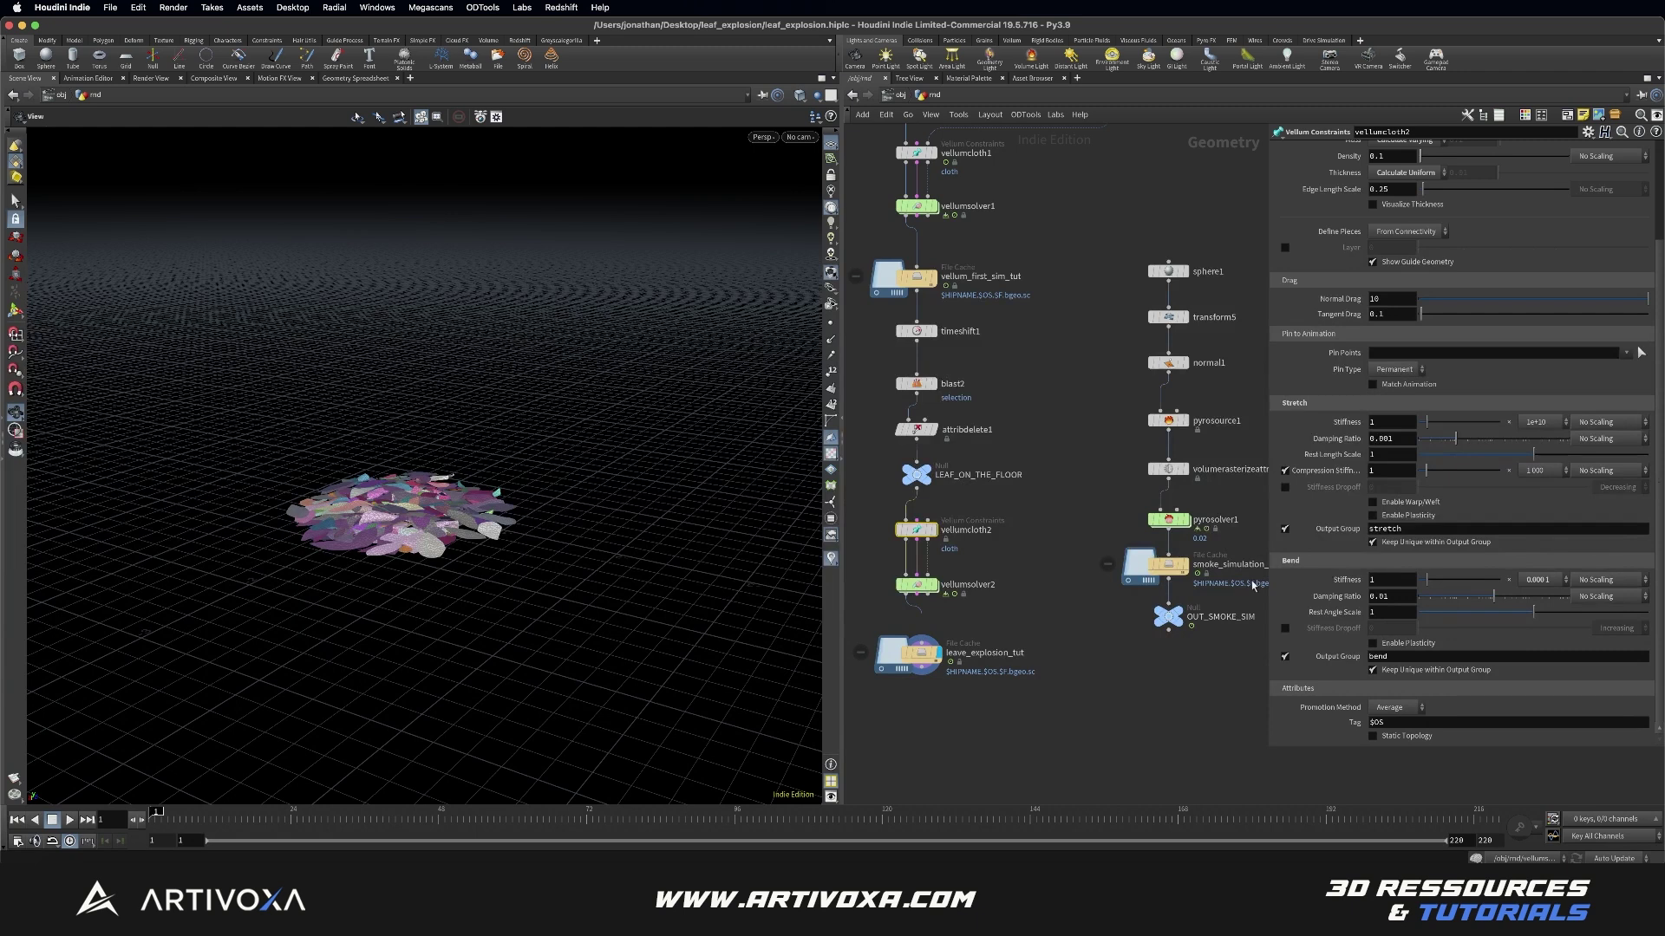
{"action": "left_click", "coordinate": [69, 820]}
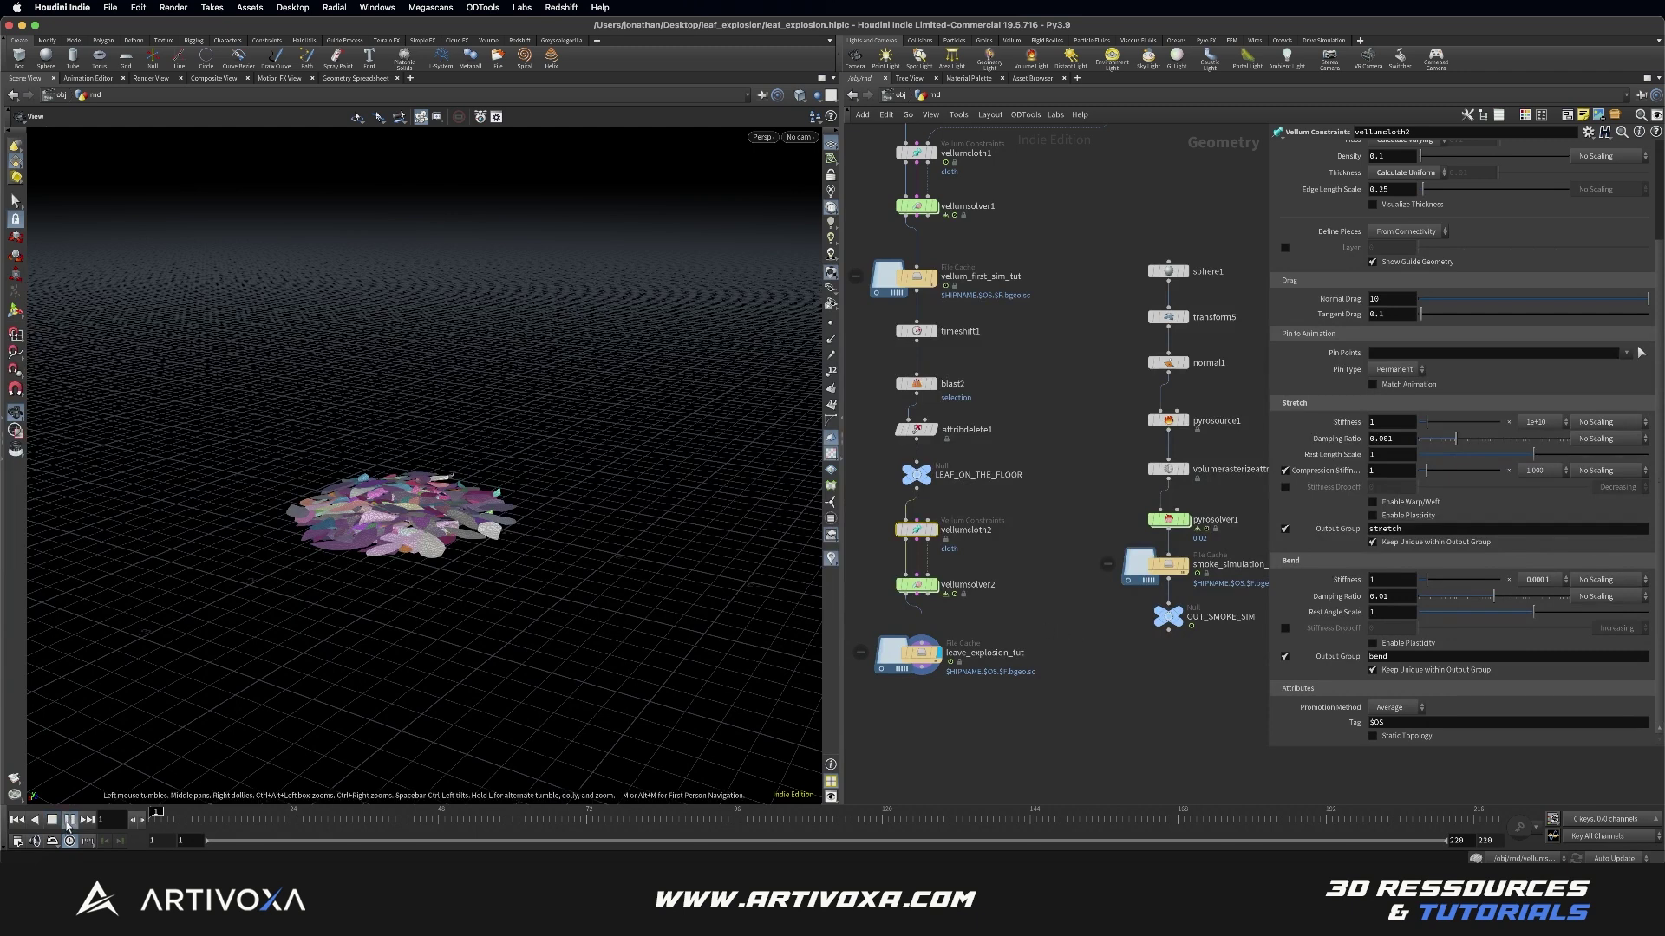